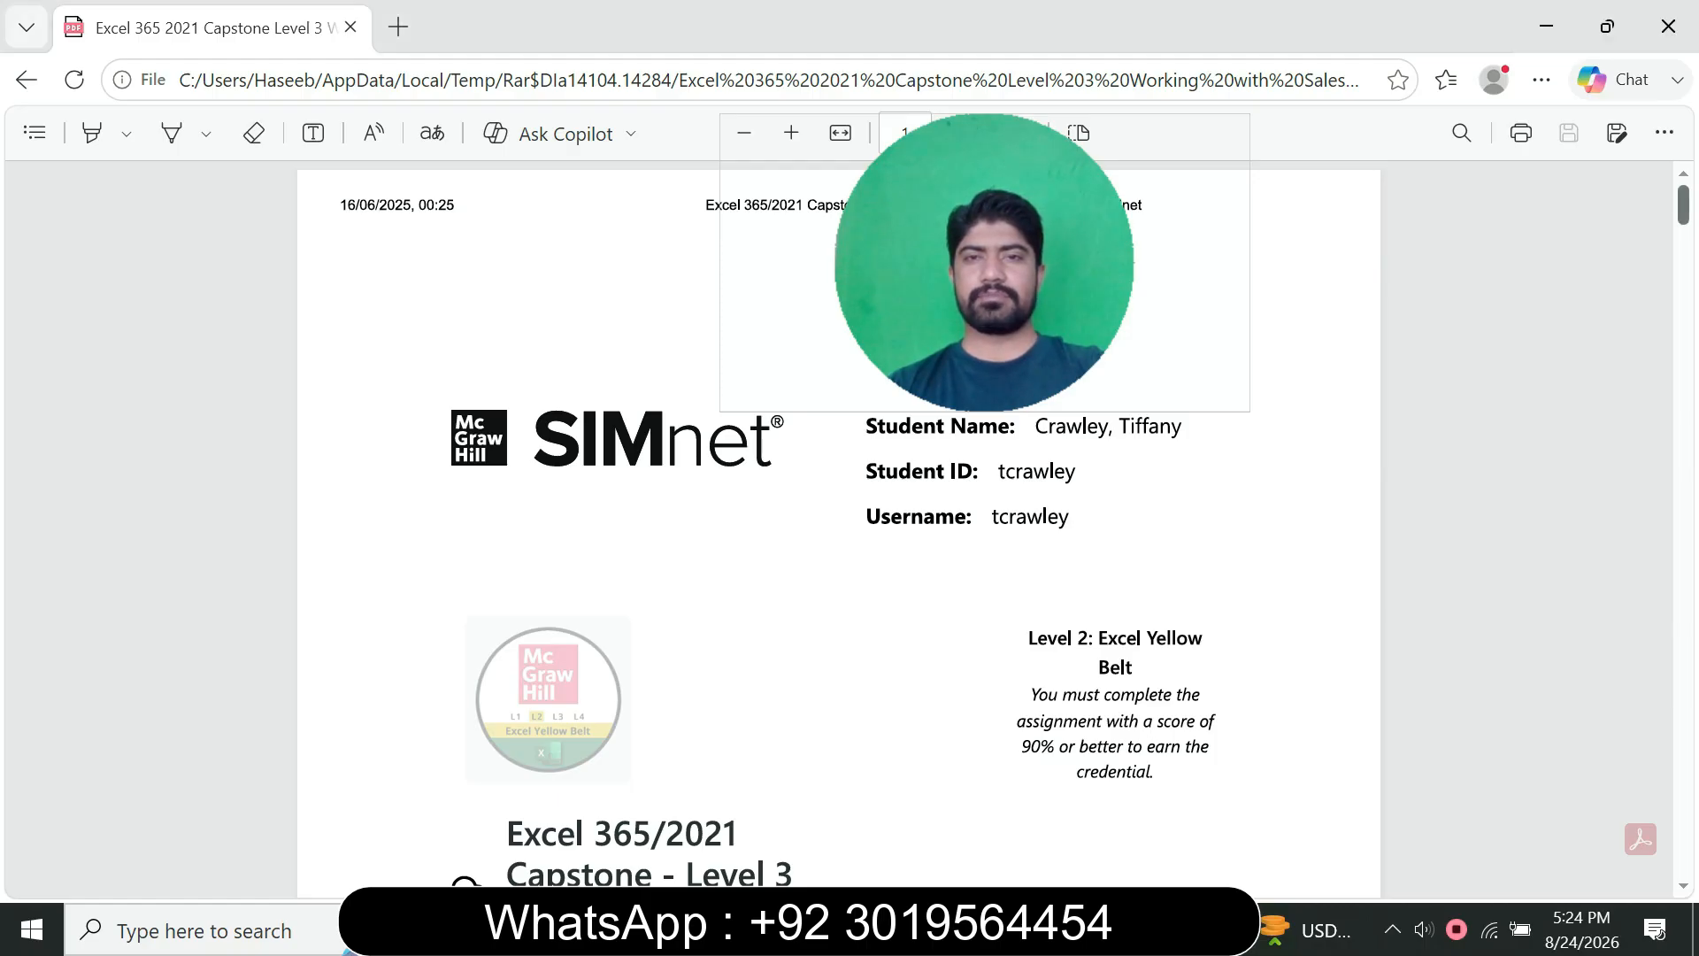
# - Skim the capstone project instructions PDF through to its final pages and return to the title page
pyautogui.scroll(-10, 839, 528)
pyautogui.scroll(-15, 838, 528)
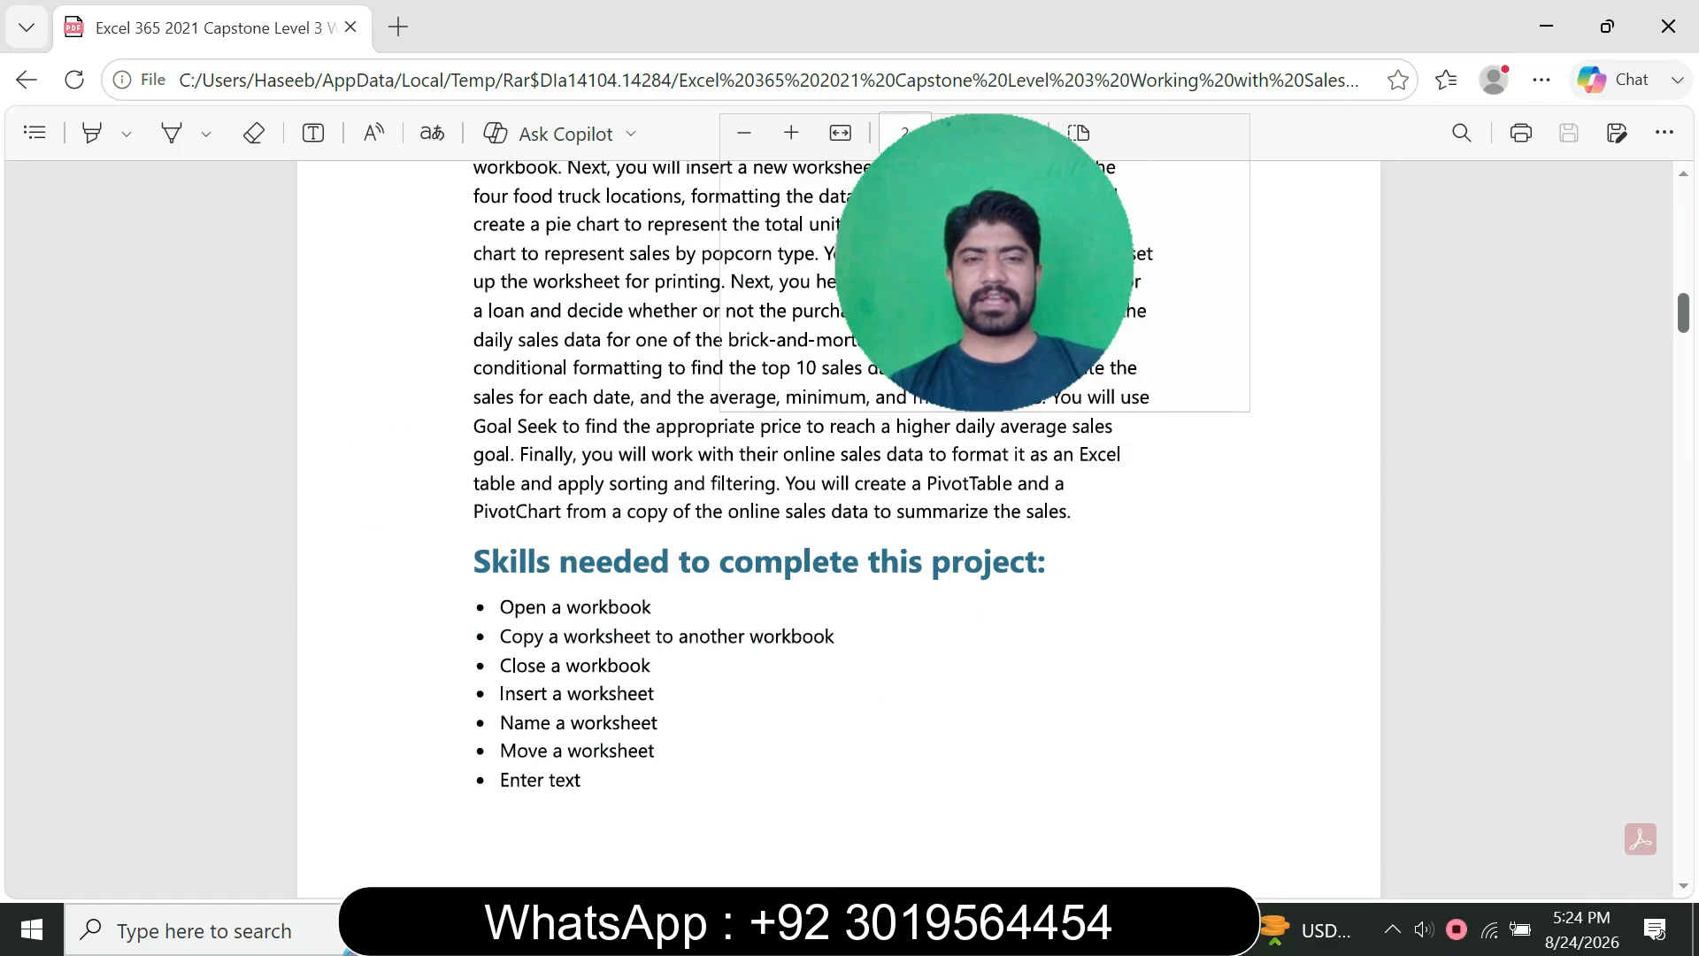
pyautogui.scroll(-15, 839, 528)
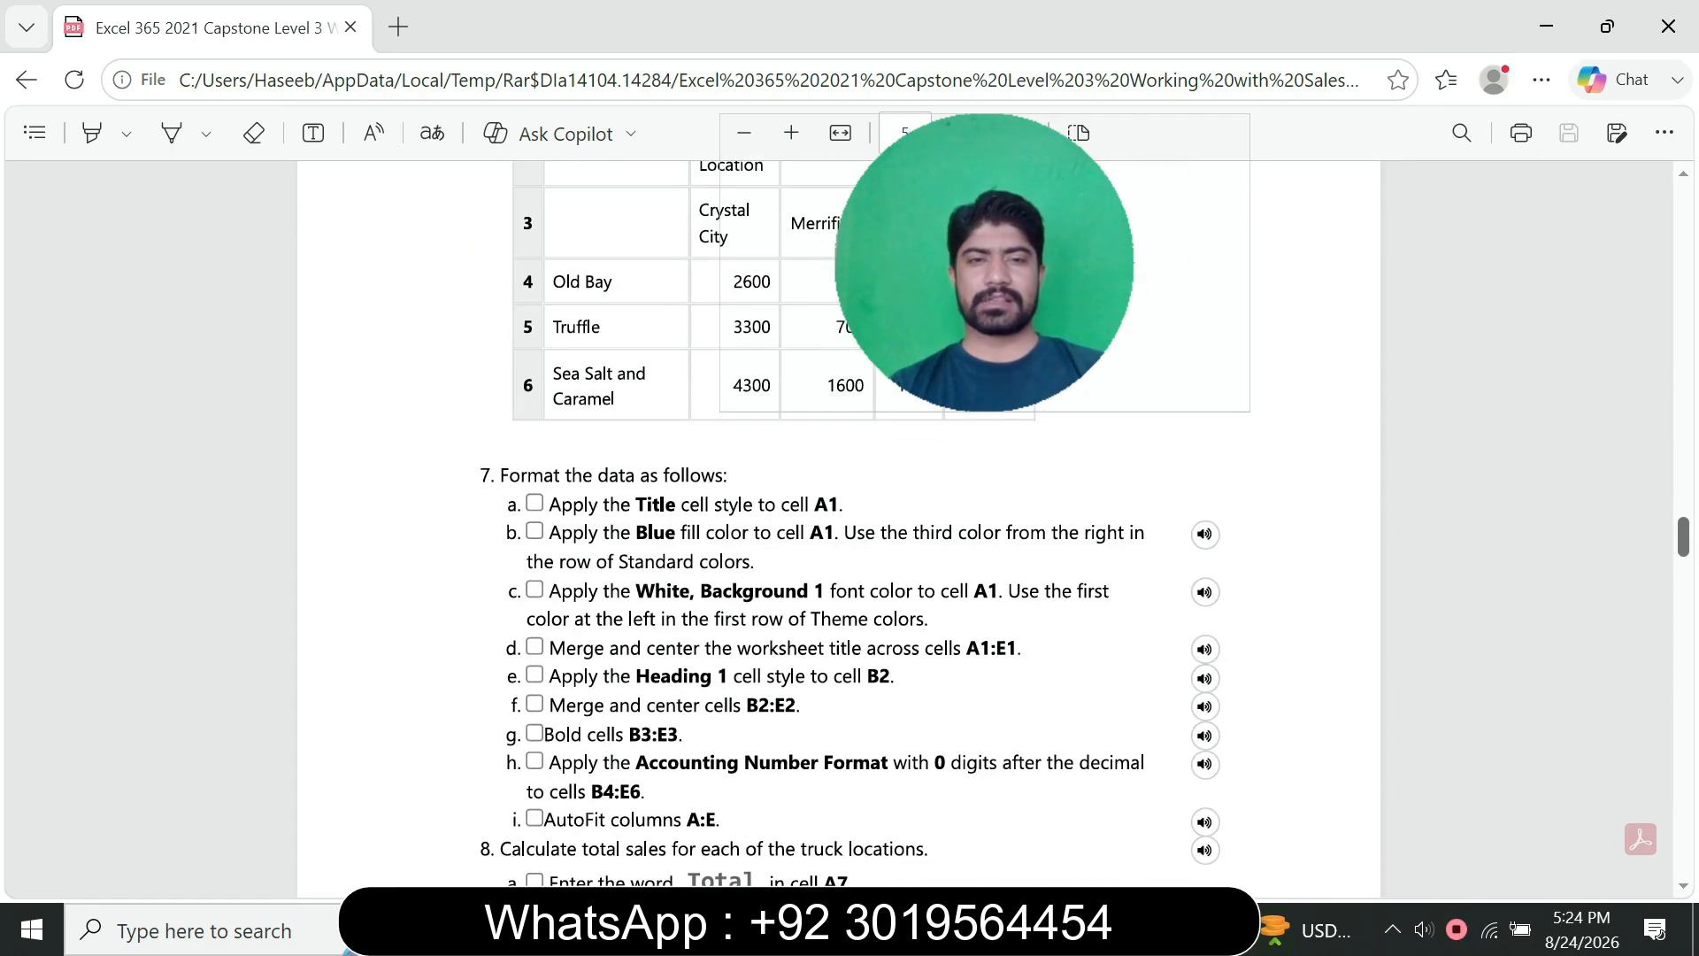
pyautogui.scroll(-15, 839, 528)
pyautogui.scroll(-15, 839, 528)
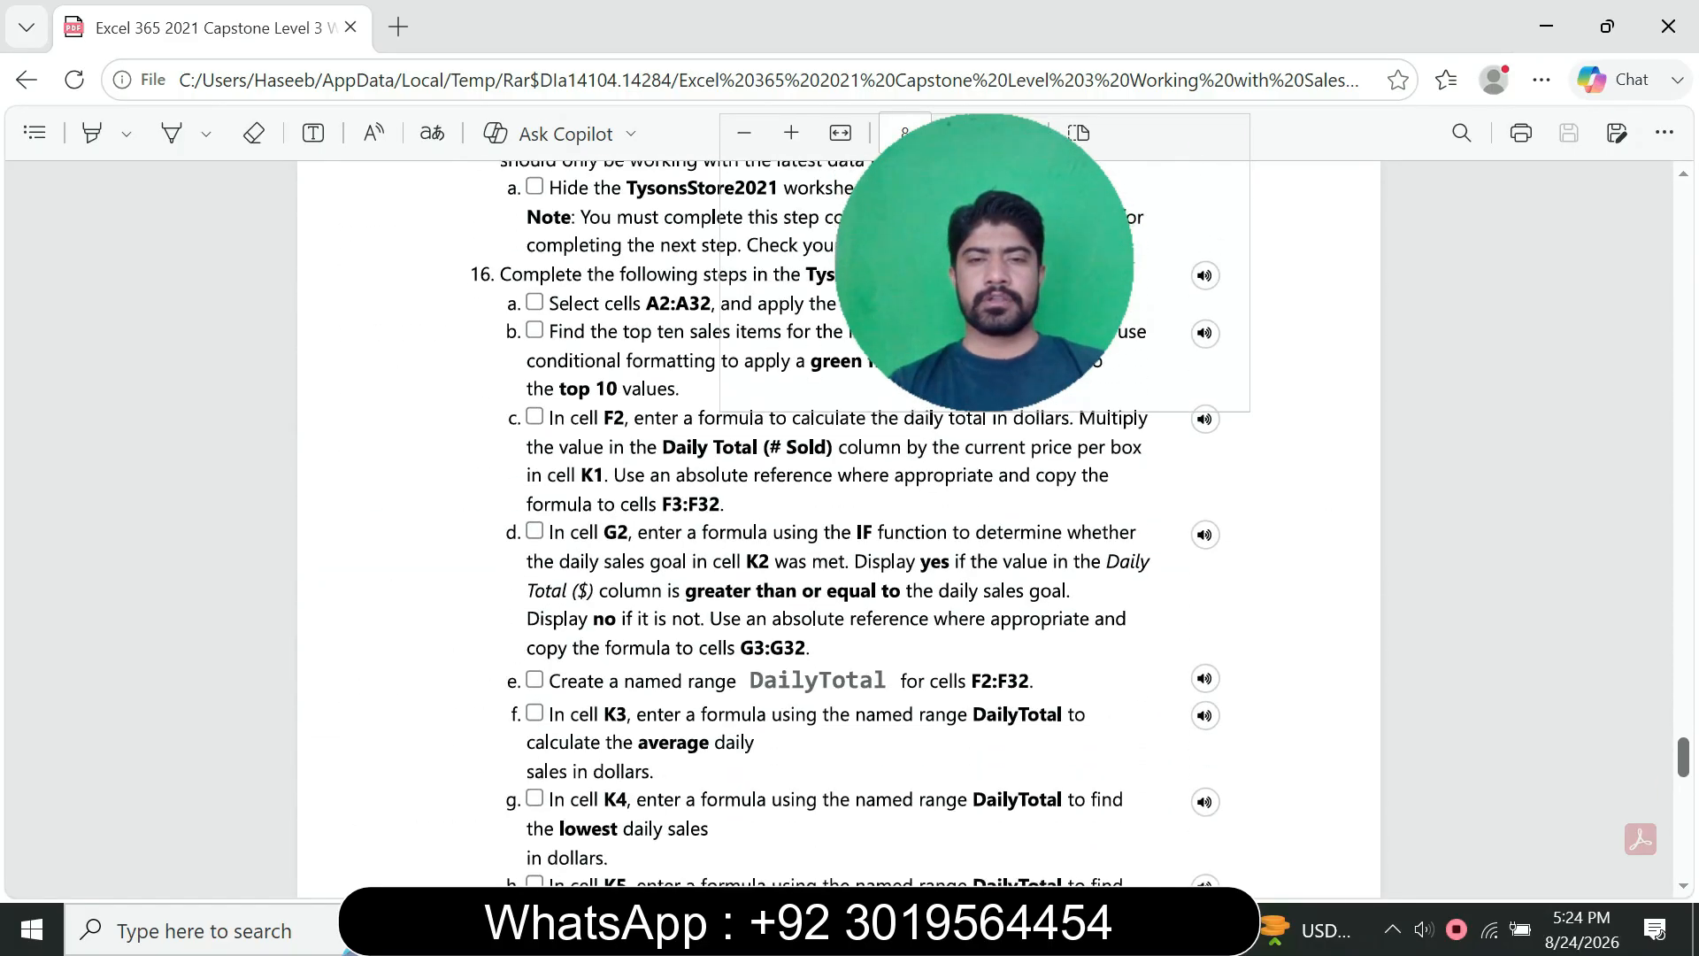
pyautogui.scroll(-4, 839, 528)
pyautogui.scroll(-15, 839, 528)
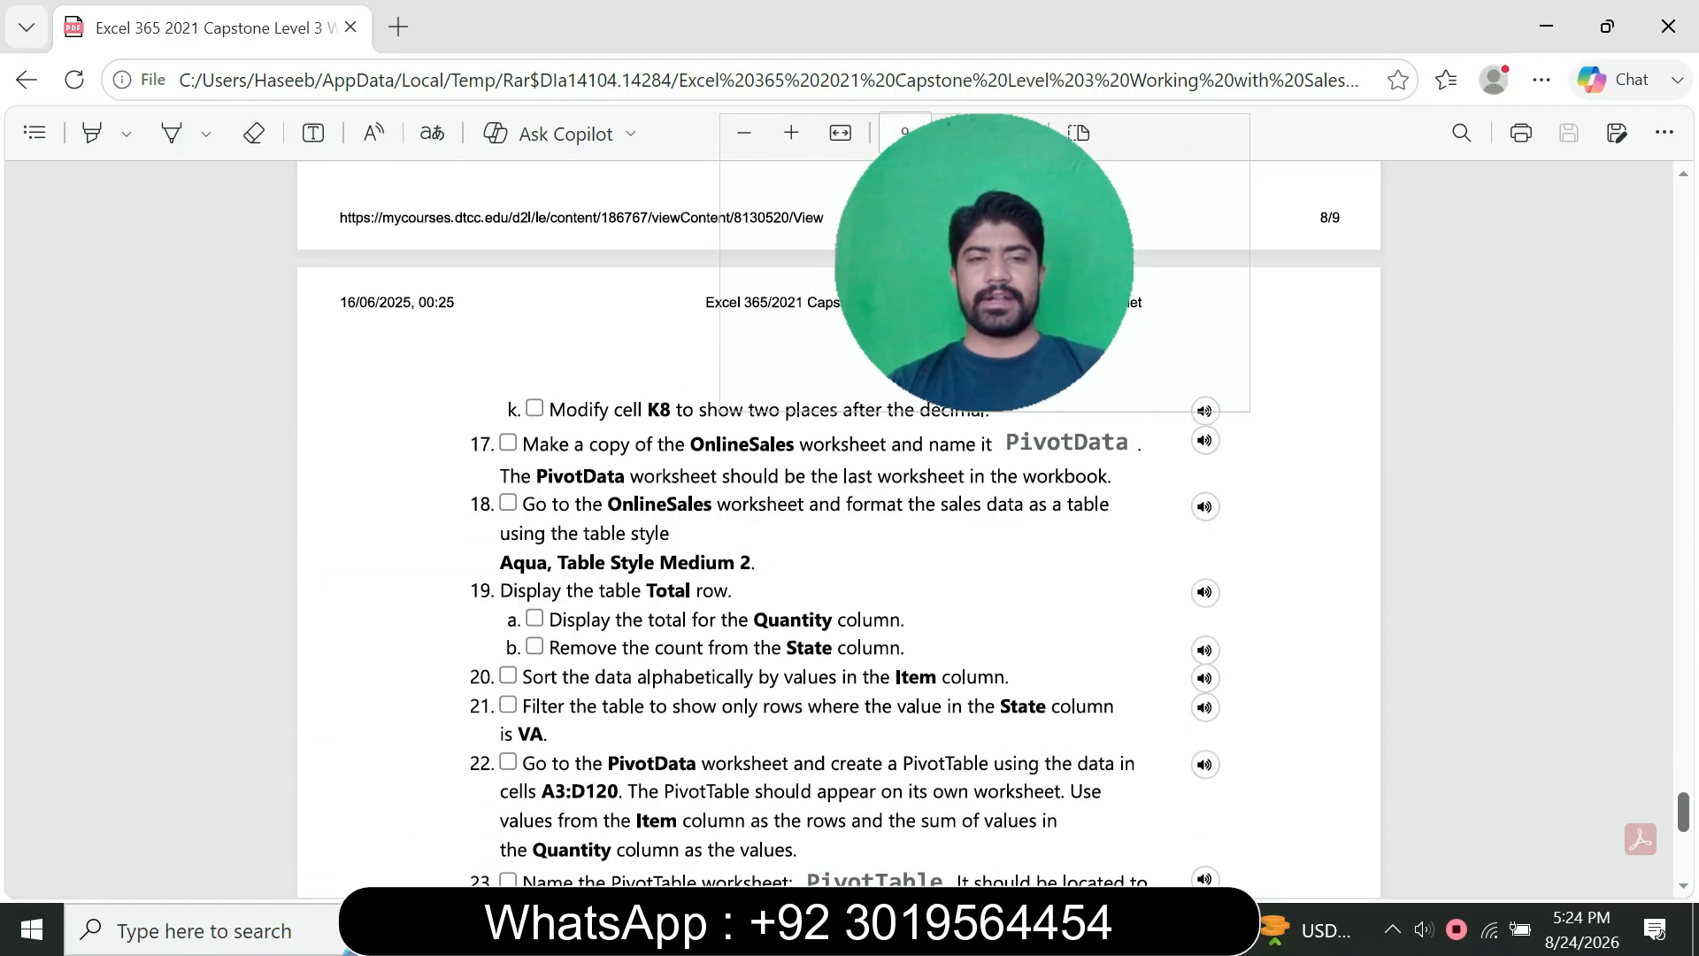
pyautogui.hotkey('ctrl', 'Home')
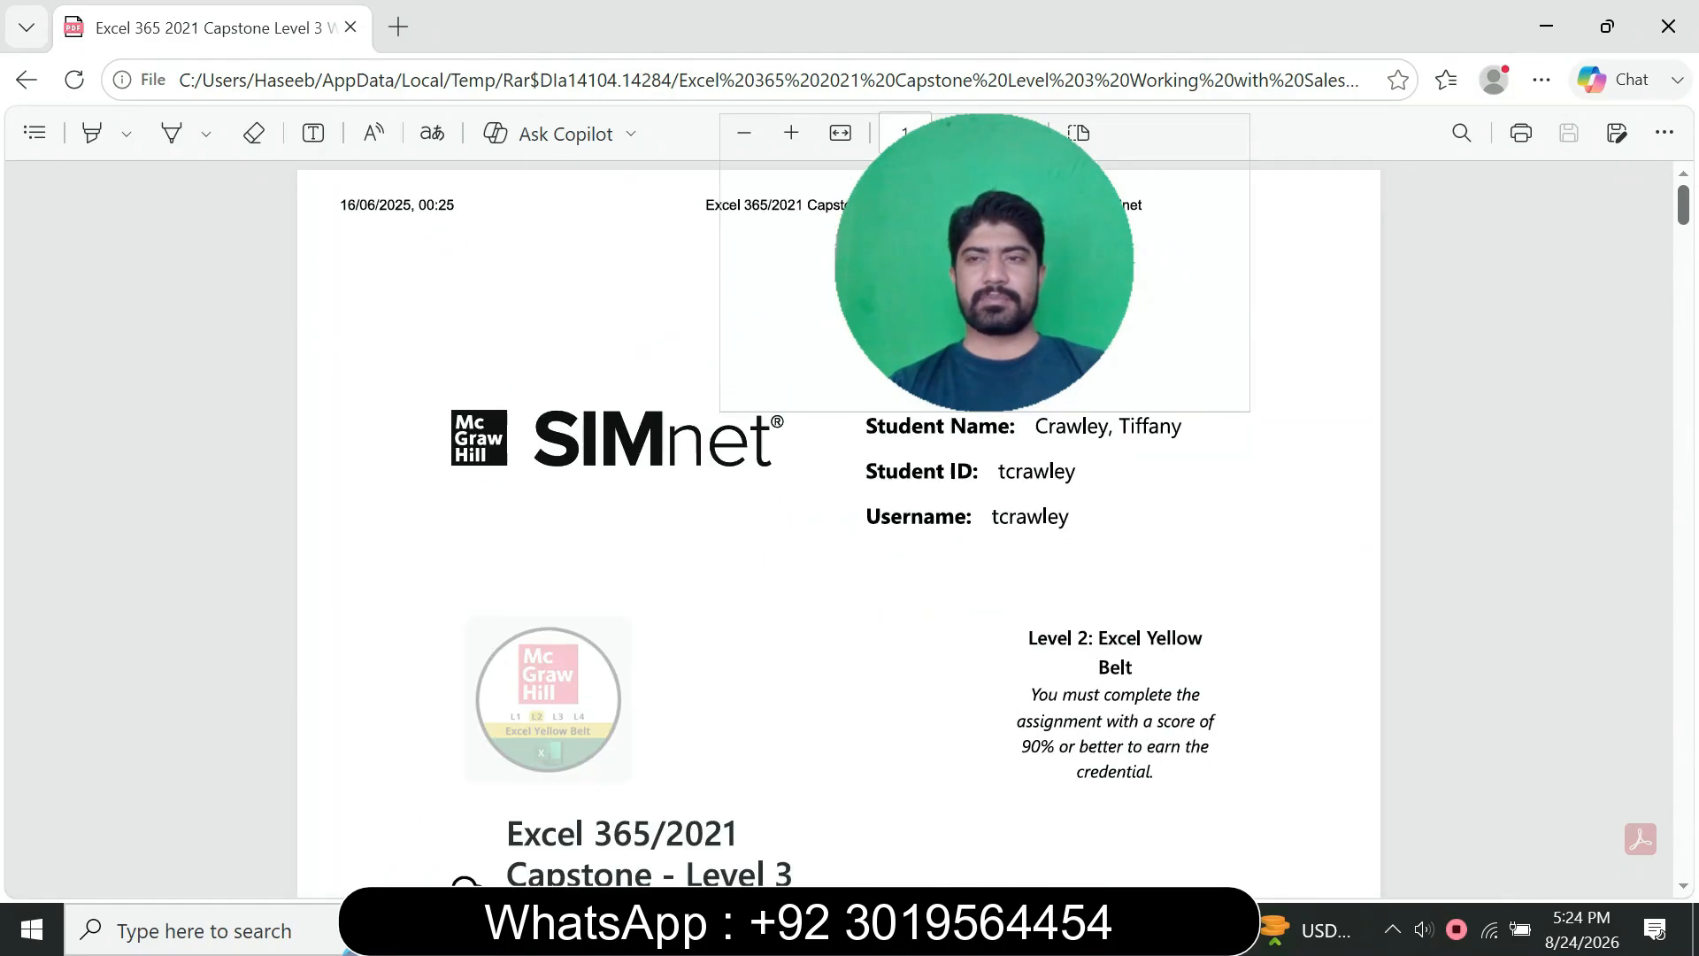
pyautogui.scroll(-8, 839, 528)
pyautogui.scroll(5, 839, 528)
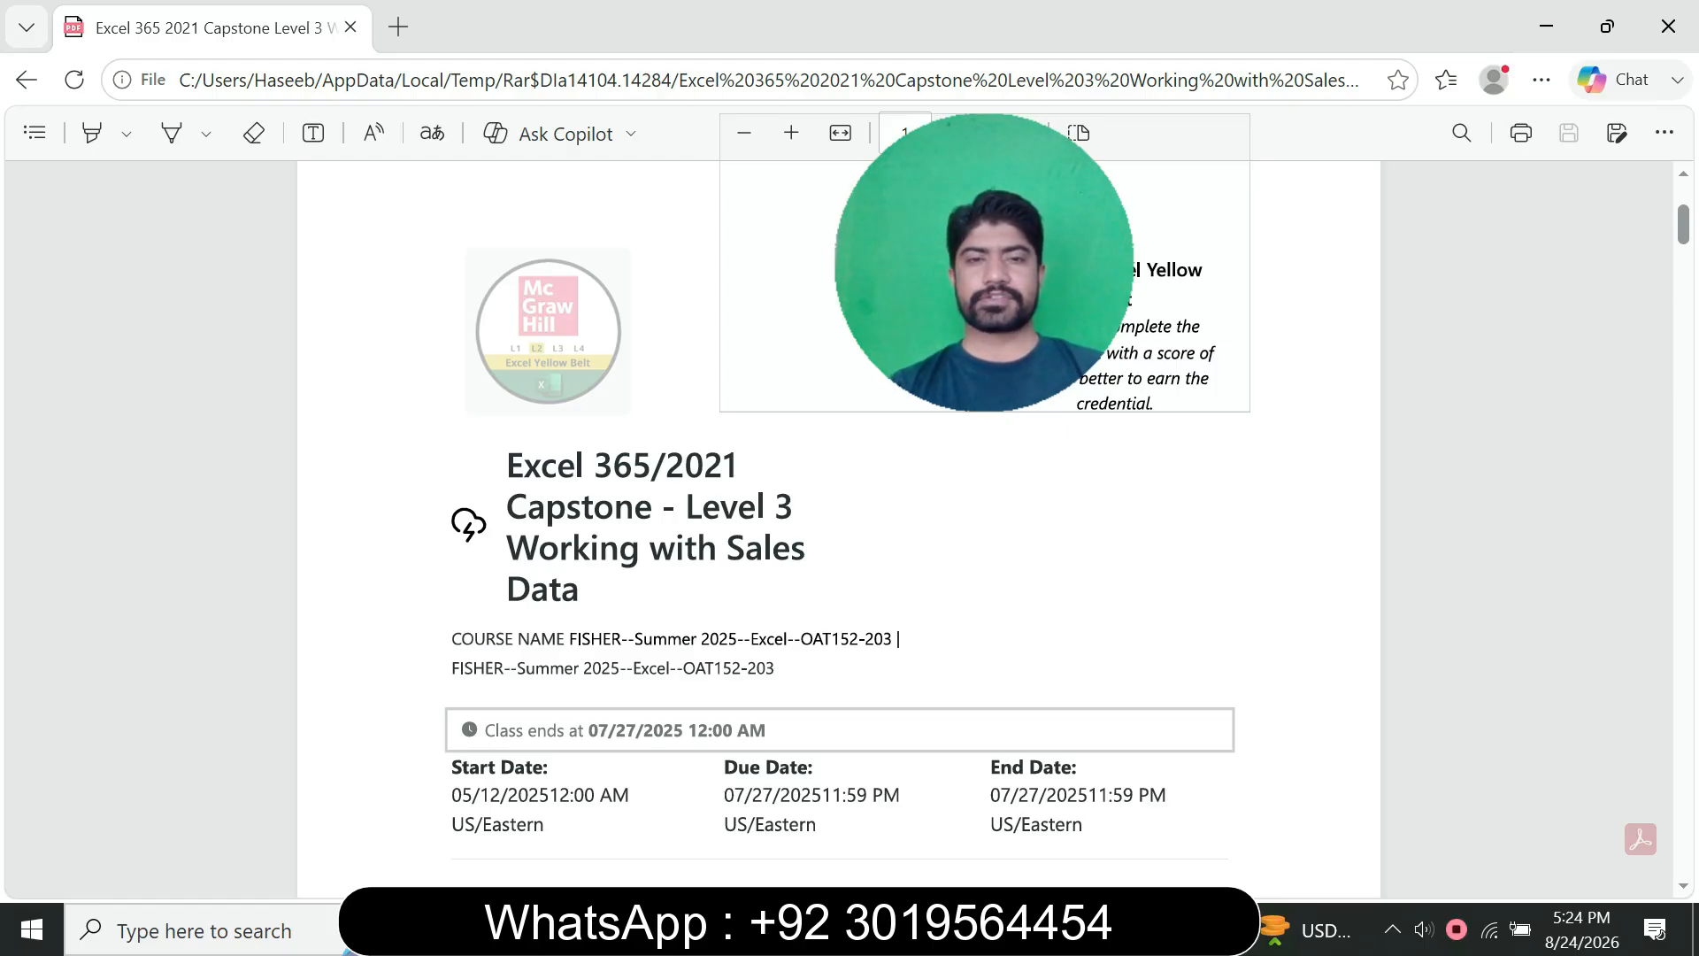
pyautogui.scroll(4, 839, 531)
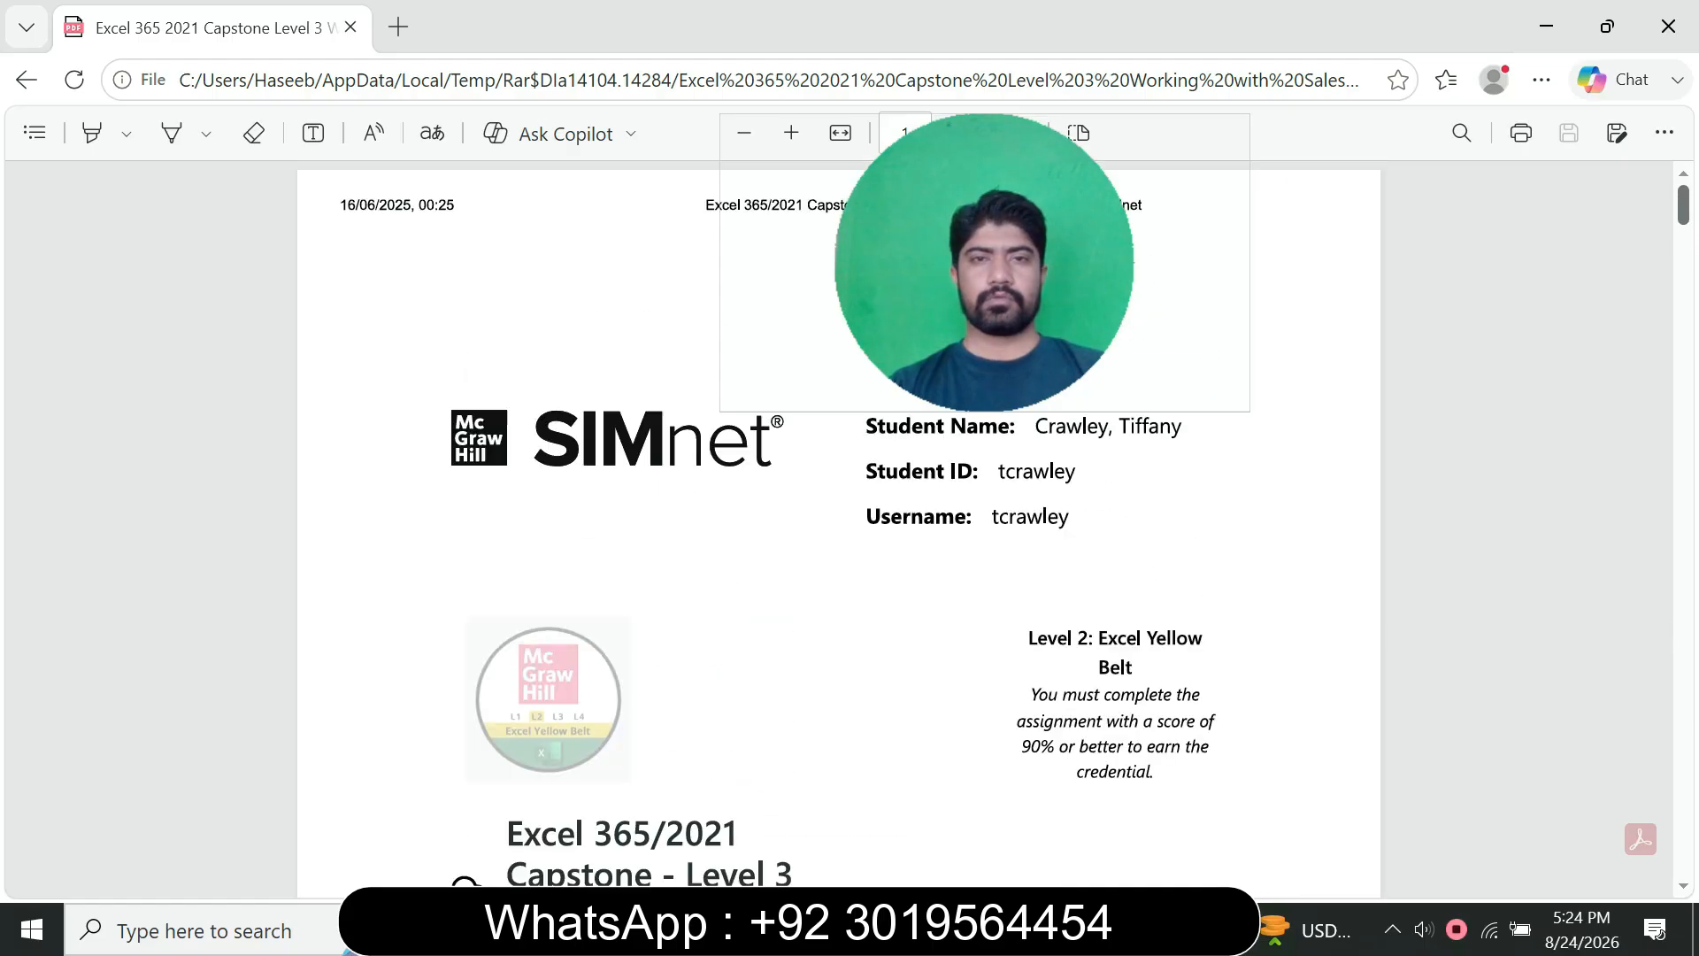
# - Read the project overview and the list of needed skills down to the steps to complete the project
pyautogui.scroll(-14, 839, 531)
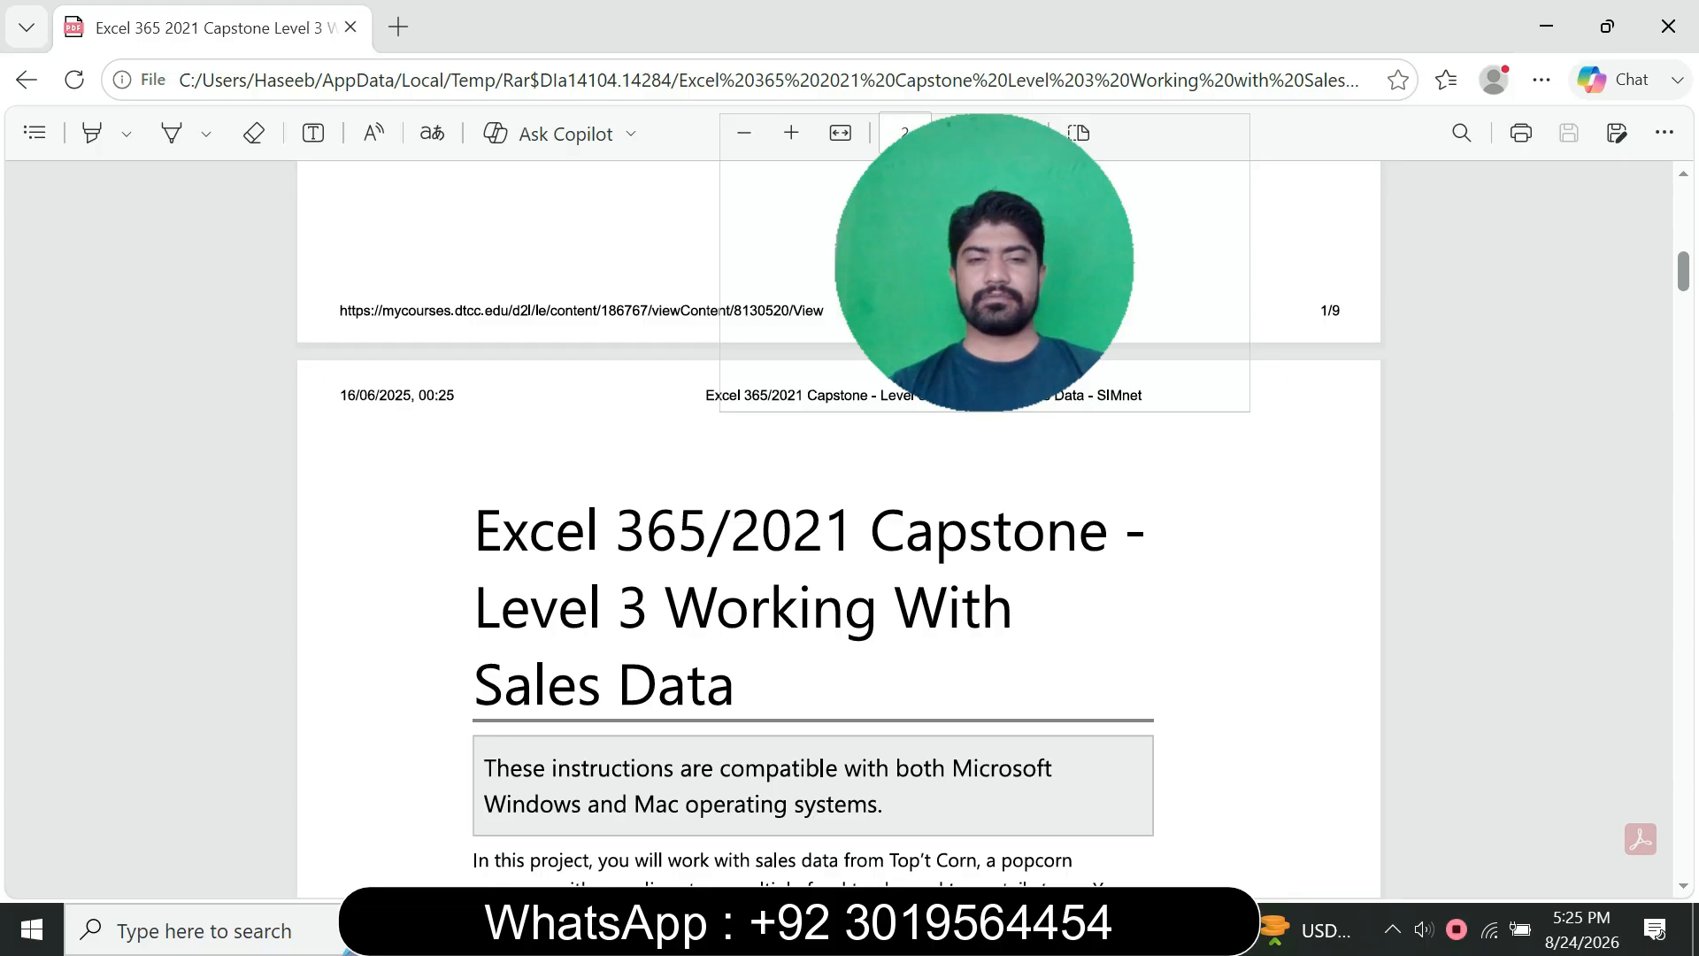
pyautogui.scroll(-10, 839, 531)
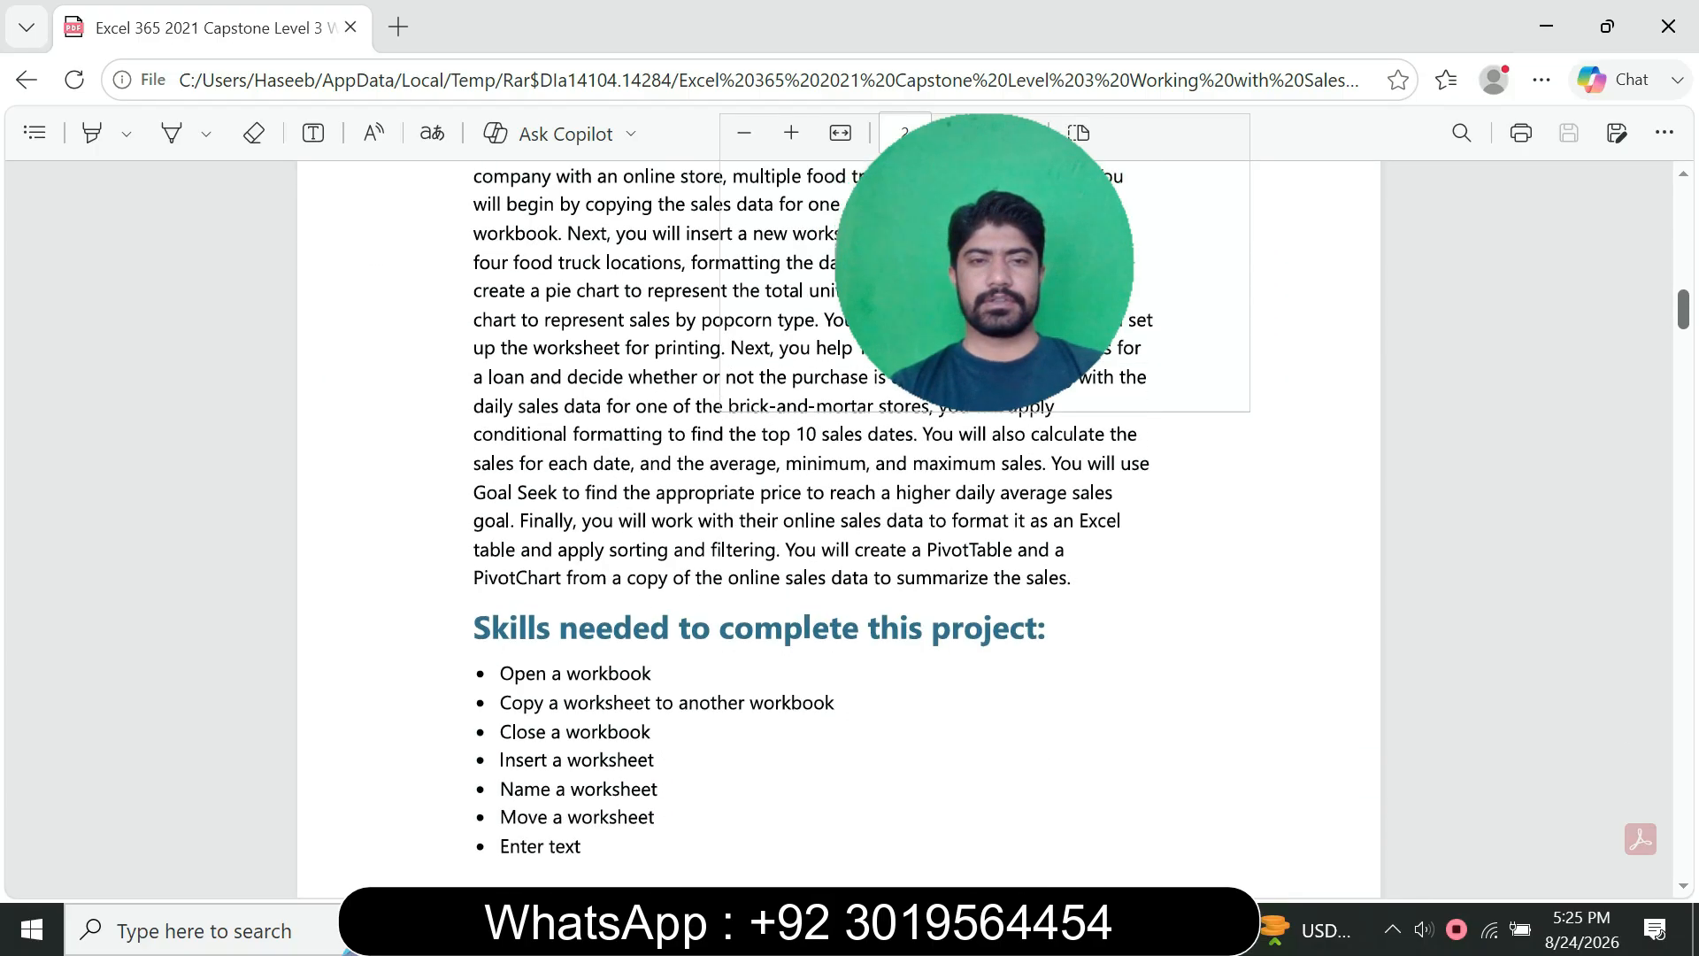
pyautogui.scroll(-5, 839, 531)
pyautogui.scroll(-12, 839, 531)
pyautogui.scroll(-7, 839, 531)
pyautogui.moveTo(984, 263); pyautogui.dragTo(973, 250)
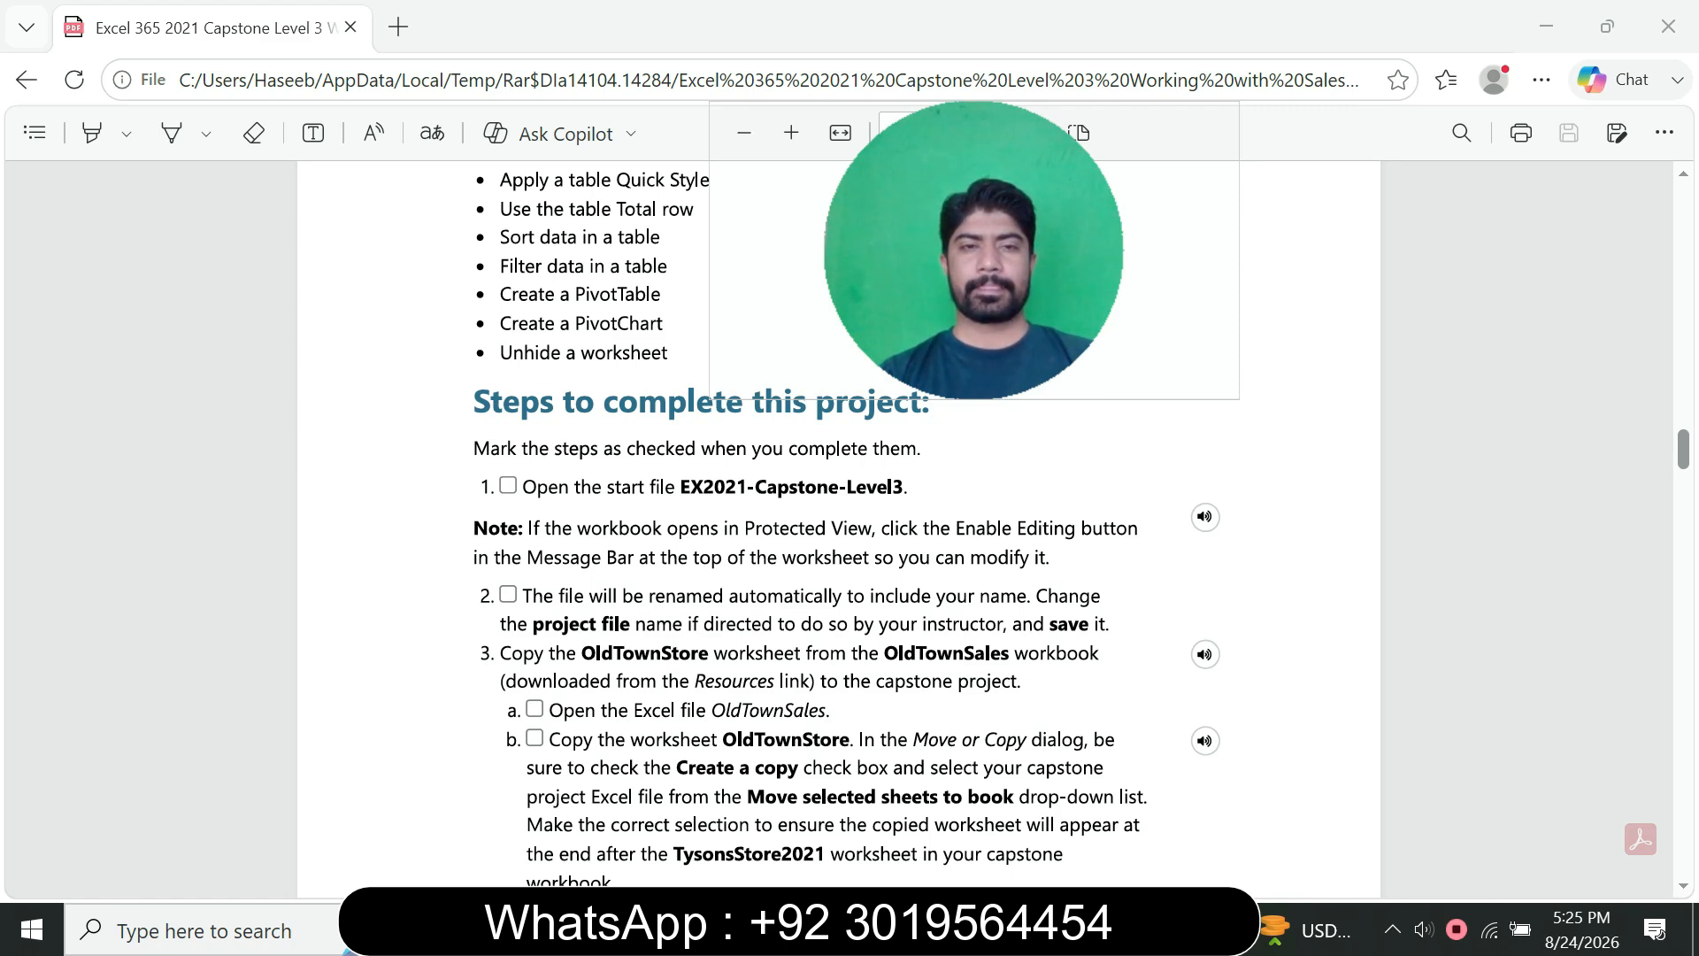
# - Compare the open capstone workbook in Excel with instruction steps 1 to 3 on the start file and worksheet copy
pyautogui.hotkey('alt', 'Tab')
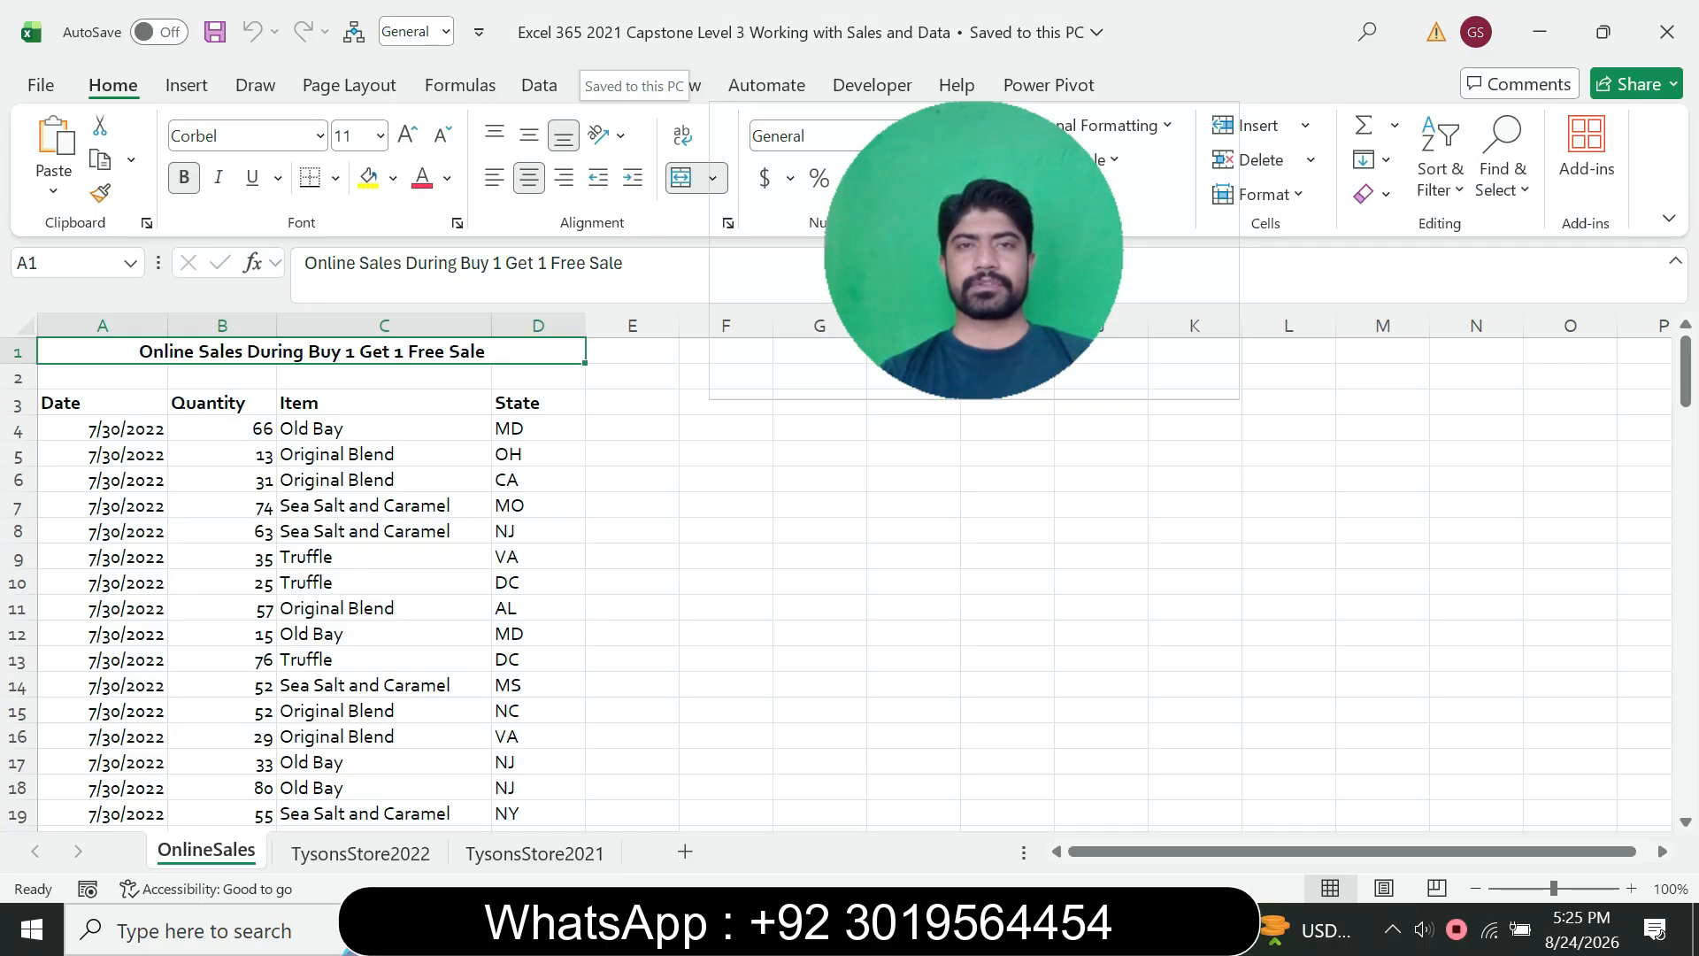
pyautogui.hotkey('alt', 'Tab')
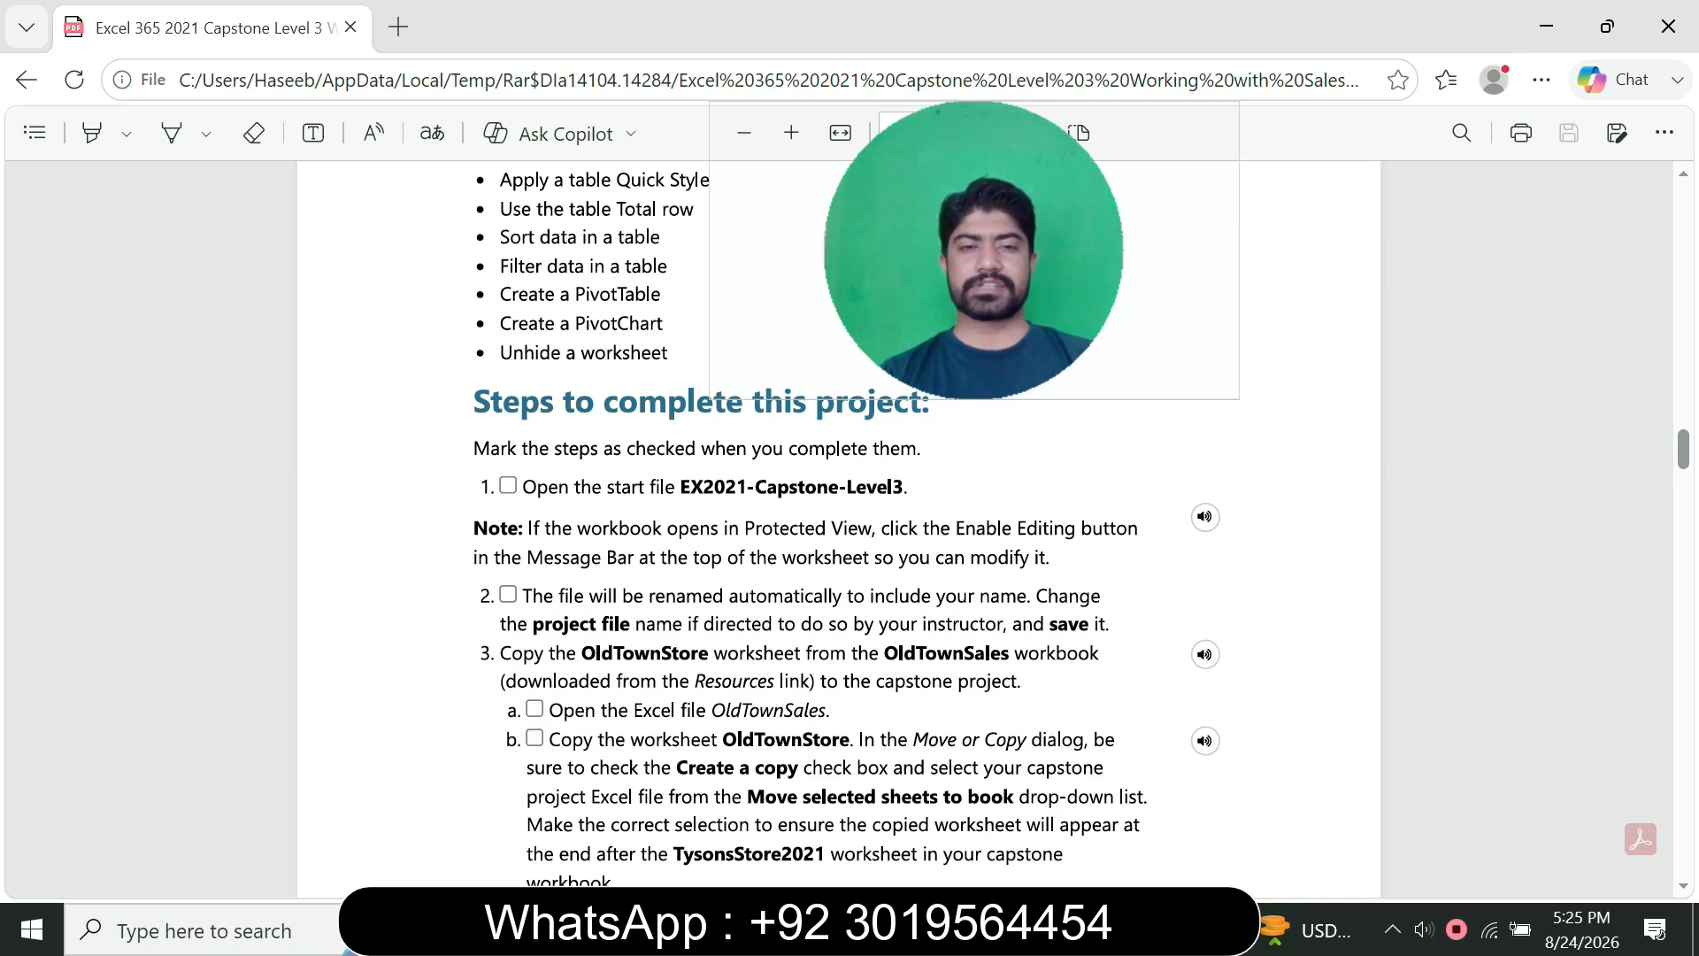
pyautogui.hotkey('alt', 'Tab')
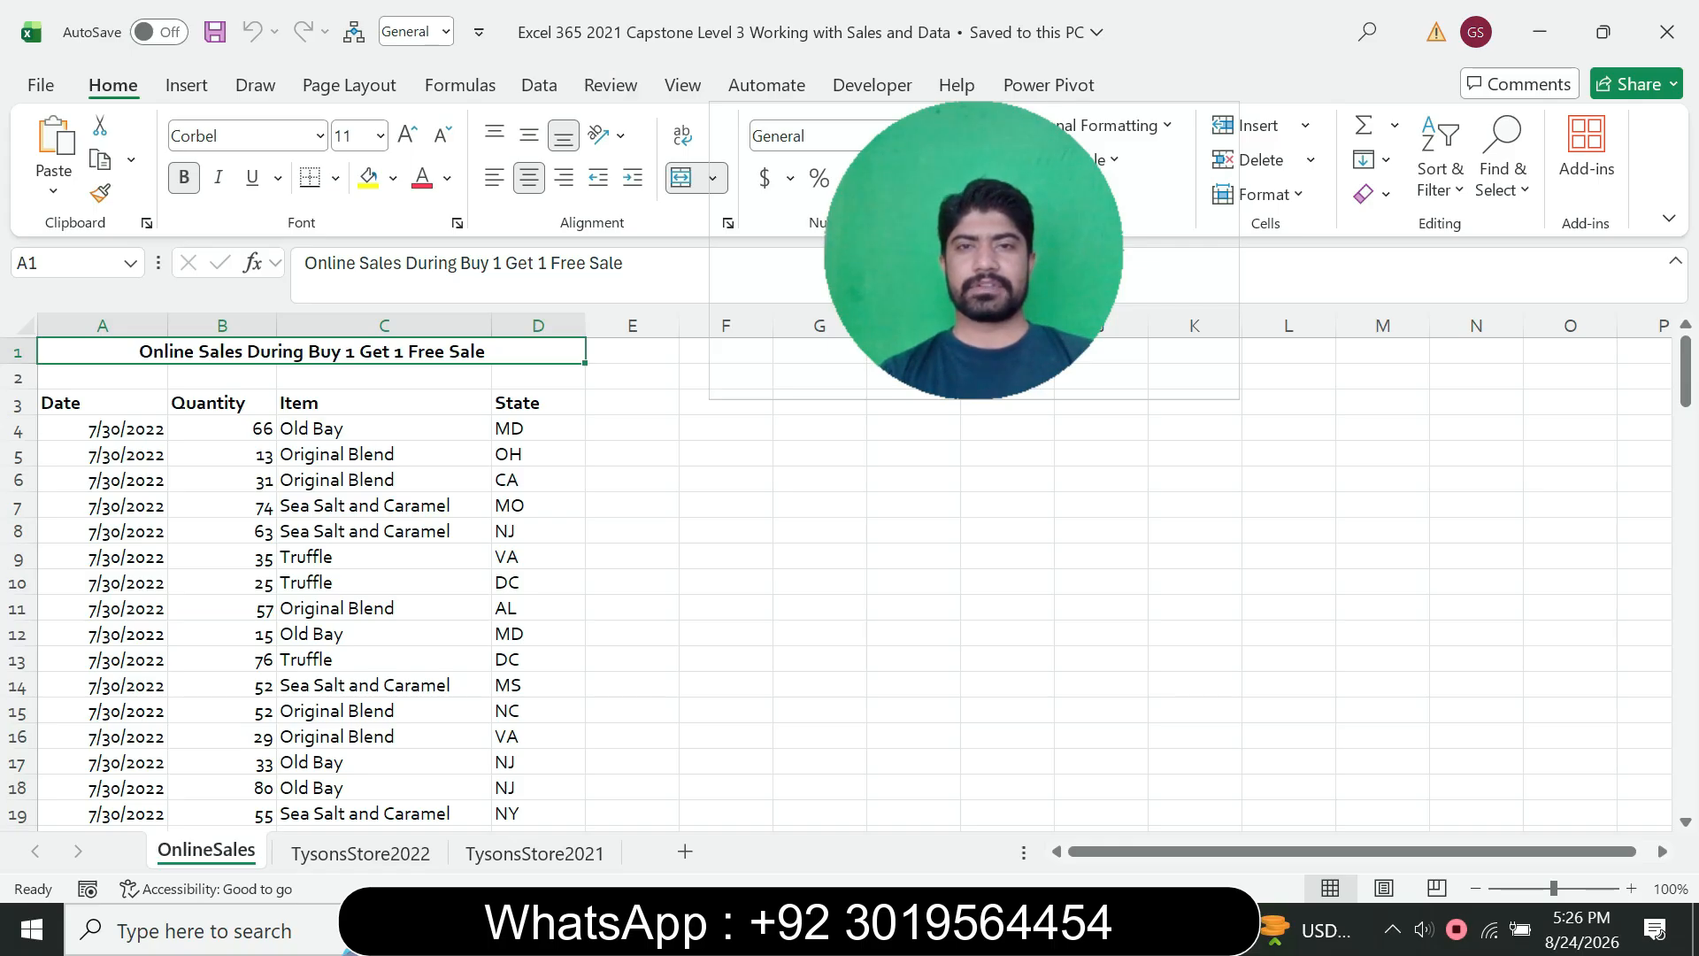
pyautogui.hotkey('alt', 'Tab')
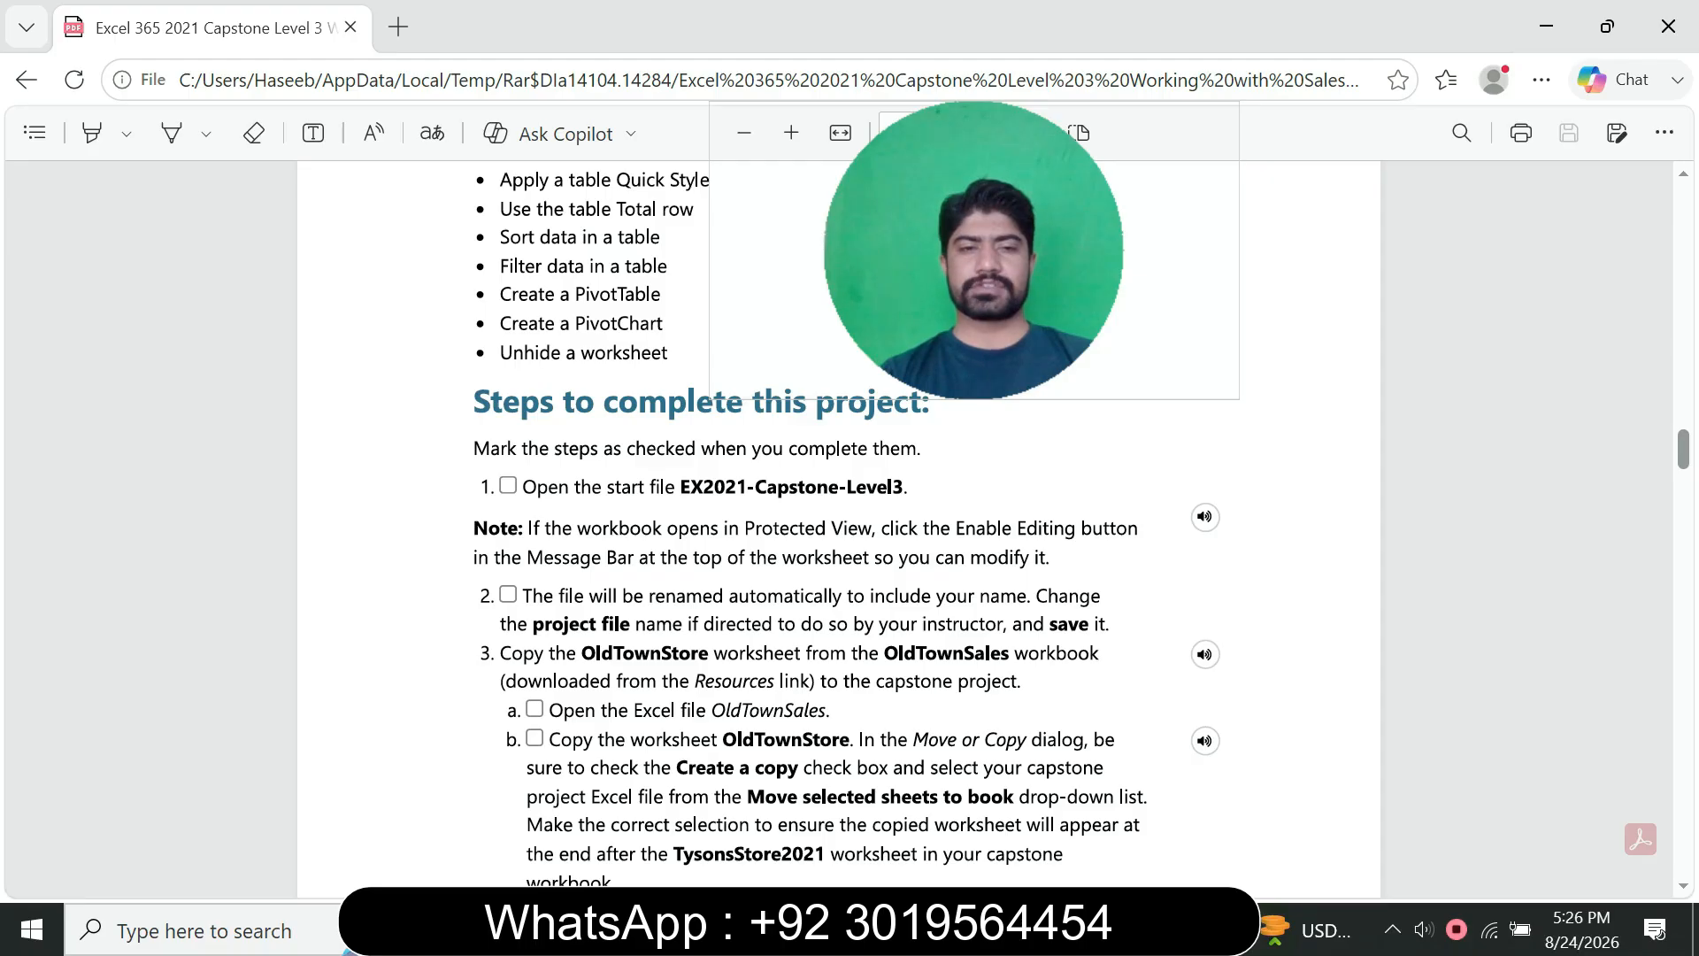
pyautogui.scroll(6, 838, 531)
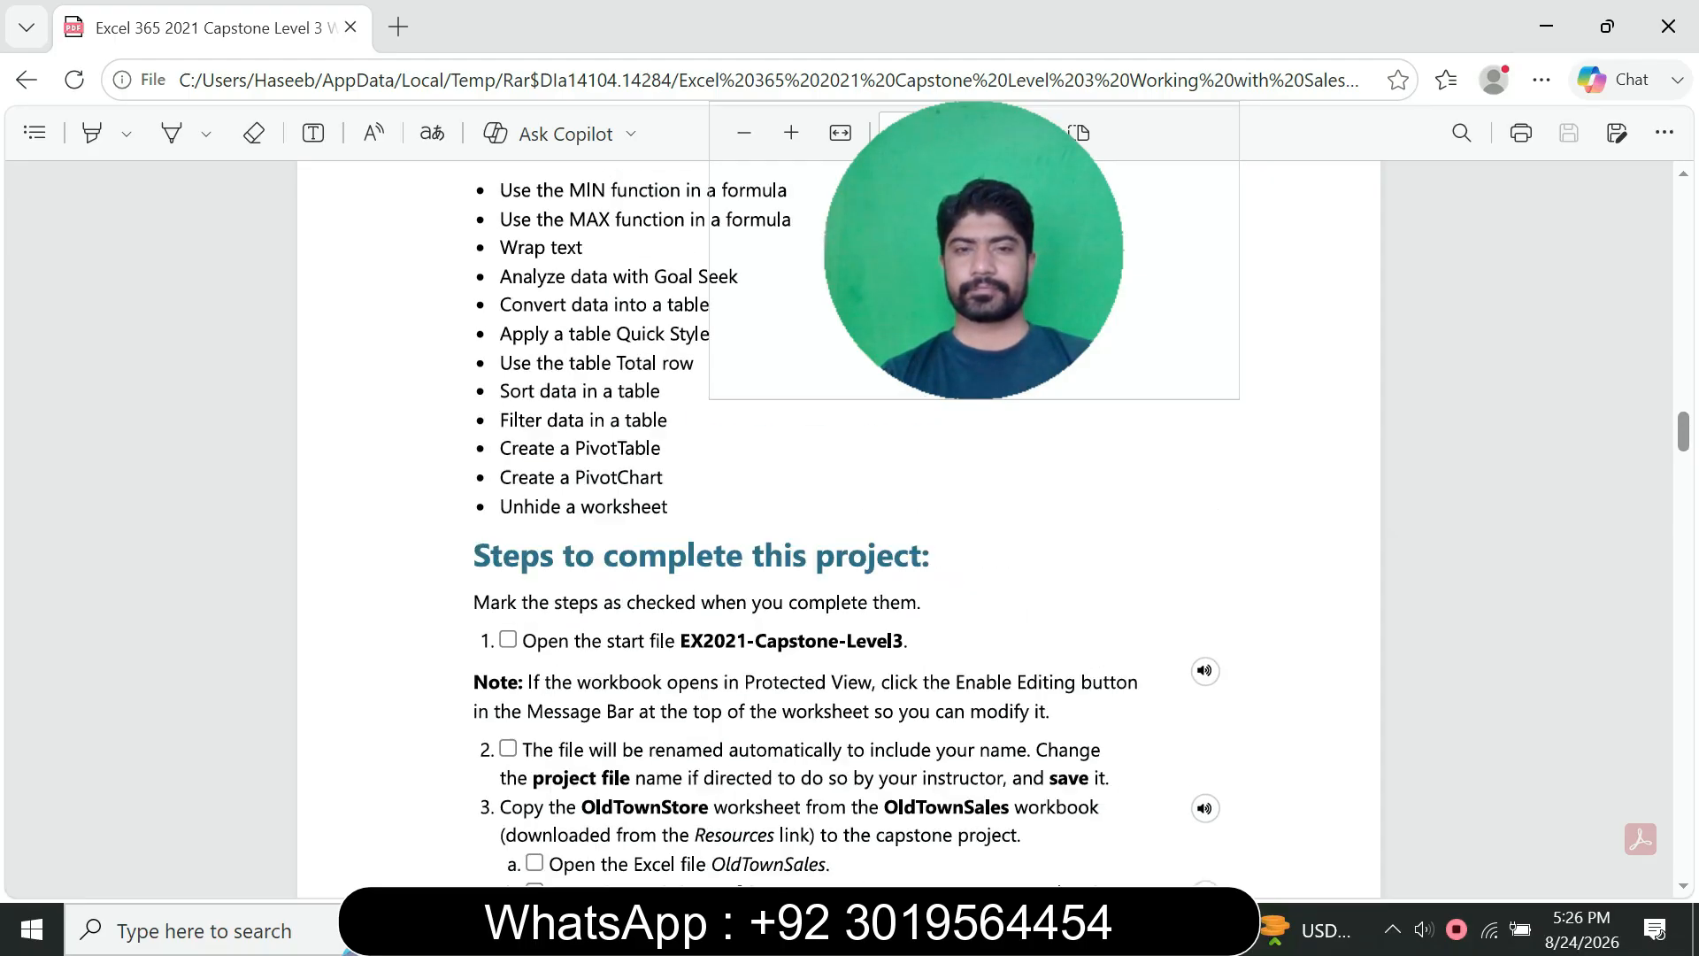
pyautogui.scroll(-8, 838, 530)
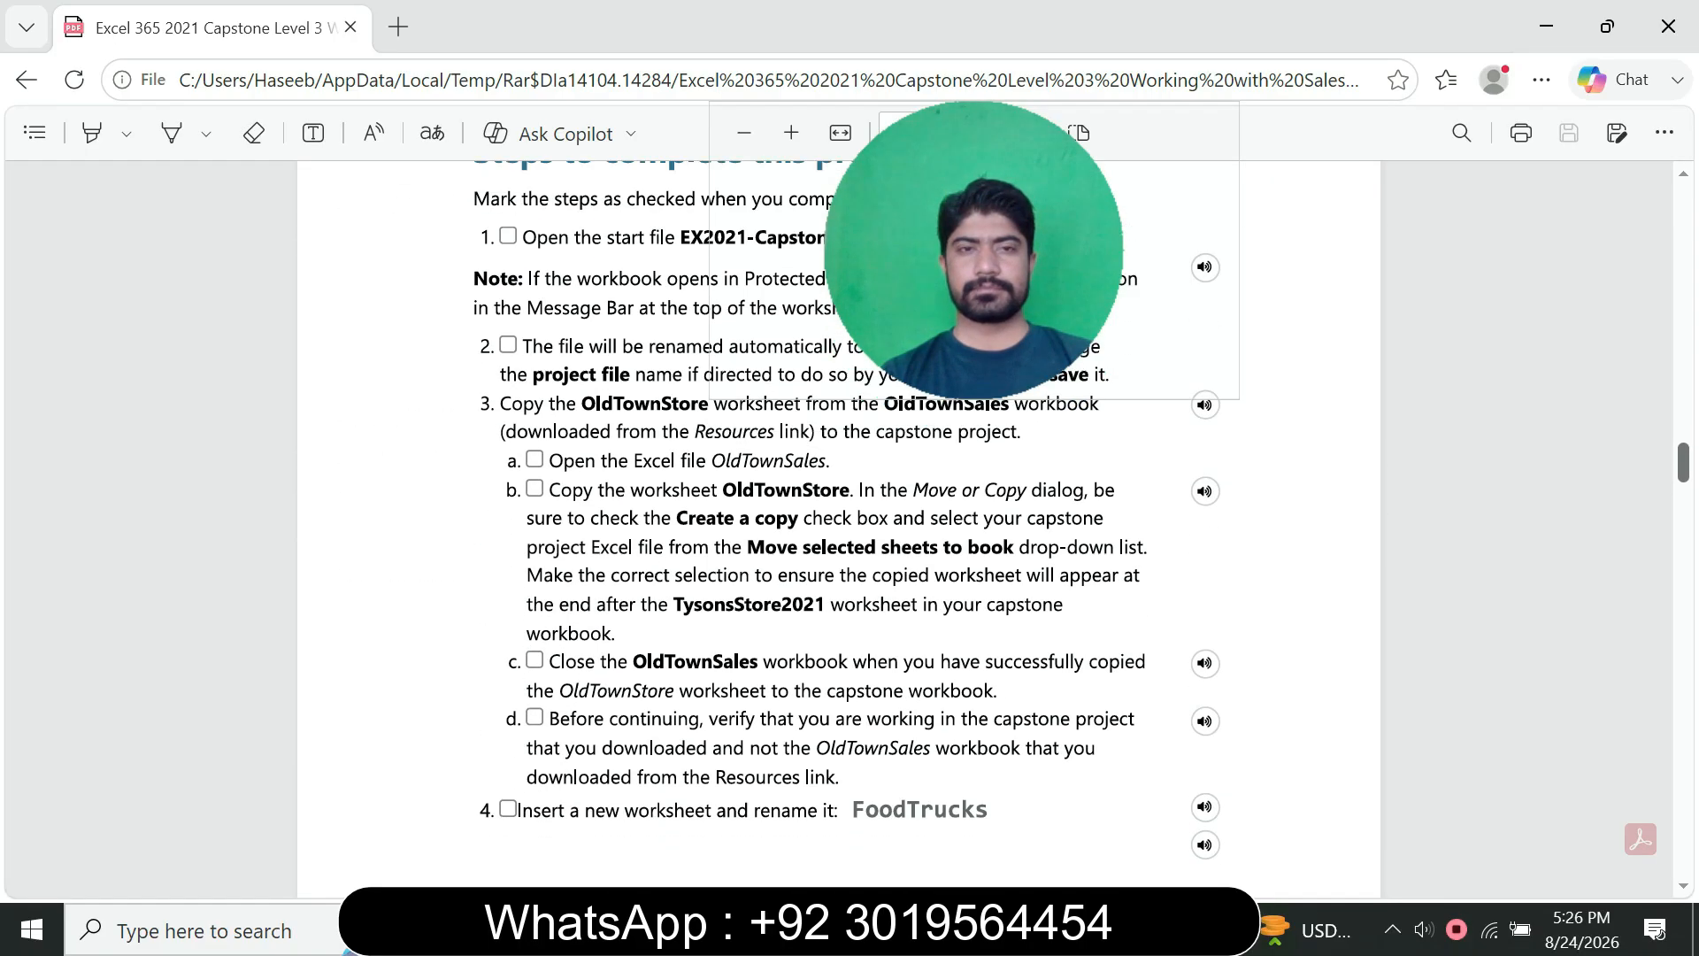
pyautogui.moveTo(973, 250); pyautogui.dragTo(872, 222)
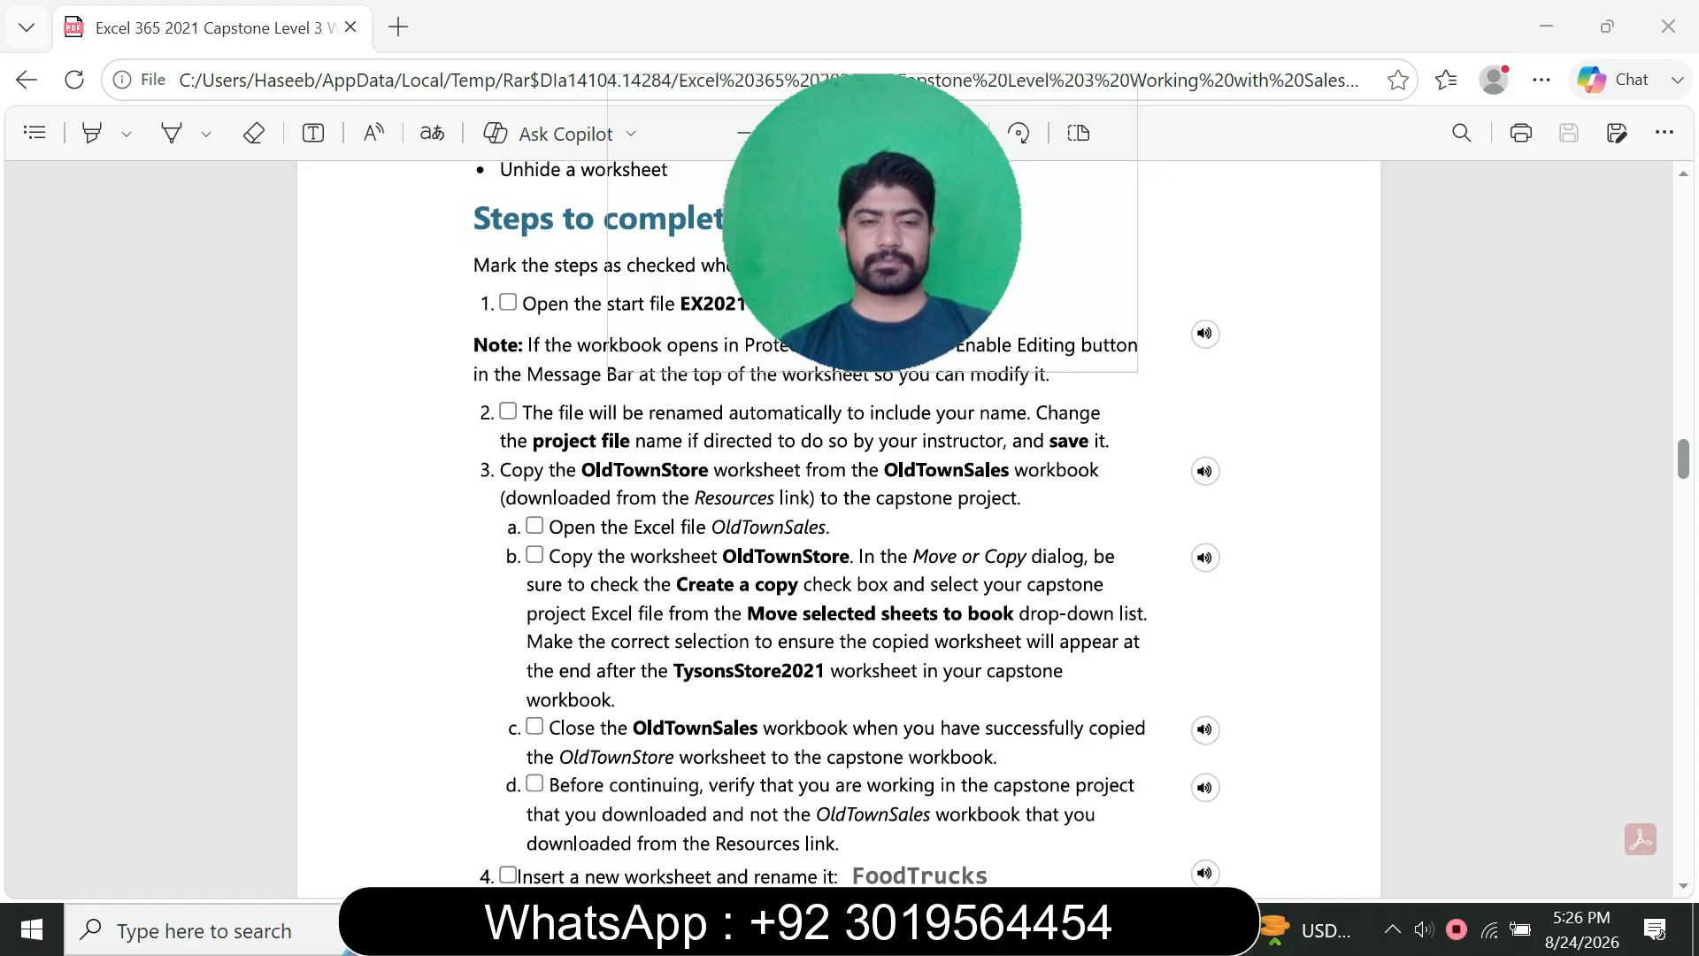
# - Switch to File Explorer and open the OldTownSales (3) workbook from the Simnet File folder
pyautogui.moveTo(548, 929)
pyautogui.click(550, 818)
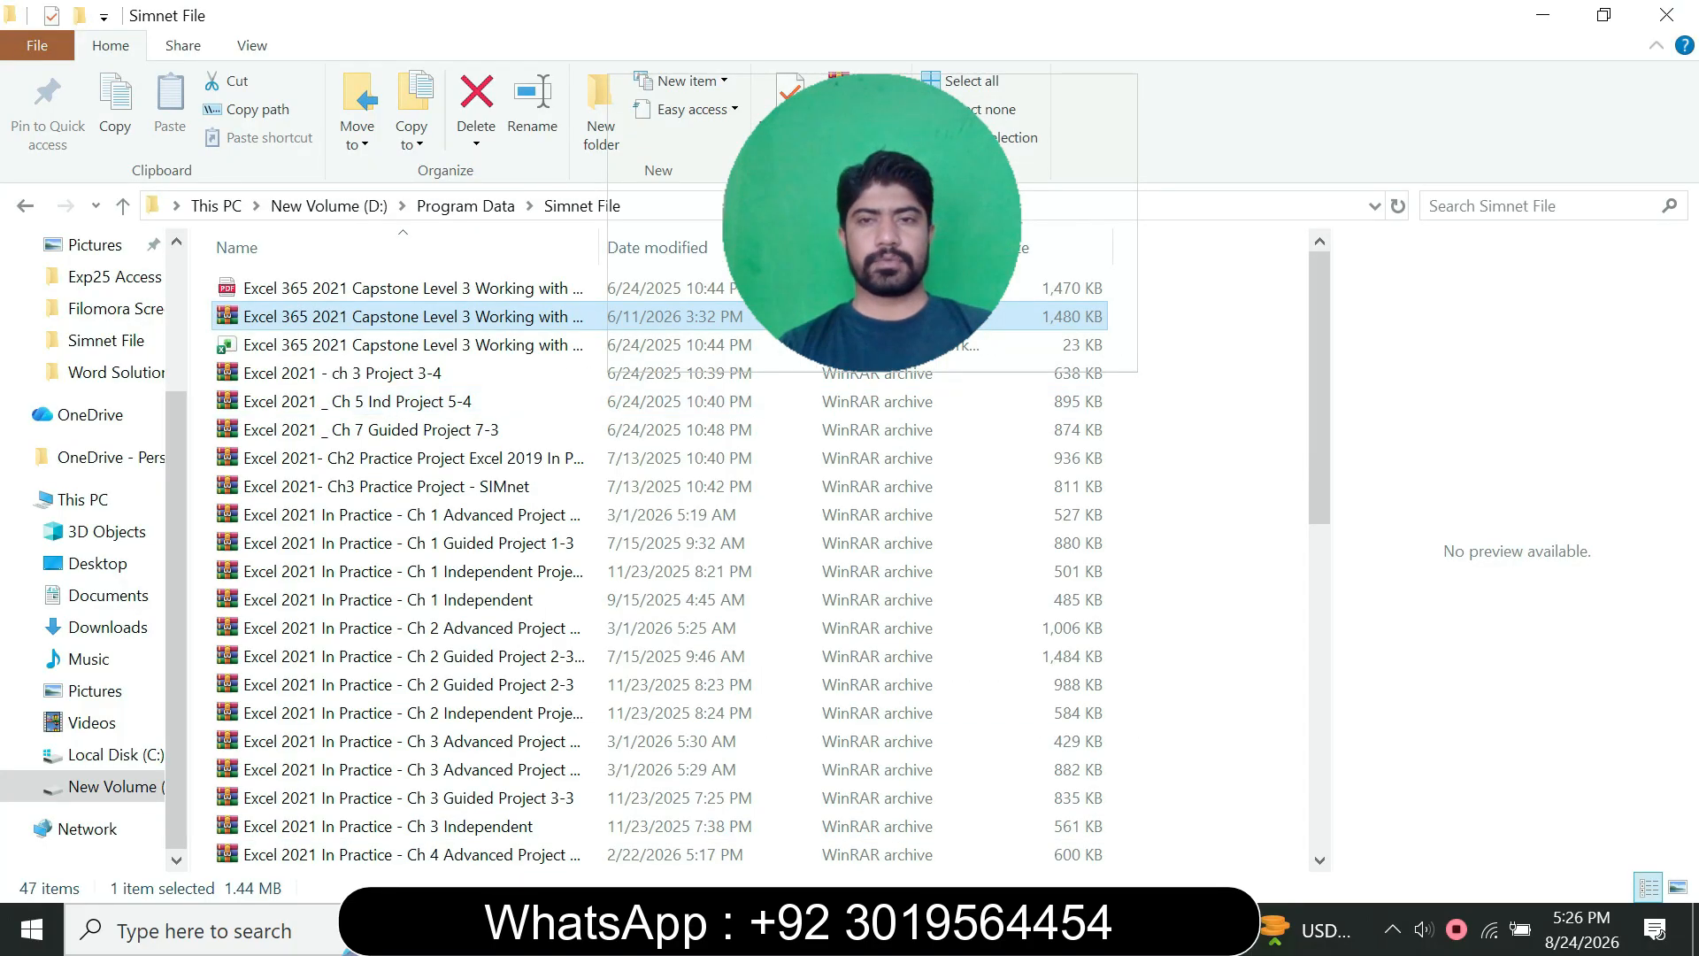
pyautogui.moveTo(1320, 405); pyautogui.dragTo(1319, 690)
pyautogui.scroll(-1, 380, 801)
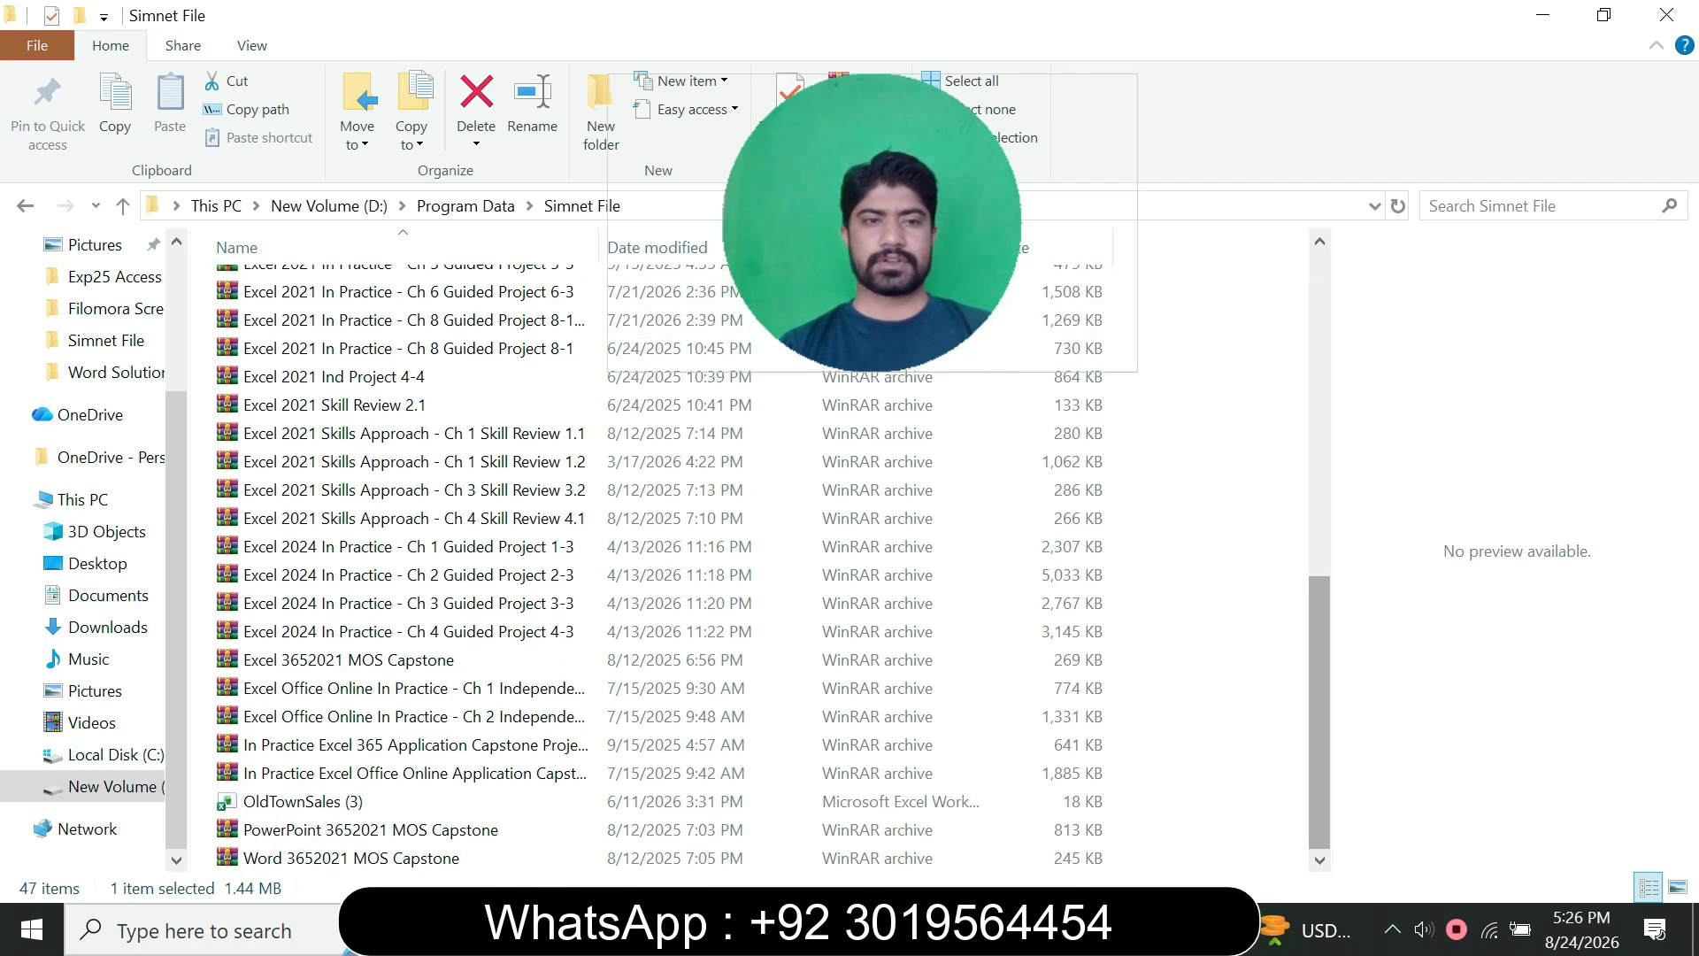
pyautogui.doubleClick(380, 801)
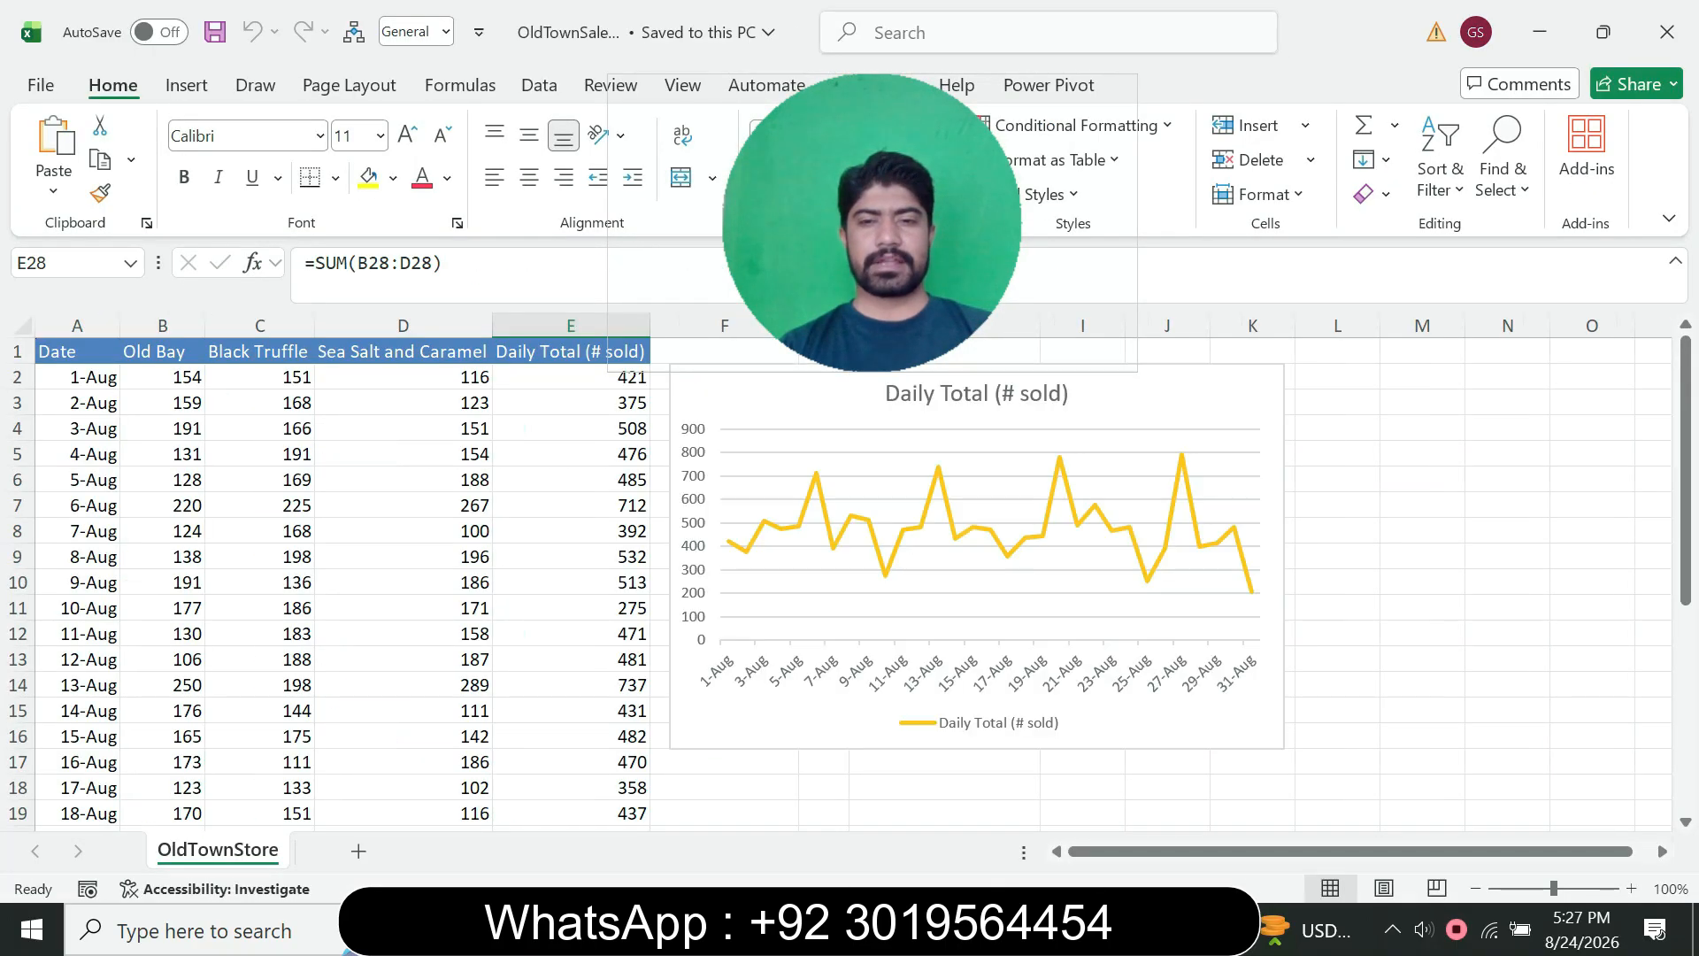
# - Following the PDF, create a copy of the OldTownStore worksheet at the end of the Excel 365 2021 Capstone Level 3 Working with Sales and Data workbook
pyautogui.click(1013, 929)
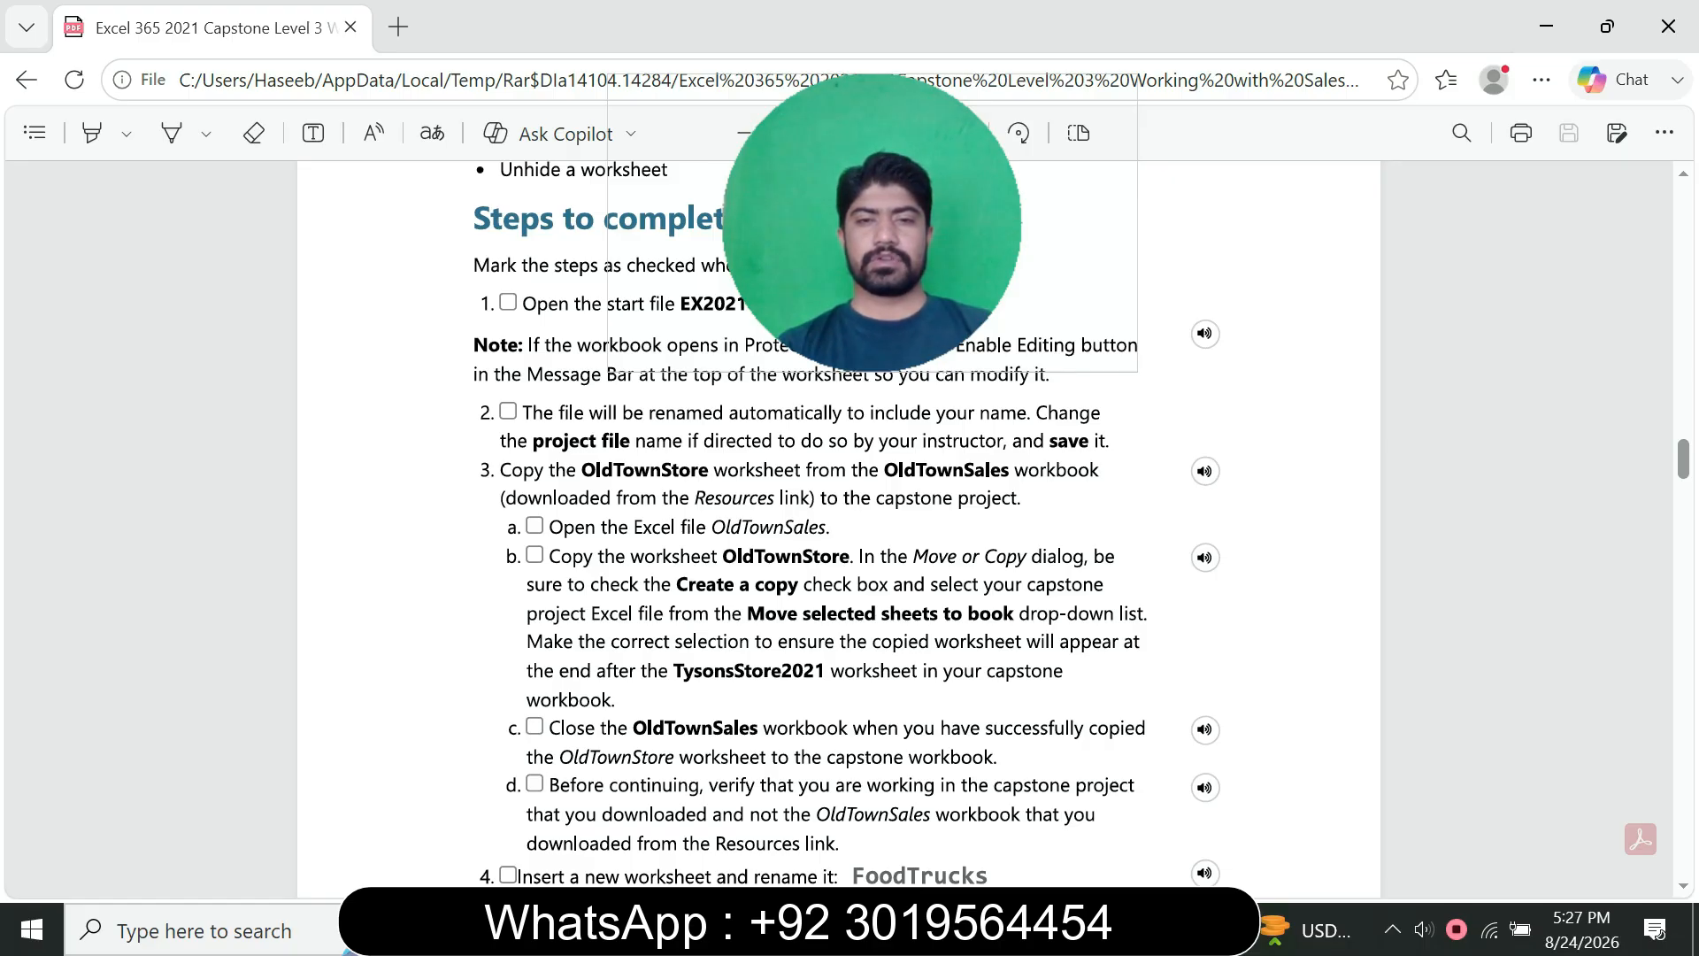
pyautogui.click(1078, 929)
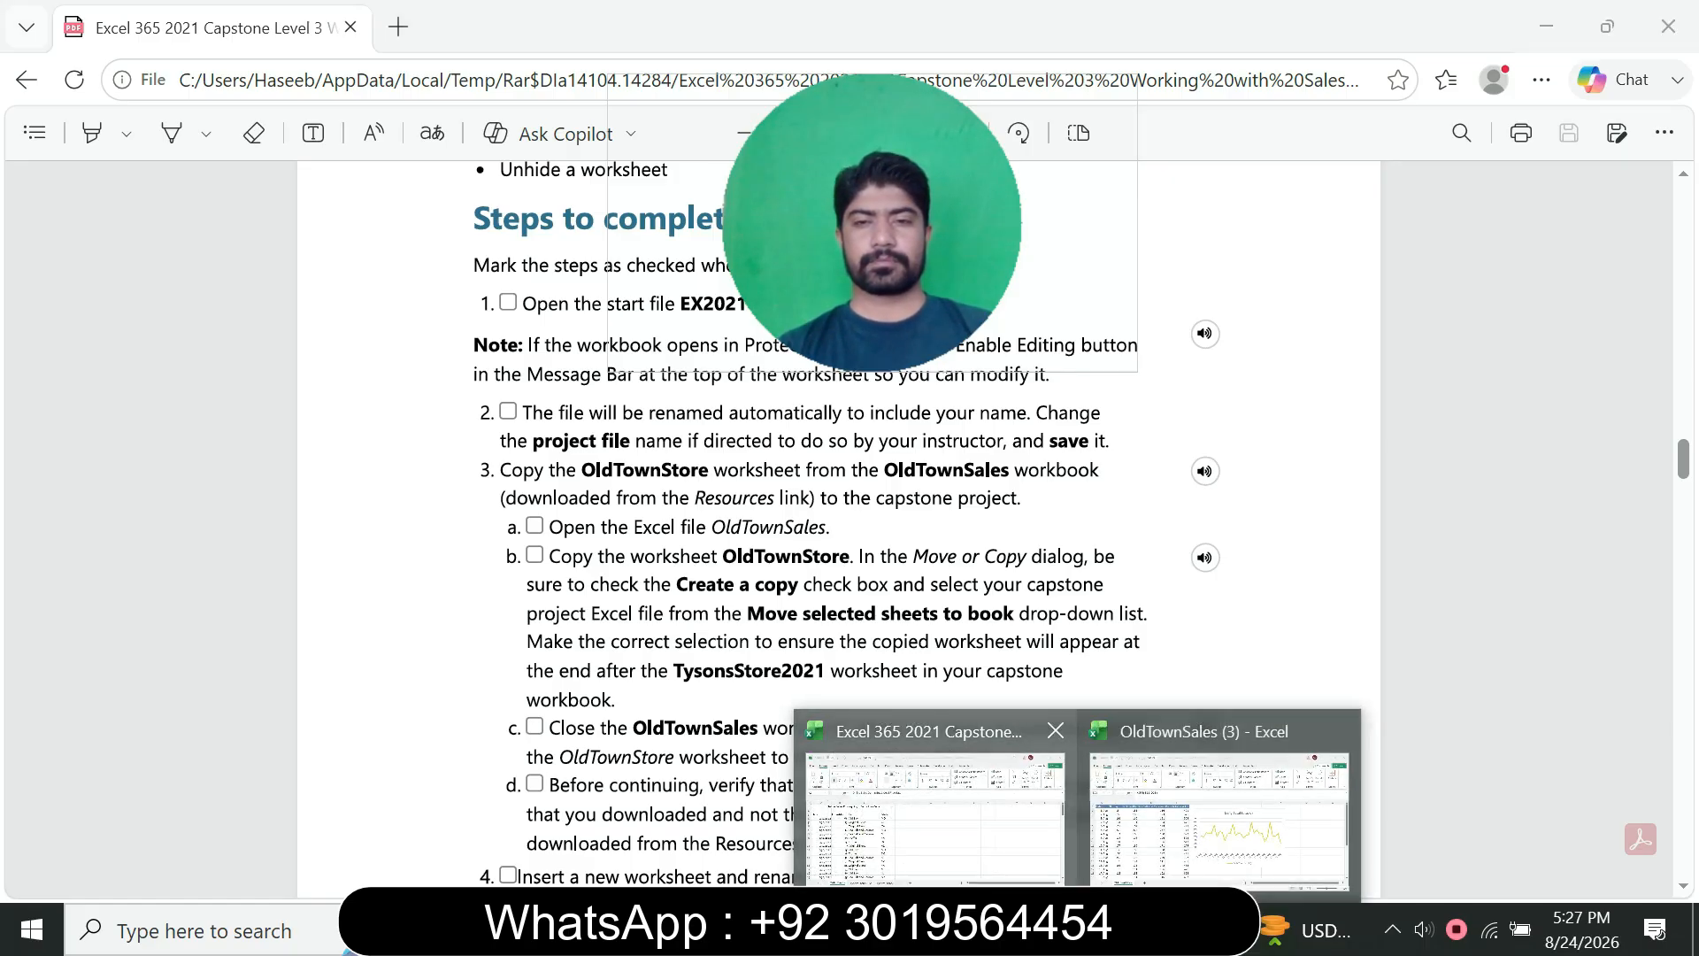
pyautogui.click(1218, 819)
pyautogui.rightClick(177, 850)
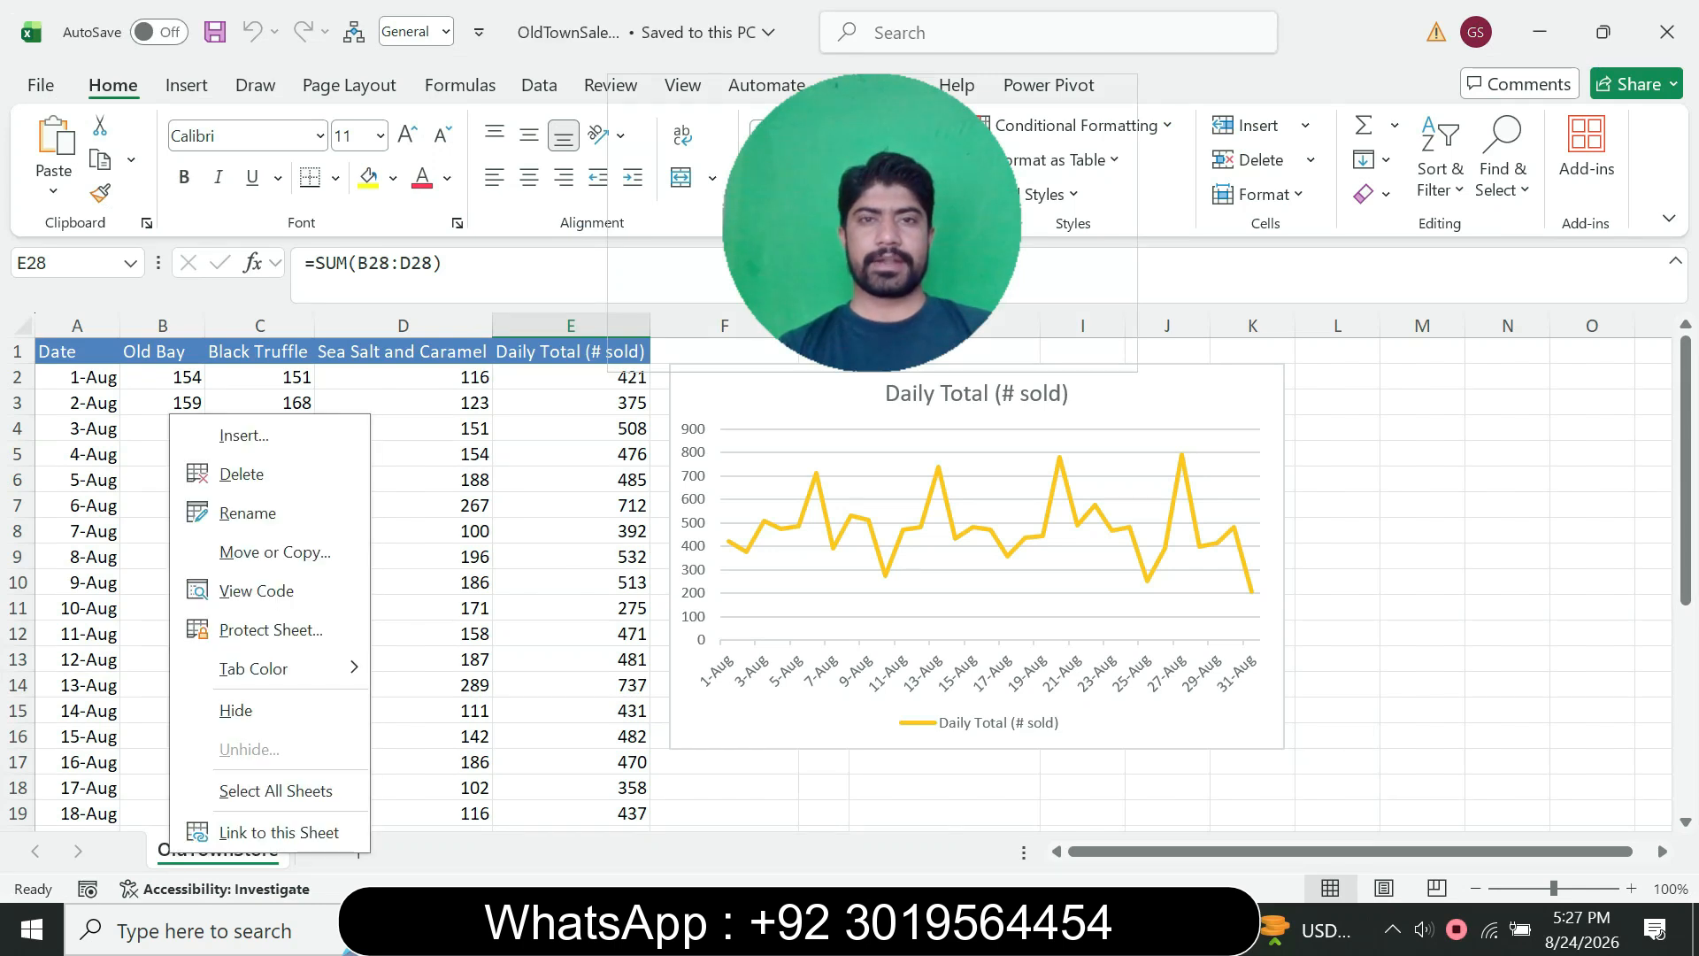
pyautogui.click(274, 552)
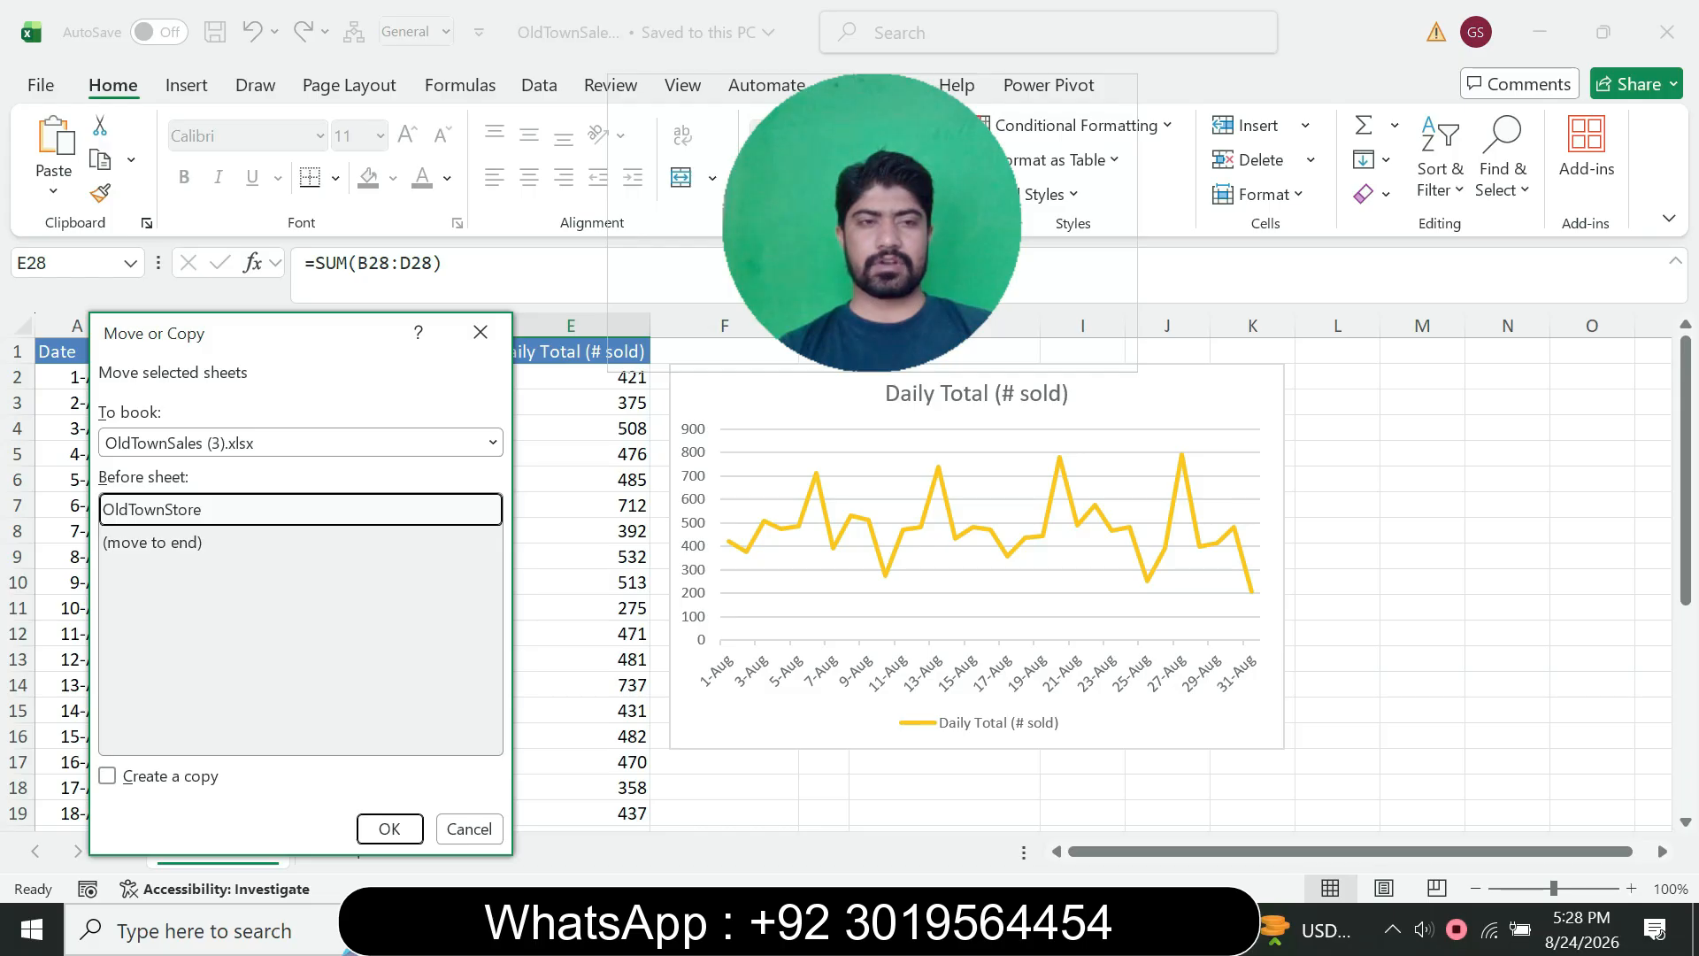
pyautogui.hotkey('alt', 'c')
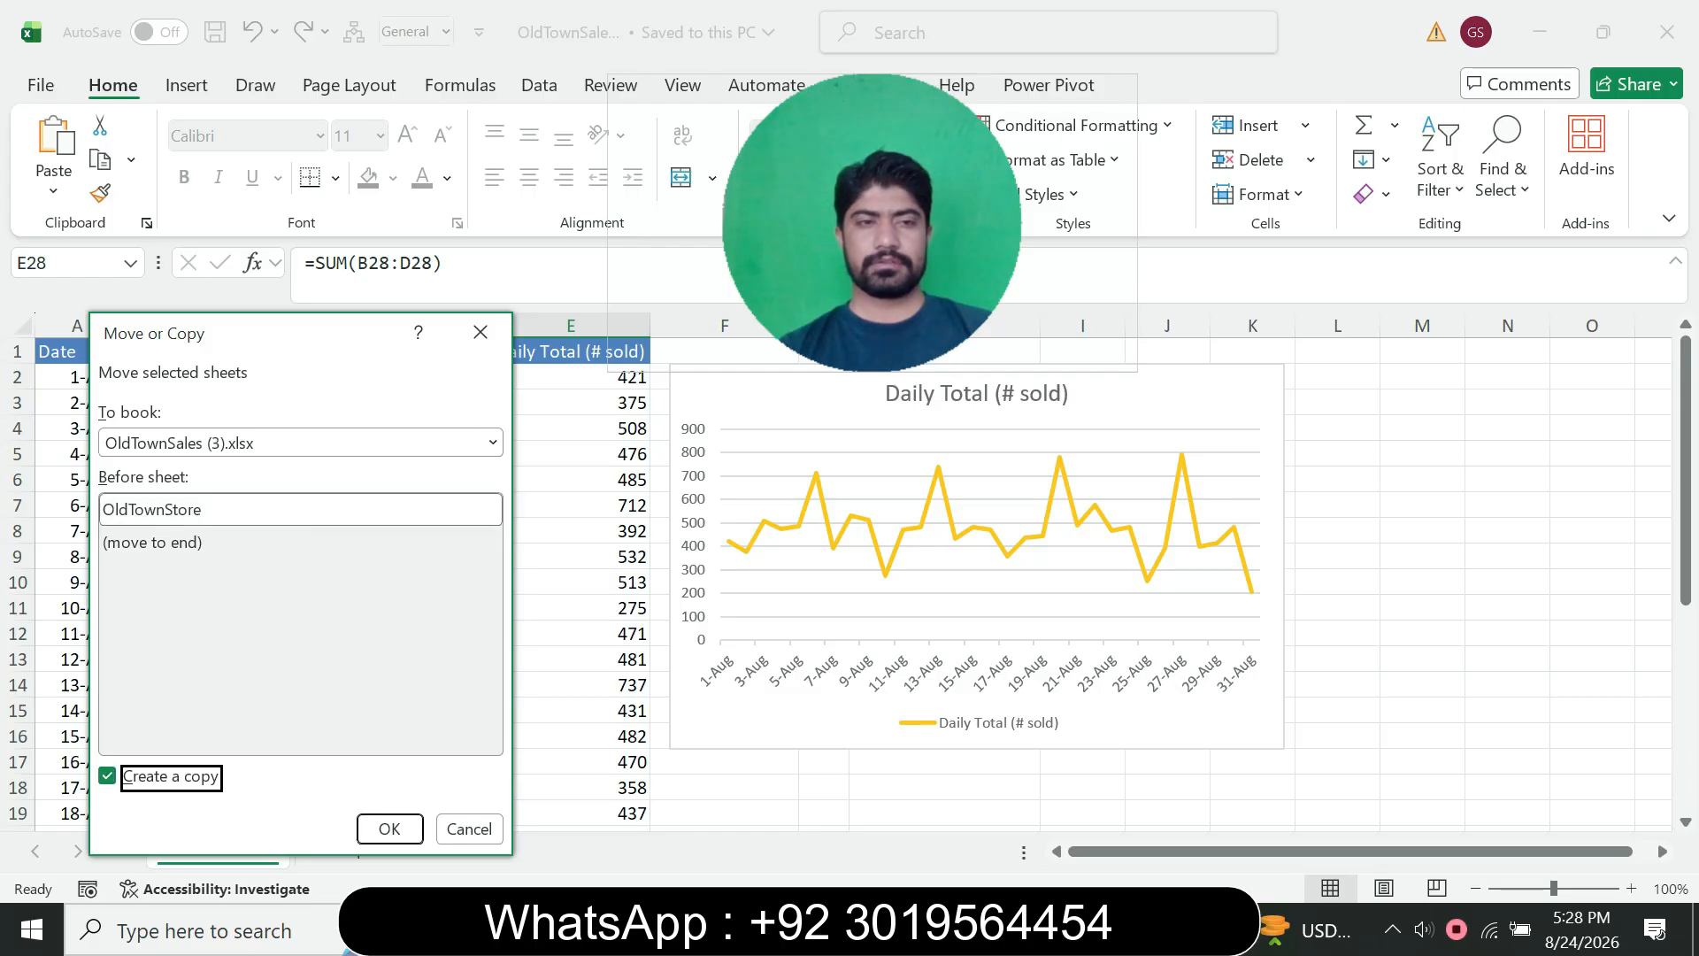
pyautogui.click(493, 443)
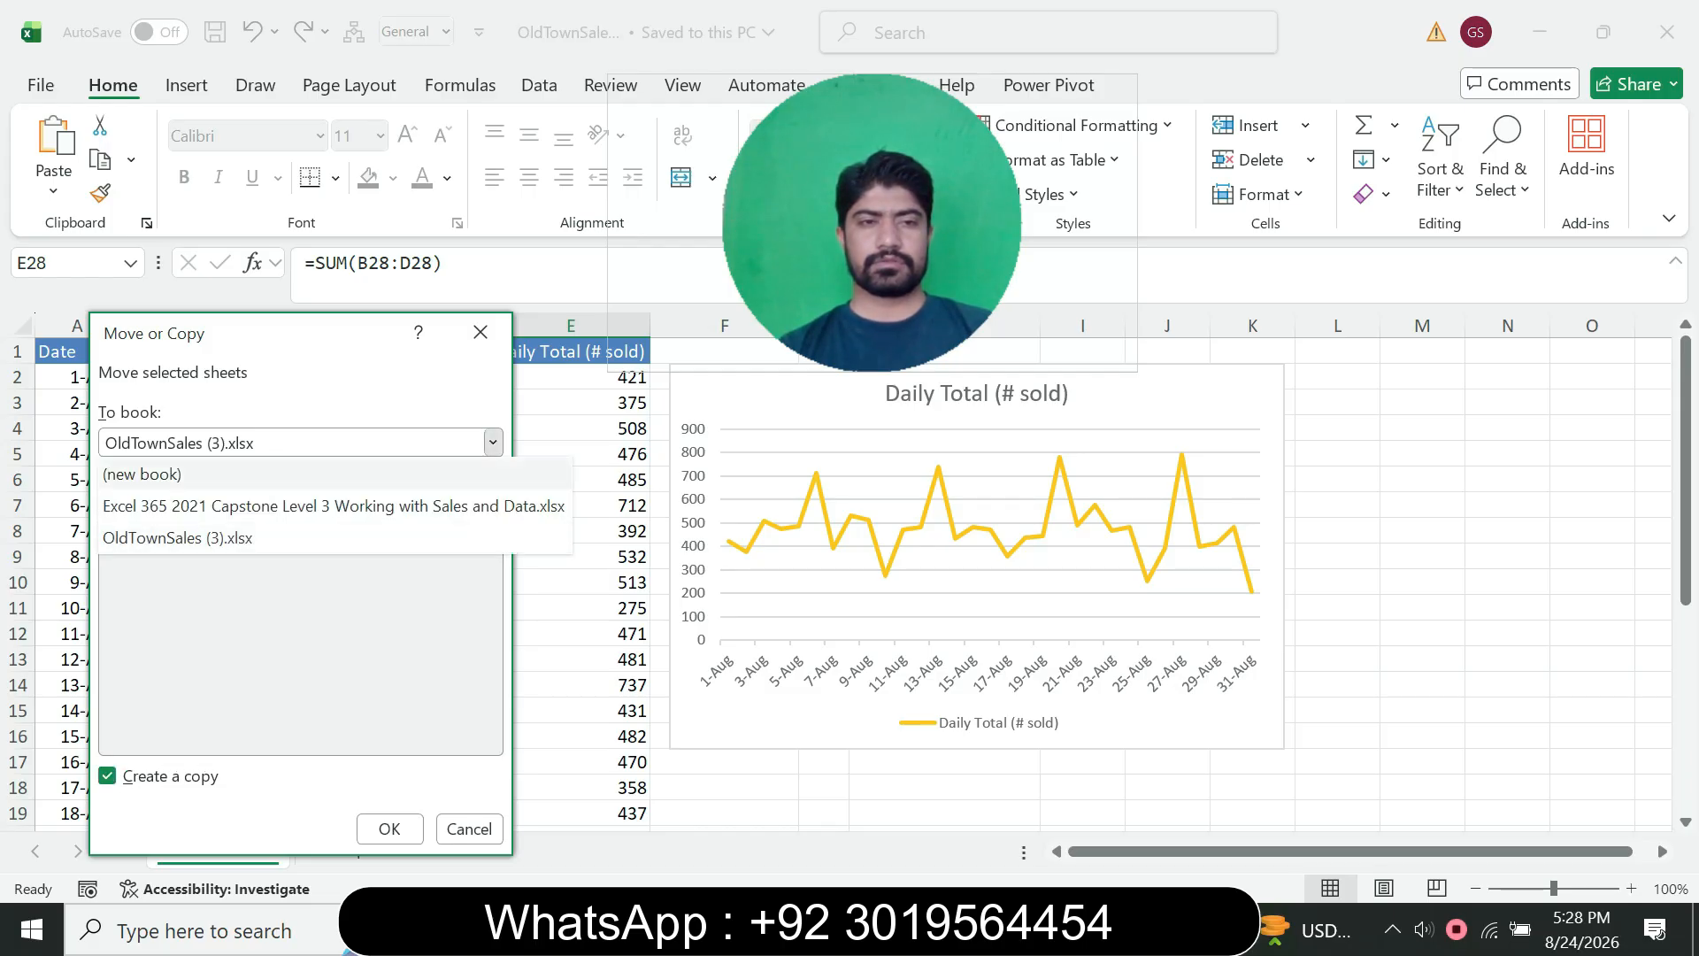
pyautogui.click(292, 501)
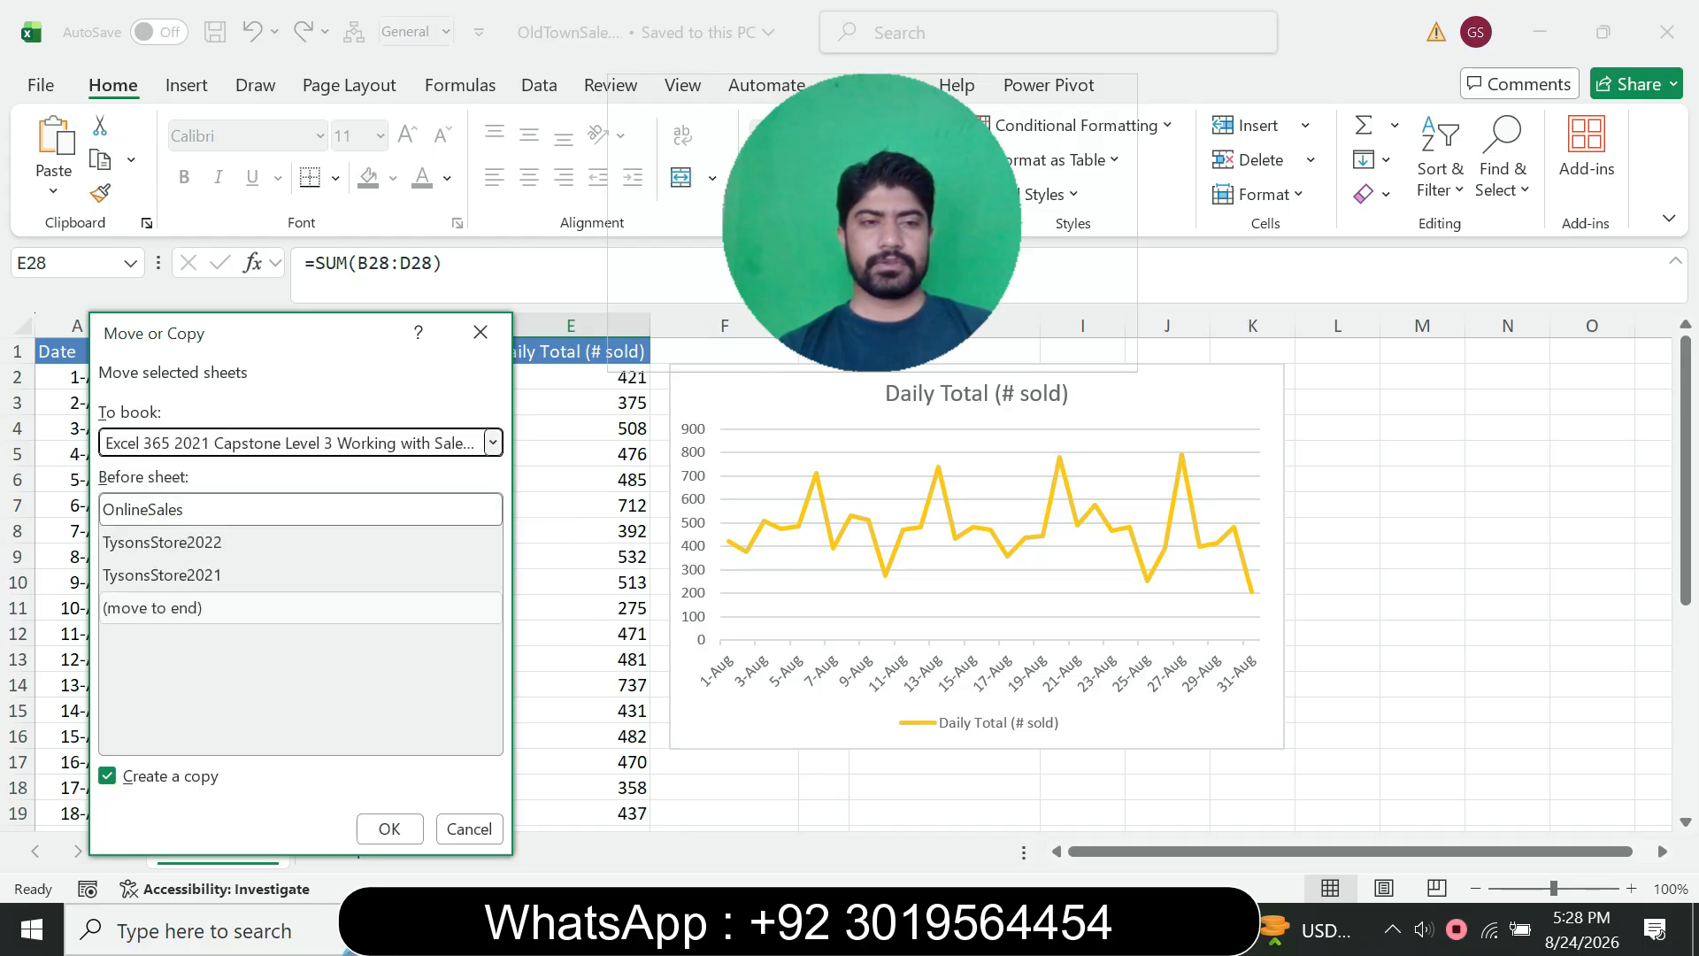
pyautogui.click(265, 608)
pyautogui.hotkey('alt', 'Tab')
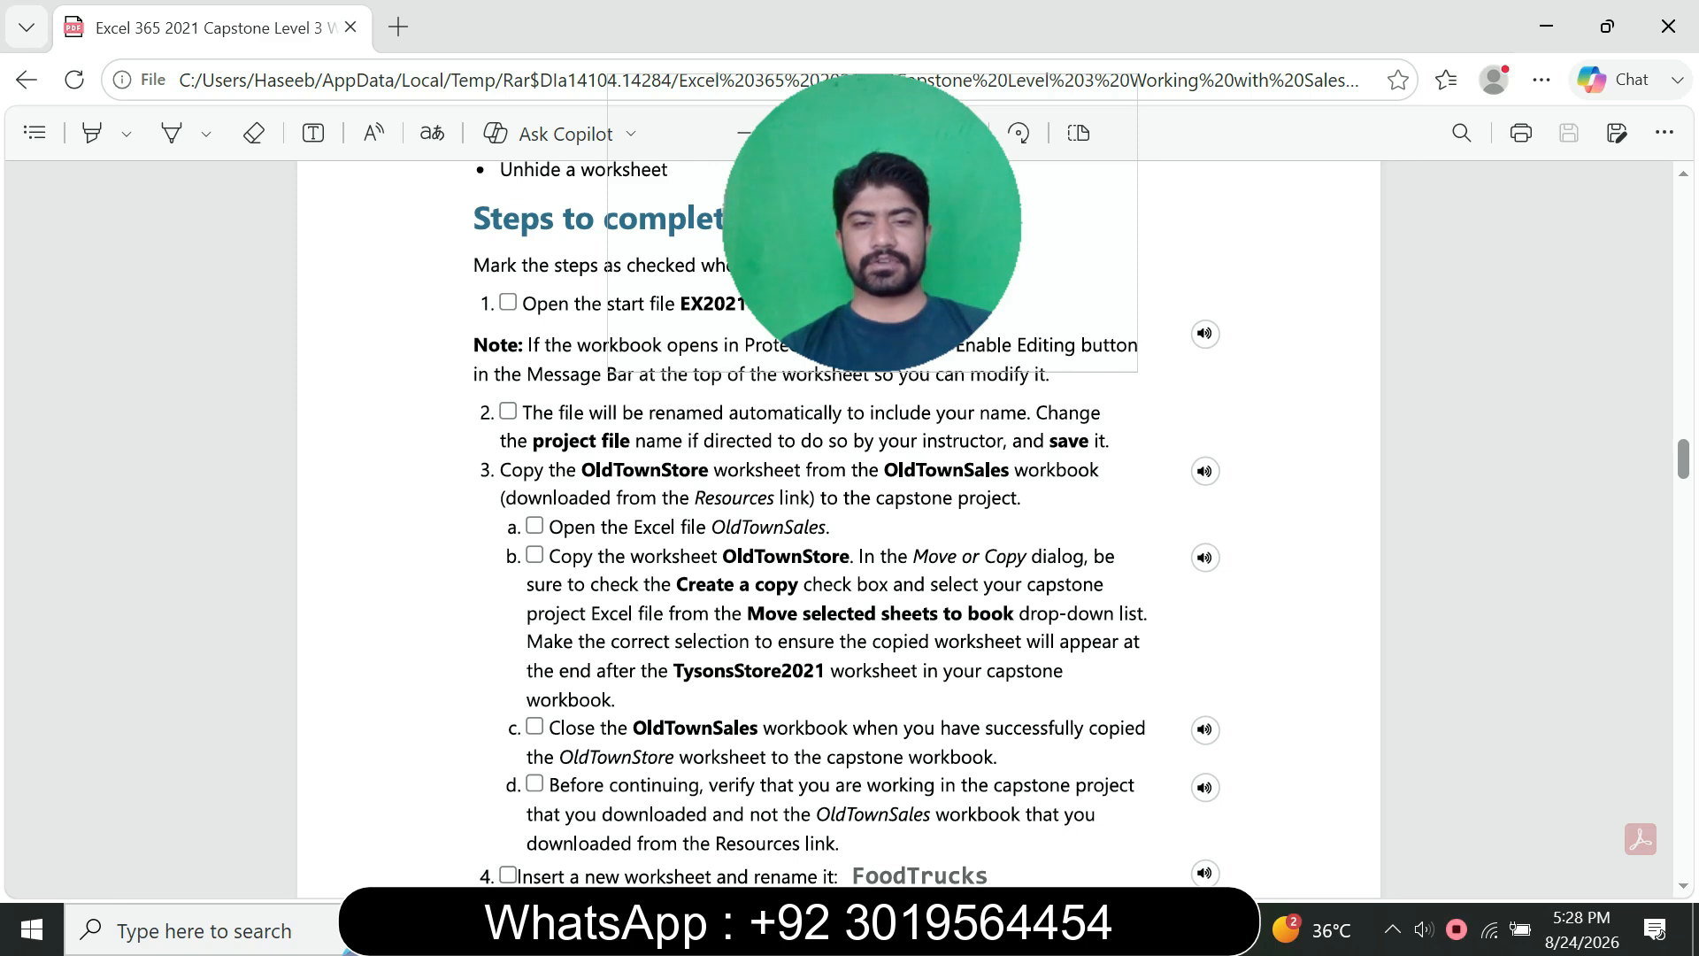
pyautogui.click(1078, 929)
pyautogui.click(1220, 796)
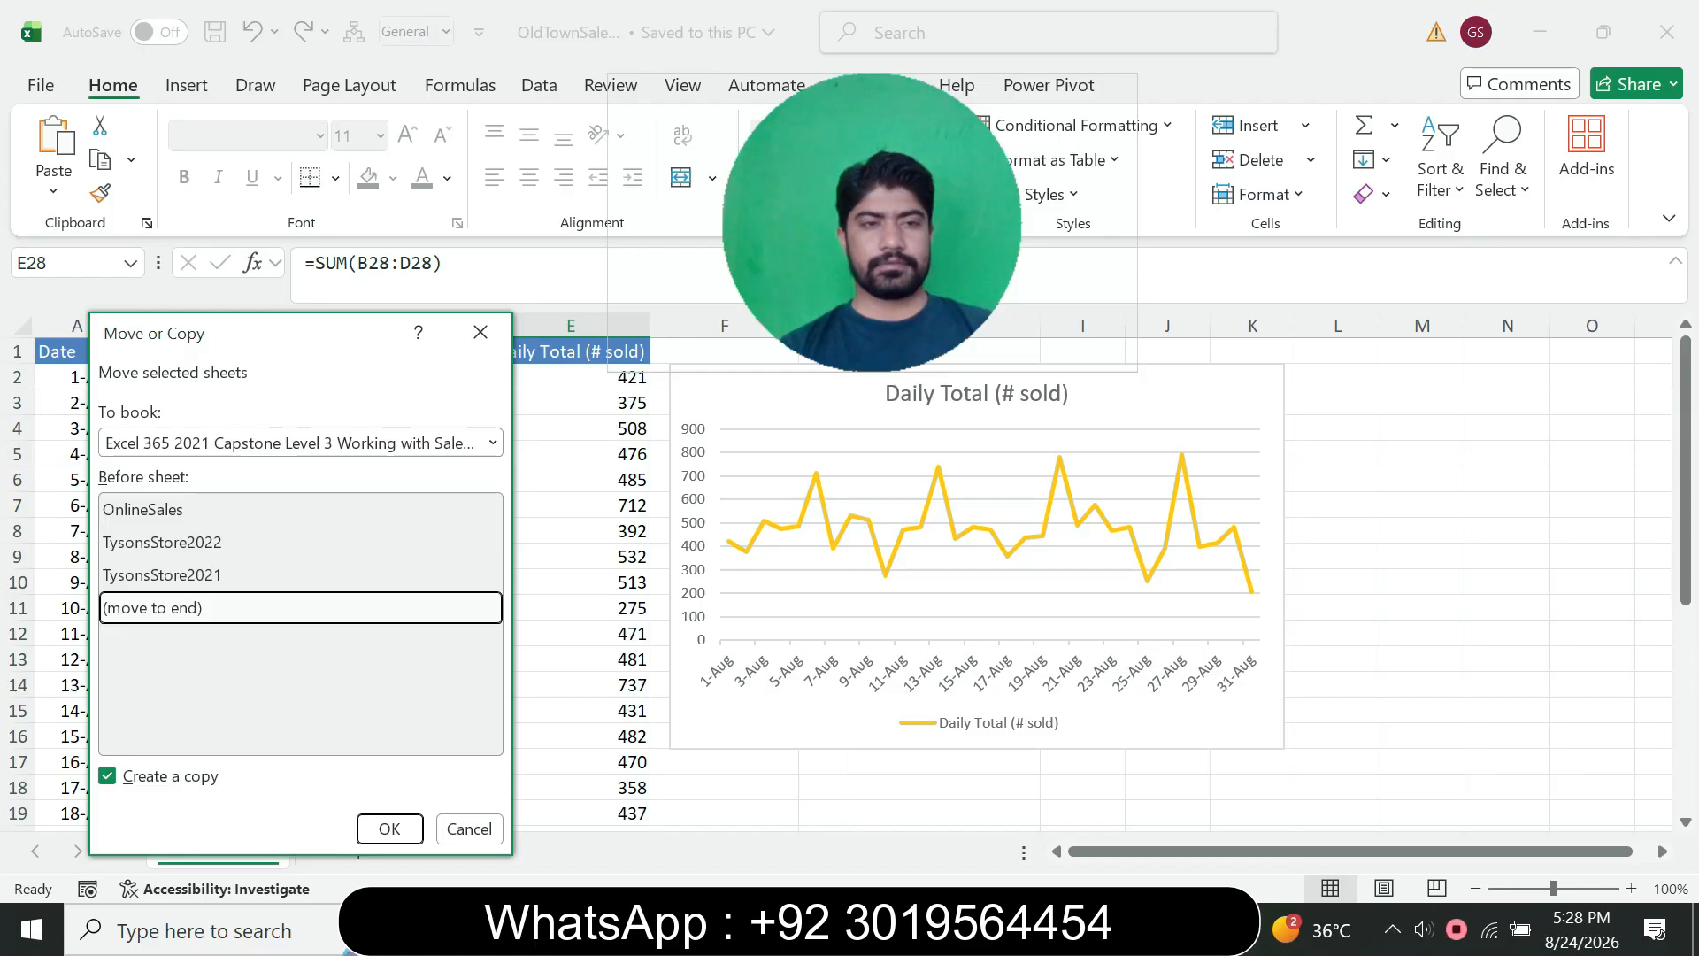
pyautogui.press('Return')
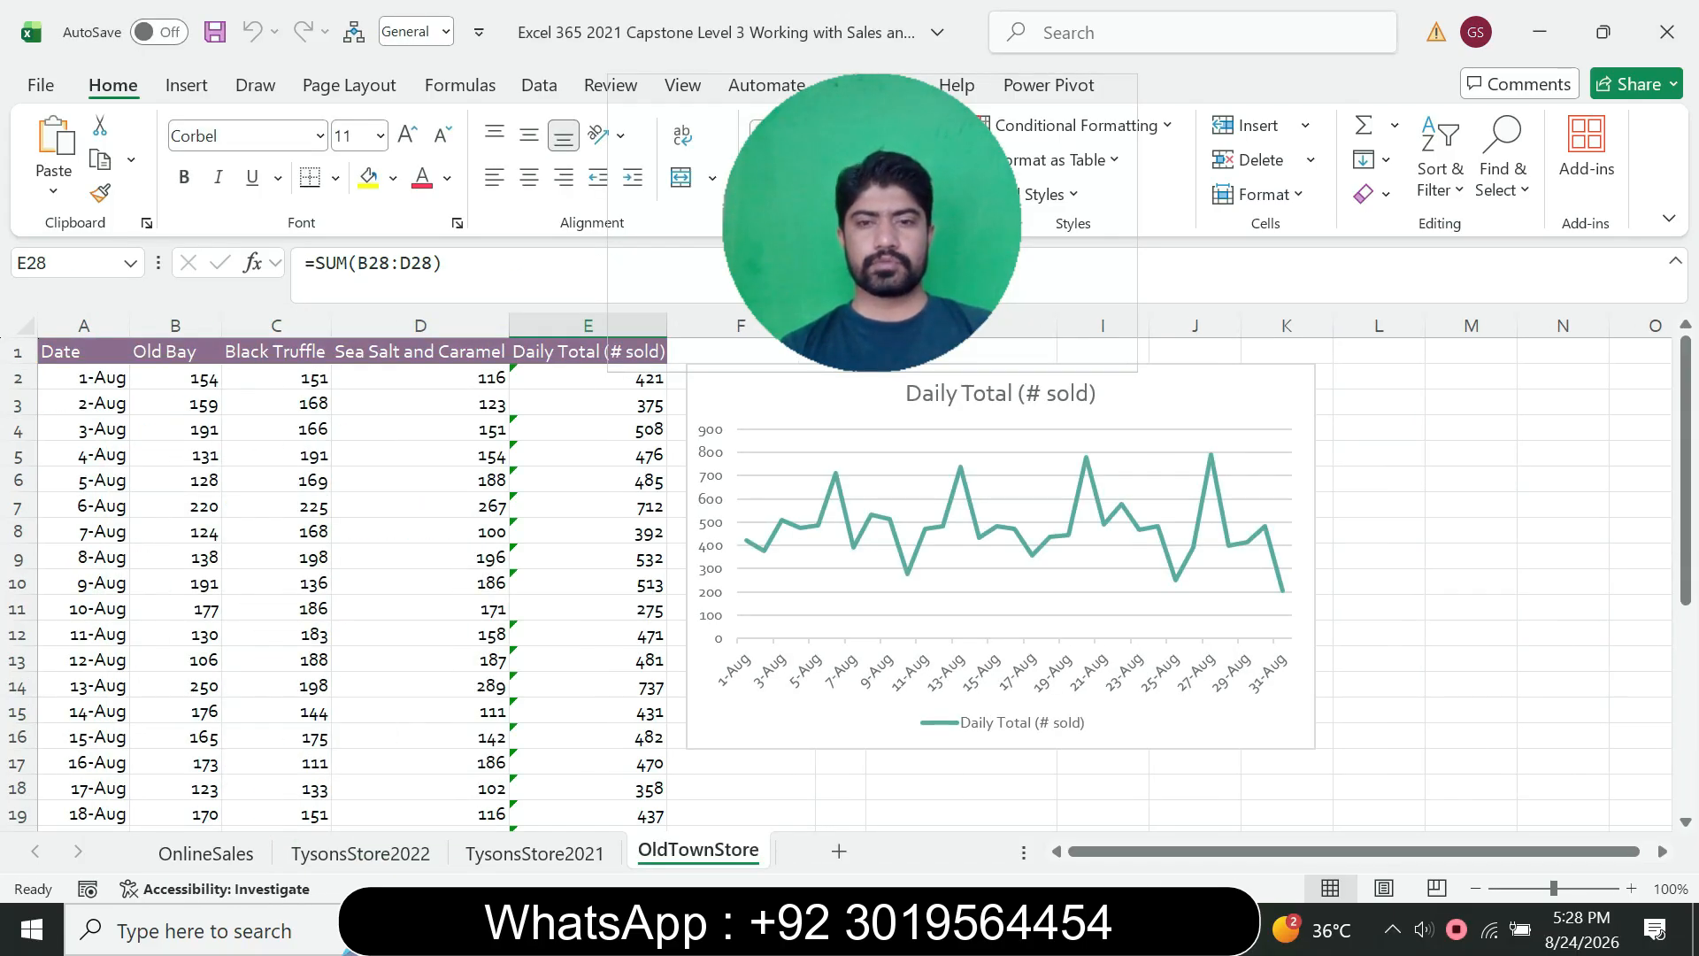
# - Close the OldTownSales (3) workbook without saving and return to the instructions PDF
pyautogui.hotkey('alt', 'Tab')
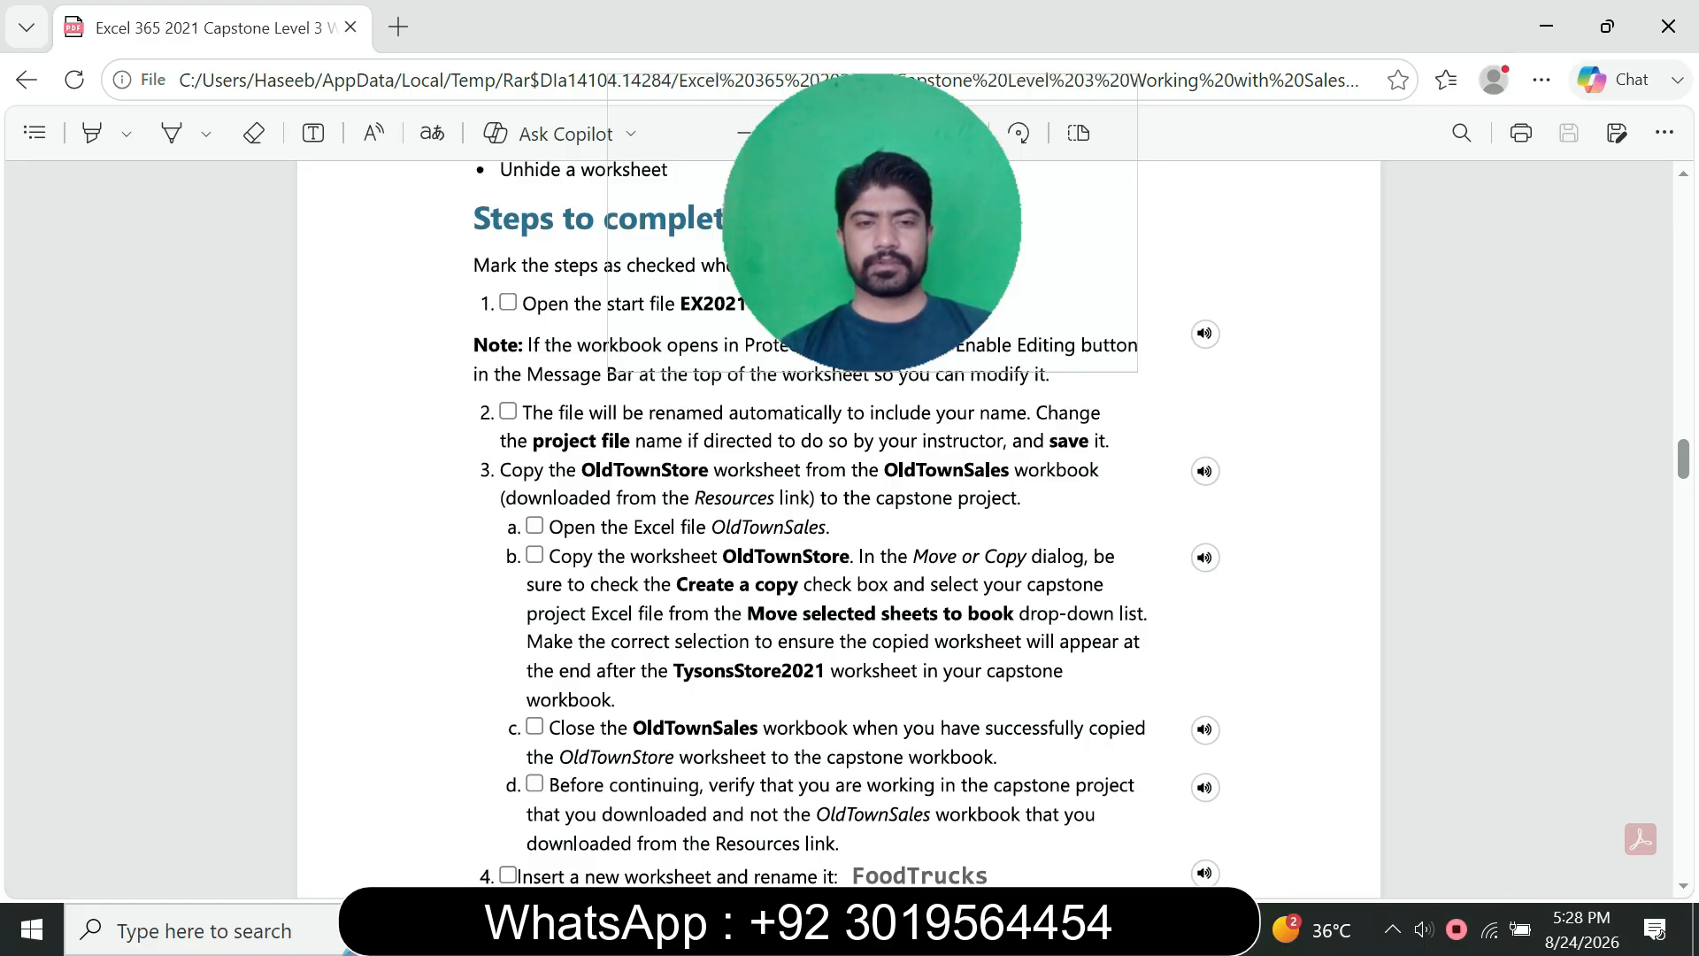
pyautogui.moveTo(1077, 929)
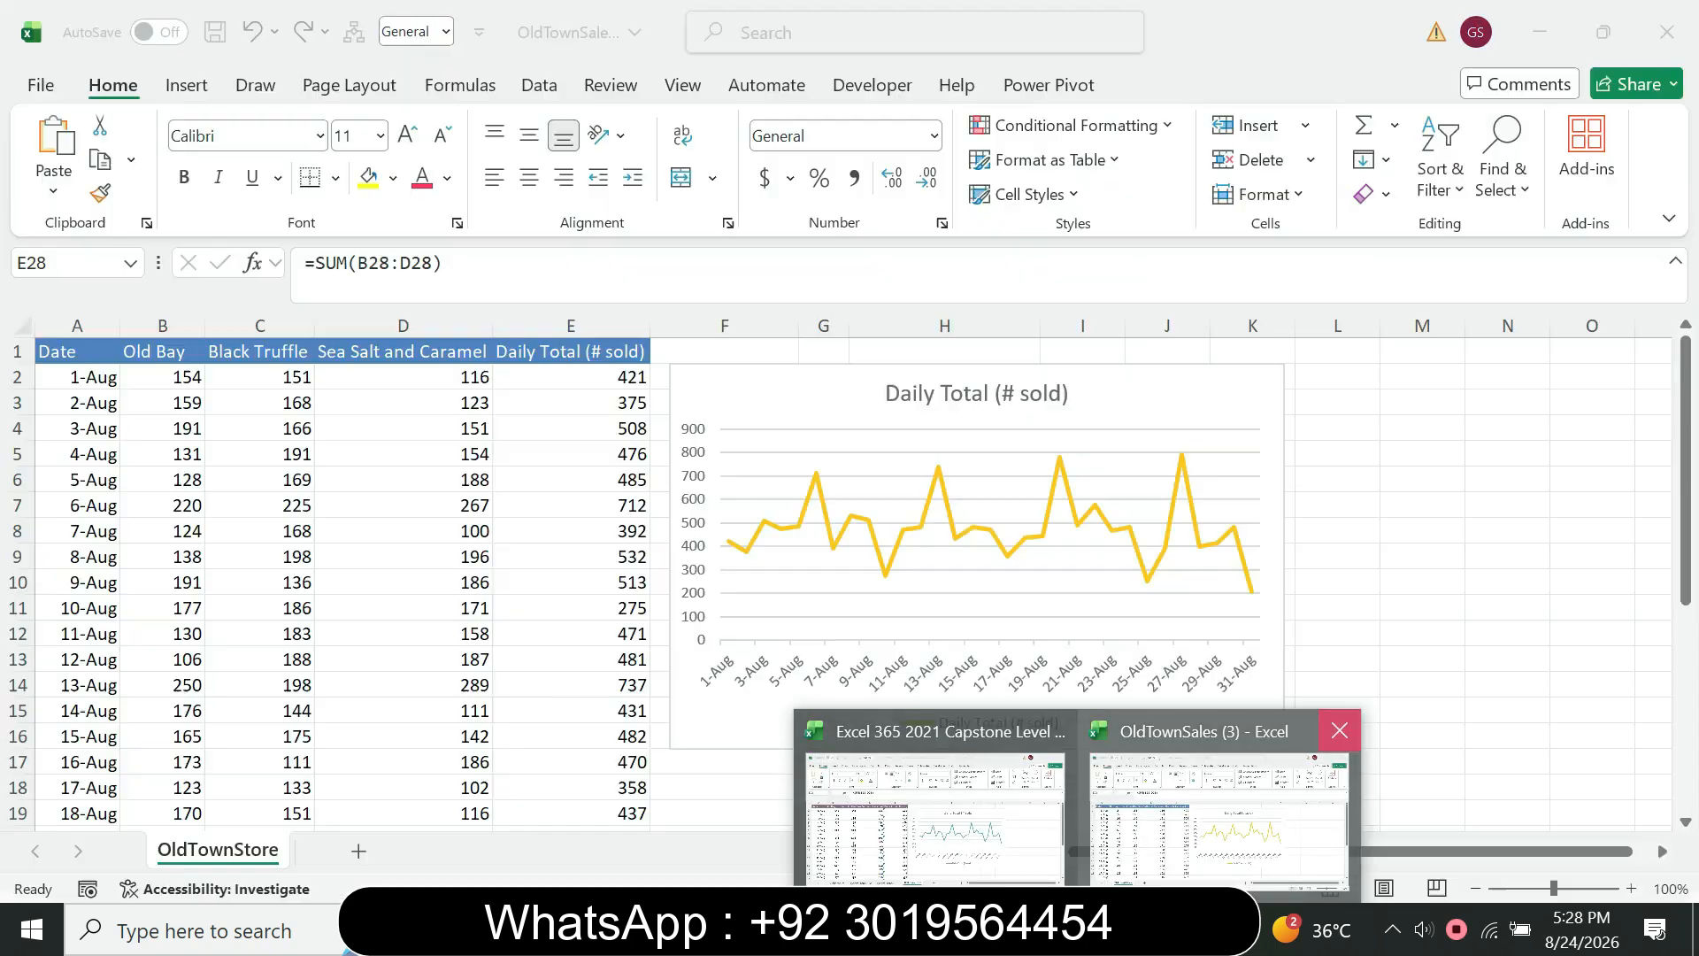
pyautogui.click(1340, 731)
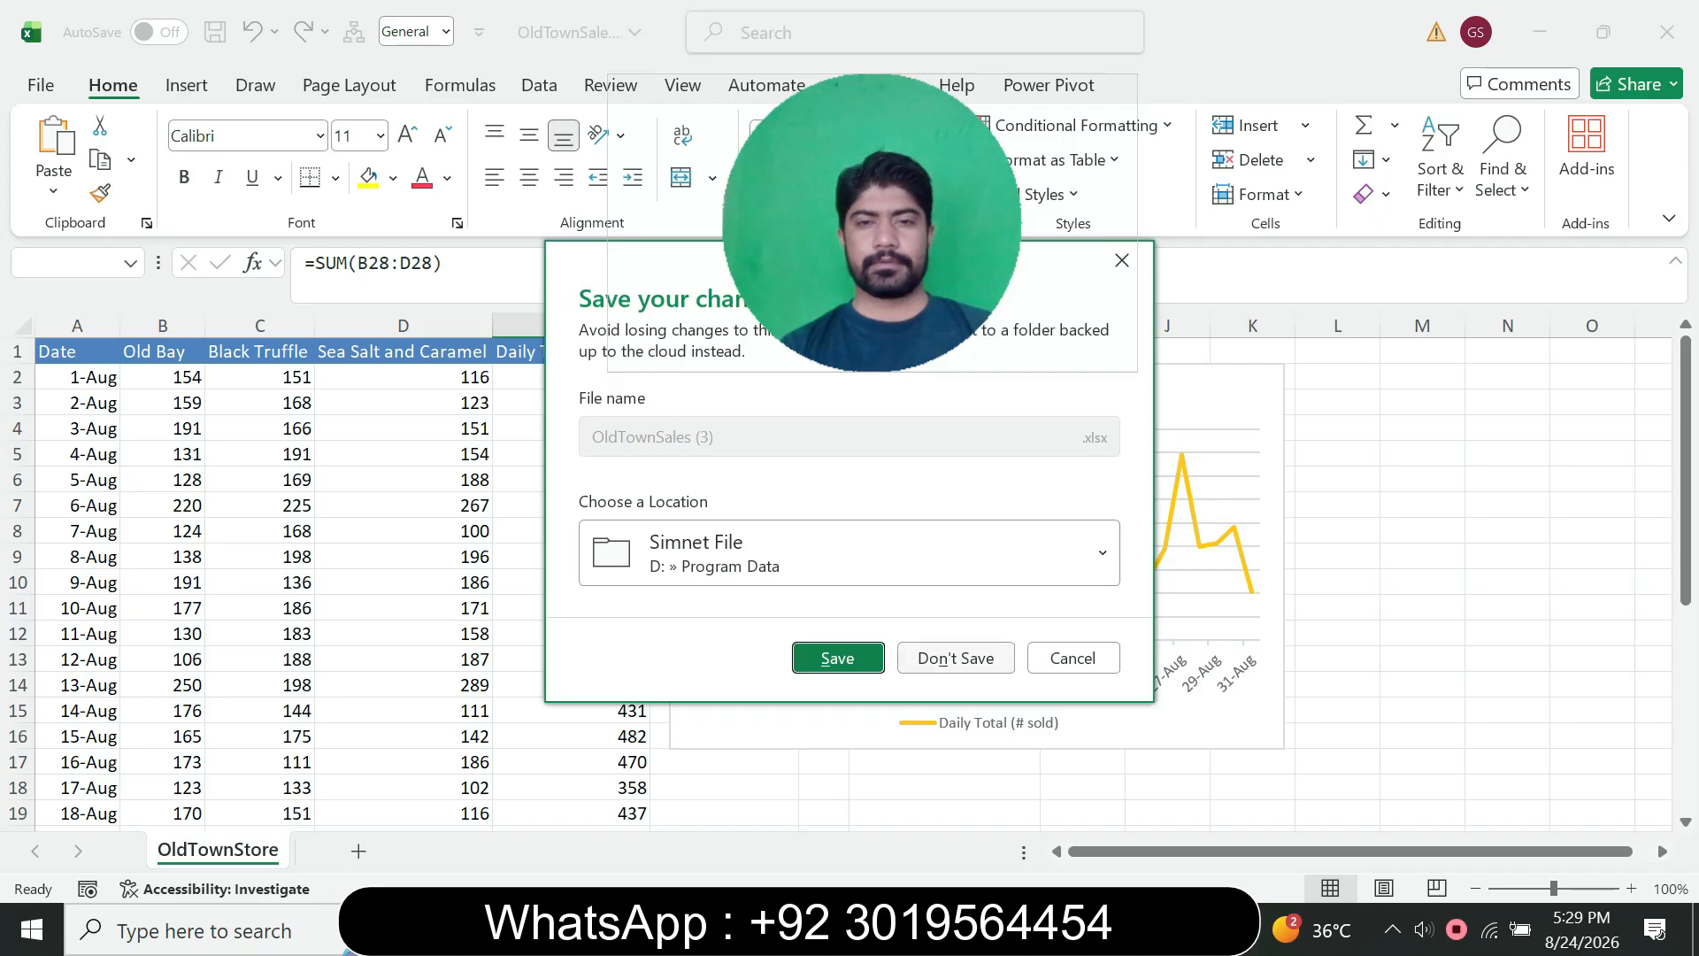
pyautogui.click(955, 657)
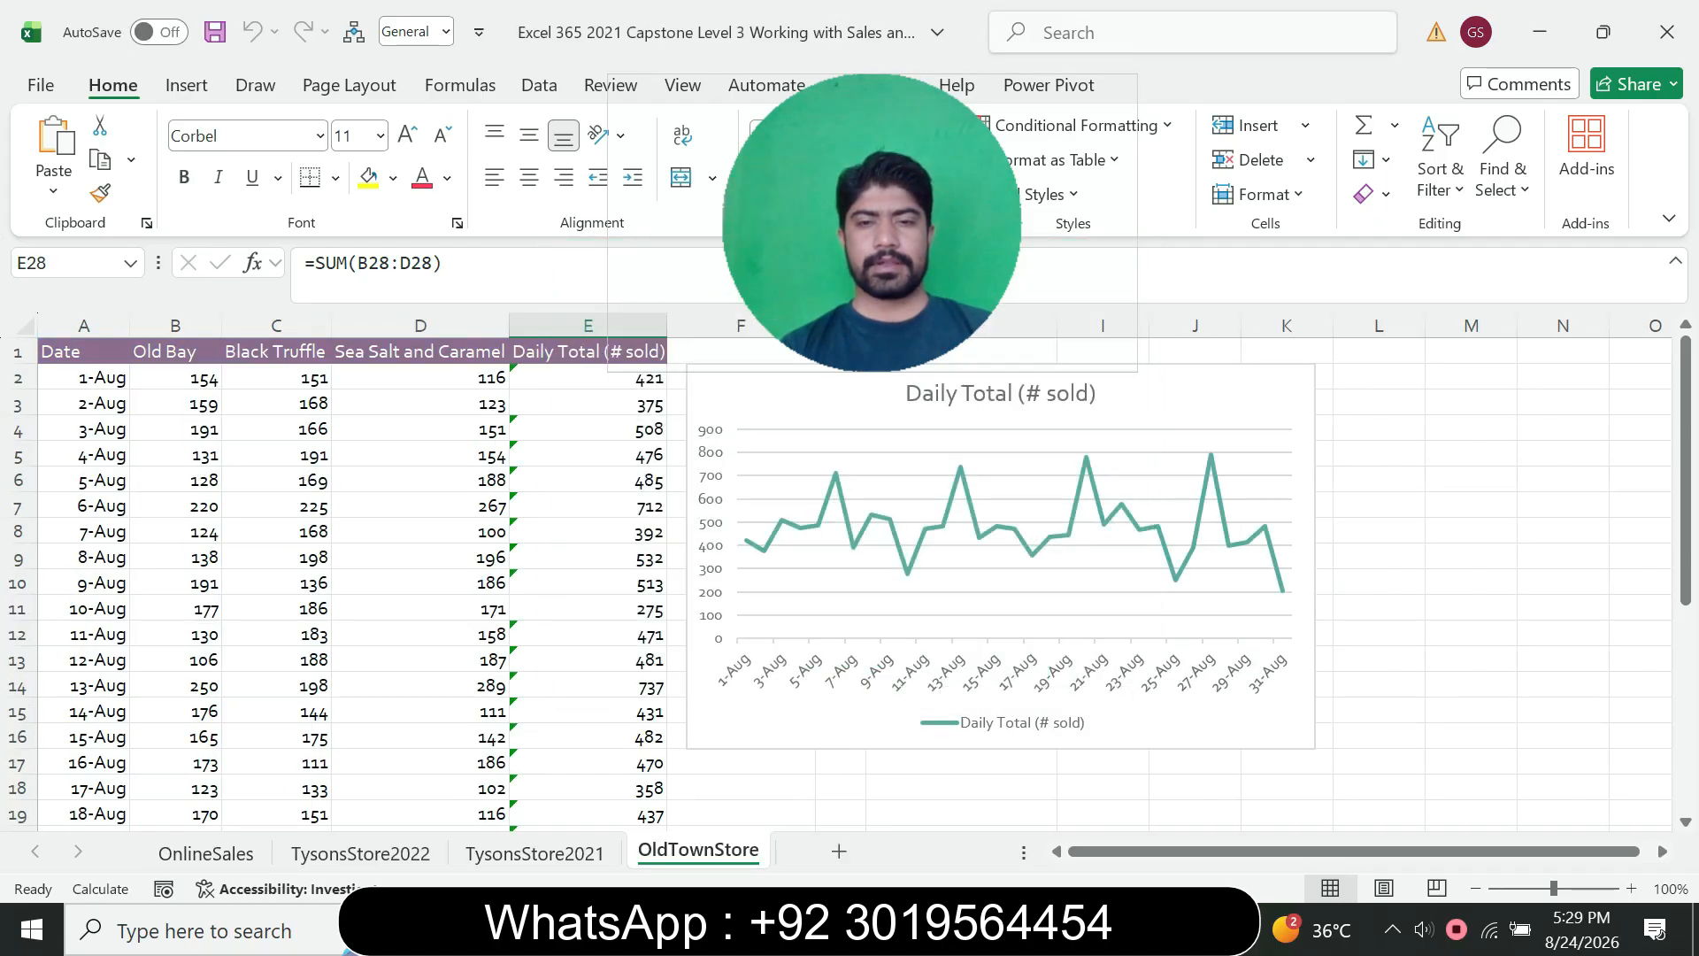
pyautogui.hotkey('alt', 'Tab')
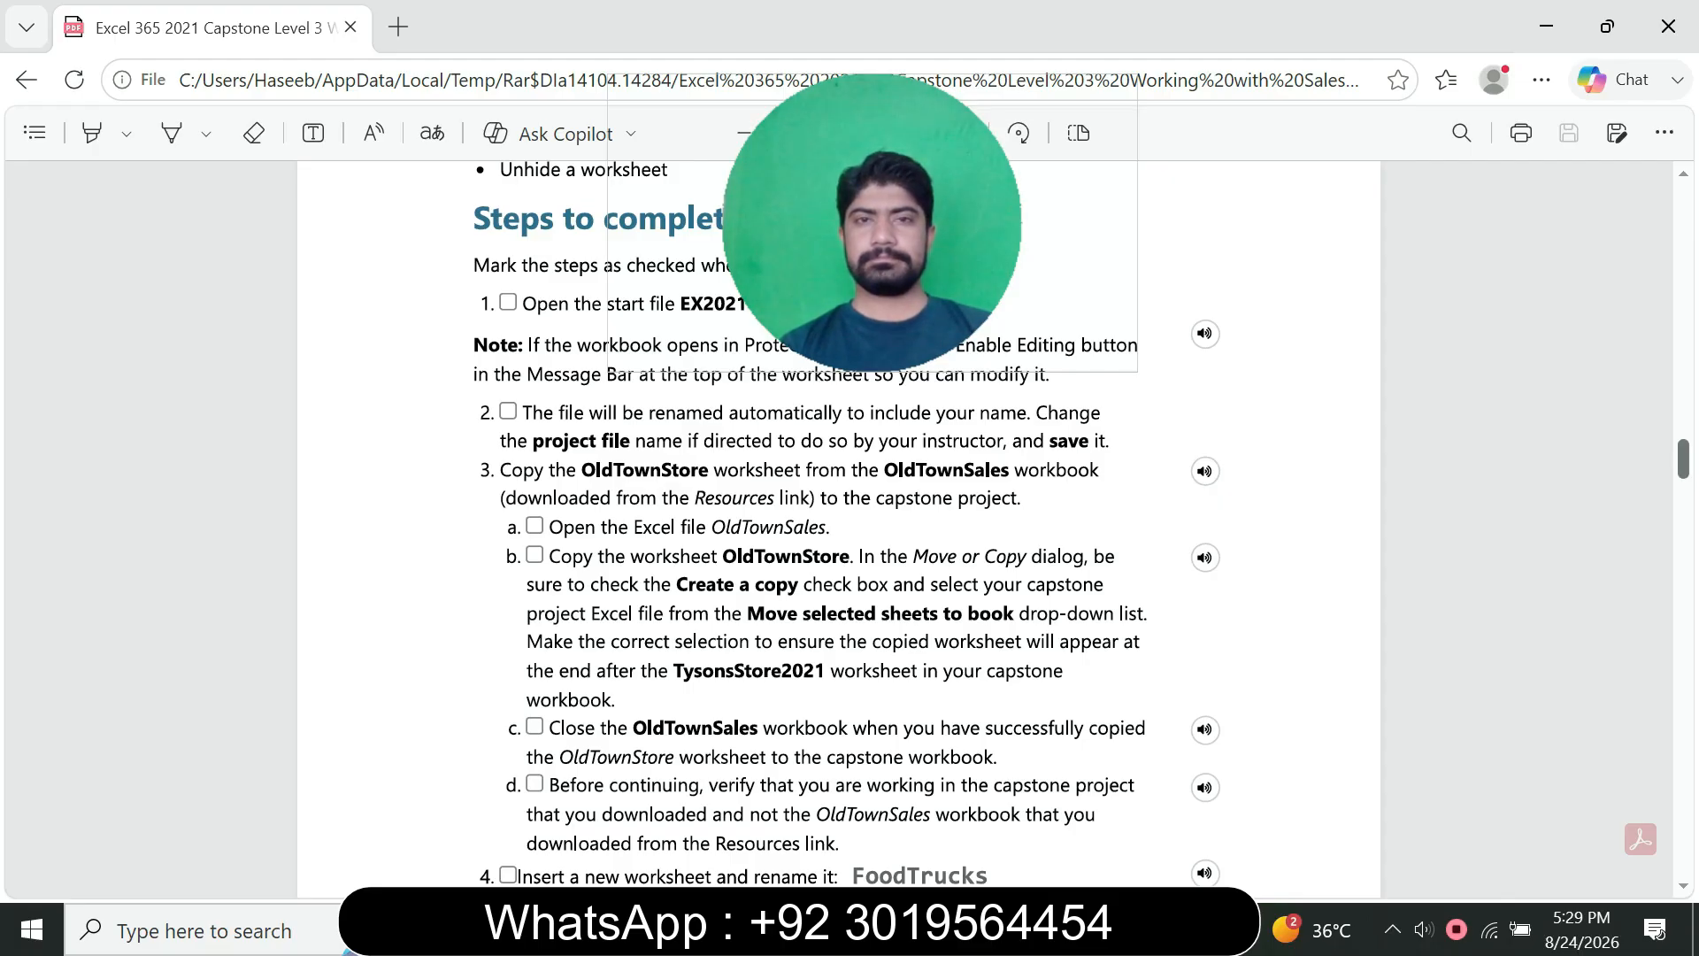
# - Check in the capstone workbook that OldTownStore sits after TysonsStore2021 as instruction step 3 requires, and return to the PDF
pyautogui.scroll(-3, 847, 522)
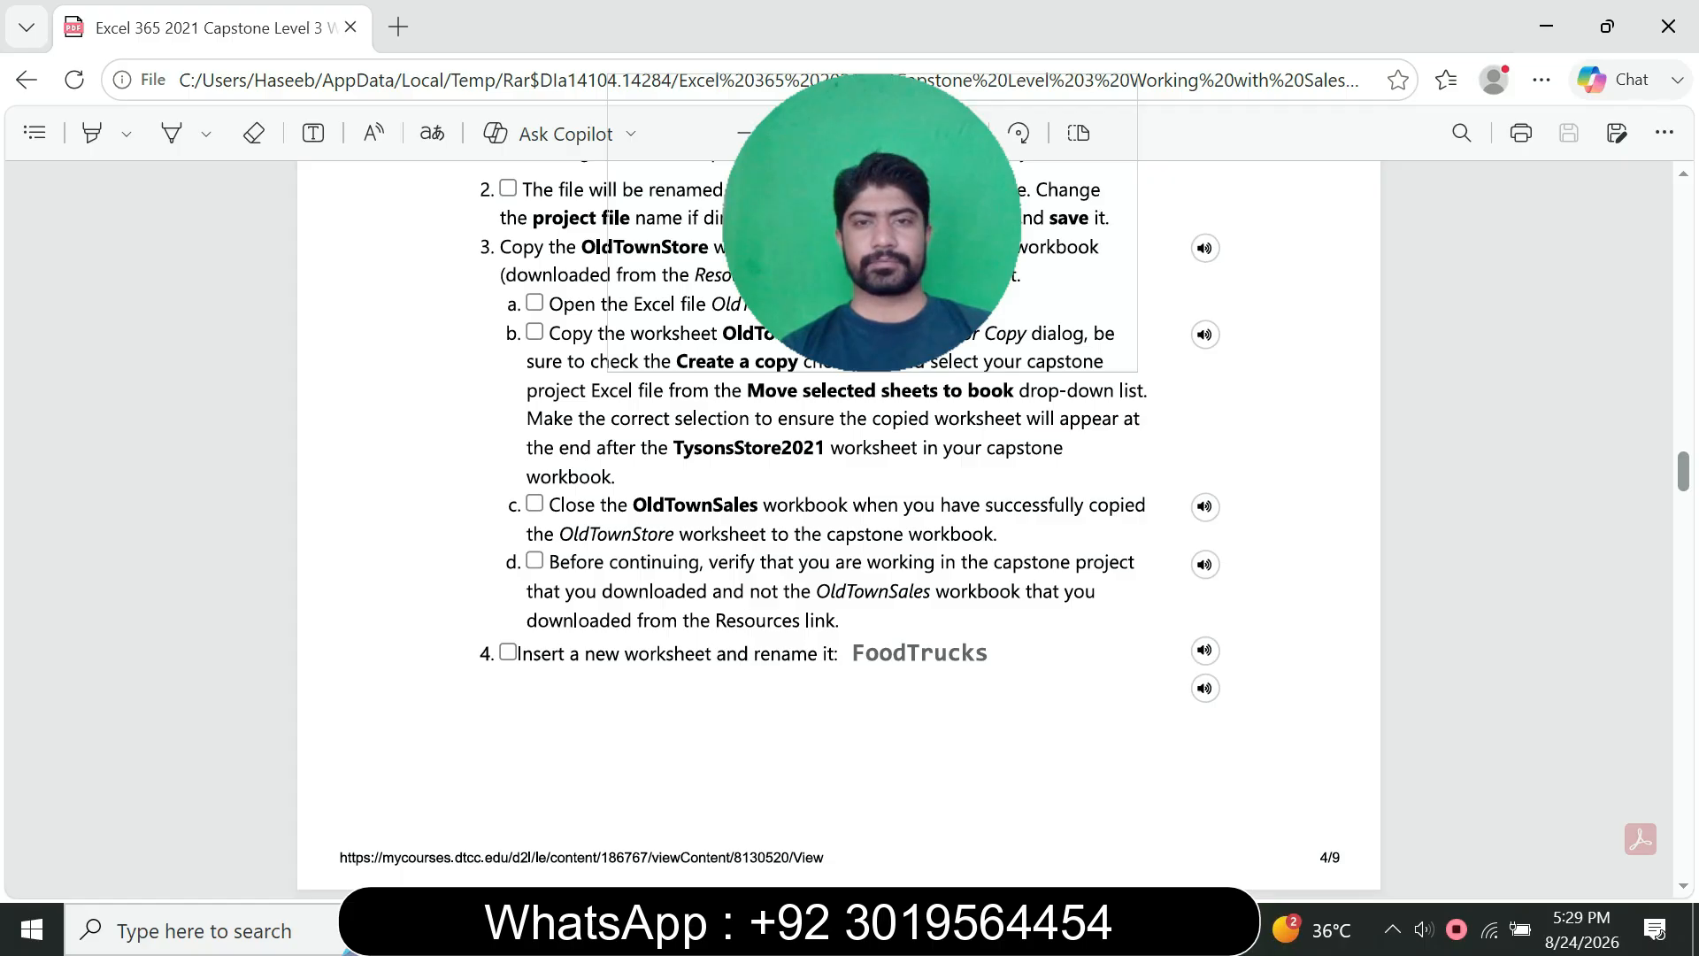
pyautogui.hotkey('alt', 'Tab')
pyautogui.click(535, 853)
pyautogui.click(698, 850)
pyautogui.rightClick(1011, 929)
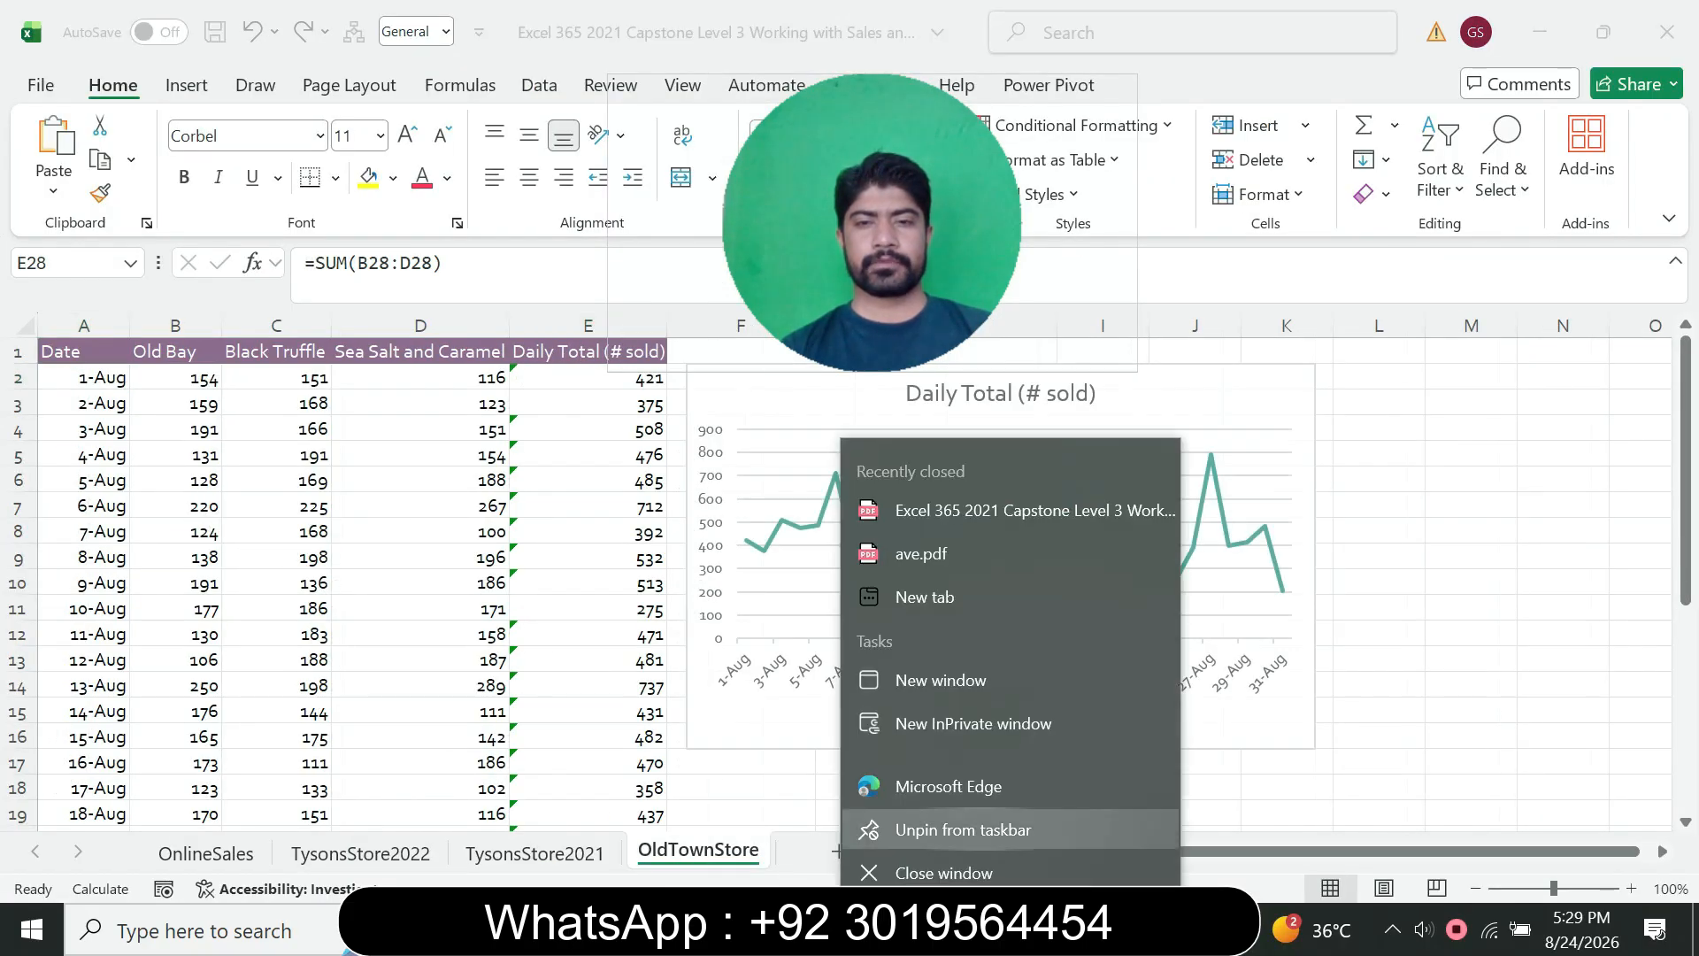
pyautogui.click(1011, 929)
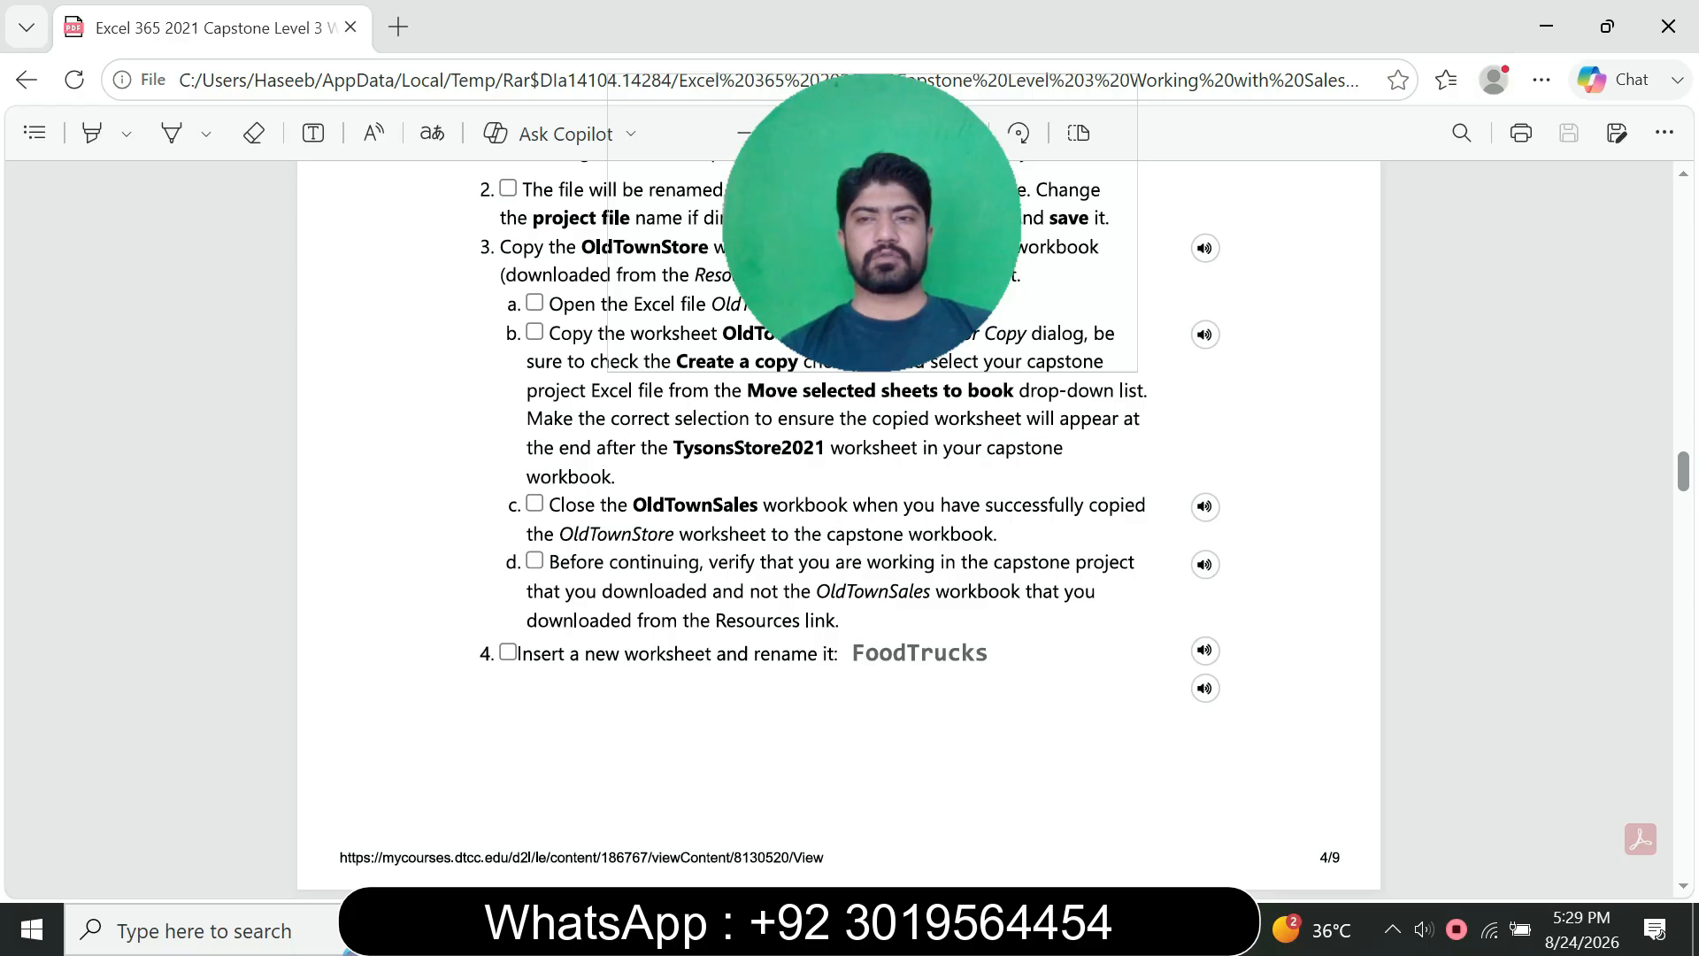
# - Read instruction step 4 in the PDF and insert a new worksheet after OldTownStore in the Excel capstone workbook
pyautogui.scroll(-2, 839, 522)
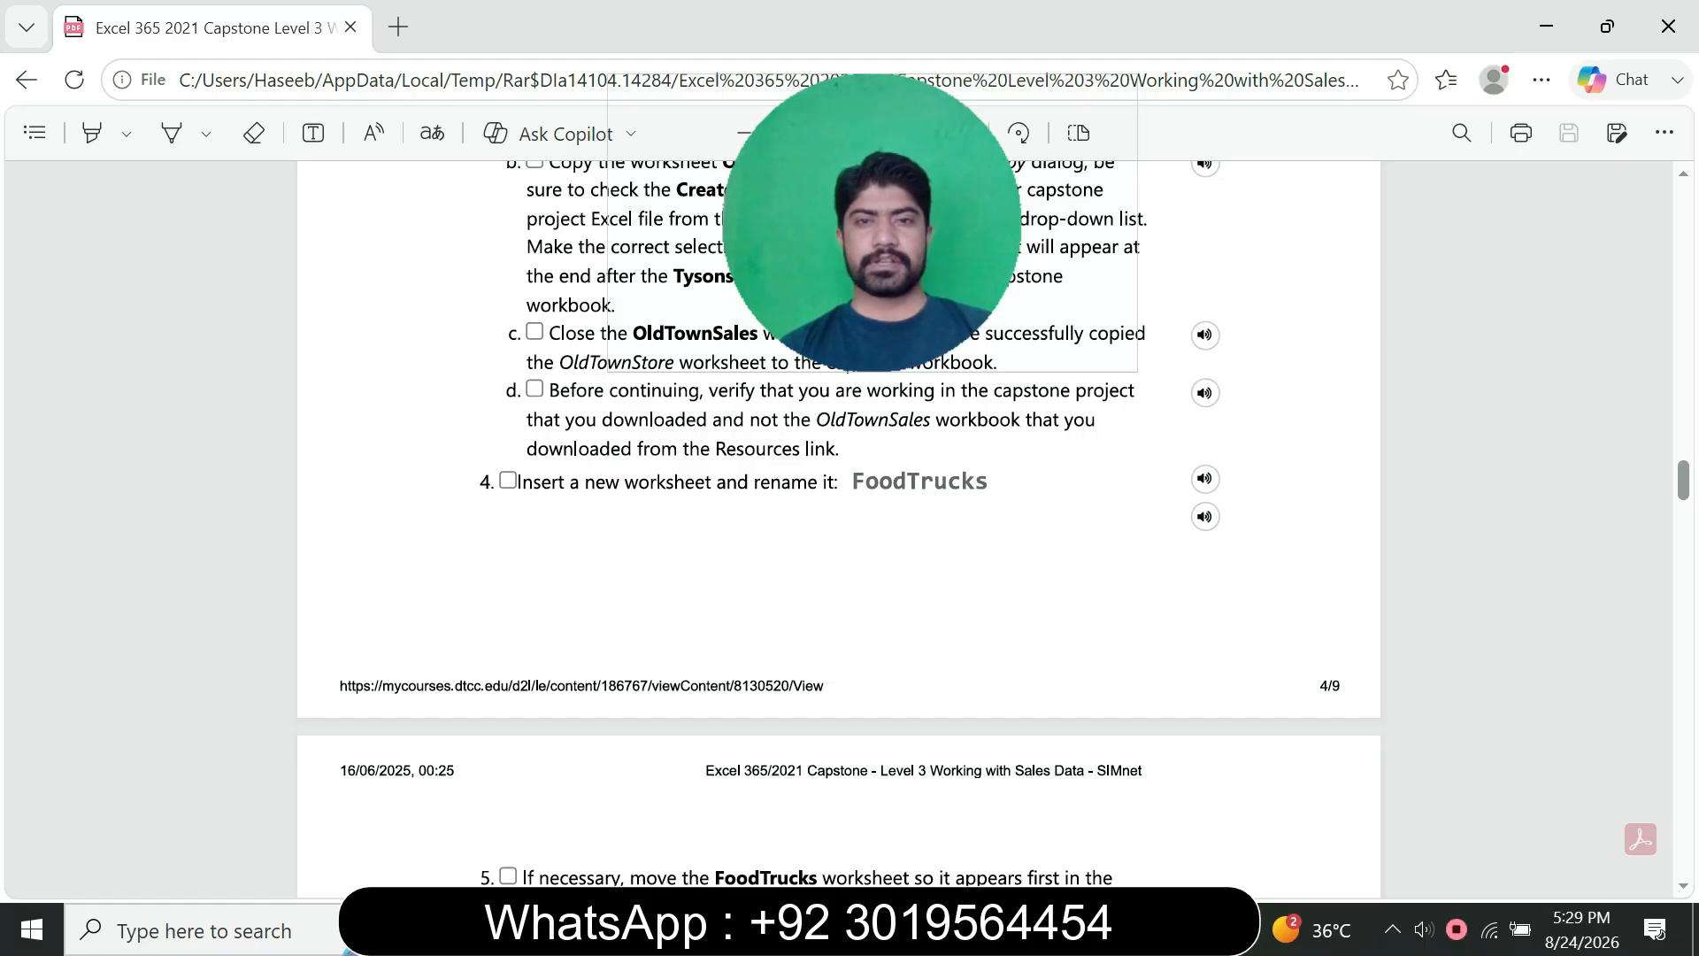
pyautogui.hotkey('alt', 'Tab')
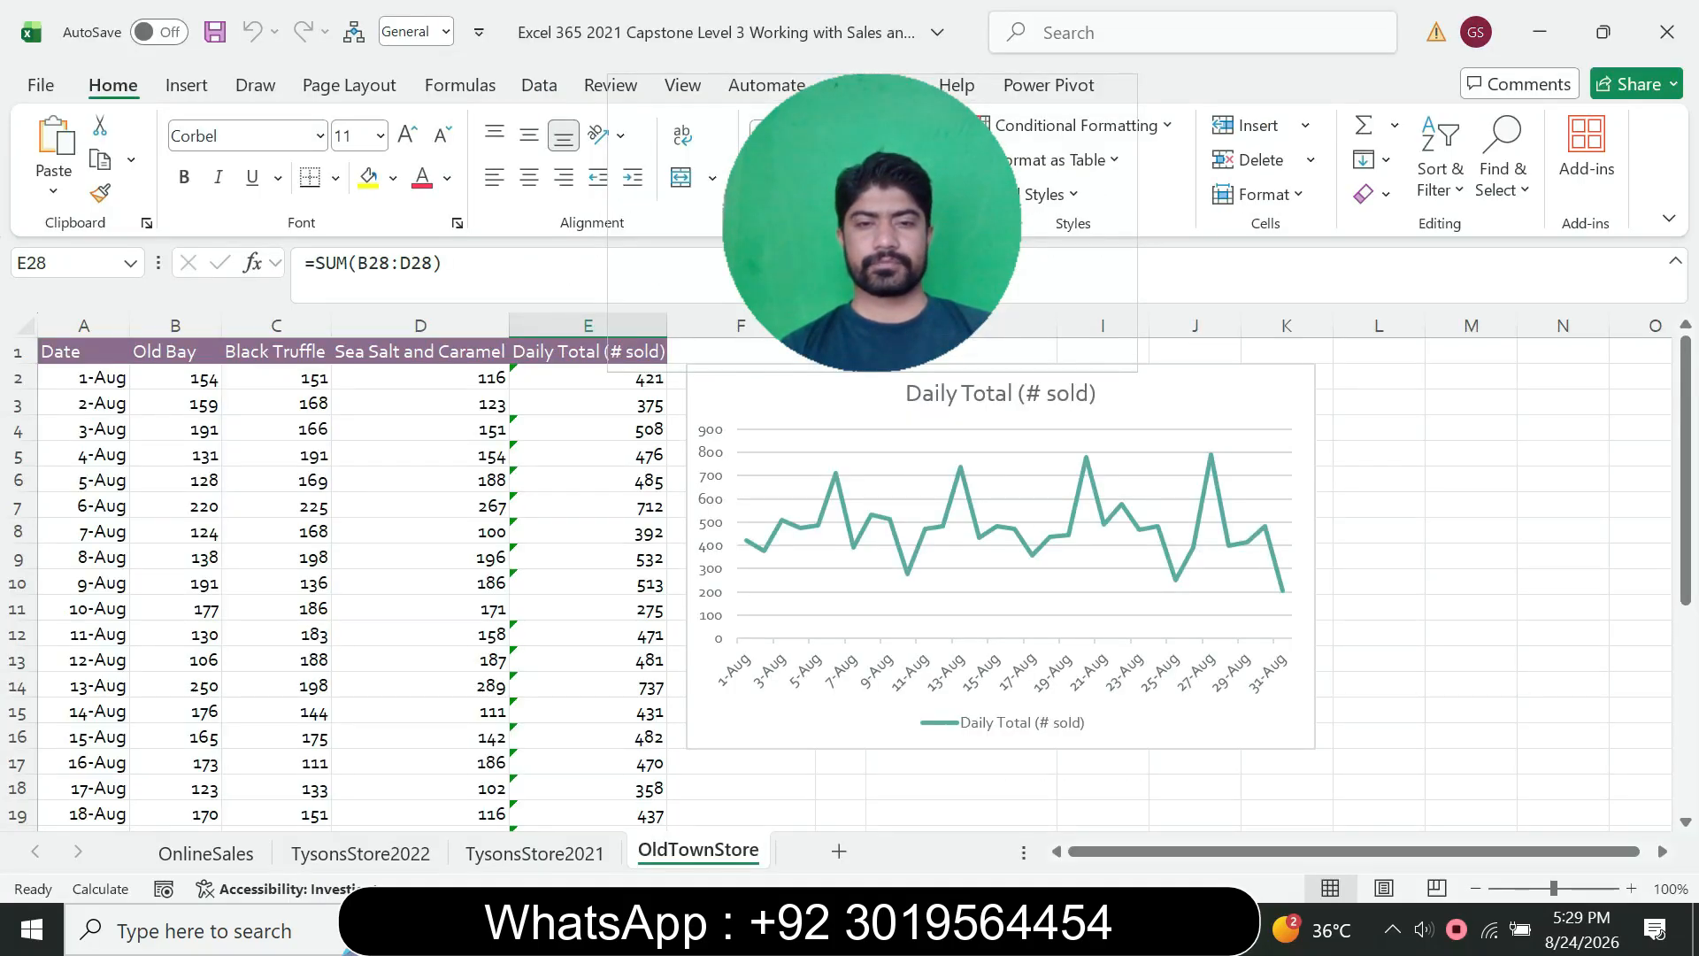
pyautogui.click(839, 852)
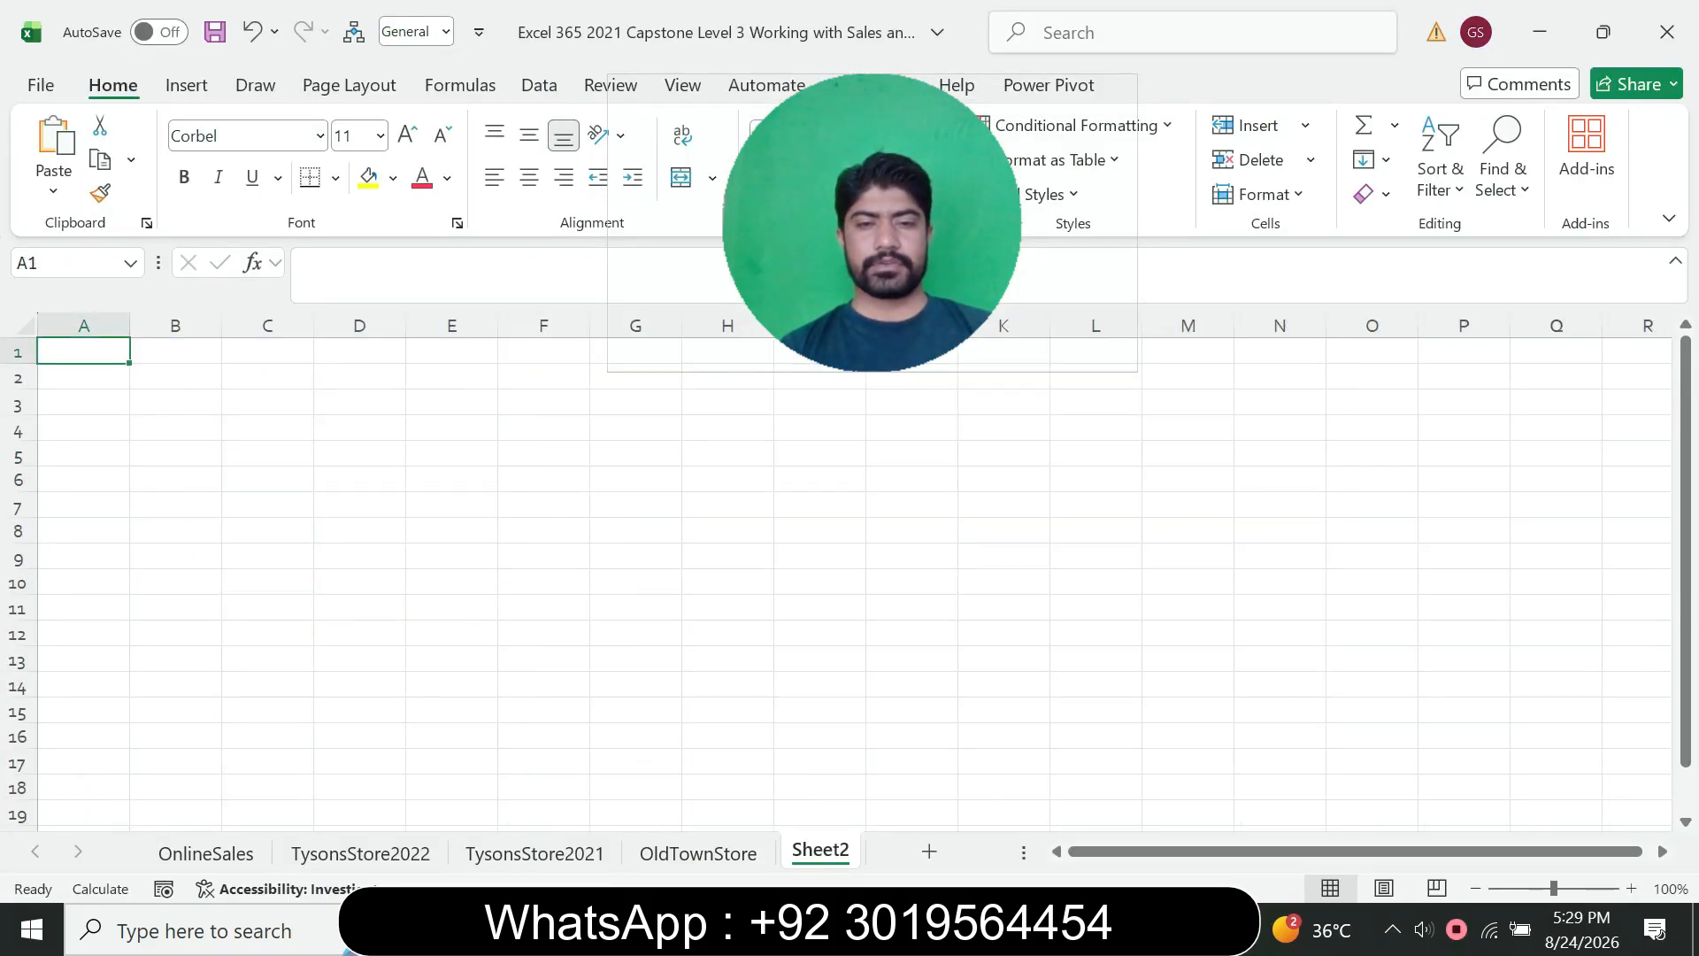
# - Rename the new worksheet FoodTrucks, checking the exact name in the instructions PDF
pyautogui.hotkey('alt', 'Tab')
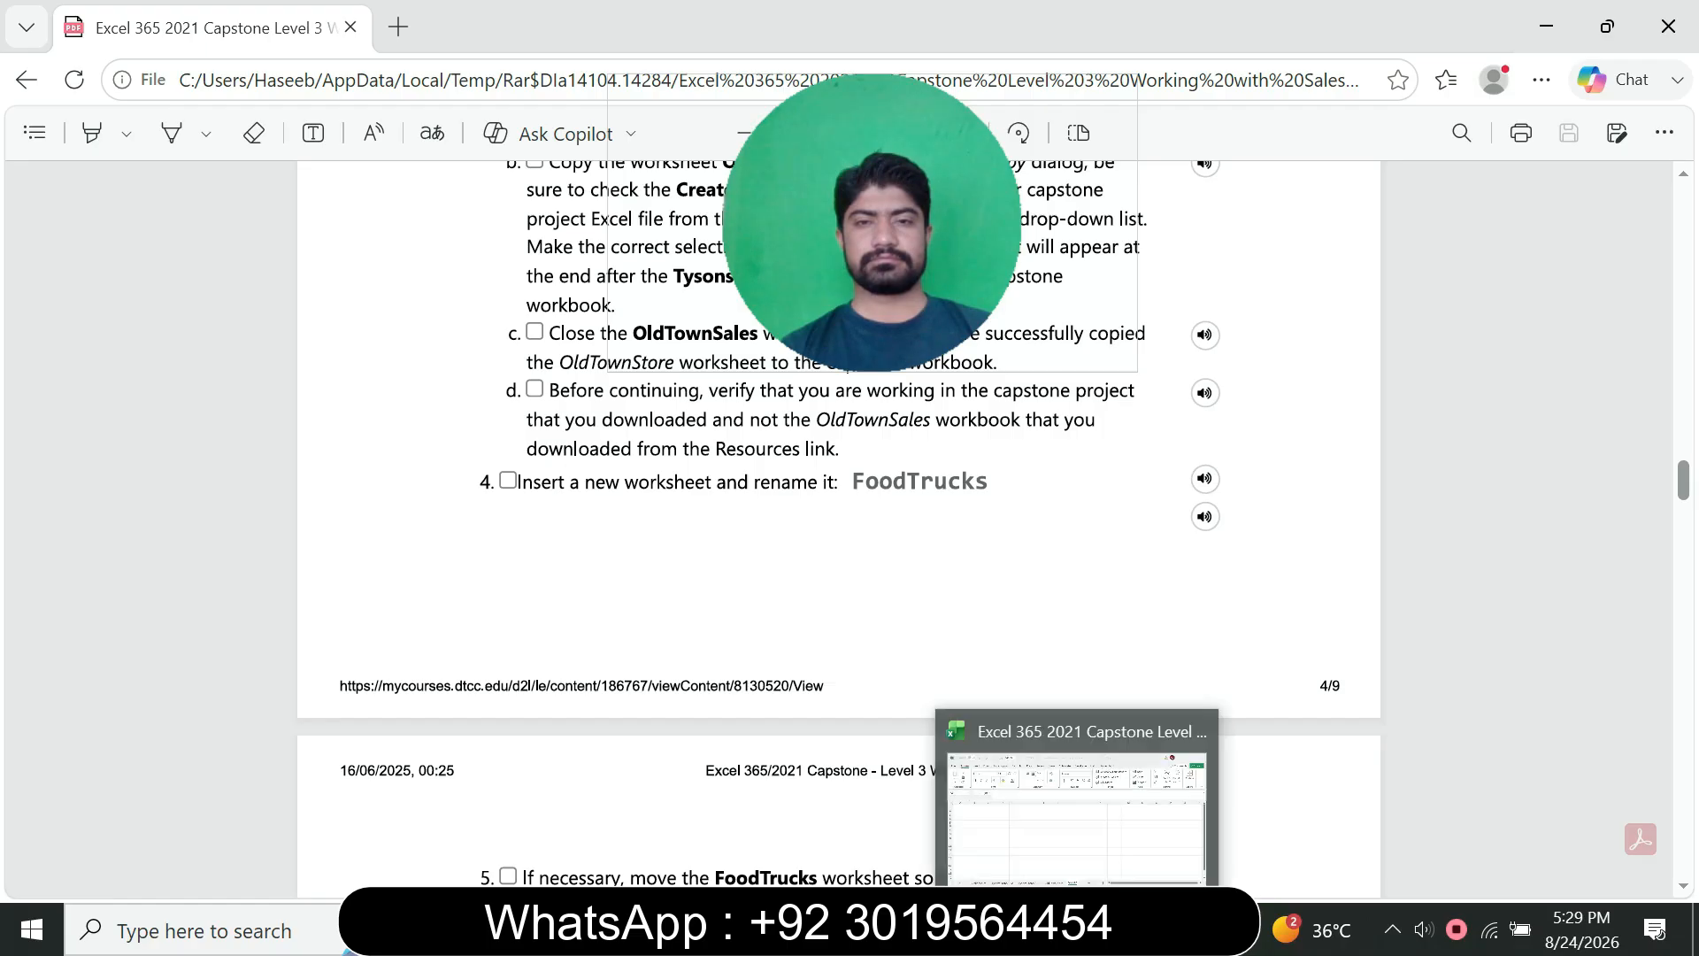
pyautogui.click(1080, 929)
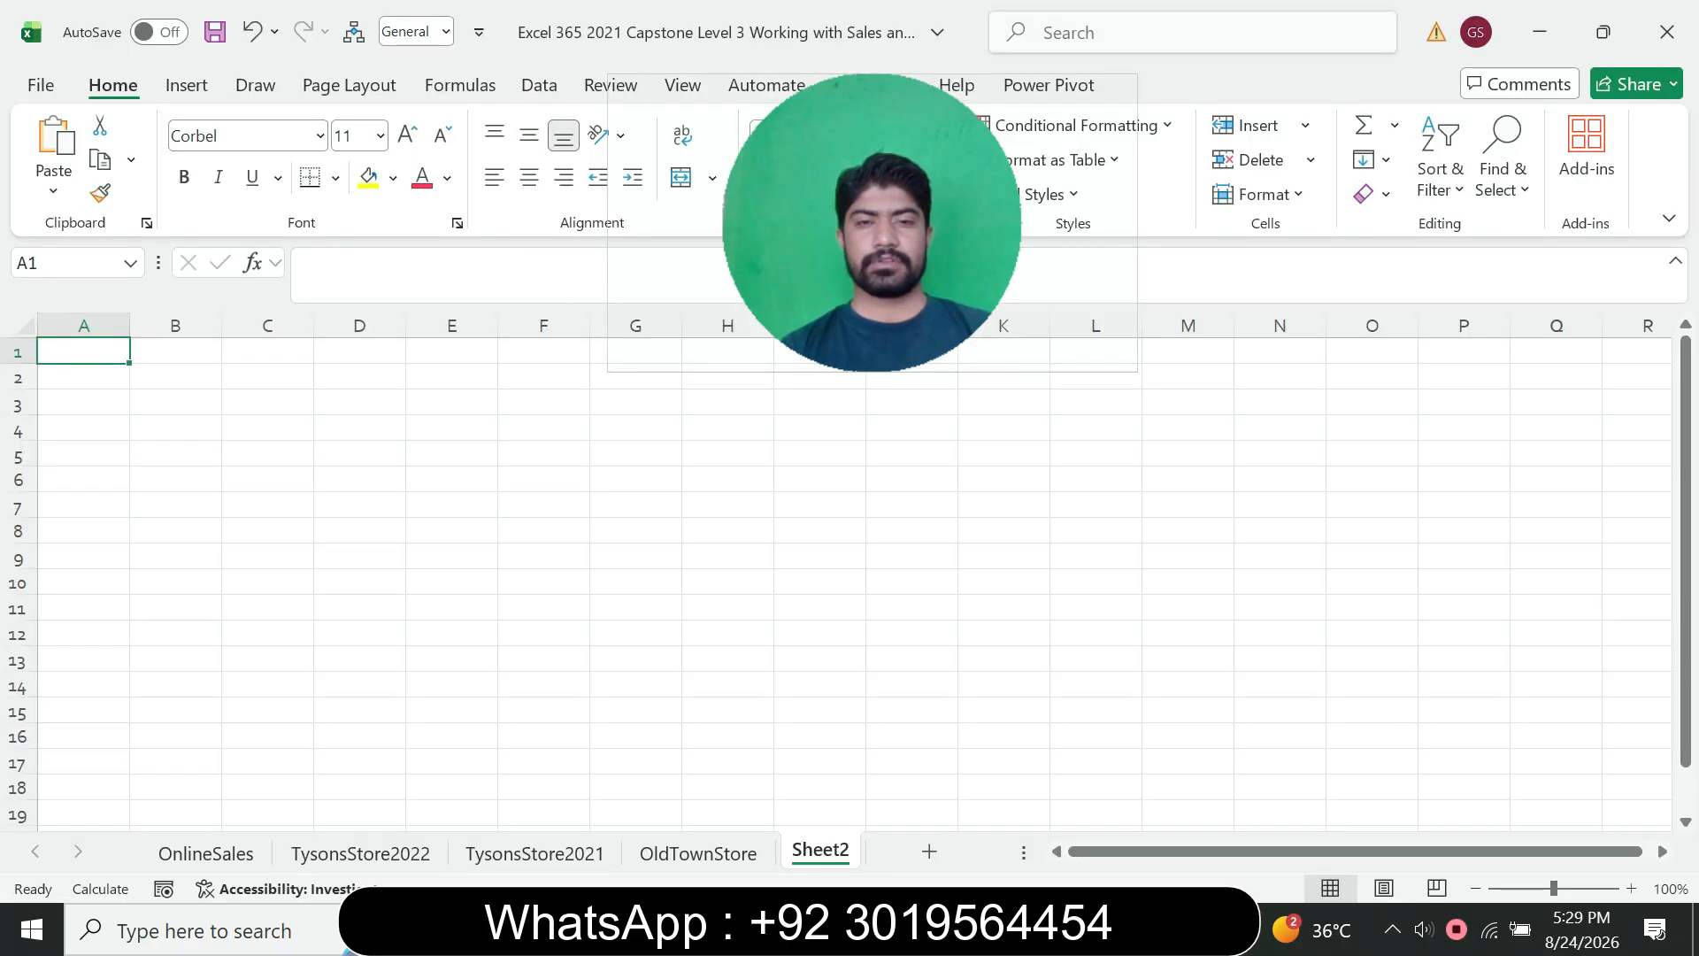
pyautogui.rightClick(809, 850)
pyautogui.click(884, 513)
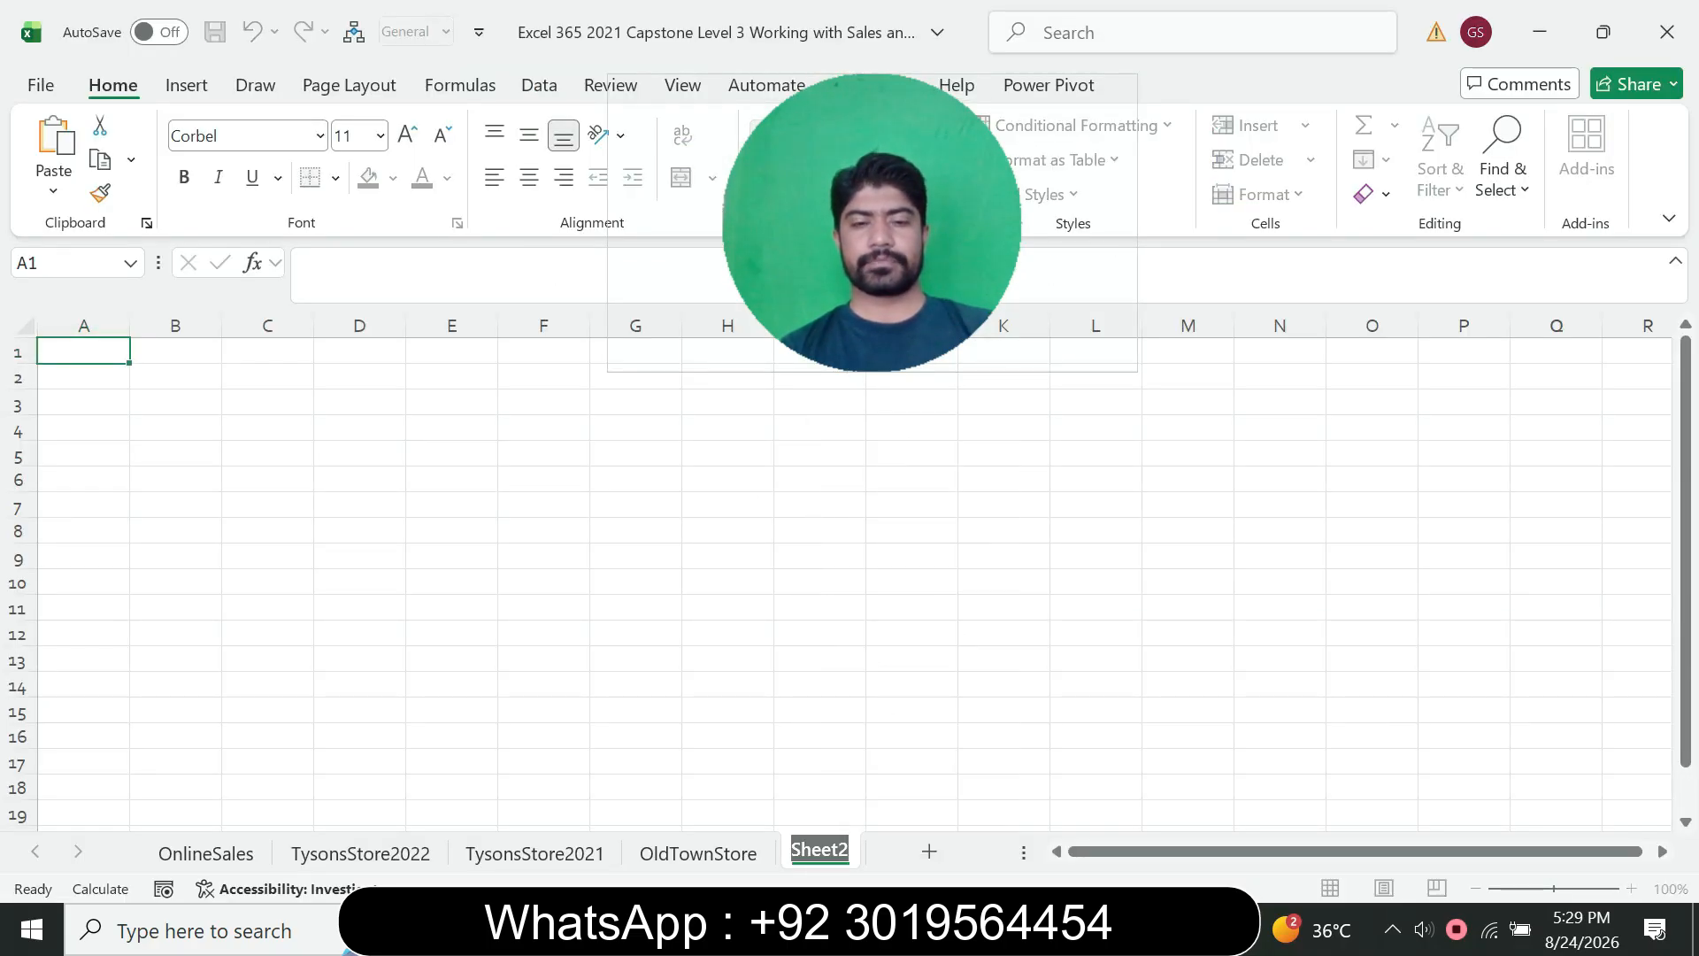
pyautogui.write('Foods')
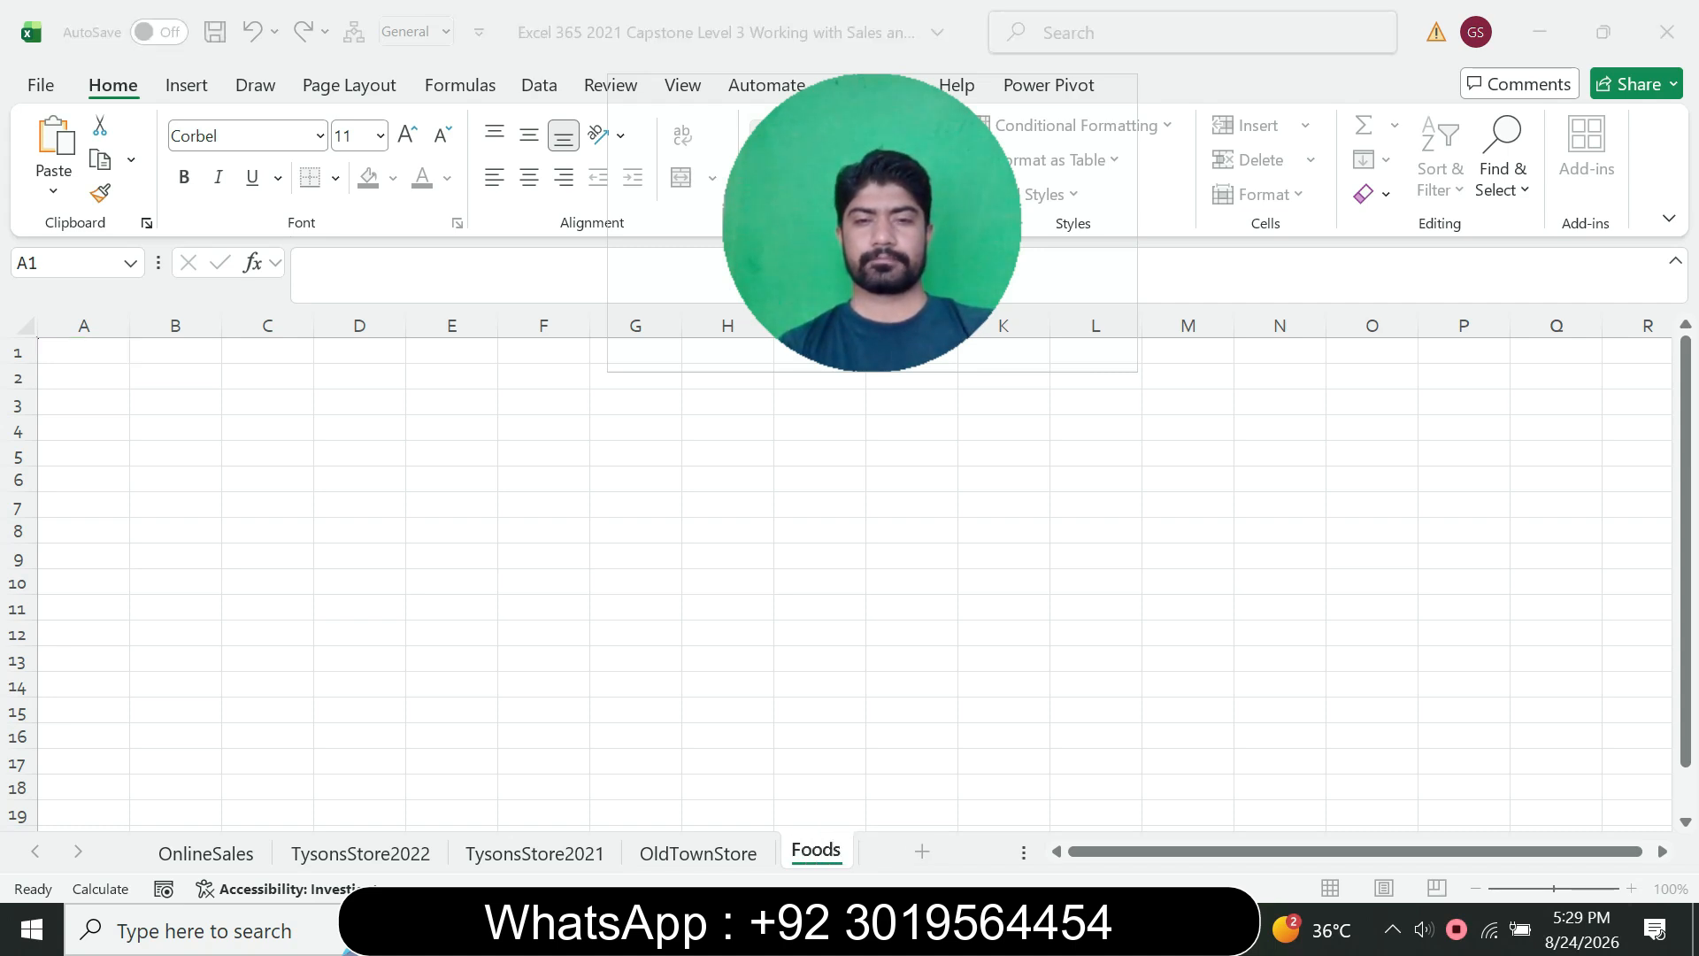
pyautogui.hotkey('alt', 'Tab')
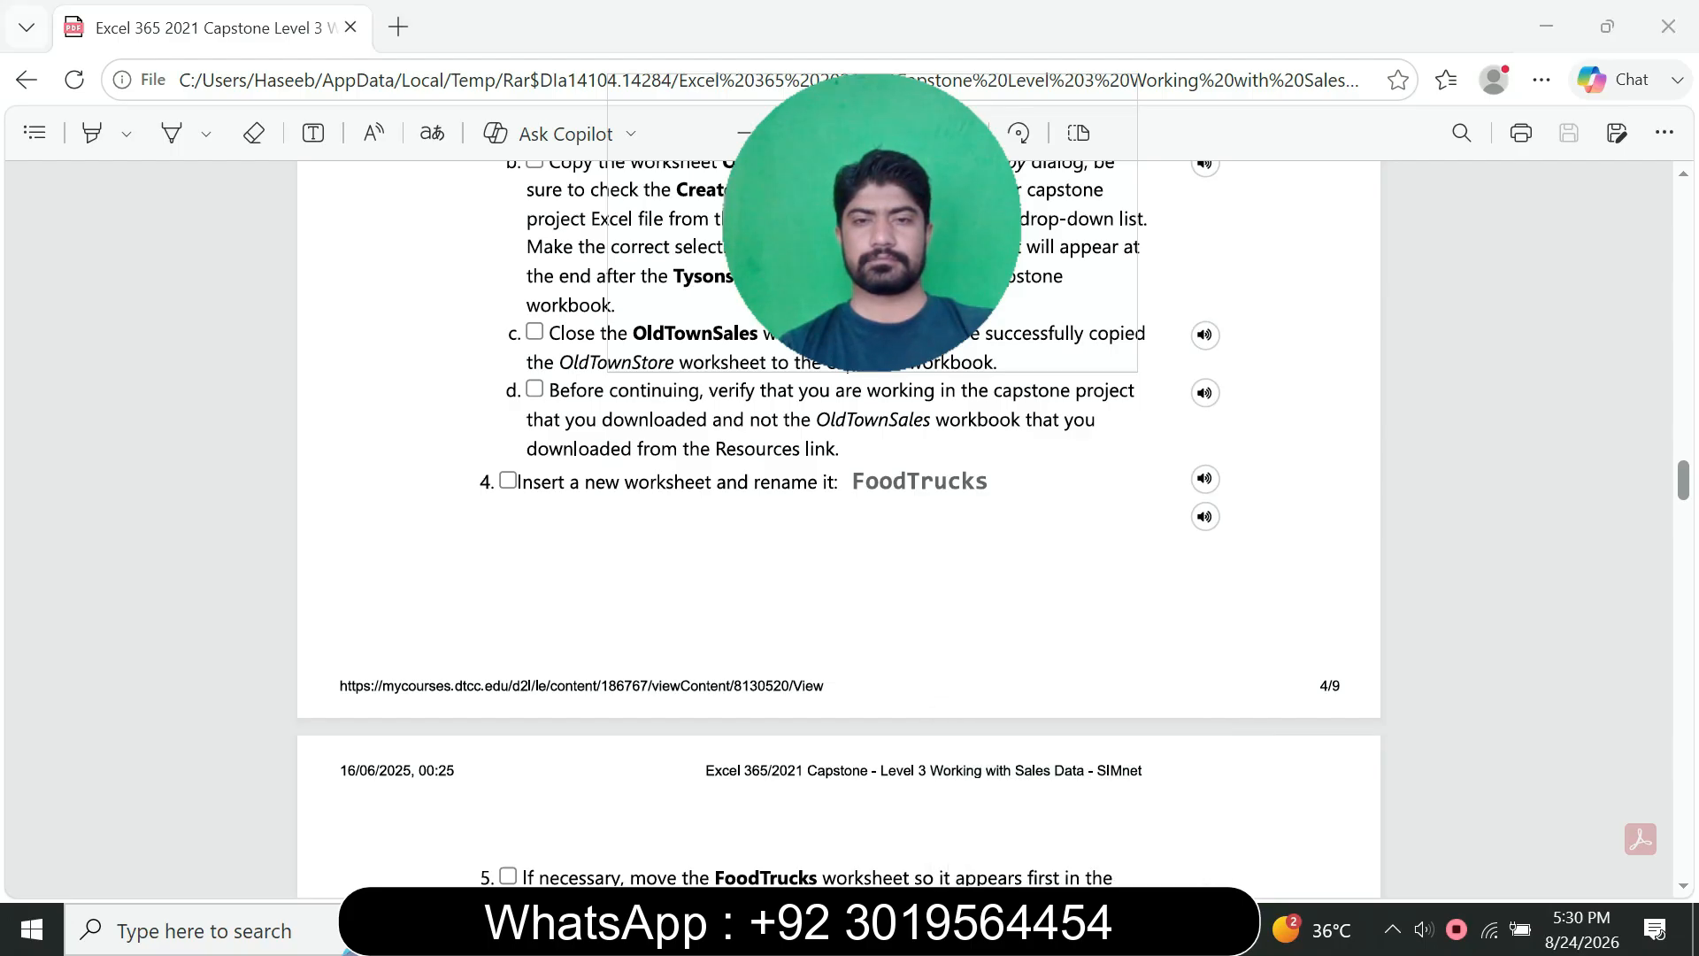
pyautogui.hotkey('alt', 'Tab')
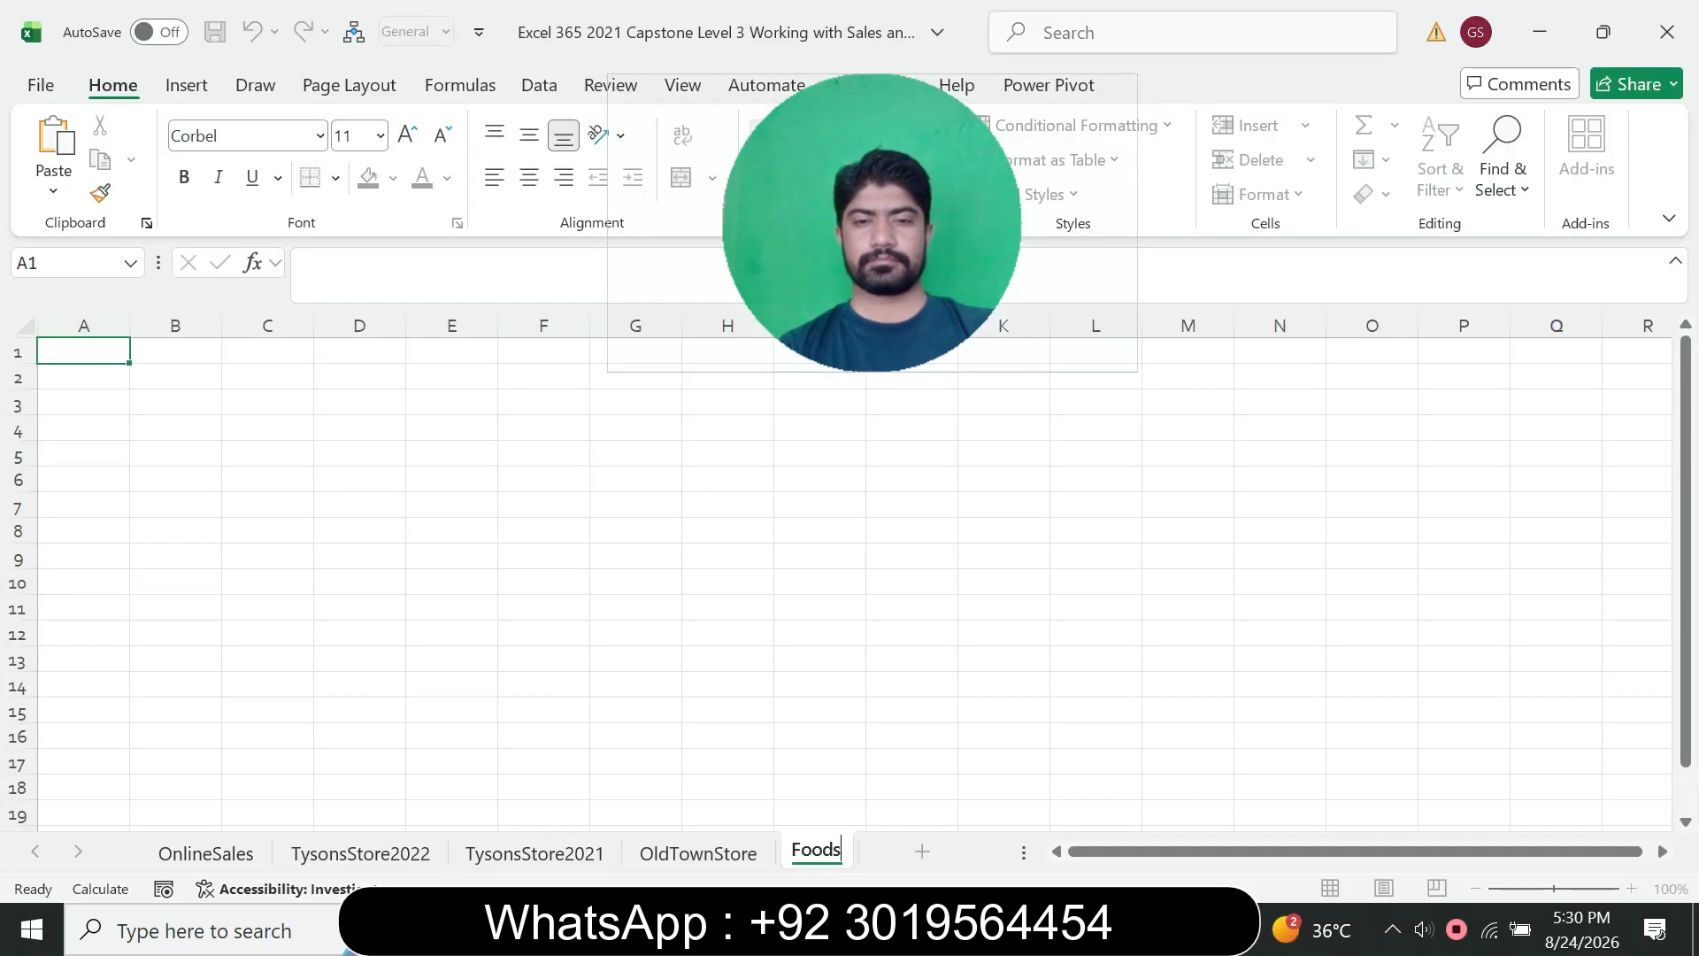
pyautogui.press('BackSpace')
pyautogui.write('T')
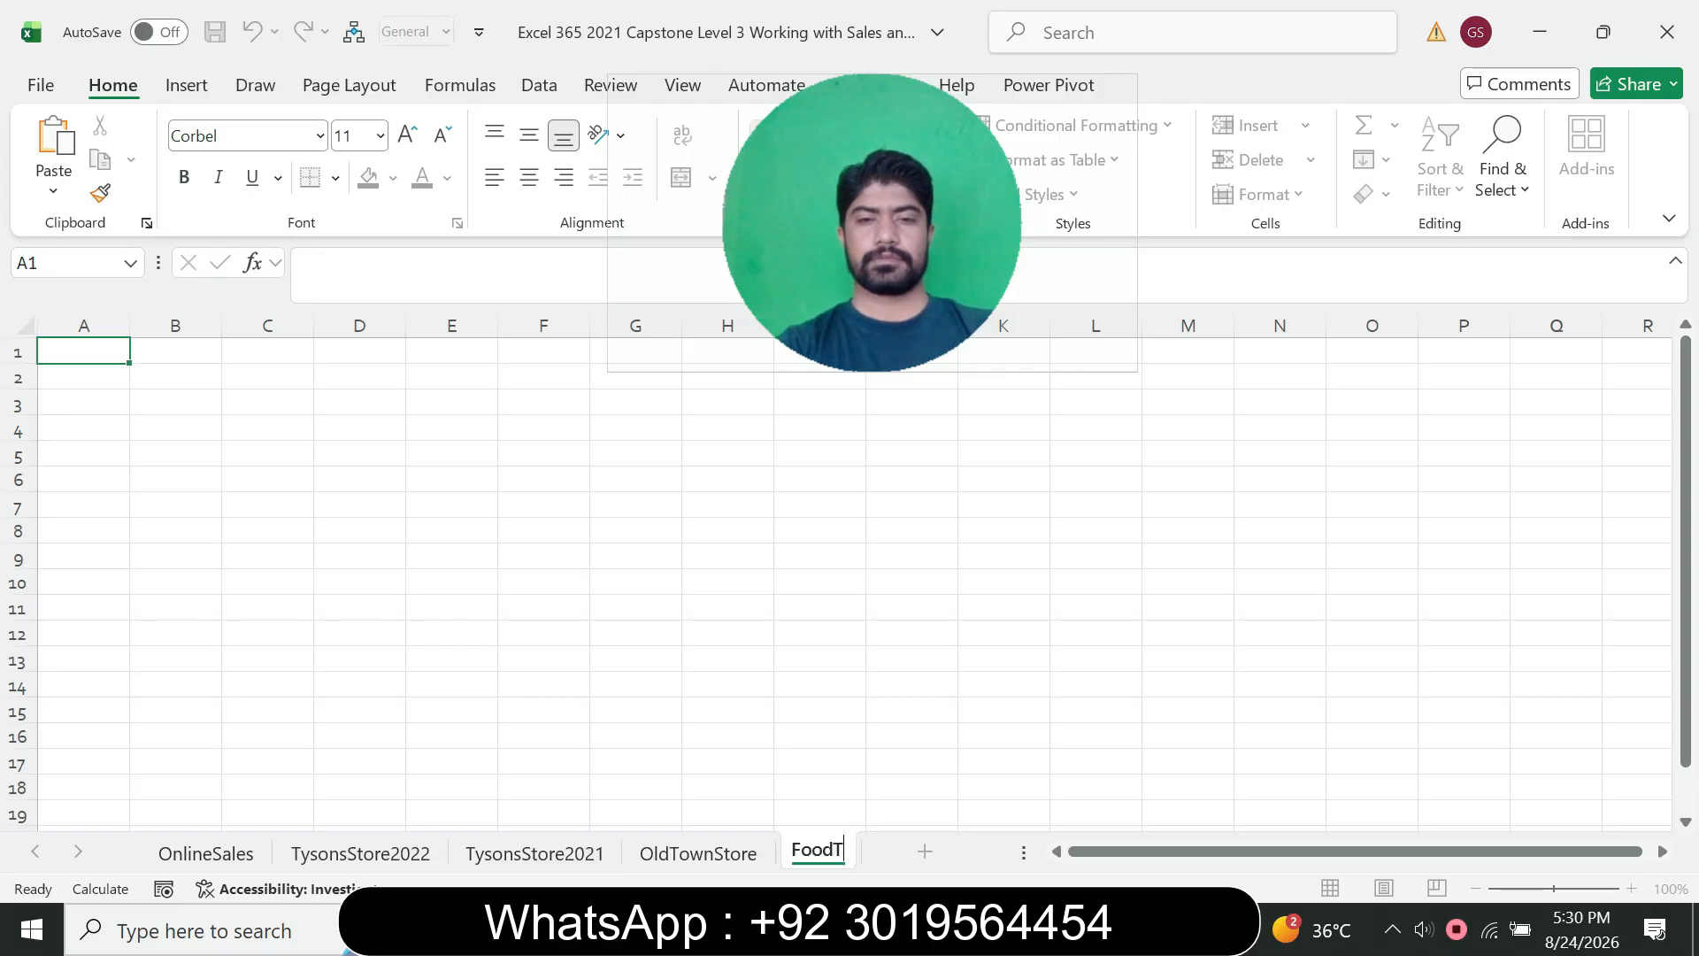
pyautogui.write('rucks')
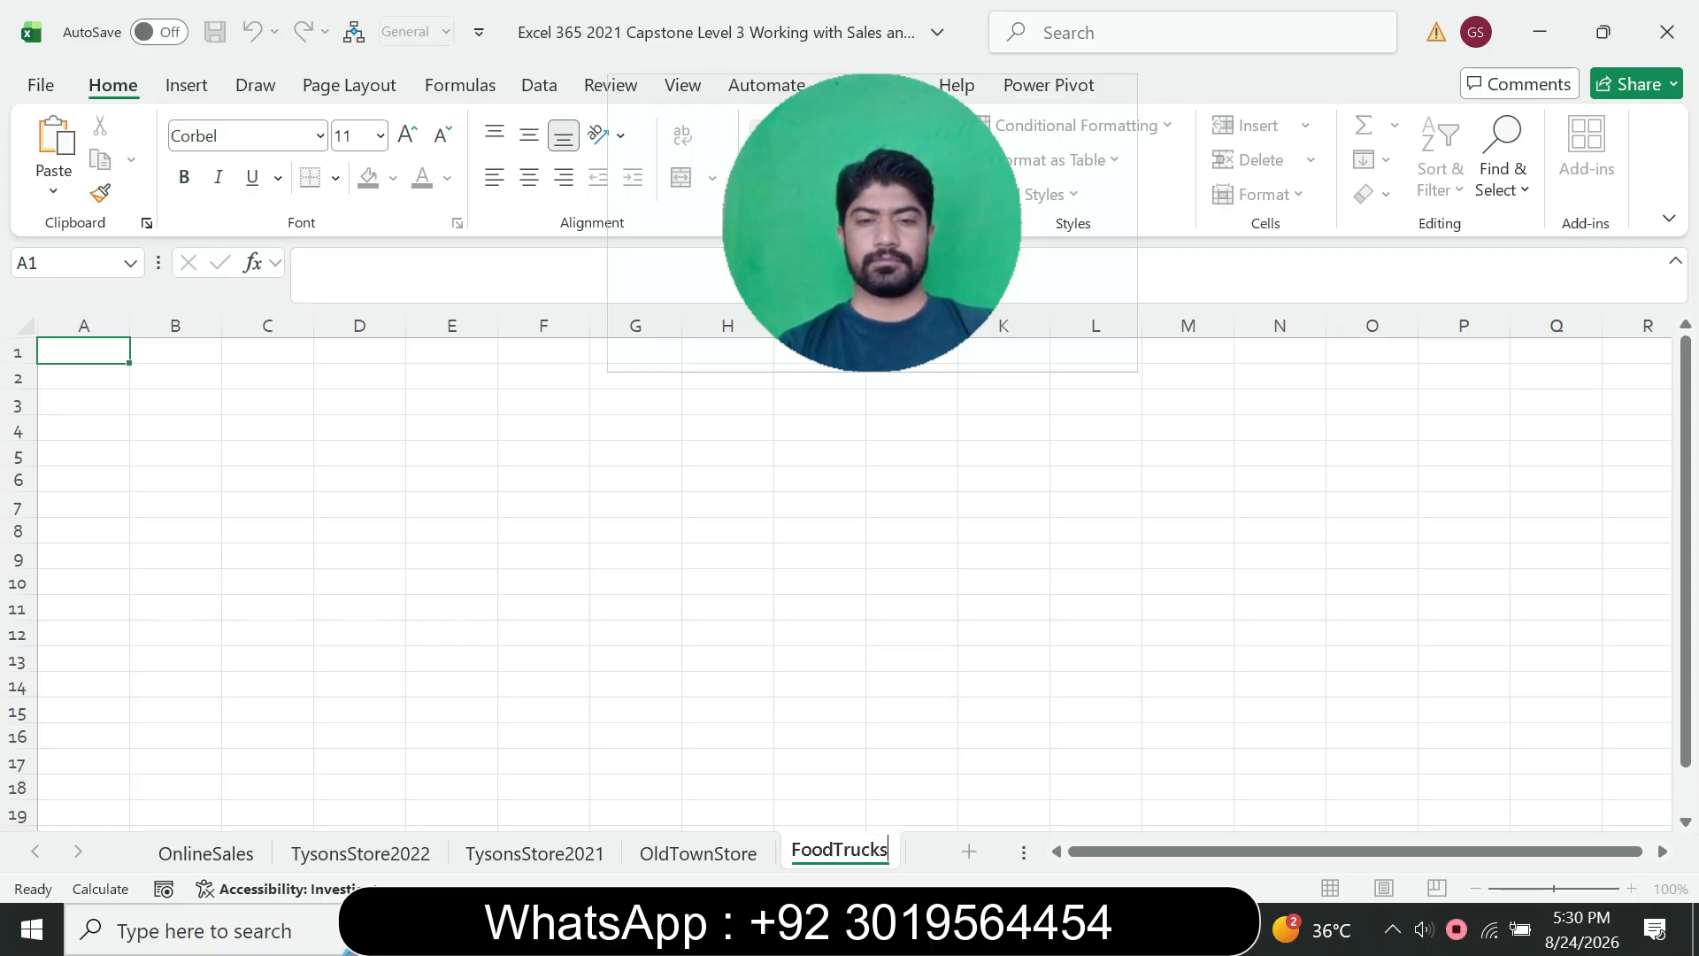
pyautogui.click(698, 853)
pyautogui.click(840, 852)
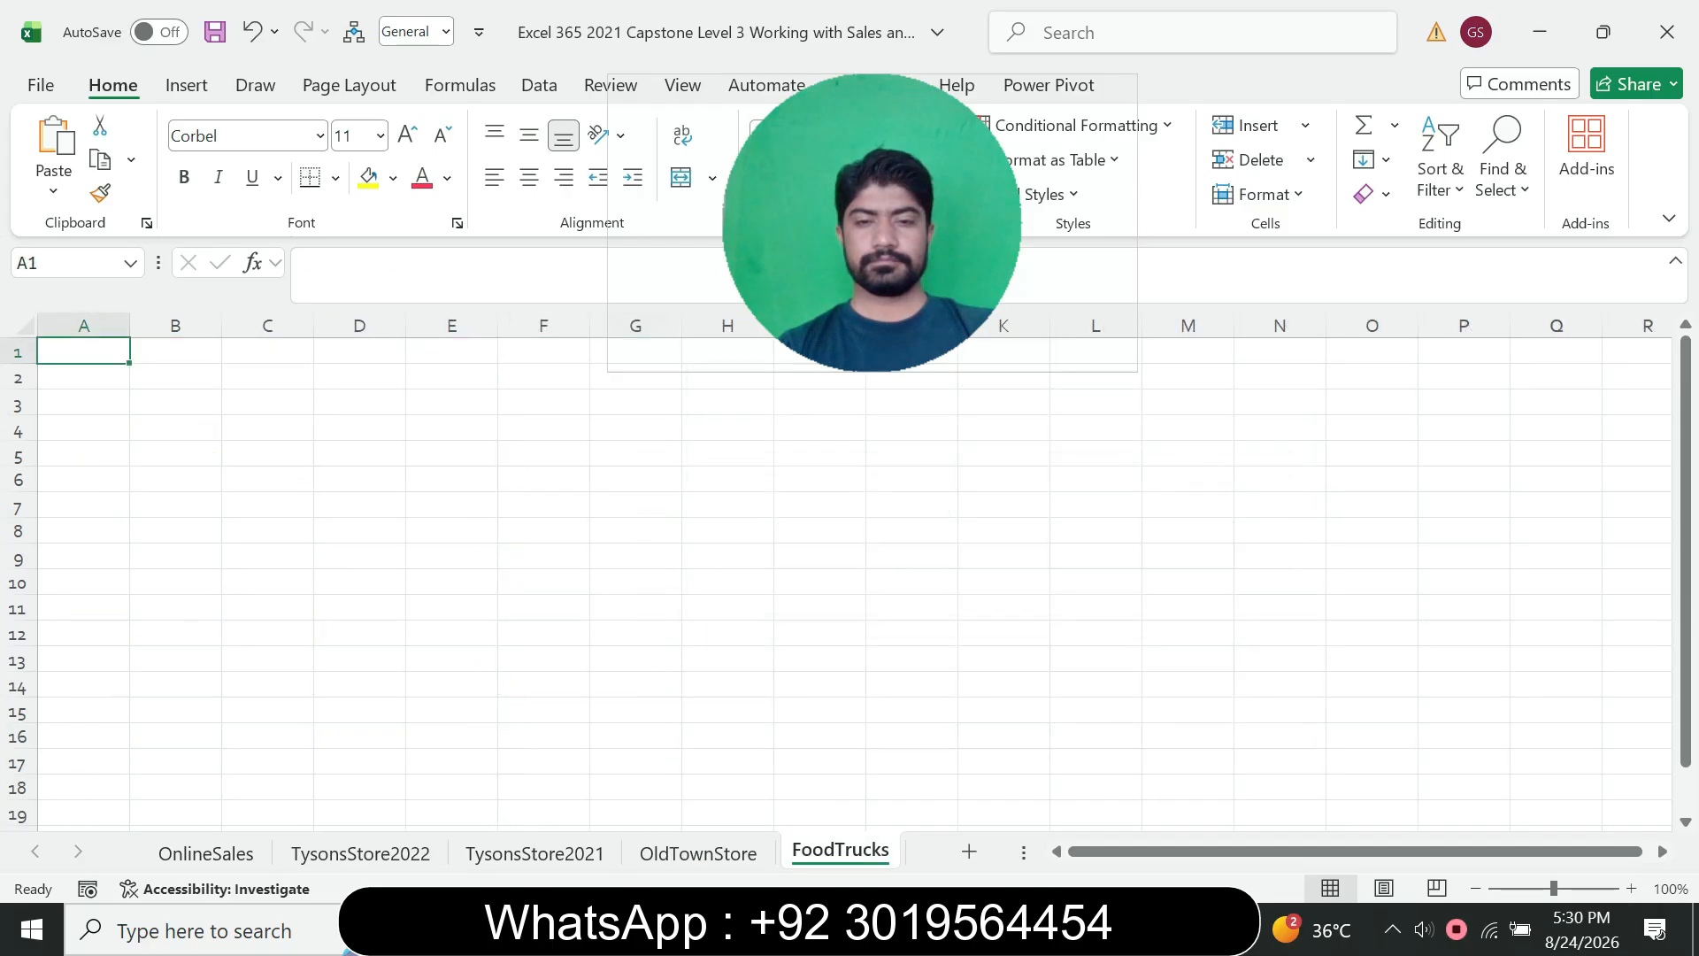
# - Following instruction step 5 in the PDF, move the FoodTrucks worksheet before OnlineSales so it is first in the Excel workbook
pyautogui.hotkey('alt', 'Tab')
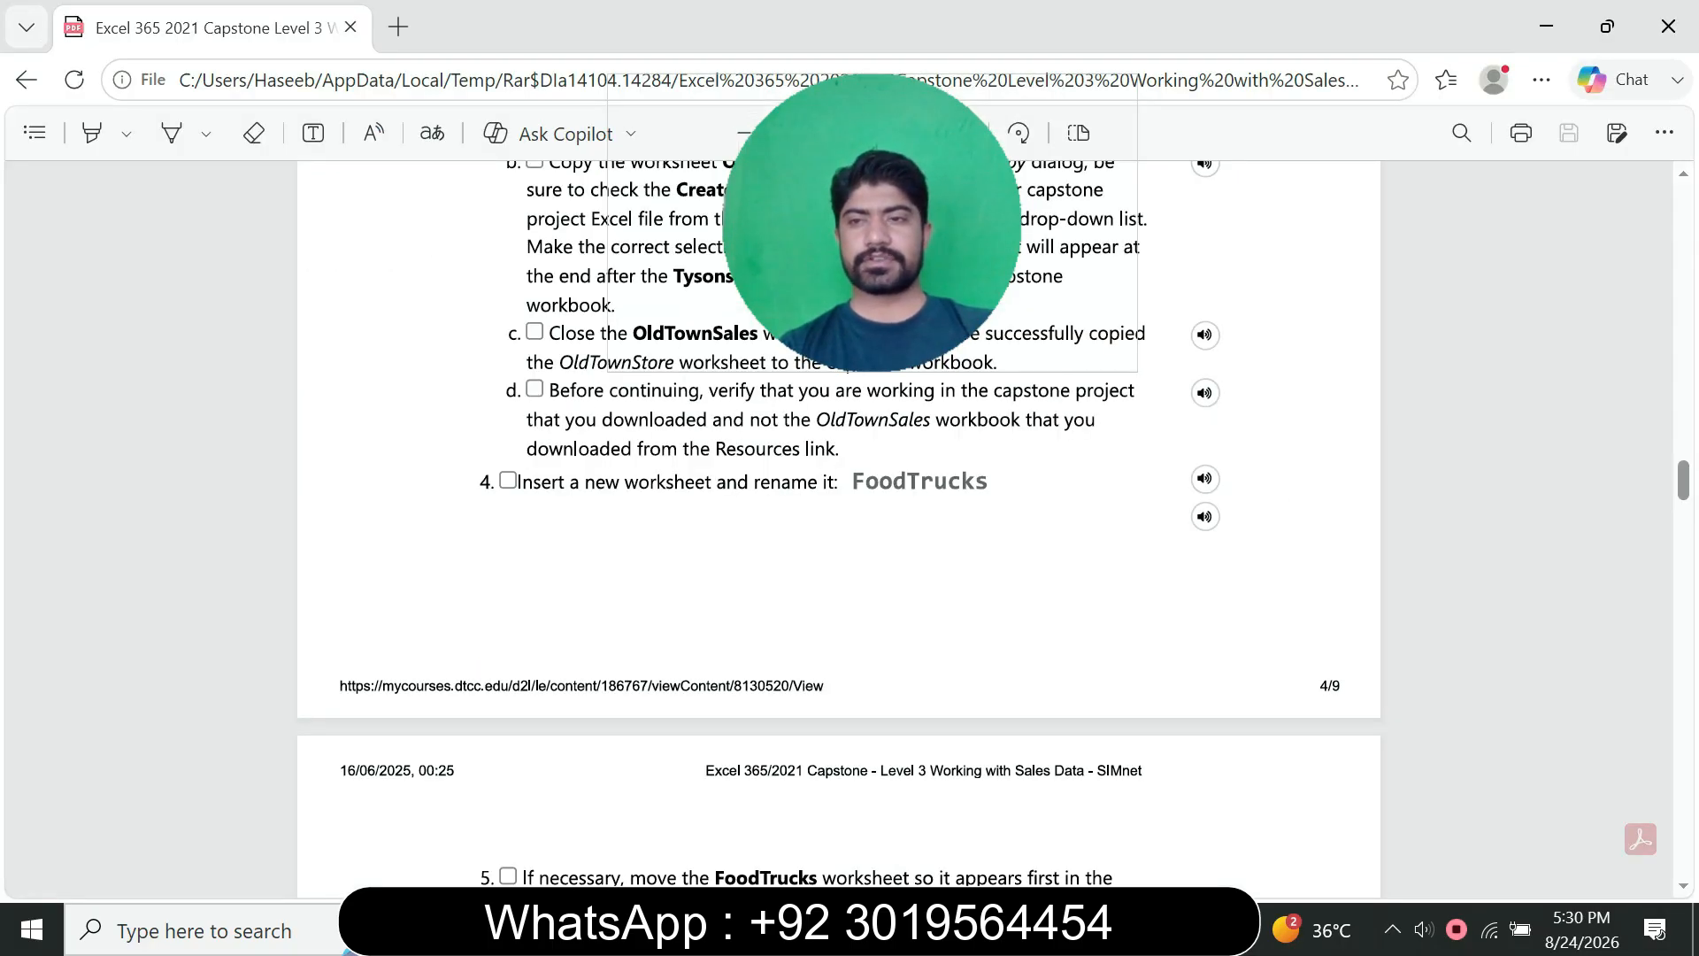
pyautogui.scroll(-4, 839, 531)
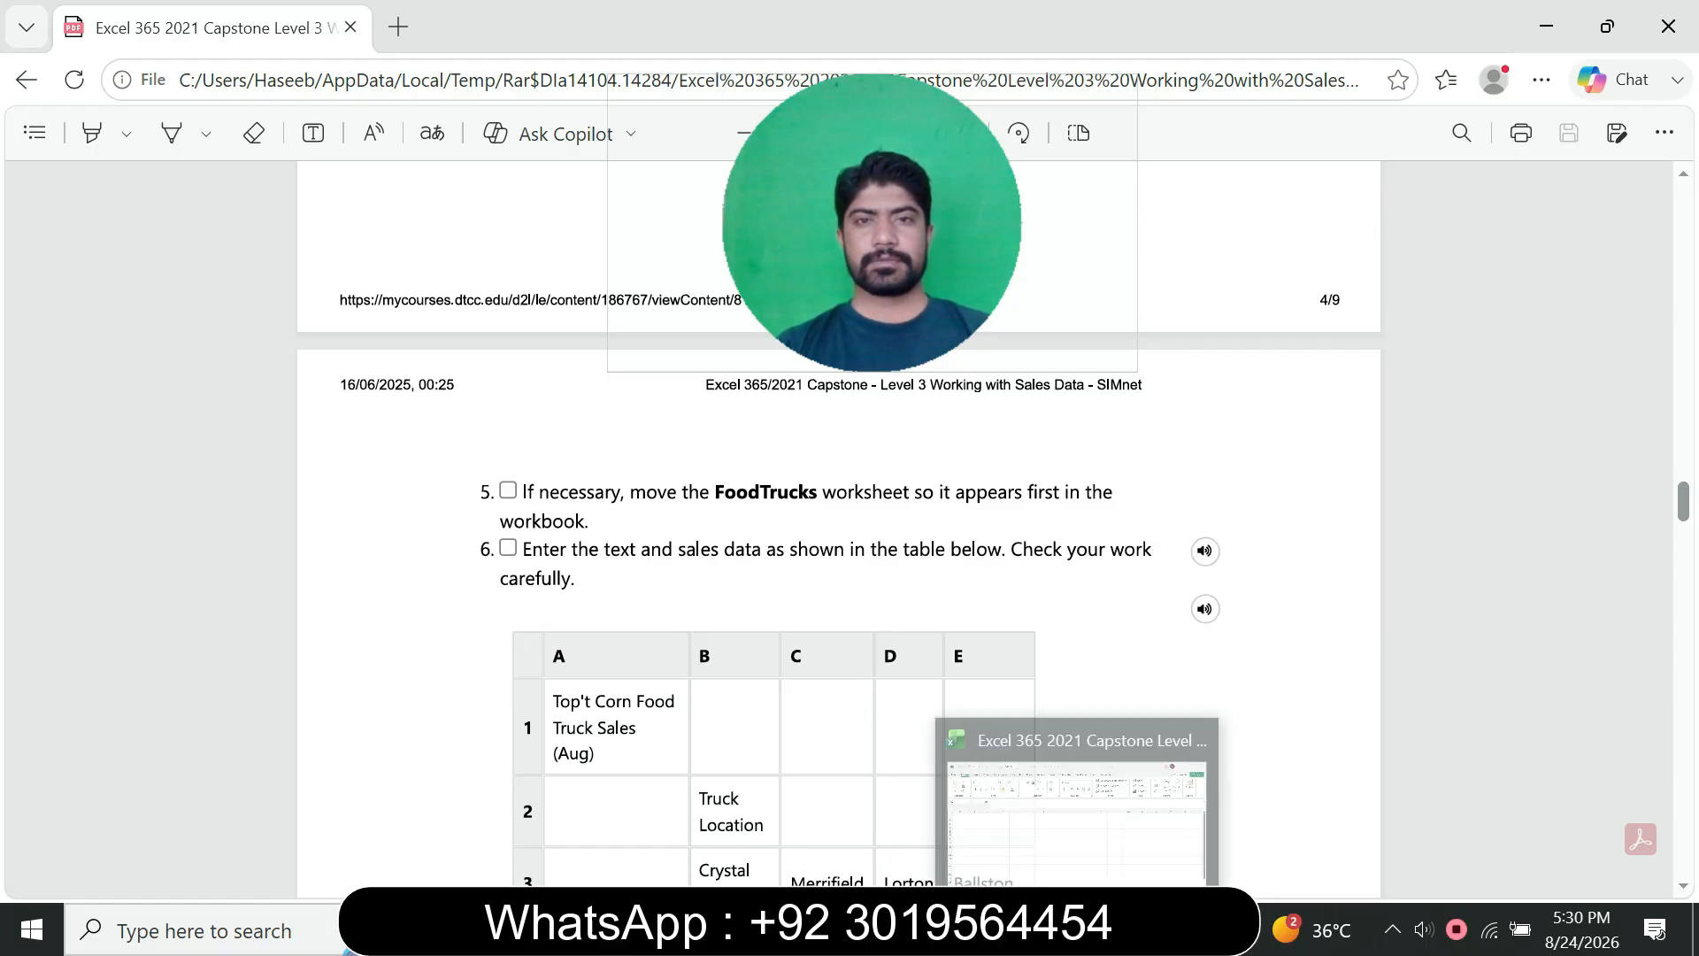
pyautogui.click(1079, 927)
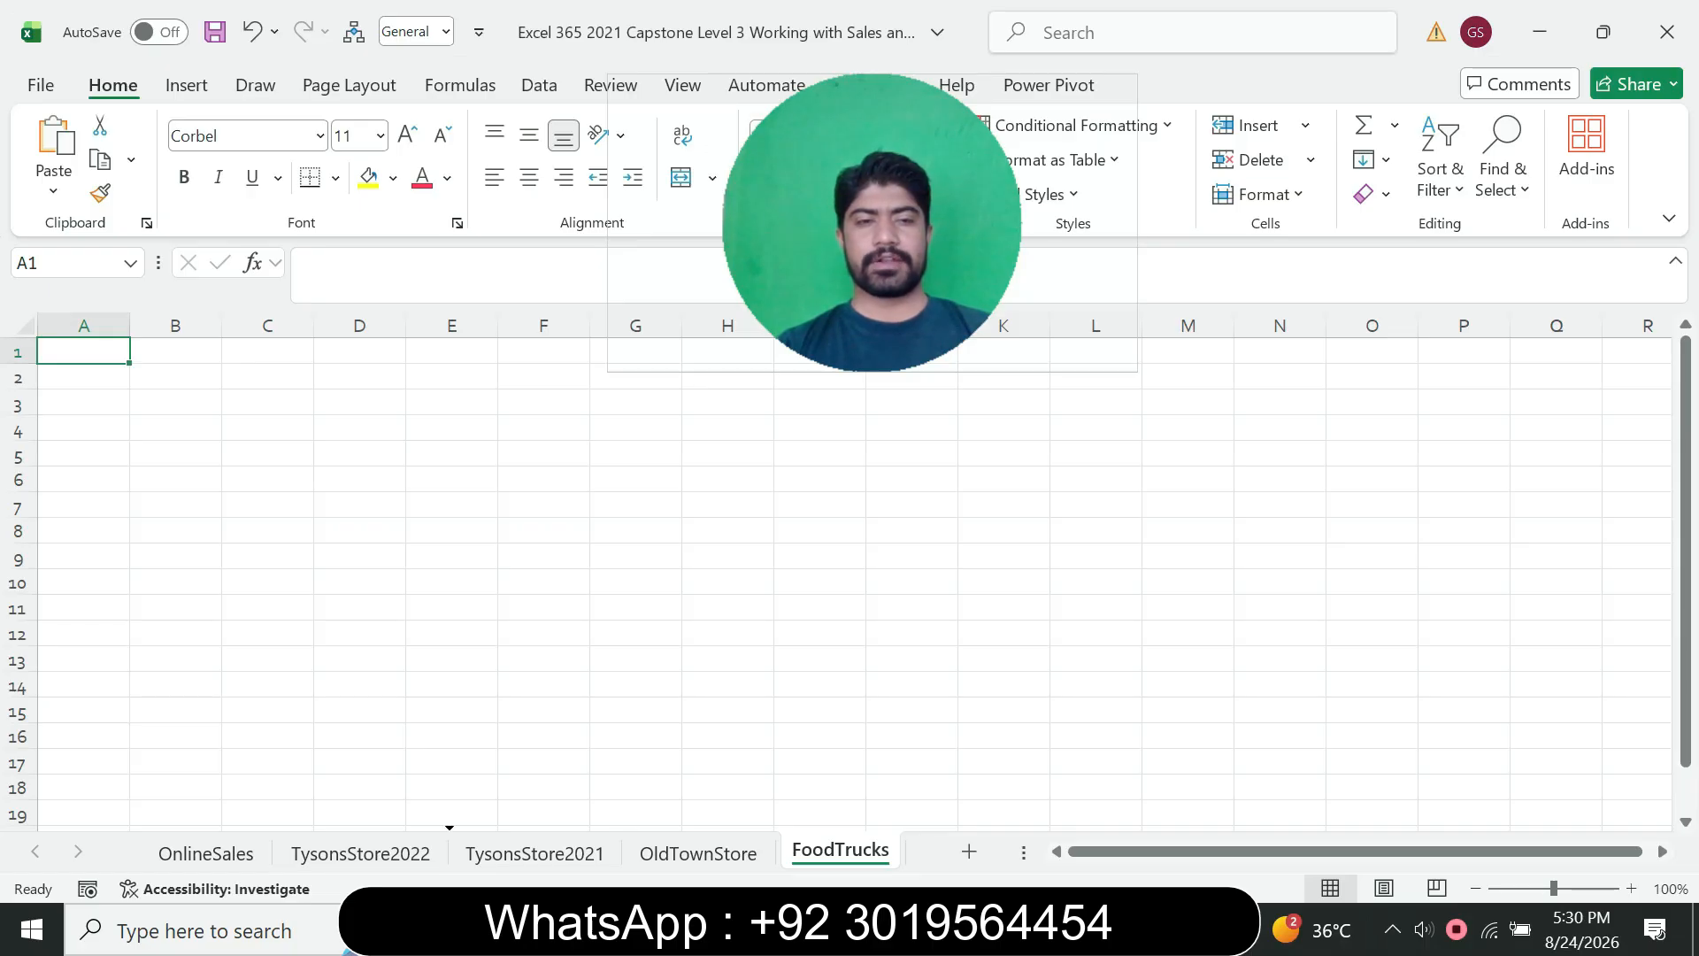
pyautogui.moveTo(839, 850); pyautogui.dragTo(170, 852)
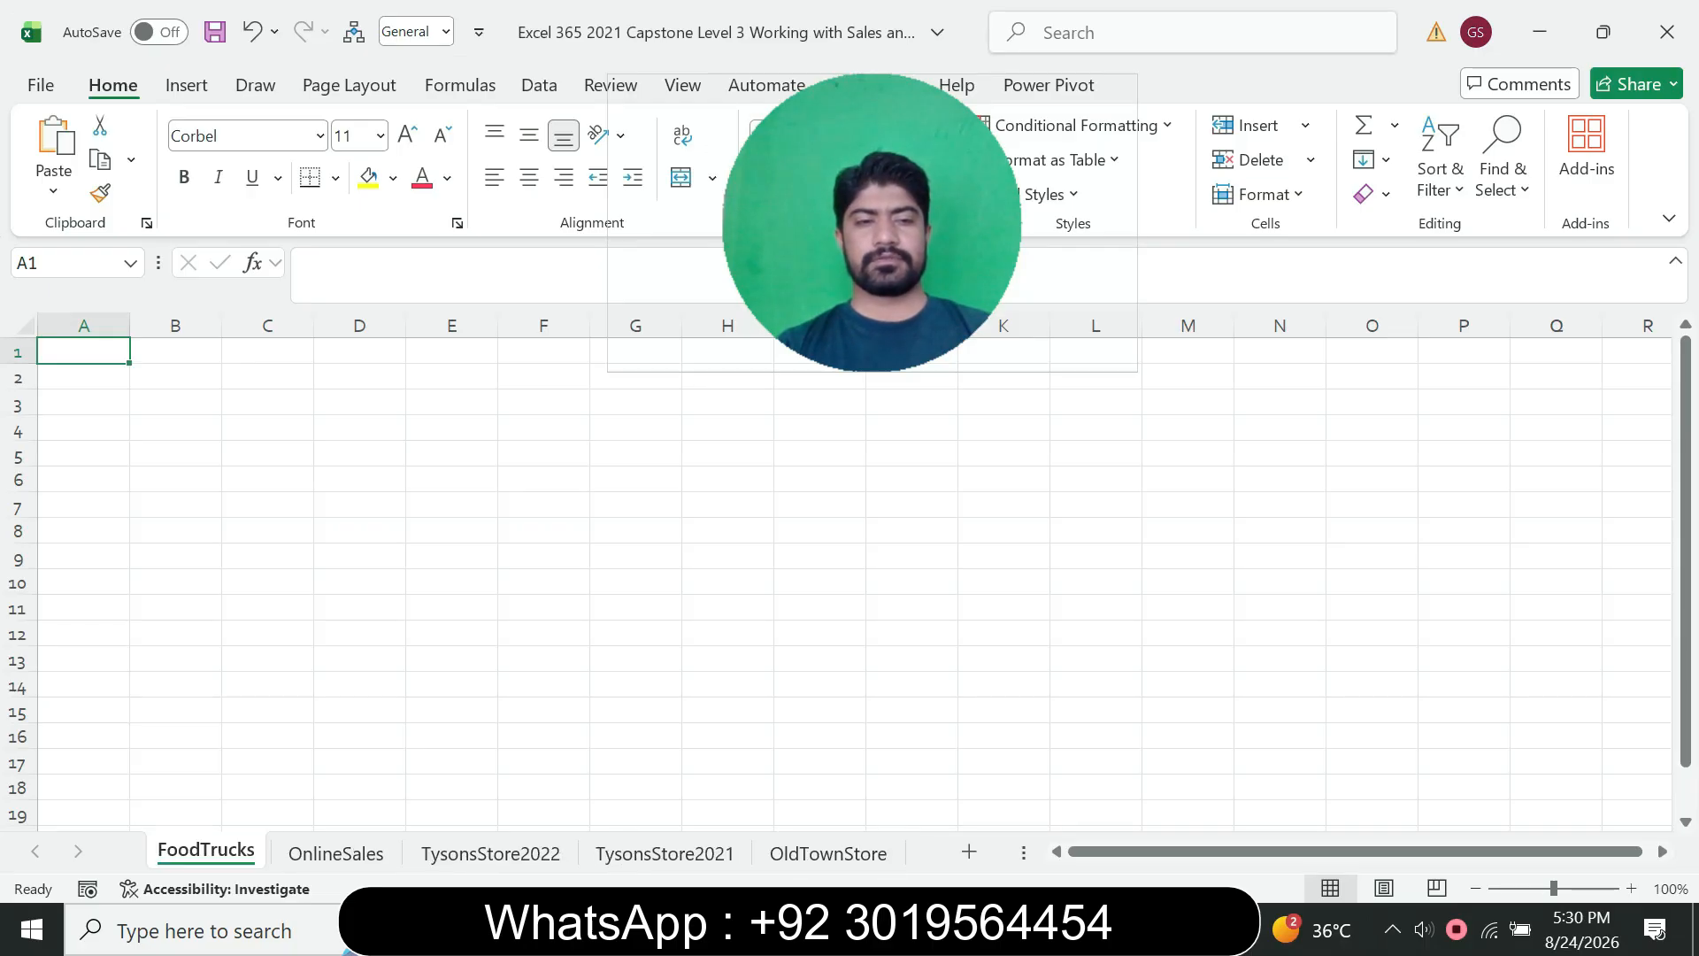
# - Consult the step 6 data table in the PDF and enter the title "Topt Corn Food Truck Sales (Aug)" in cell A1 of FoodTrucks
pyautogui.hotkey('alt', 'Tab')
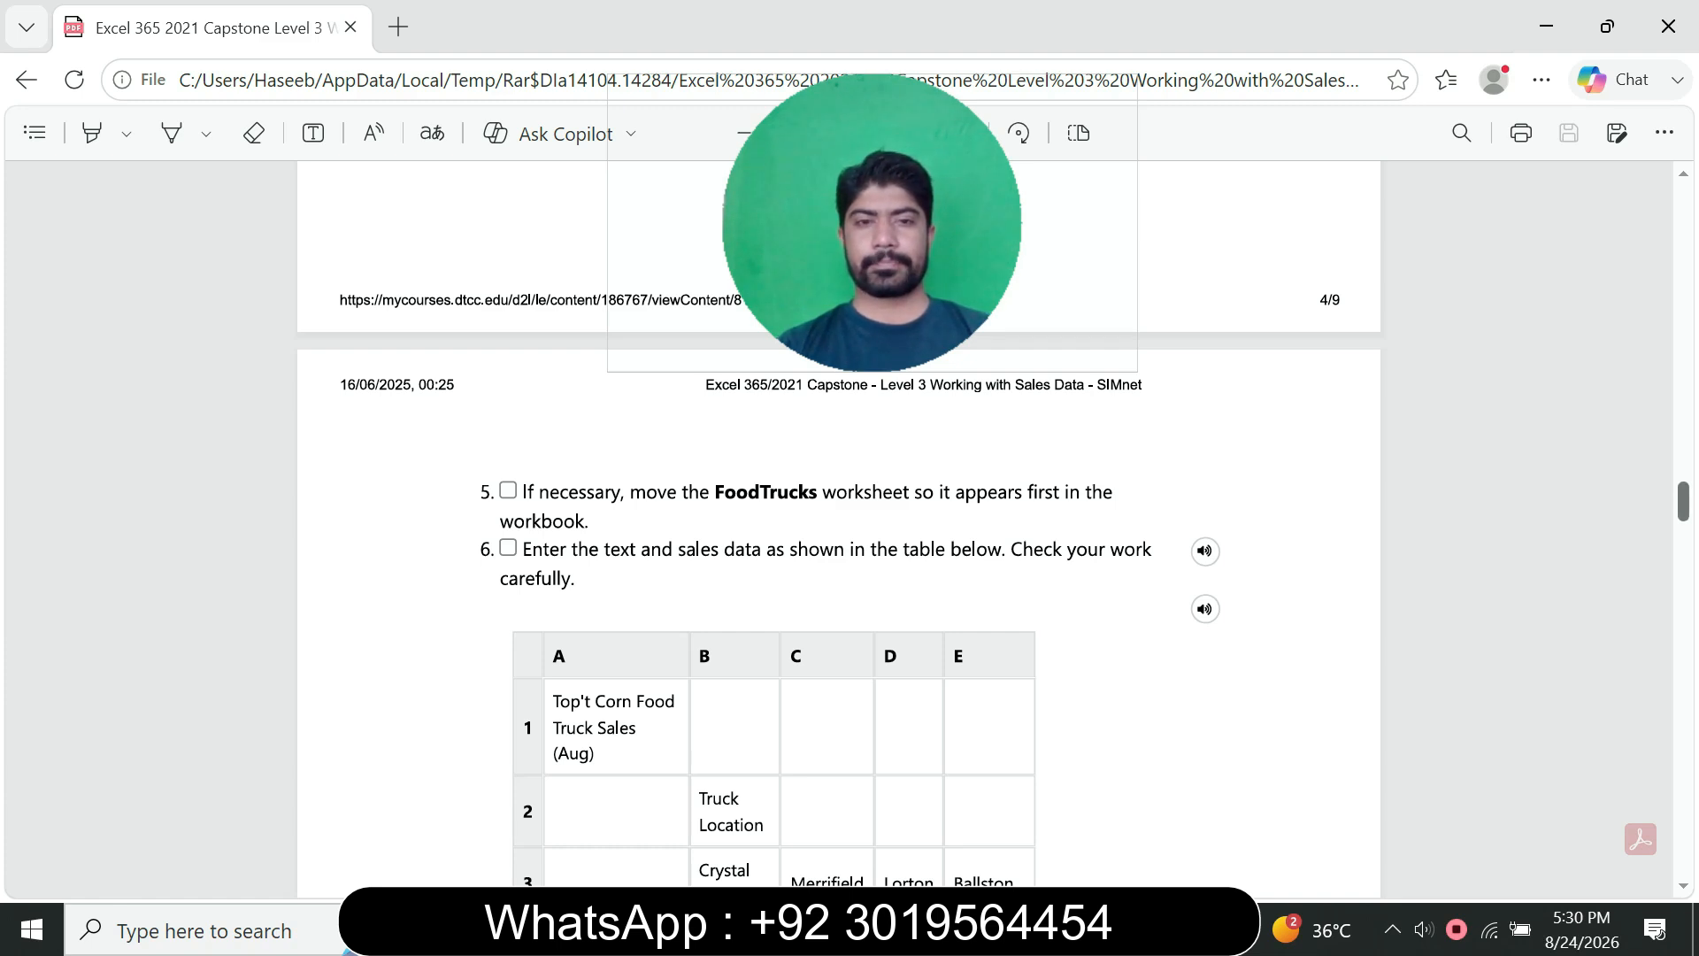
pyautogui.scroll(-2, 839, 531)
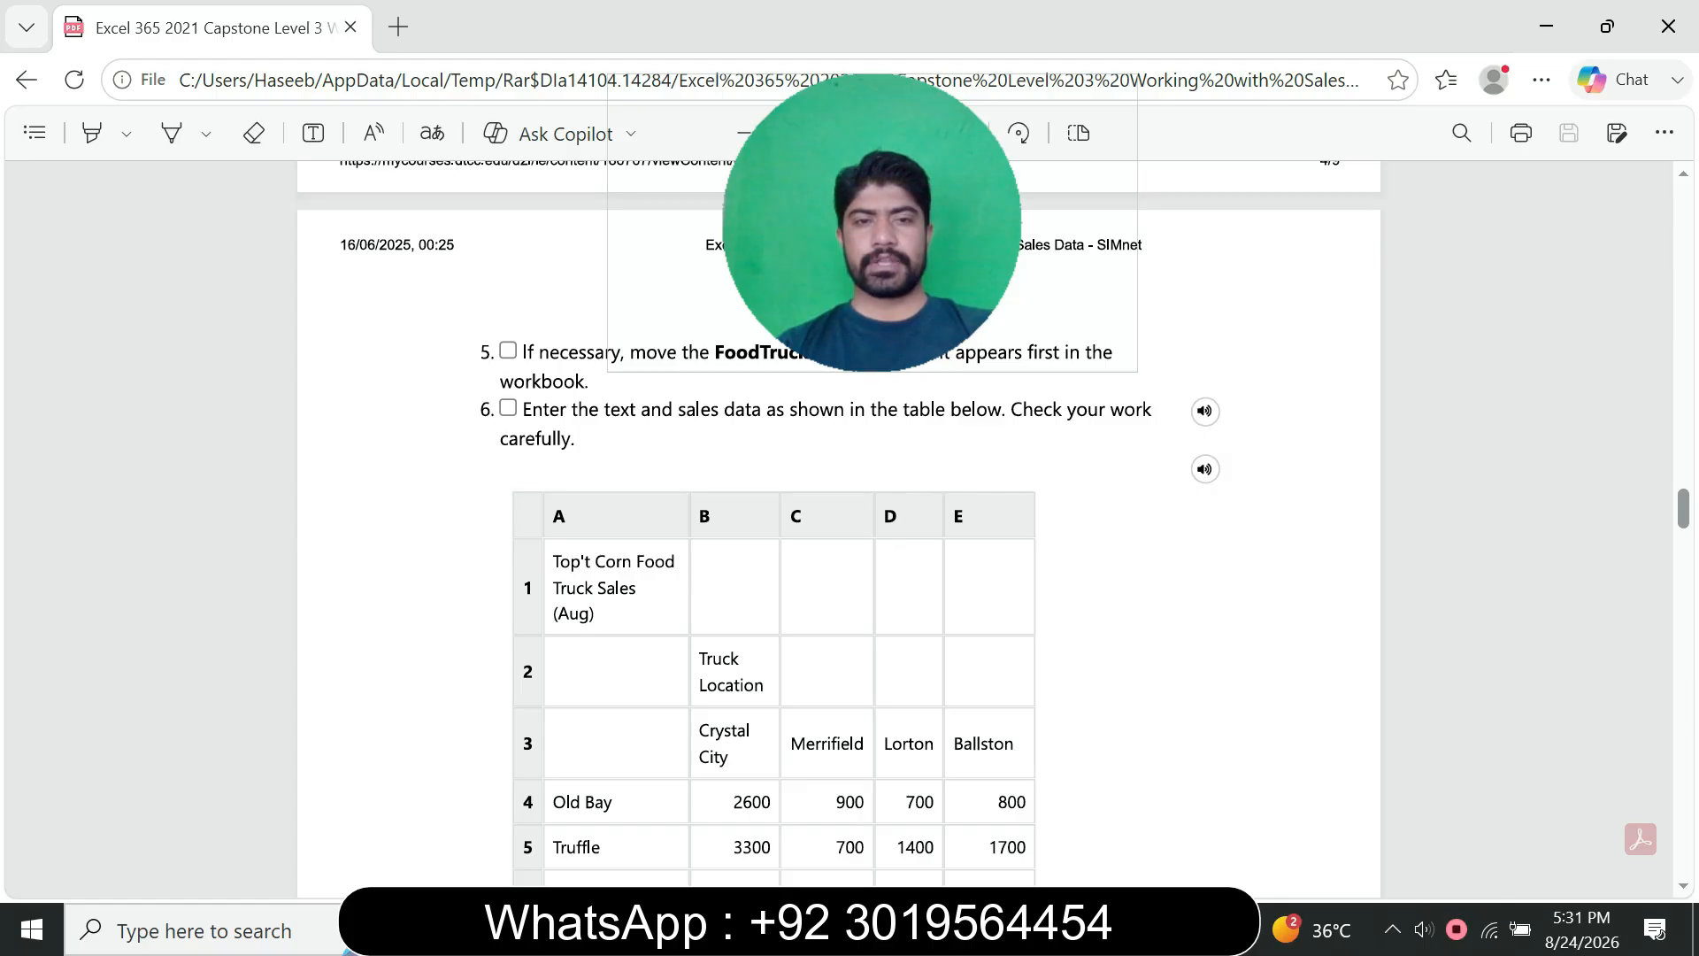
pyautogui.scroll(-1, 1684, 508)
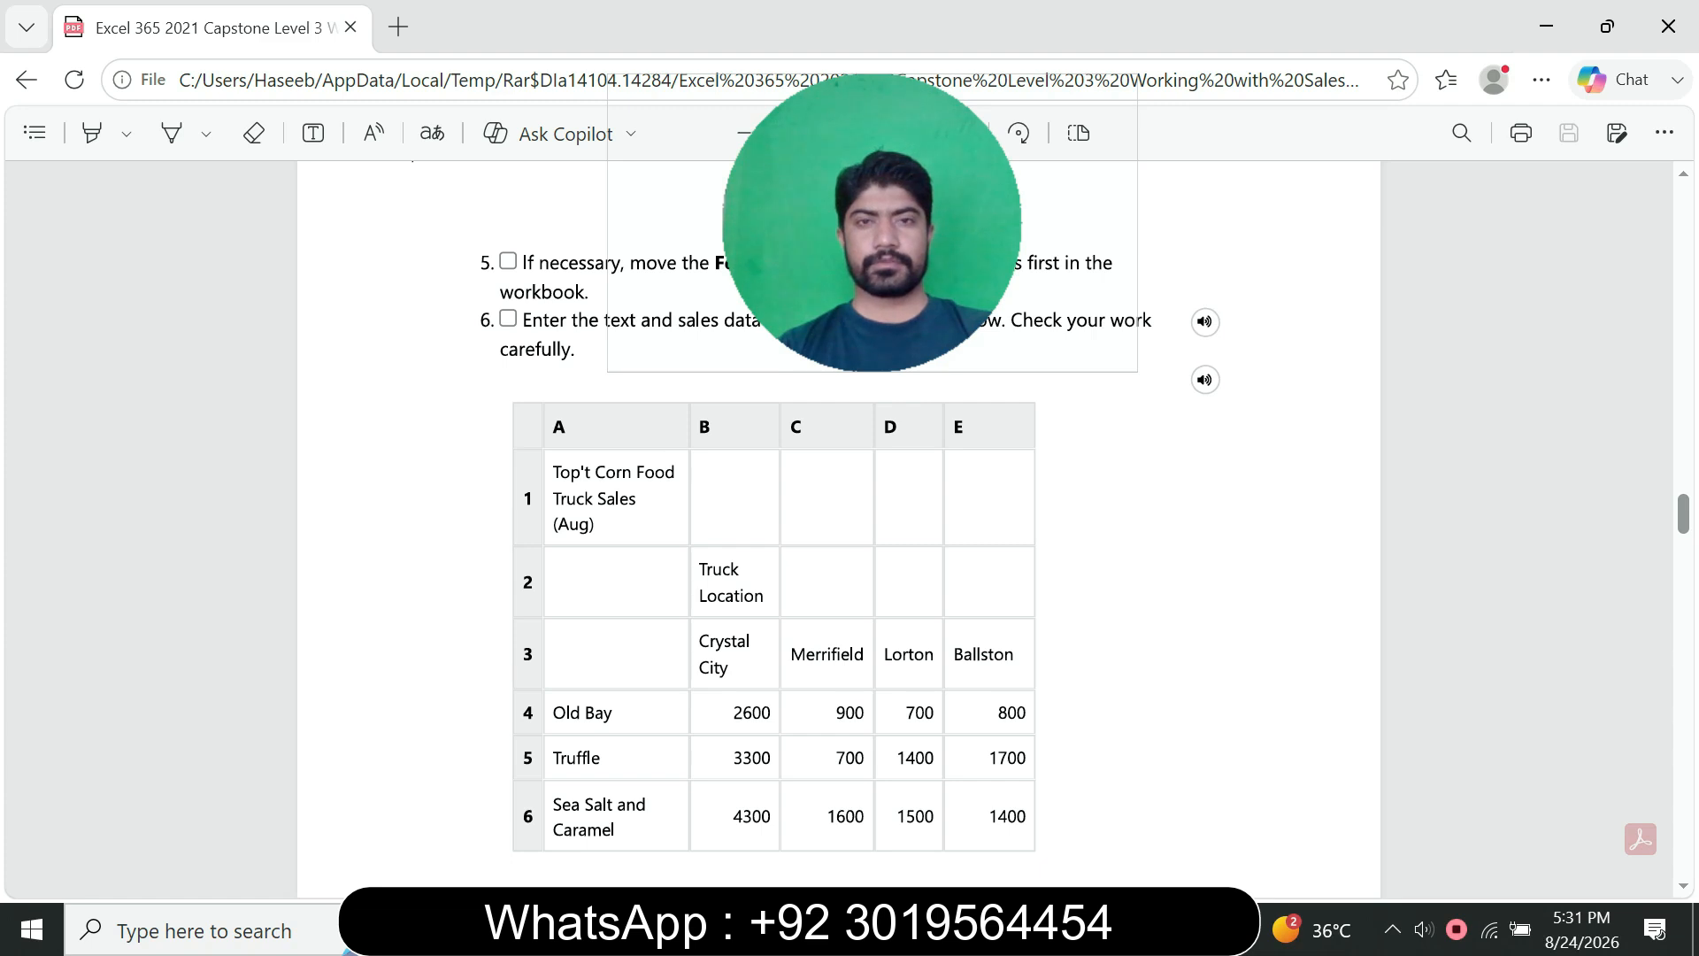
pyautogui.hotkey('alt', 'Tab')
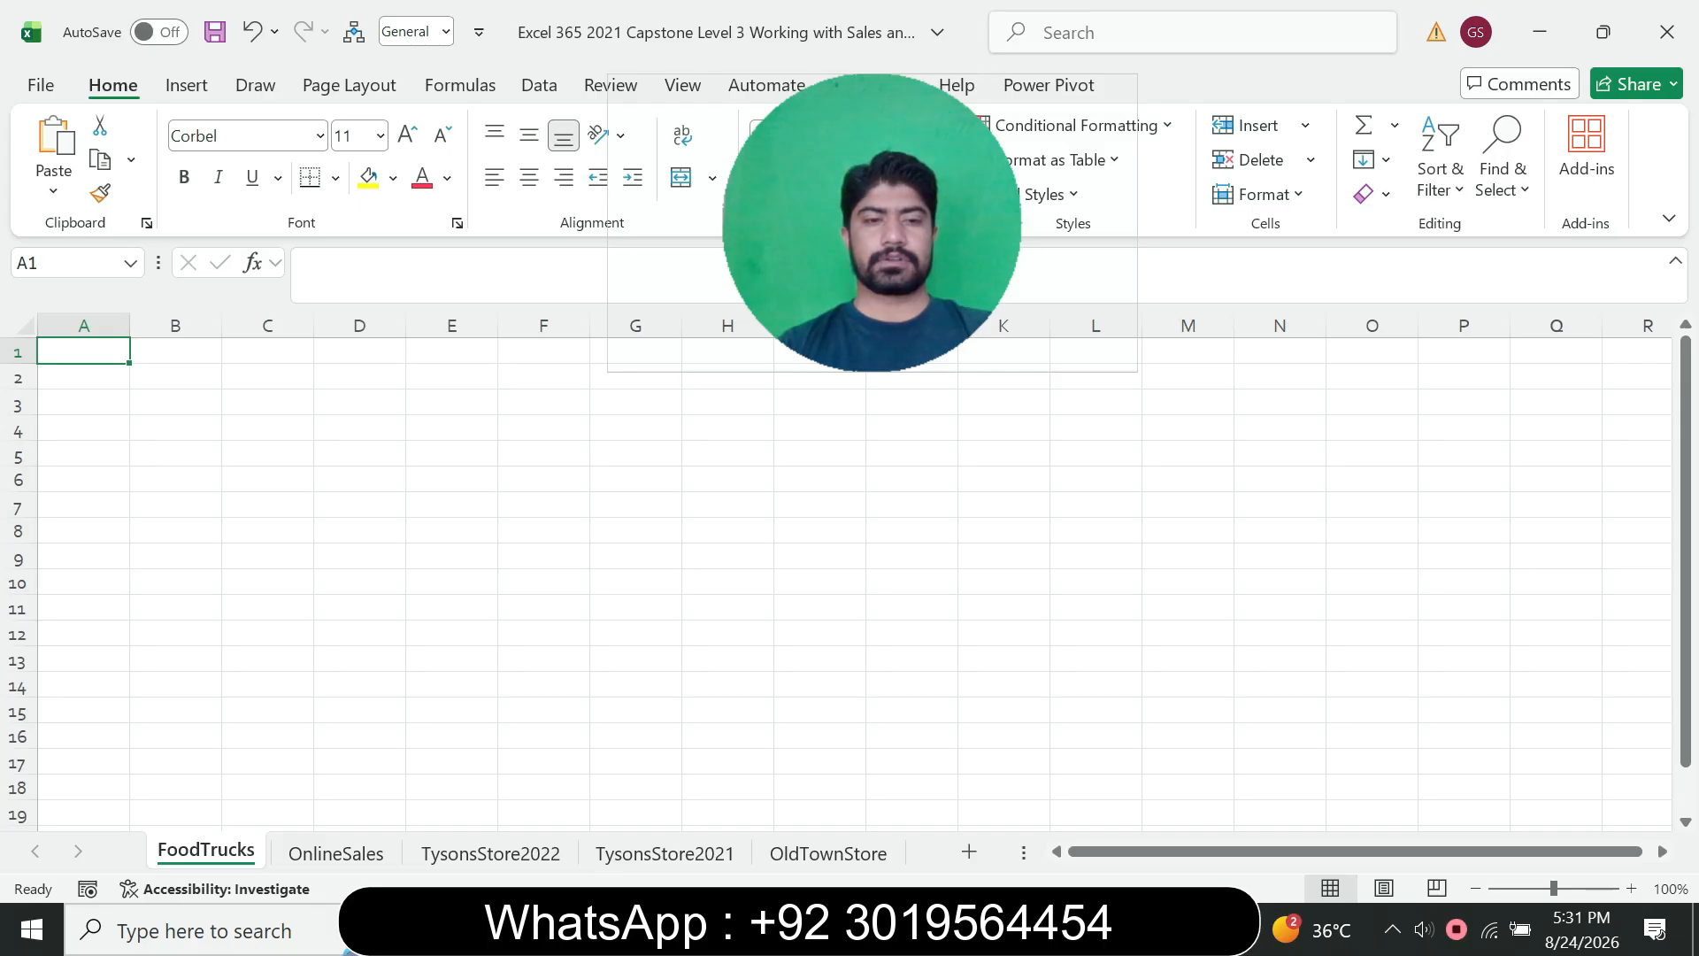
pyautogui.write('To')
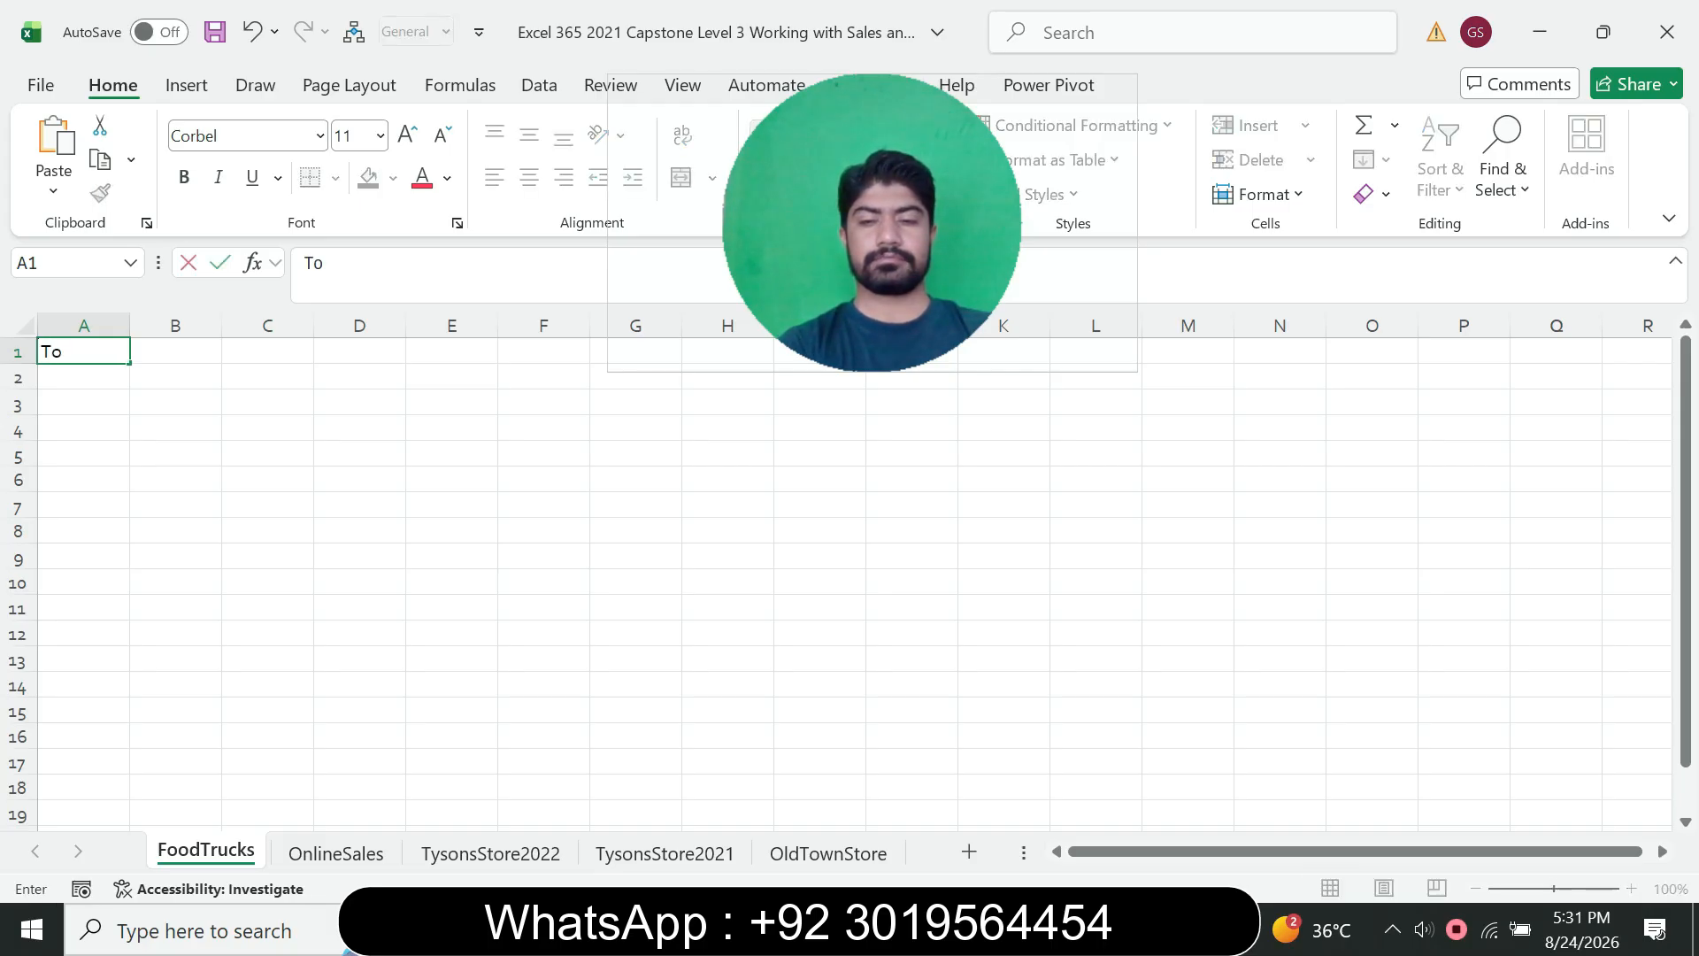
pyautogui.write('pt')
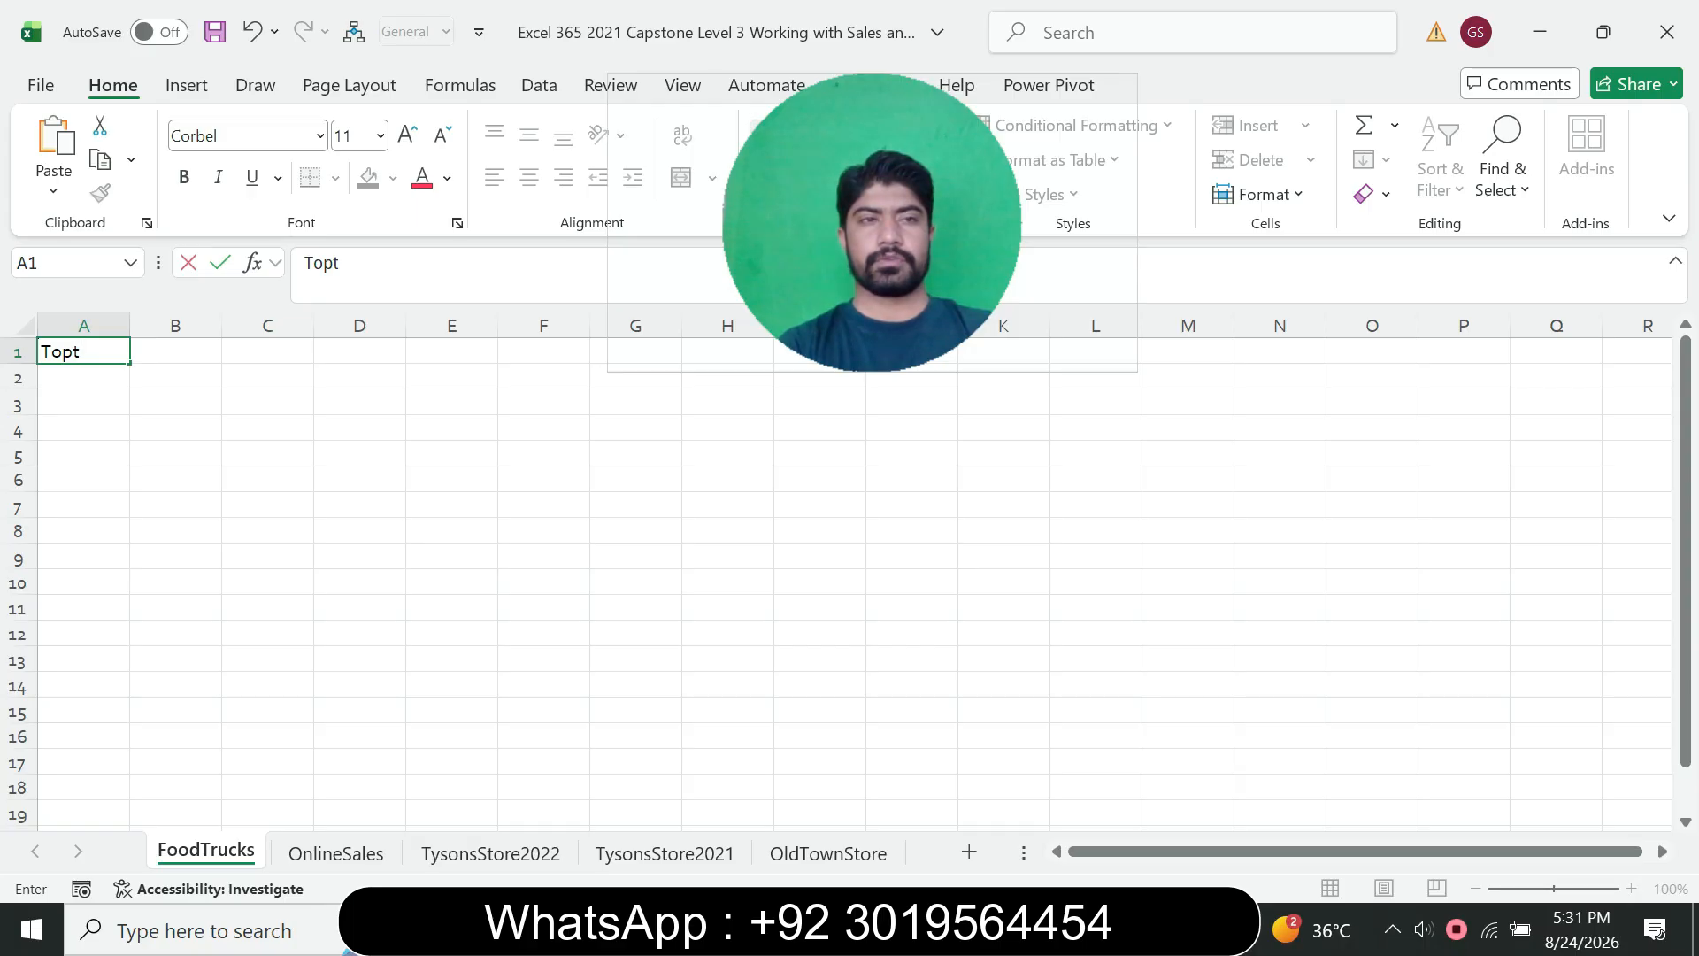
pyautogui.write(' Corn')
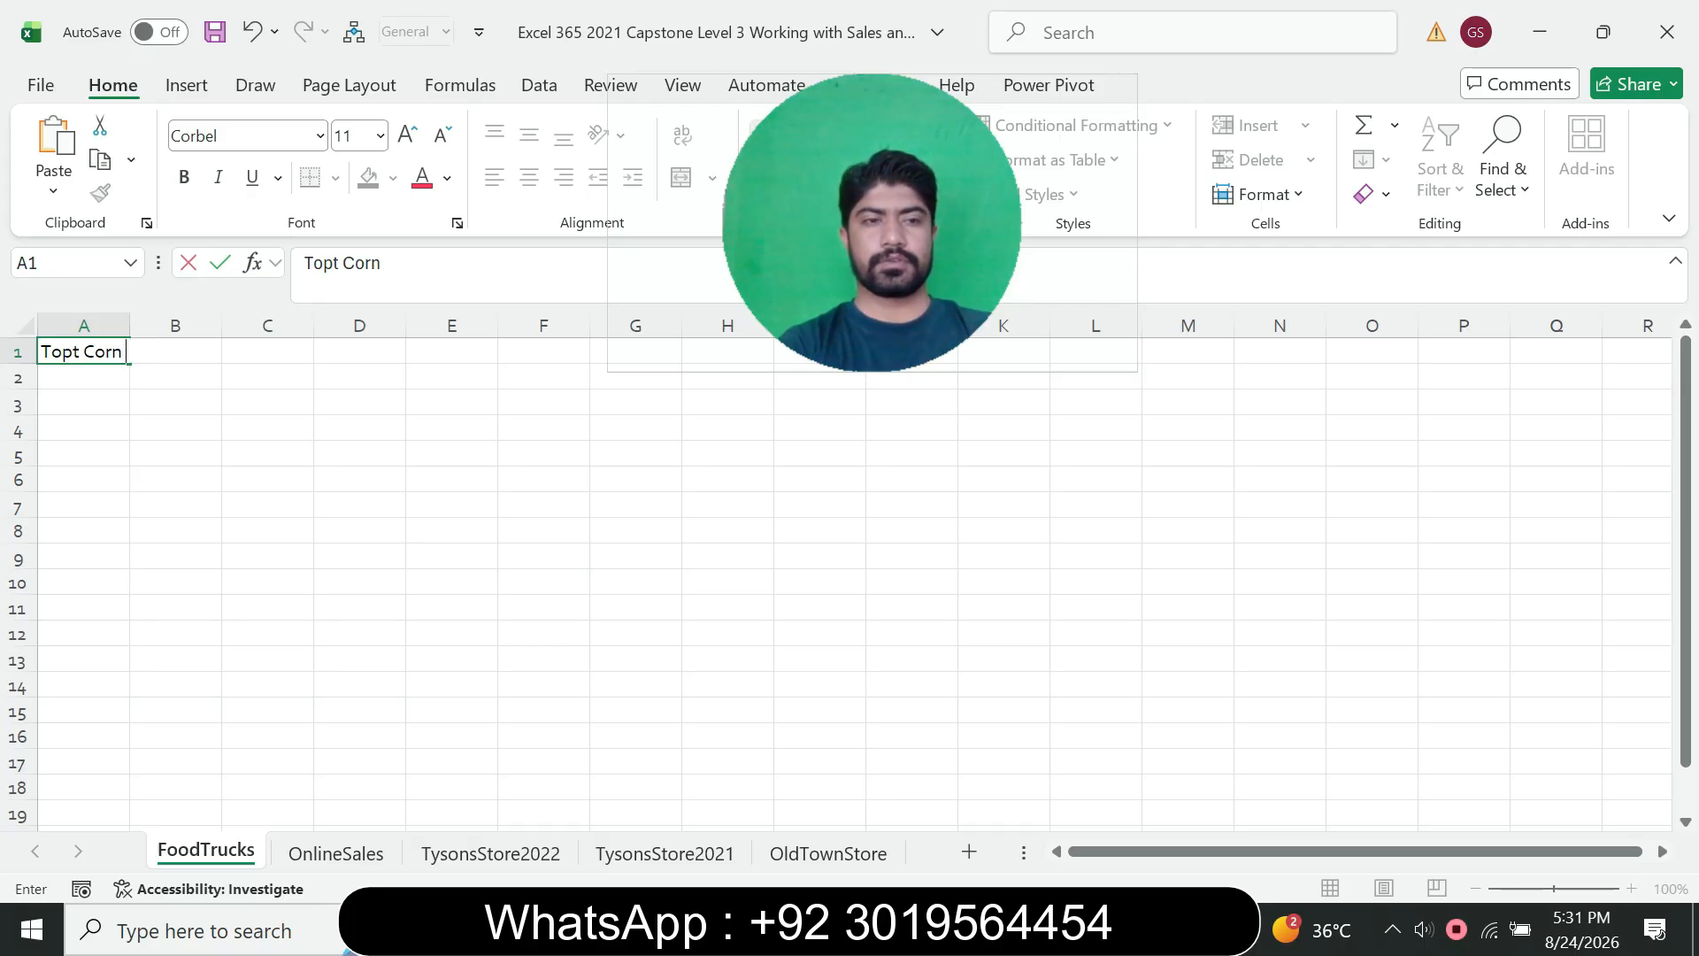
pyautogui.write(' Food')
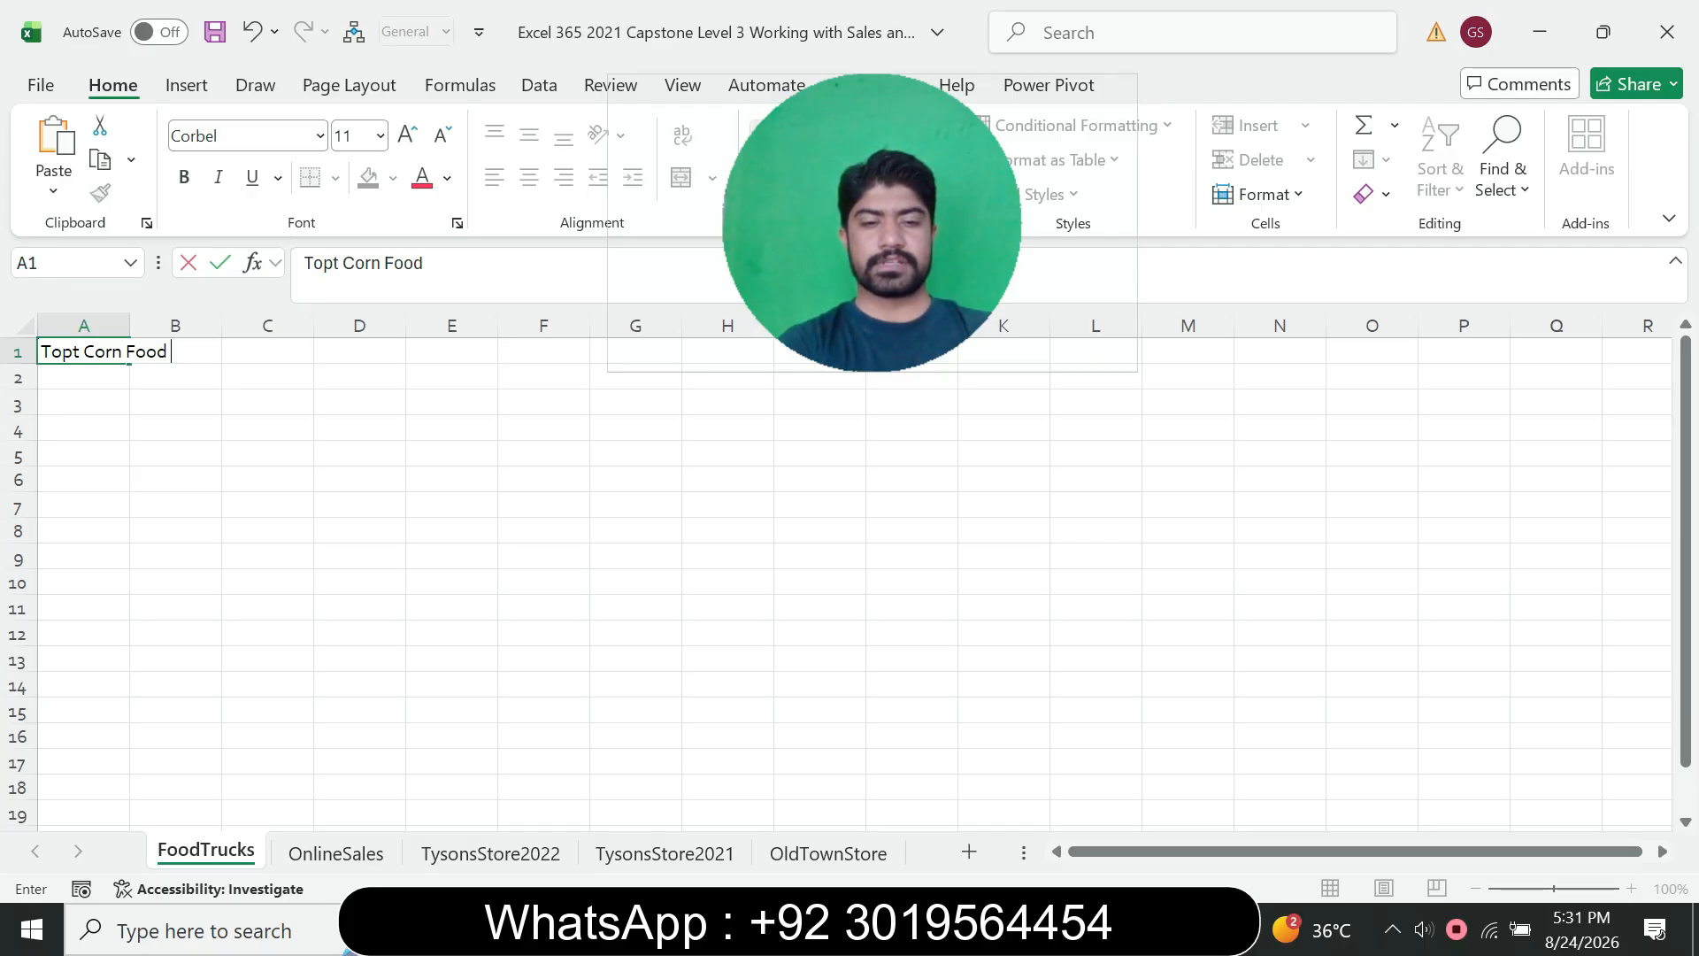
pyautogui.write(' Truck')
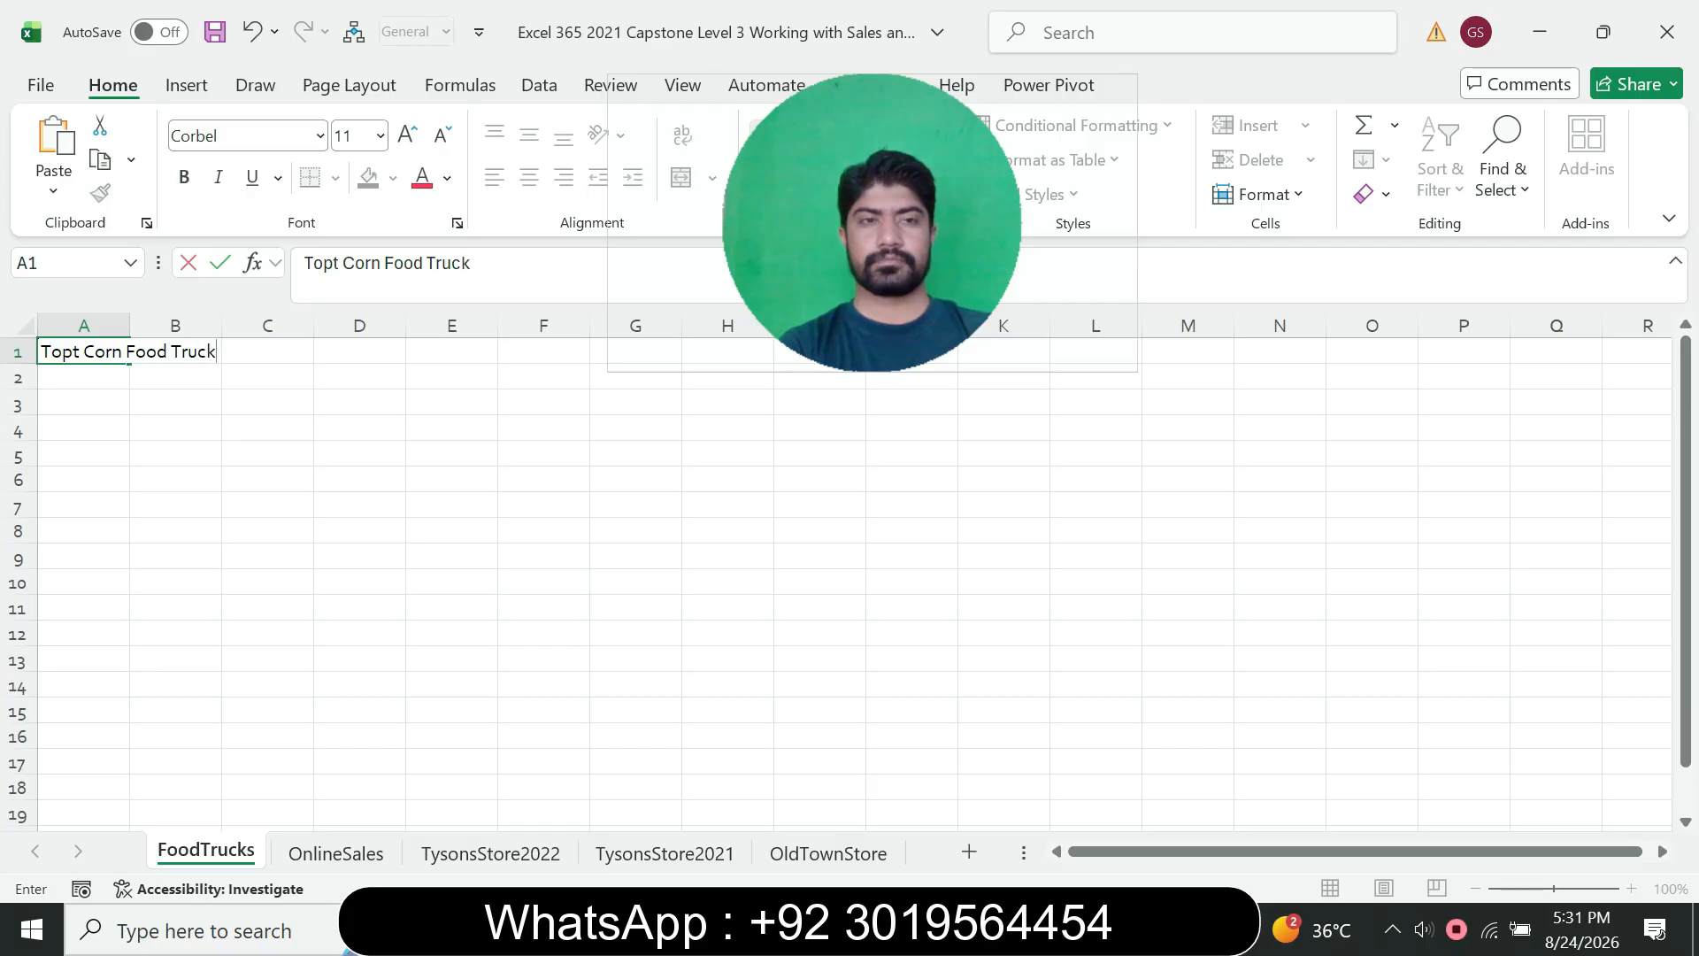
pyautogui.write(' S')
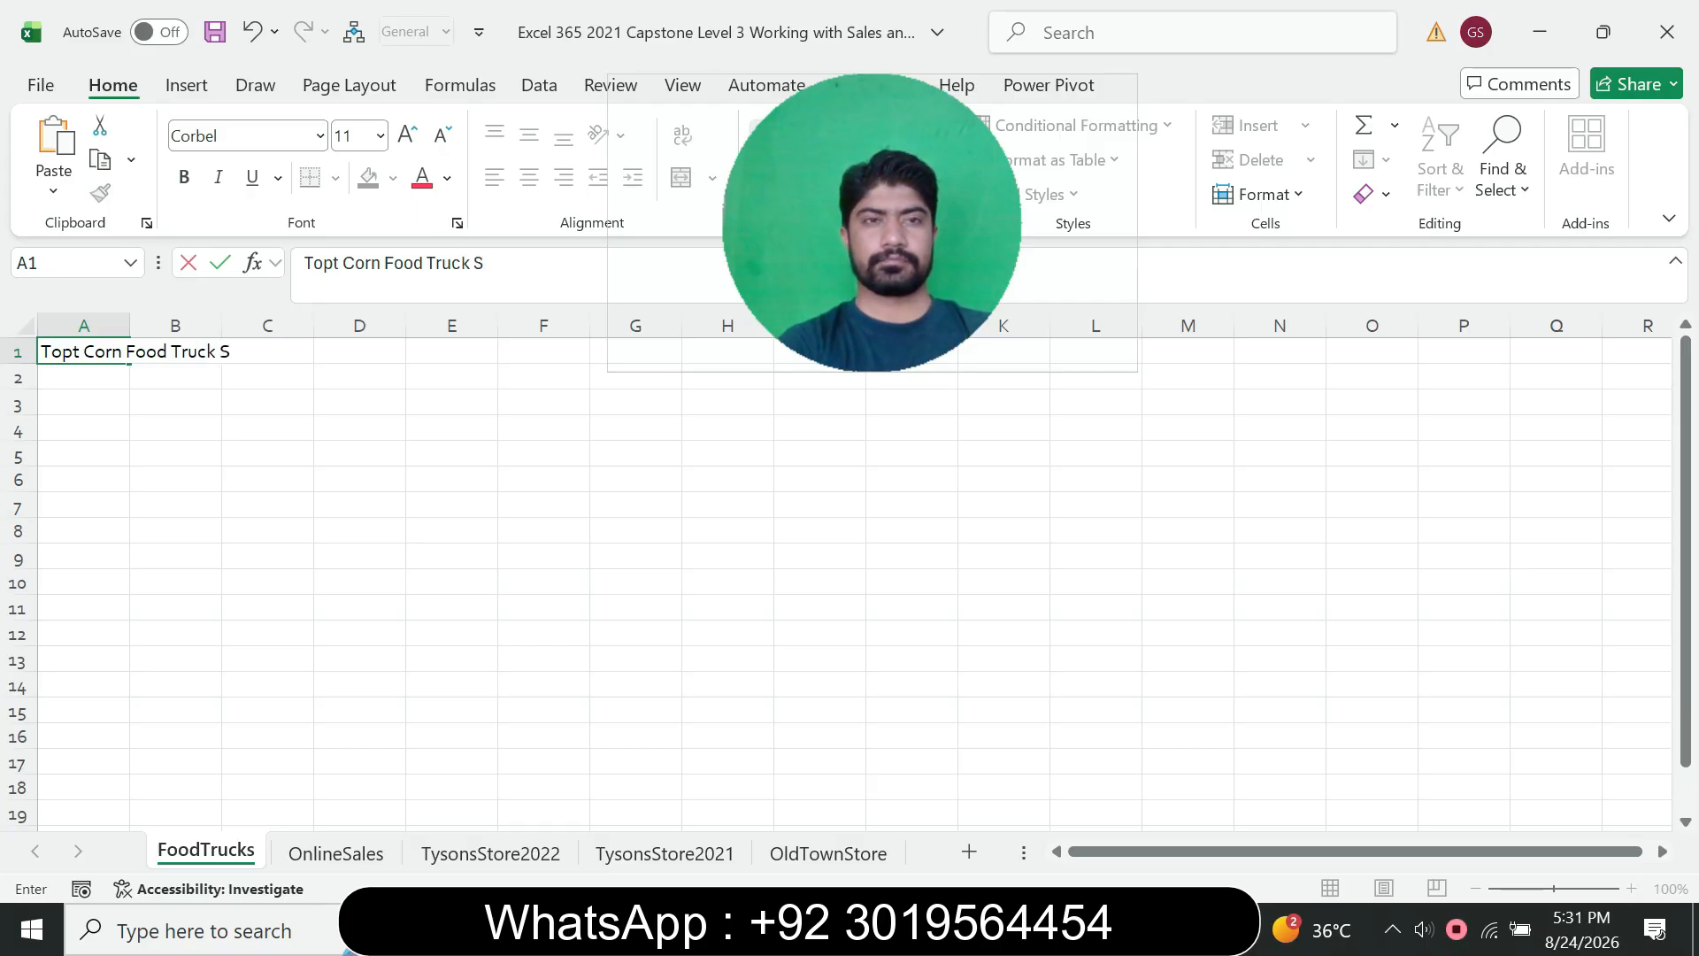
pyautogui.write('ales')
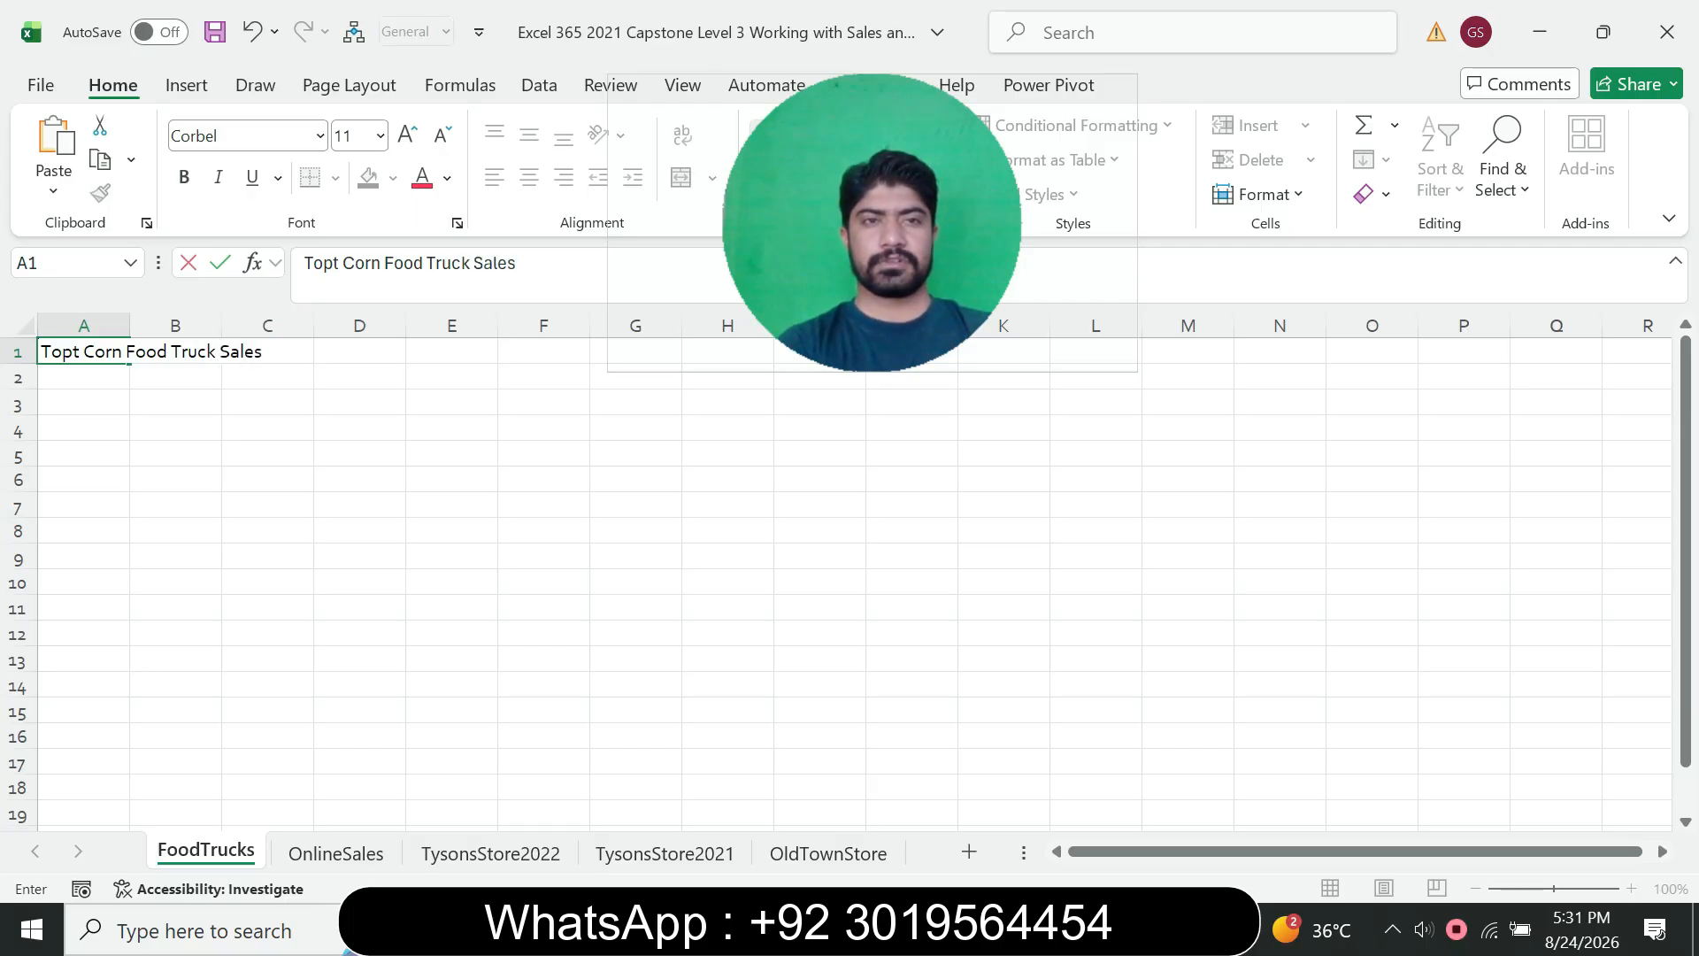
pyautogui.write(' (Aug')
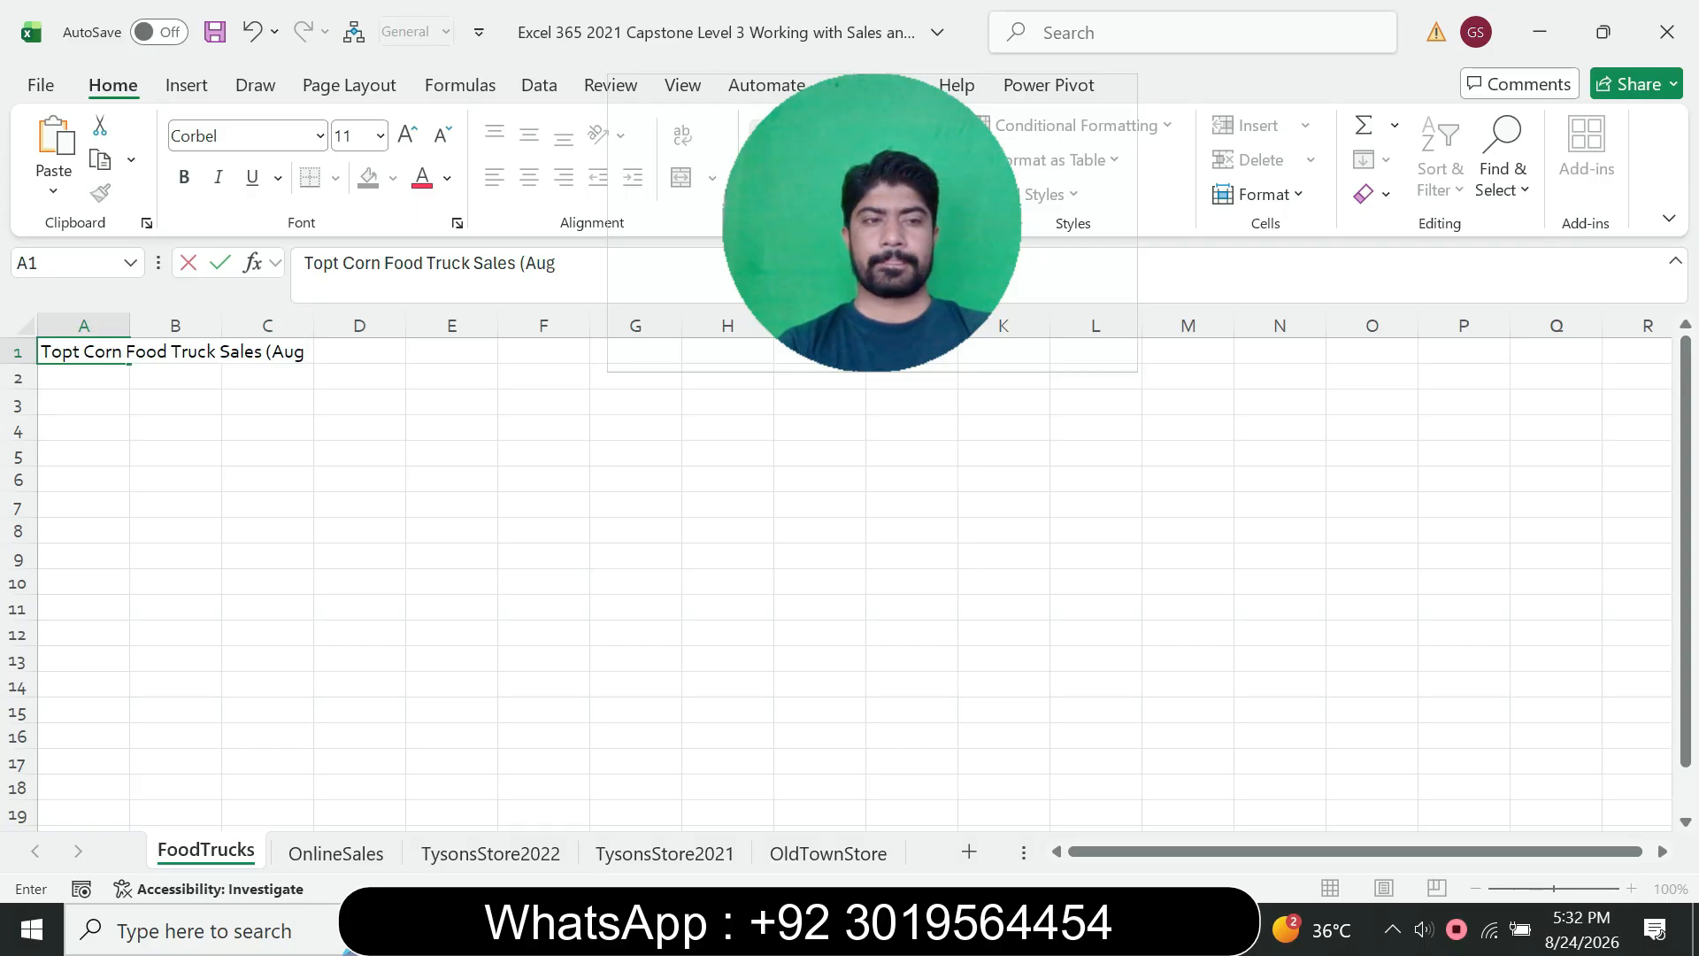
pyautogui.write(')')
pyautogui.press('Return')
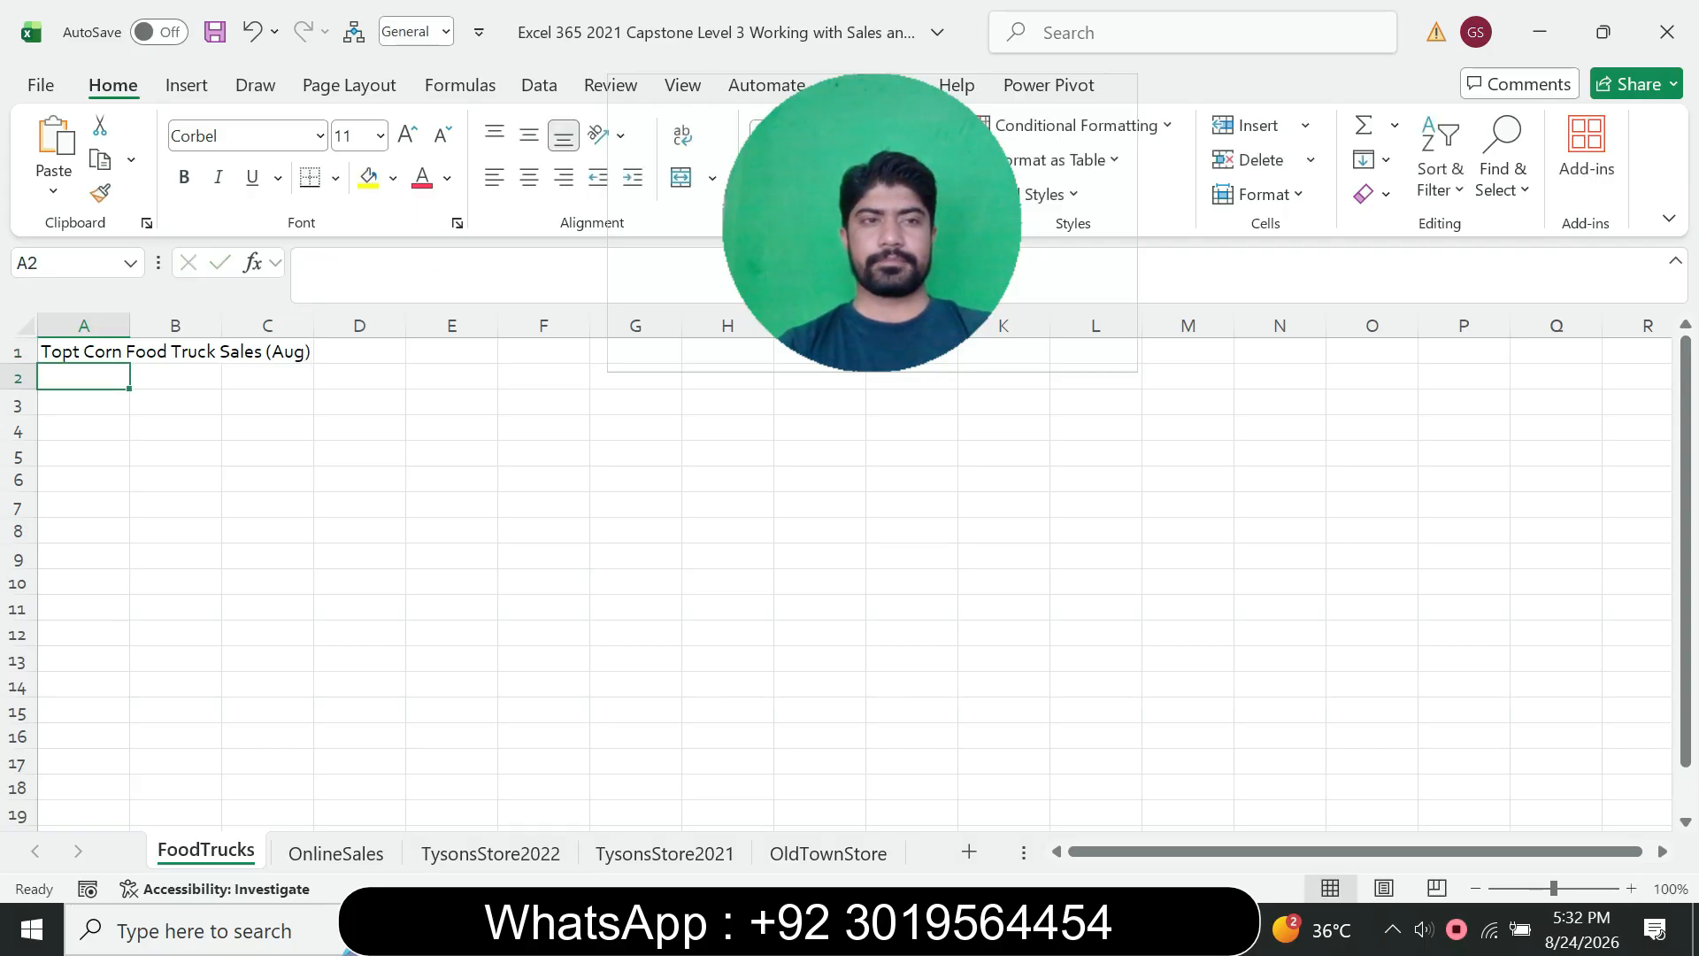
# - Check the step 6 data table in the PDF and enter "Truck Location" in cell B2 of the FoodTrucks worksheet in Excel
pyautogui.hotkey('alt', 'Tab')
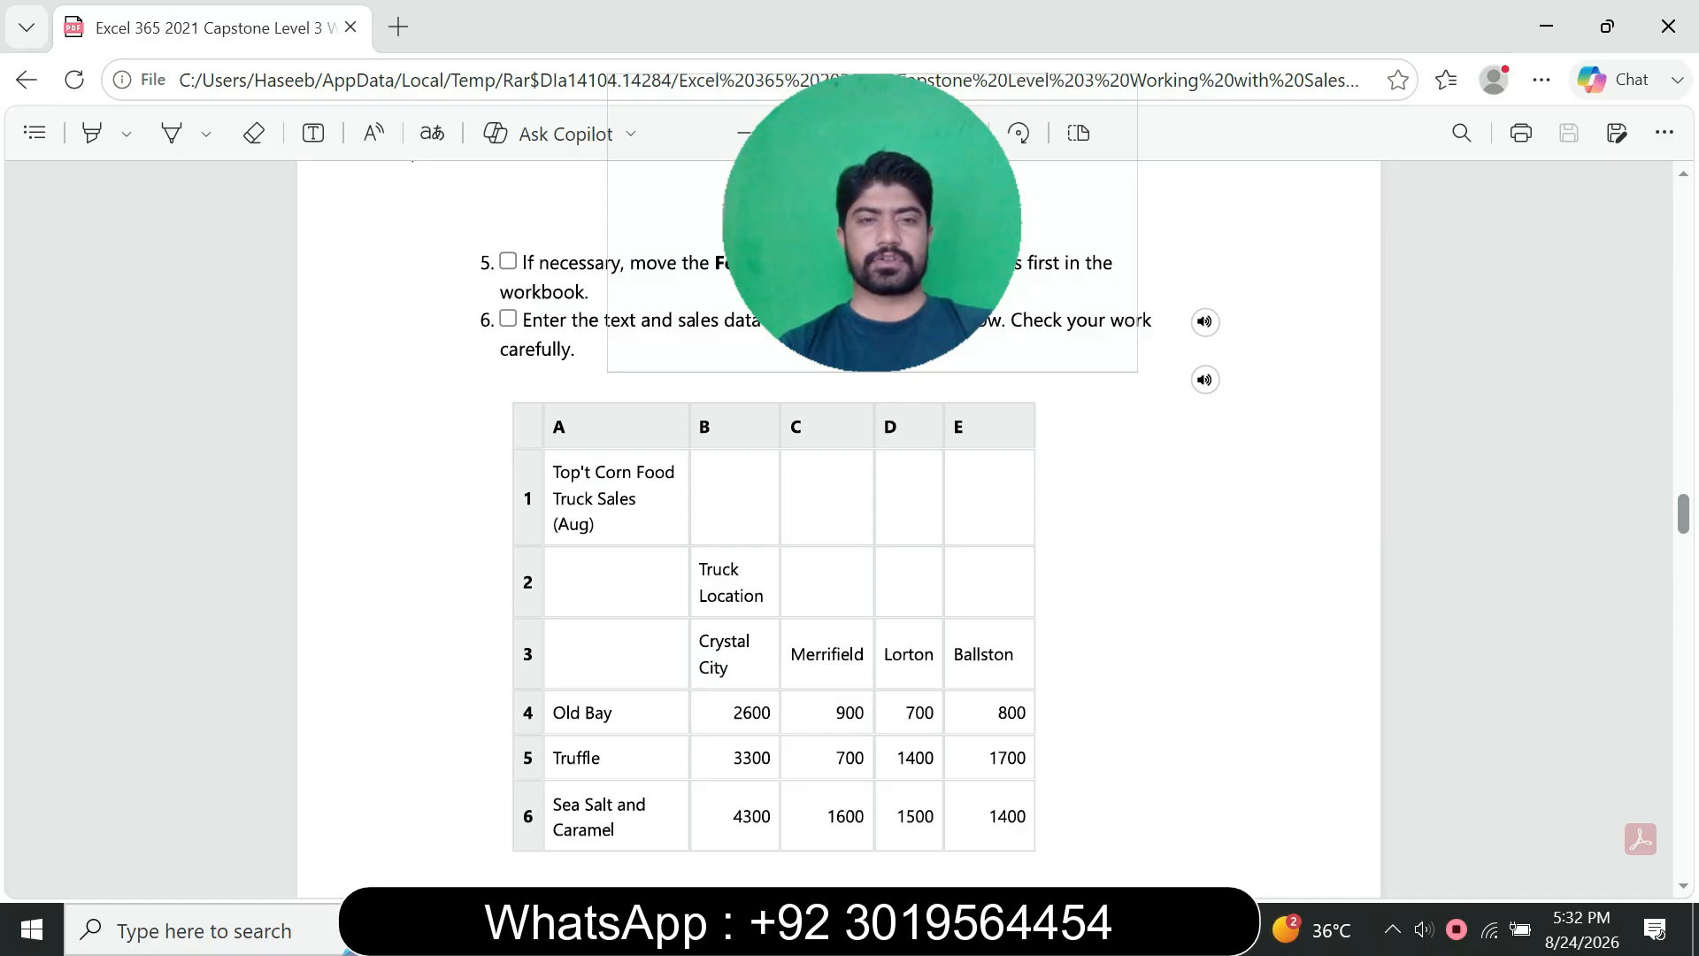
pyautogui.hotkey('alt', 'Tab')
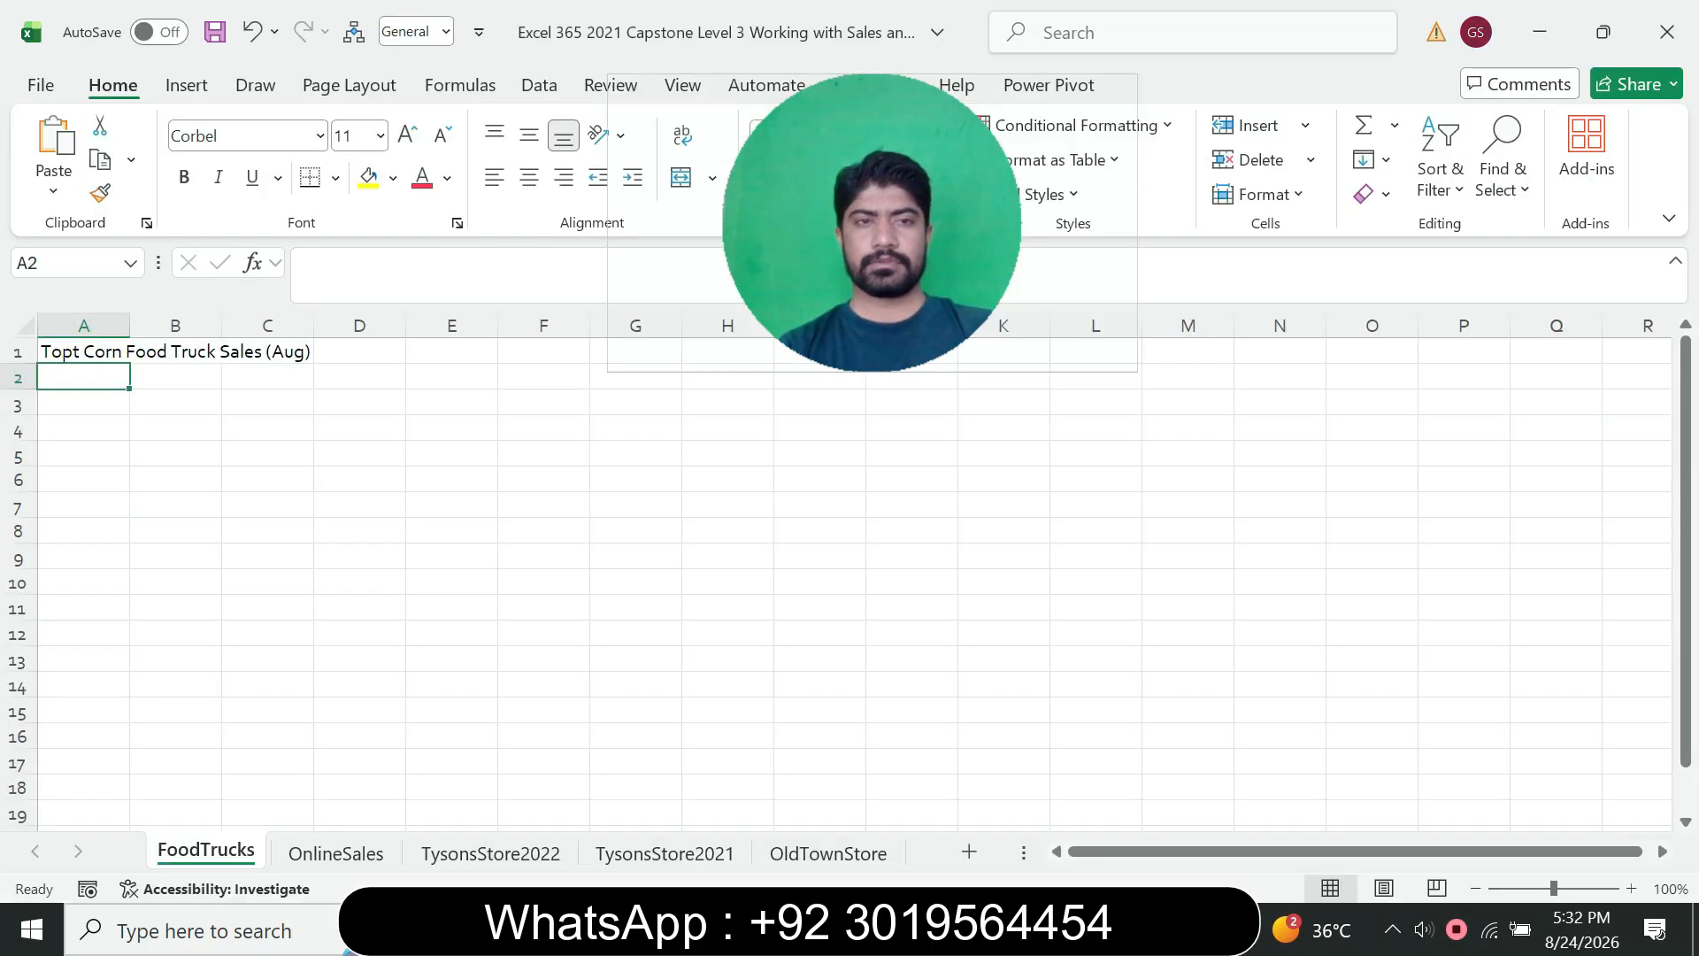
pyautogui.press('Right')
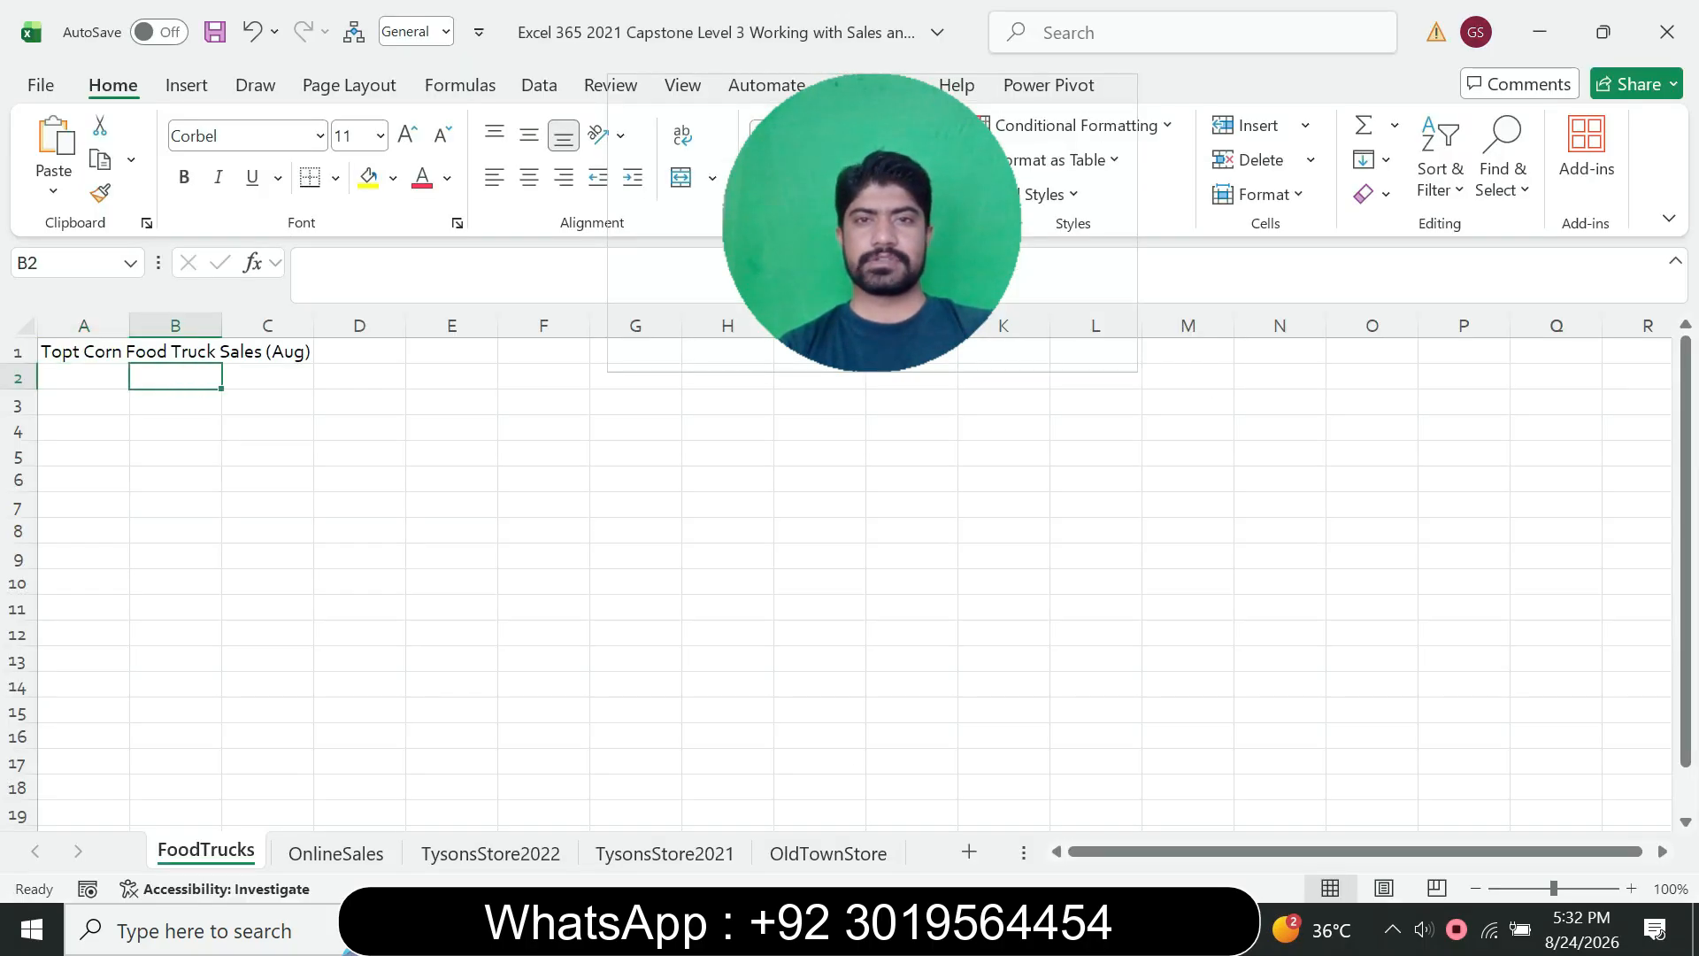
pyautogui.hotkey('alt', 'Tab')
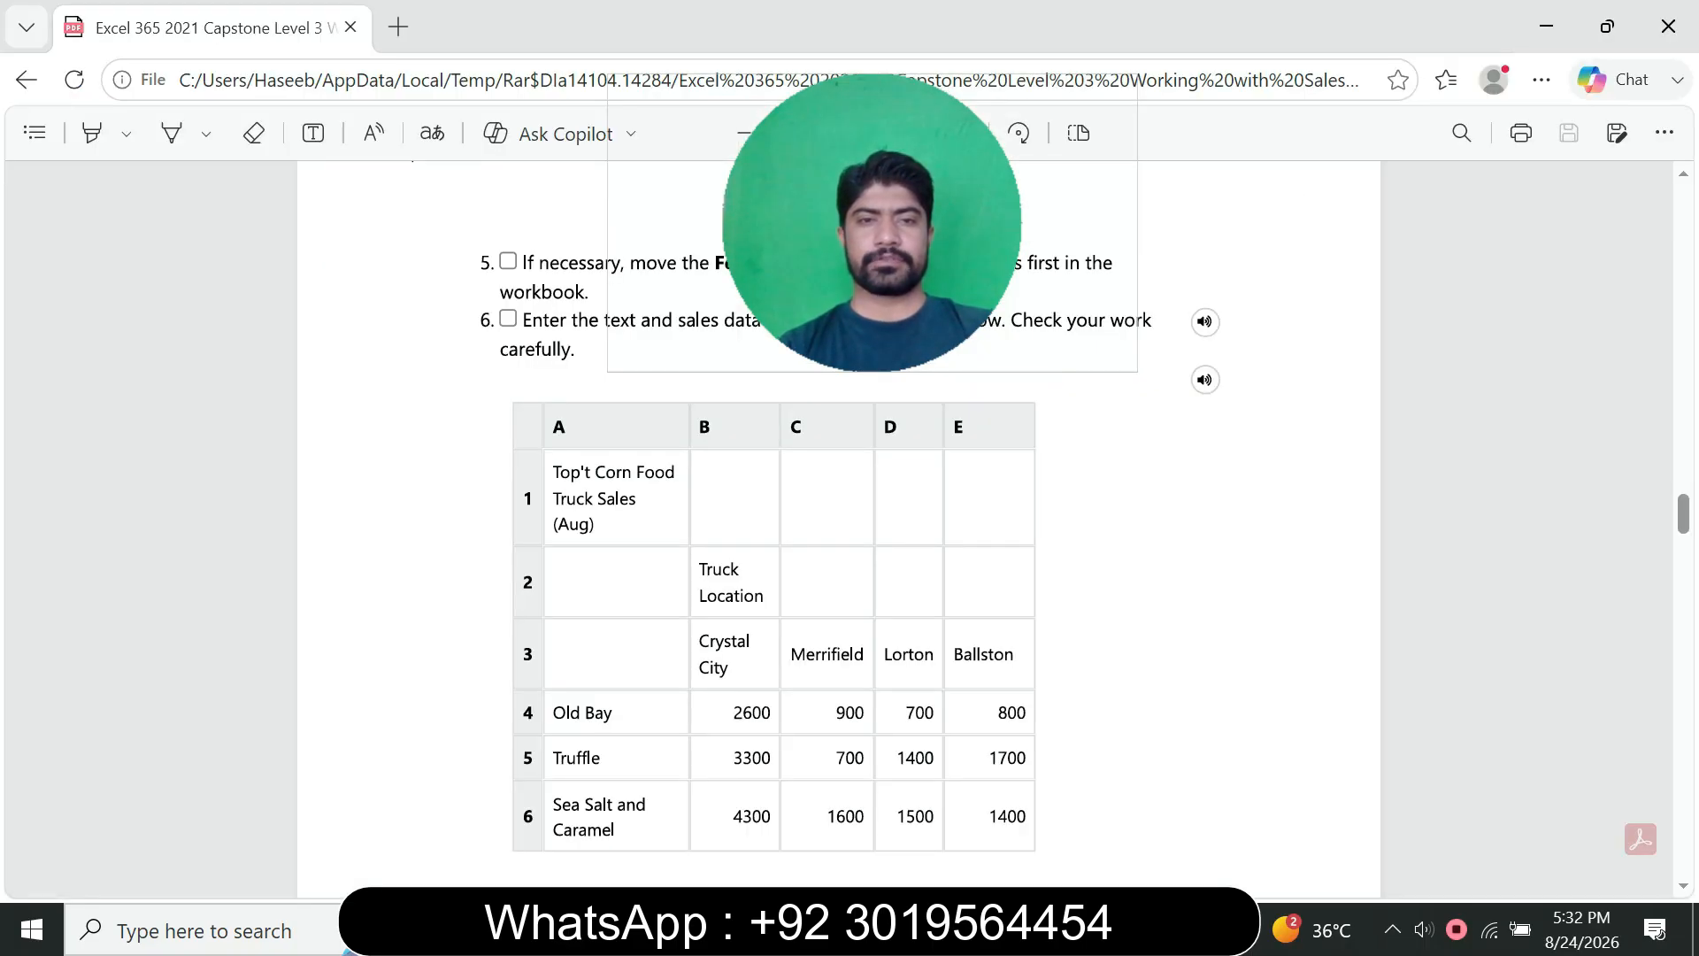
pyautogui.hotkey('alt', 'Tab')
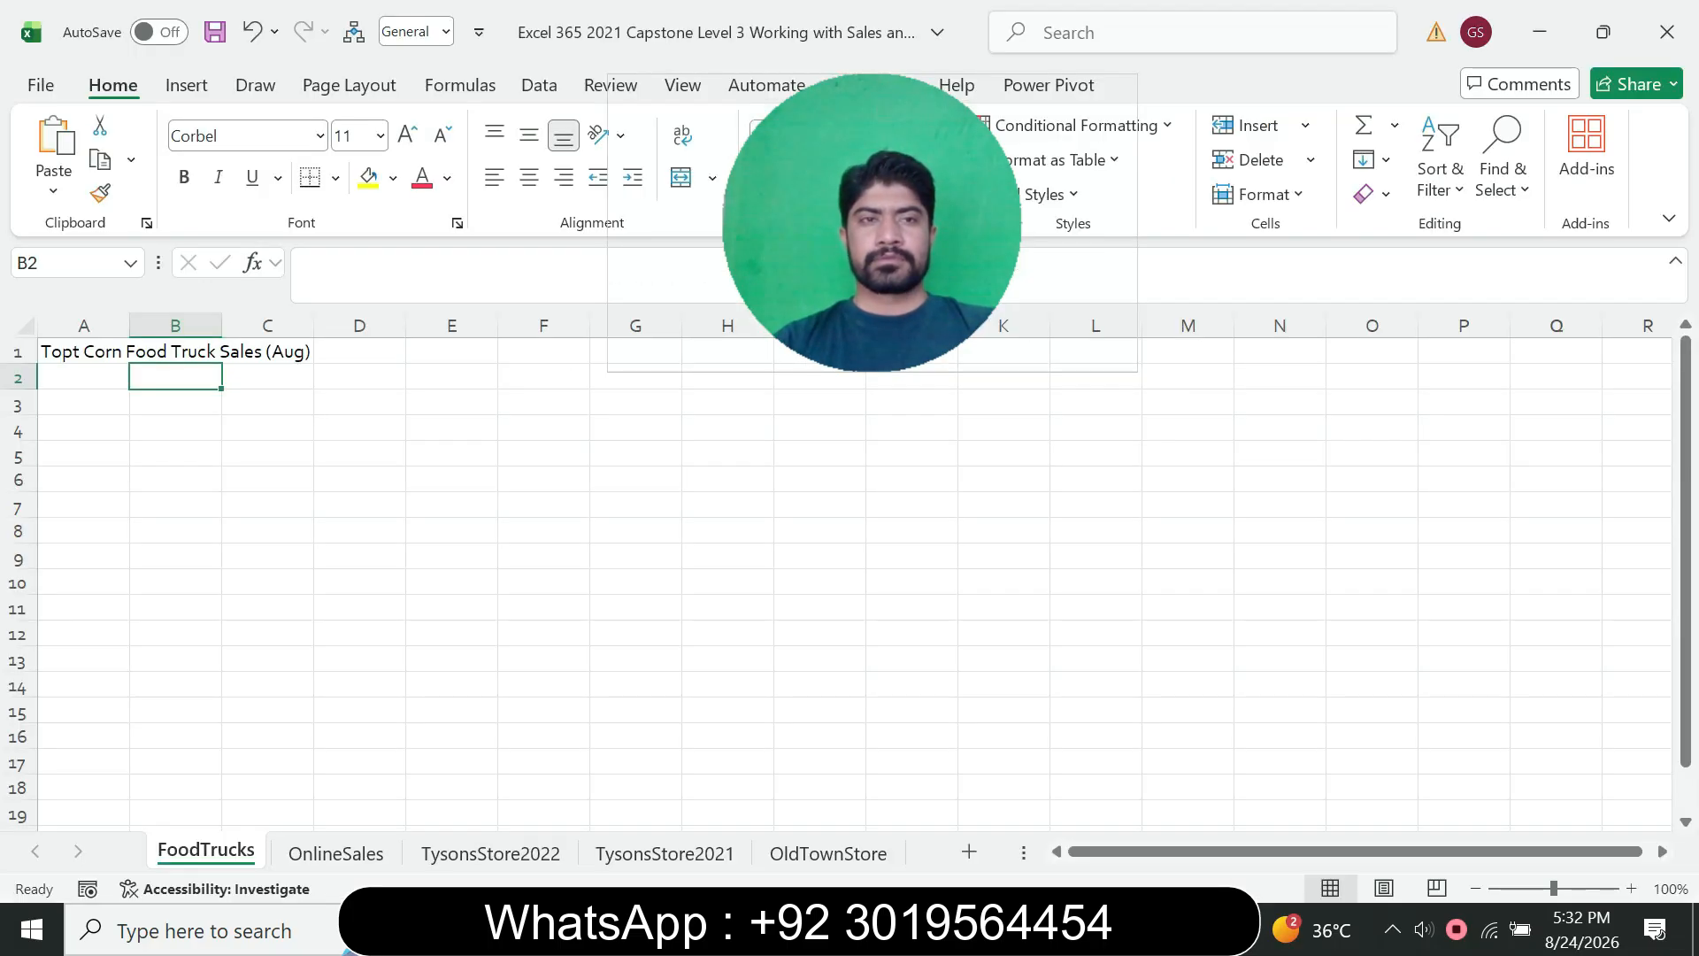
pyautogui.write('T')
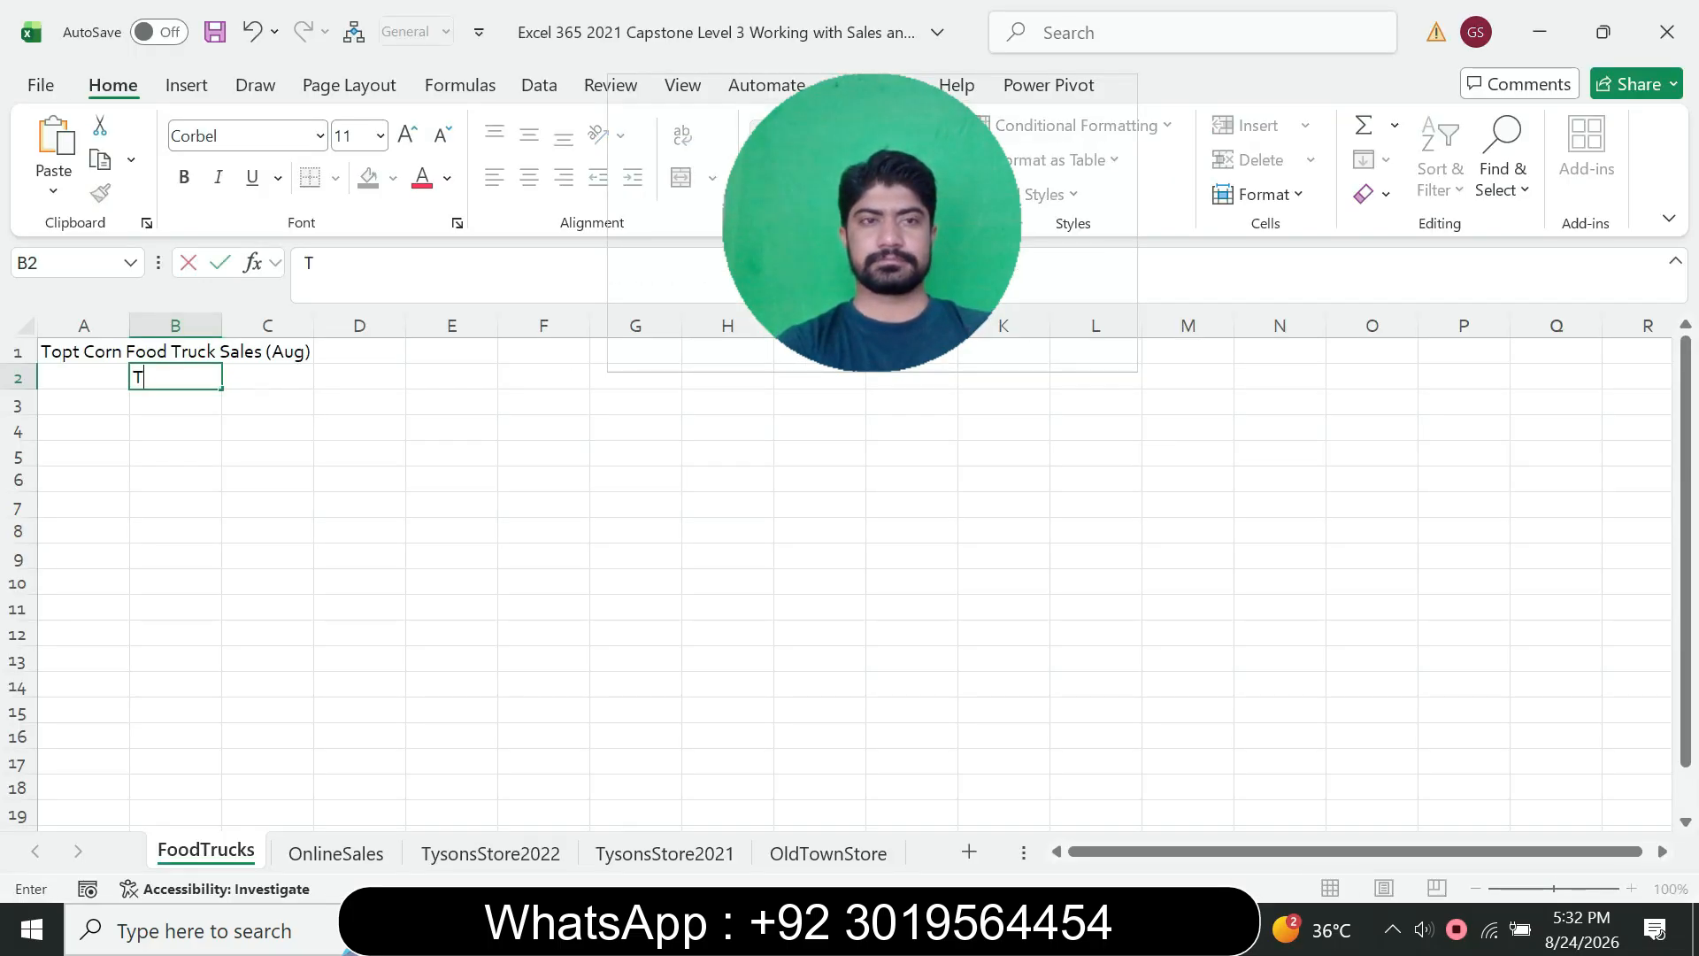
pyautogui.write('ruck')
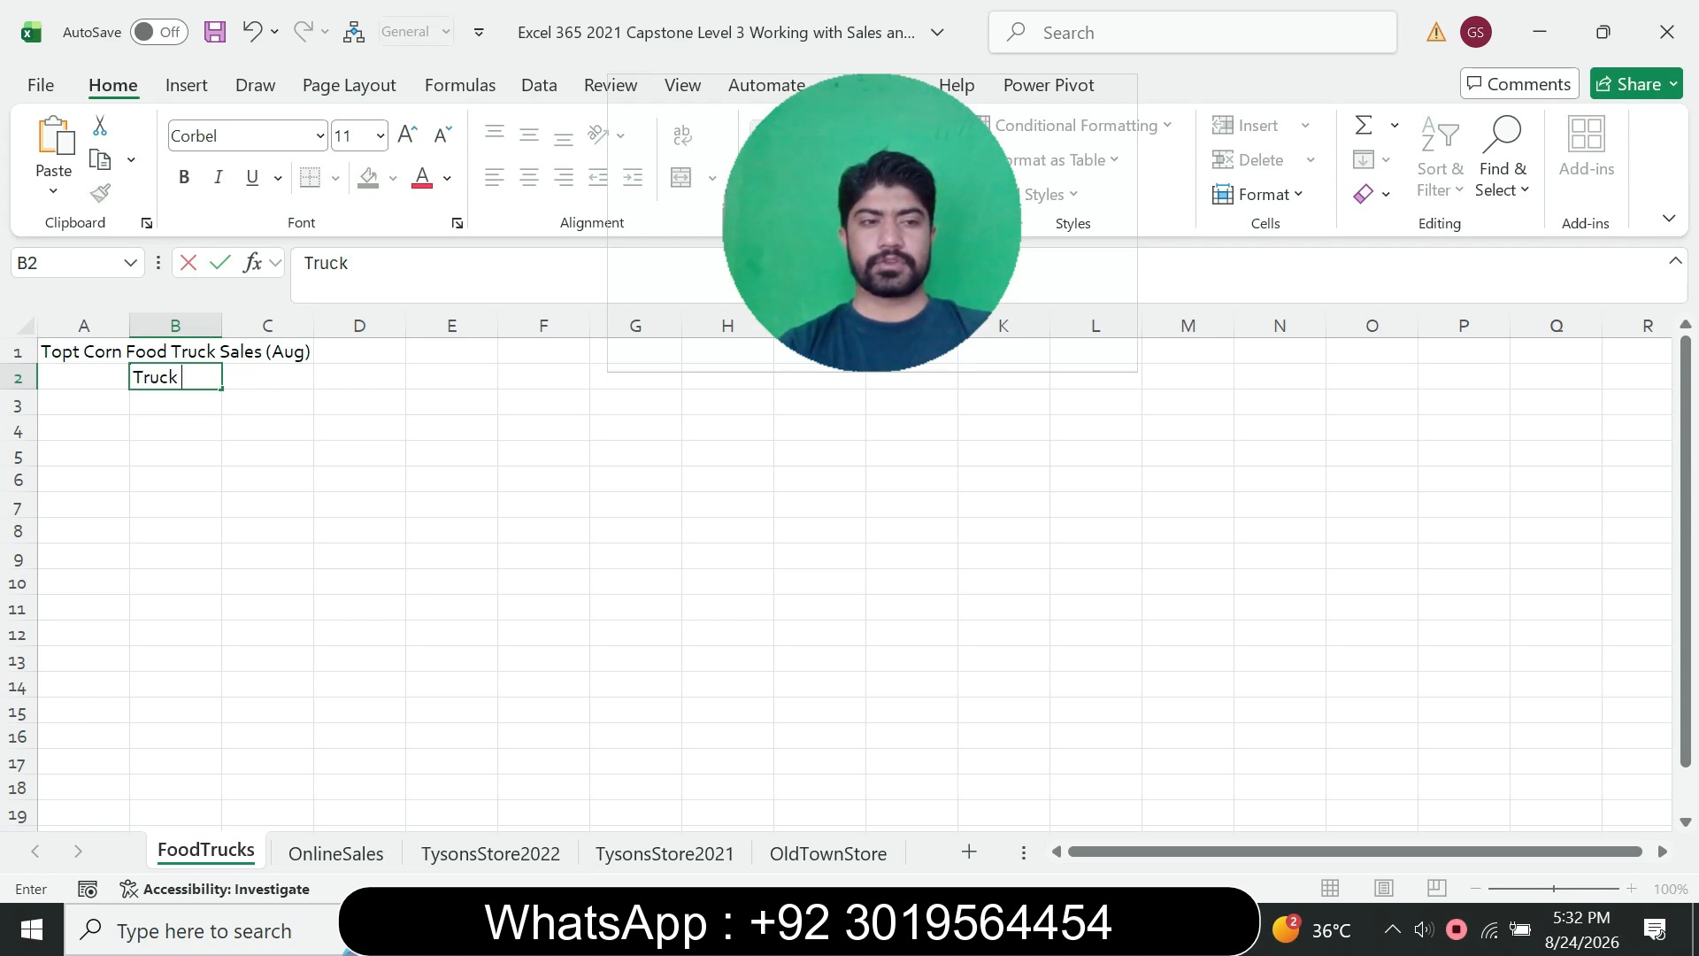
pyautogui.write(' Loca')
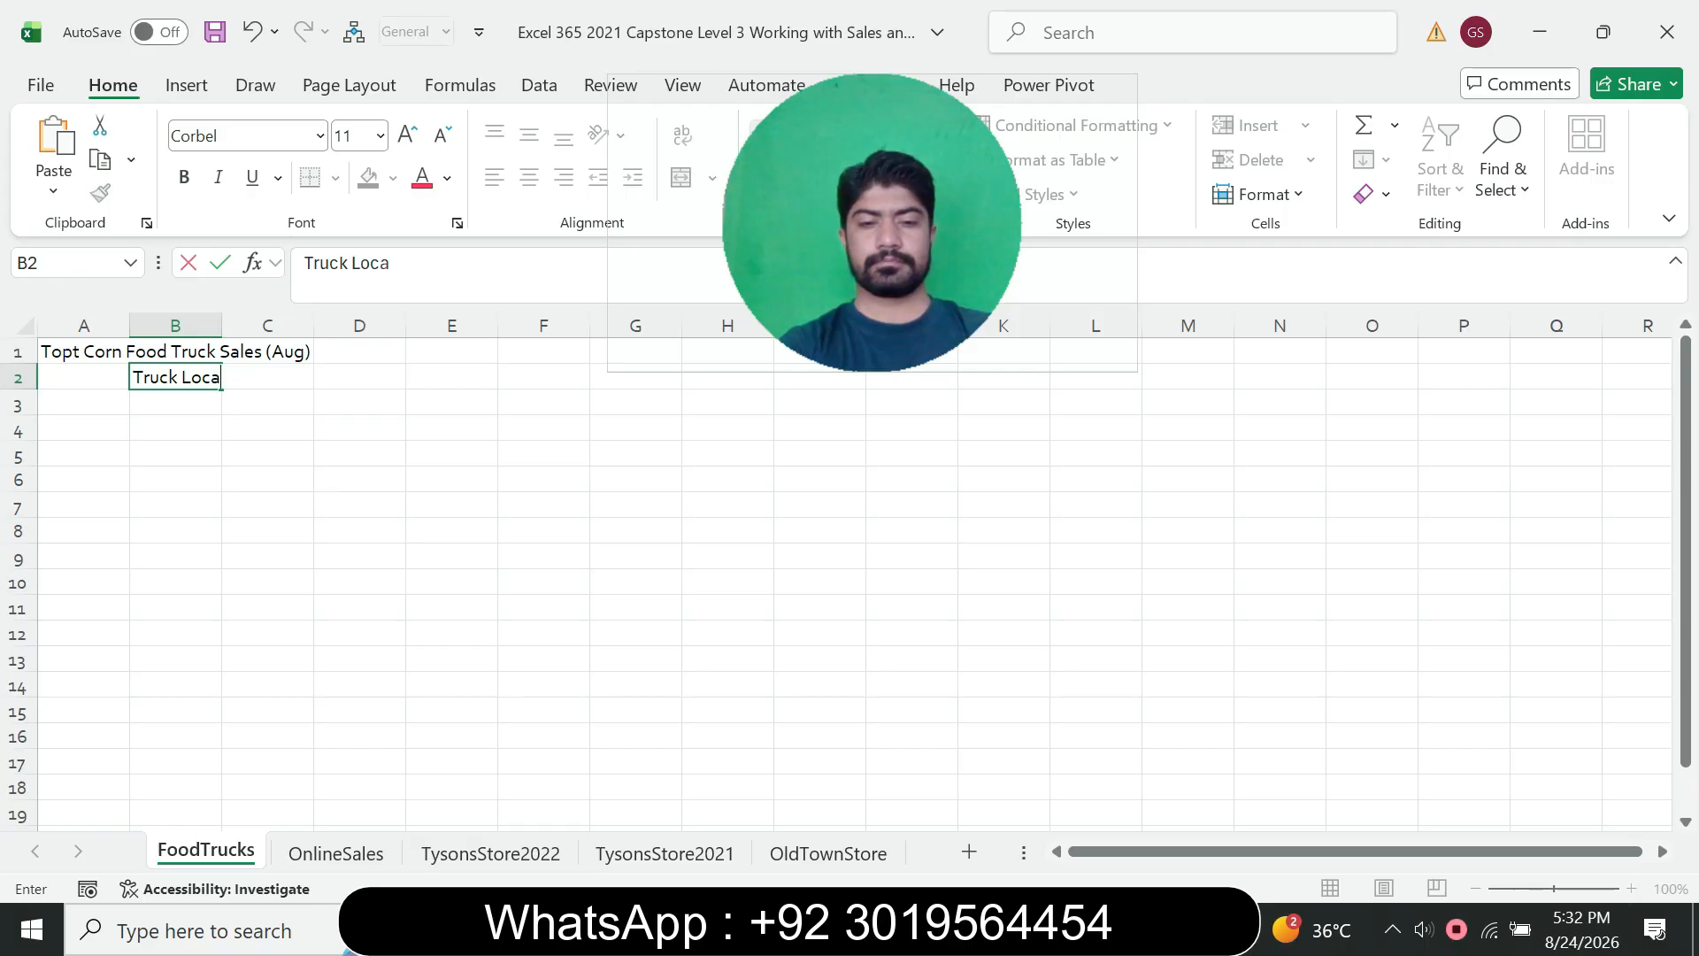
pyautogui.write('tion')
pyautogui.press('Return')
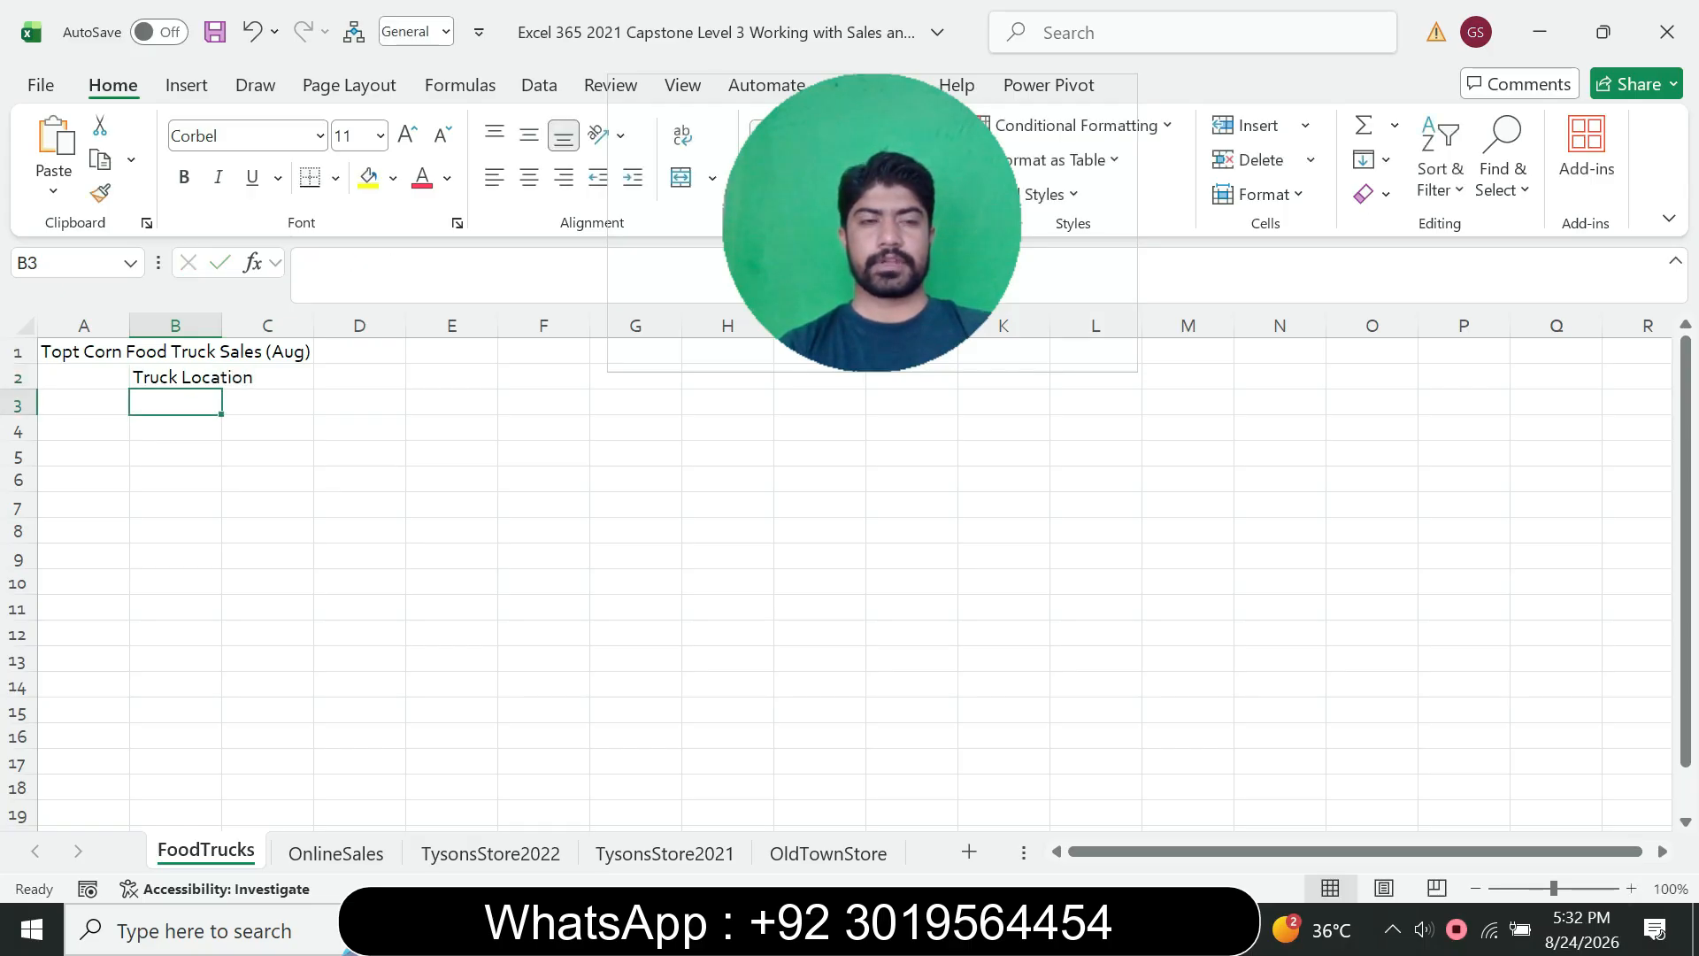
# - Consult row 3 of the PDF table and enter the location heading "Crystal City" in cell B3 of FoodTrucks
pyautogui.hotkey('alt', 'Tab')
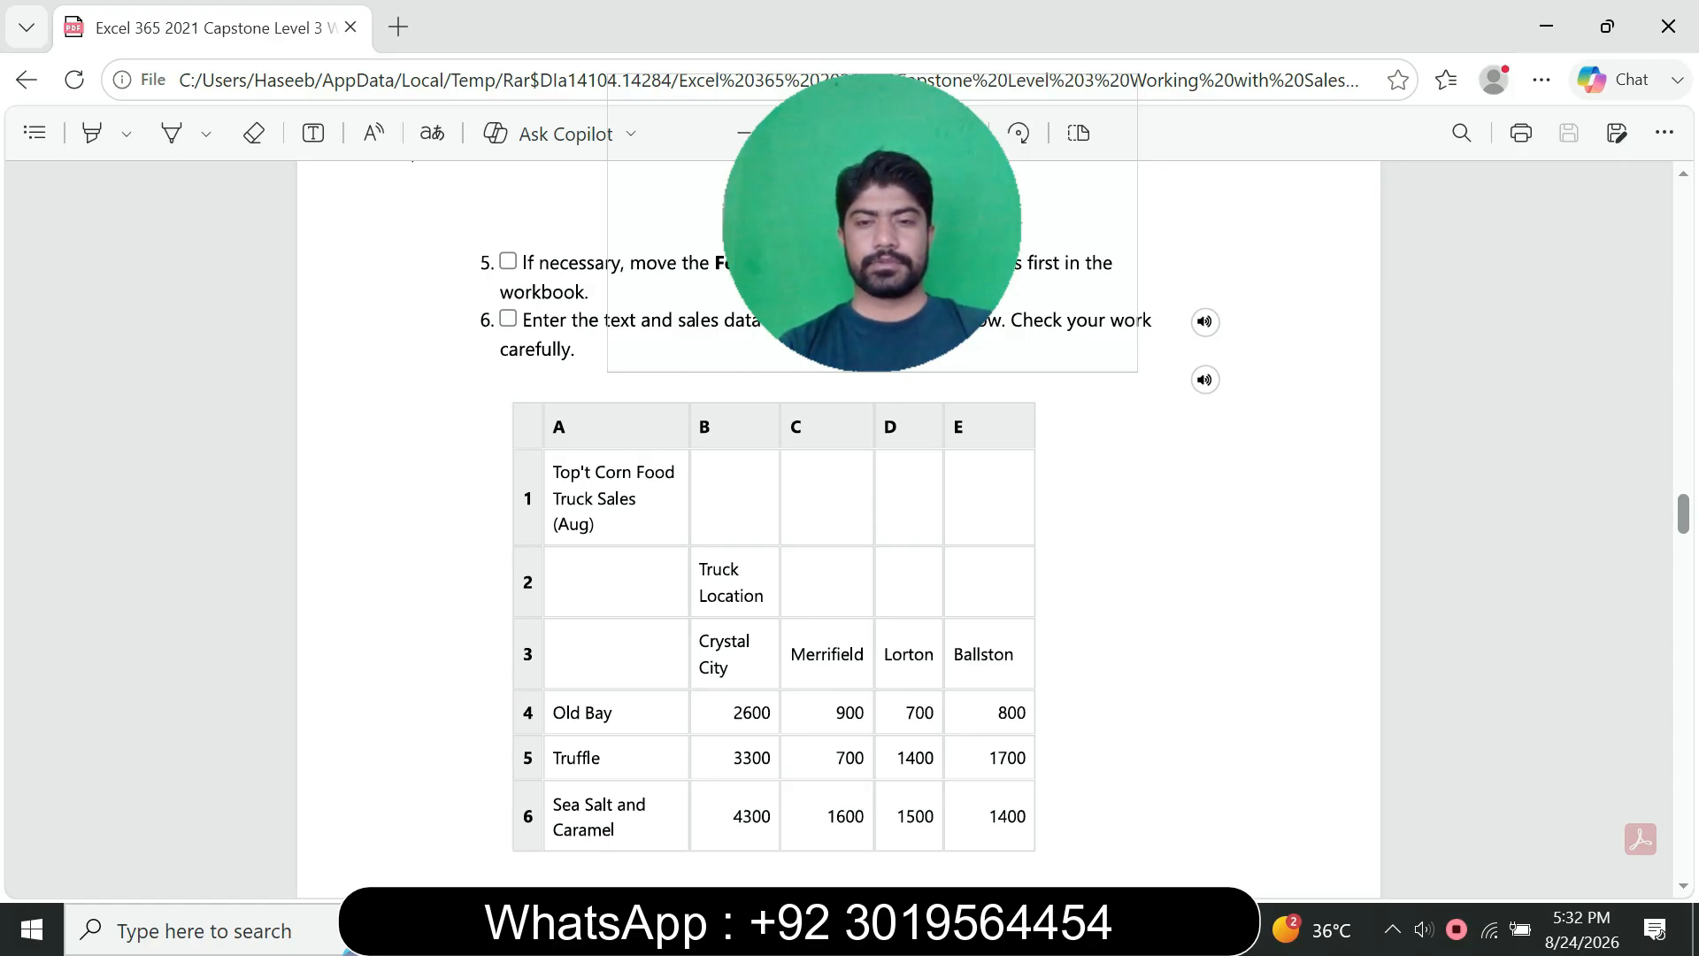
pyautogui.click(1077, 929)
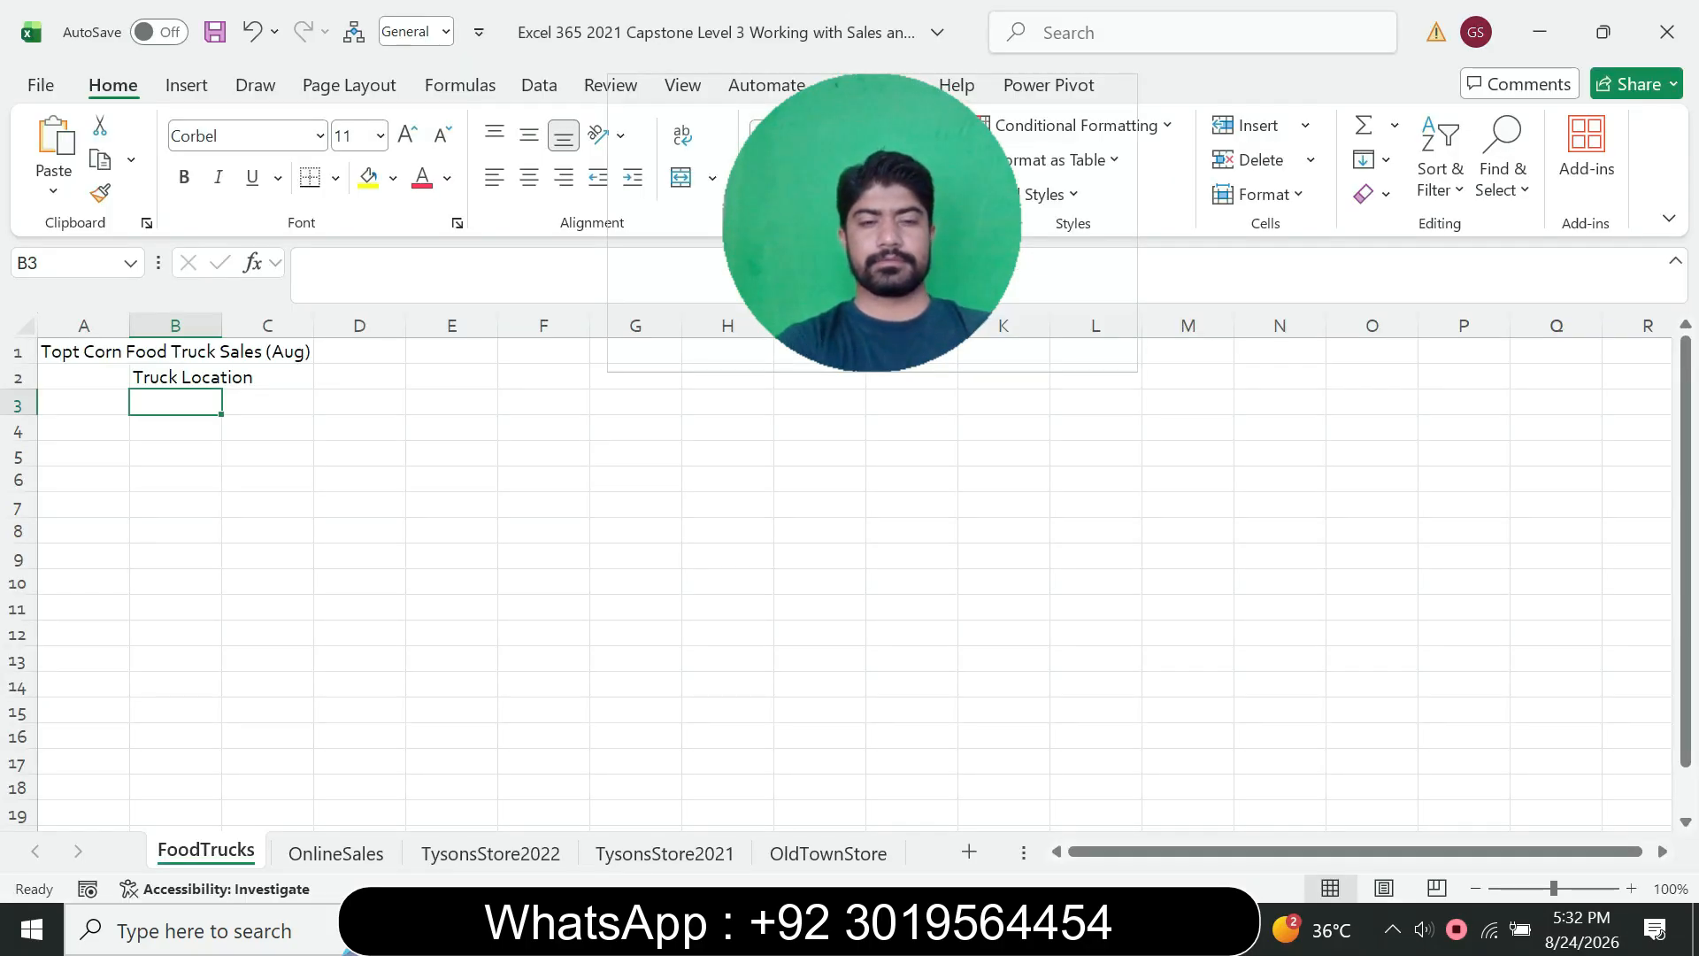
pyautogui.write('Cr')
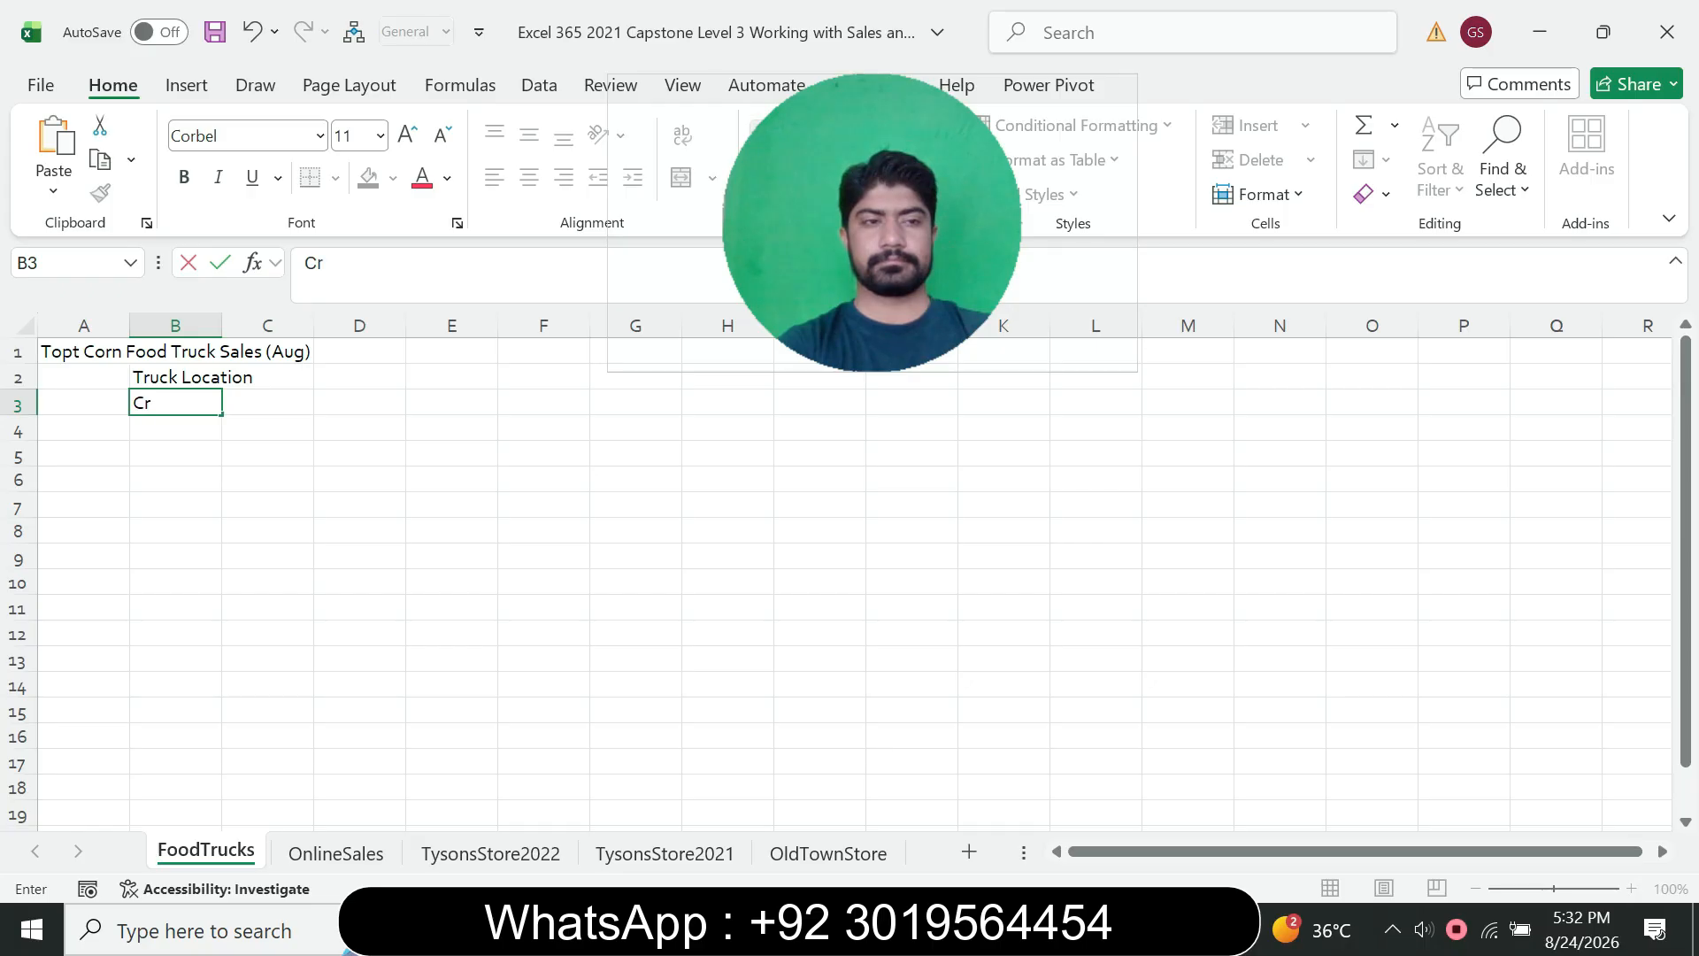
pyautogui.write('ystal City')
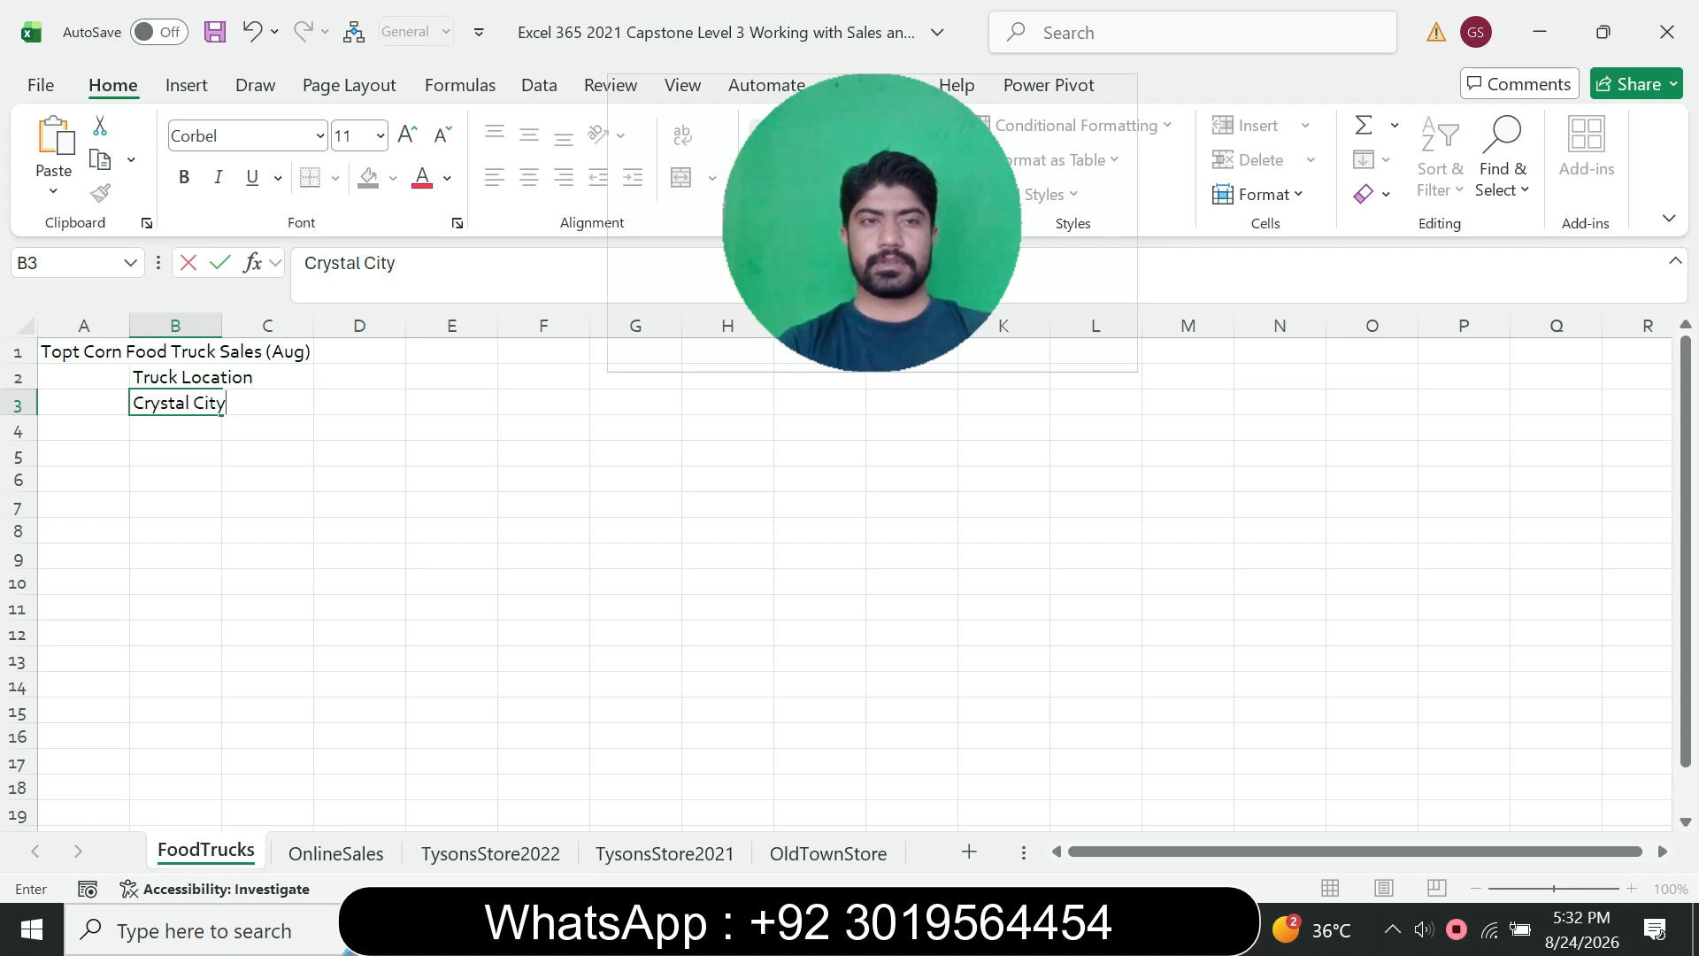
pyautogui.press('Return')
# - Look up the second location in the PDF table and enter "Merrifield" in cell C3 of FoodTrucks
pyautogui.hotkey('alt', 'Tab')
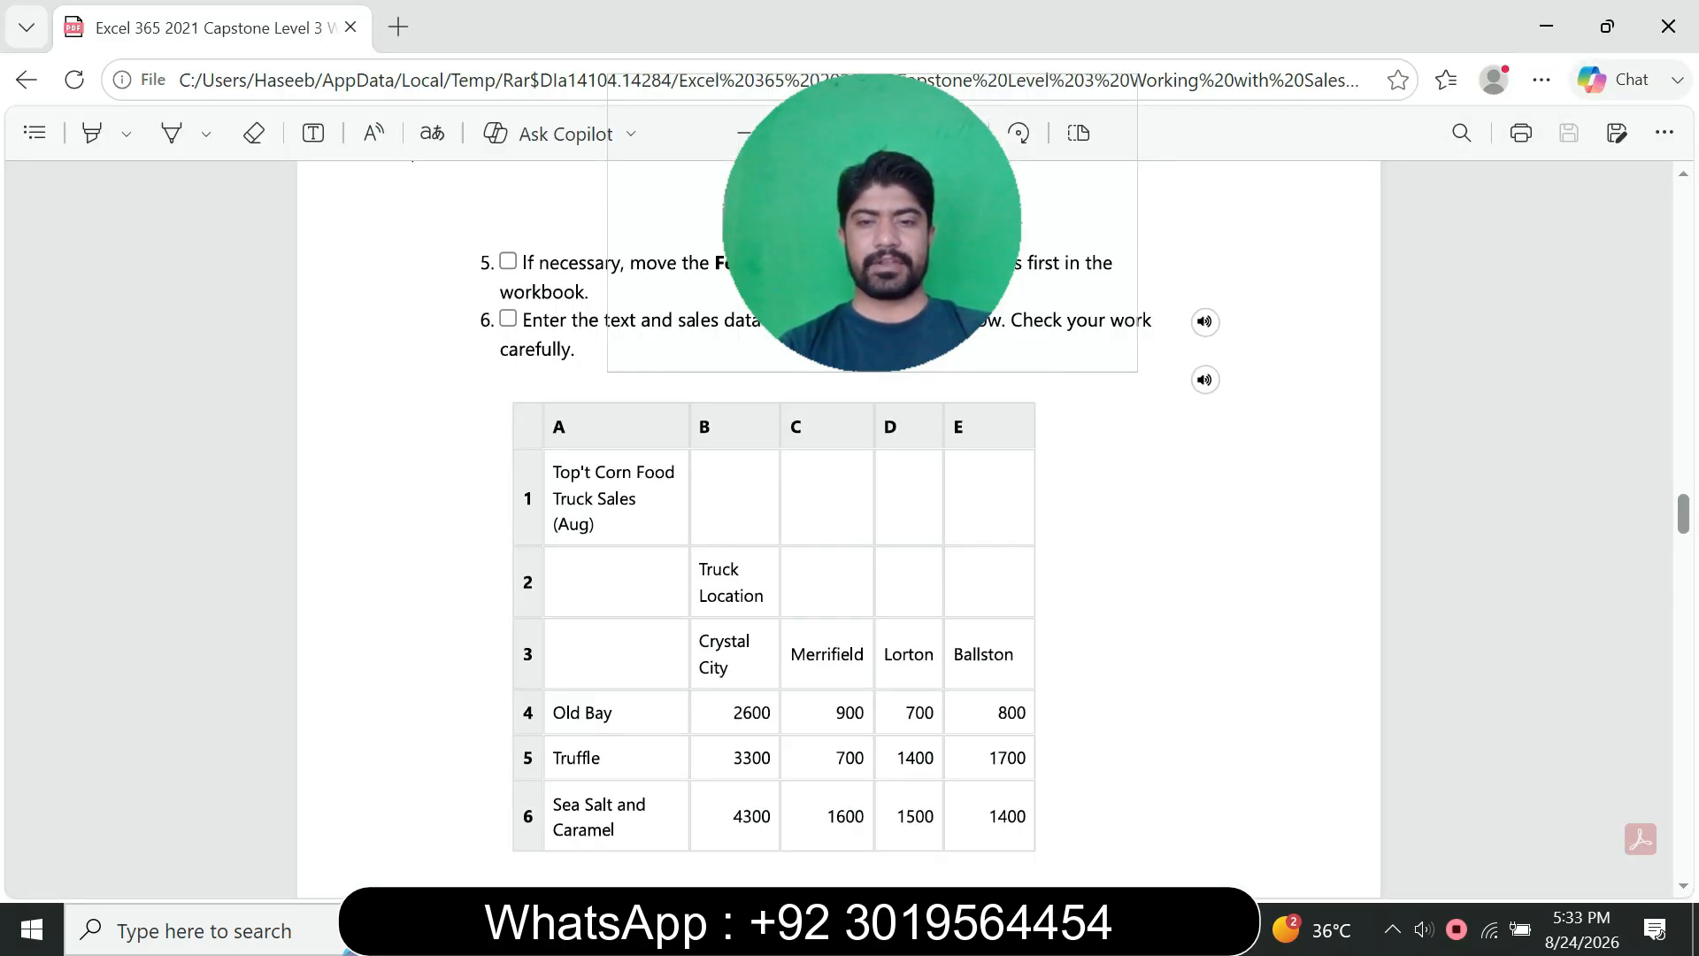
pyautogui.hotkey('alt', 'Tab')
pyautogui.click(268, 403)
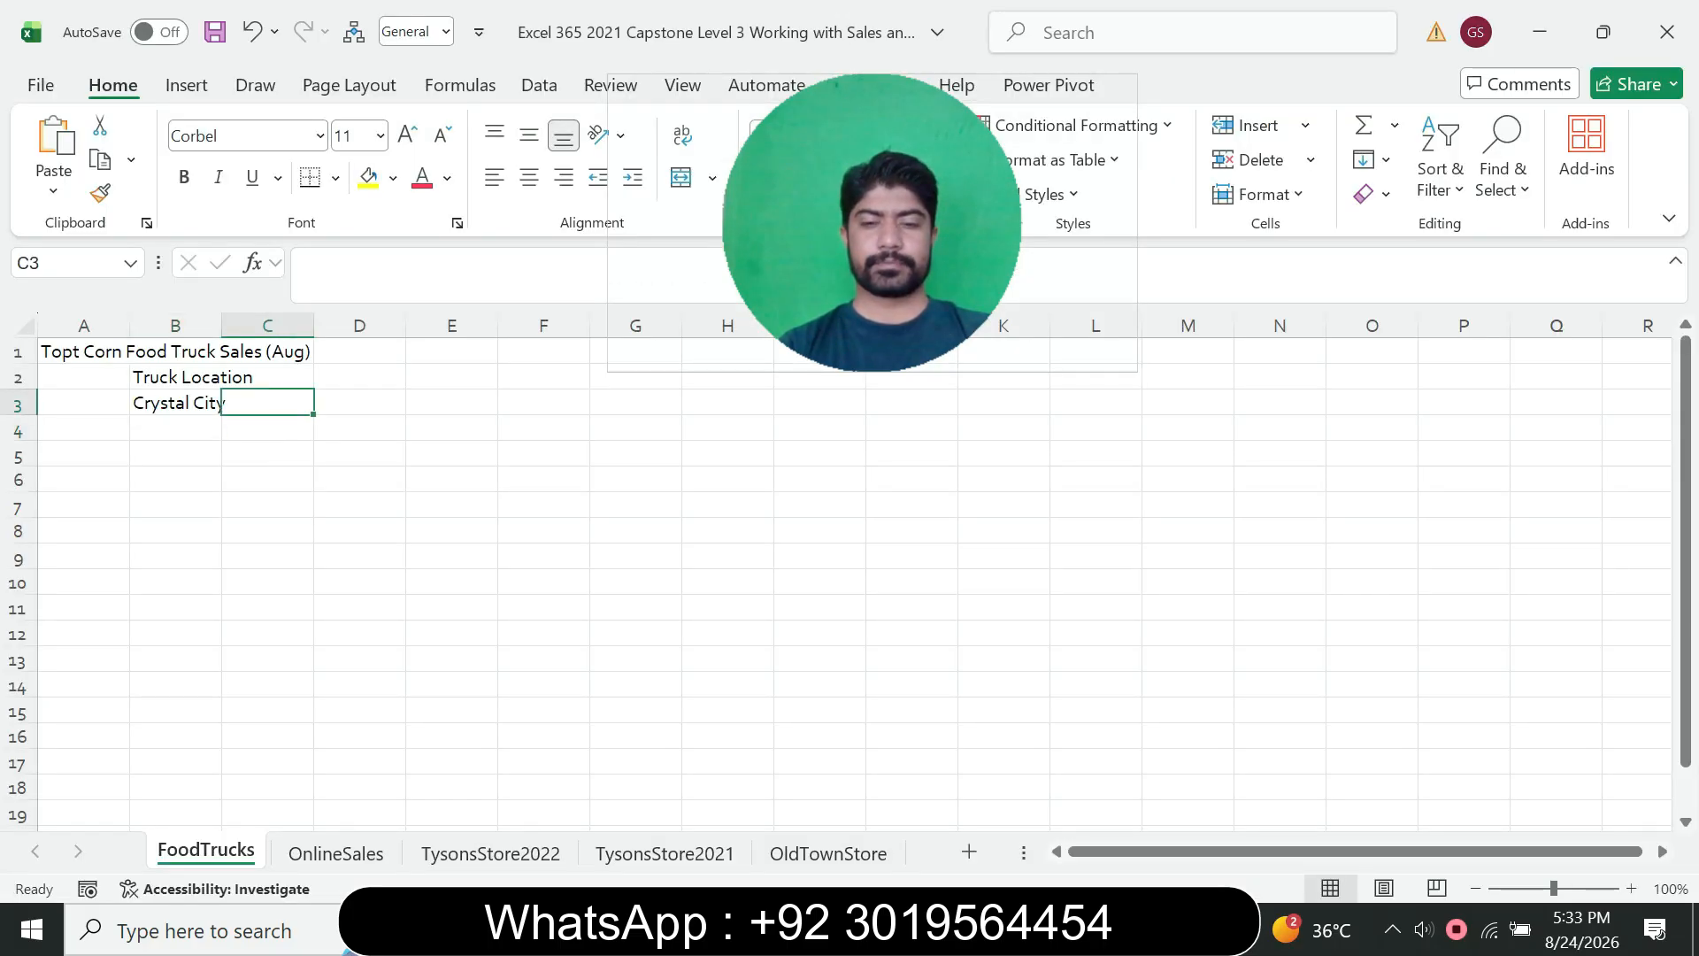
pyautogui.write('Me')
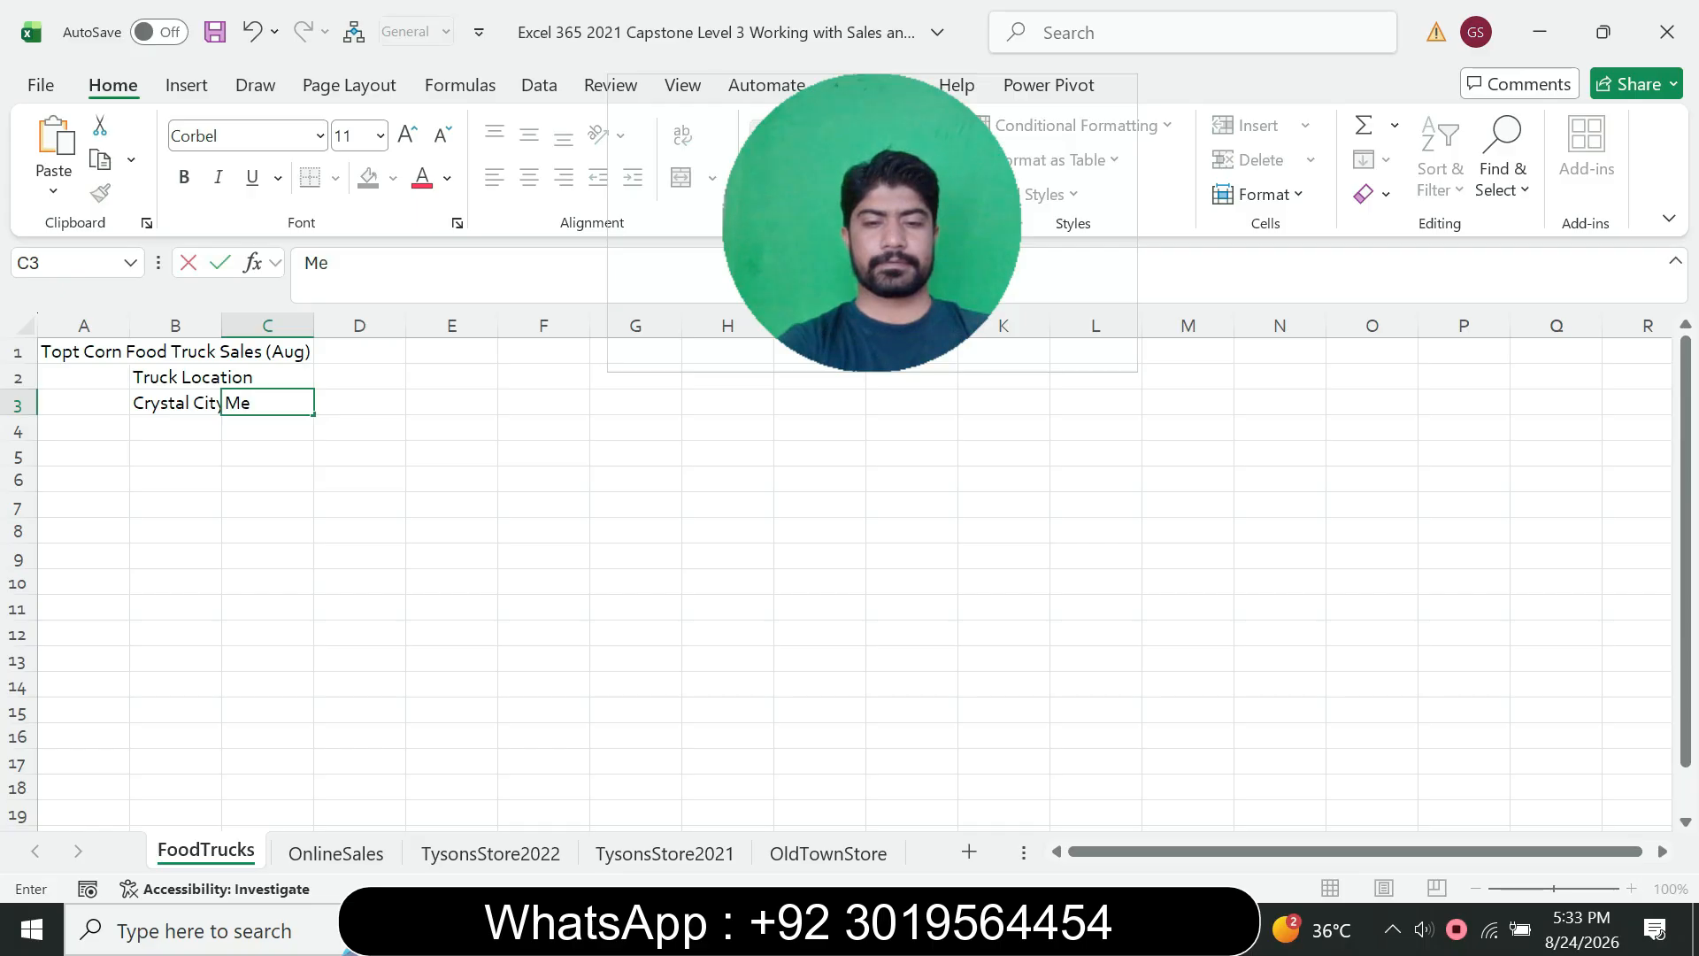
pyautogui.write('rr')
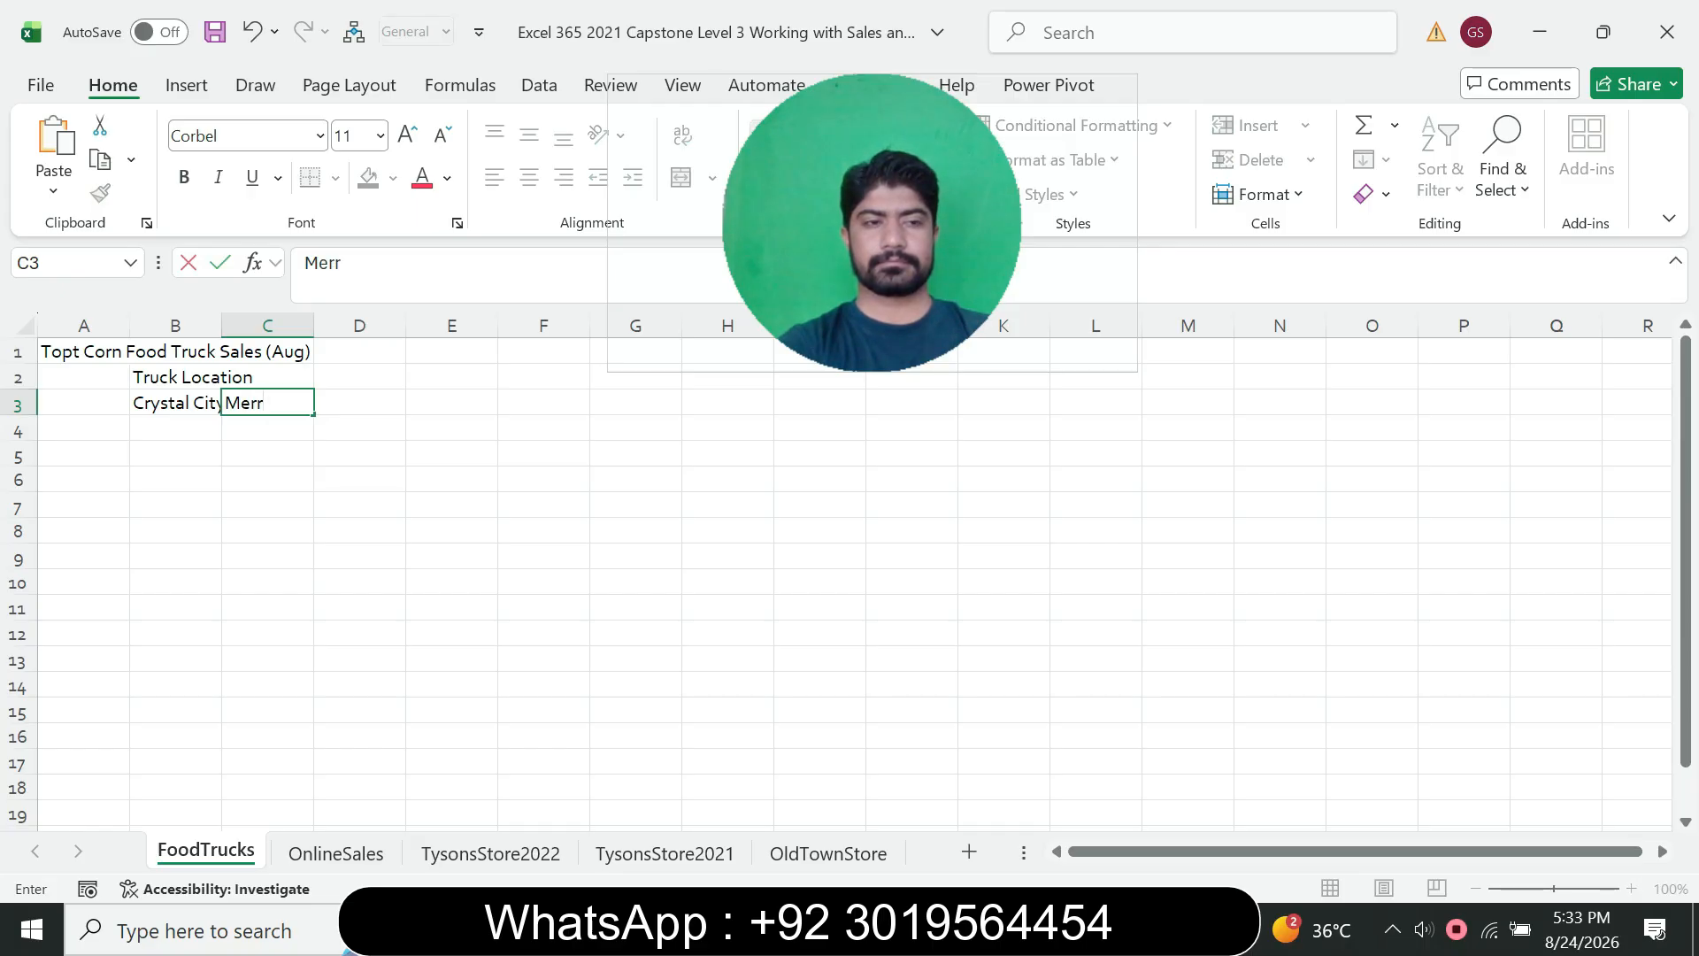
pyautogui.write('i')
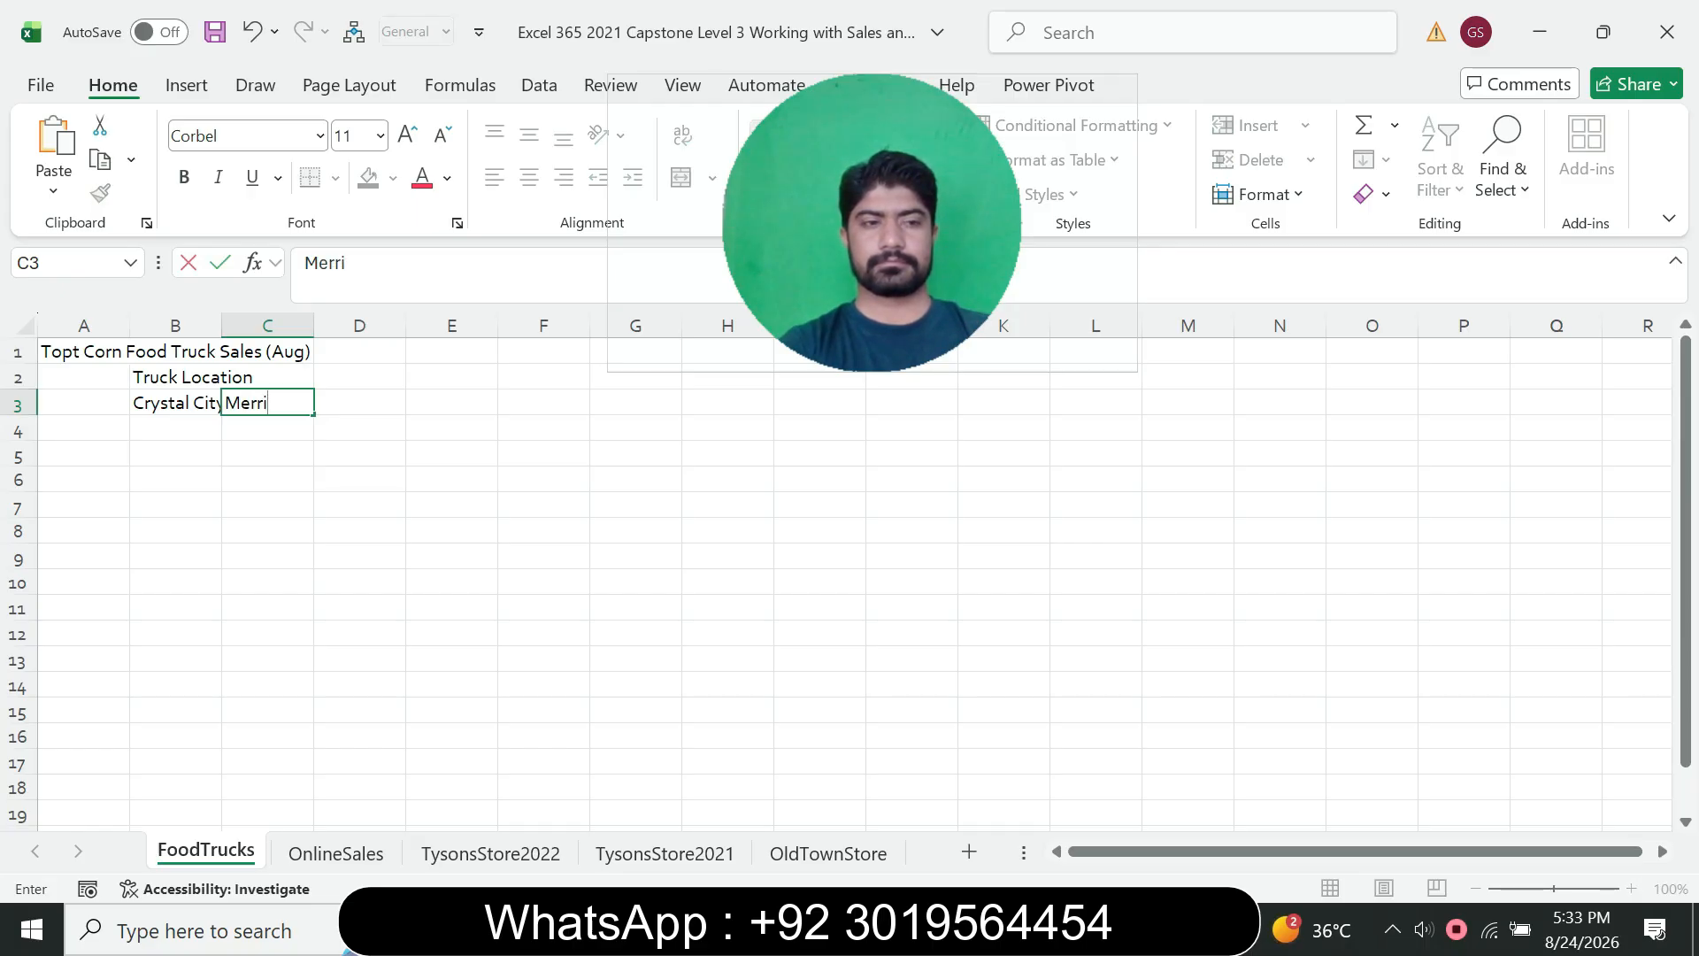
pyautogui.write('field')
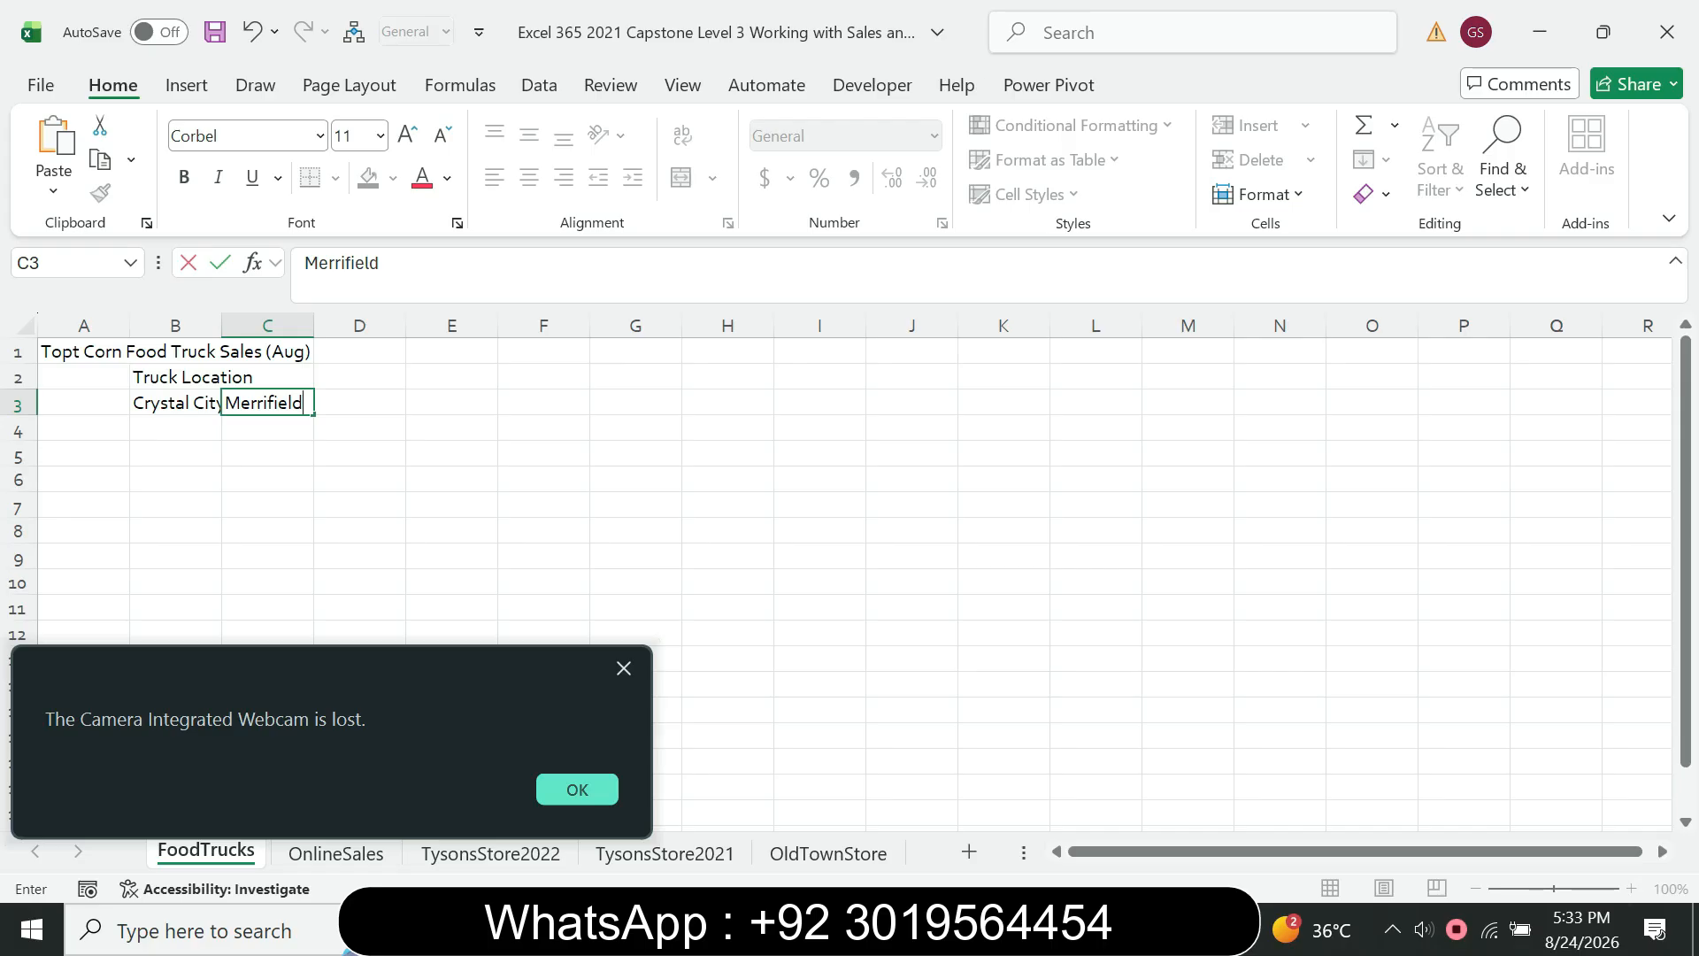
pyautogui.press('Return')
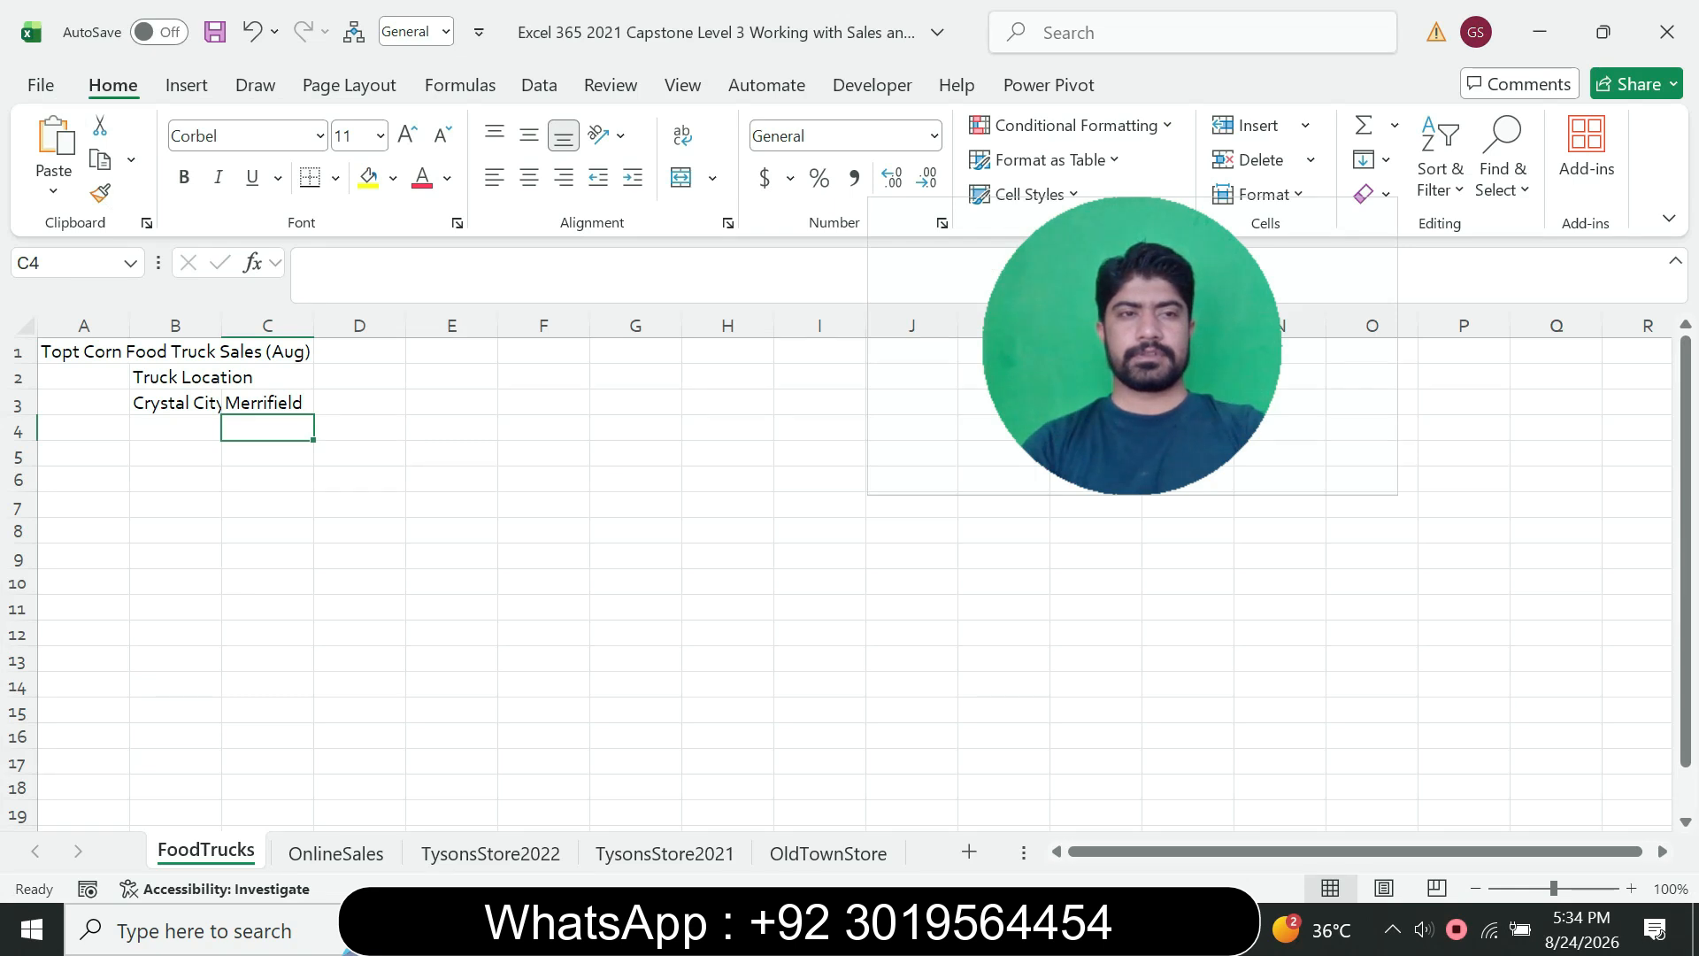
# - Check the third location in the PDF table and enter "Lorton" in cell D3 of FoodTrucks
pyautogui.click(359, 403)
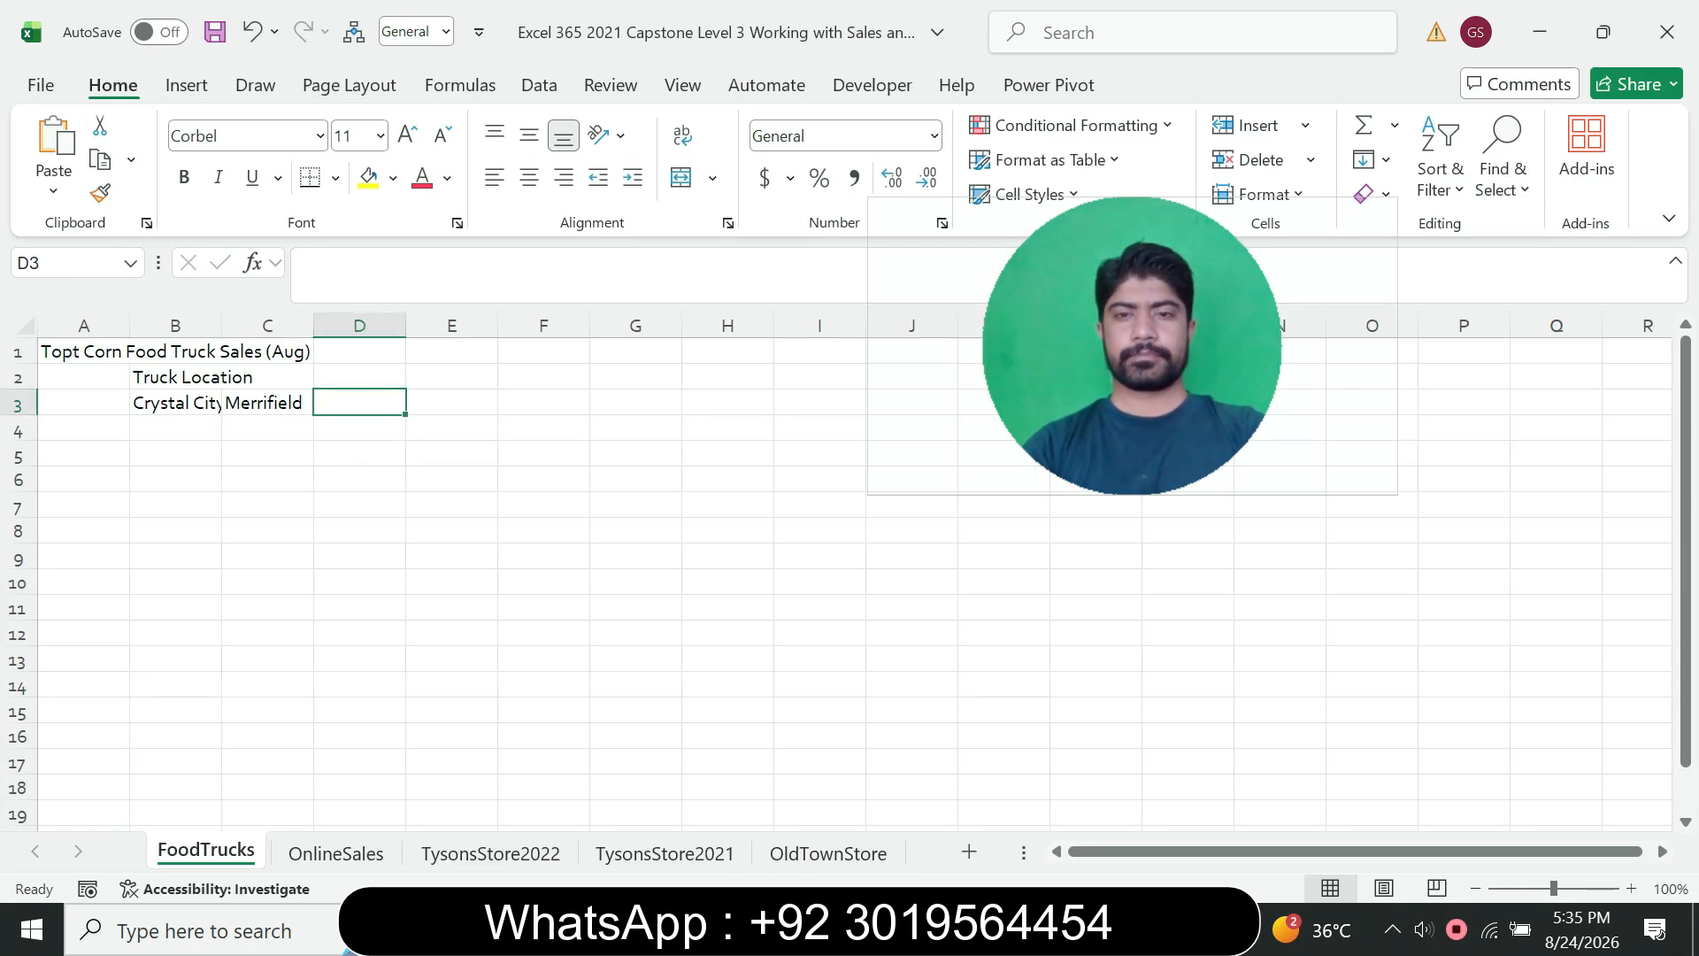
pyautogui.hotkey('alt', 'Tab')
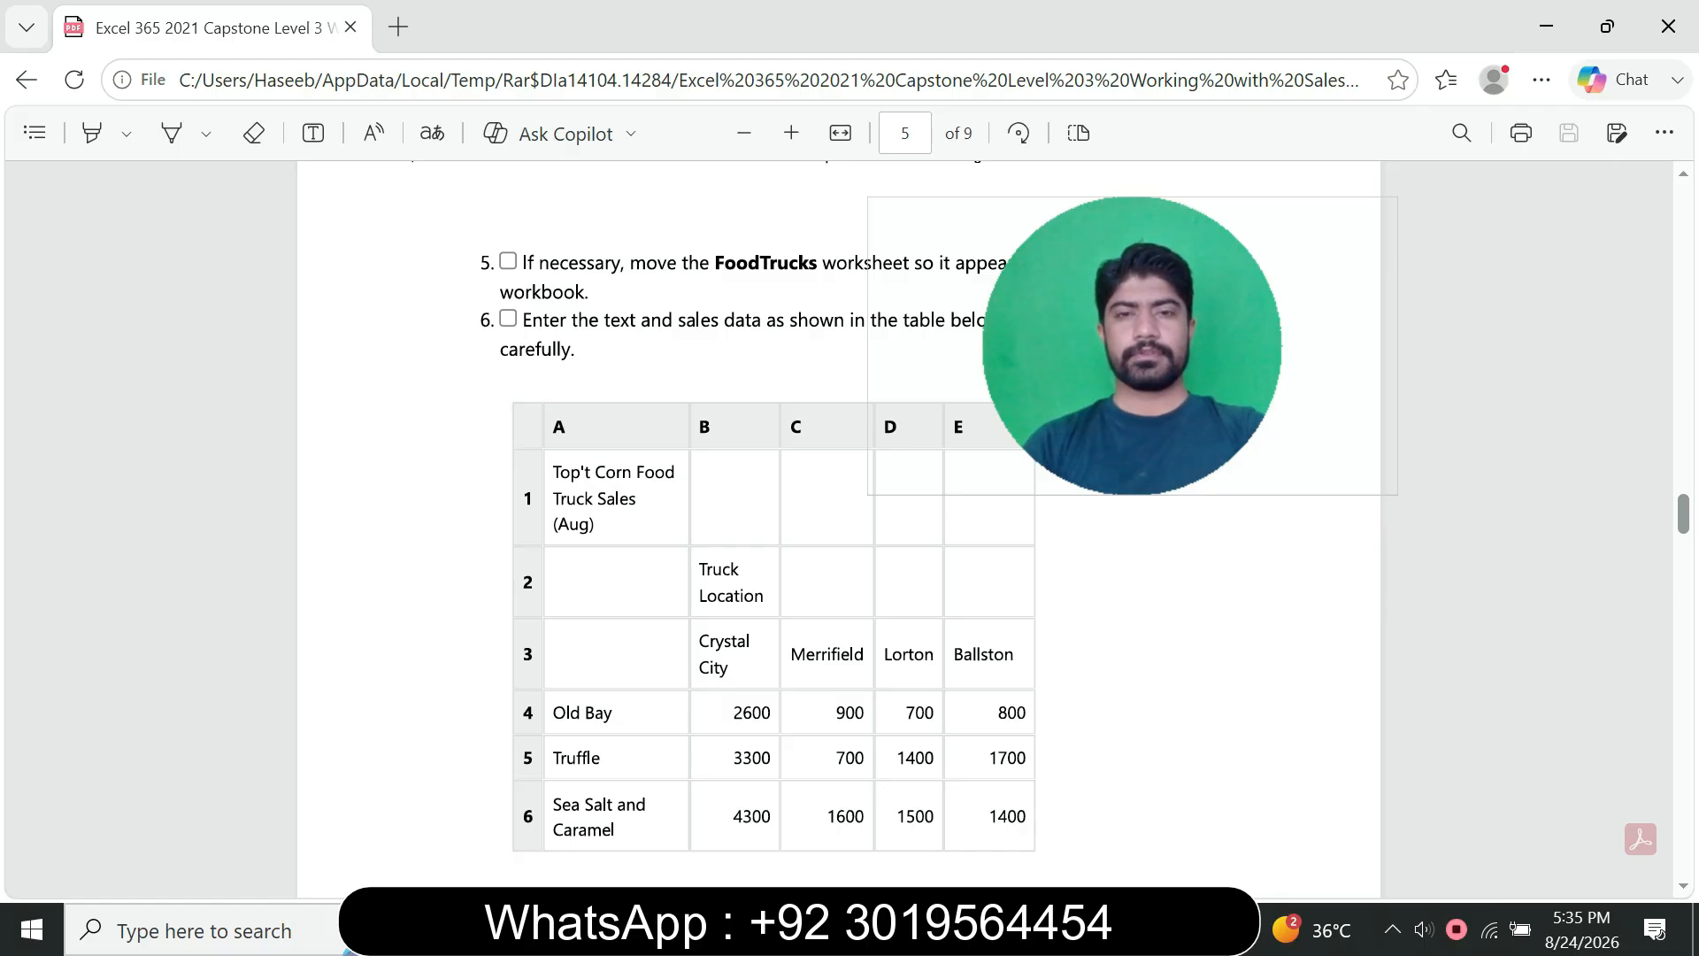
pyautogui.hotkey('alt', 'Tab')
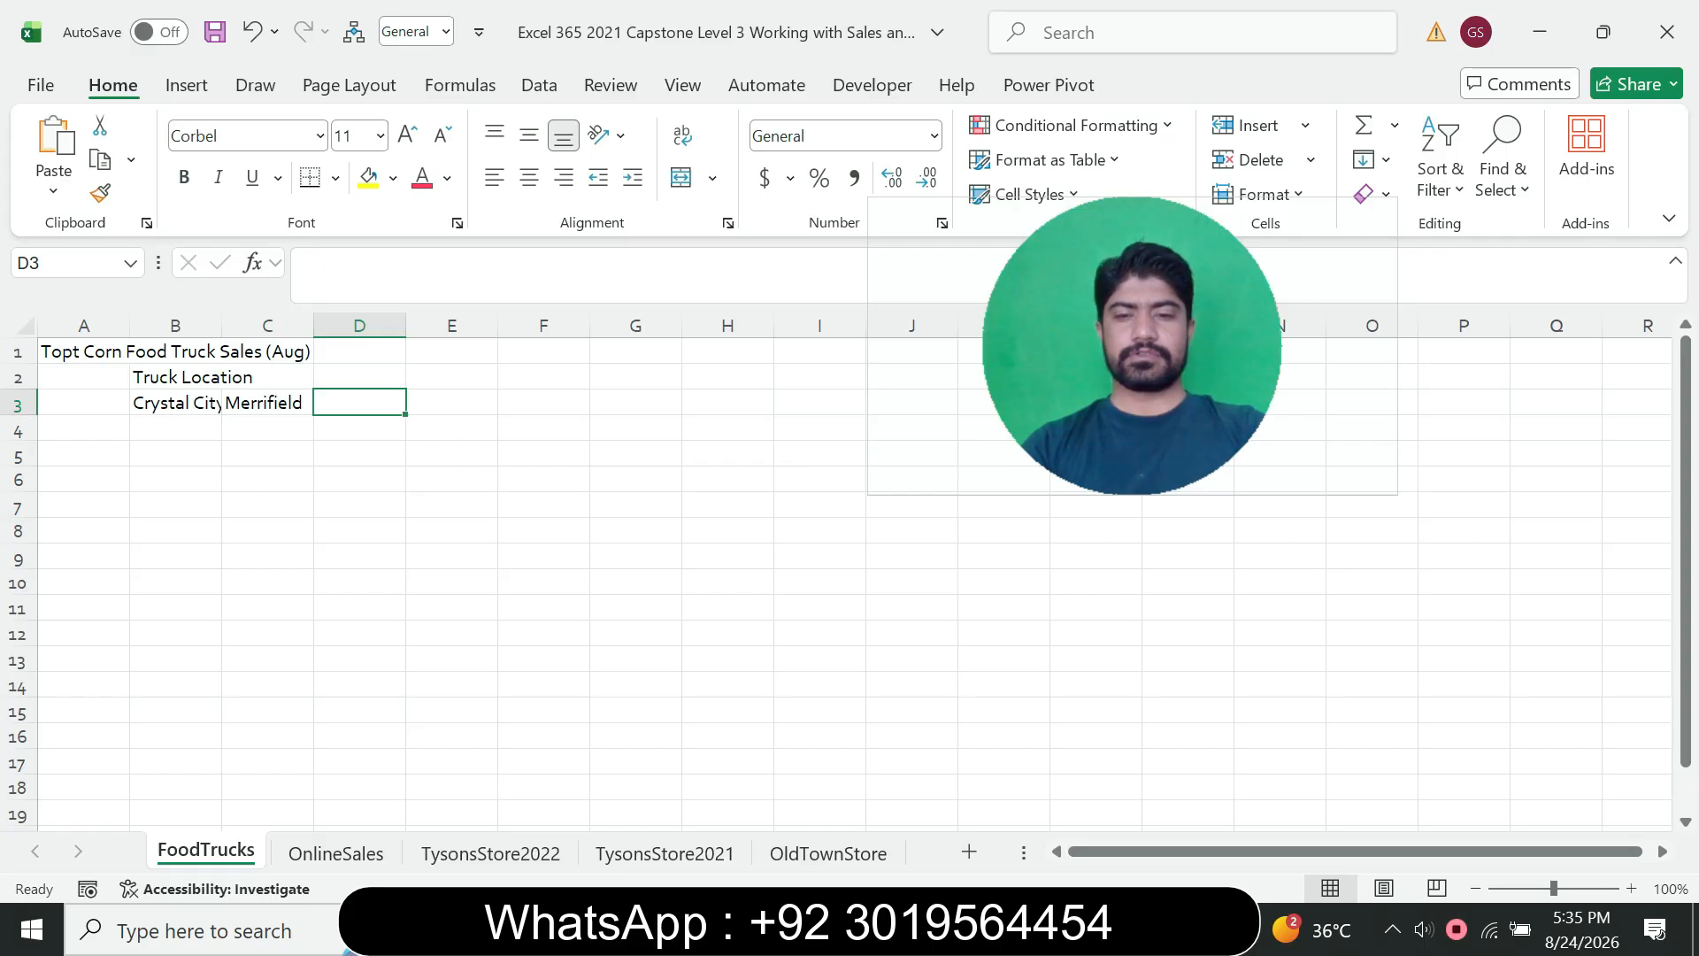
pyautogui.write('Lo')
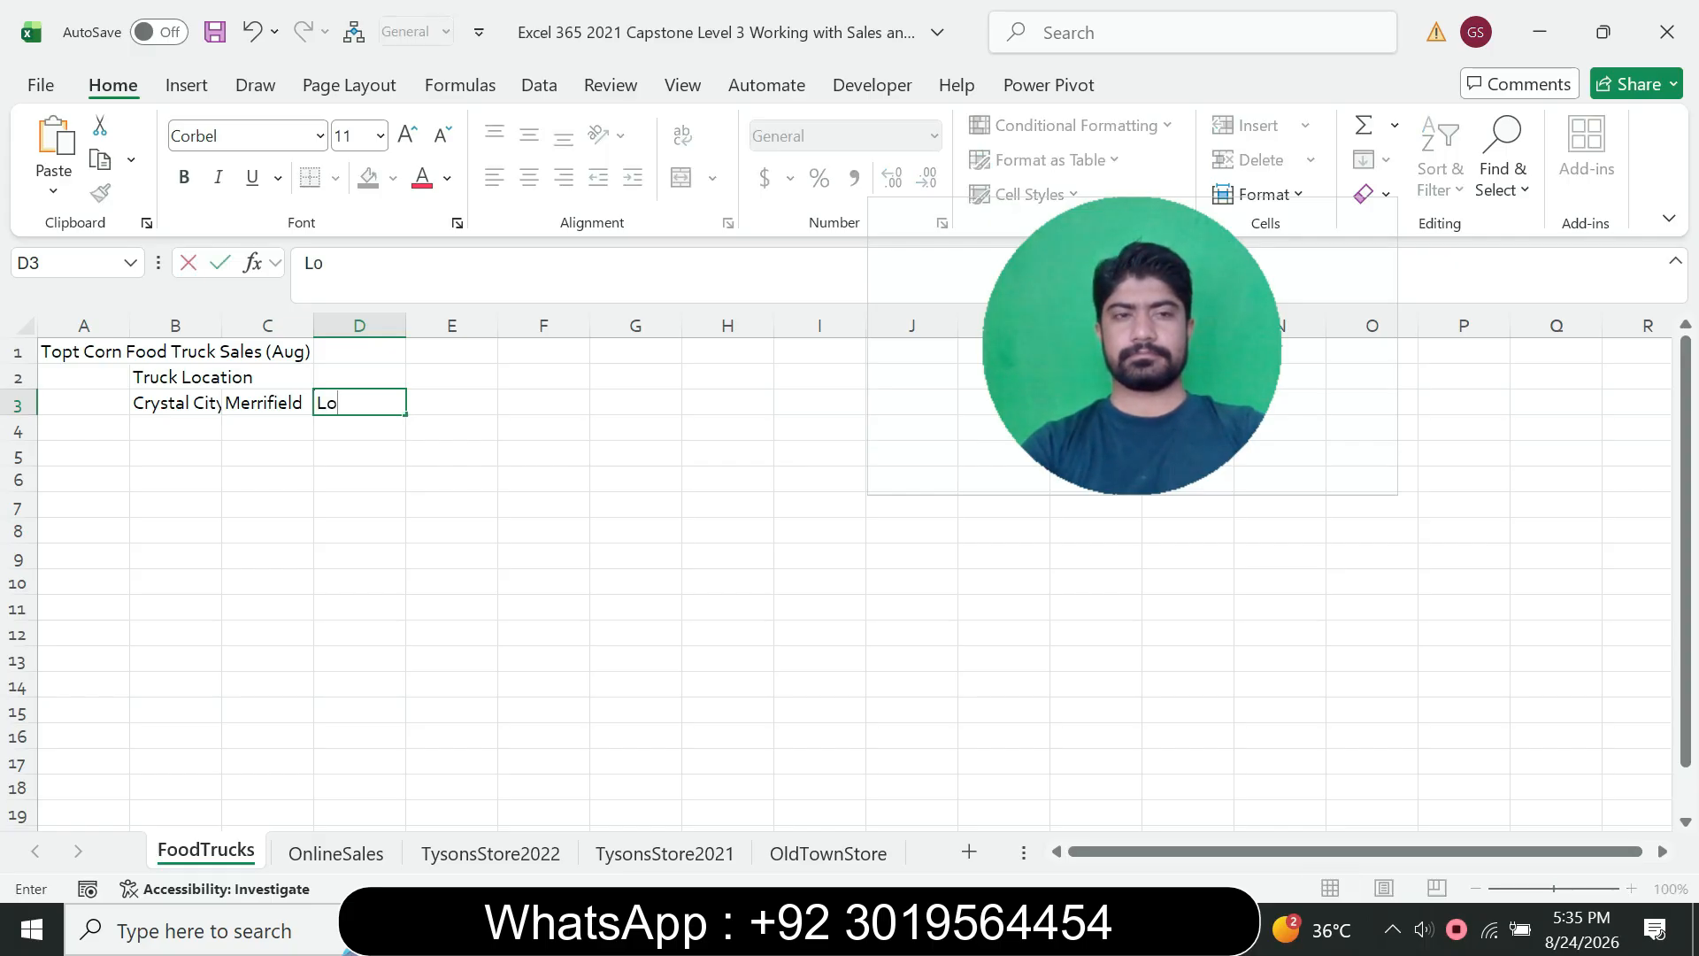
pyautogui.write('rton')
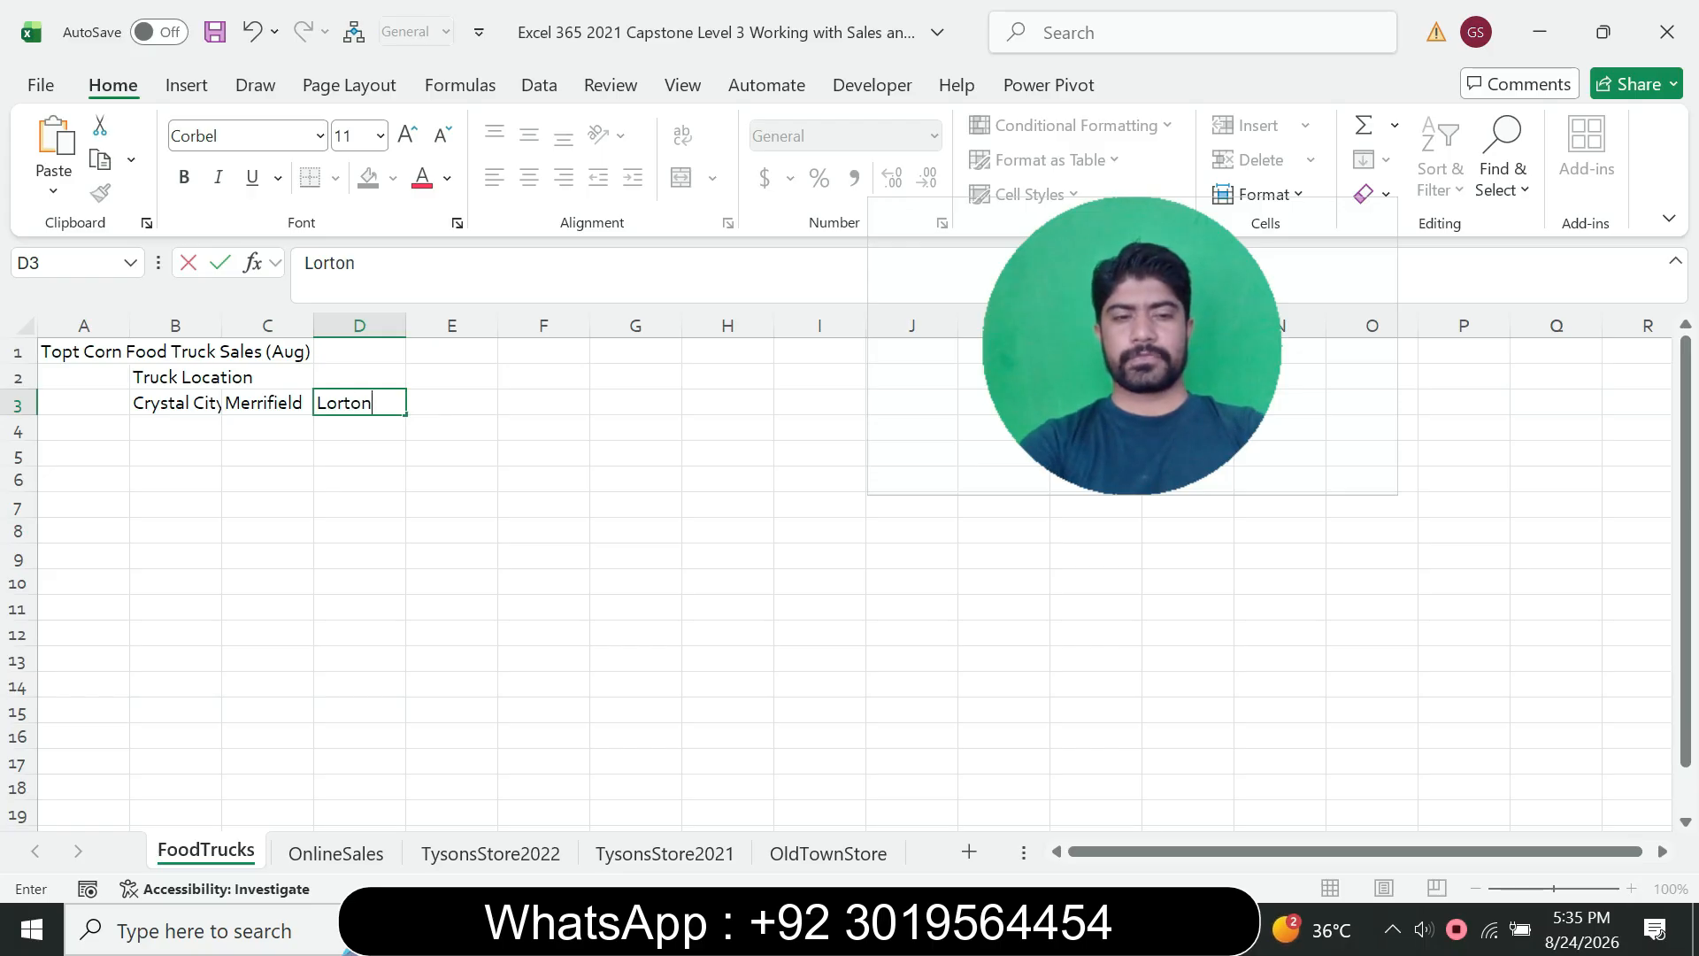
pyautogui.press('Tab')
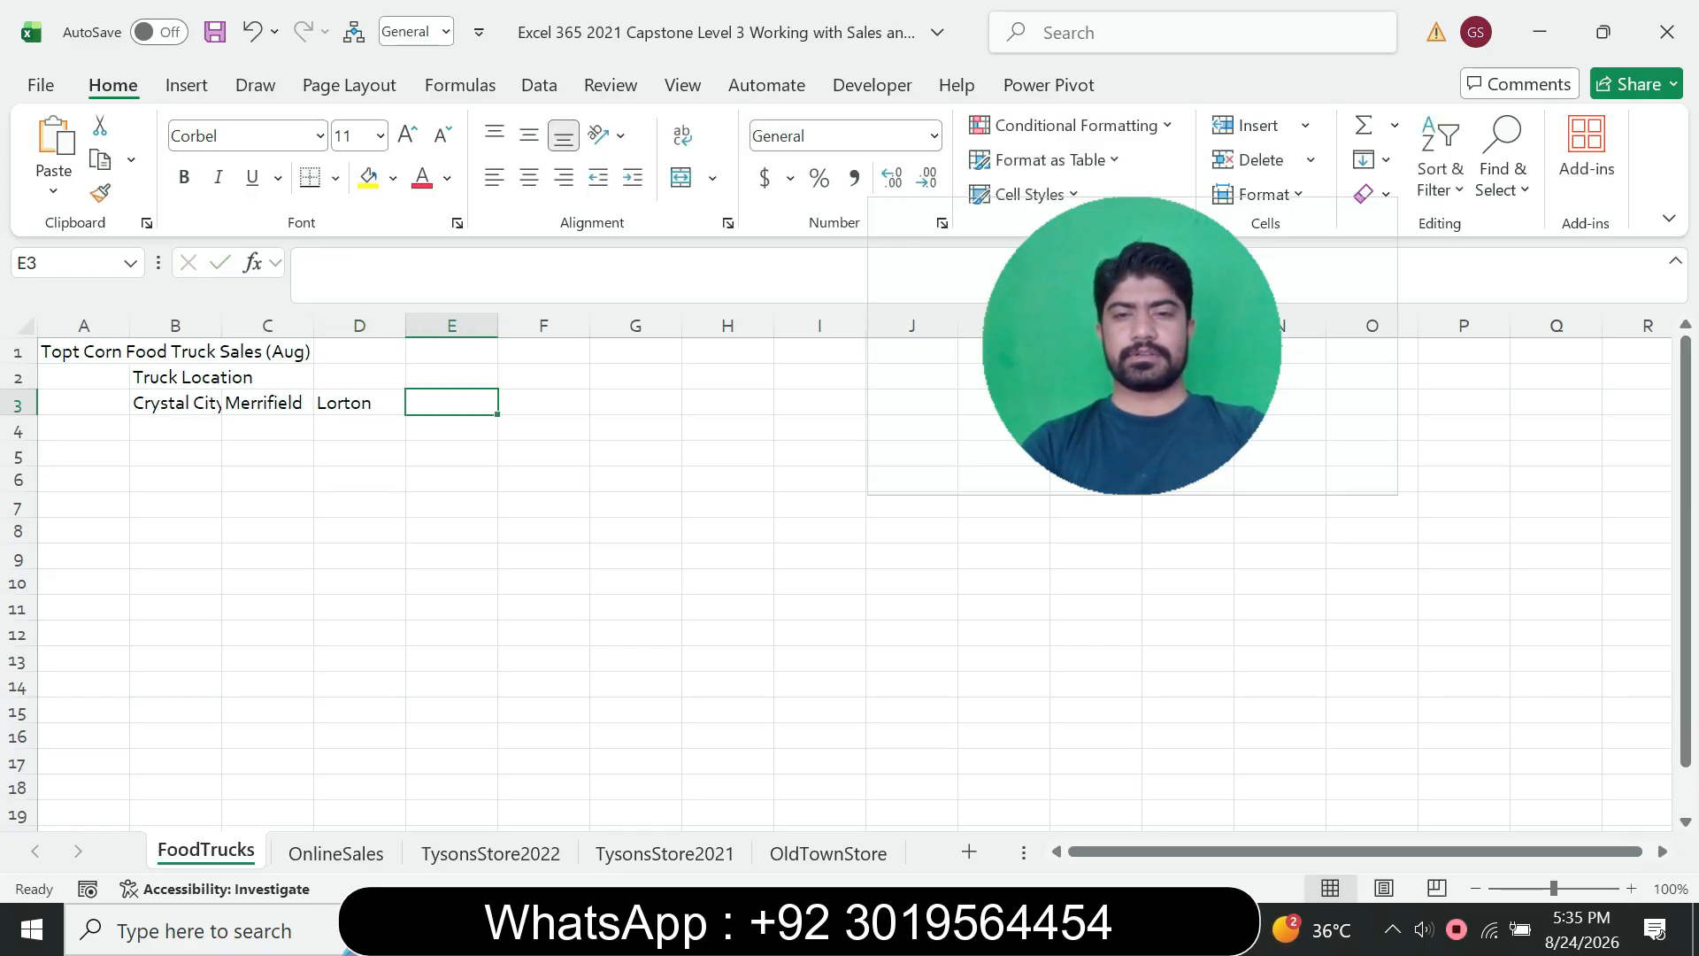
# - Read the last location in the PDF table and enter "Ballston" in cell E3 of FoodTrucks
pyautogui.hotkey('alt', 'Tab')
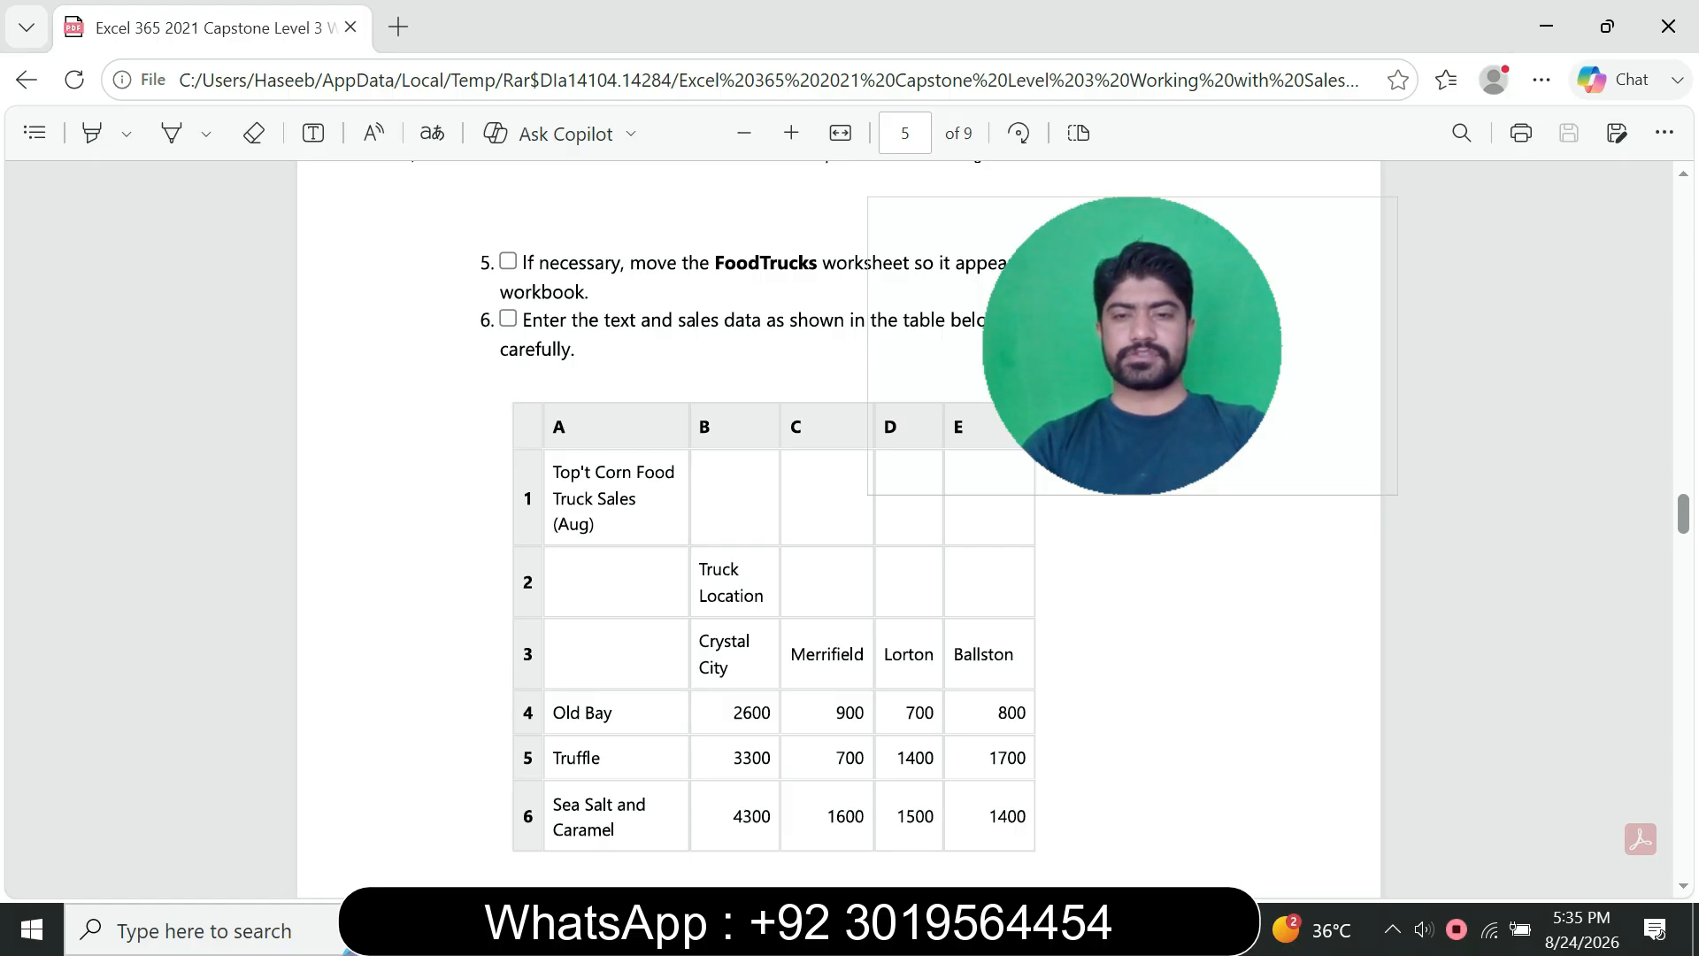
pyautogui.hotkey('alt', 'Tab')
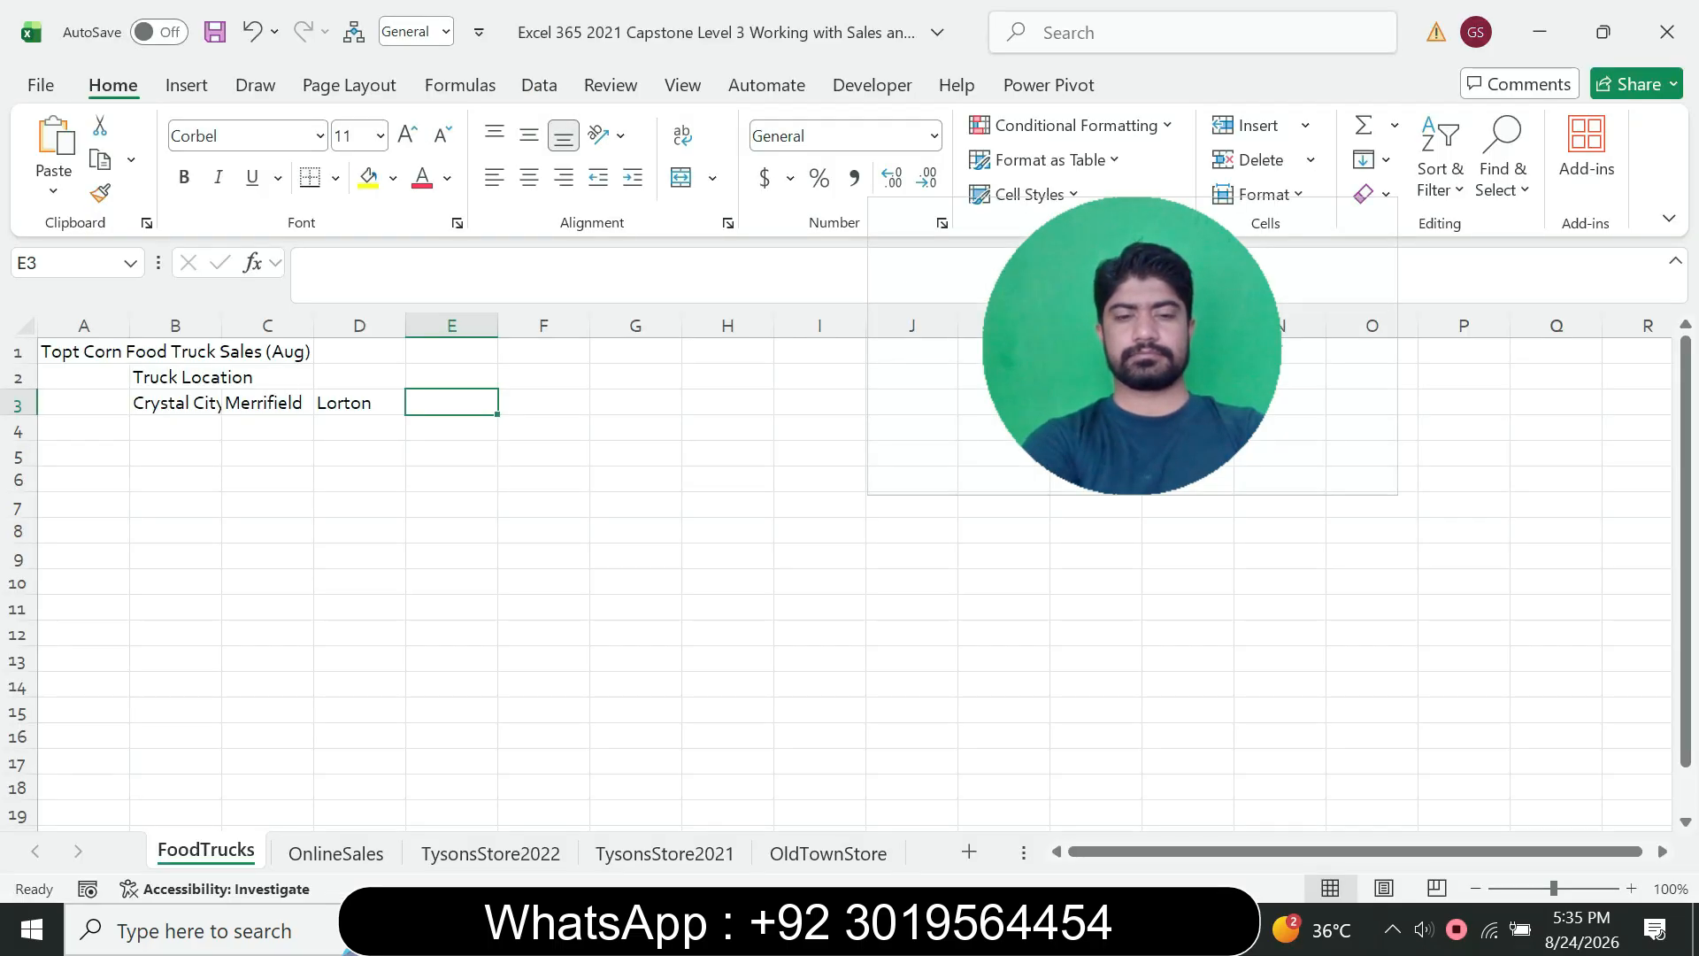
pyautogui.write('Bal')
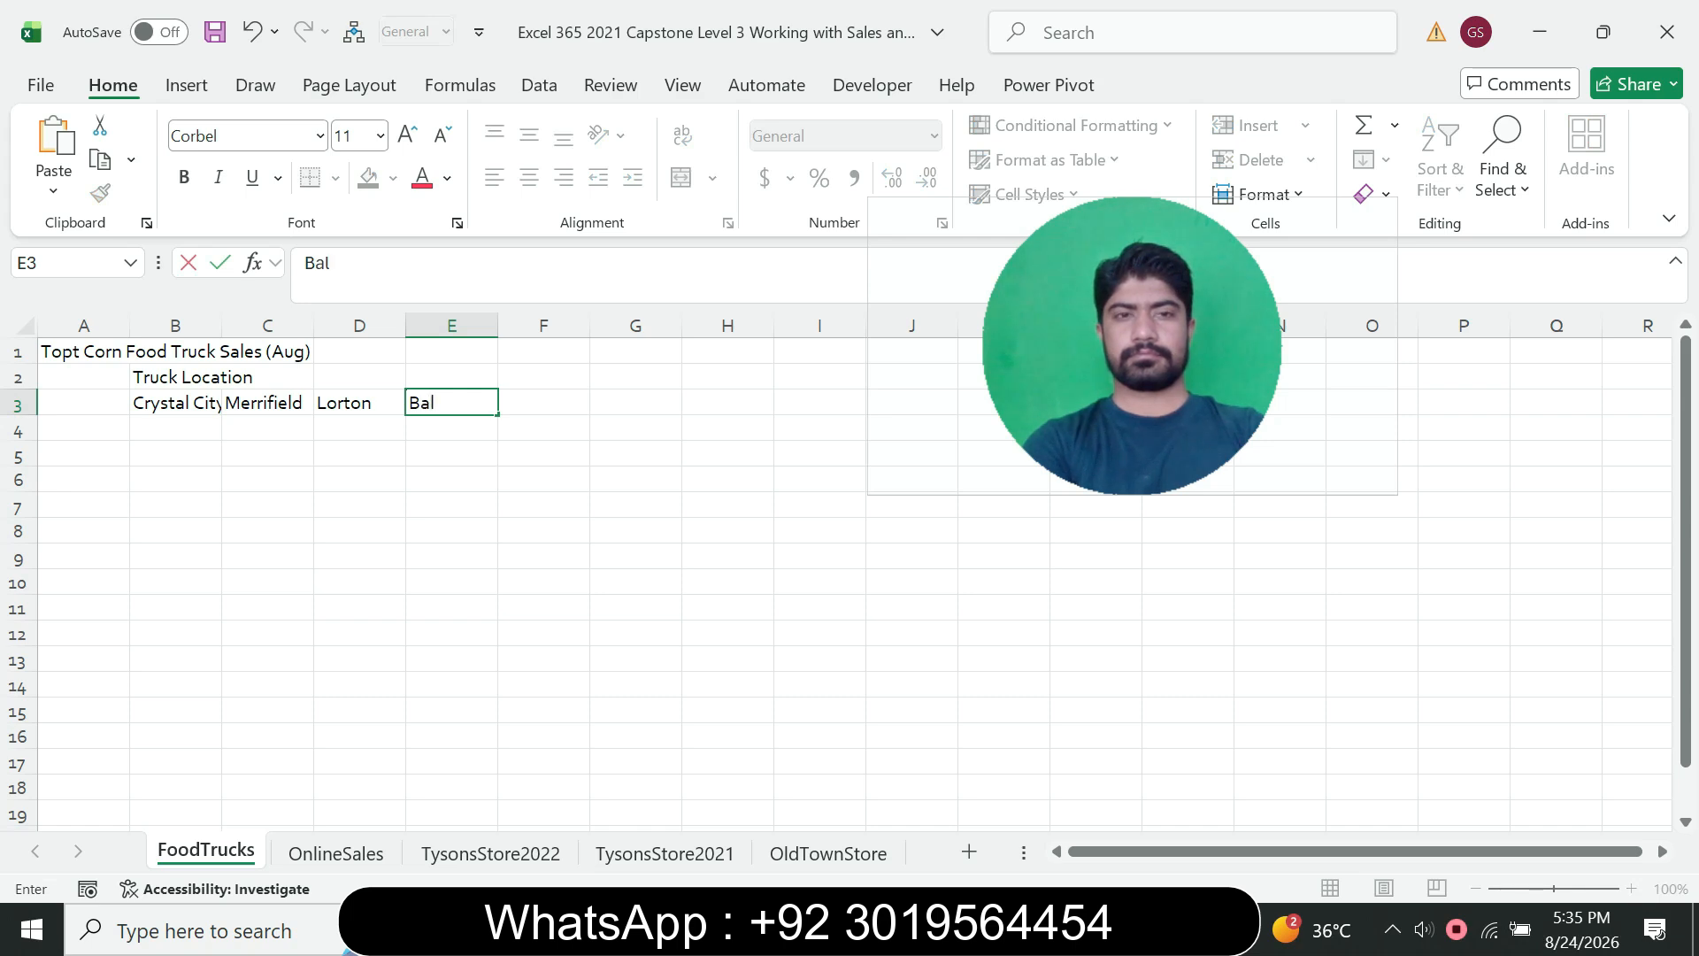
pyautogui.write('lston')
pyautogui.press('Return')
# - Consult row 4 of the PDF table and enter the product label "Old Bay" in cell A4 of FoodTrucks
pyautogui.press('Left')
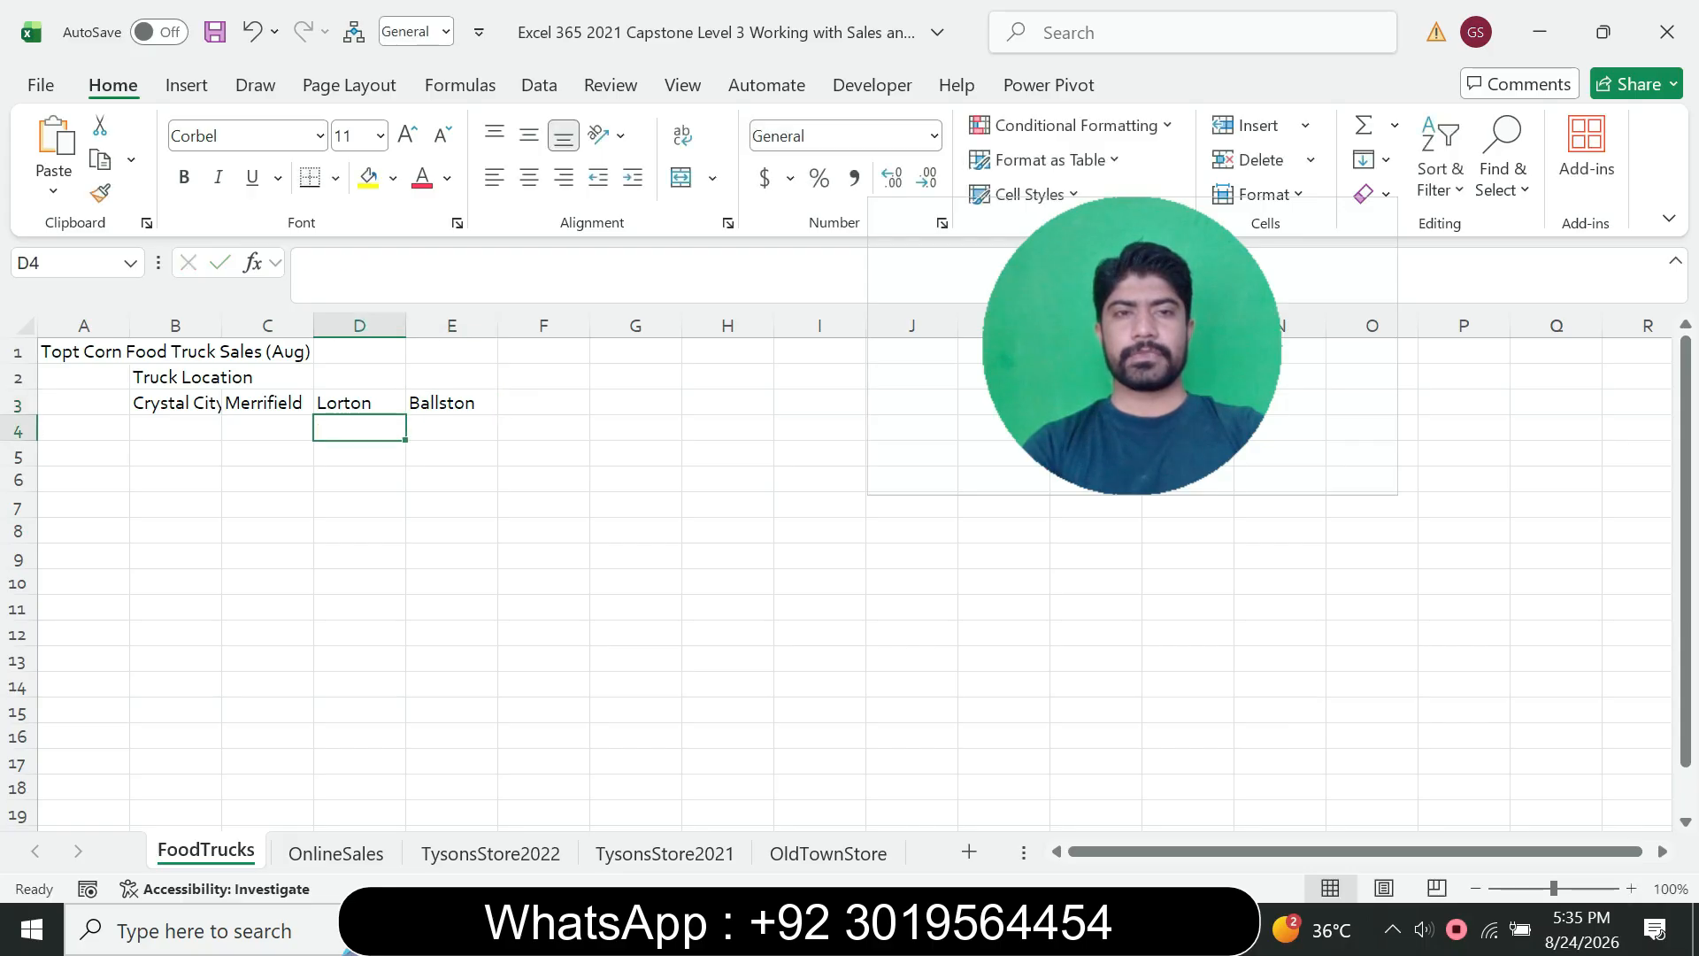
pyautogui.hotkey('alt', 'Tab')
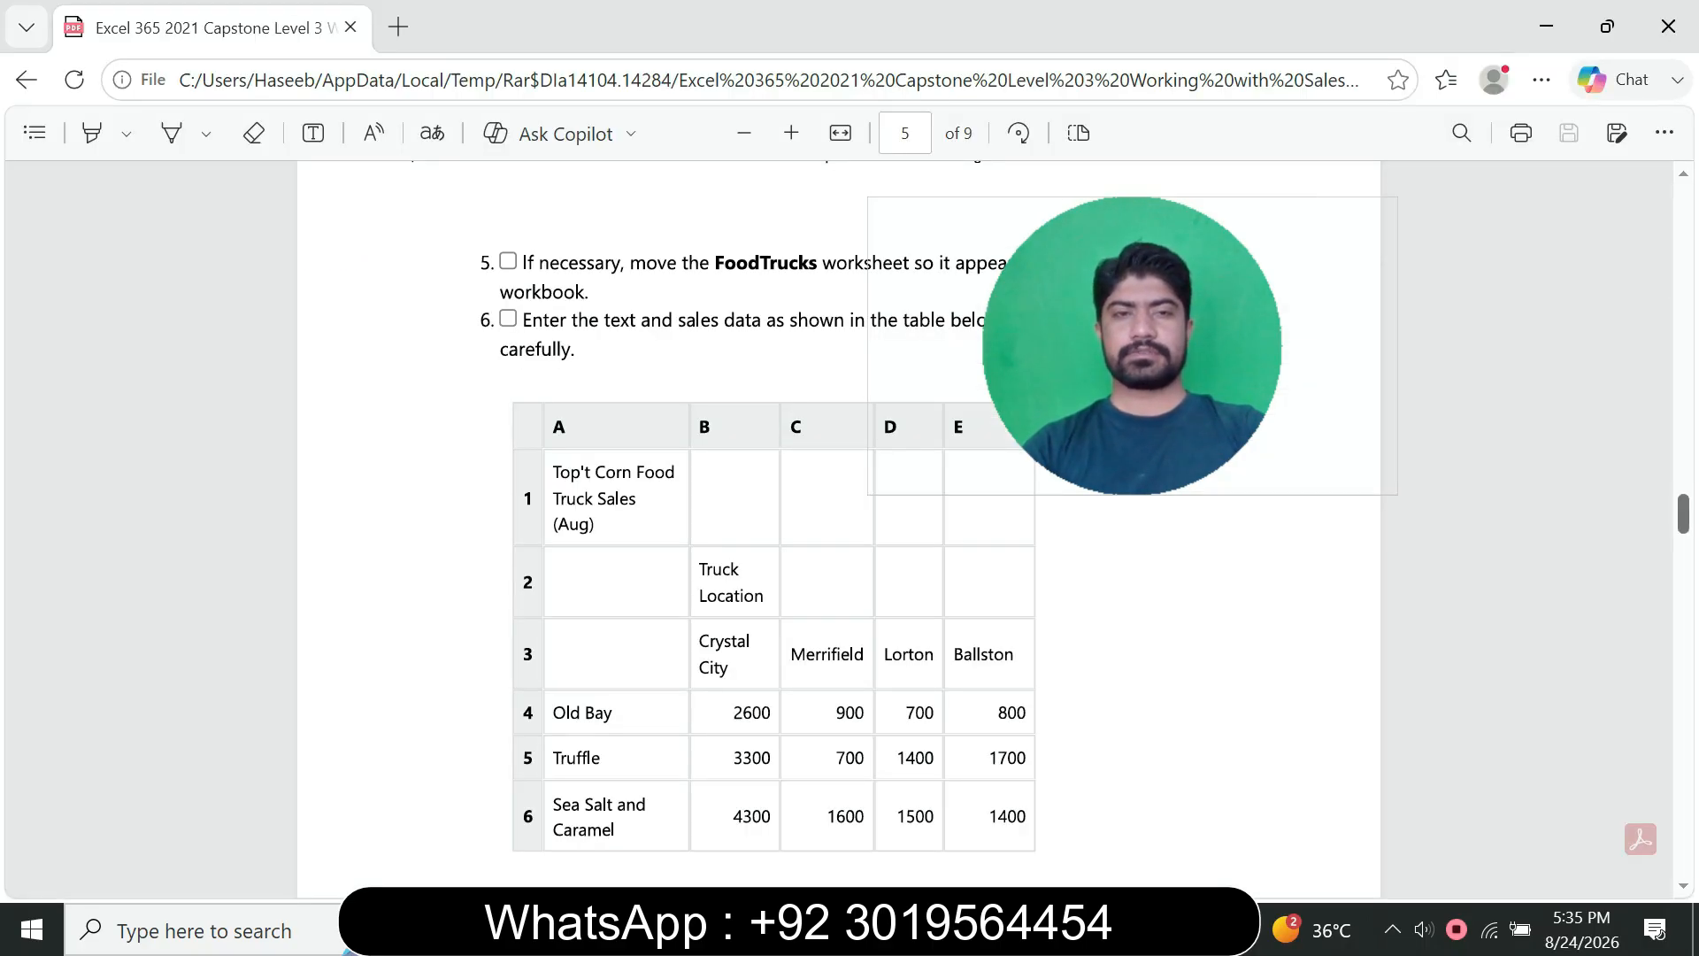
pyautogui.scroll(-4, 849, 523)
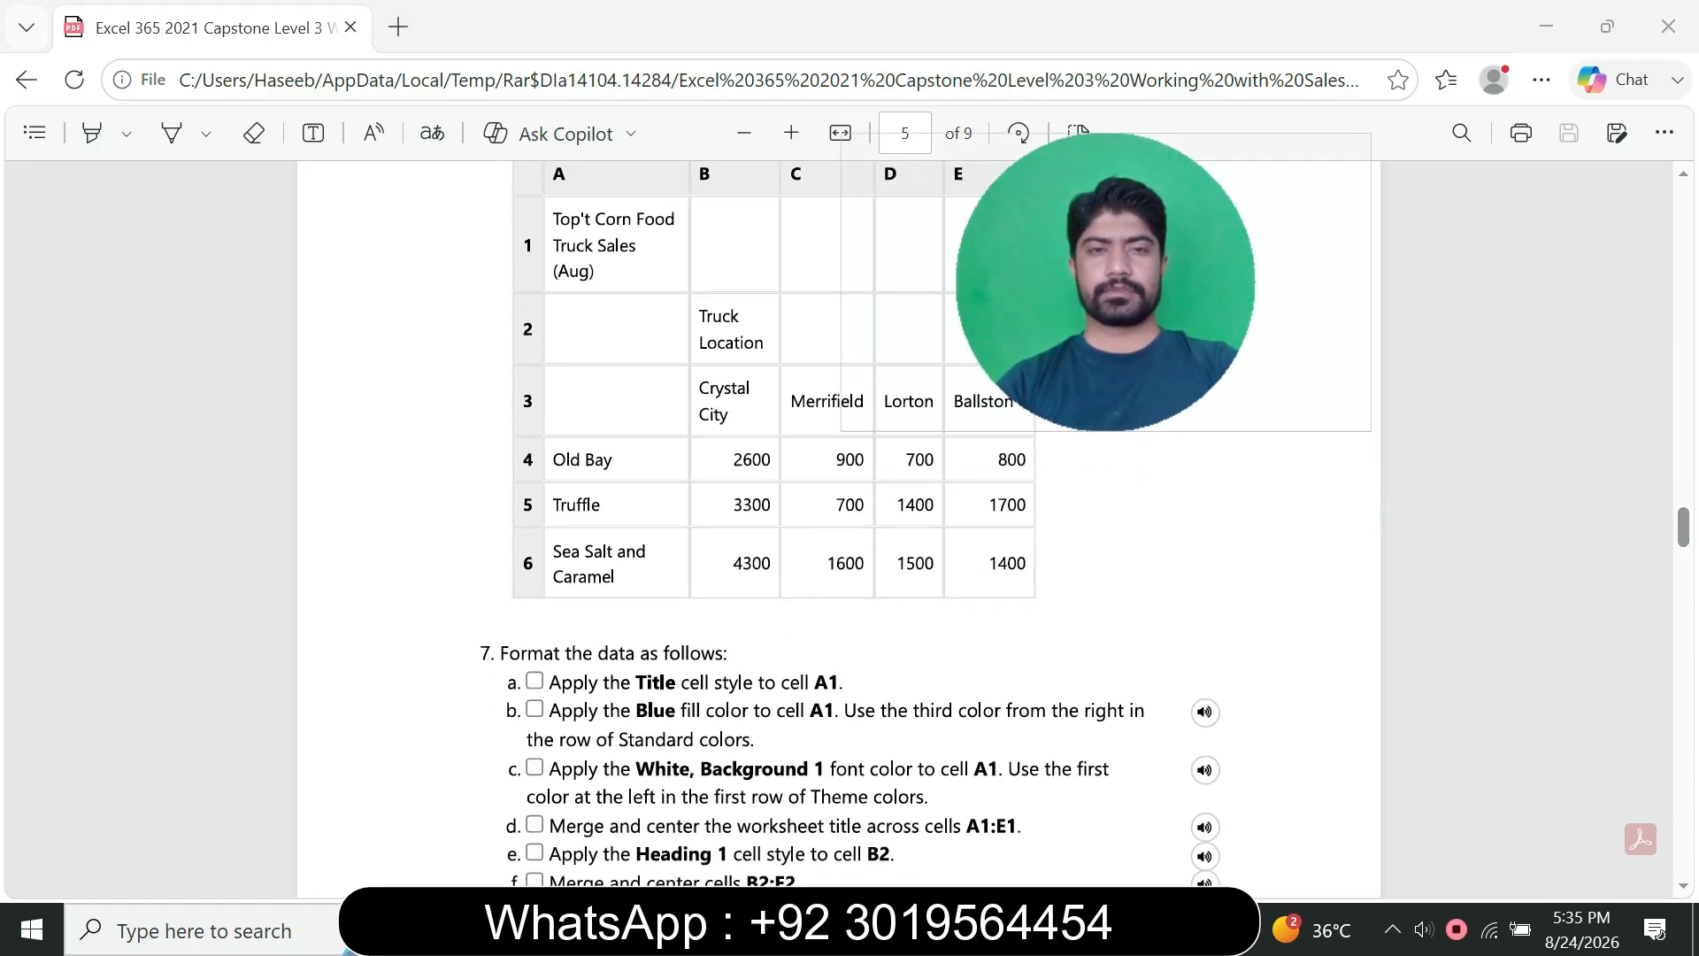
pyautogui.hotkey('alt', 'Tab')
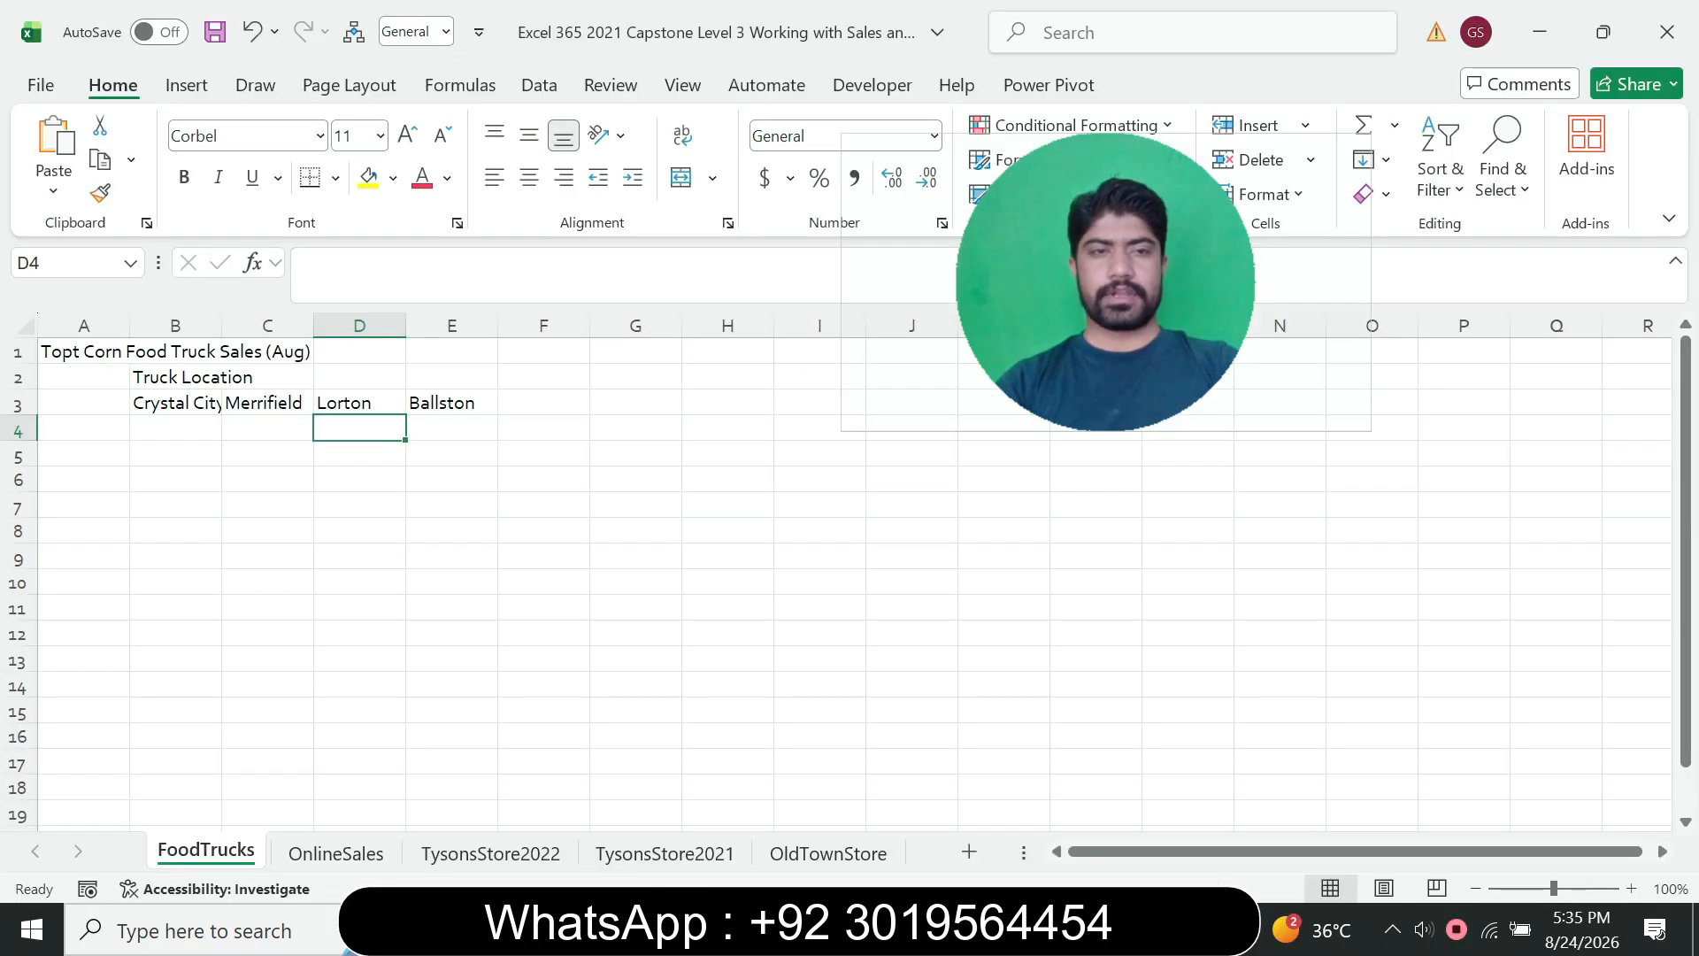
pyautogui.click(84, 428)
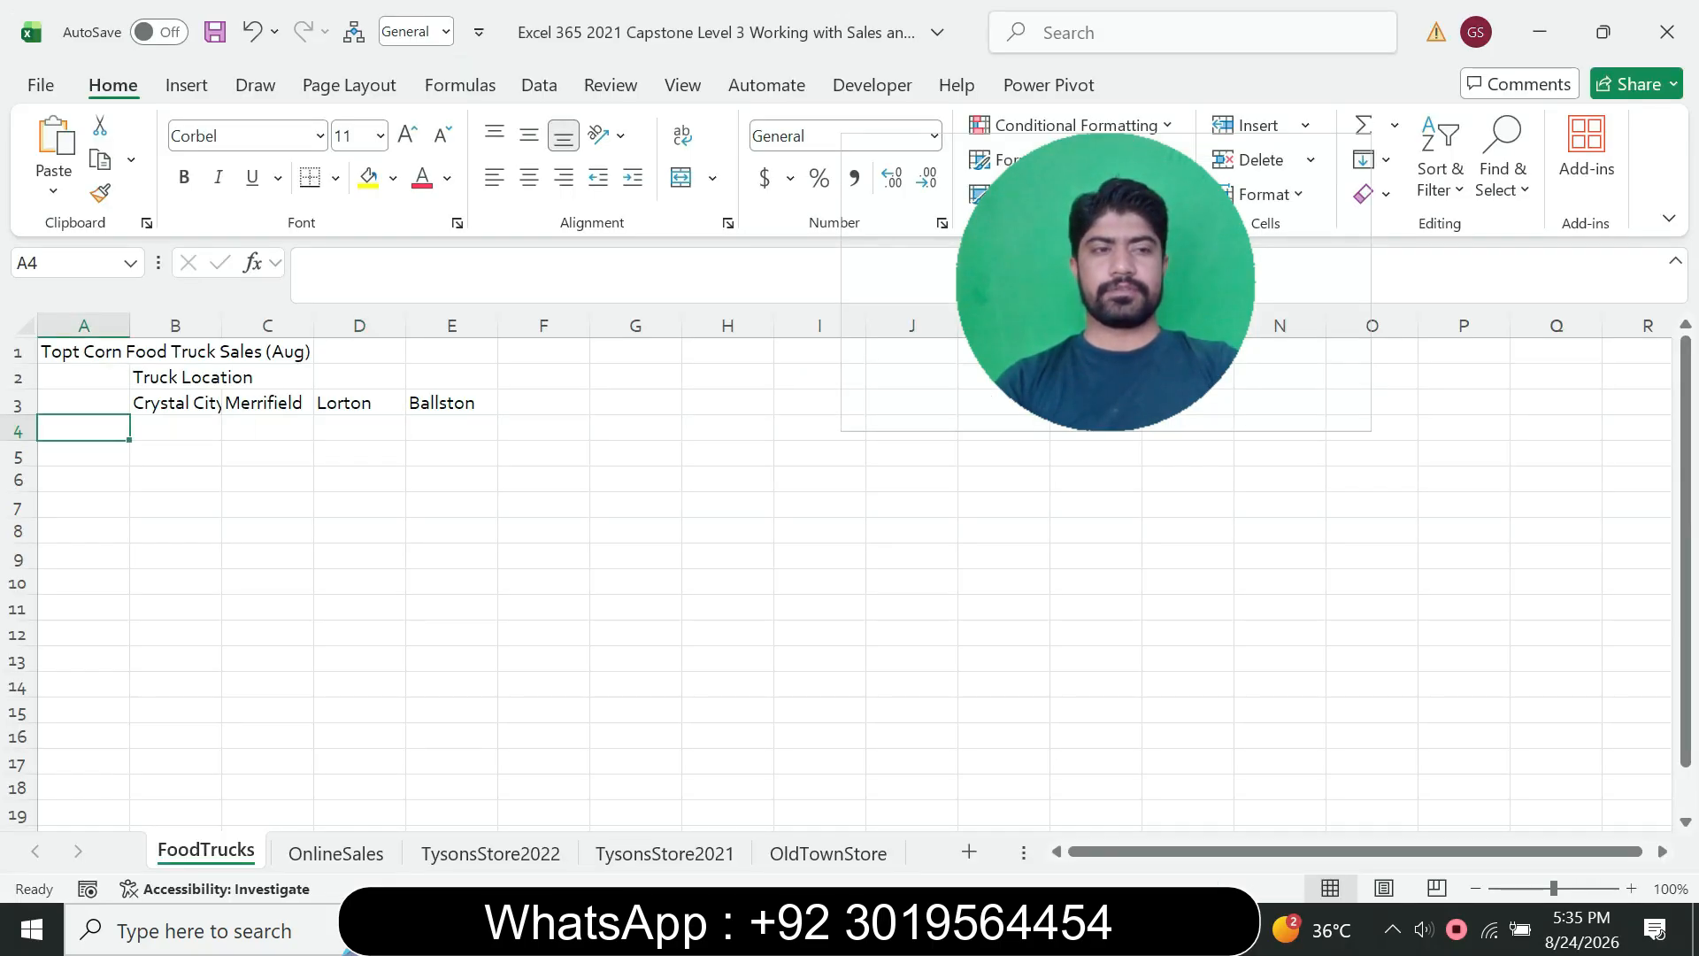
pyautogui.write('Old')
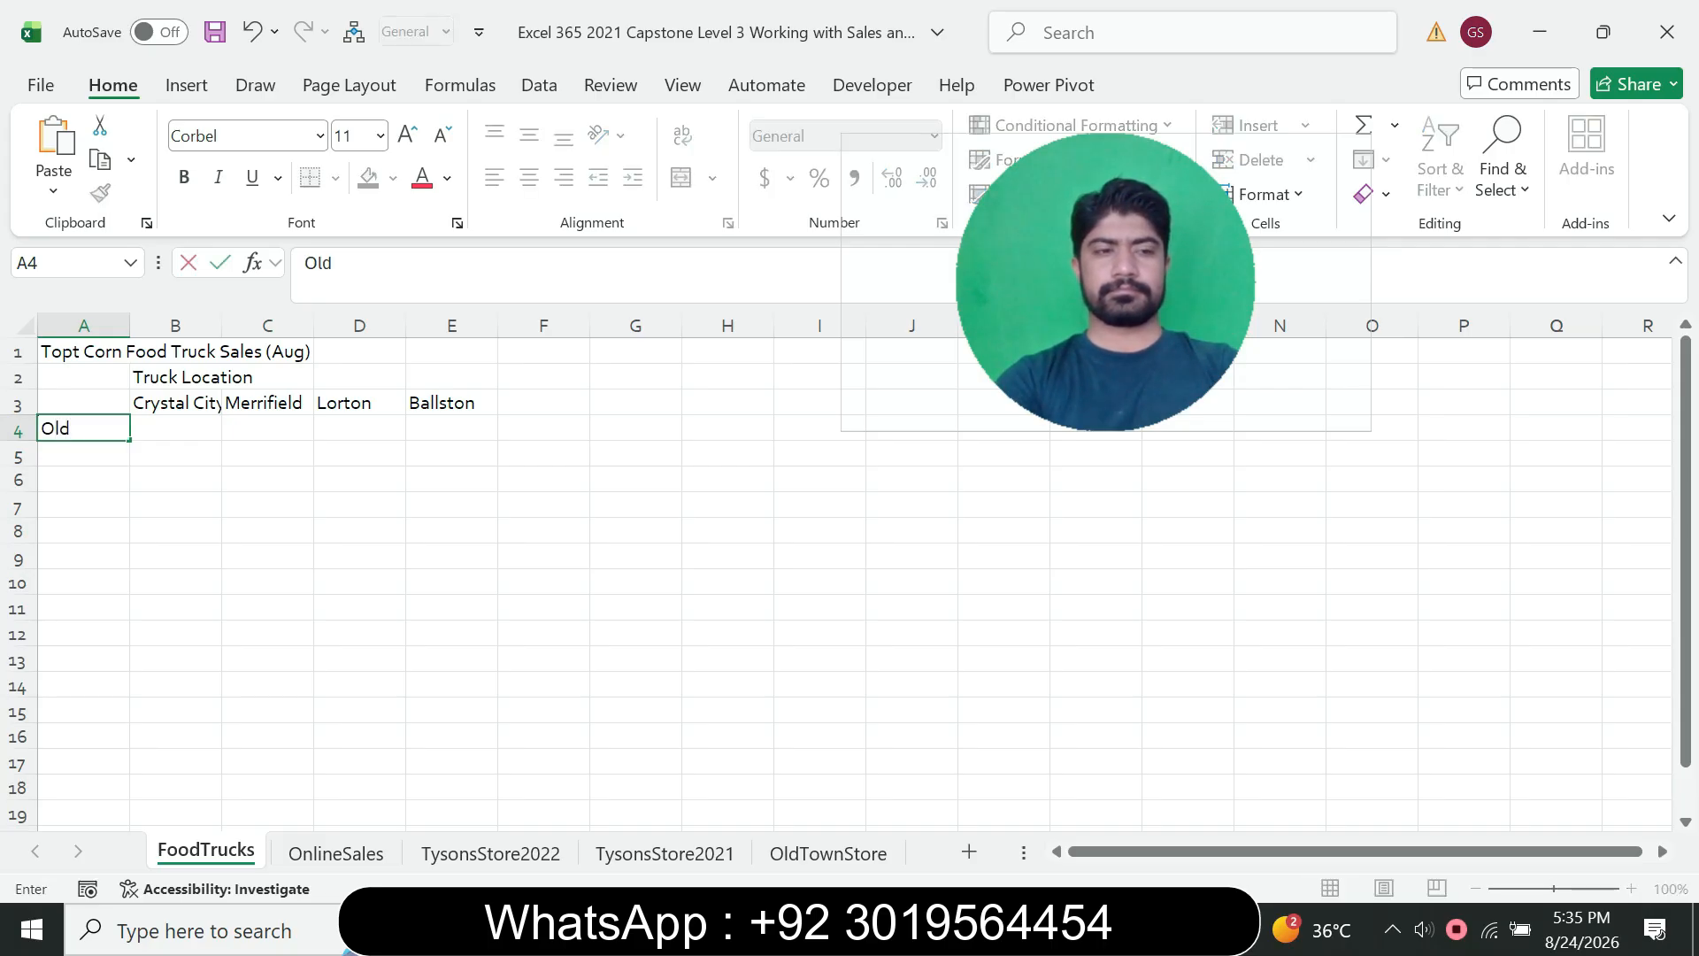
pyautogui.write(' Bay')
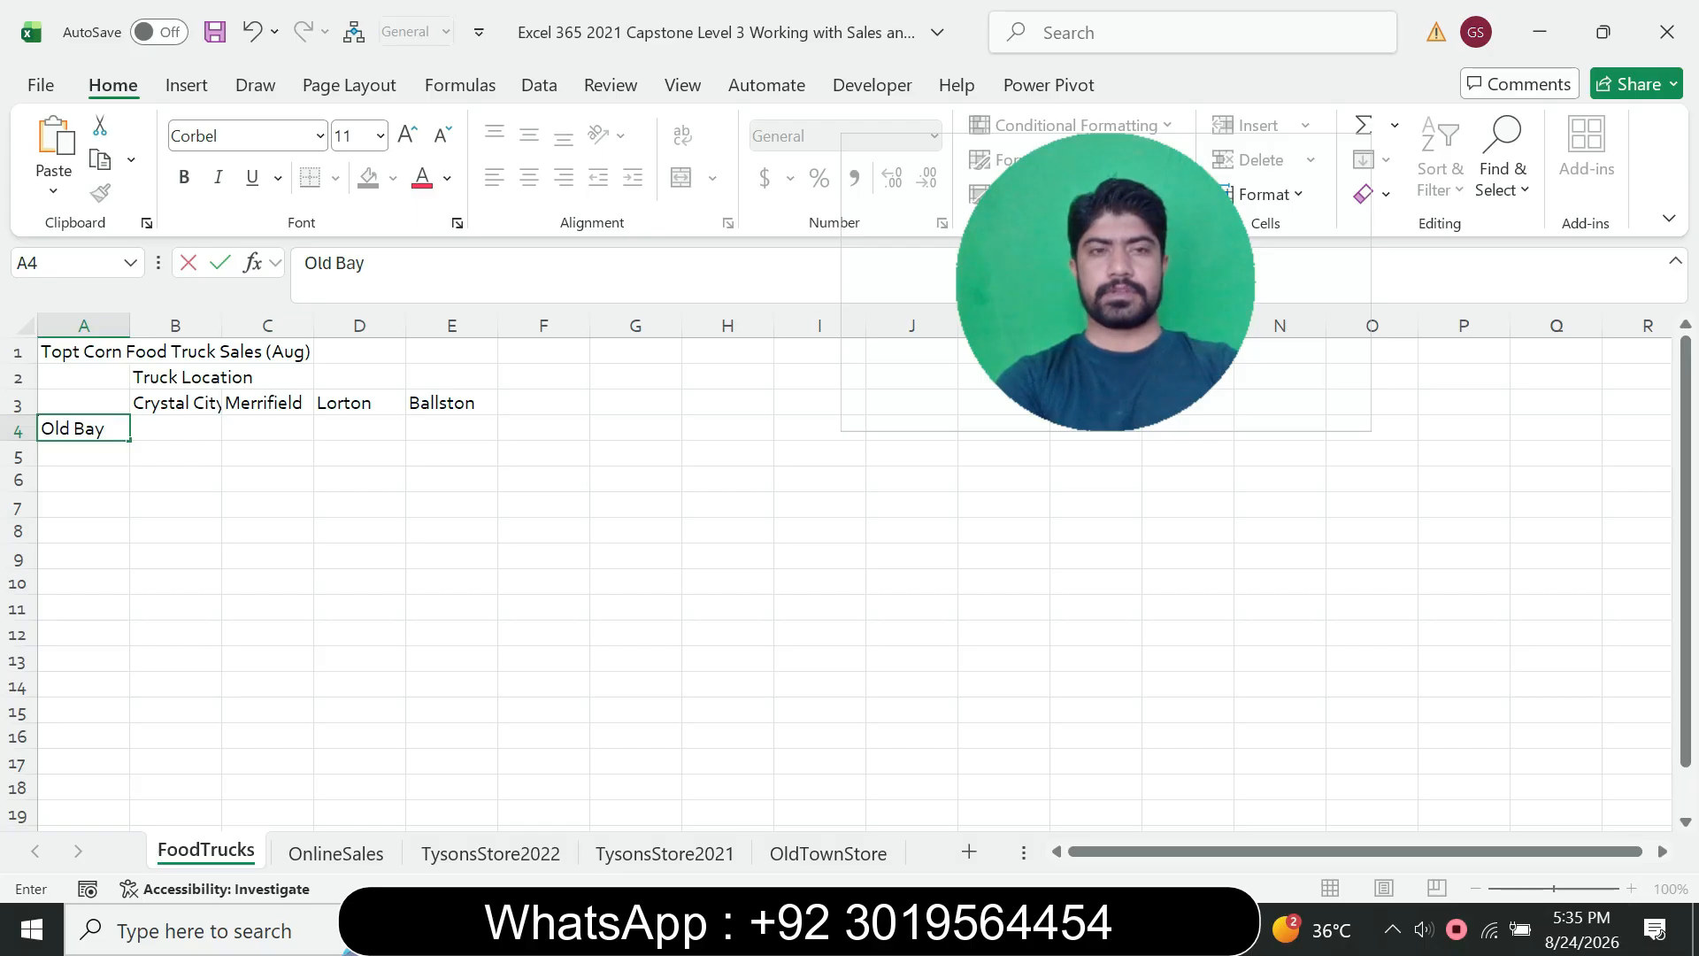
pyautogui.press('Return')
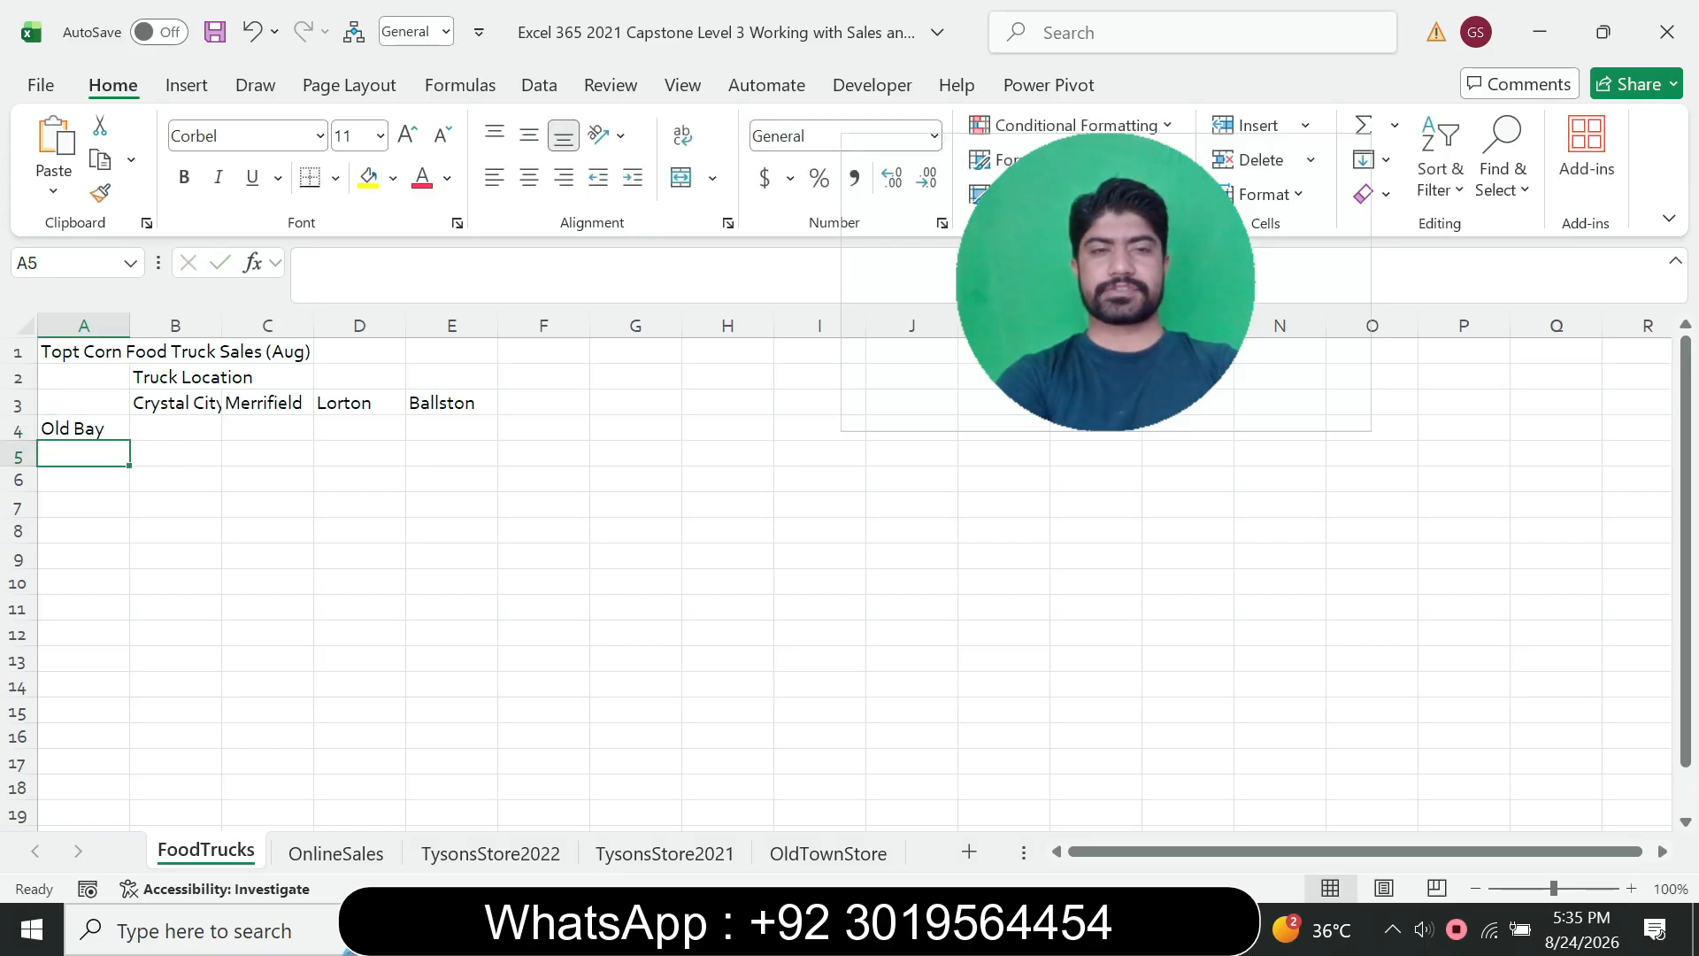
# - Check the row 5 label in the PDF table and enter "Truffle" in cell A5 of FoodTrucks
pyautogui.hotkey('alt', 'Tab')
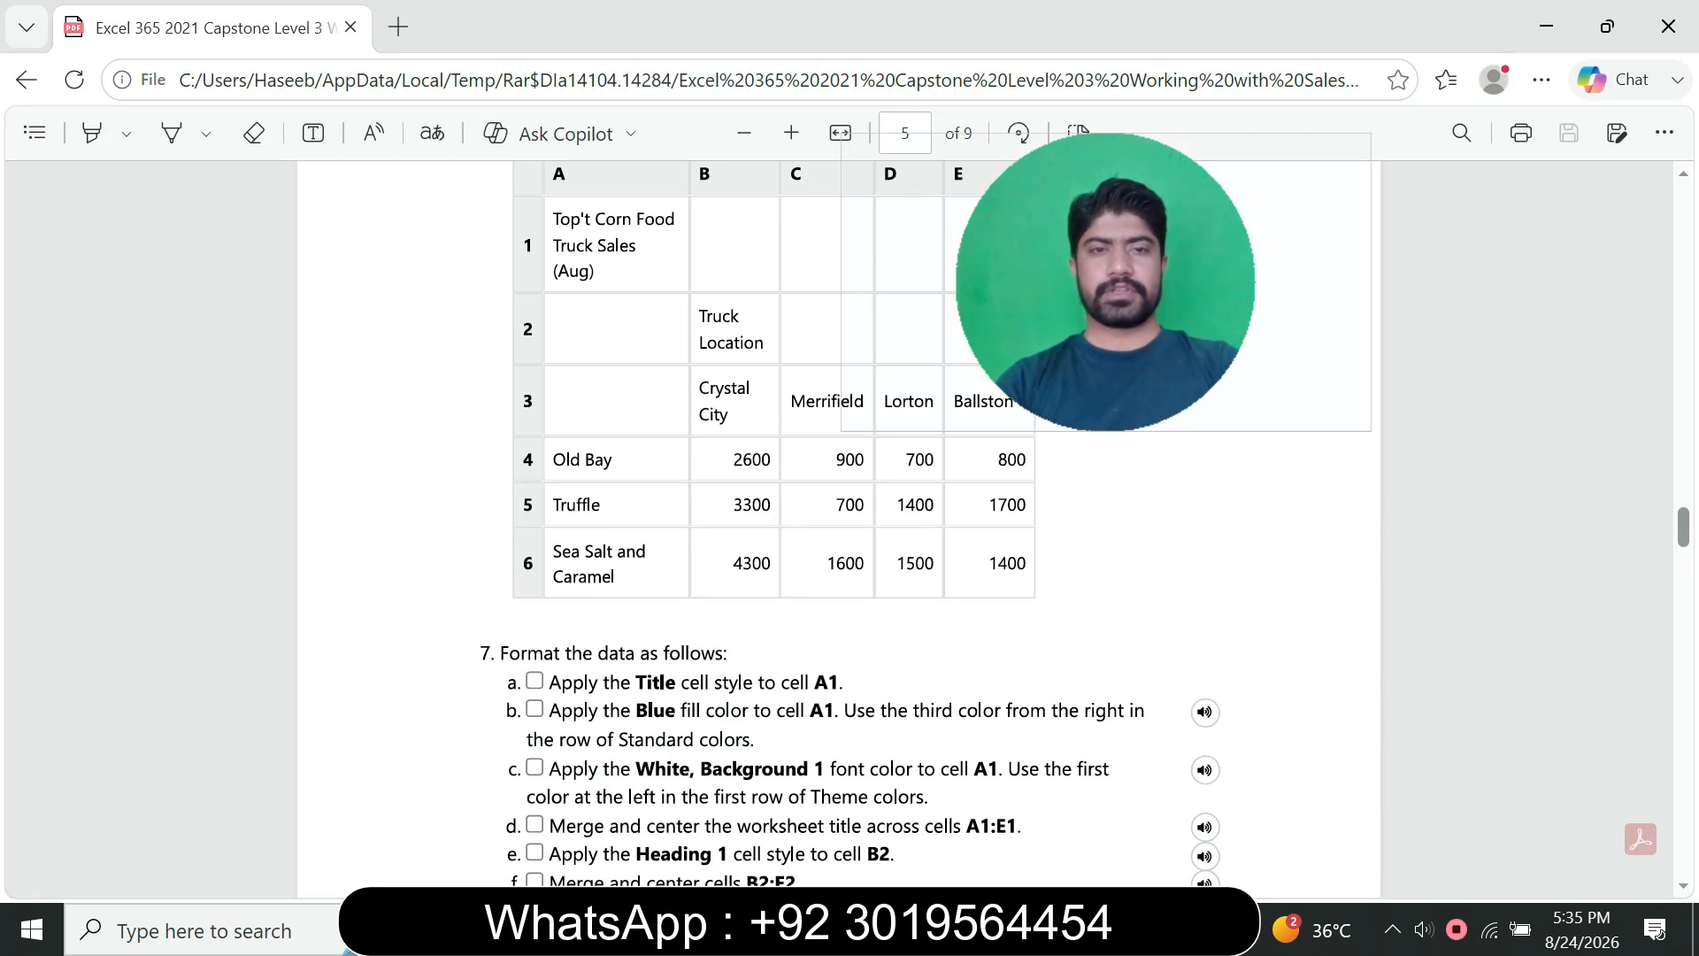
pyautogui.hotkey('alt', 'Tab')
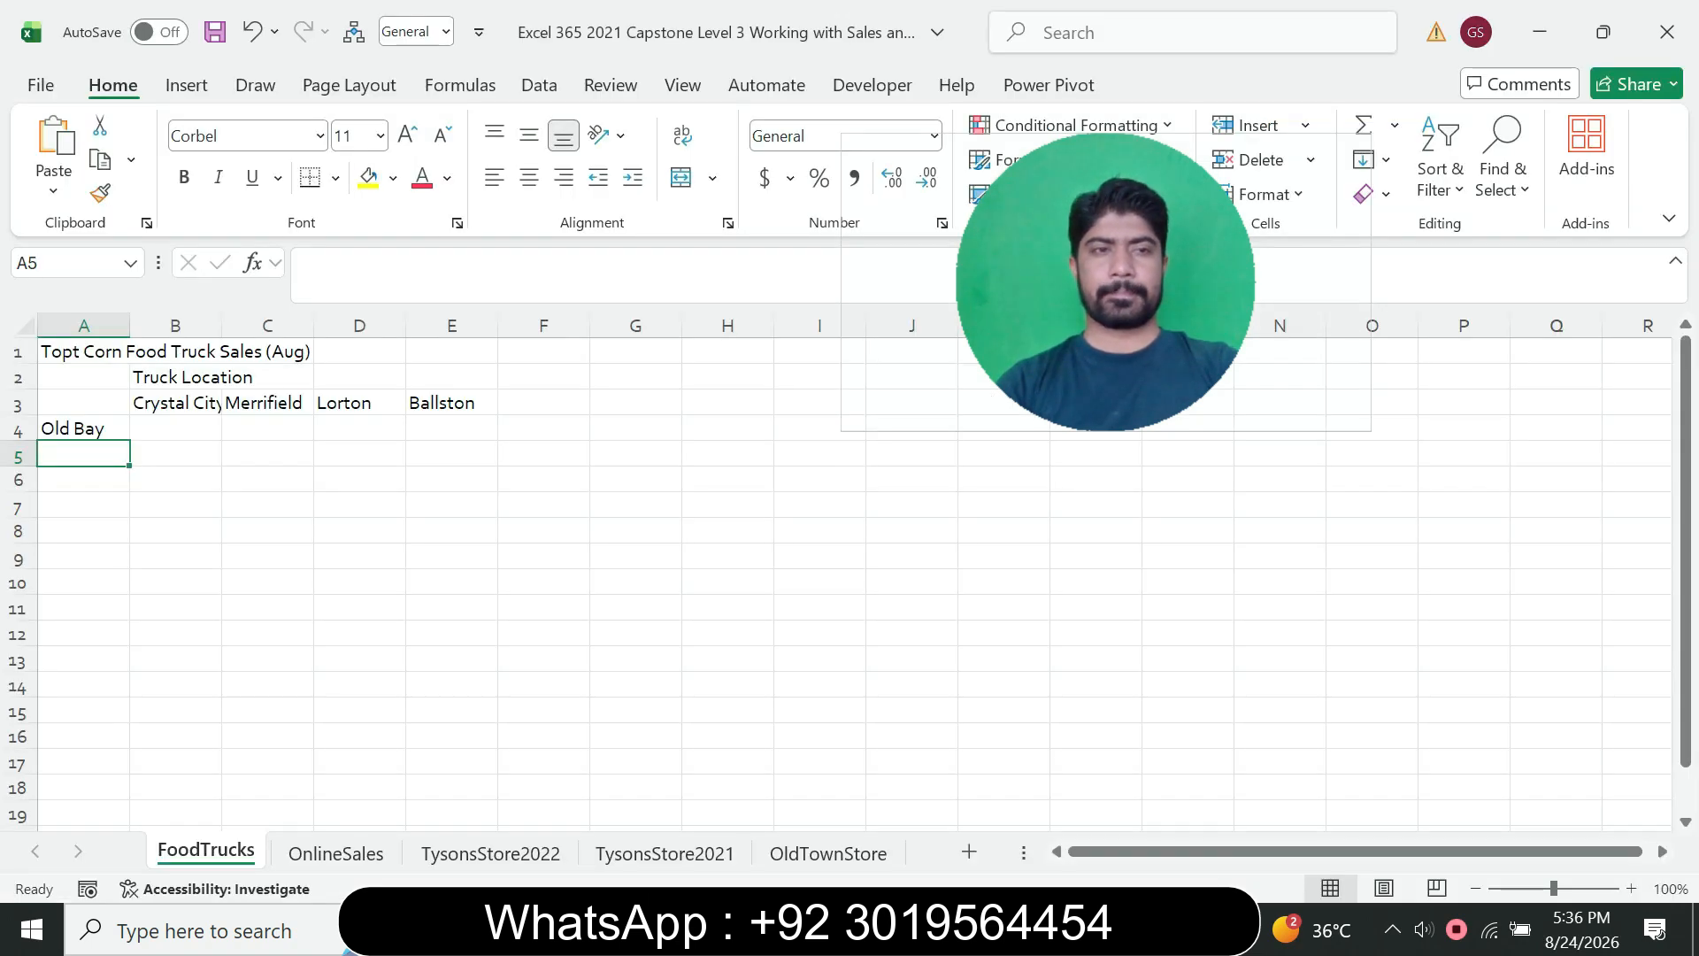
pyautogui.write('T')
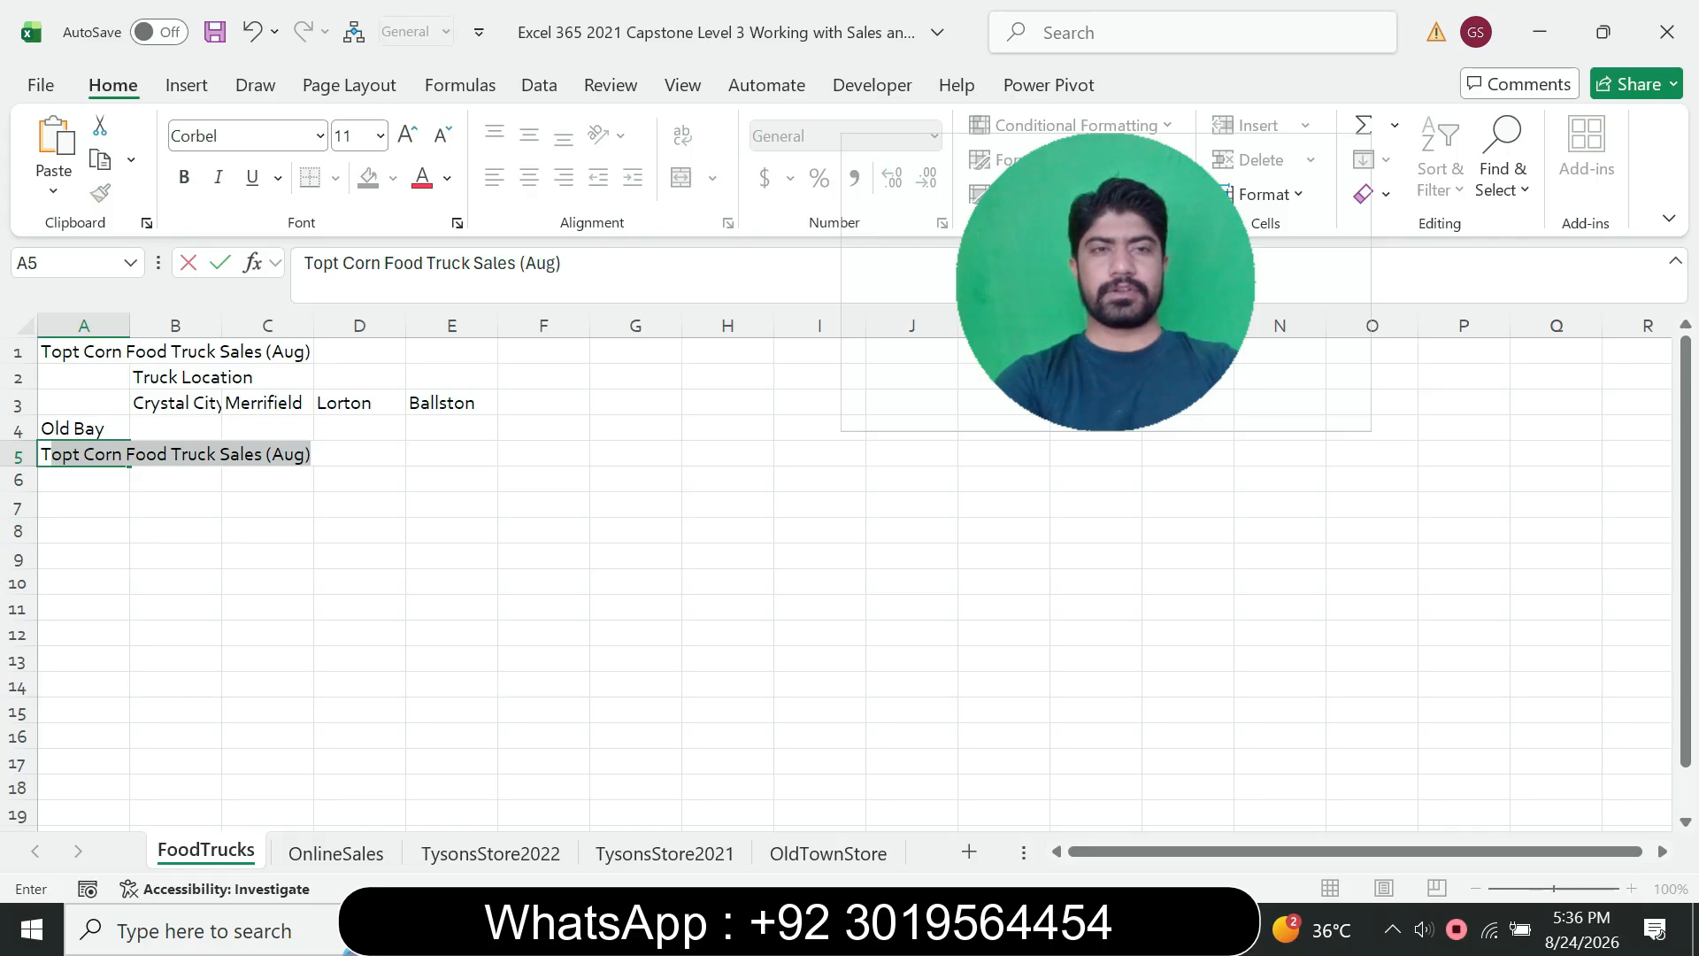
pyautogui.write('r')
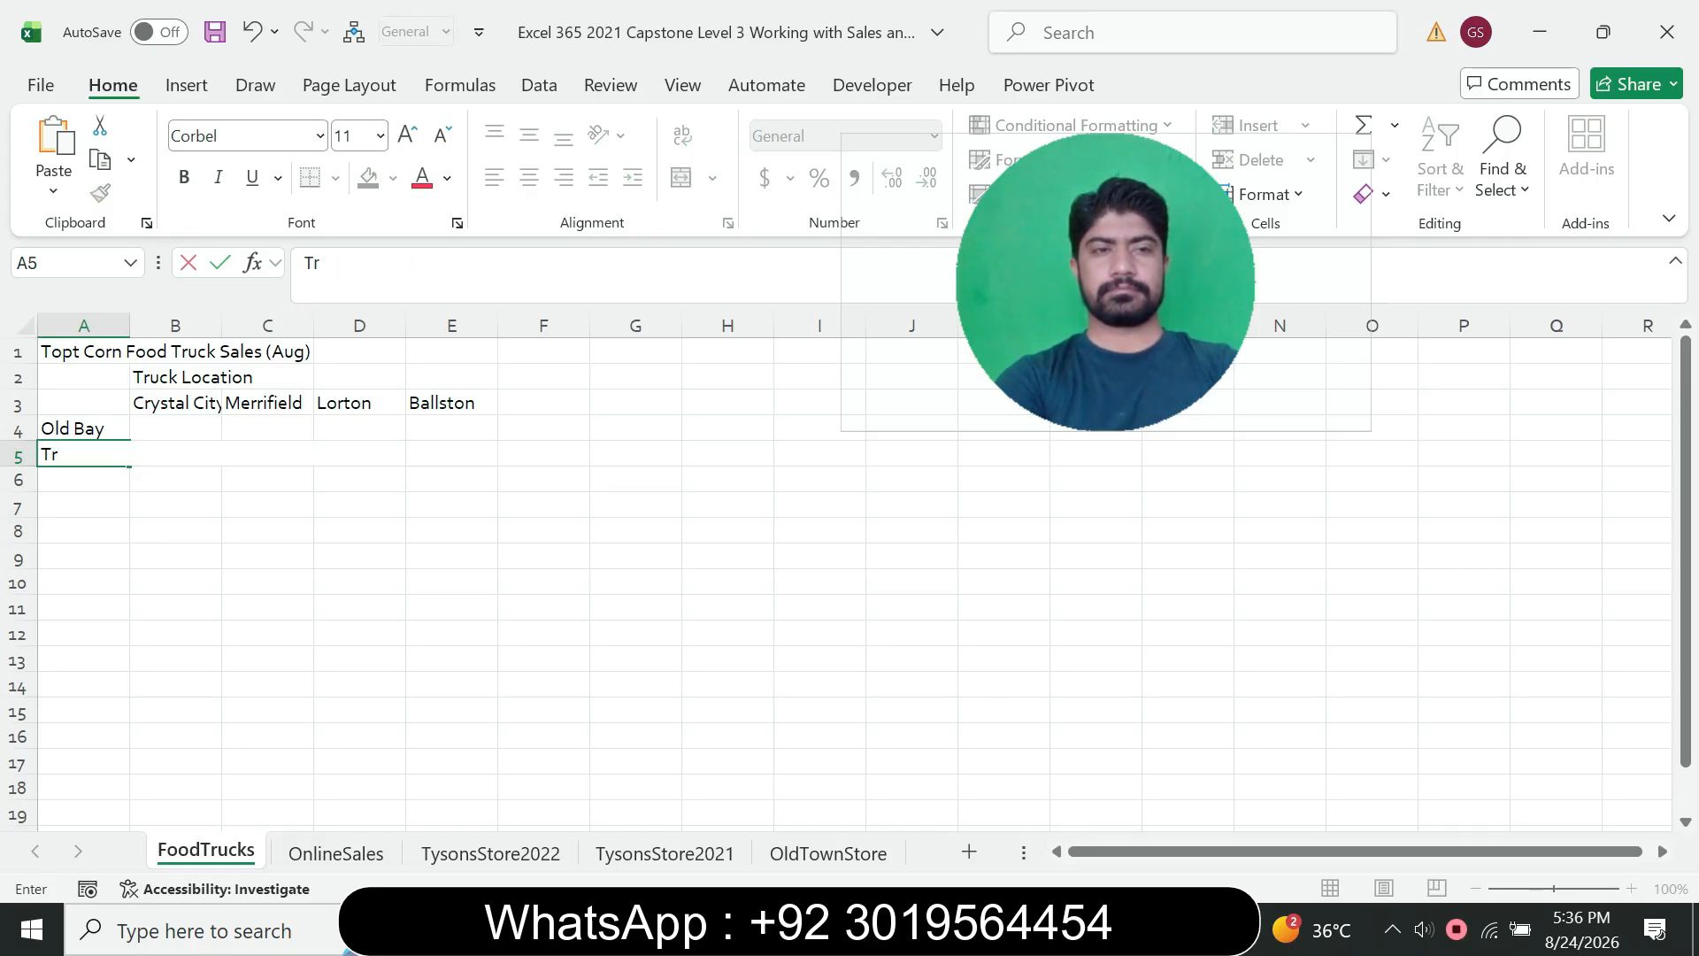
pyautogui.write('u')
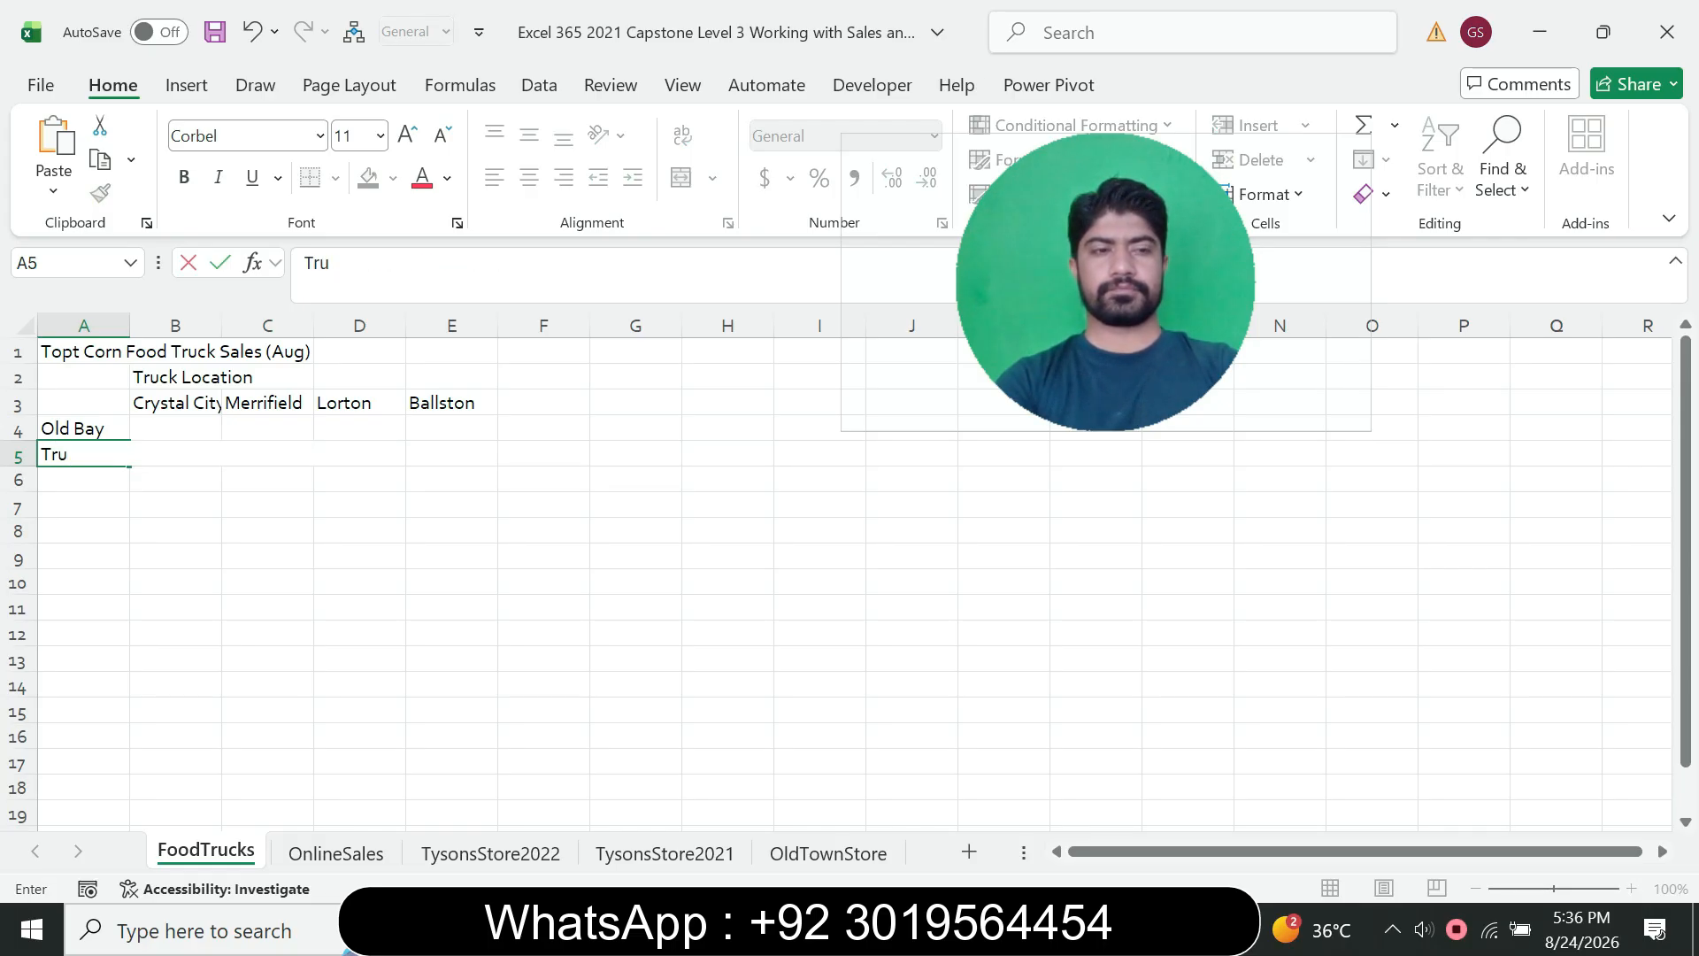
pyautogui.write('ffle')
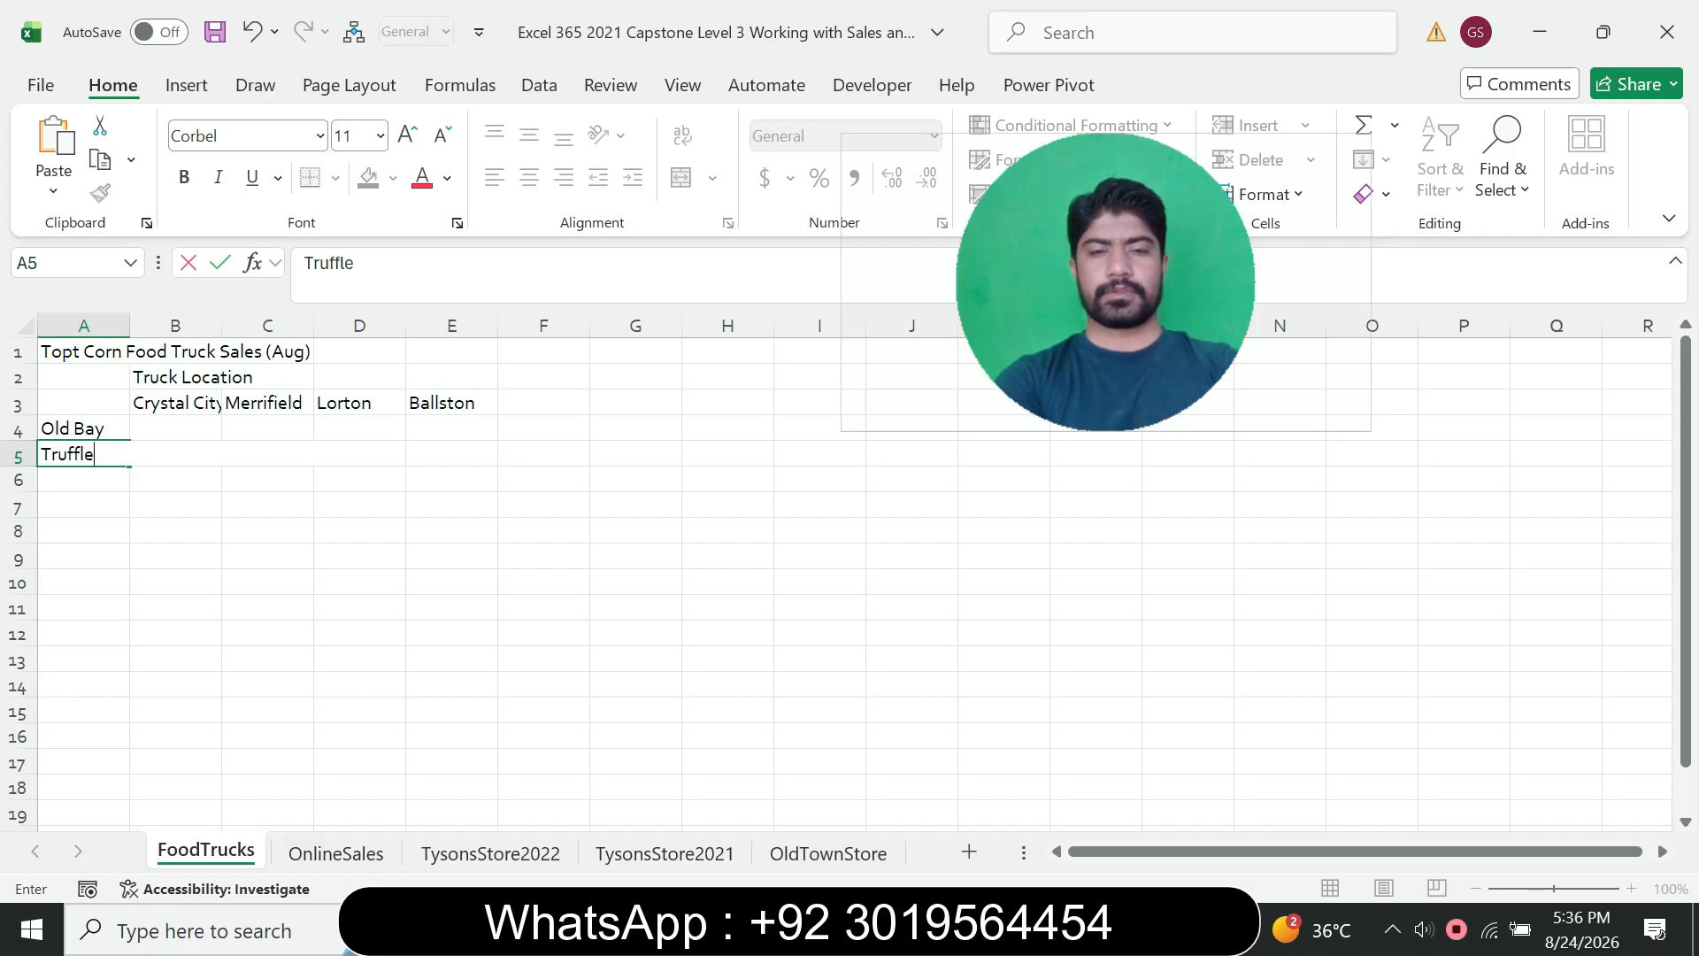
pyautogui.press('Return')
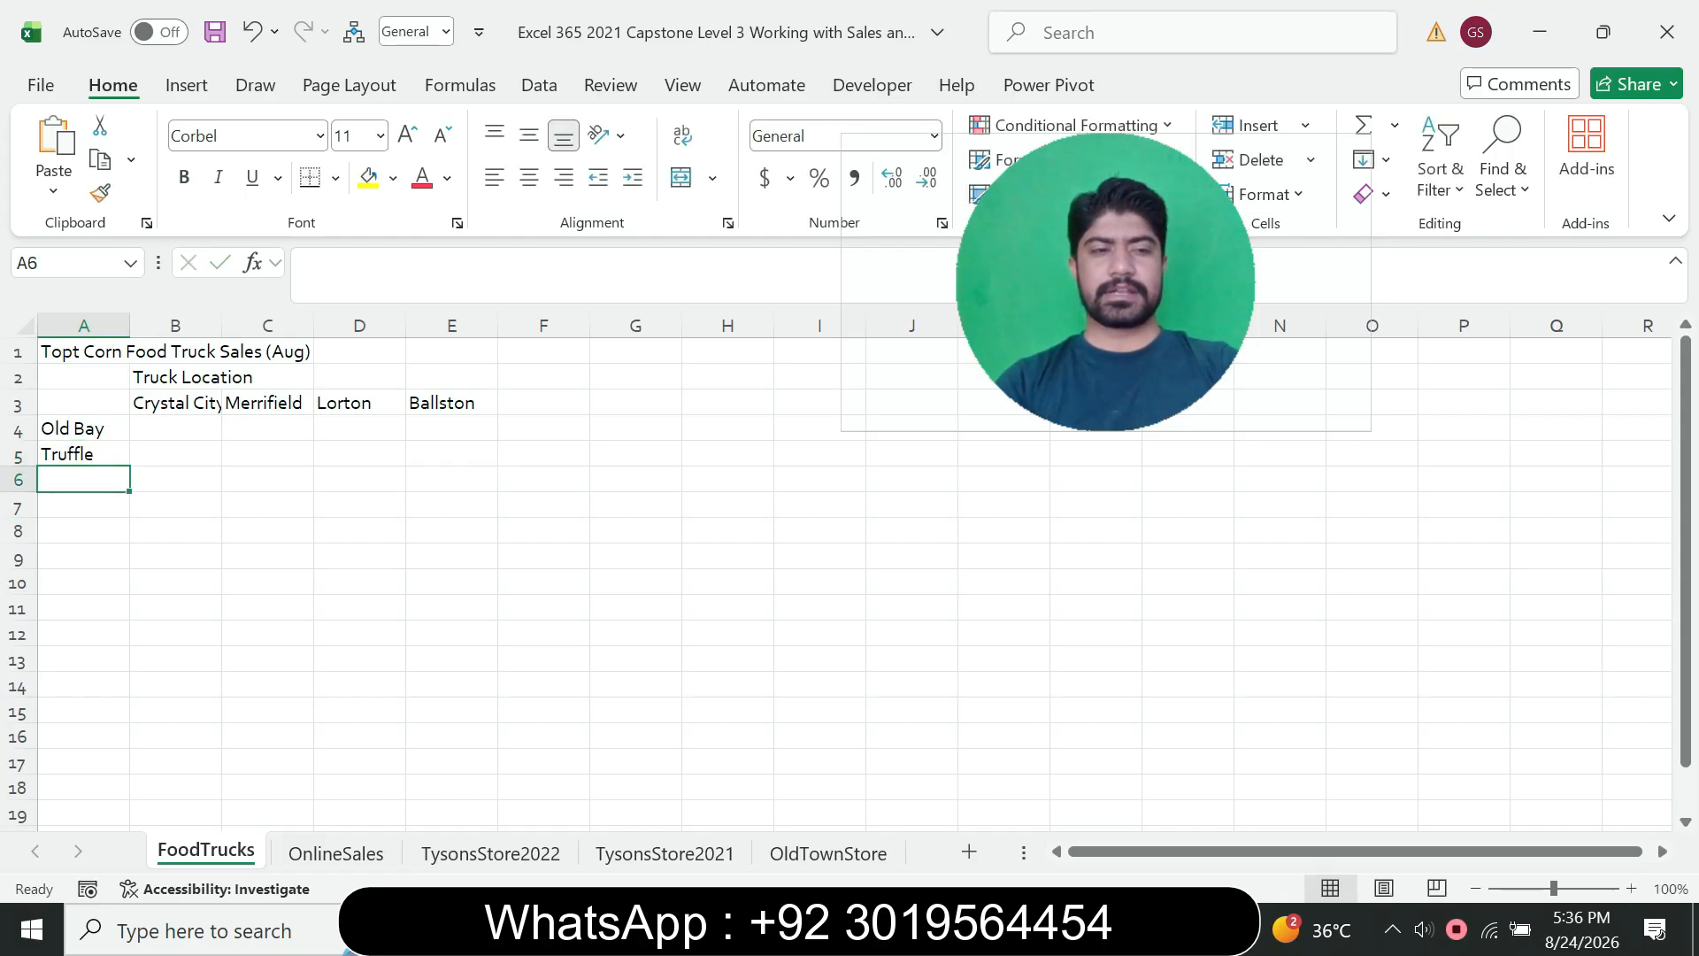
# - Look up the row 6 label in the PDF table and enter "Sea Salt and Carmel" in cell A6 of FoodTrucks
pyautogui.hotkey('alt', 'Tab')
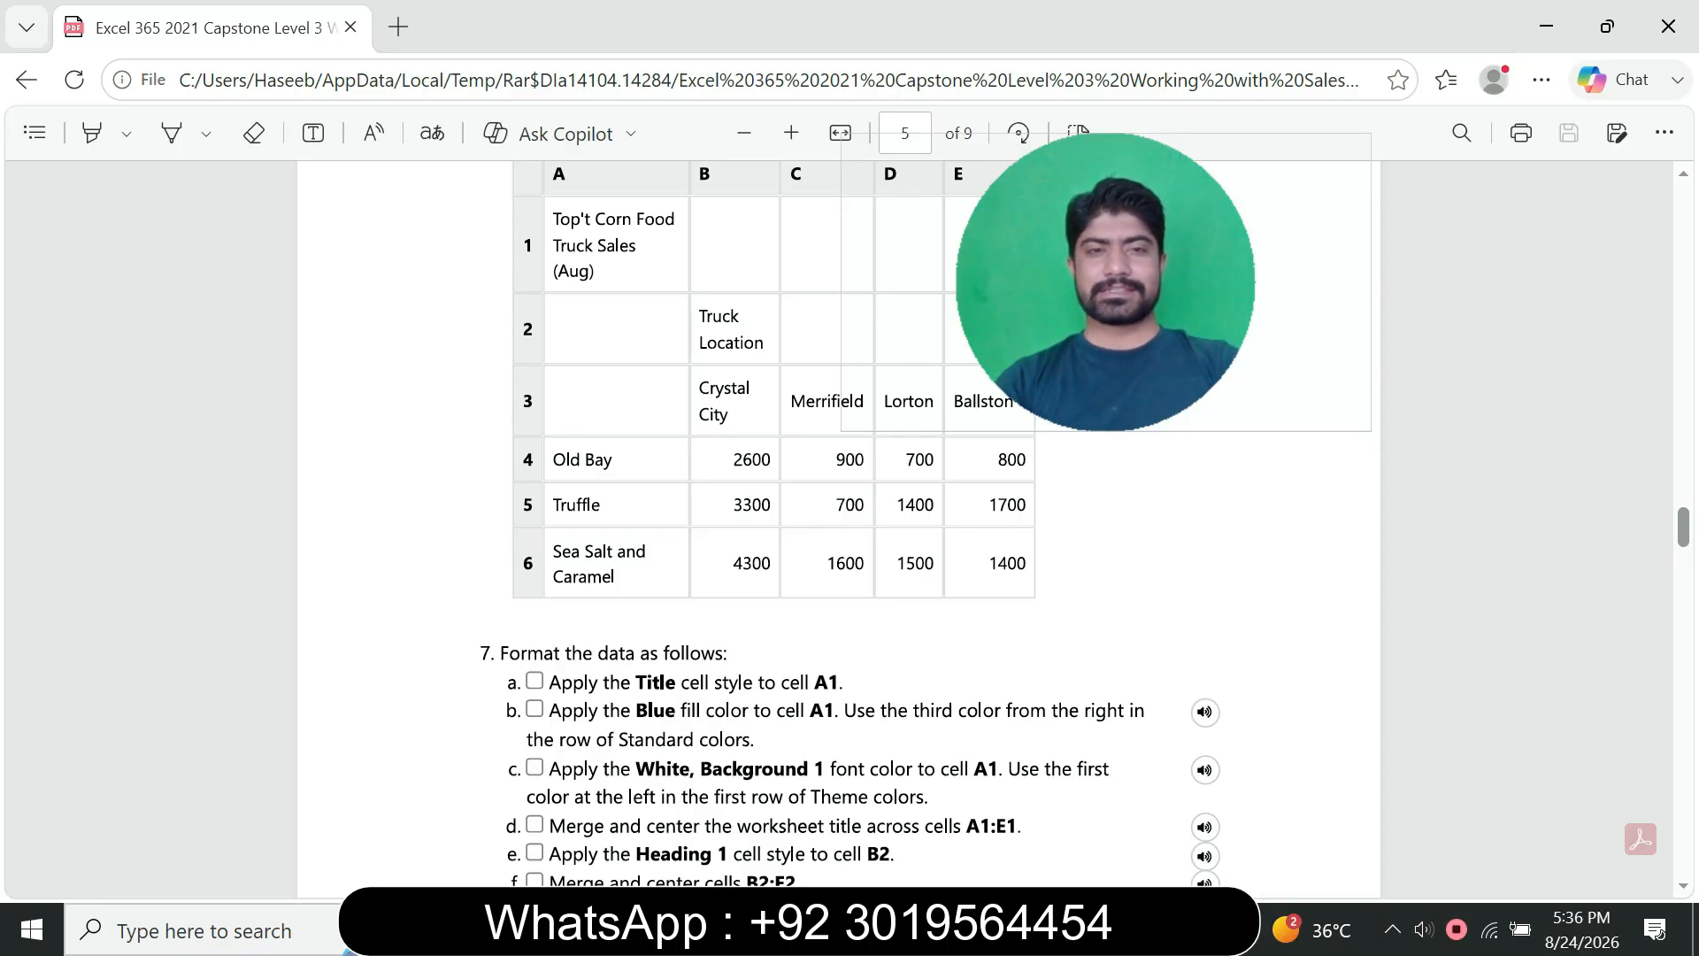
pyautogui.hotkey('alt', 'Tab')
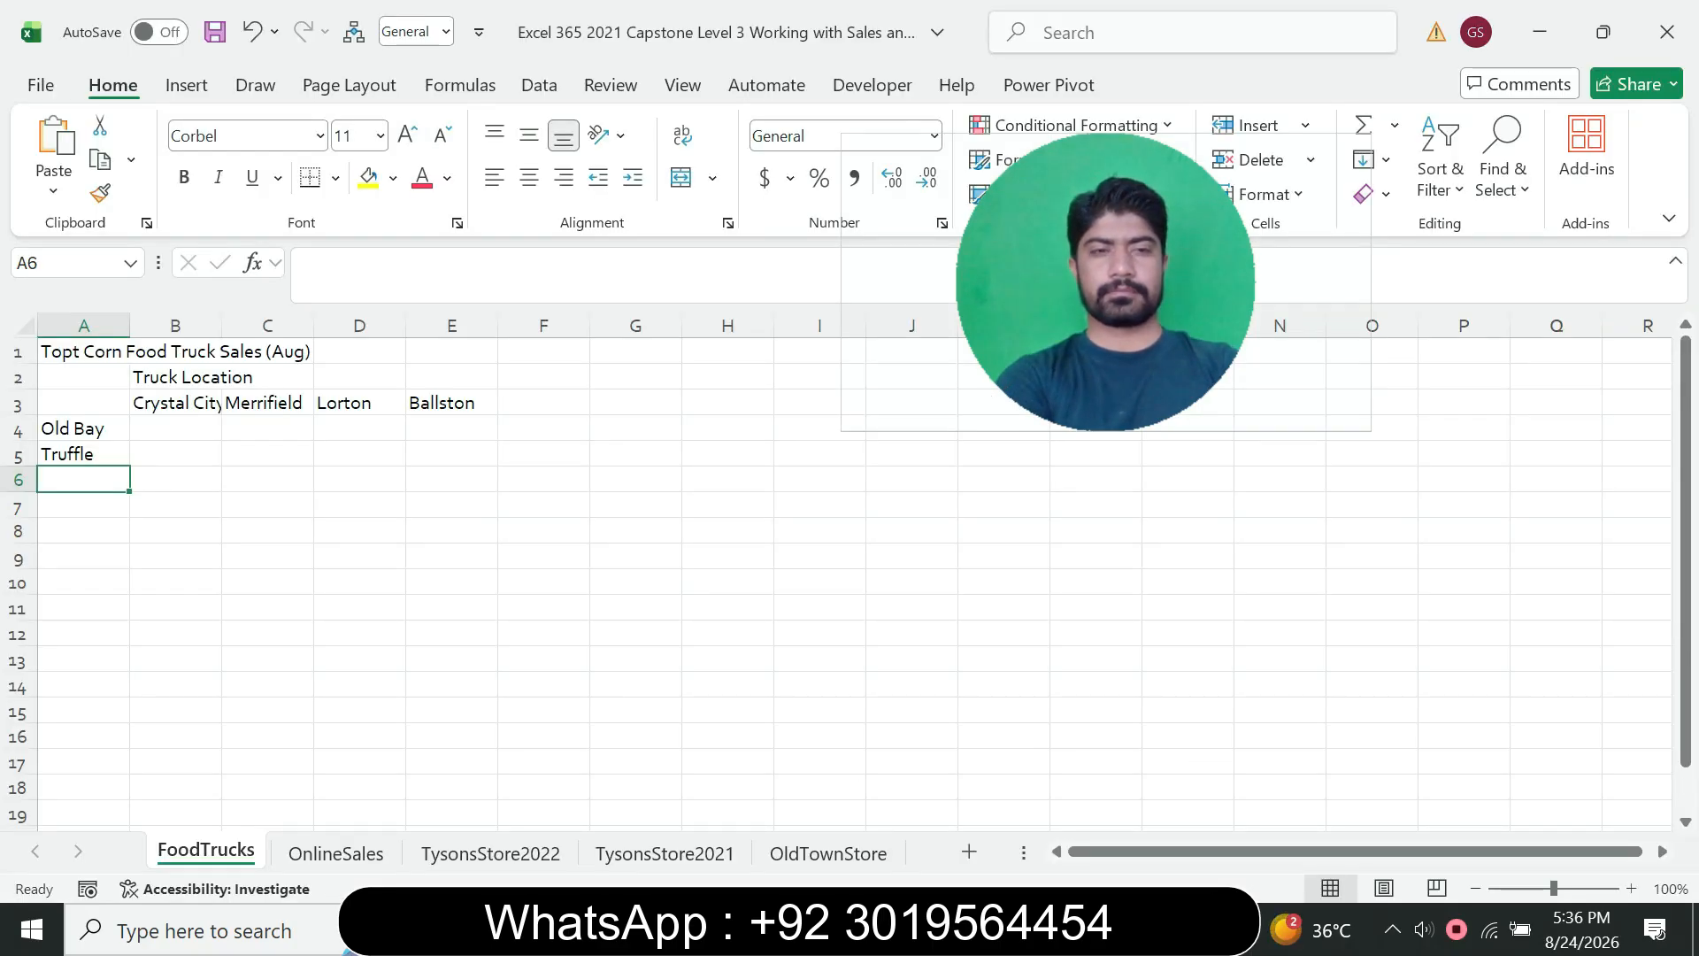
pyautogui.write('Sea')
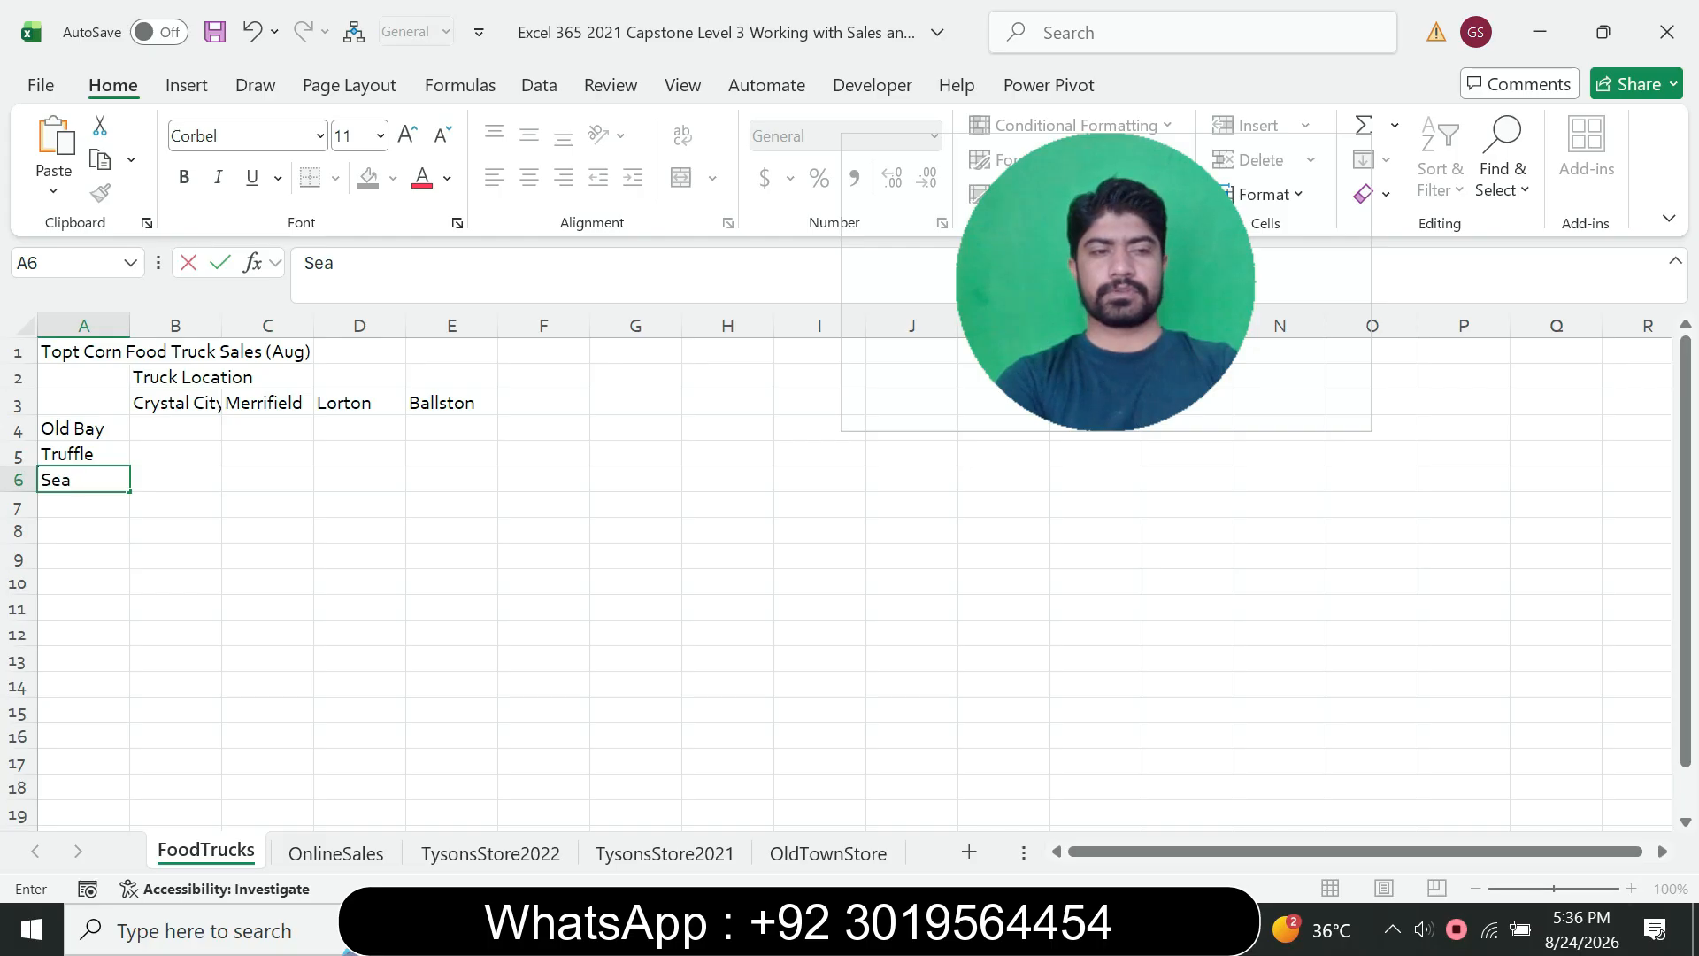
pyautogui.write(' Sa')
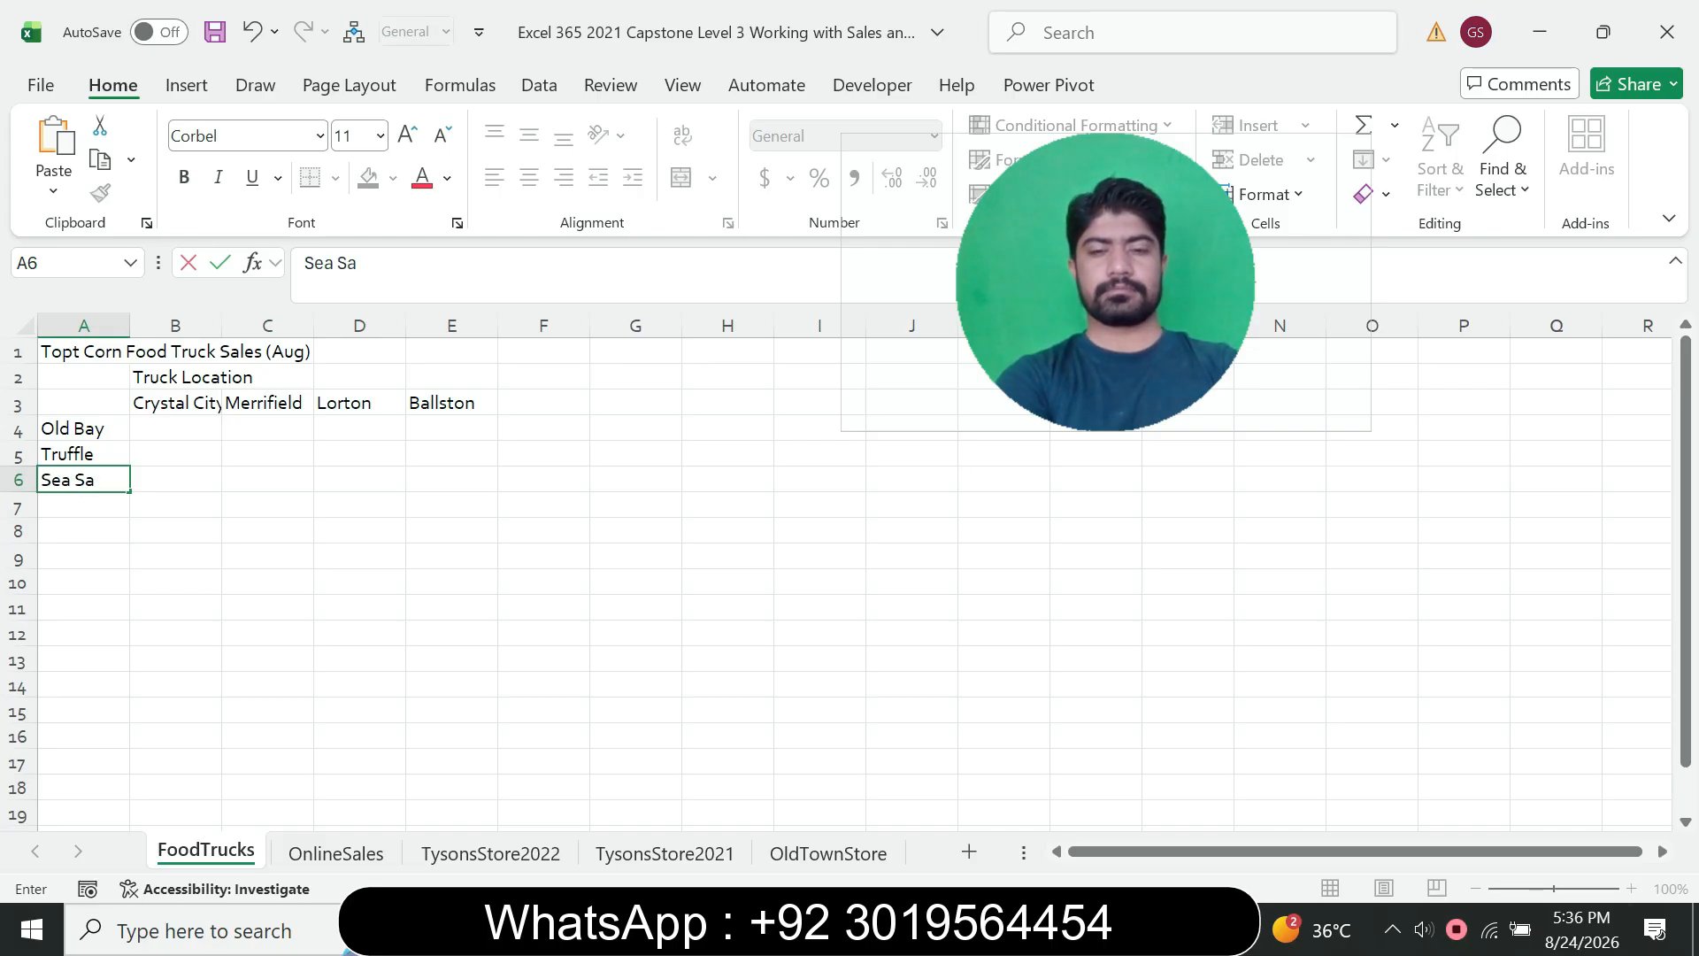
pyautogui.write('lt')
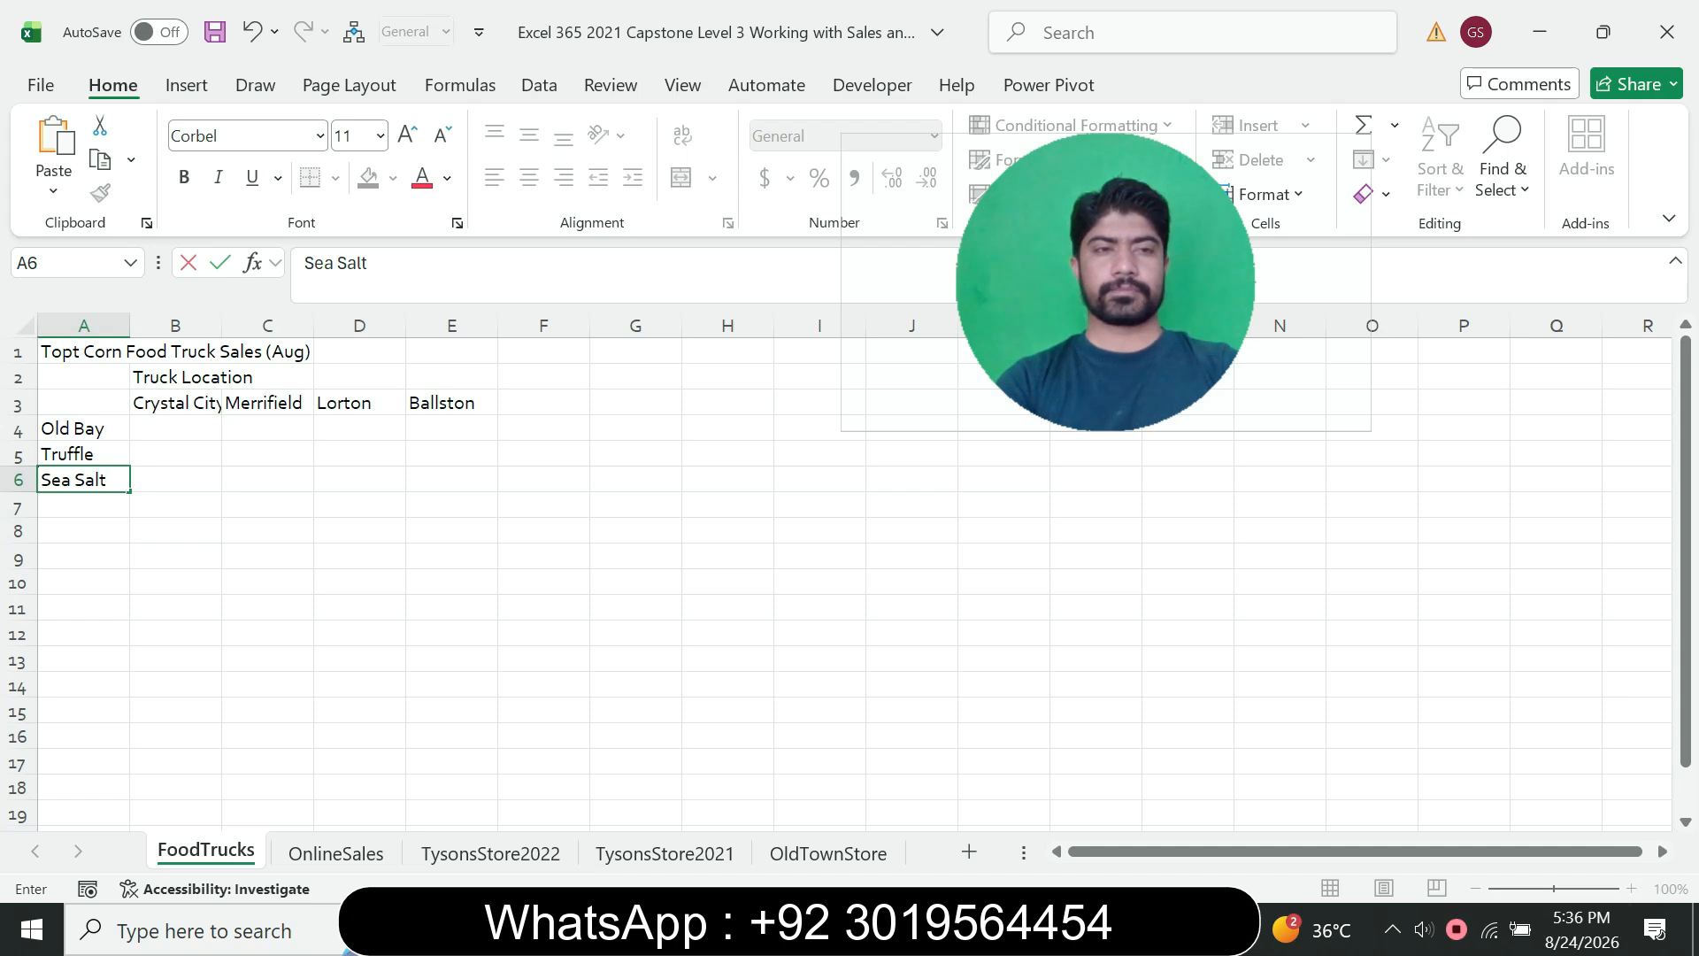
pyautogui.write(' and')
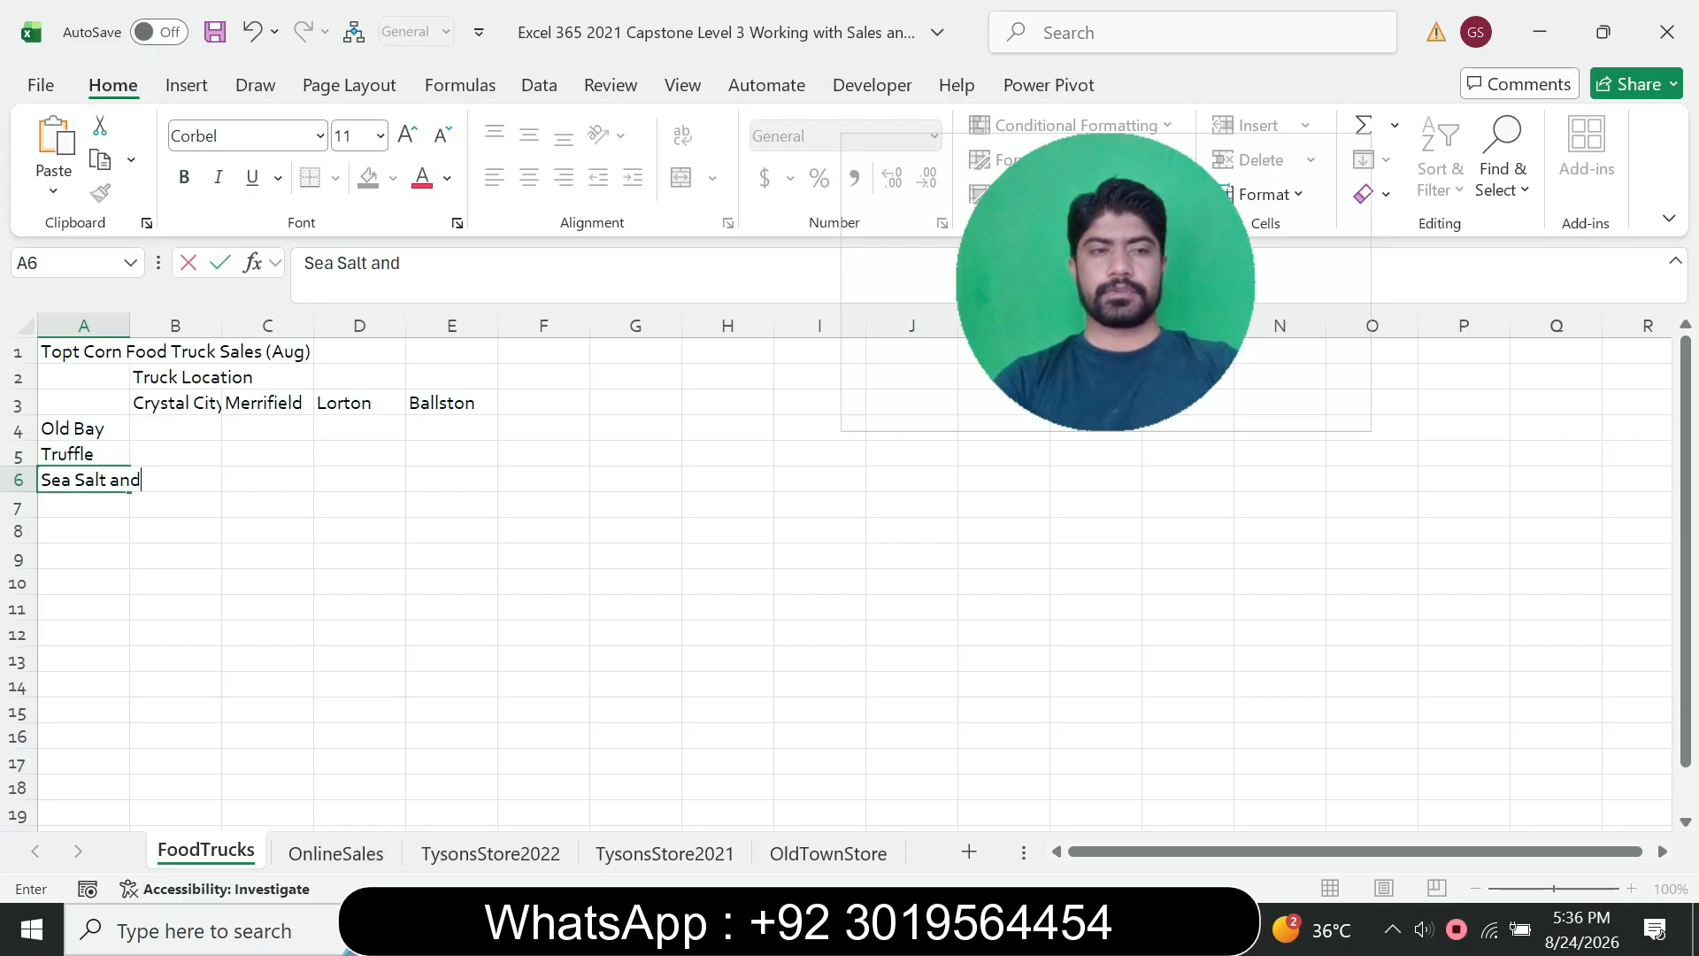
pyautogui.hotkey('alt', 'Tab')
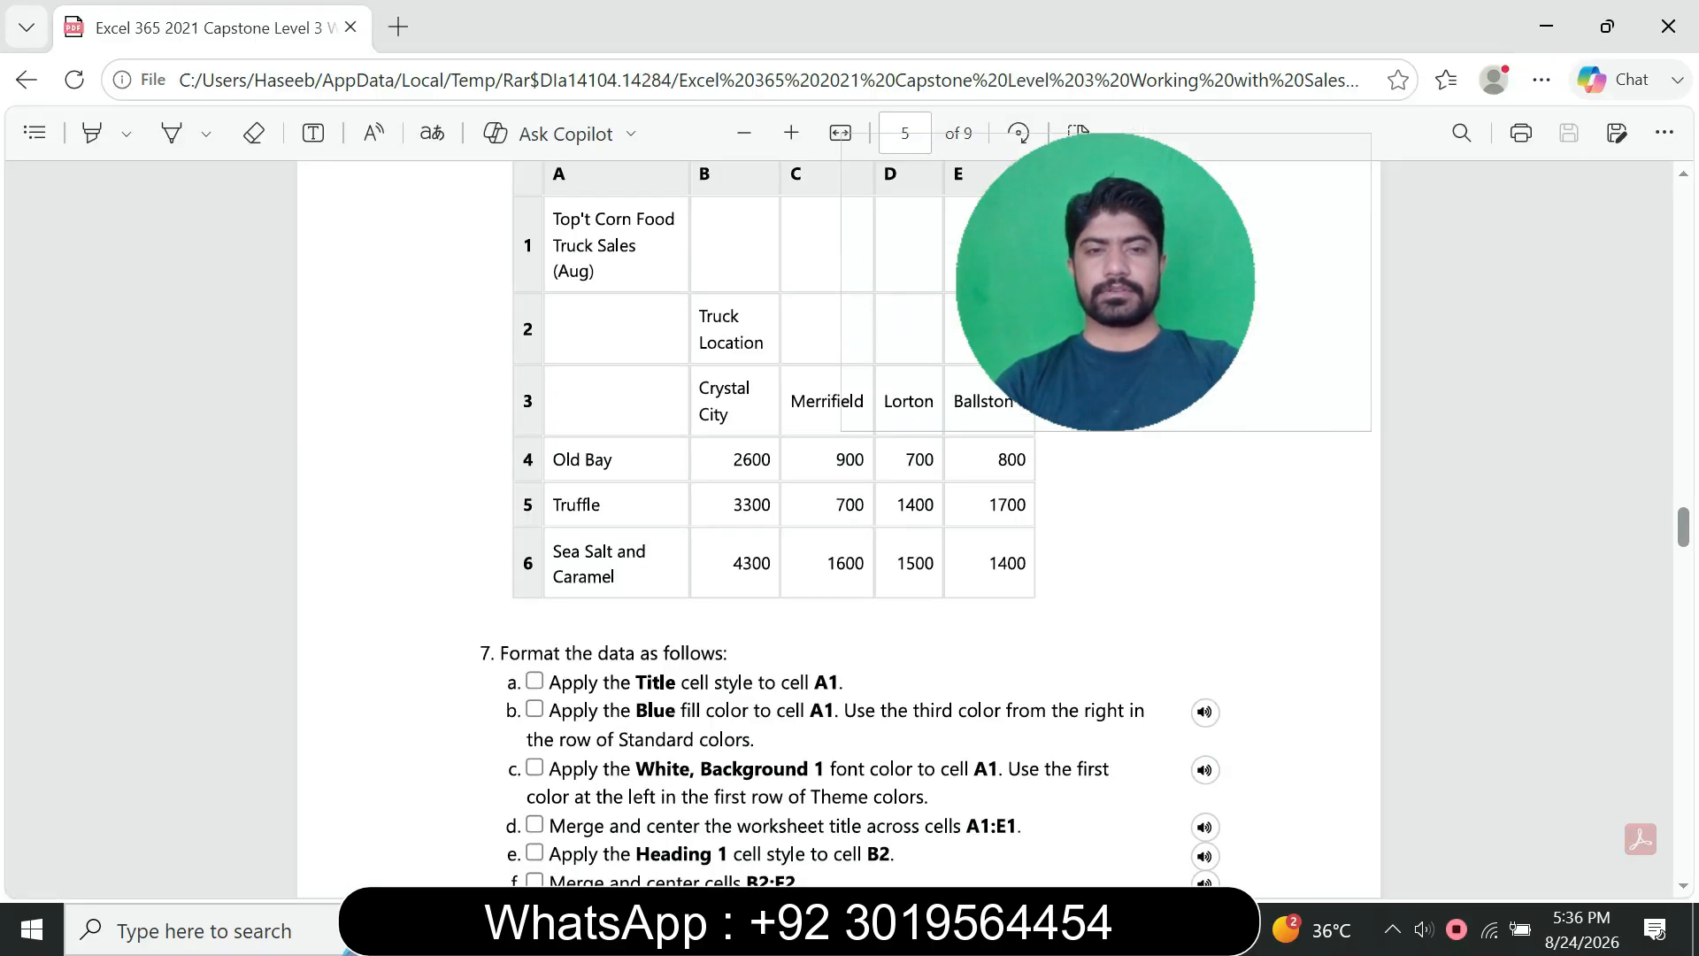
pyautogui.click(1080, 930)
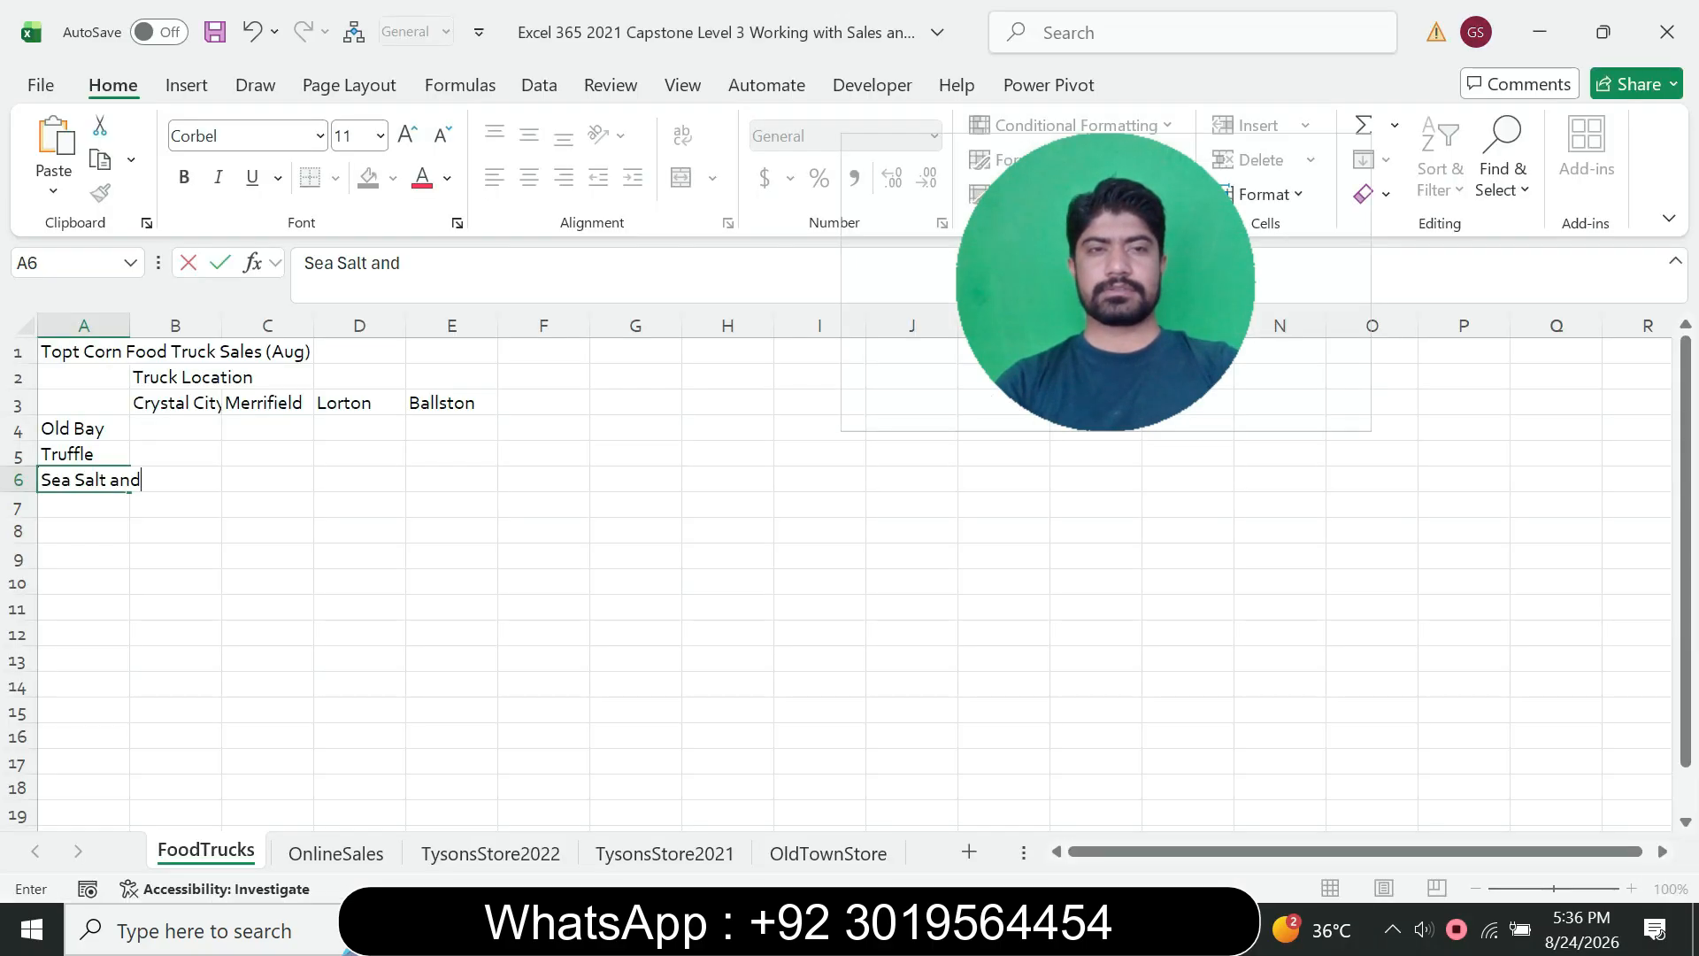
pyautogui.write('Ca')
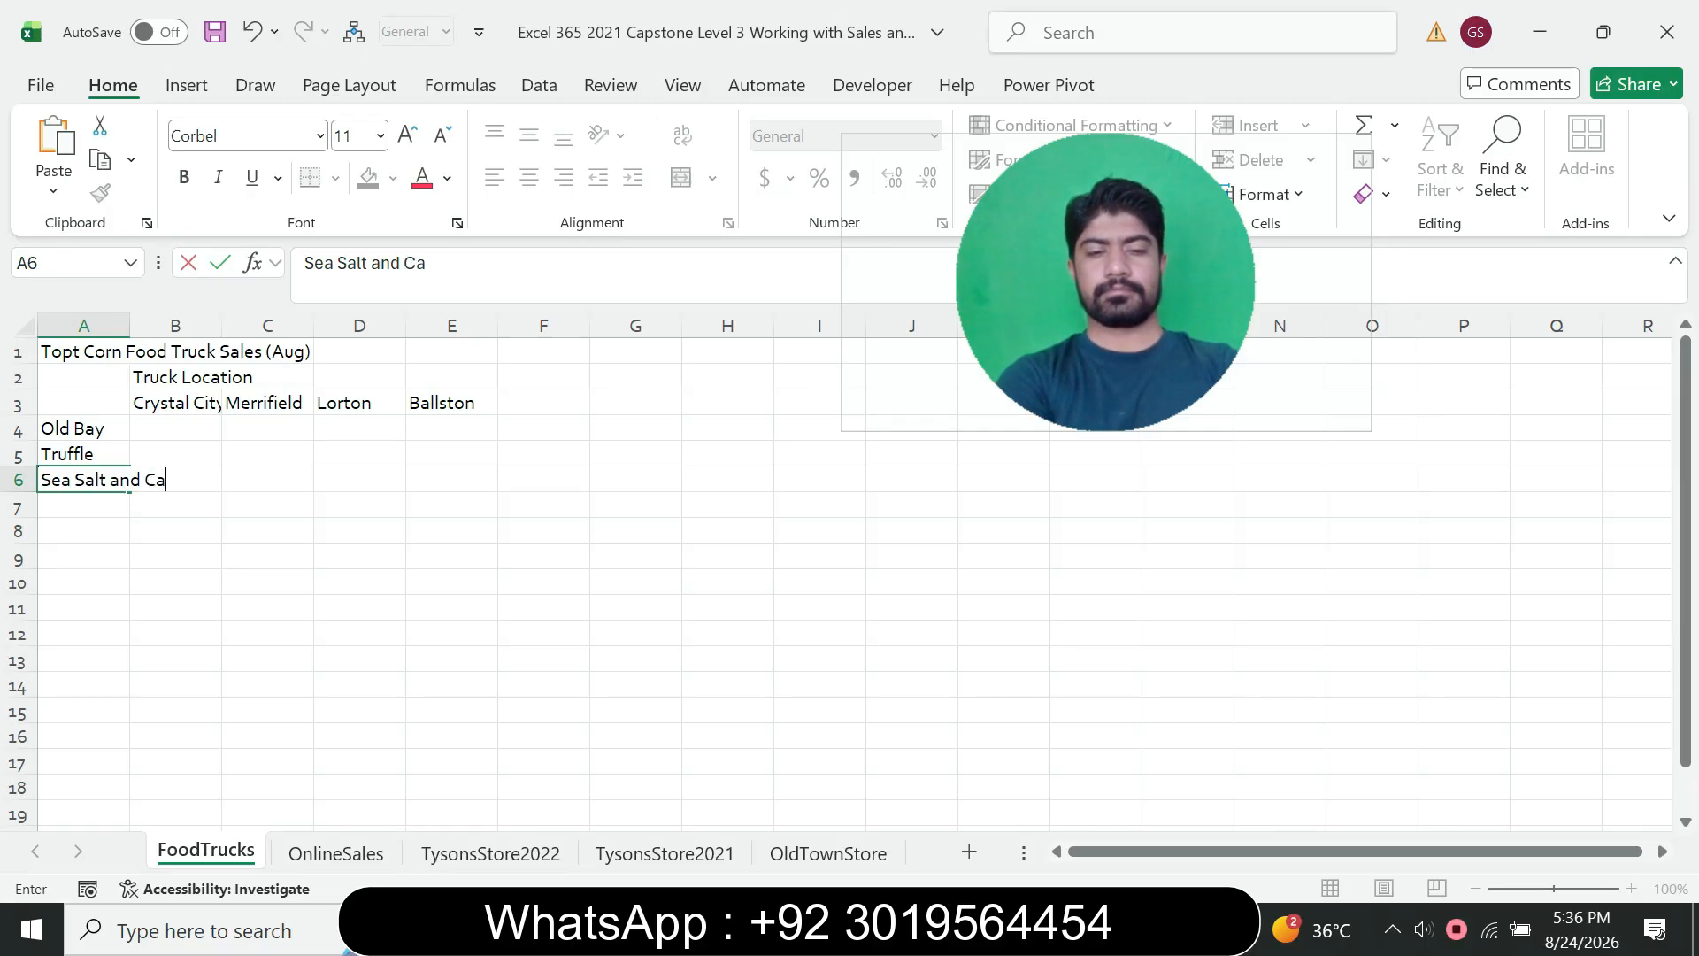
pyautogui.write('rmel')
pyautogui.press('Return')
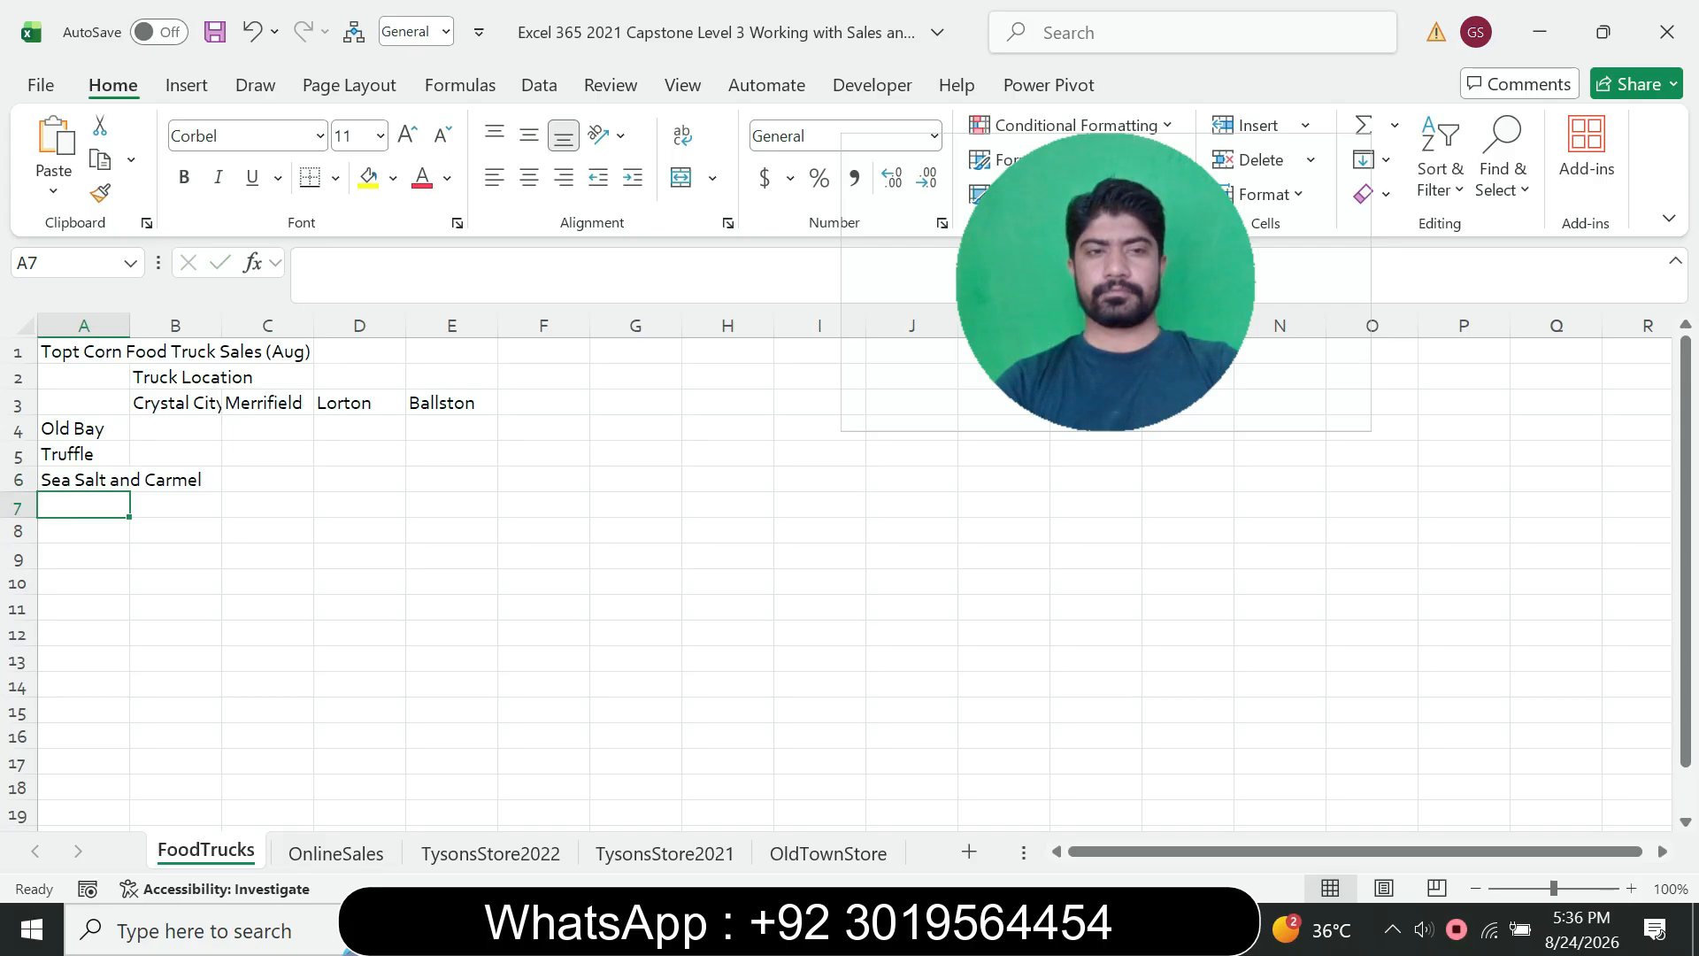
# - Compare the row 6 label with the PDF table and correct cell A6 to "Sea Salt and Caramel"
pyautogui.hotkey('alt', 'Tab')
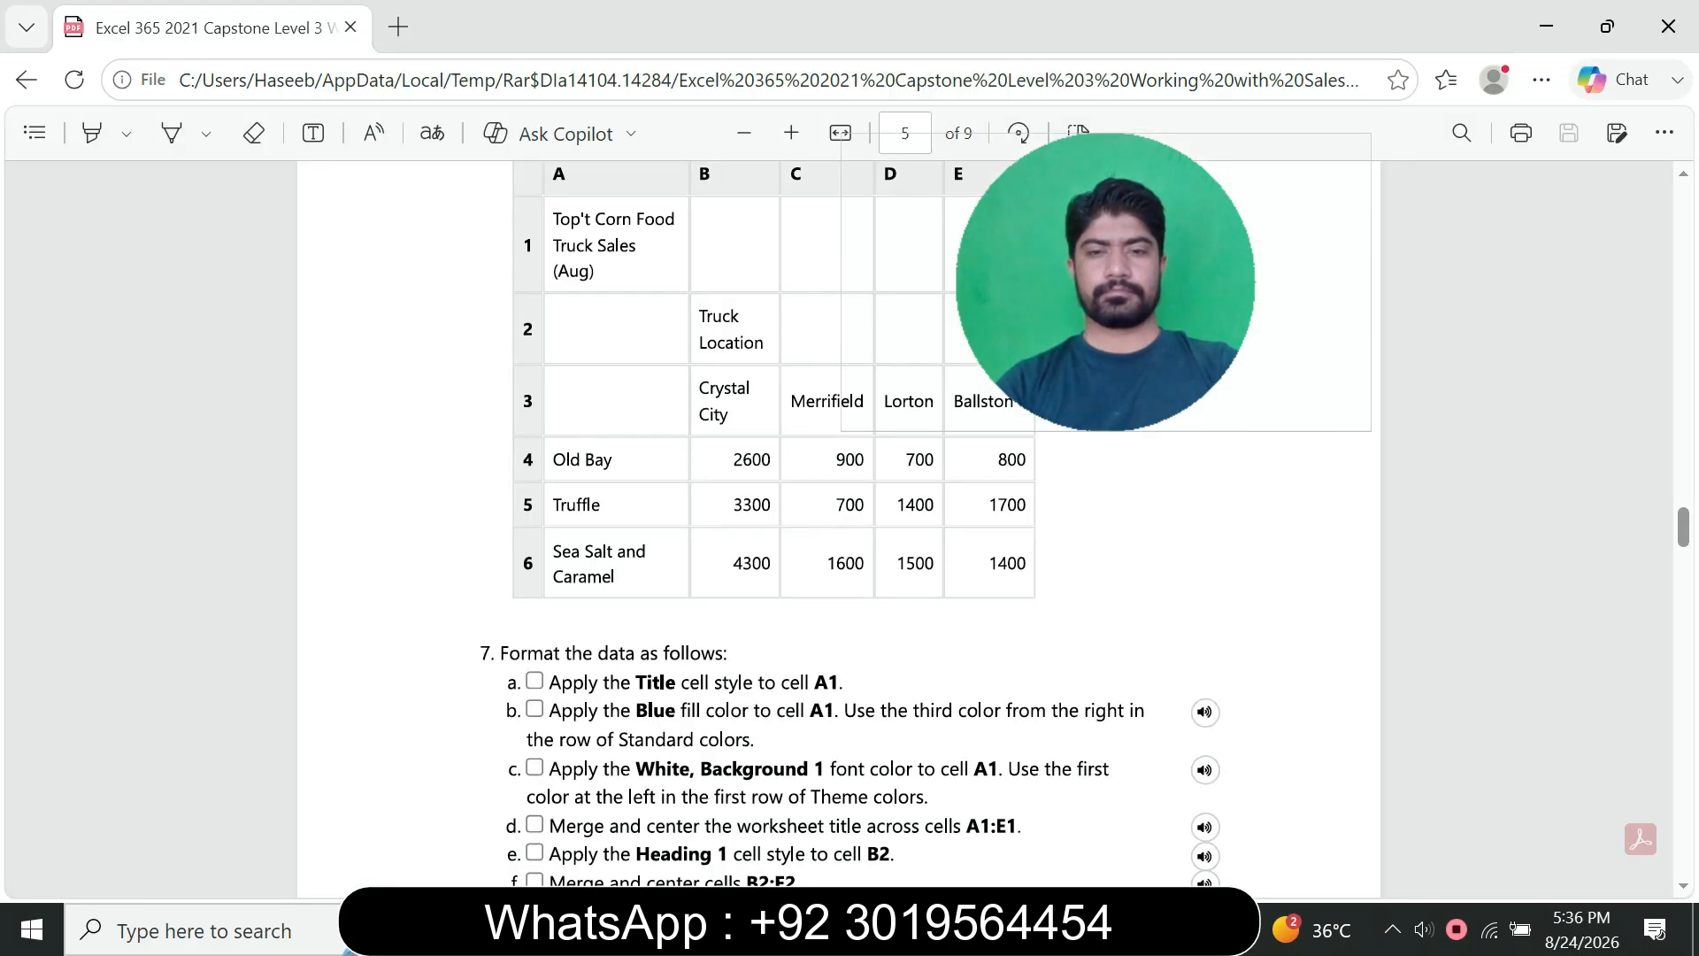
pyautogui.hotkey('alt', 'Tab')
pyautogui.click(168, 479)
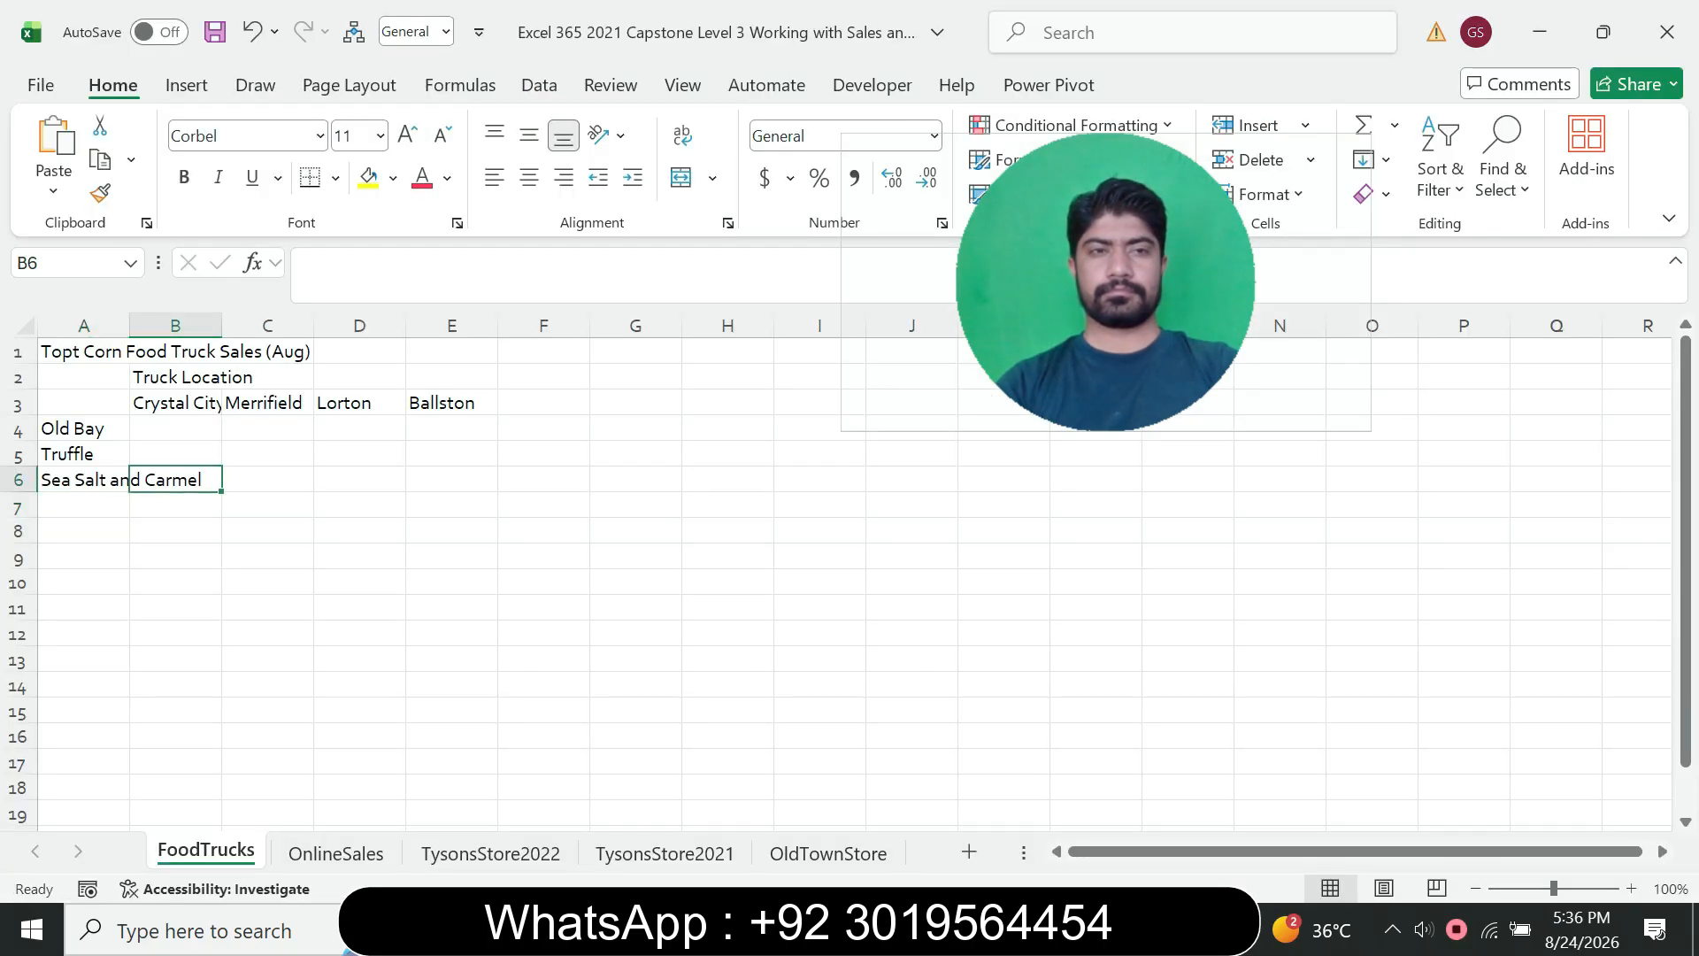
pyautogui.click(78, 479)
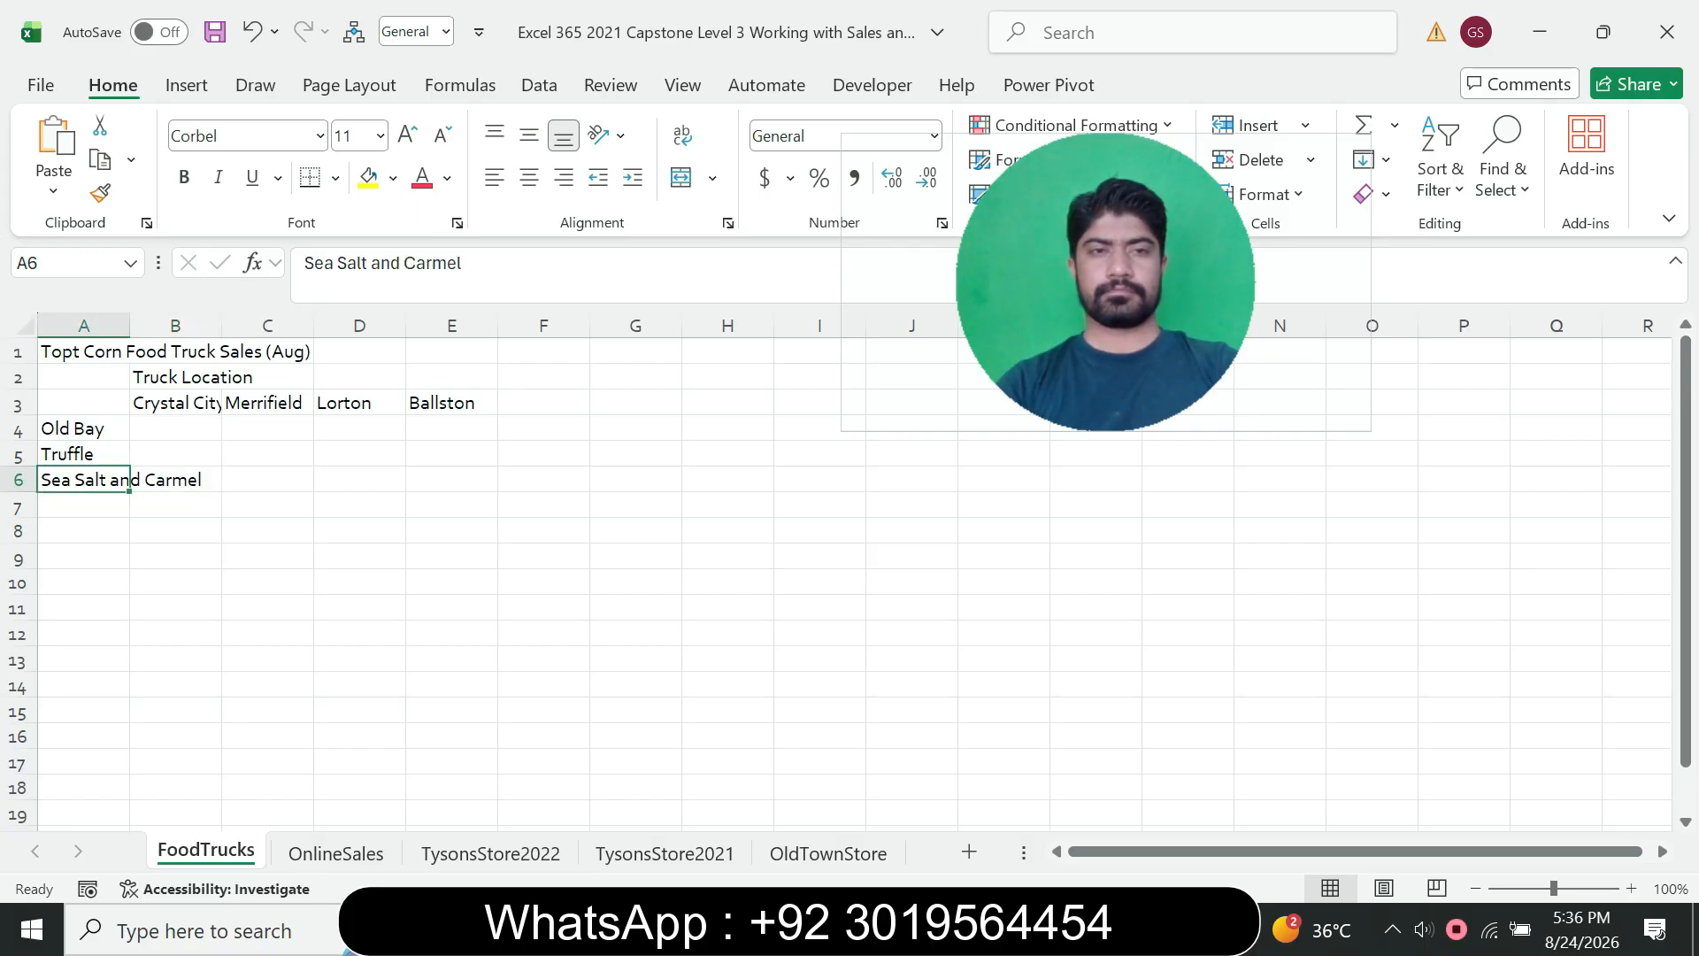
pyautogui.click(429, 263)
pyautogui.write('a')
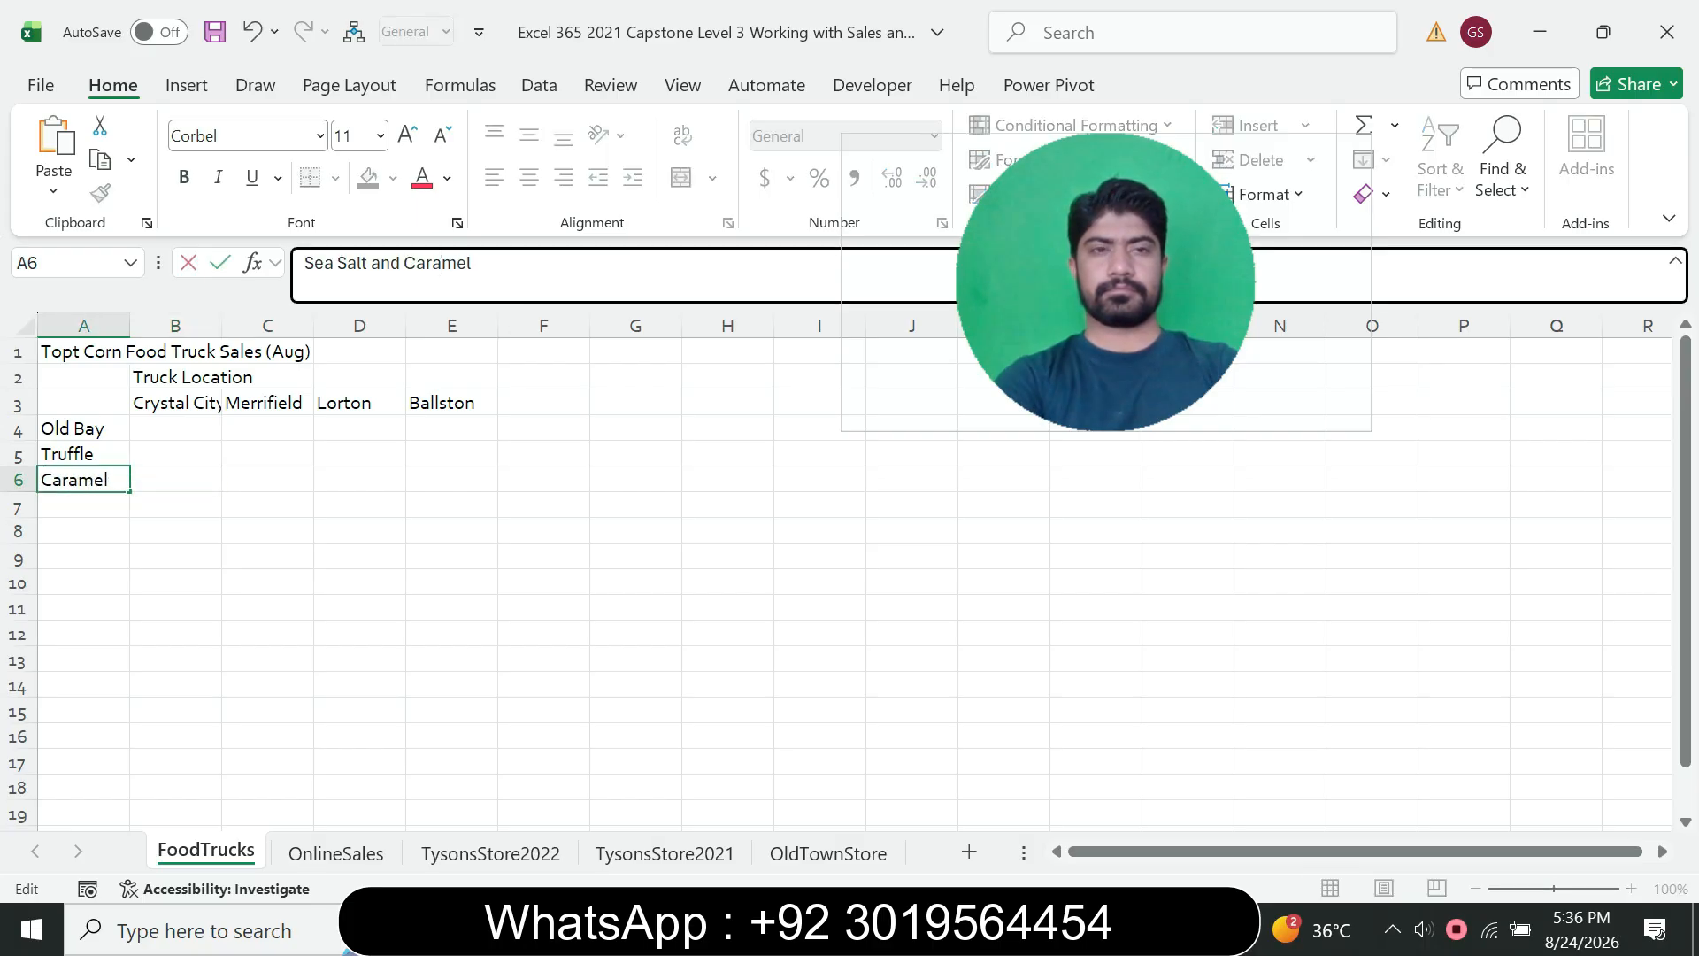
pyautogui.press('Return')
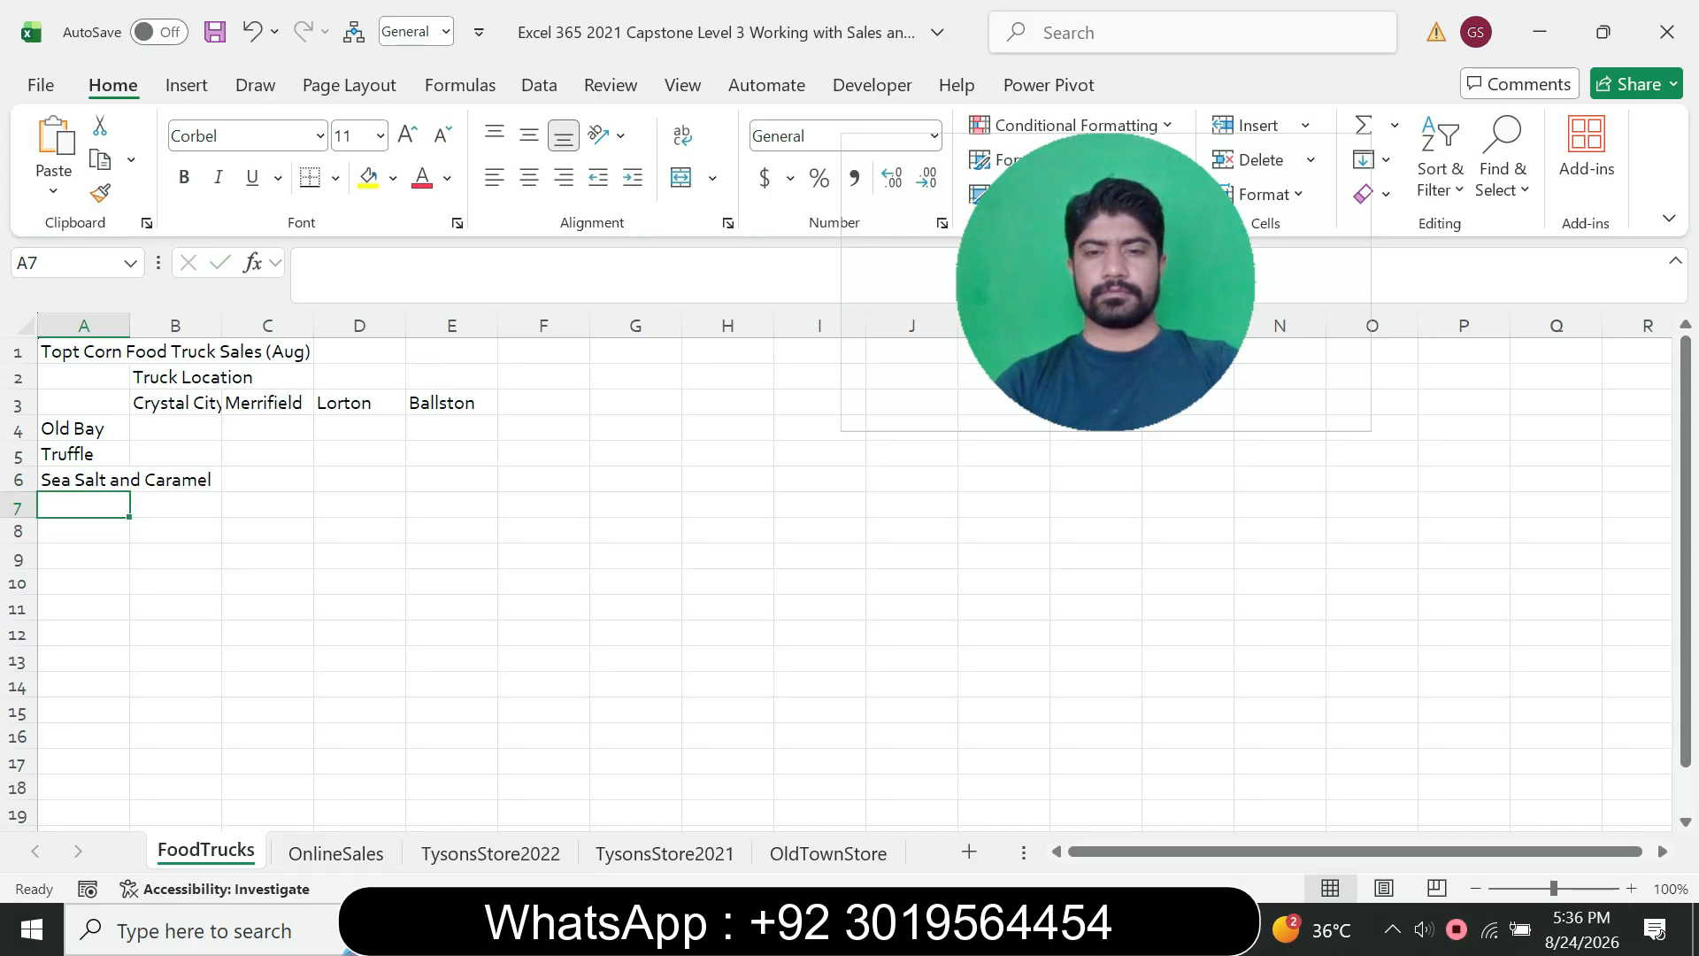
# - Consult the Crystal City column of the PDF table and enter 2600 in cell B4 and 3300 in cell B5 of FoodTrucks
pyautogui.hotkey('alt', 'Tab')
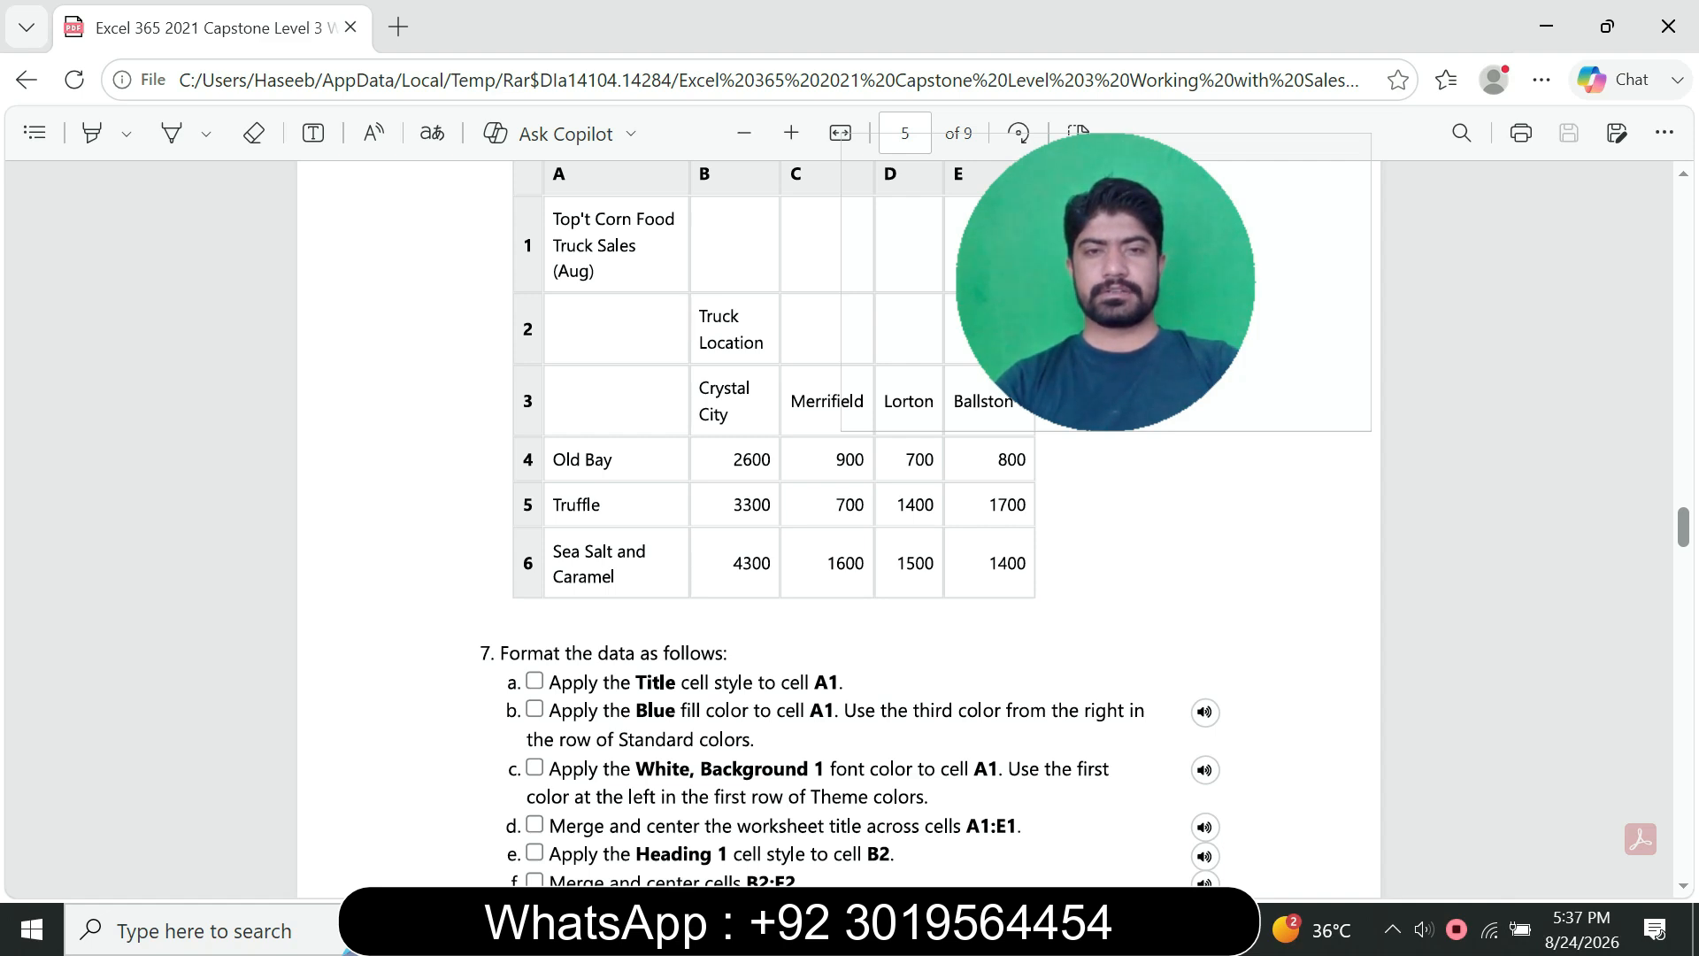
pyautogui.click(1077, 929)
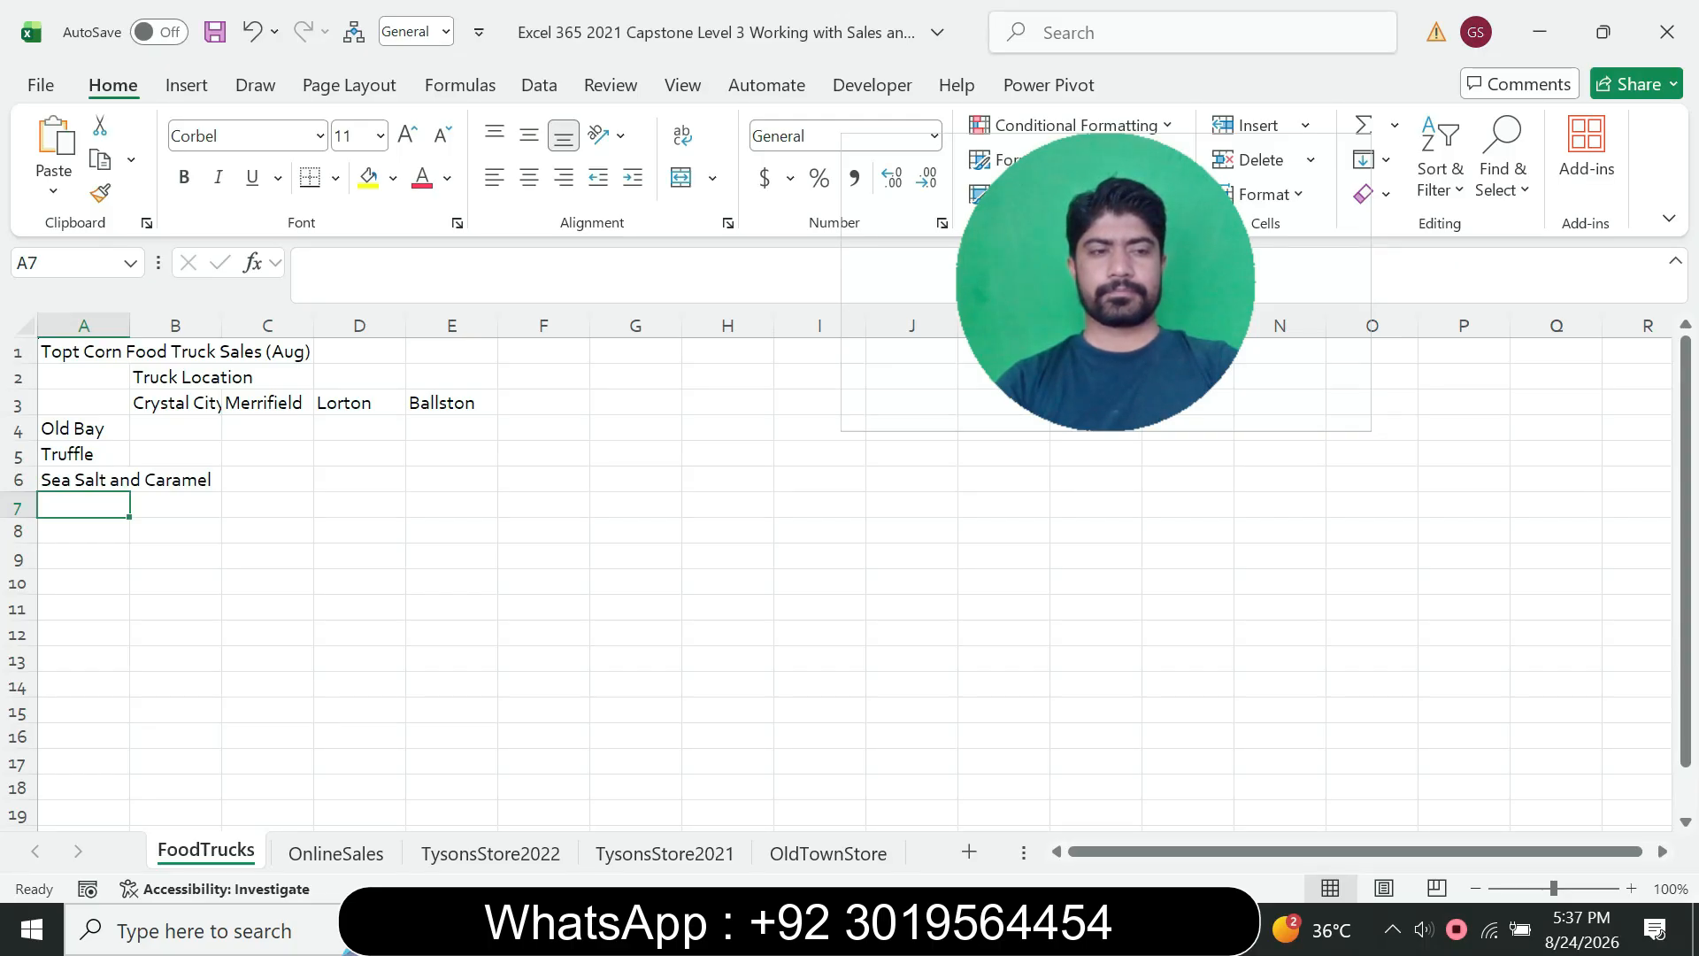
pyautogui.click(175, 429)
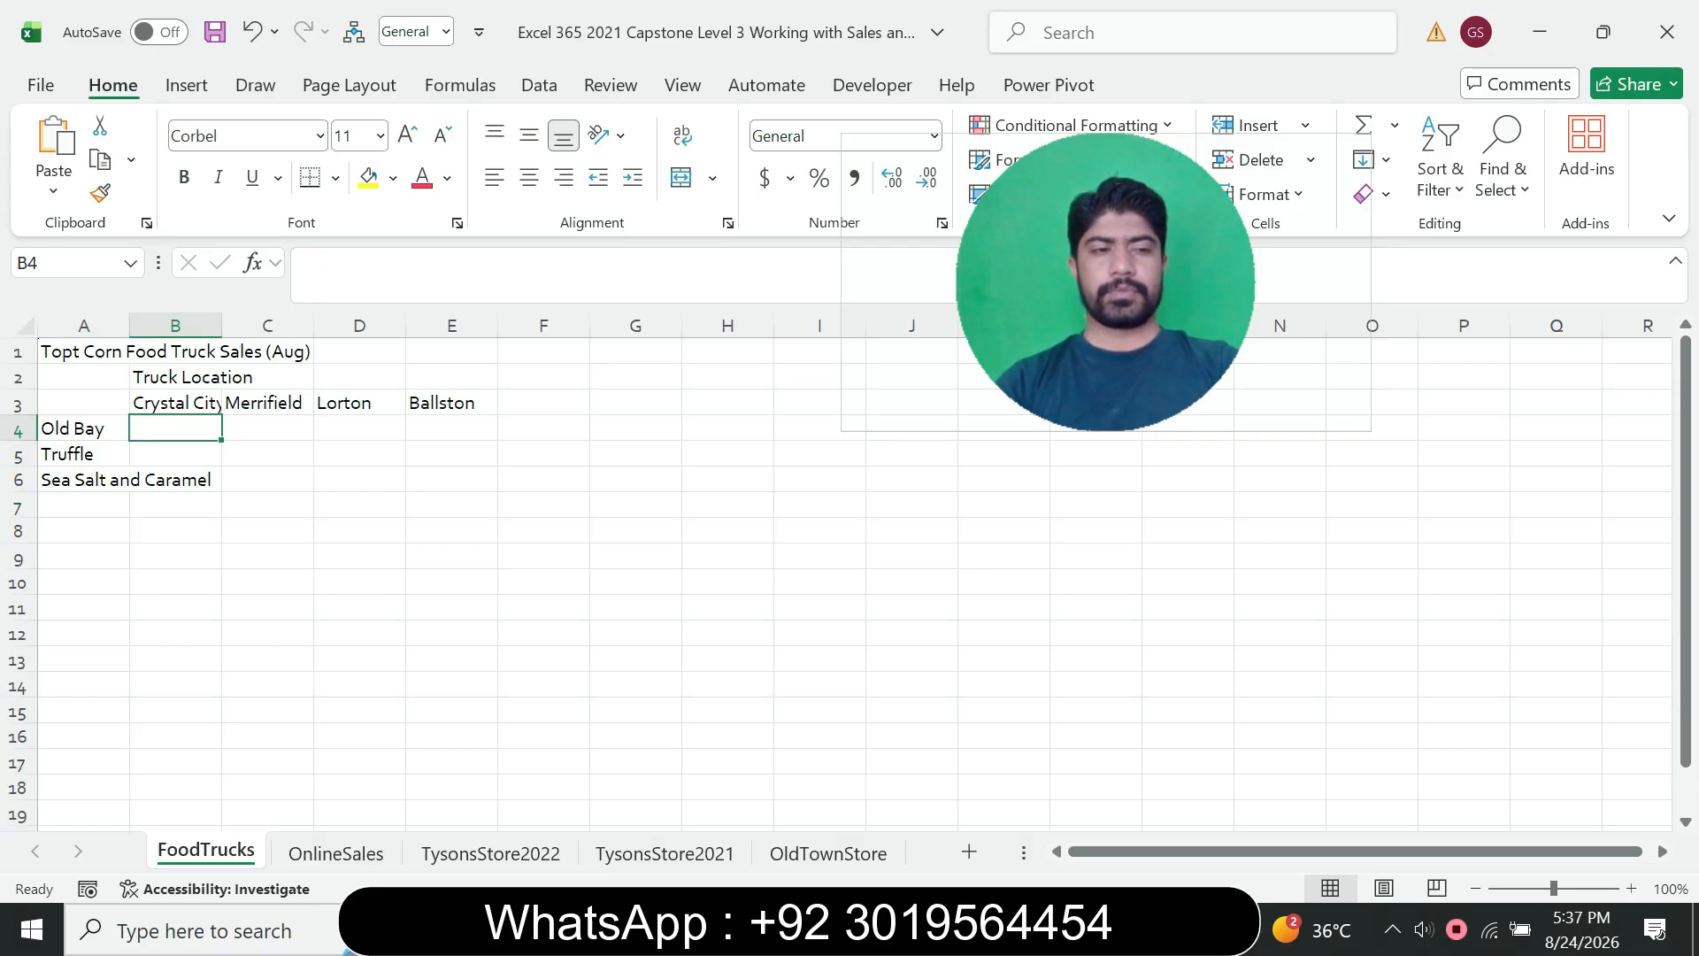
pyautogui.write('2600')
pyautogui.press('Return')
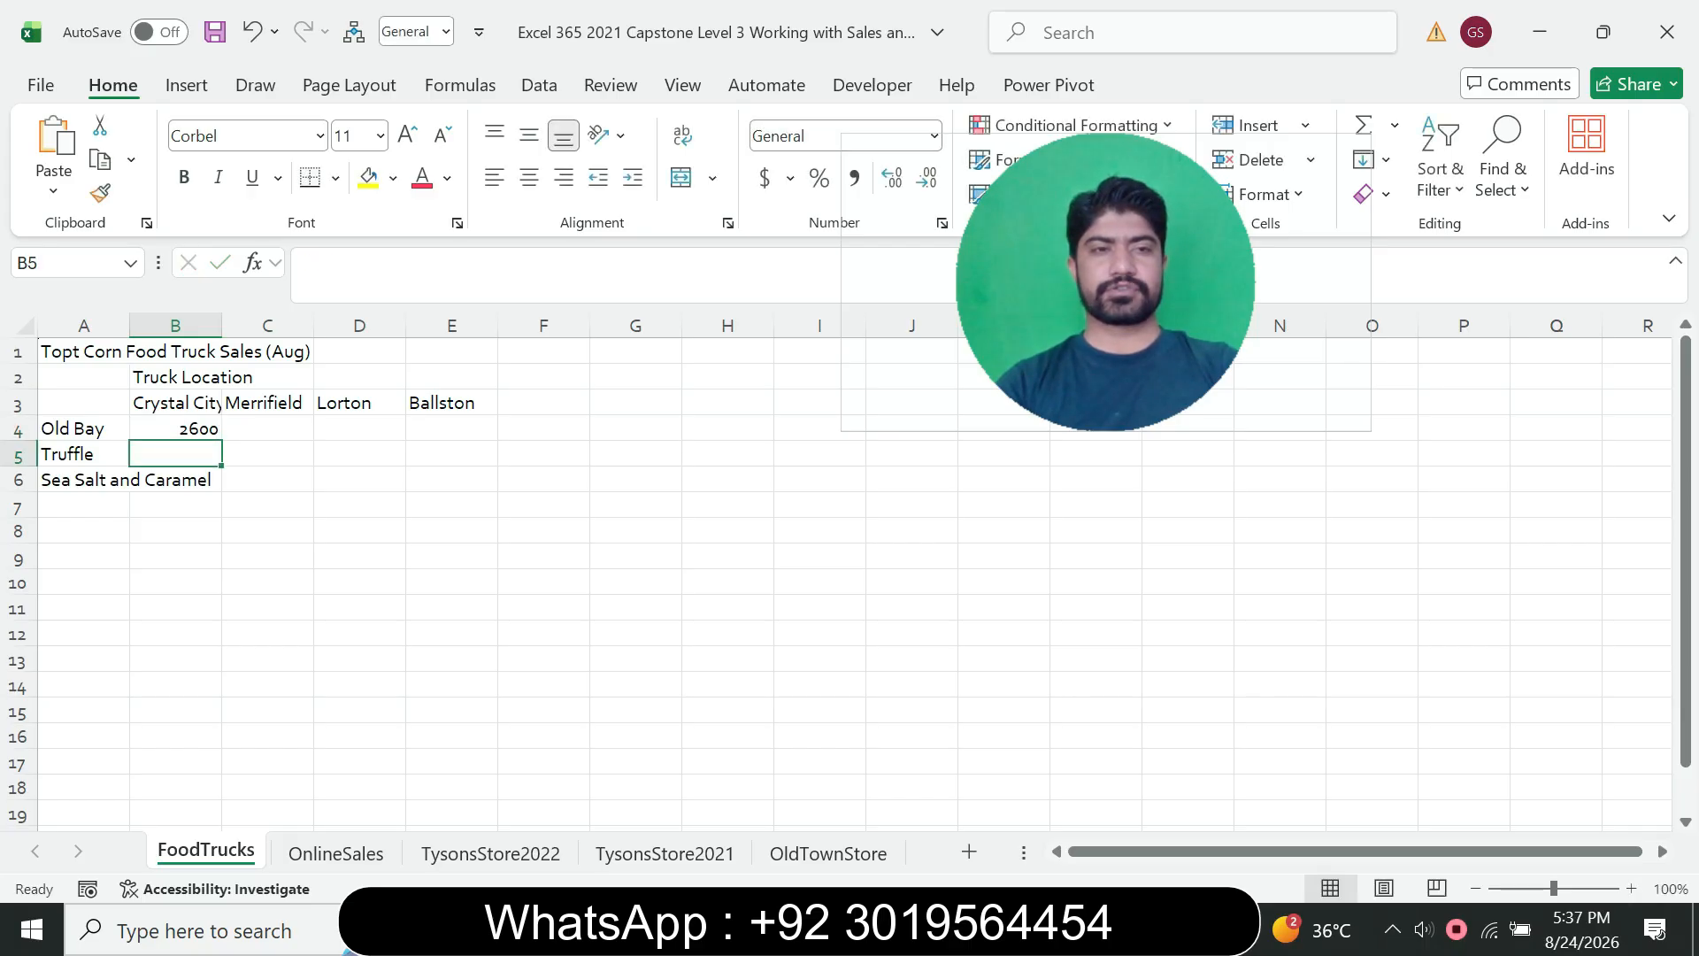
pyautogui.write('33')
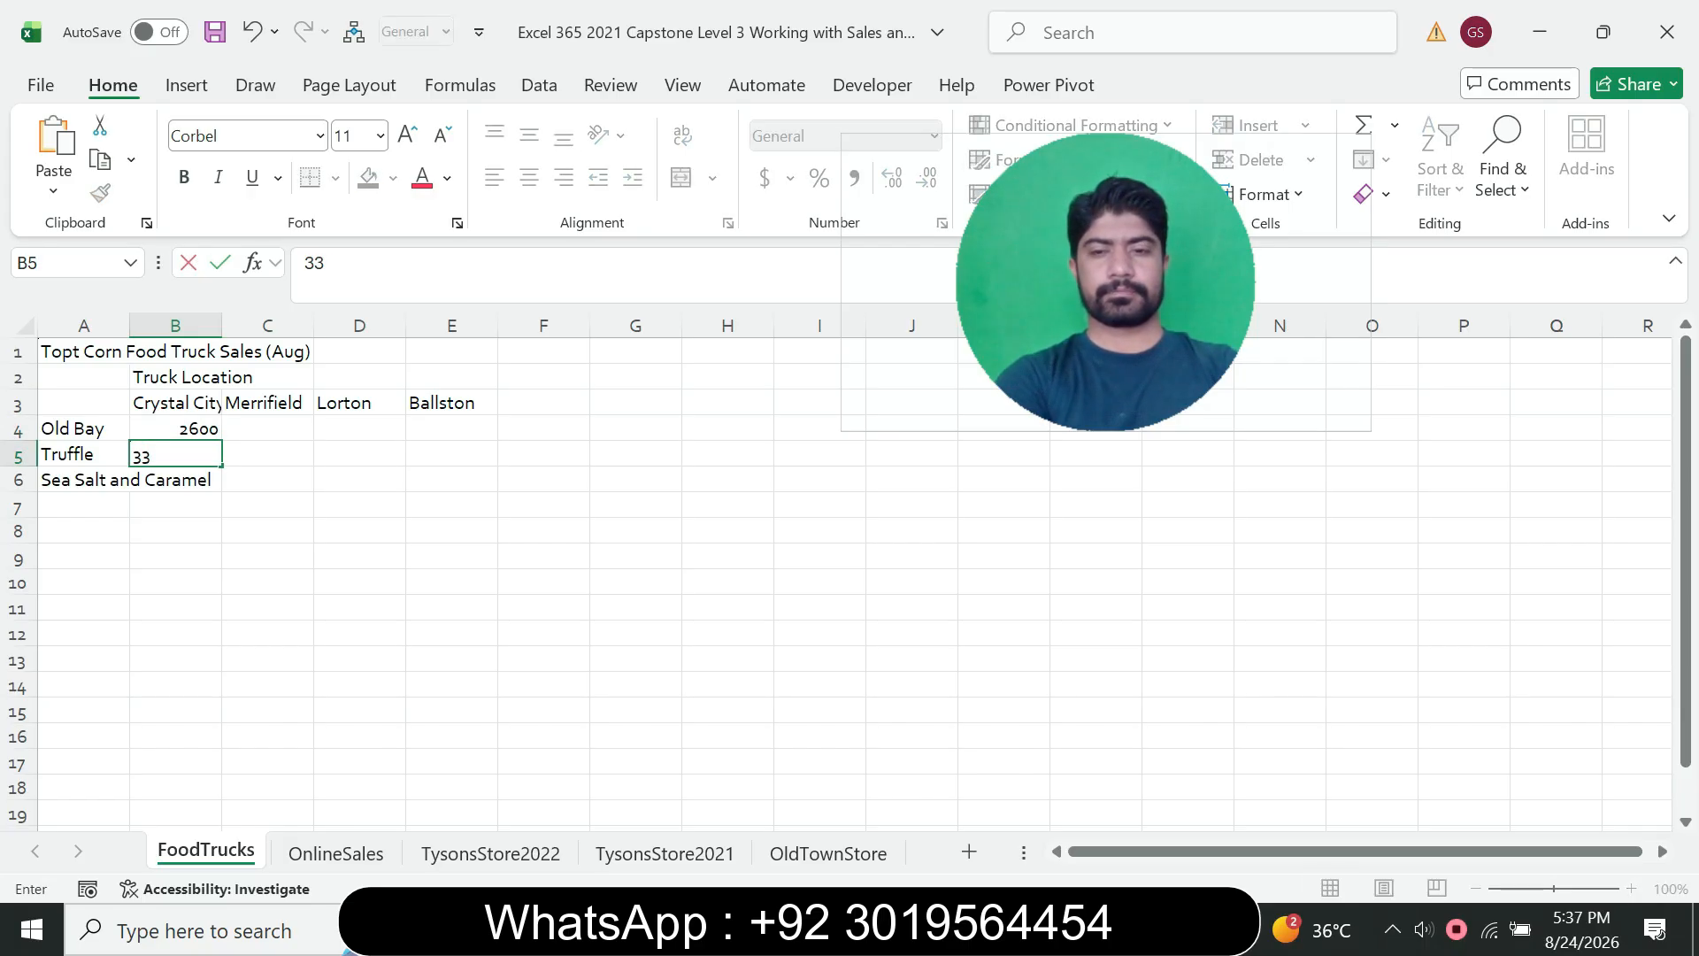
pyautogui.write('00')
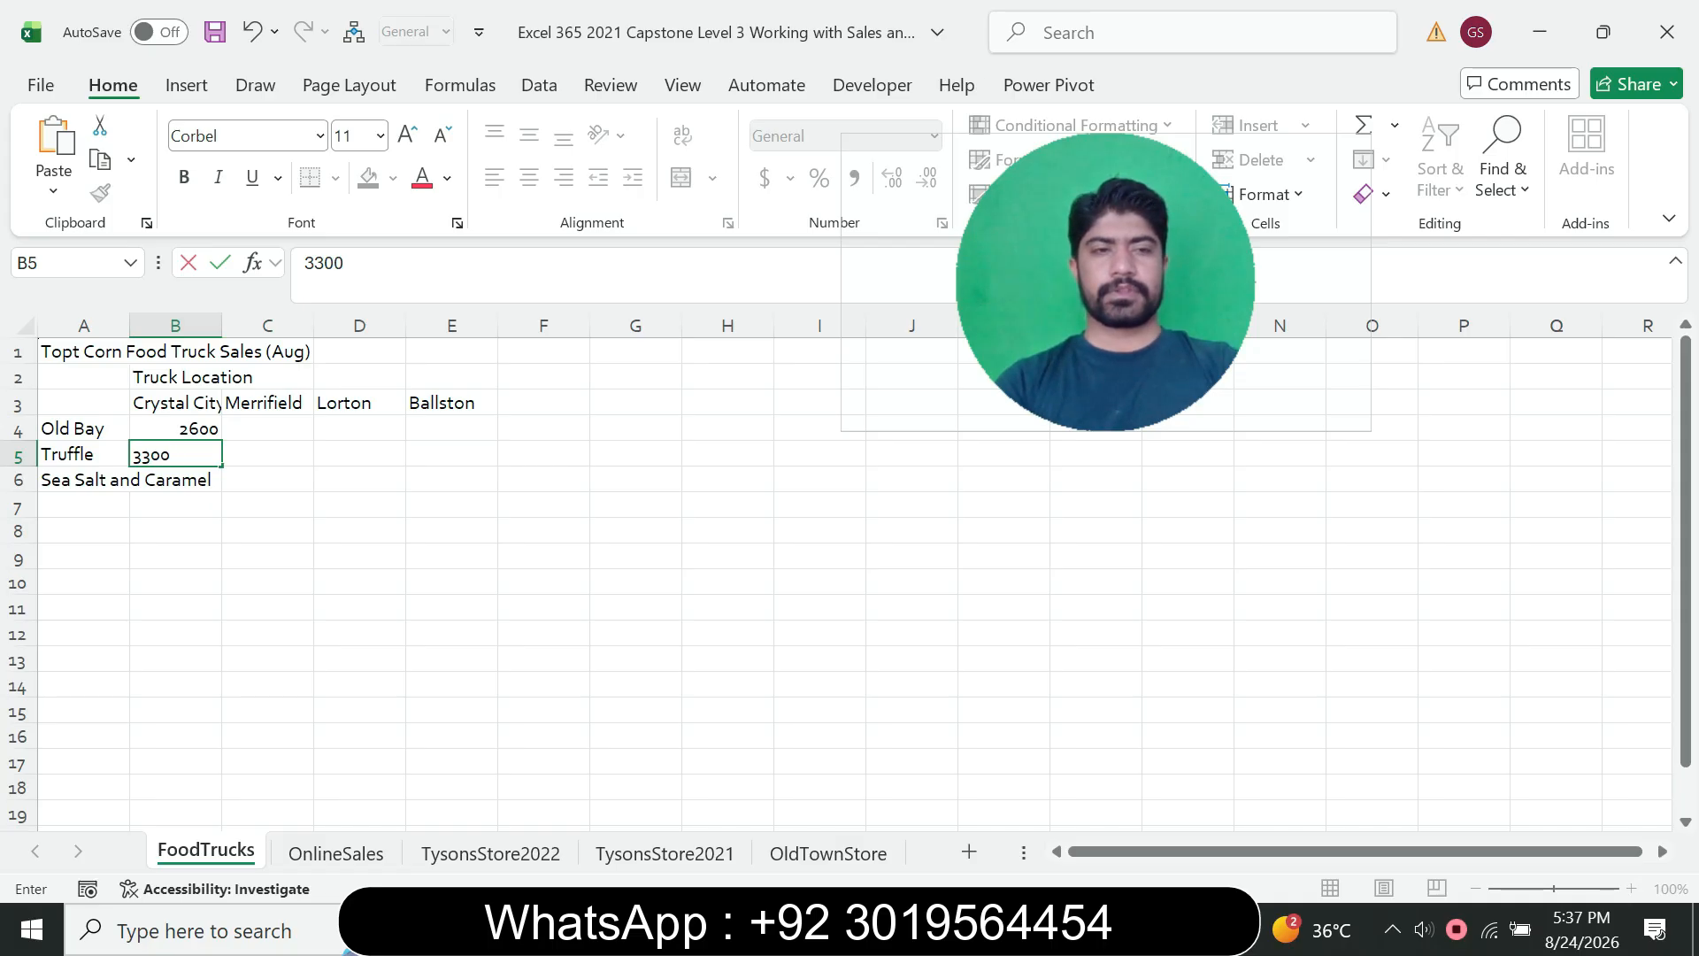
pyautogui.press('Return')
# - Check the Sea Salt and Caramel row in the PDF table and enter its Crystal City sales, 4300, in cell B6
pyautogui.hotkey('alt', 'Tab')
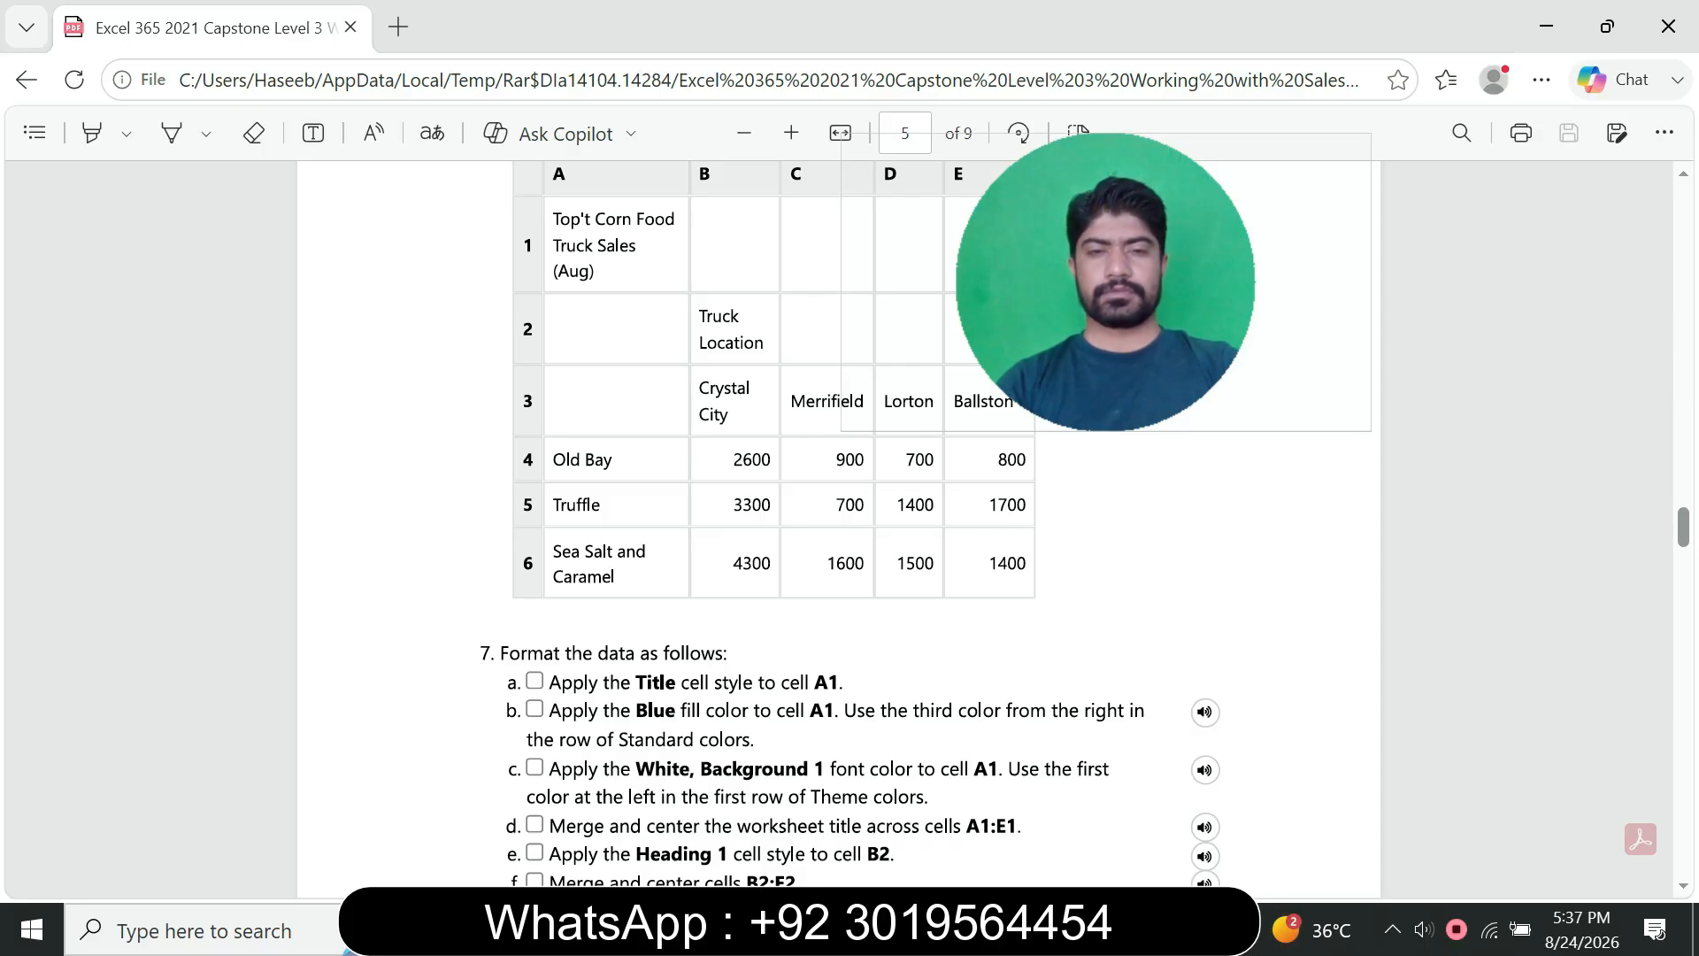
pyautogui.hotkey('alt', 'Tab')
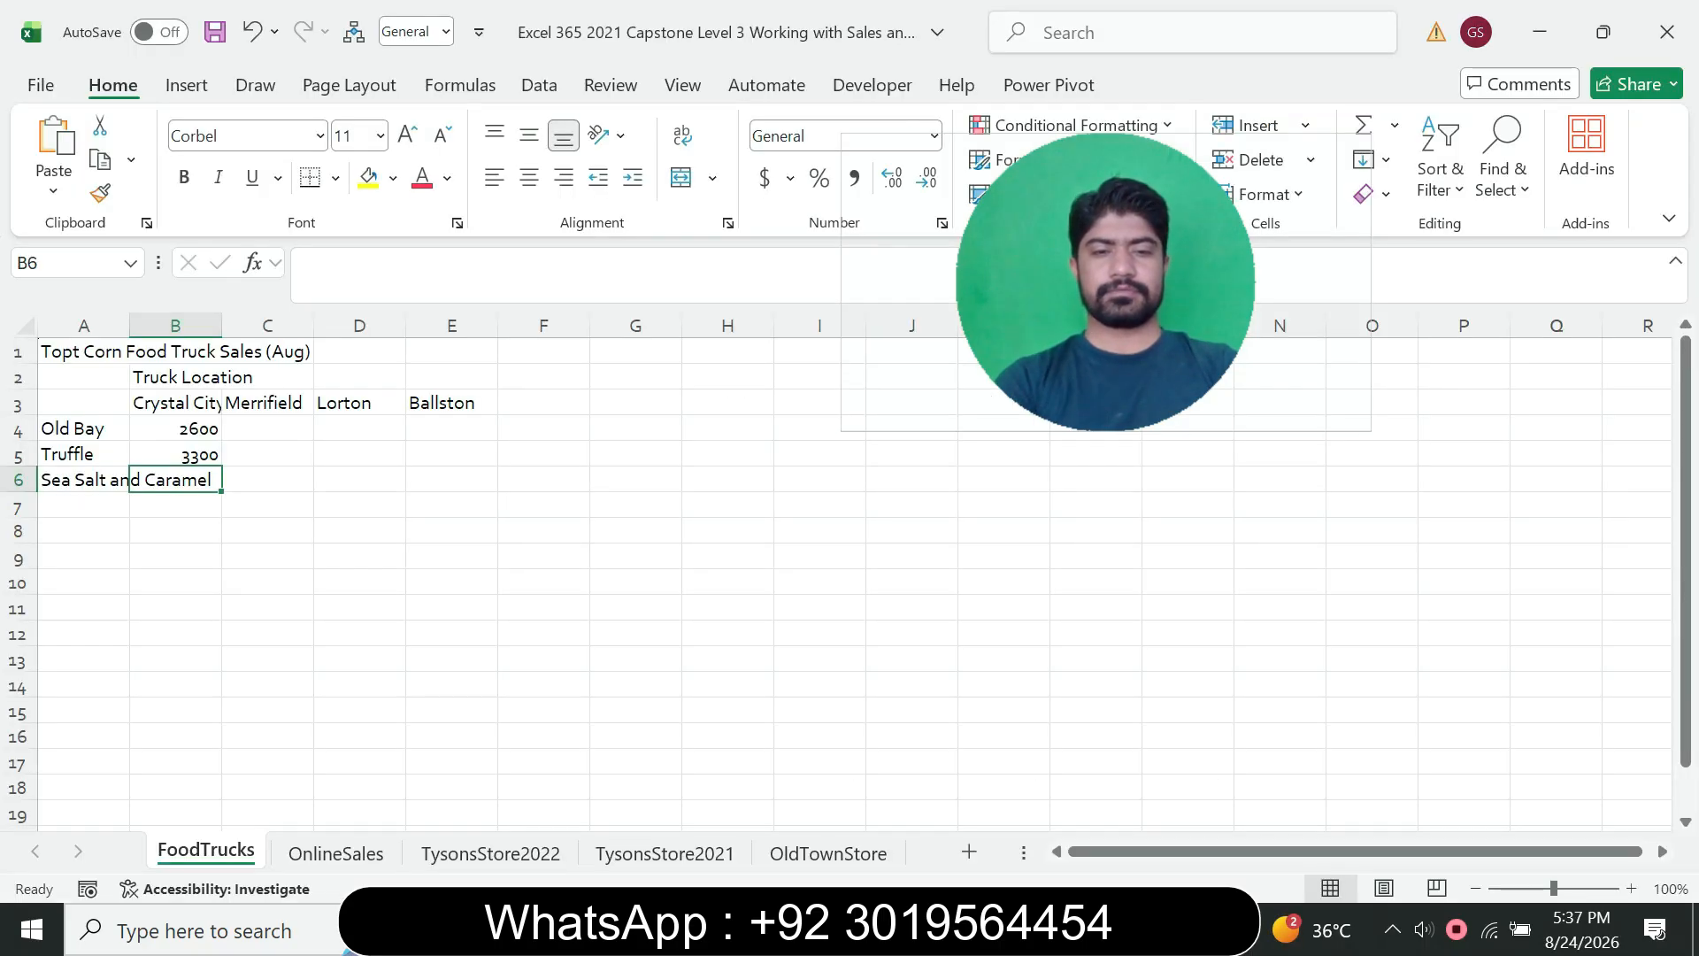
pyautogui.write('4300')
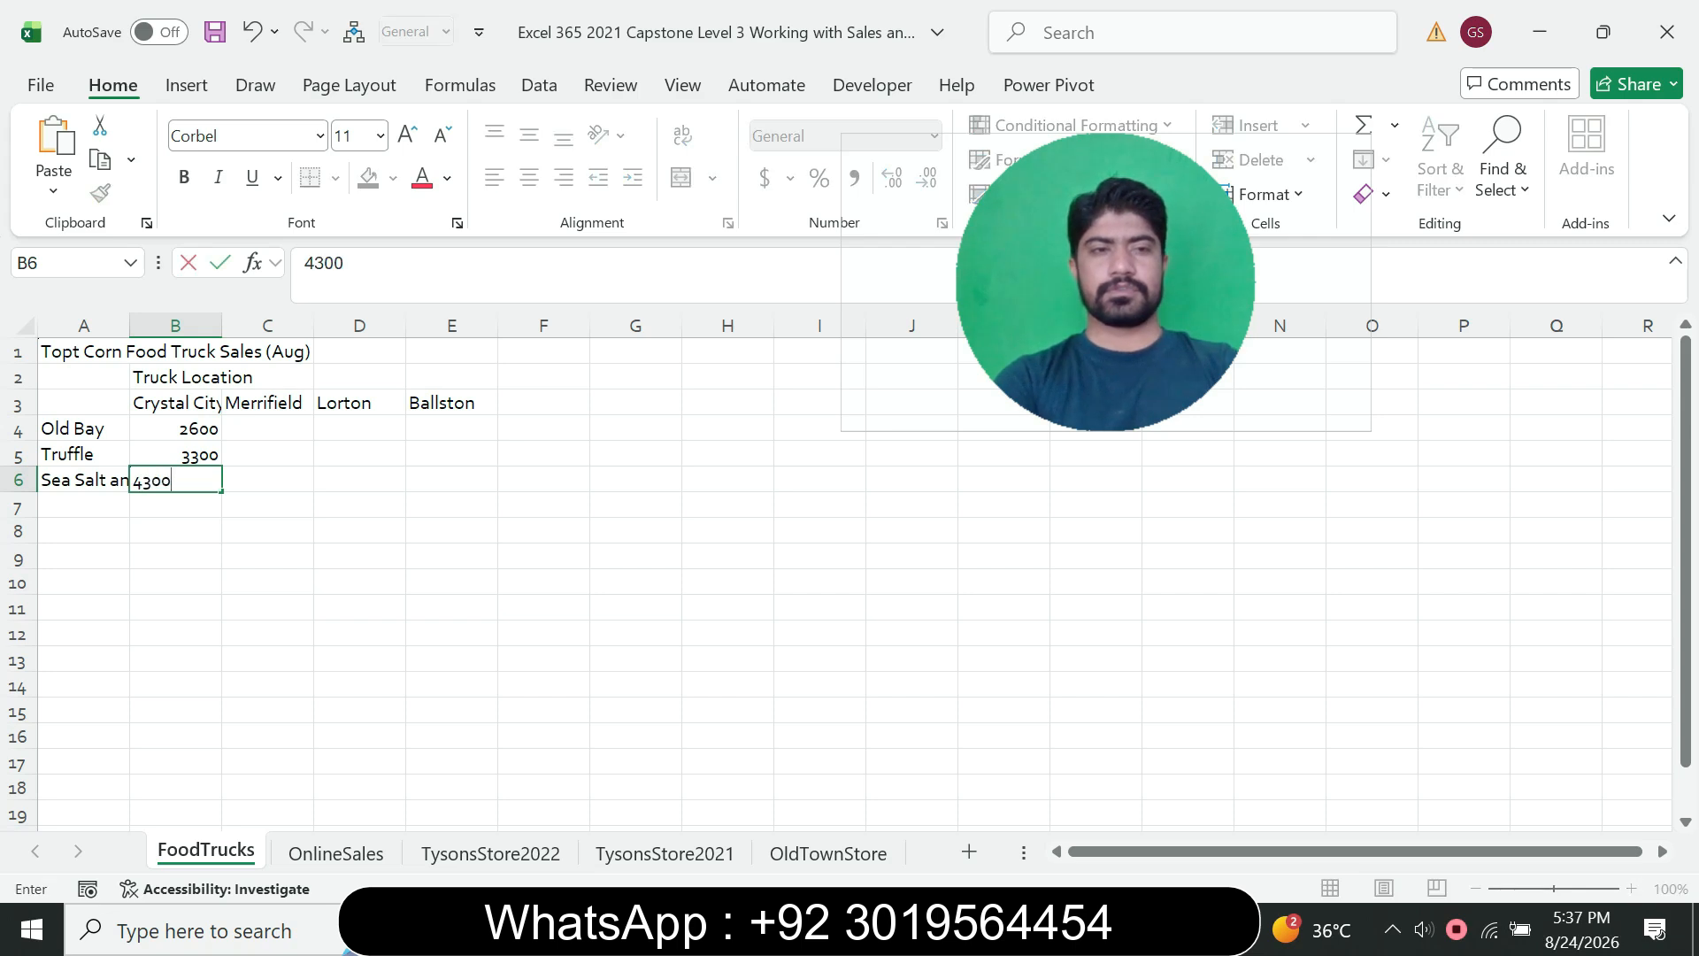
pyautogui.press('Return')
# - Look up the Merrifield sales in the PDF table and enter 900 in cell C4 and 700 in cell C5
pyautogui.hotkey('alt', 'Tab')
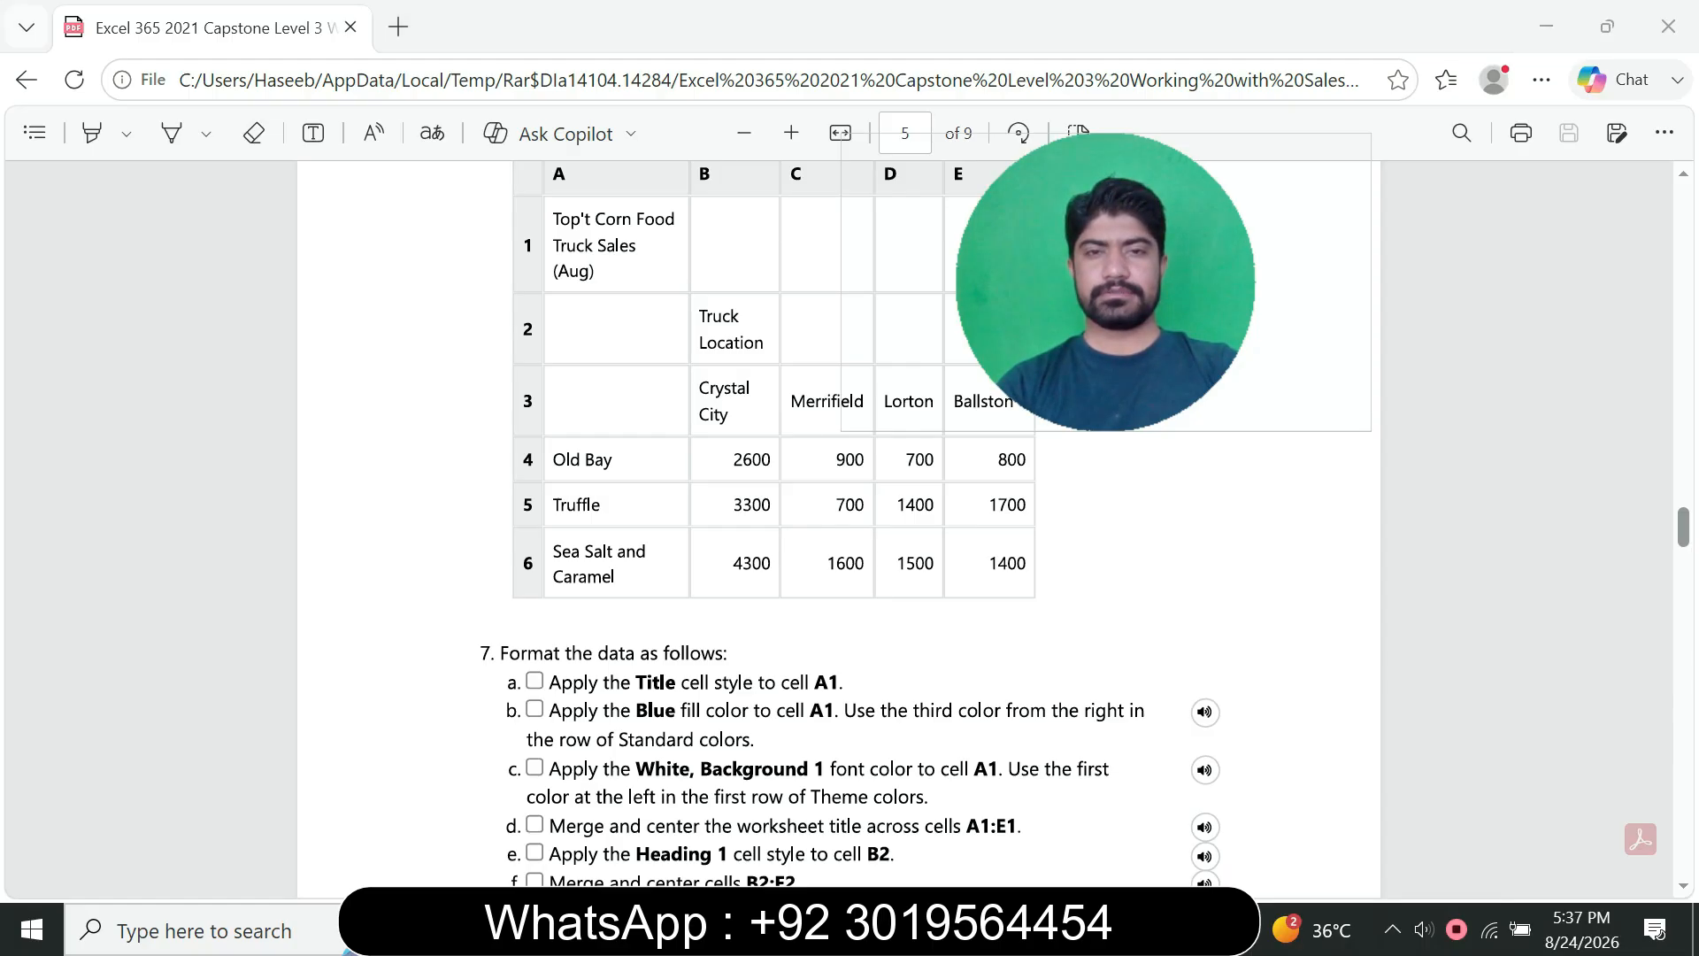
pyautogui.hotkey('alt', 'Tab')
pyautogui.click(267, 428)
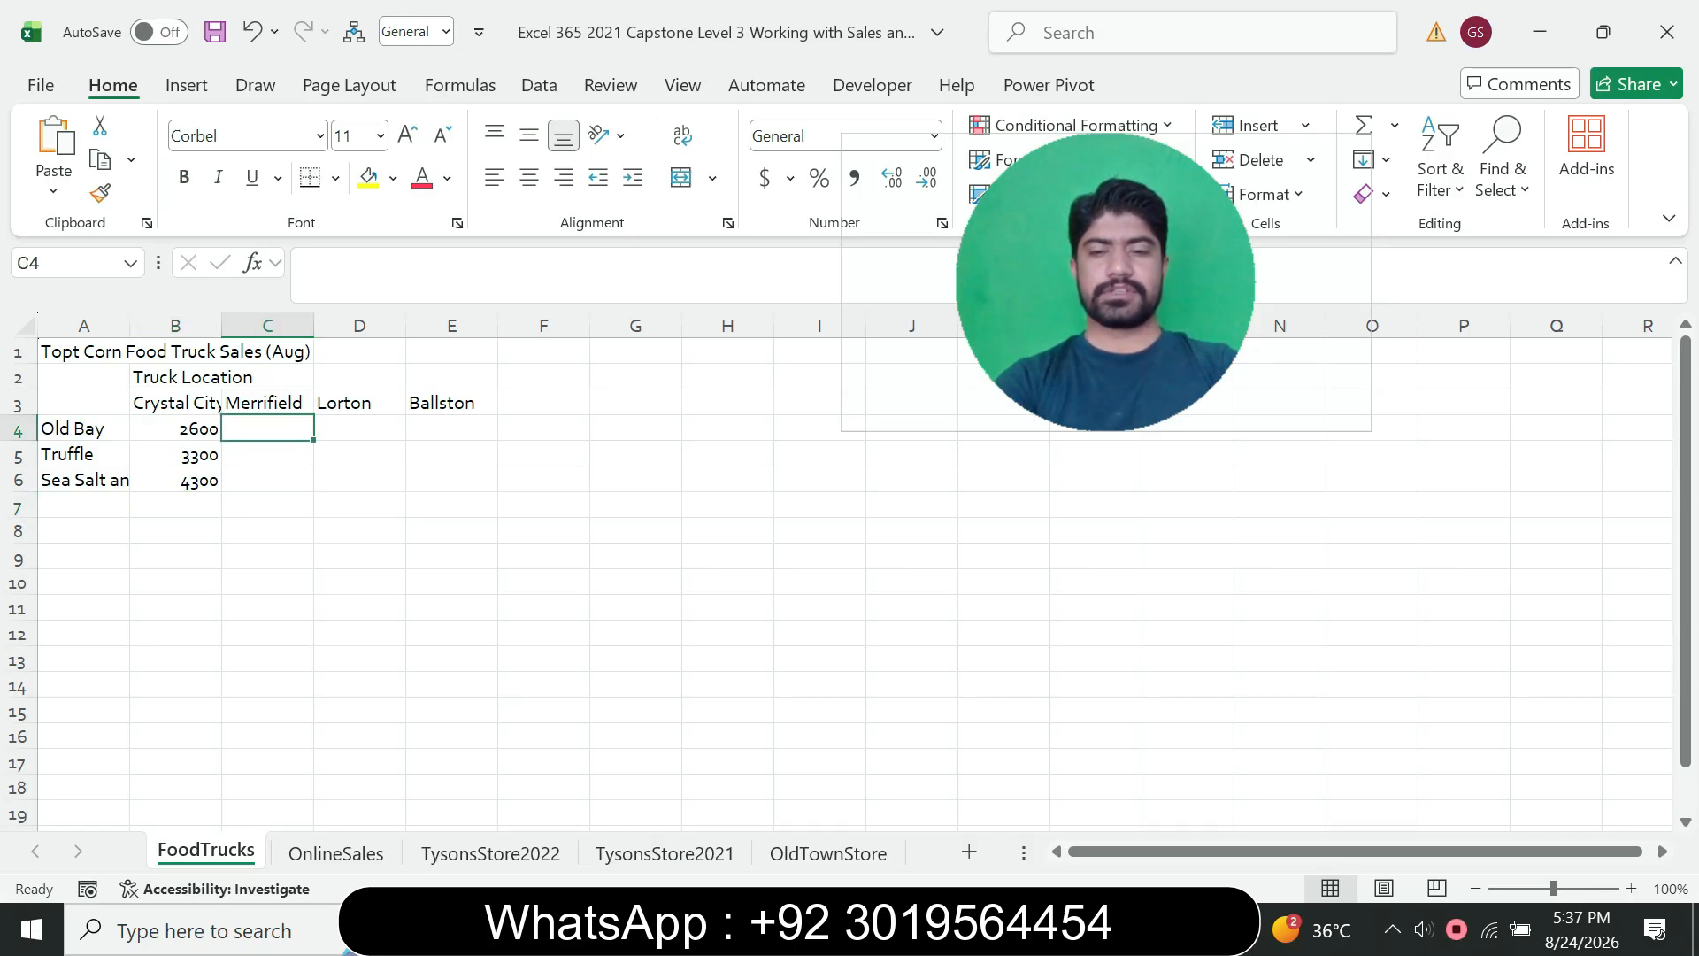
pyautogui.write('9--')
pyautogui.press('BackSpace')
pyautogui.press('BackSpace')
pyautogui.write('00')
pyautogui.press('Return')
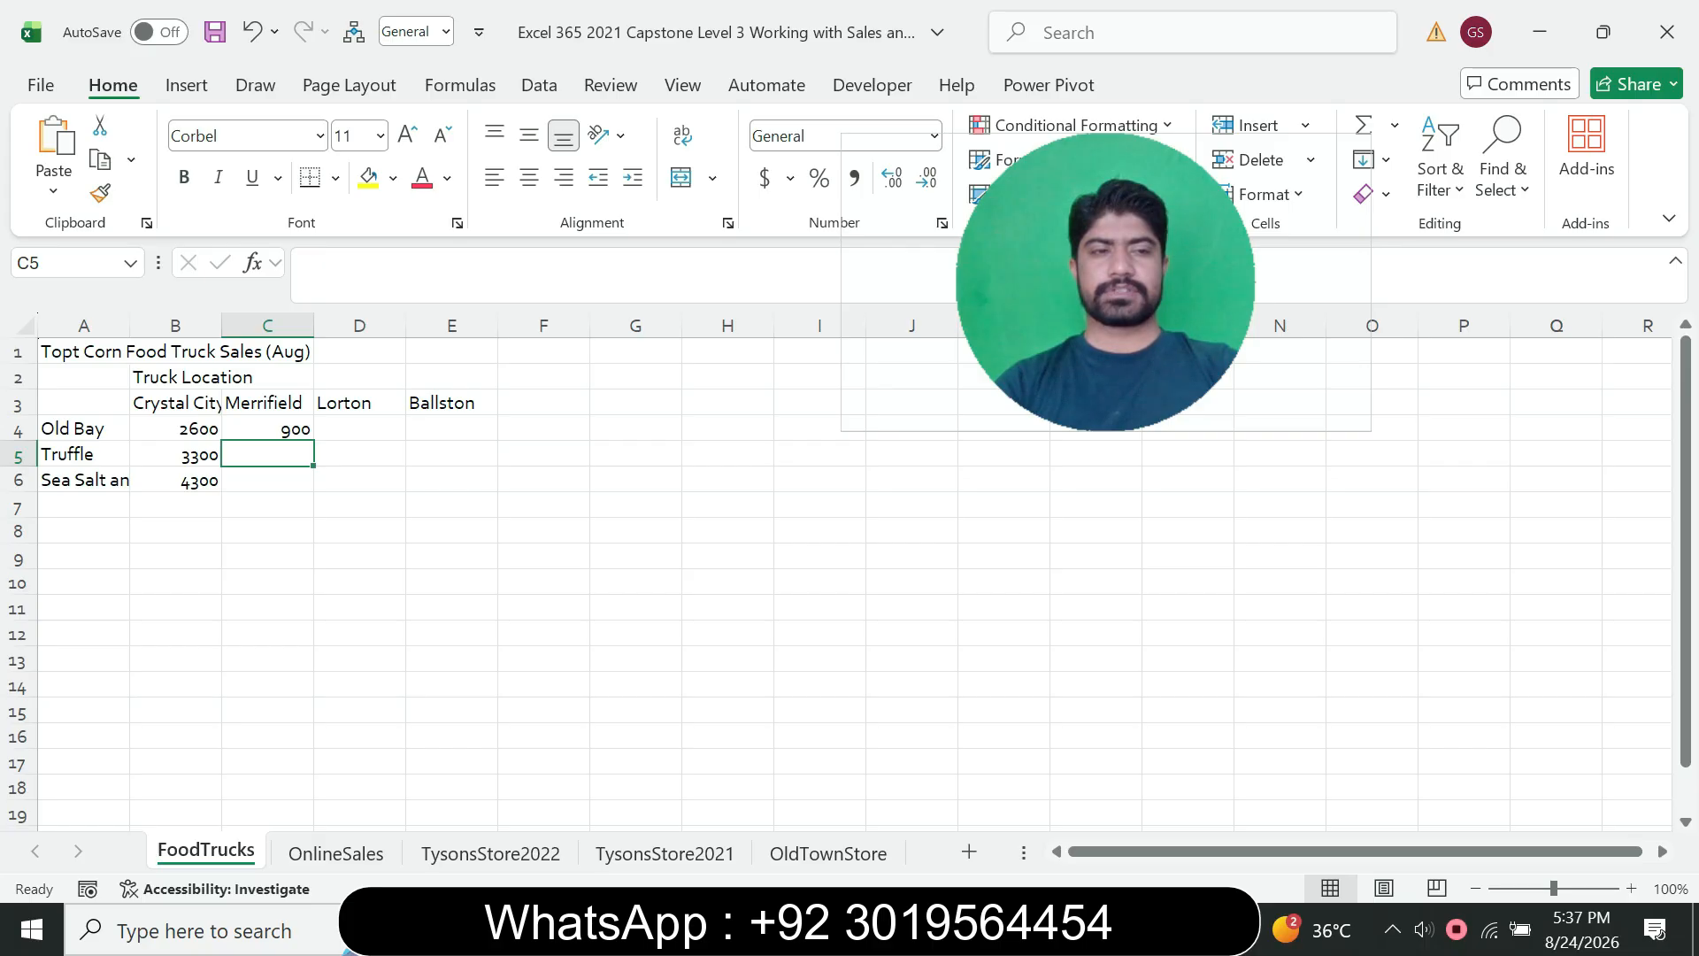
pyautogui.write('700')
pyautogui.press('Return')
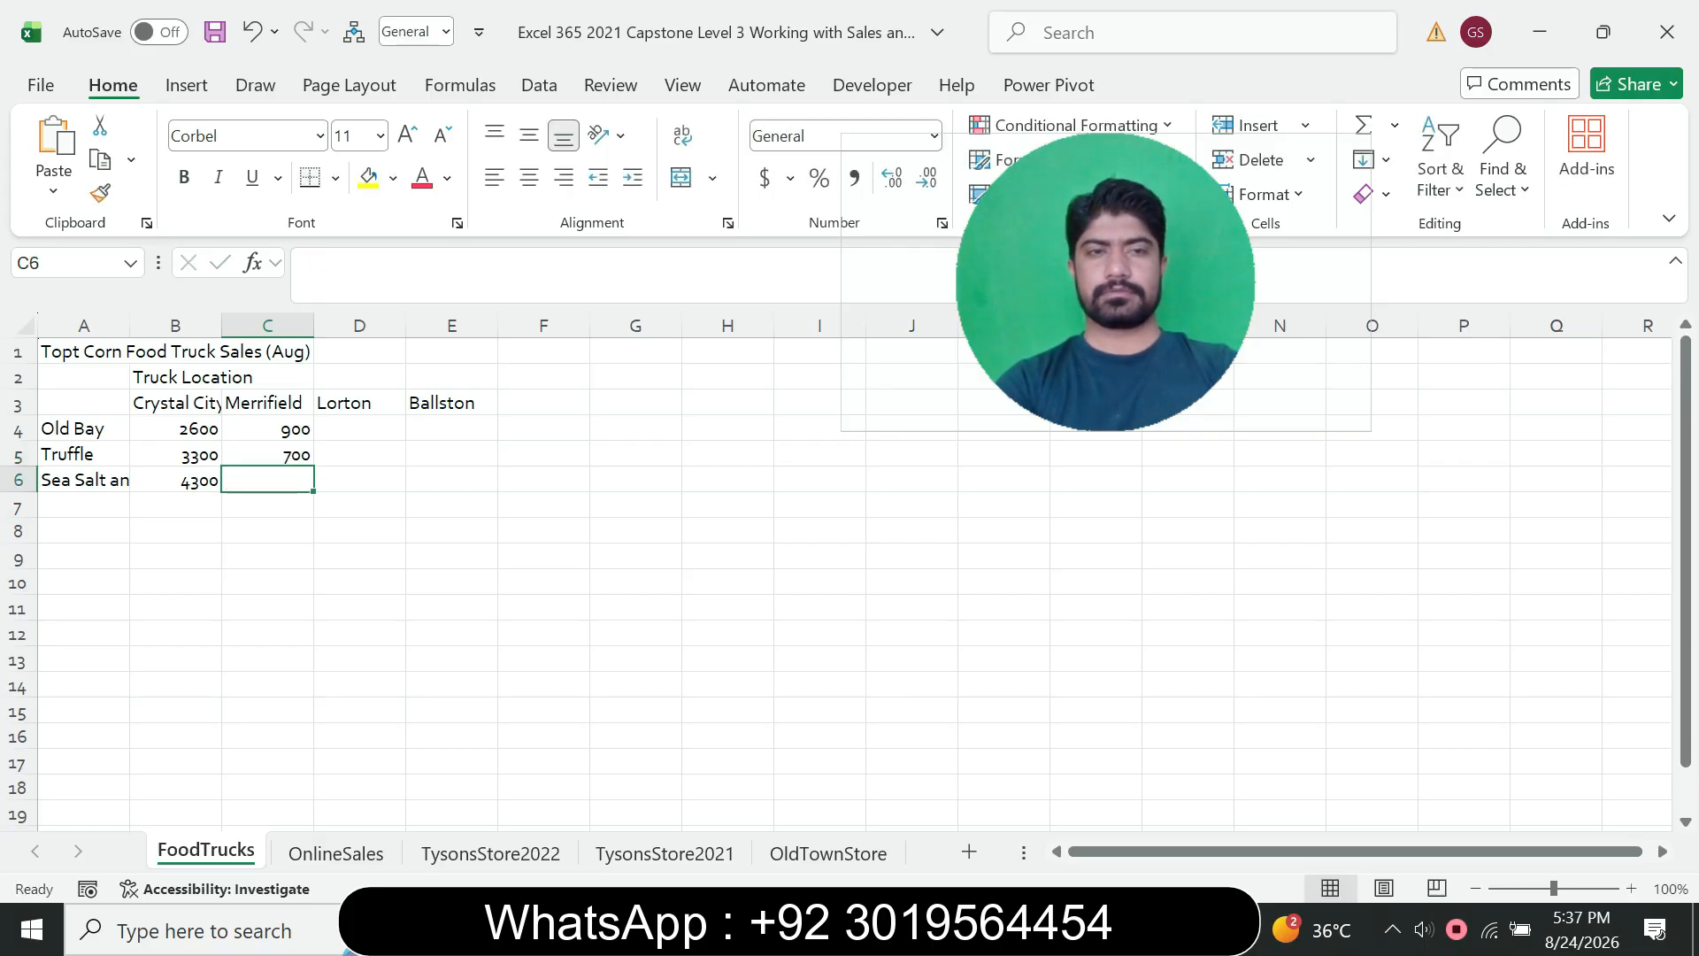
# - Check the last Merrifield figure in the PDF table and enter 1600 in cell C6
pyautogui.hotkey('alt', 'Tab')
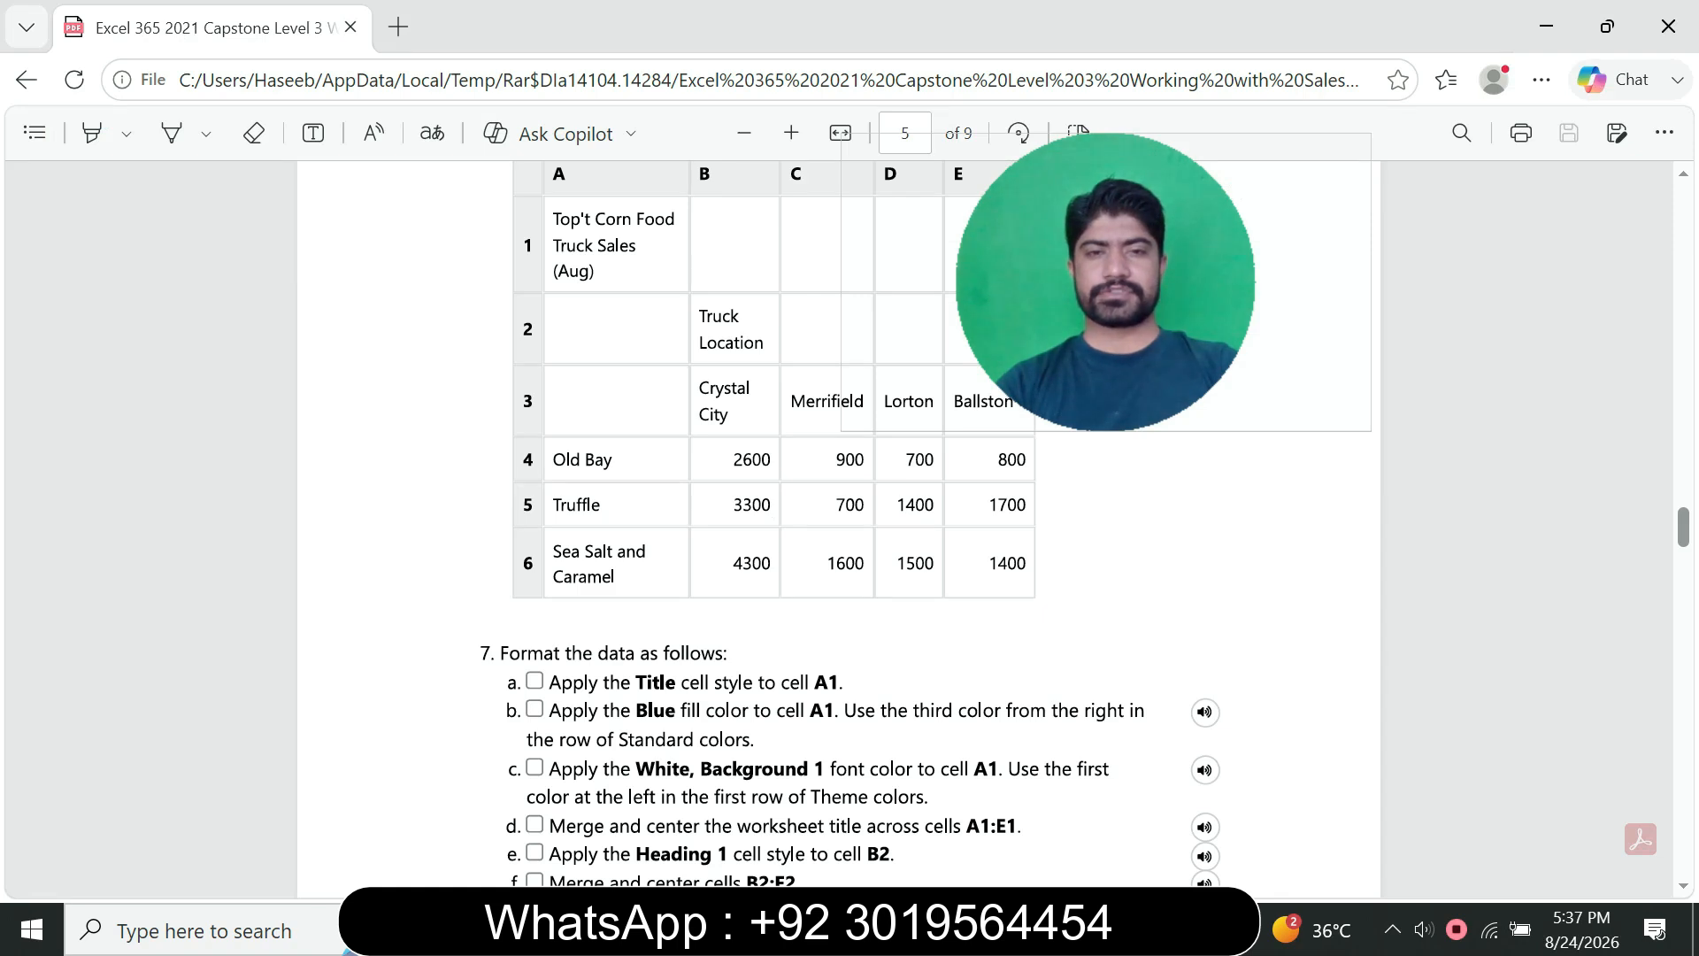
pyautogui.hotkey('alt', 'Tab')
pyautogui.write('16')
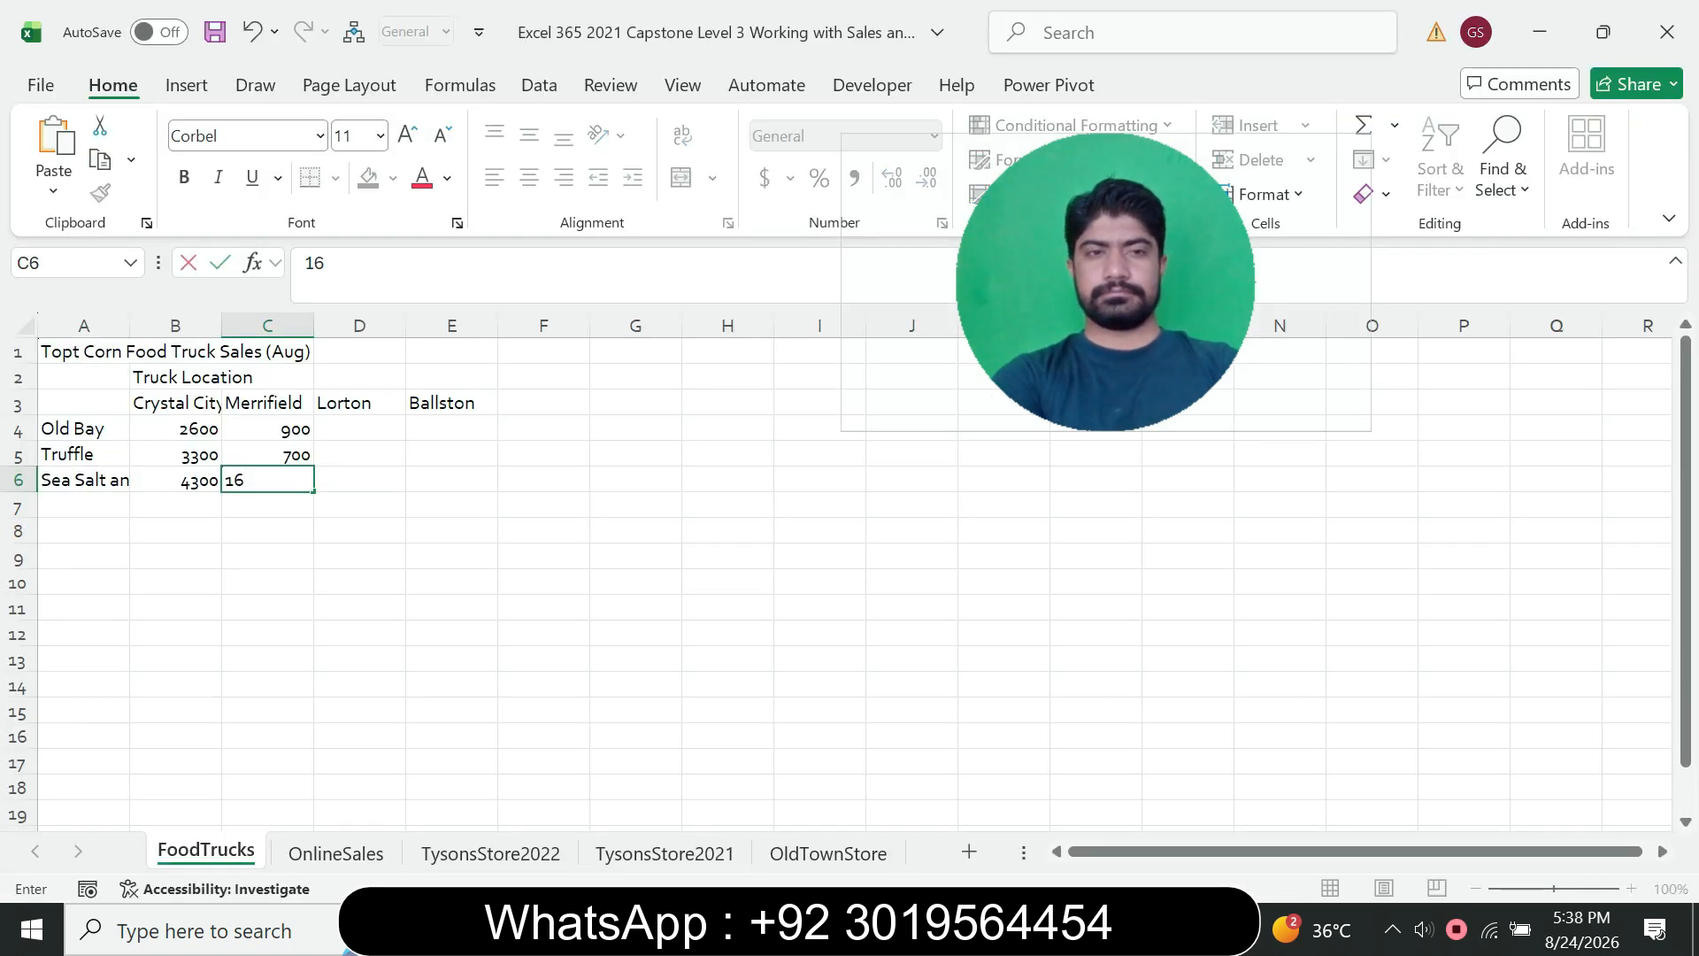
pyautogui.write('00')
pyautogui.press('Return')
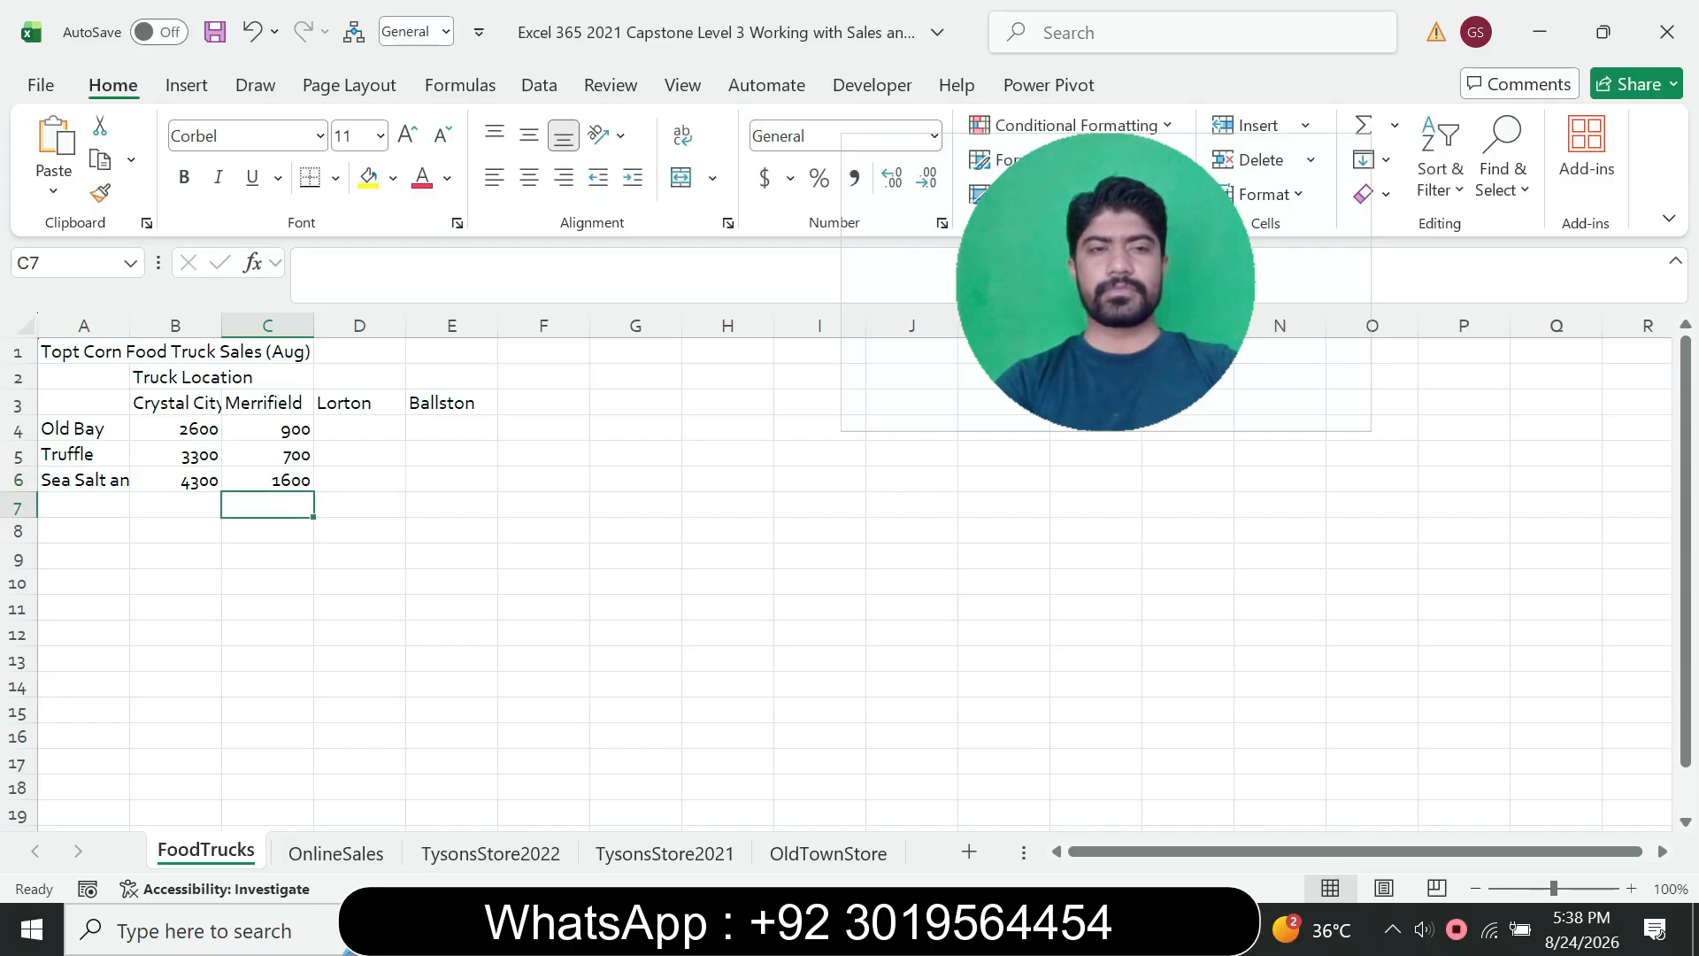
# - Look up the Old Bay sales for Lorton in the PDF table and enter 700 in cell D4
pyautogui.hotkey('alt', 'Tab')
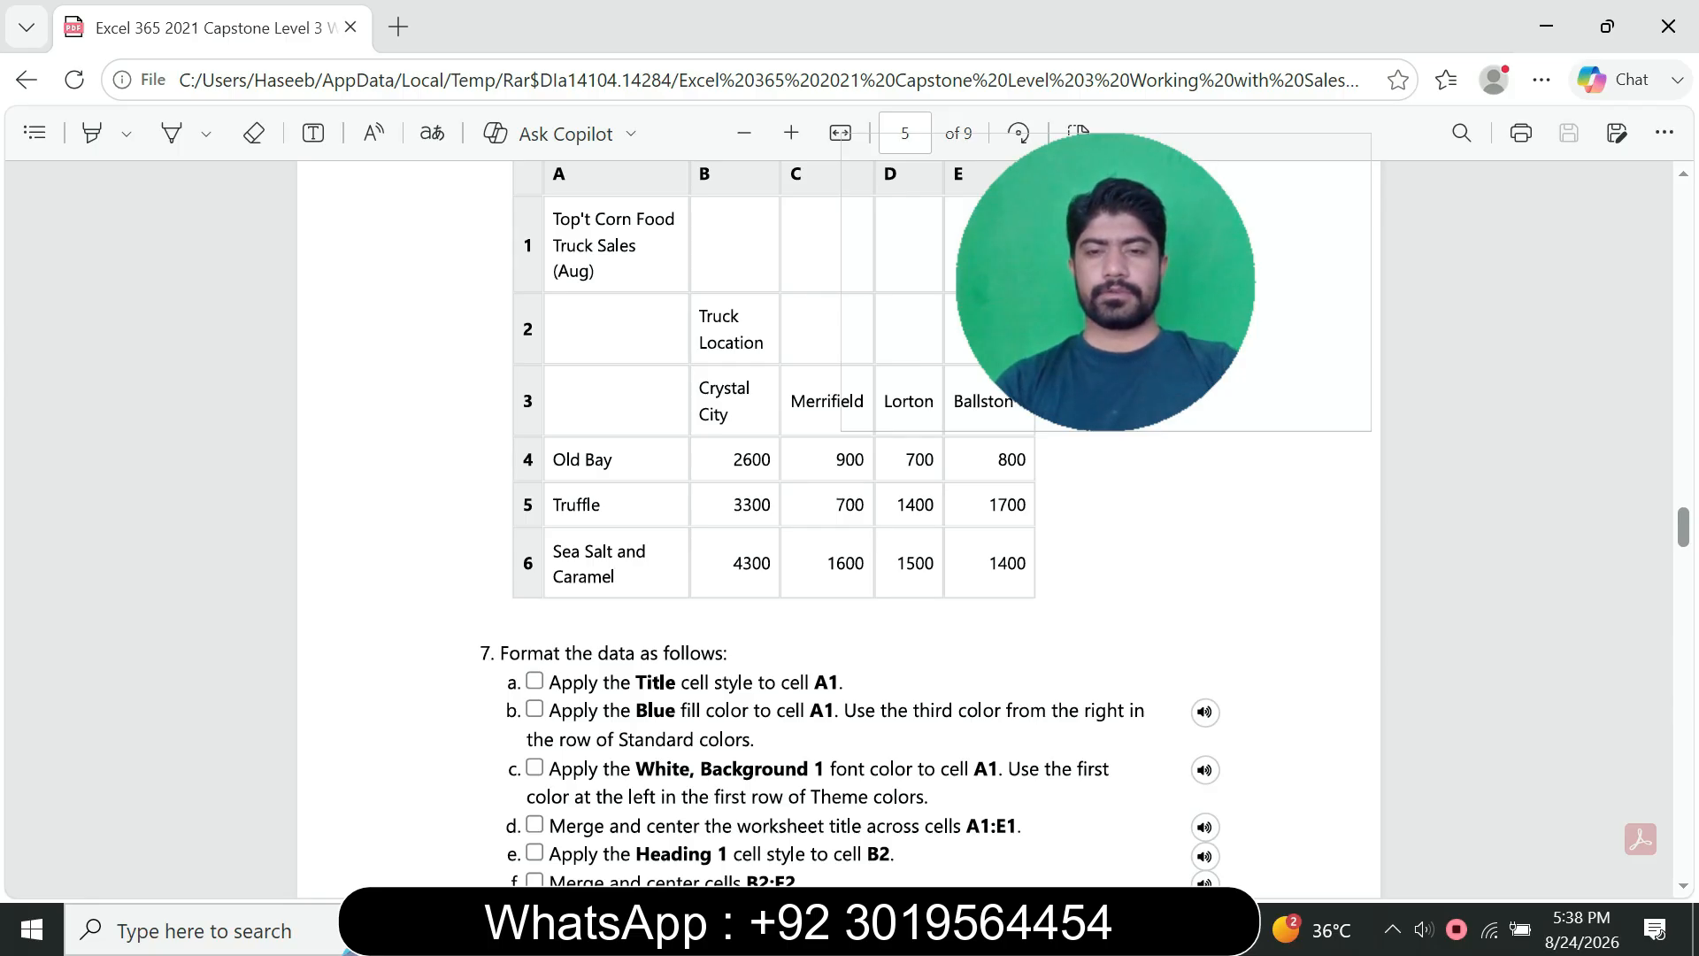
pyautogui.hotkey('alt', 'Tab')
pyautogui.click(359, 428)
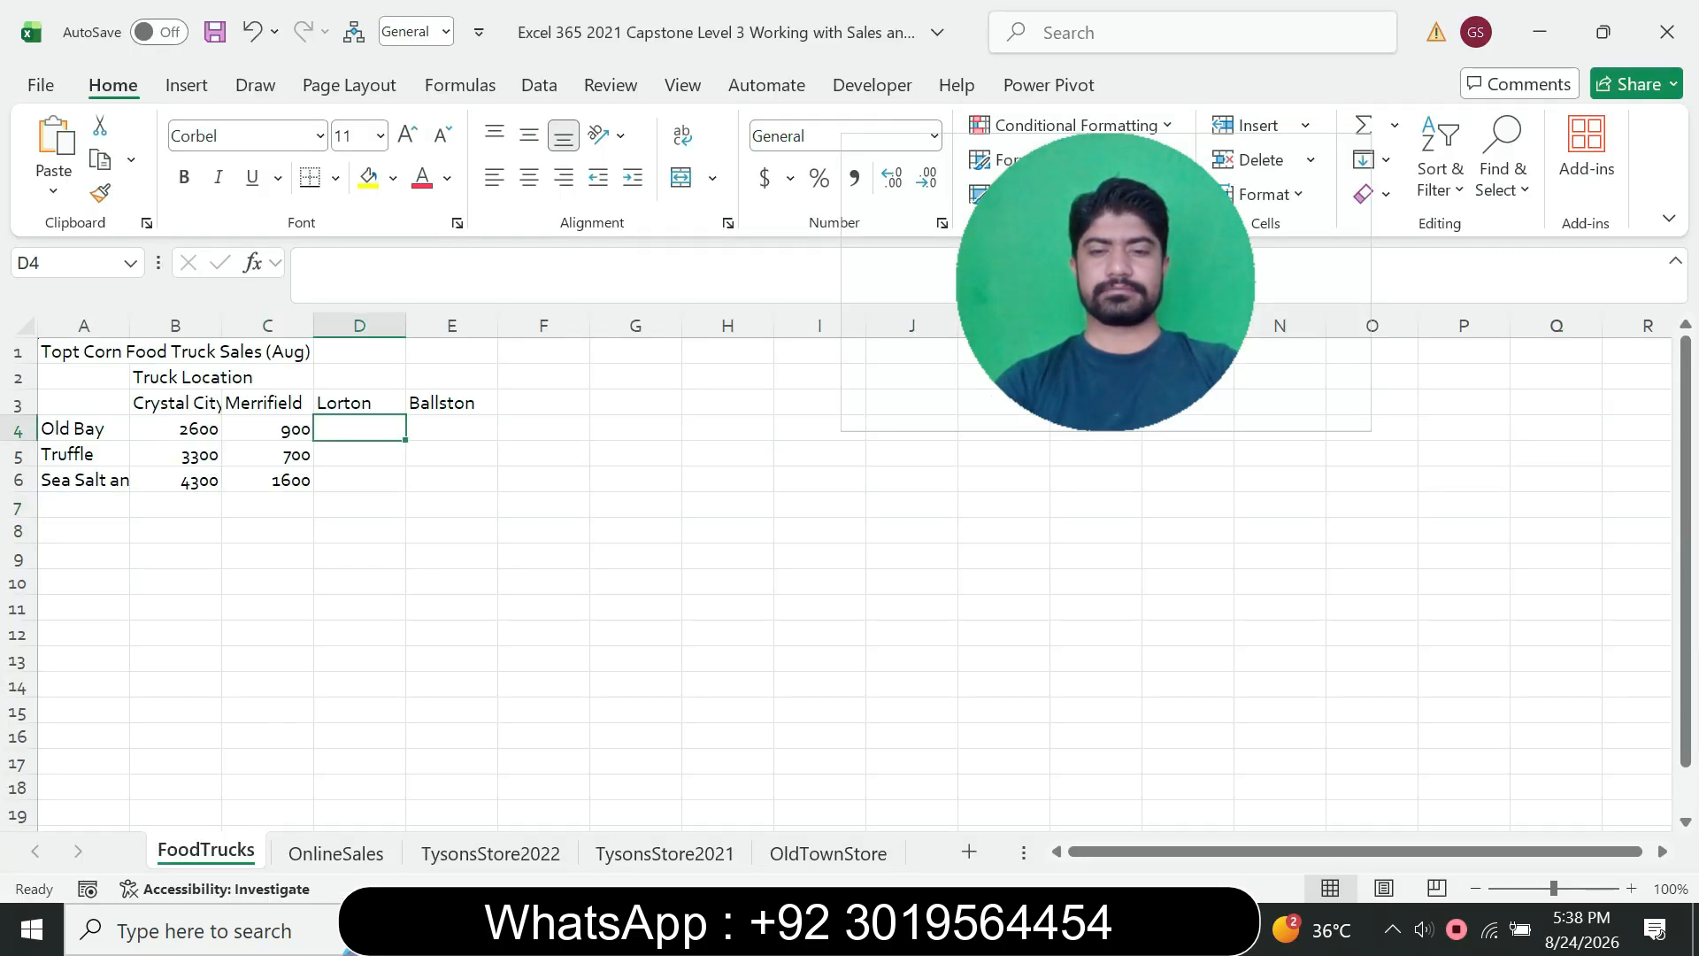
pyautogui.write('700')
pyautogui.press('Return')
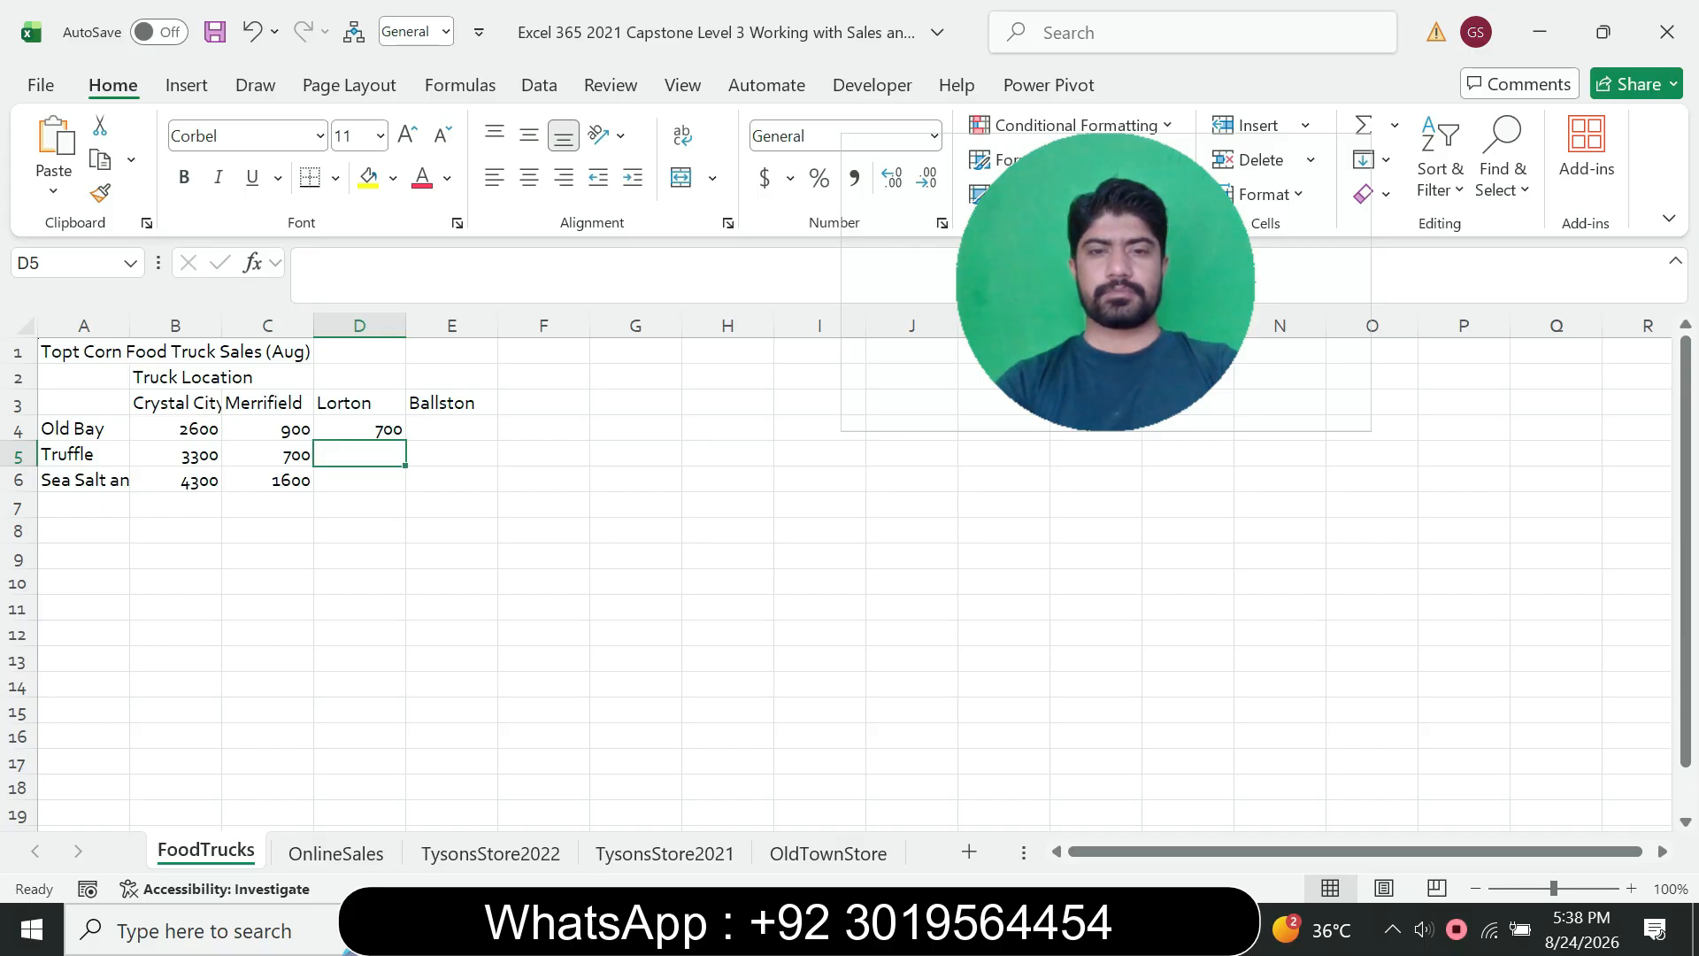
# - Consult the PDF table for the remaining Lorton sales and enter 1400 in cell D5 and 1500 in cell D6
pyautogui.hotkey('alt', 'Tab')
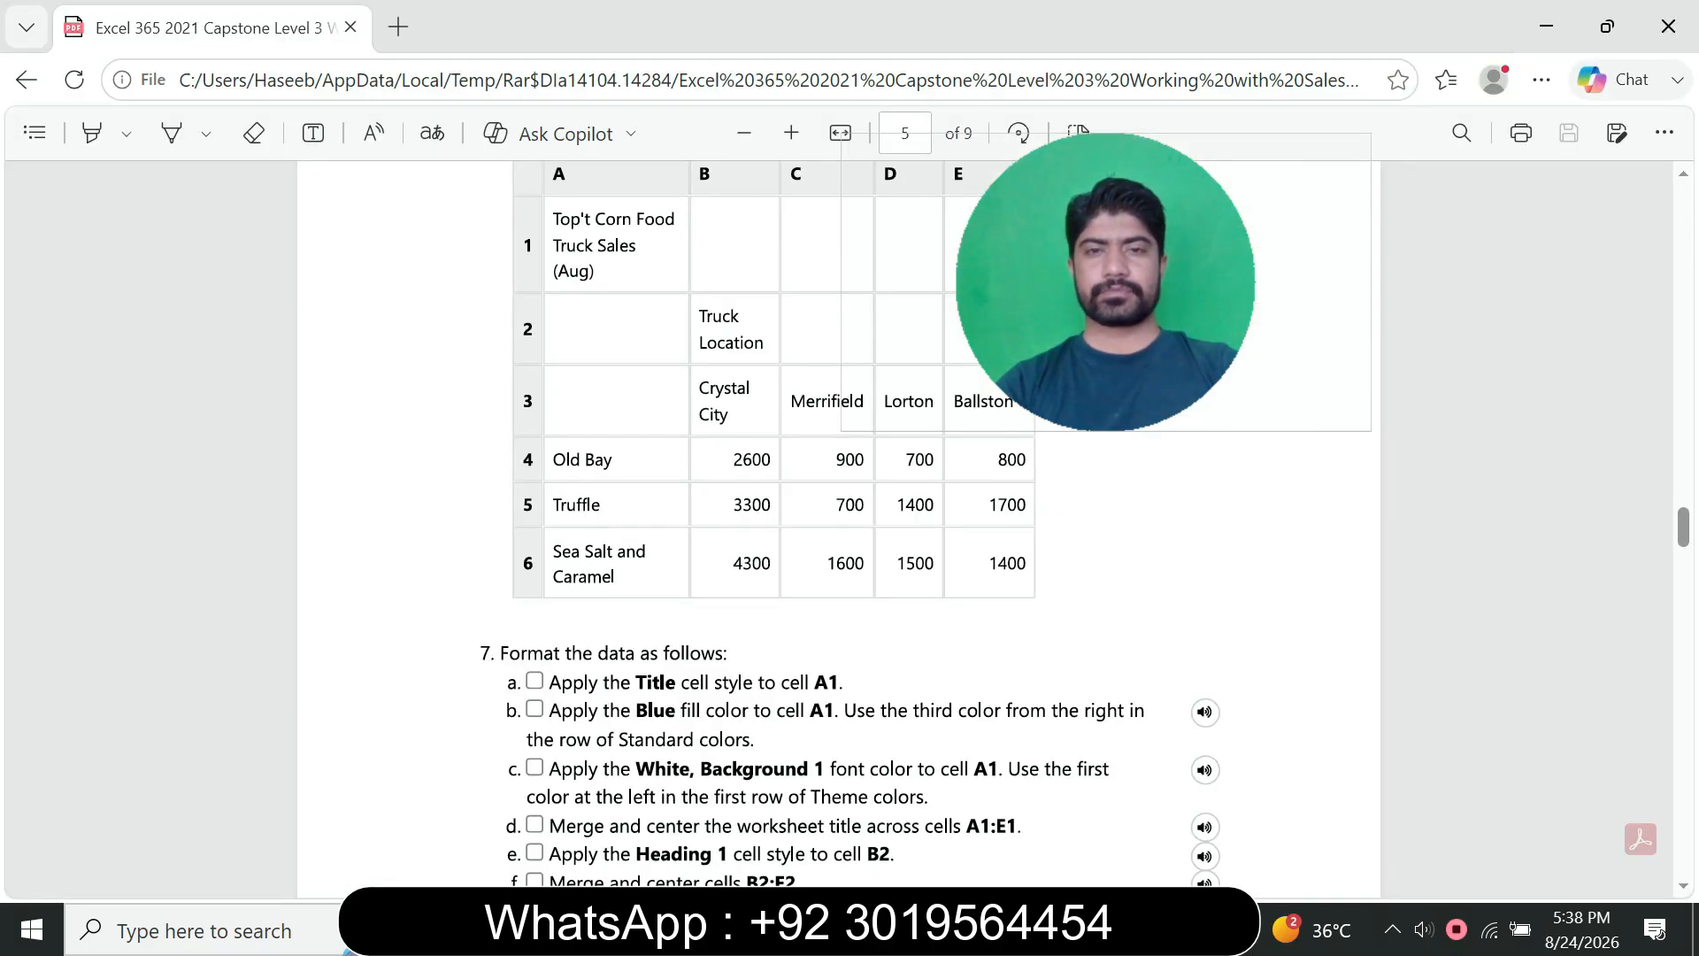
pyautogui.hotkey('alt', 'Tab')
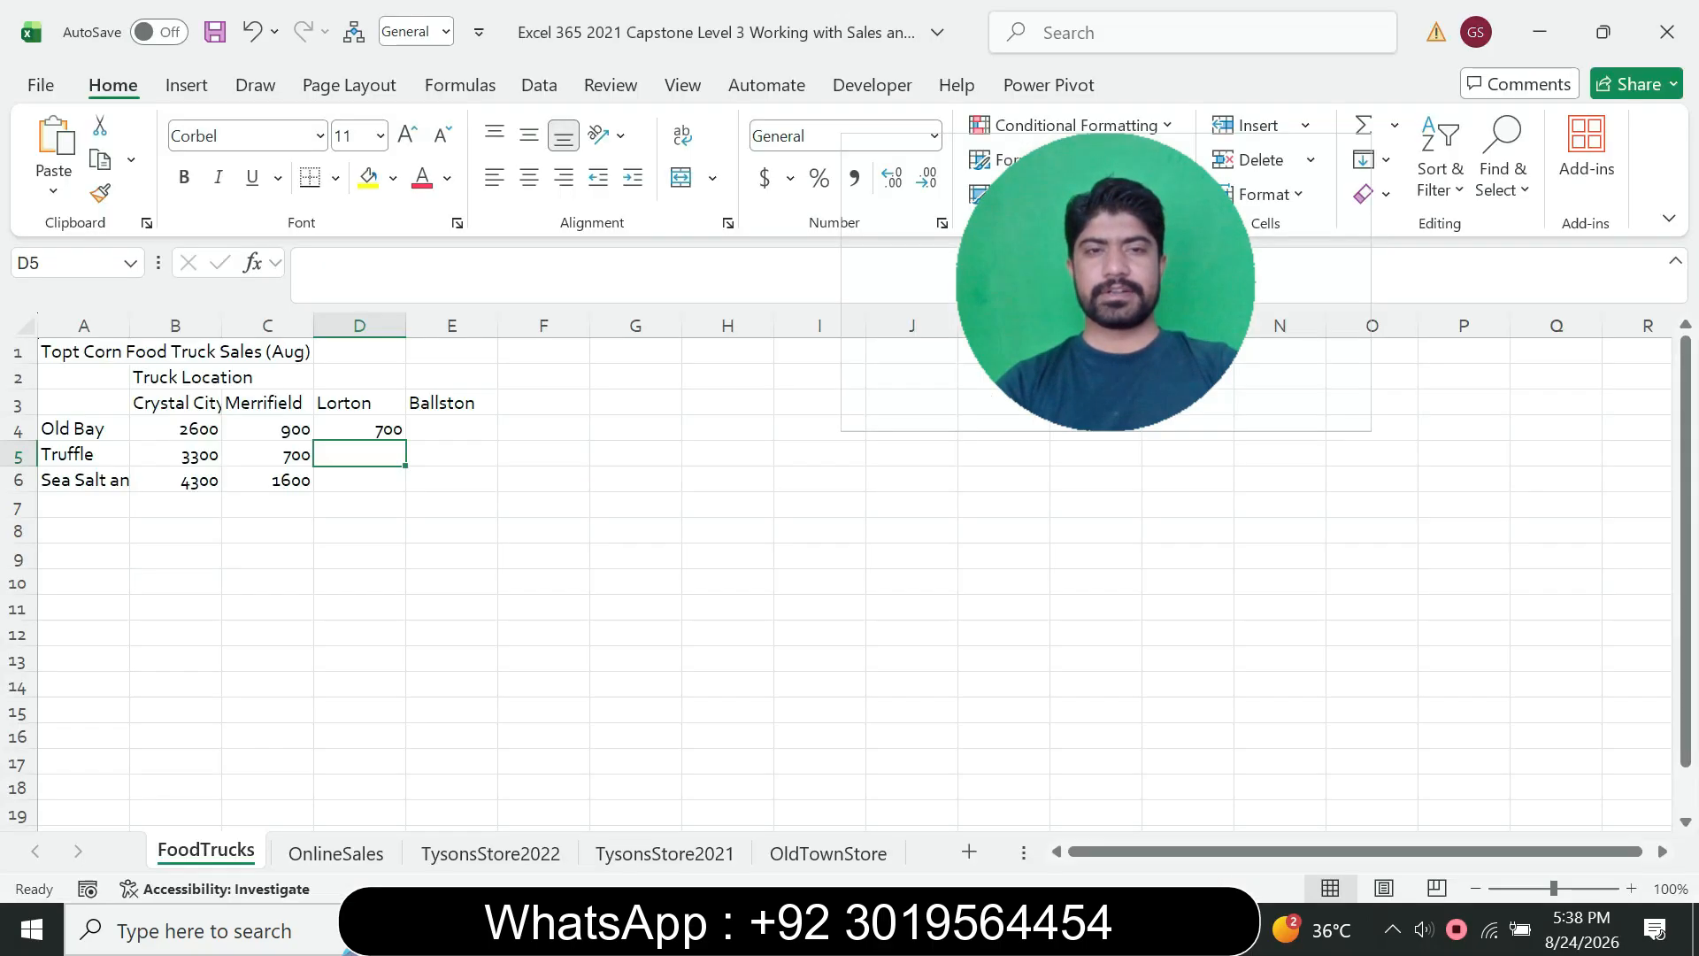
pyautogui.write('1400')
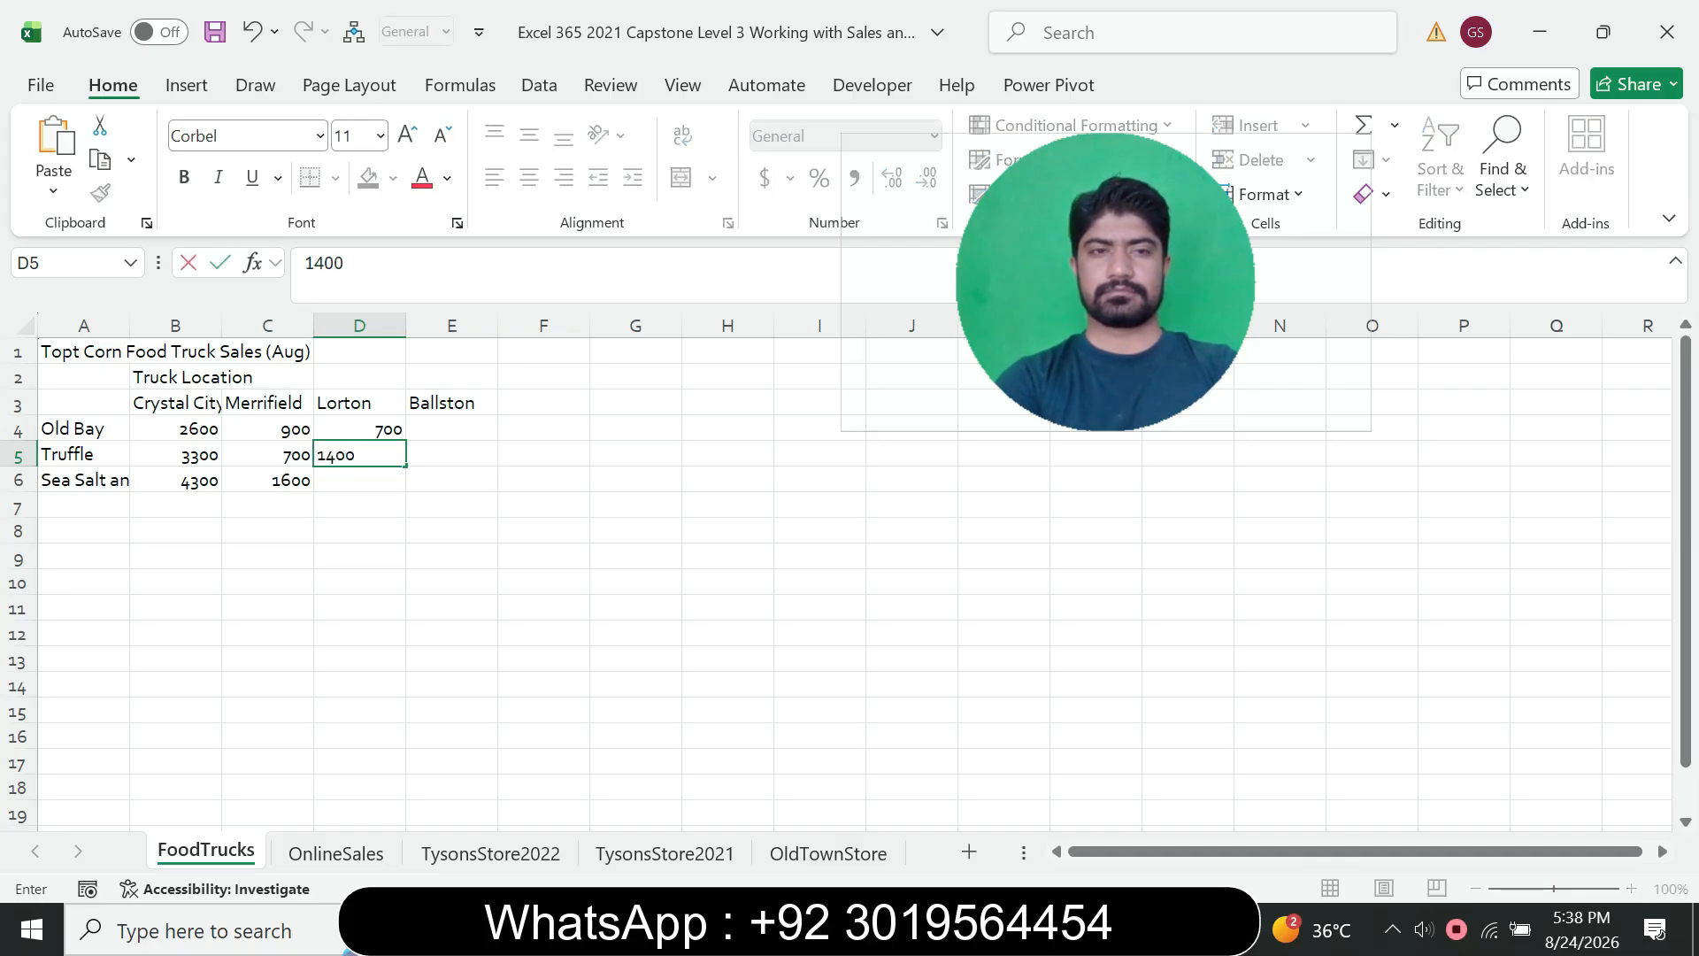
pyautogui.press('Return')
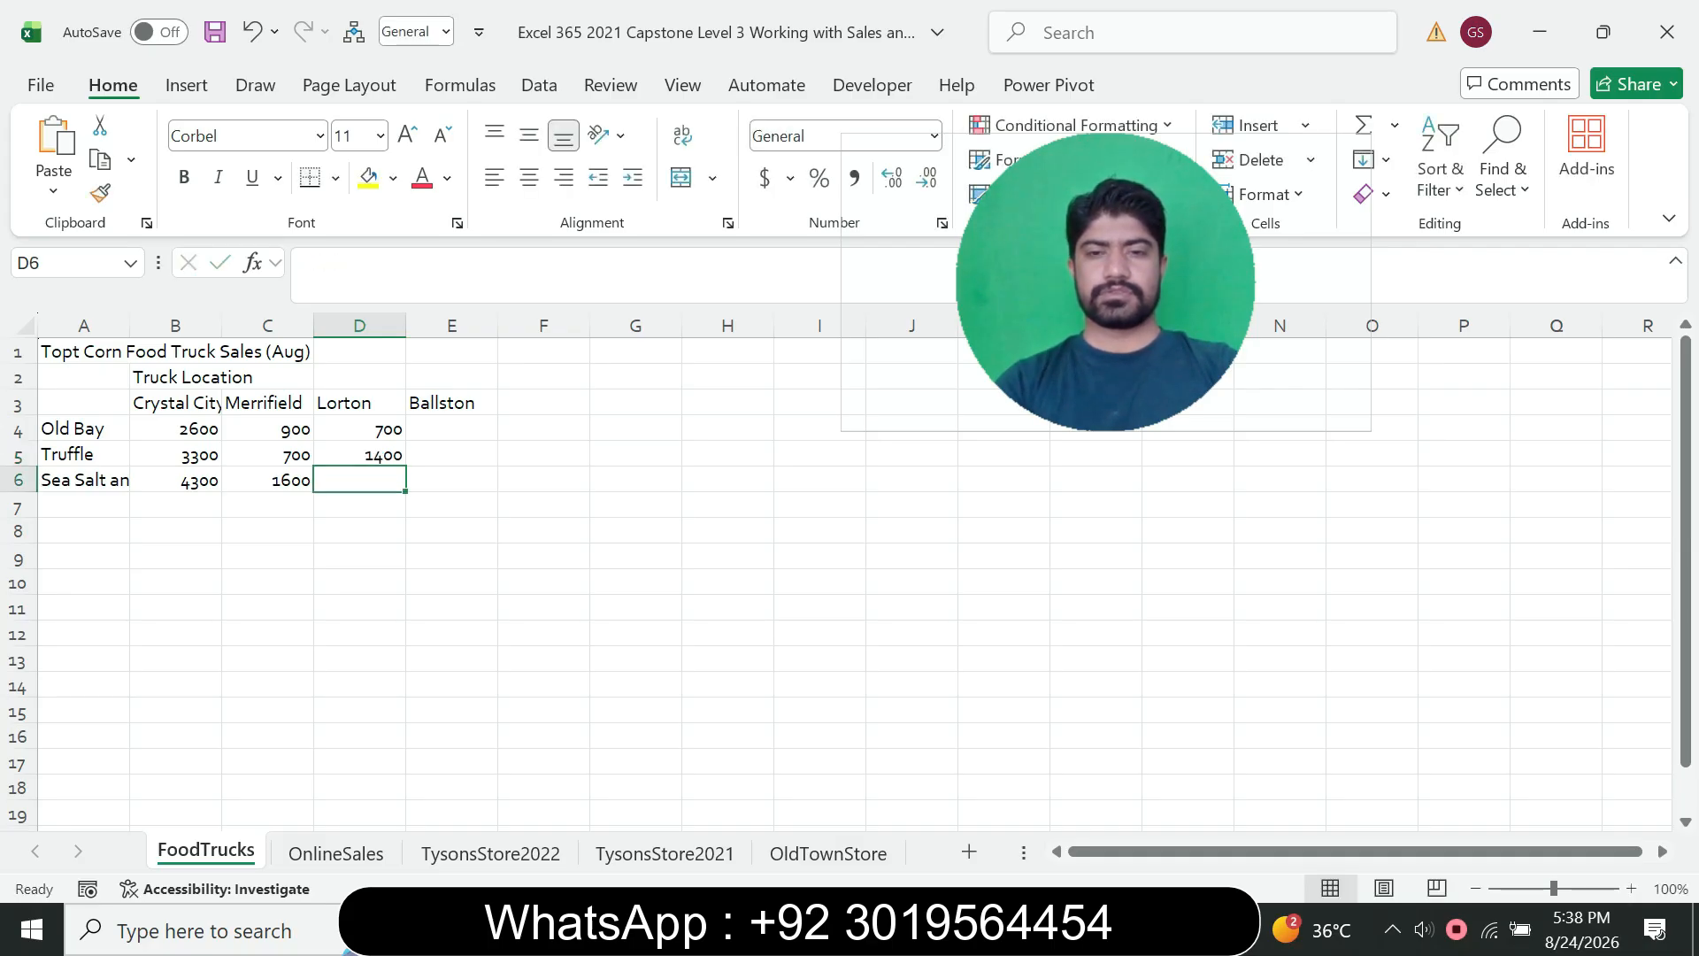
pyautogui.hotkey('alt', 'Tab')
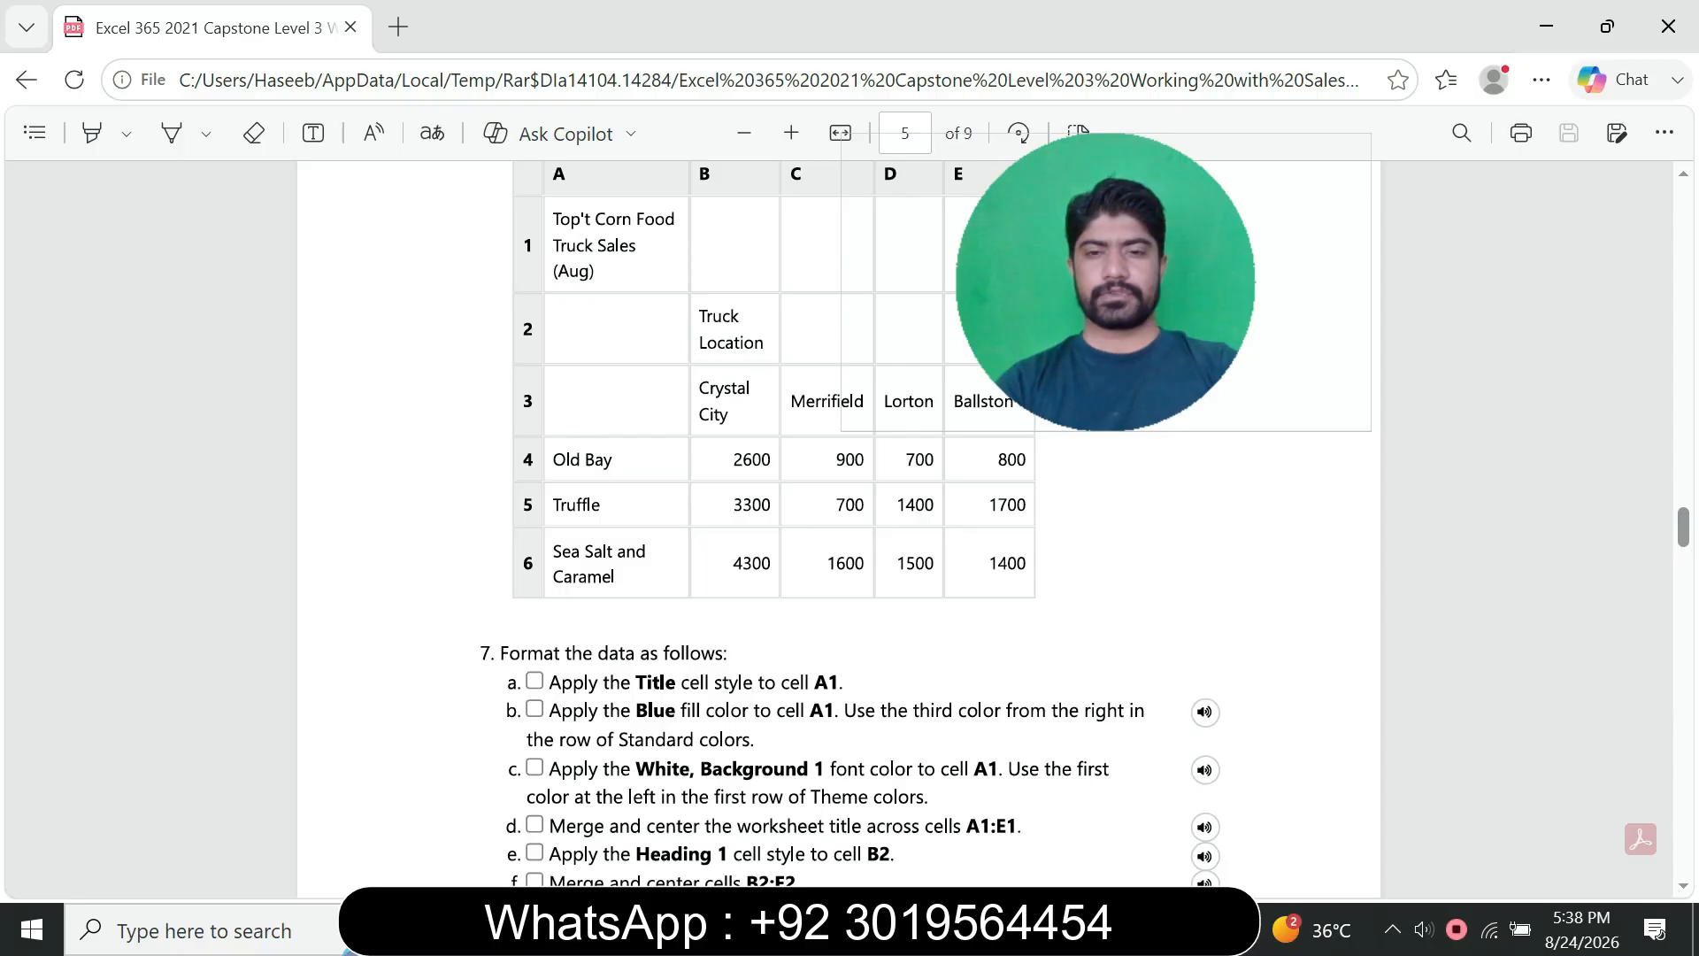
pyautogui.hotkey('alt', 'Tab')
pyautogui.write('1500')
pyautogui.press('Return')
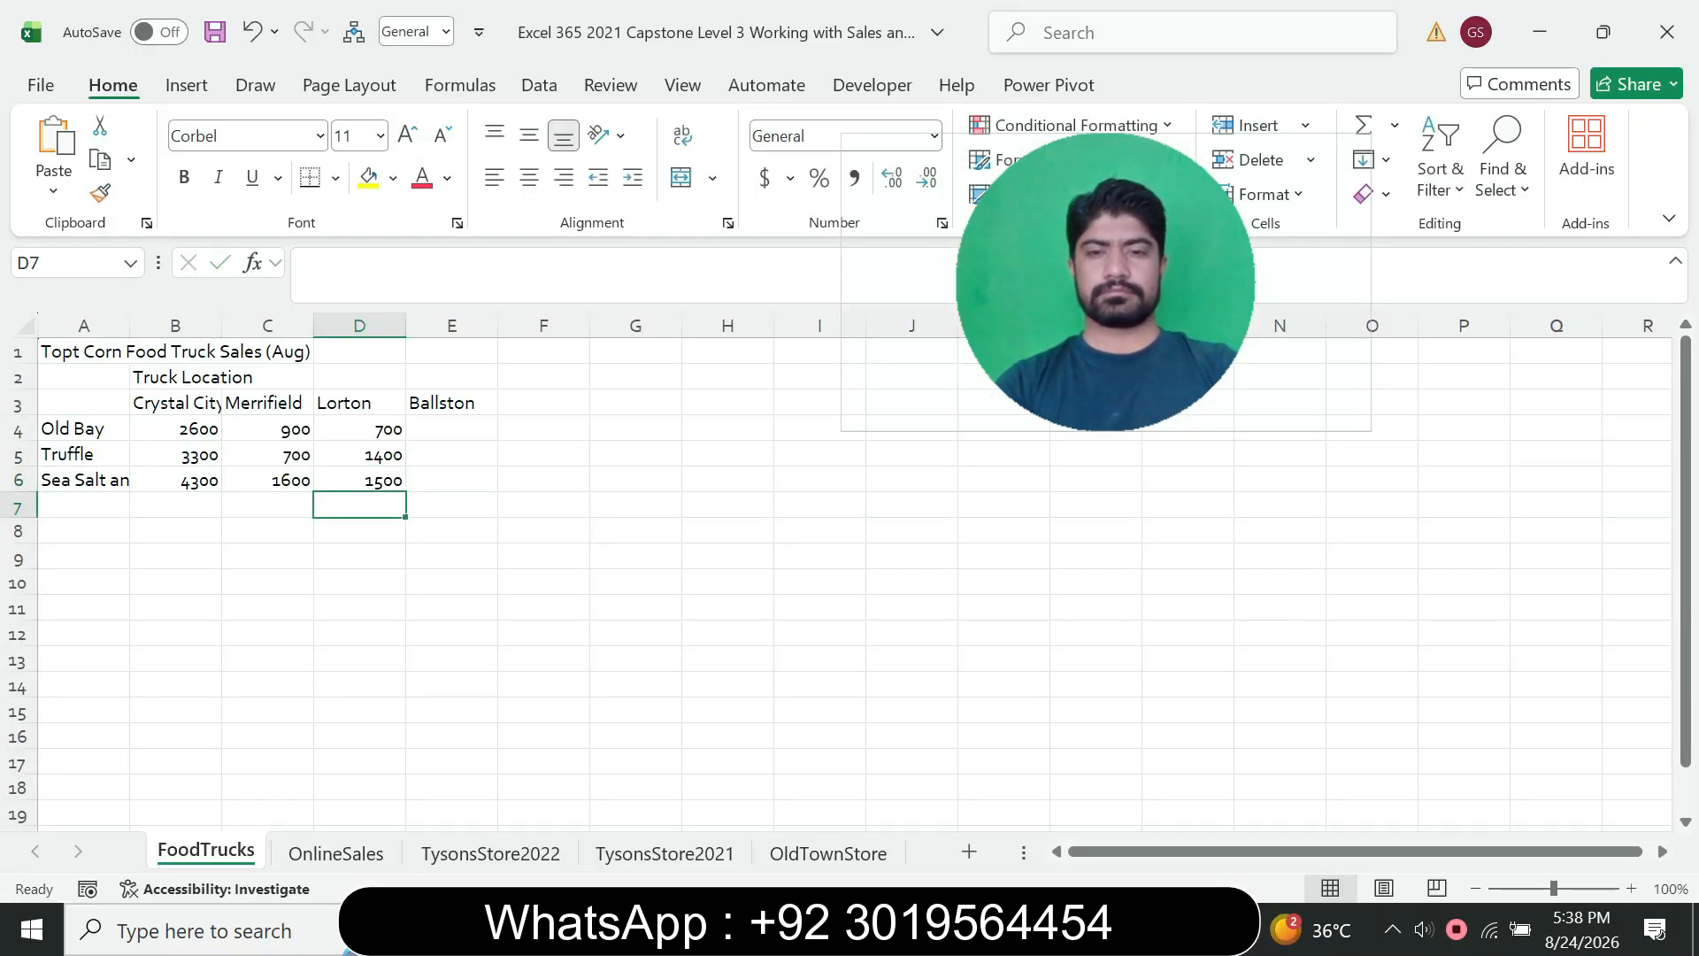
# - Look up the Old Bay sales for Ballston in the PDF table and enter 800 in cell E4
pyautogui.hotkey('alt', 'Tab')
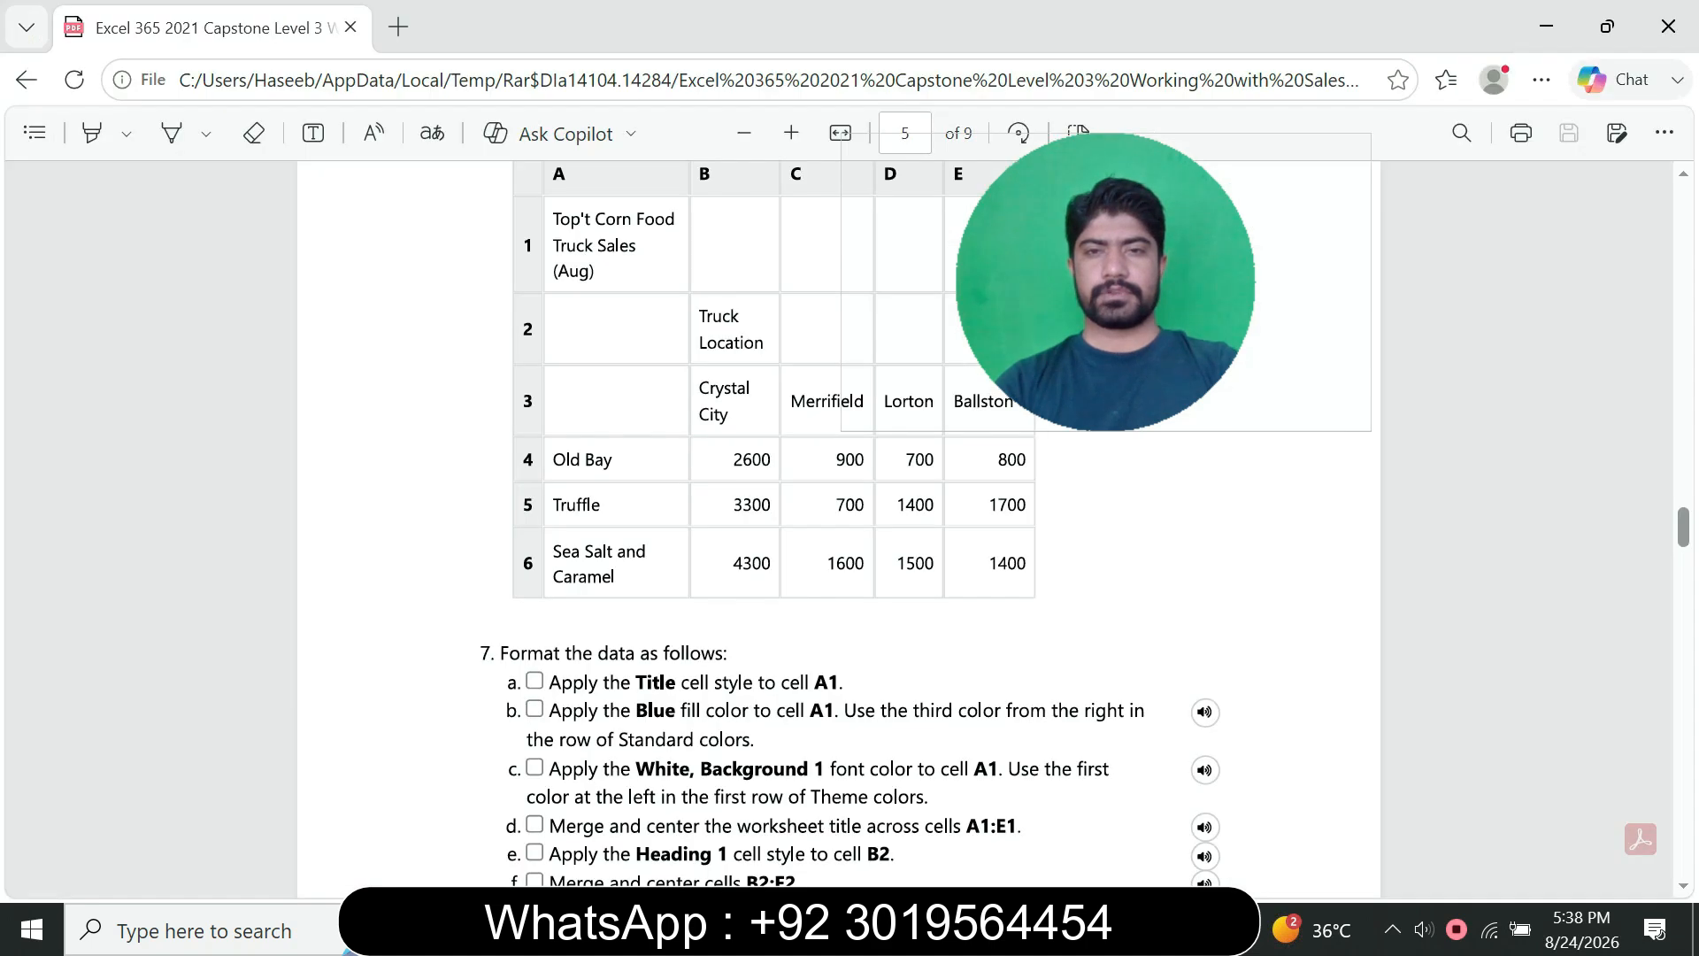
pyautogui.hotkey('alt', 'Tab')
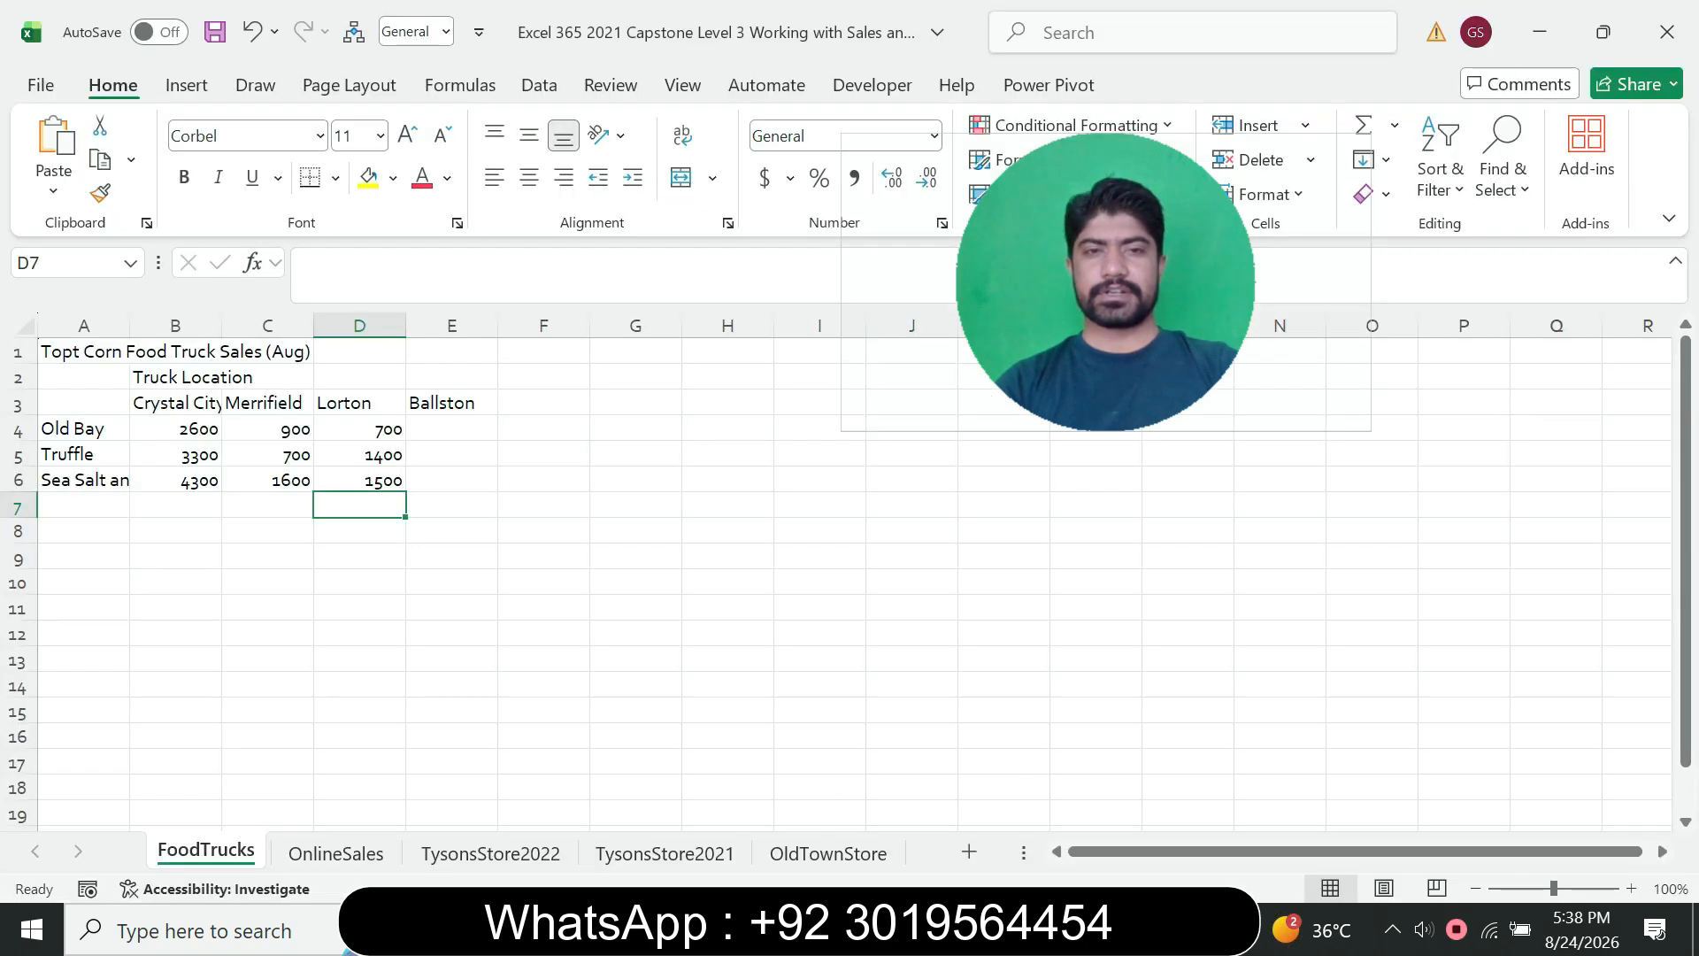
pyautogui.click(452, 429)
pyautogui.write('800')
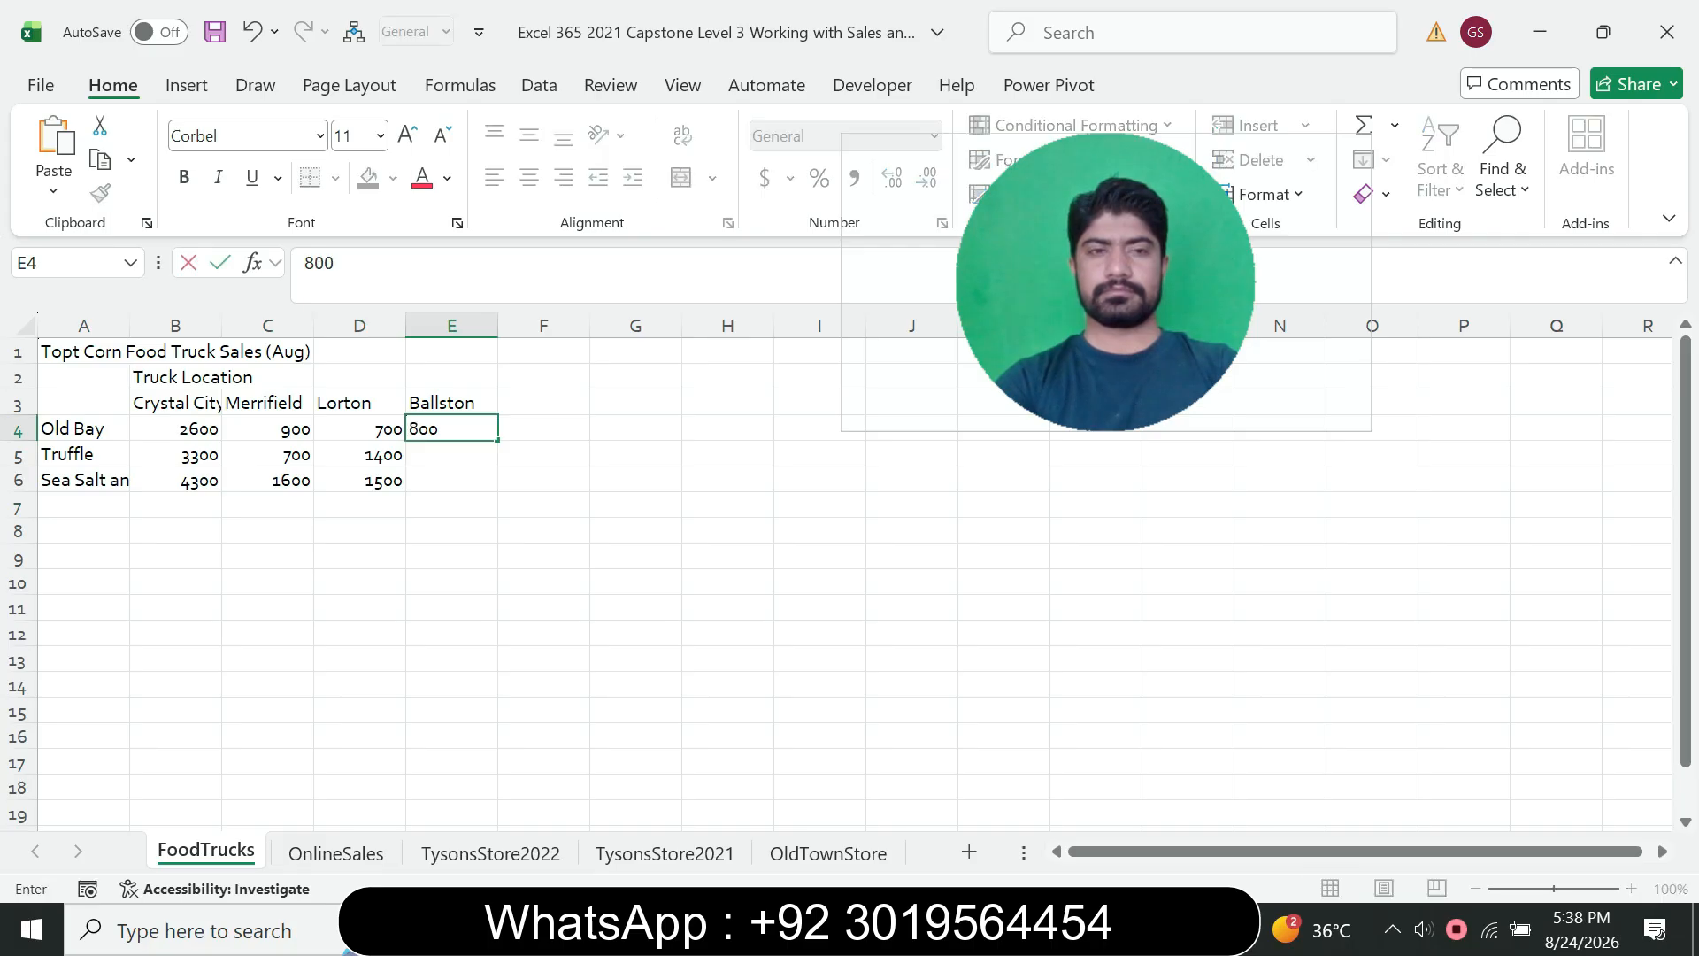
pyautogui.press('Return')
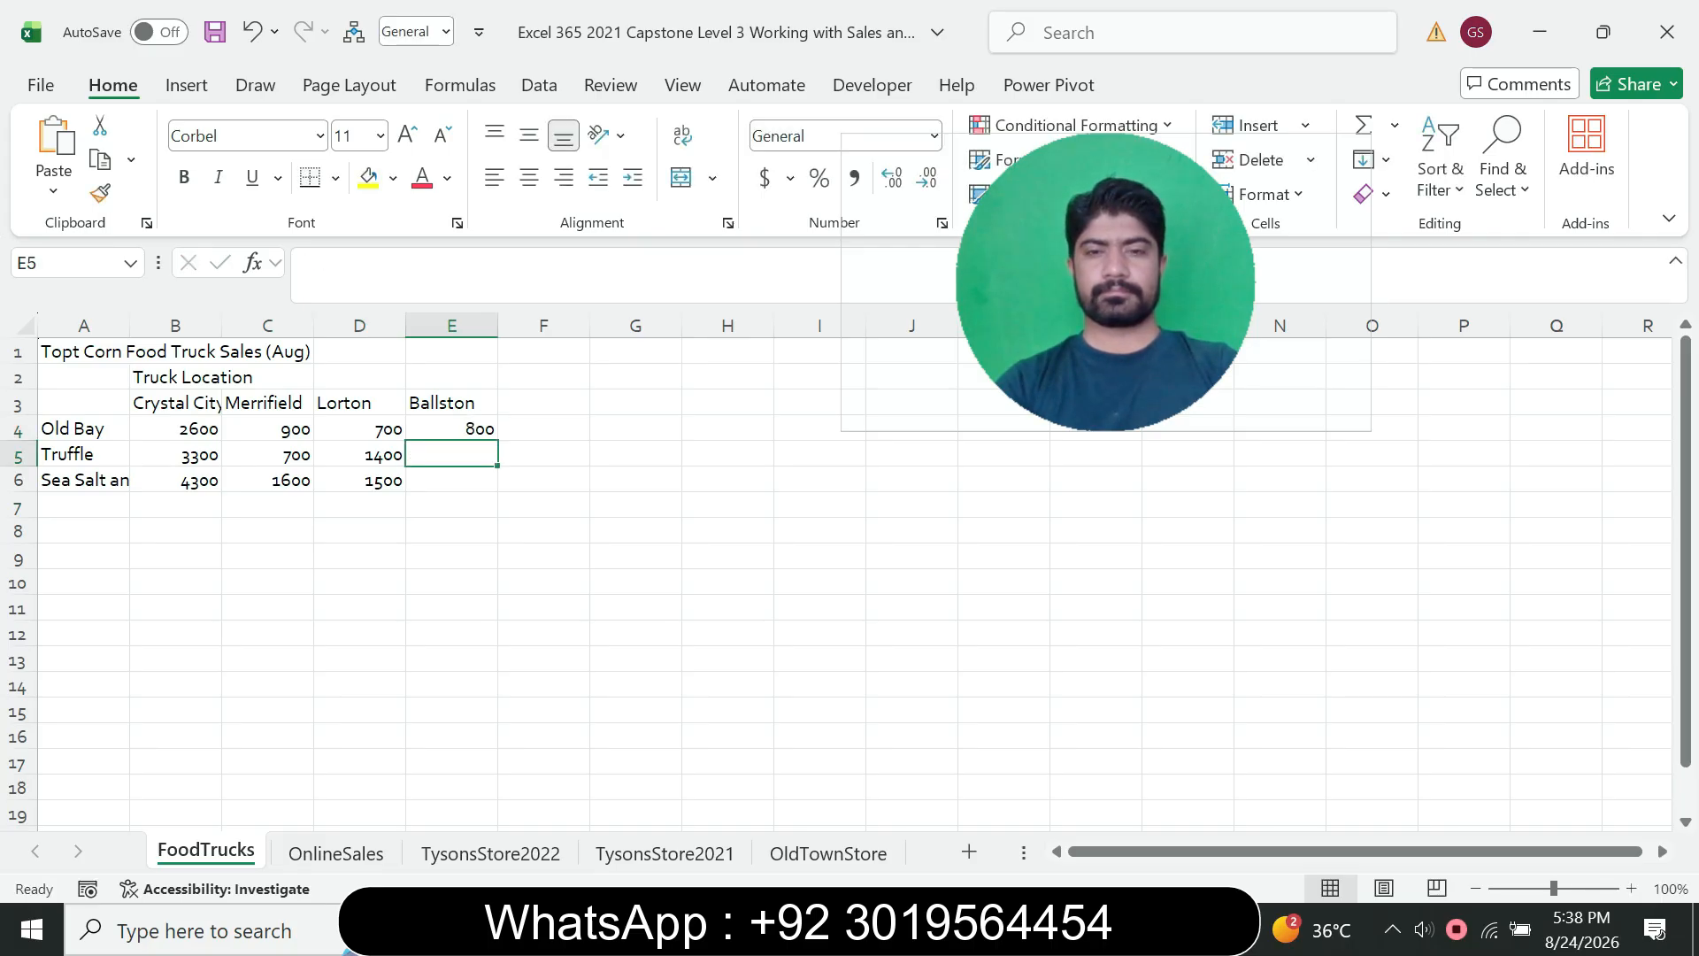
# - Consult the PDF table for the remaining Ballston sales and enter 1700 in cell E5 and 1400 in cell E6
pyautogui.hotkey('alt', 'Tab')
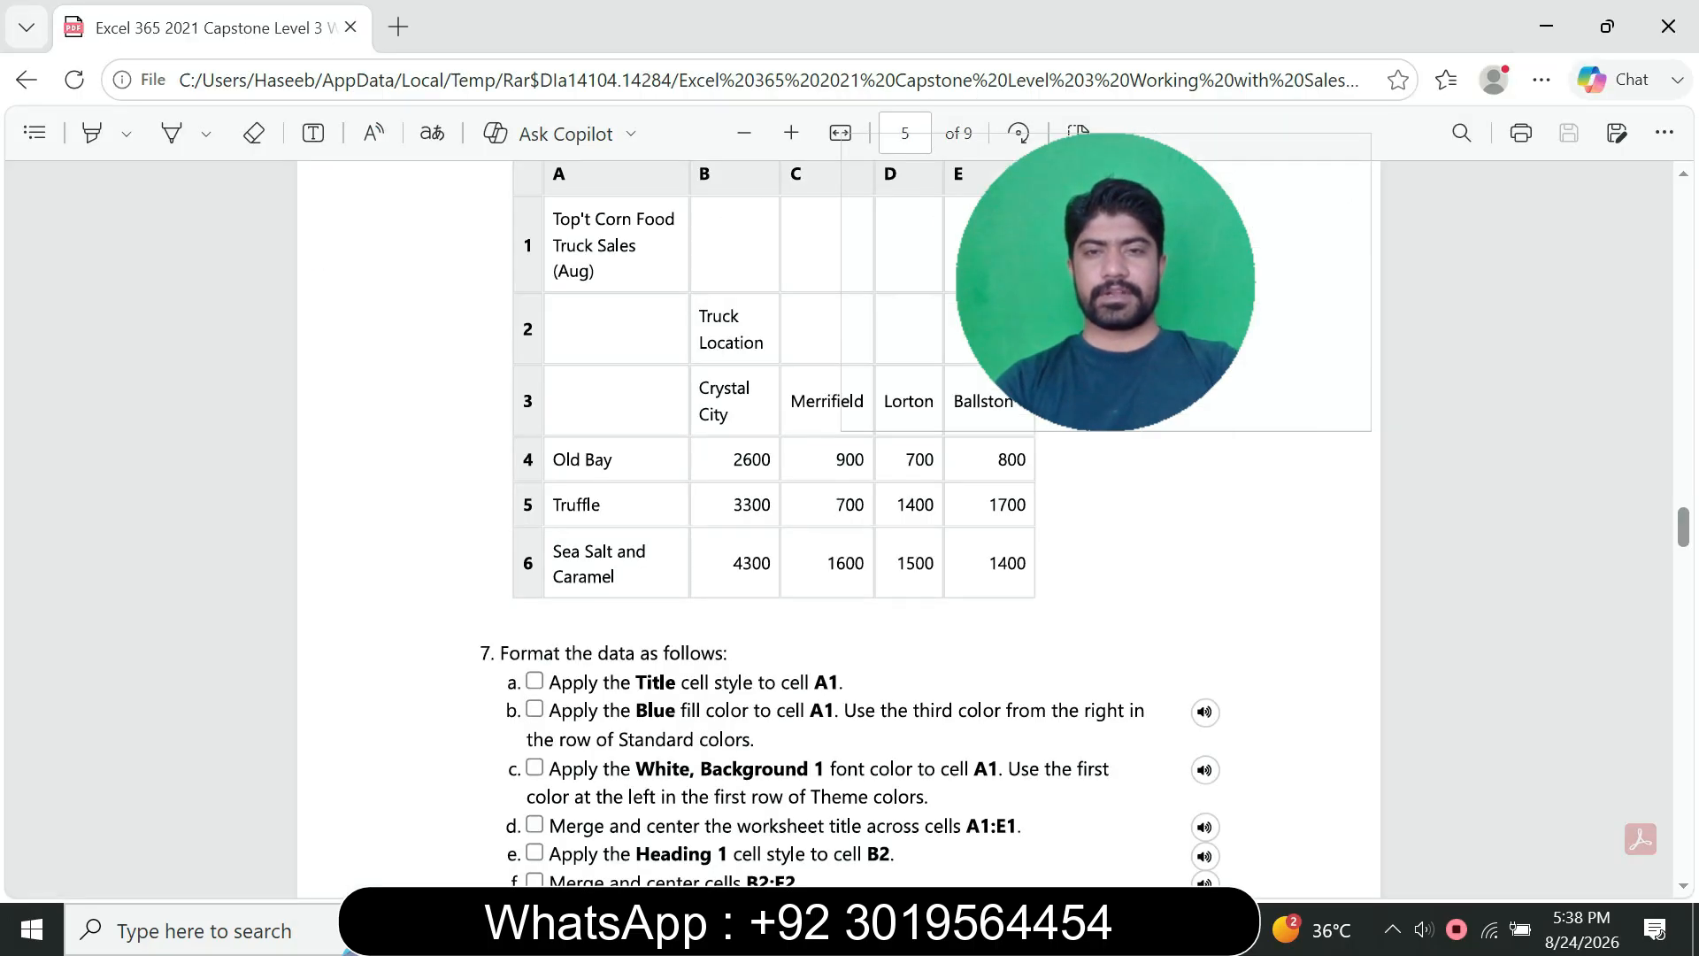
pyautogui.hotkey('alt', 'Tab')
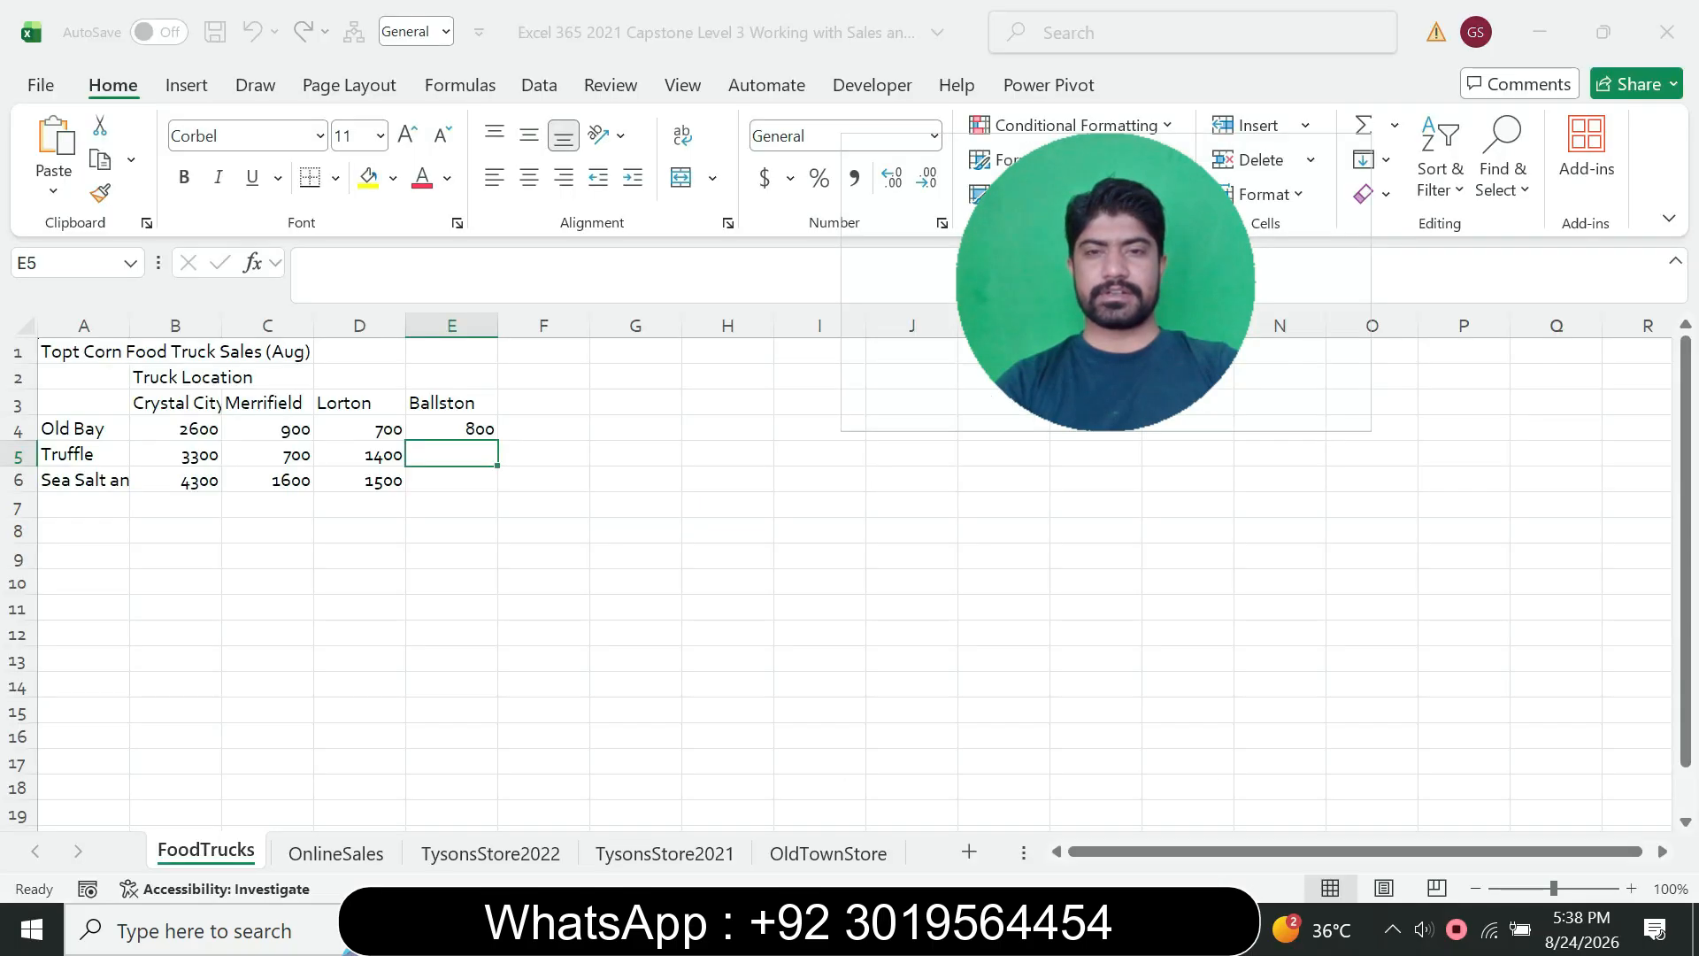
pyautogui.write('1700')
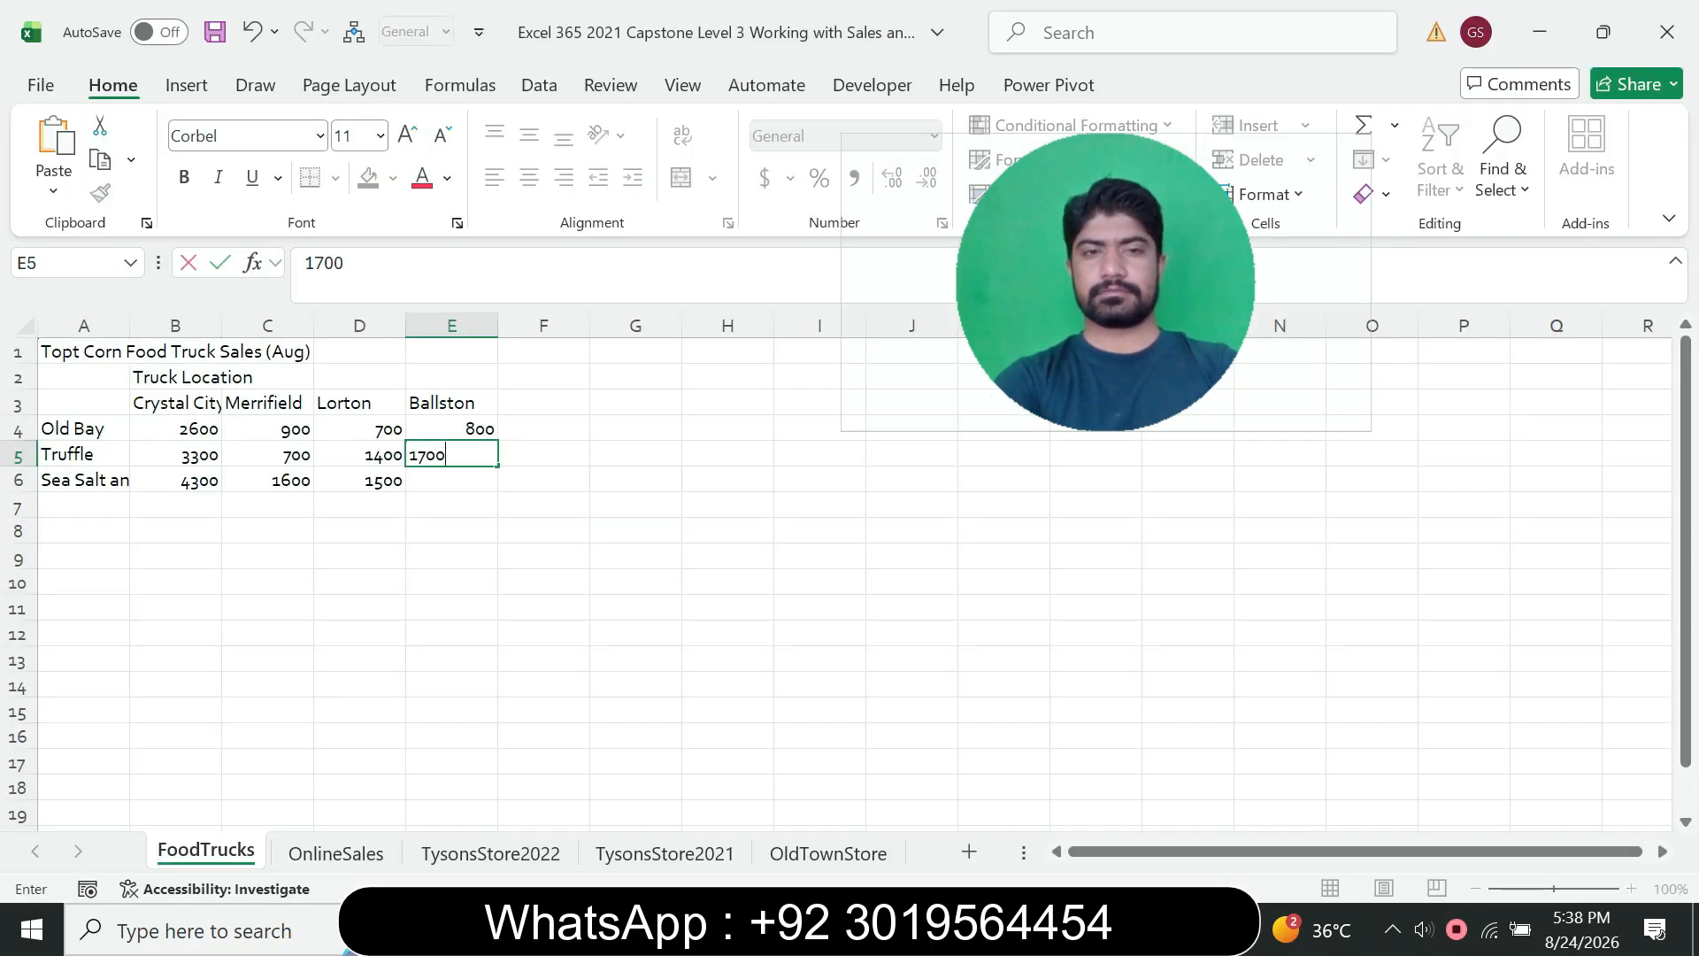
pyautogui.press('Return')
pyautogui.hotkey('alt', 'Tab')
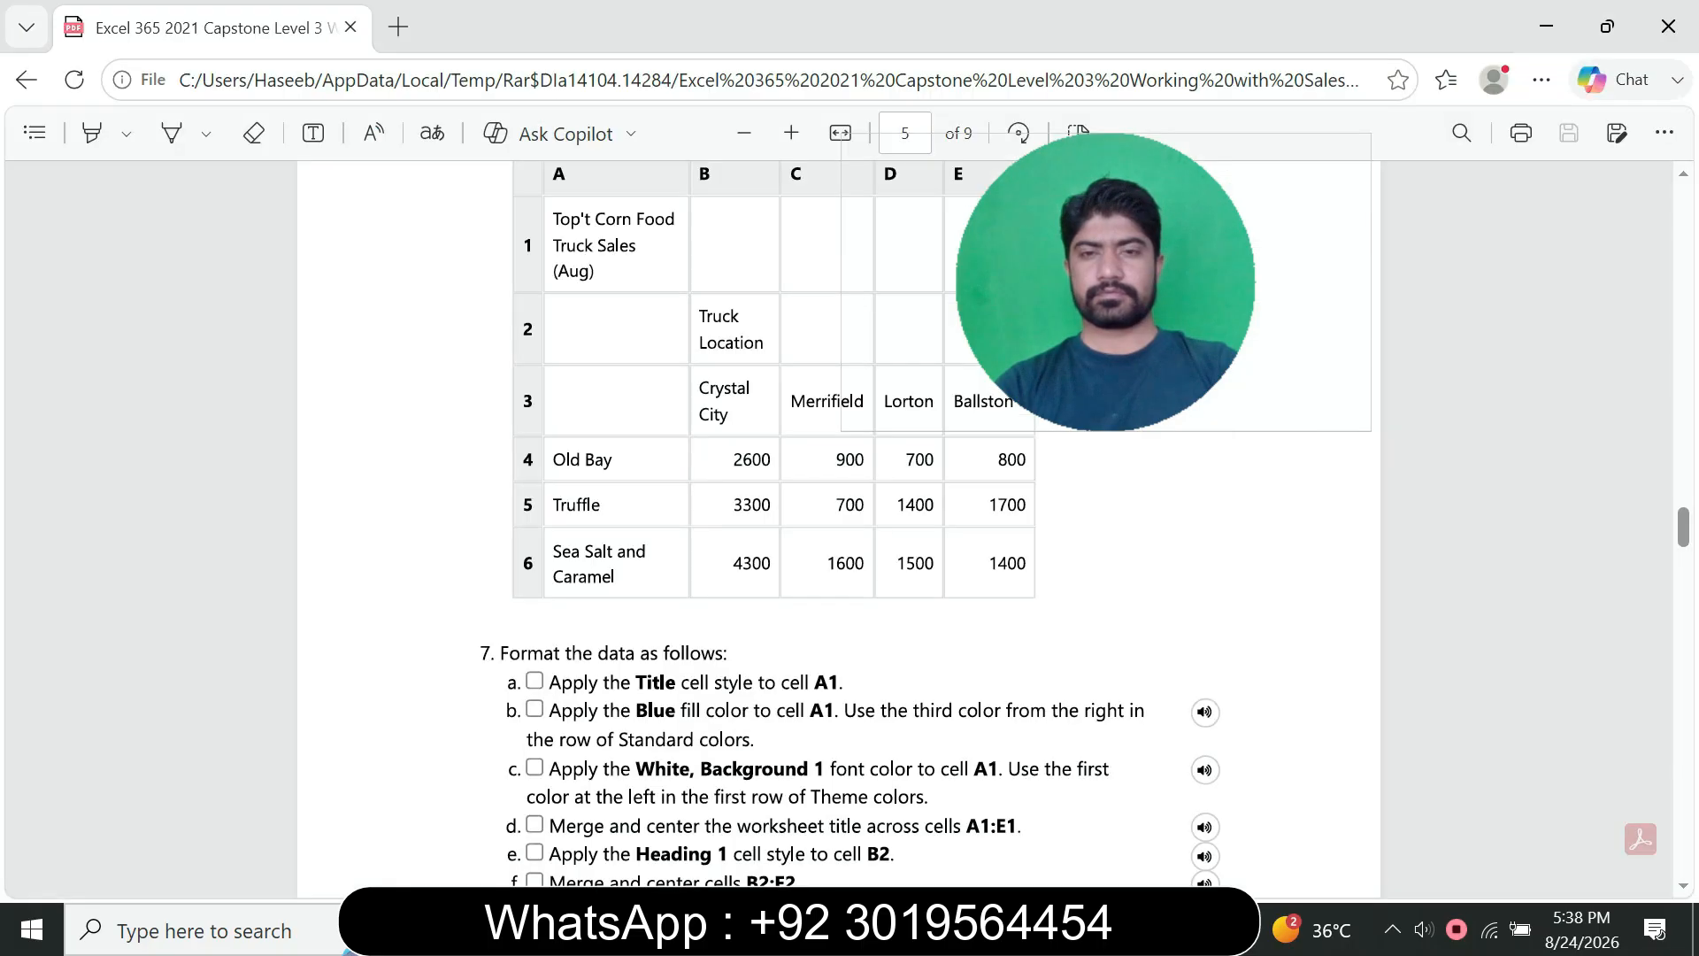
pyautogui.hotkey('alt', 'Tab')
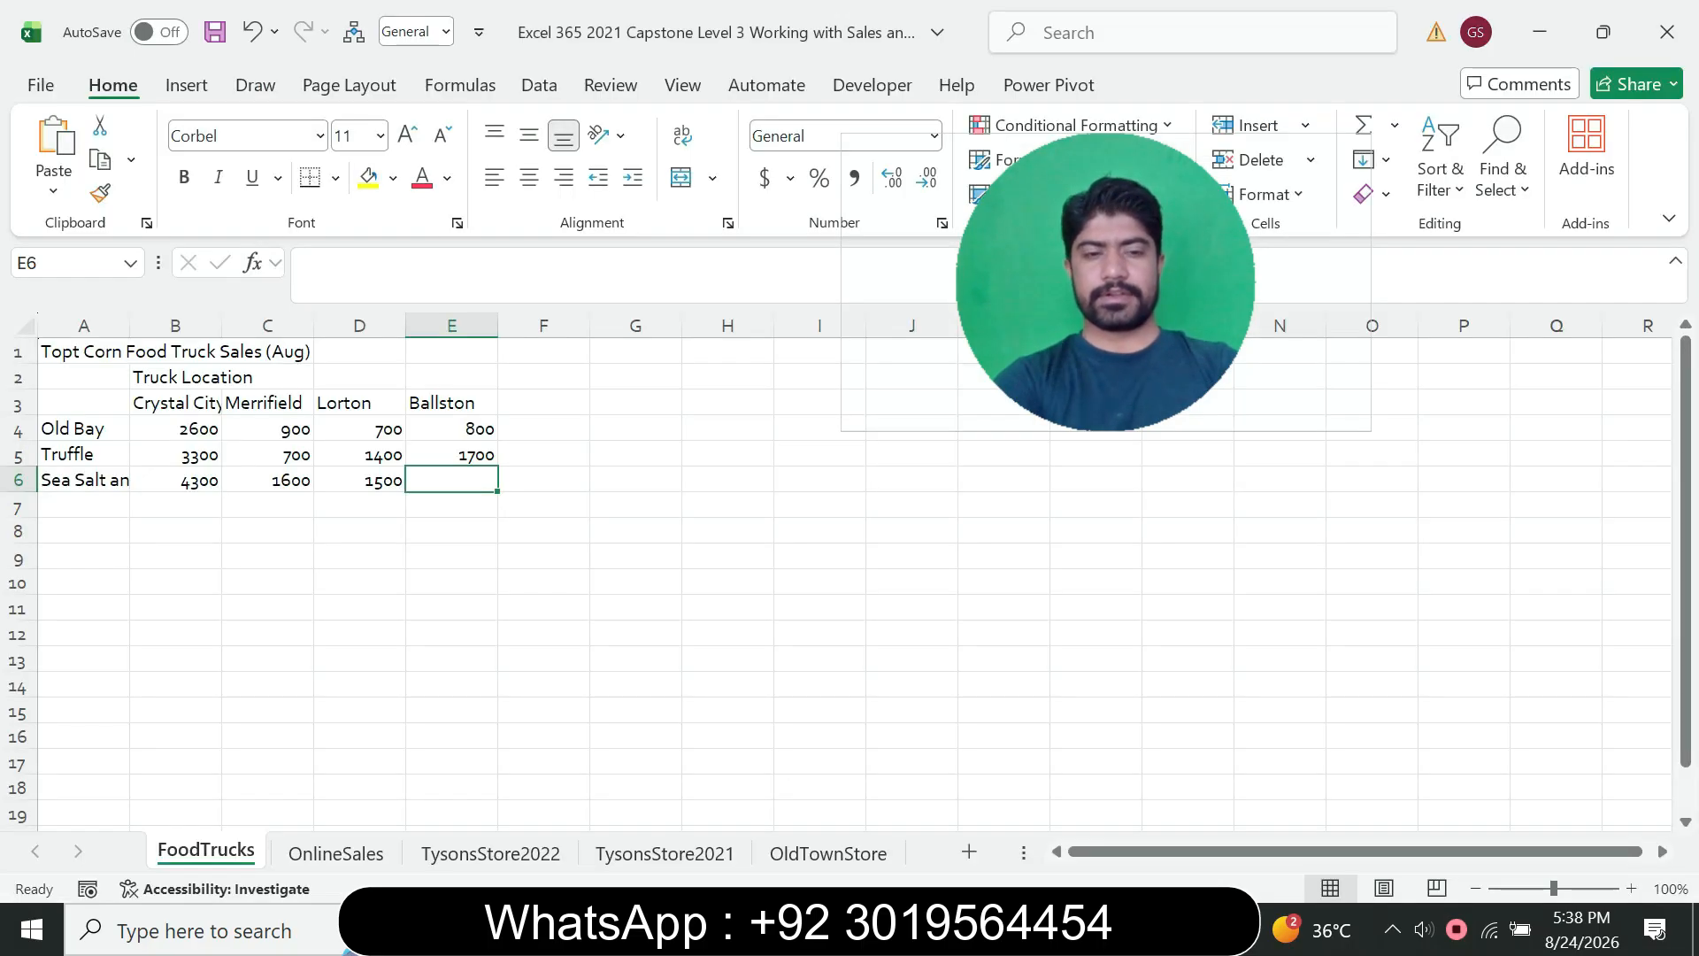
pyautogui.write('1400')
pyautogui.press('Return')
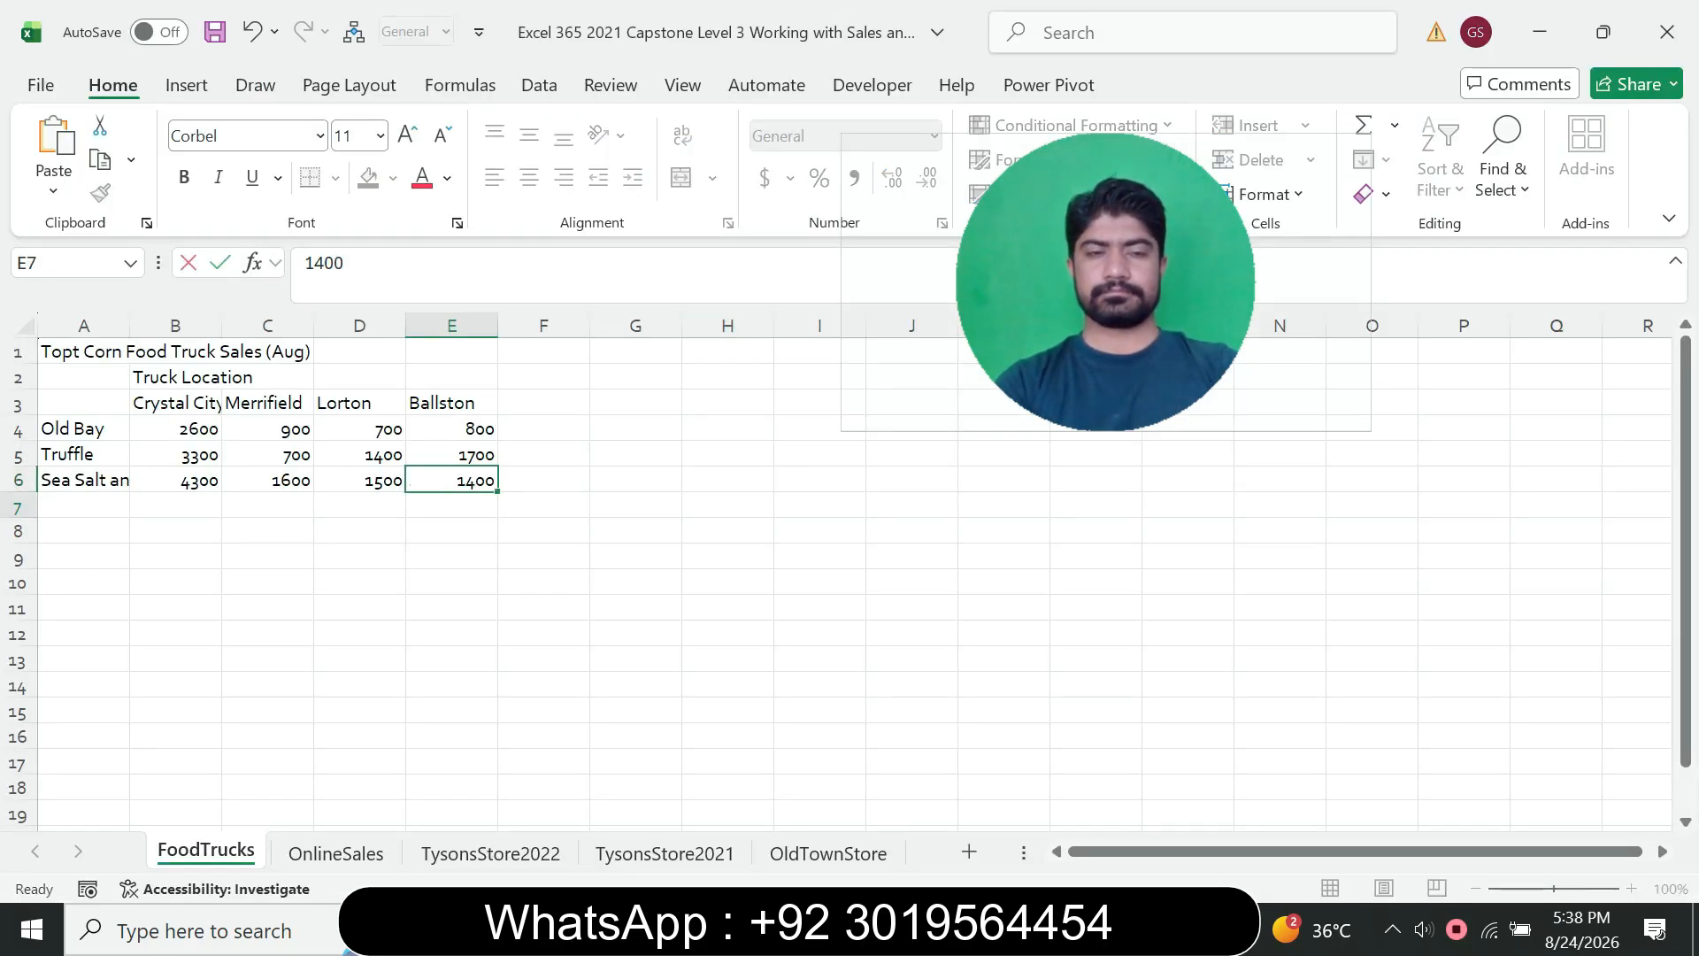
# - Read the step 7 formatting instructions in the PDF and apply the Title cell style to cell A1
pyautogui.hotkey('alt', 'Tab')
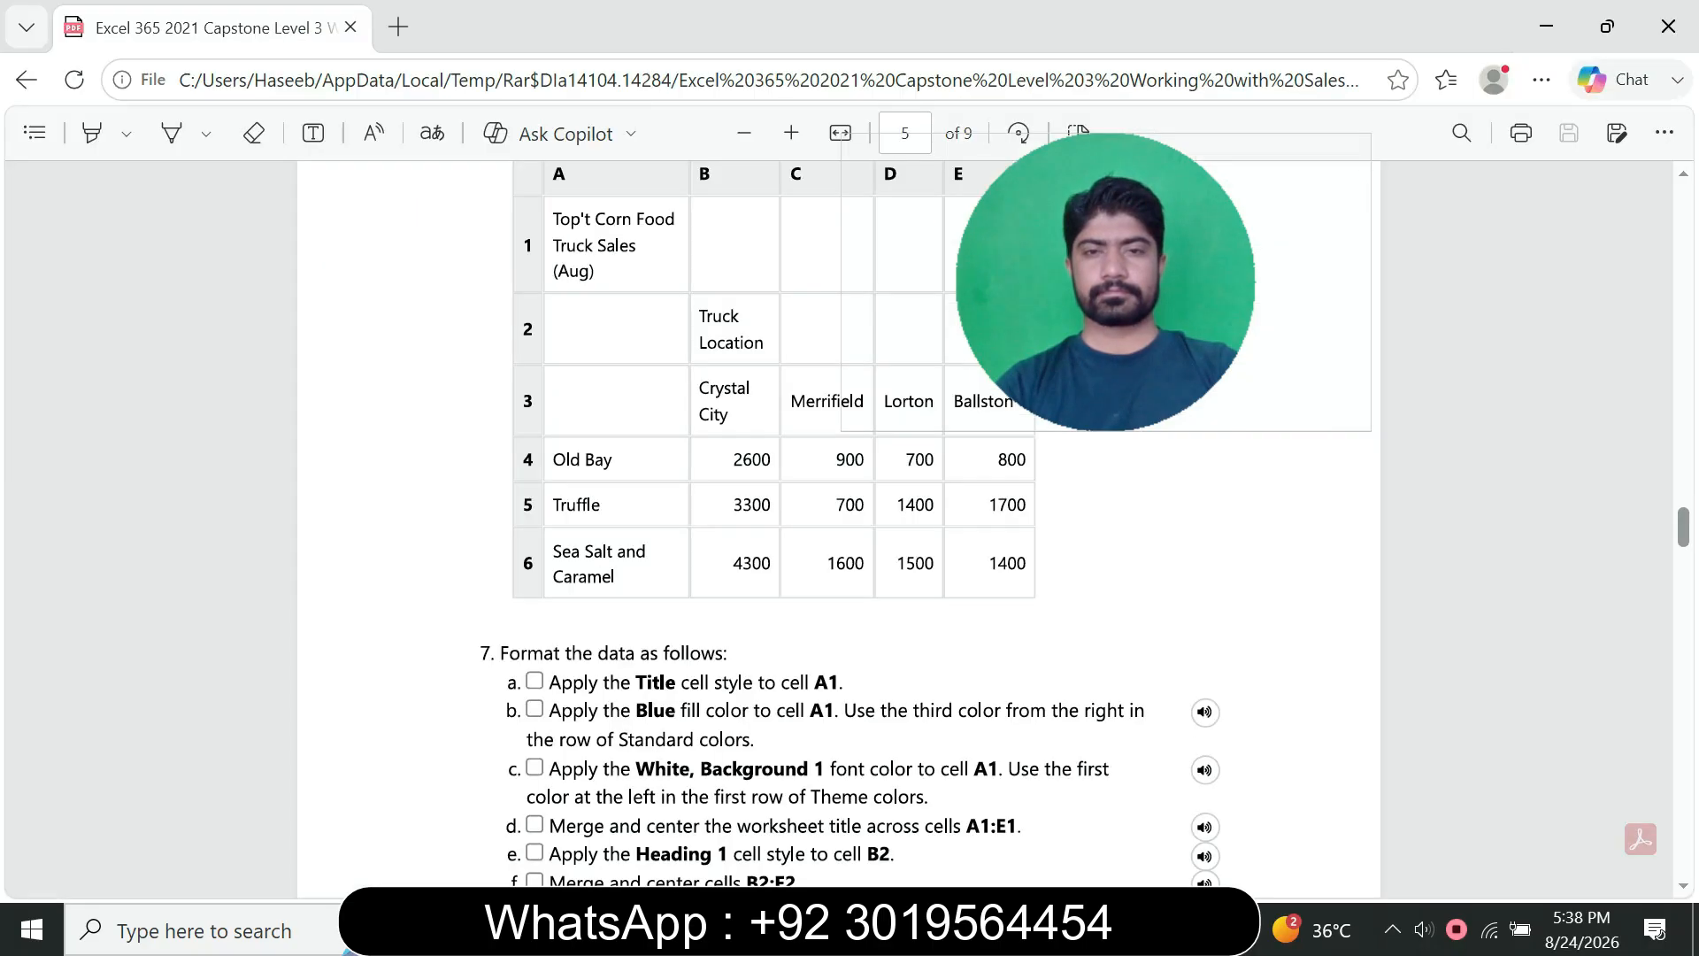
pyautogui.hotkey('alt', 'Tab')
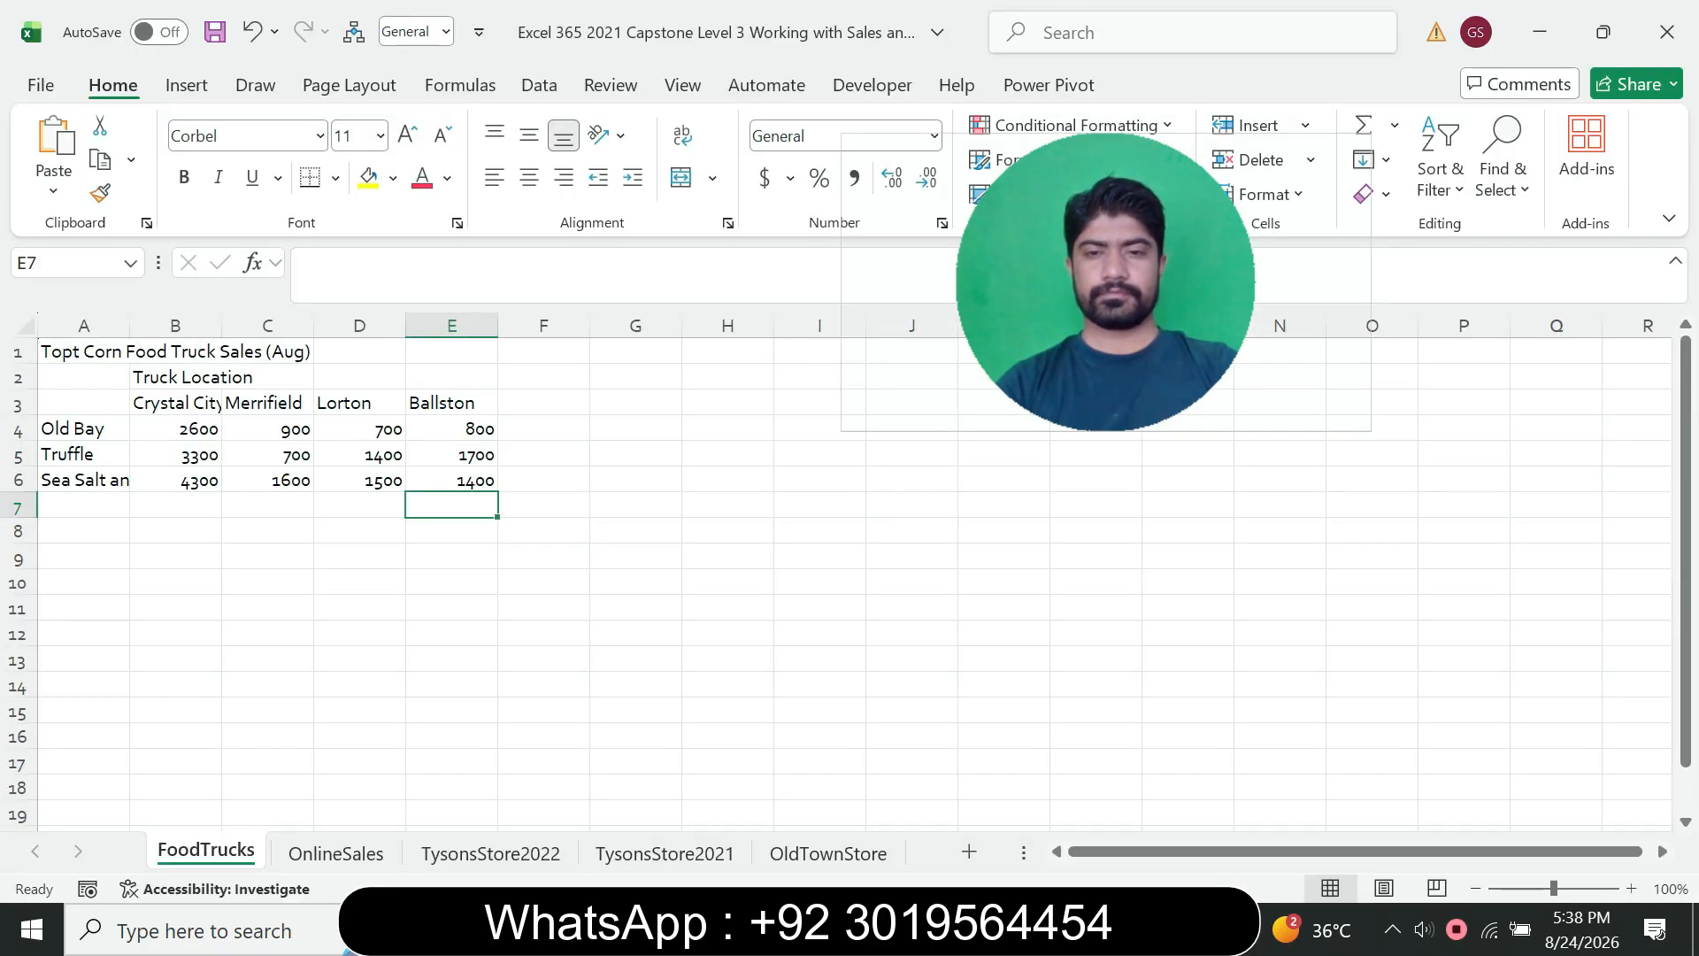
pyautogui.hotkey('alt', 'Tab')
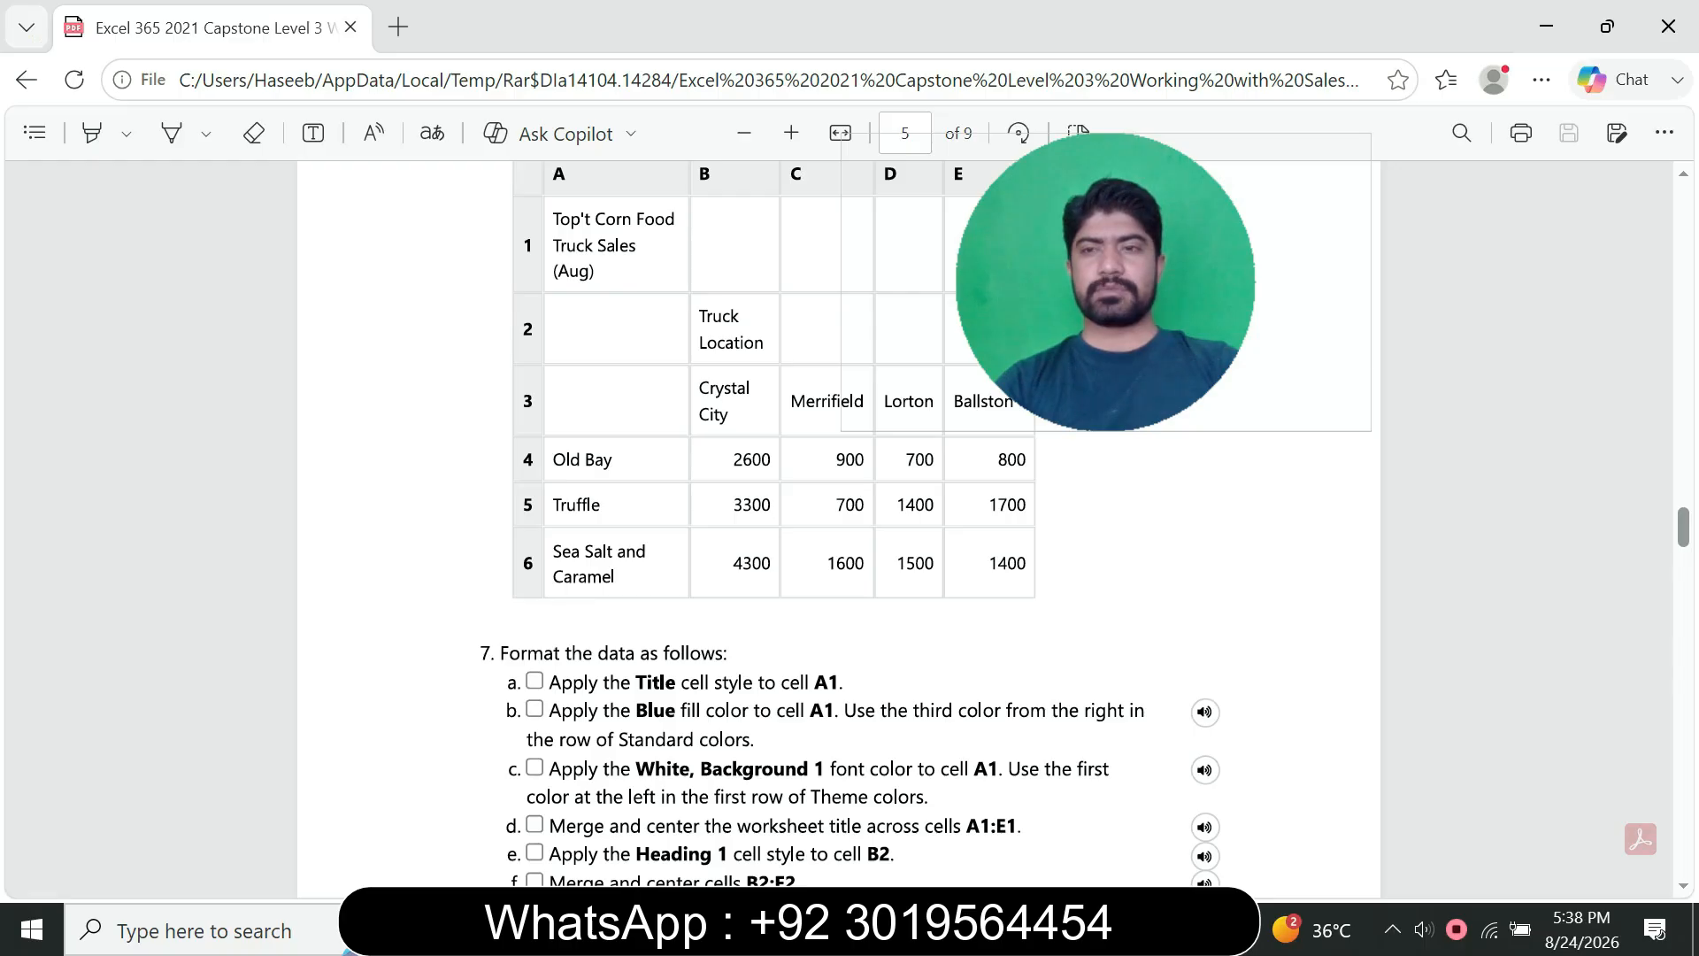
pyautogui.scroll(-3, 849, 531)
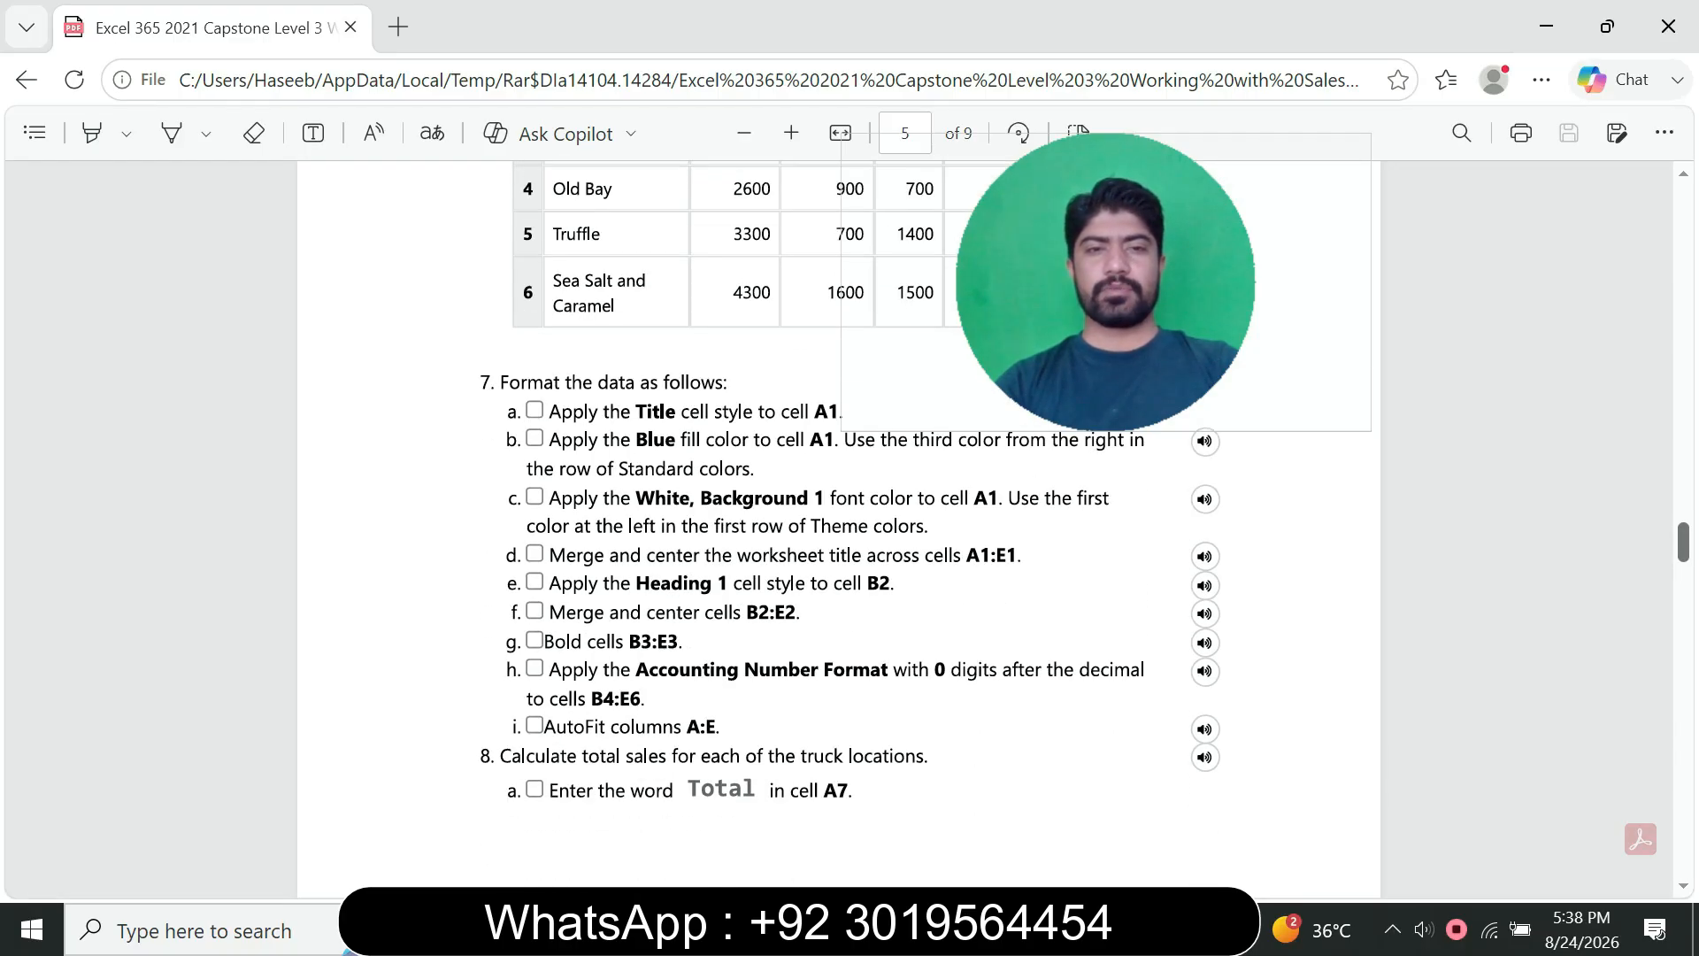
pyautogui.moveTo(1105, 282); pyautogui.dragTo(992, 202)
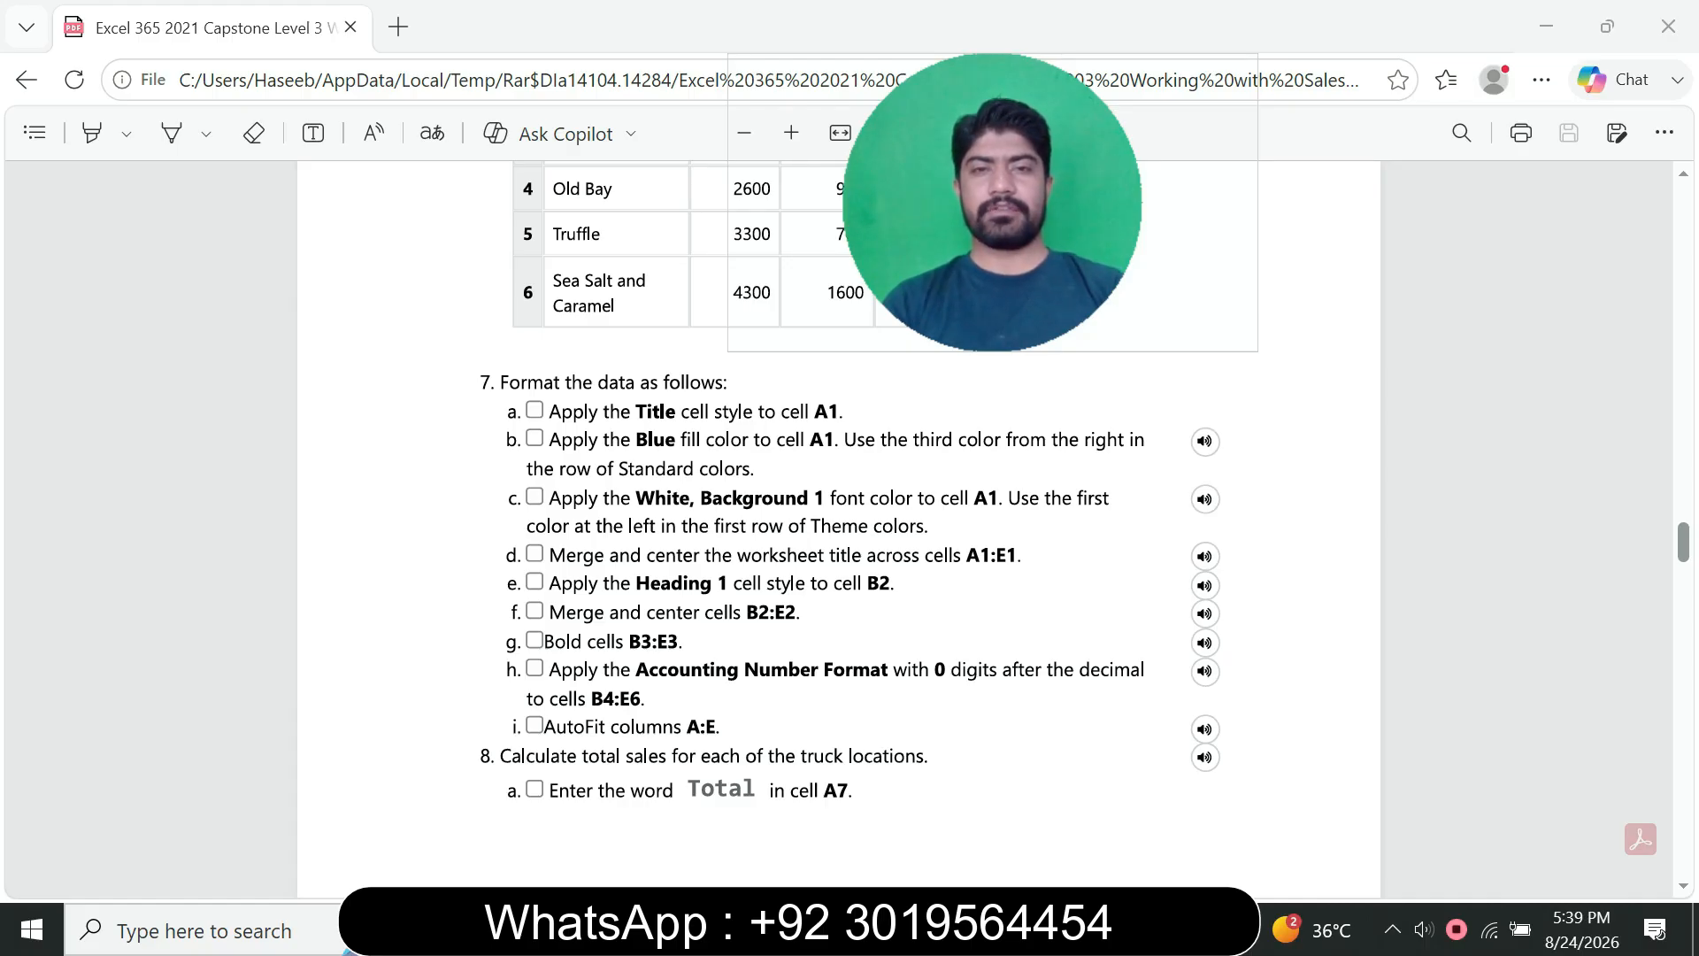
pyautogui.hotkey('alt', 'Tab')
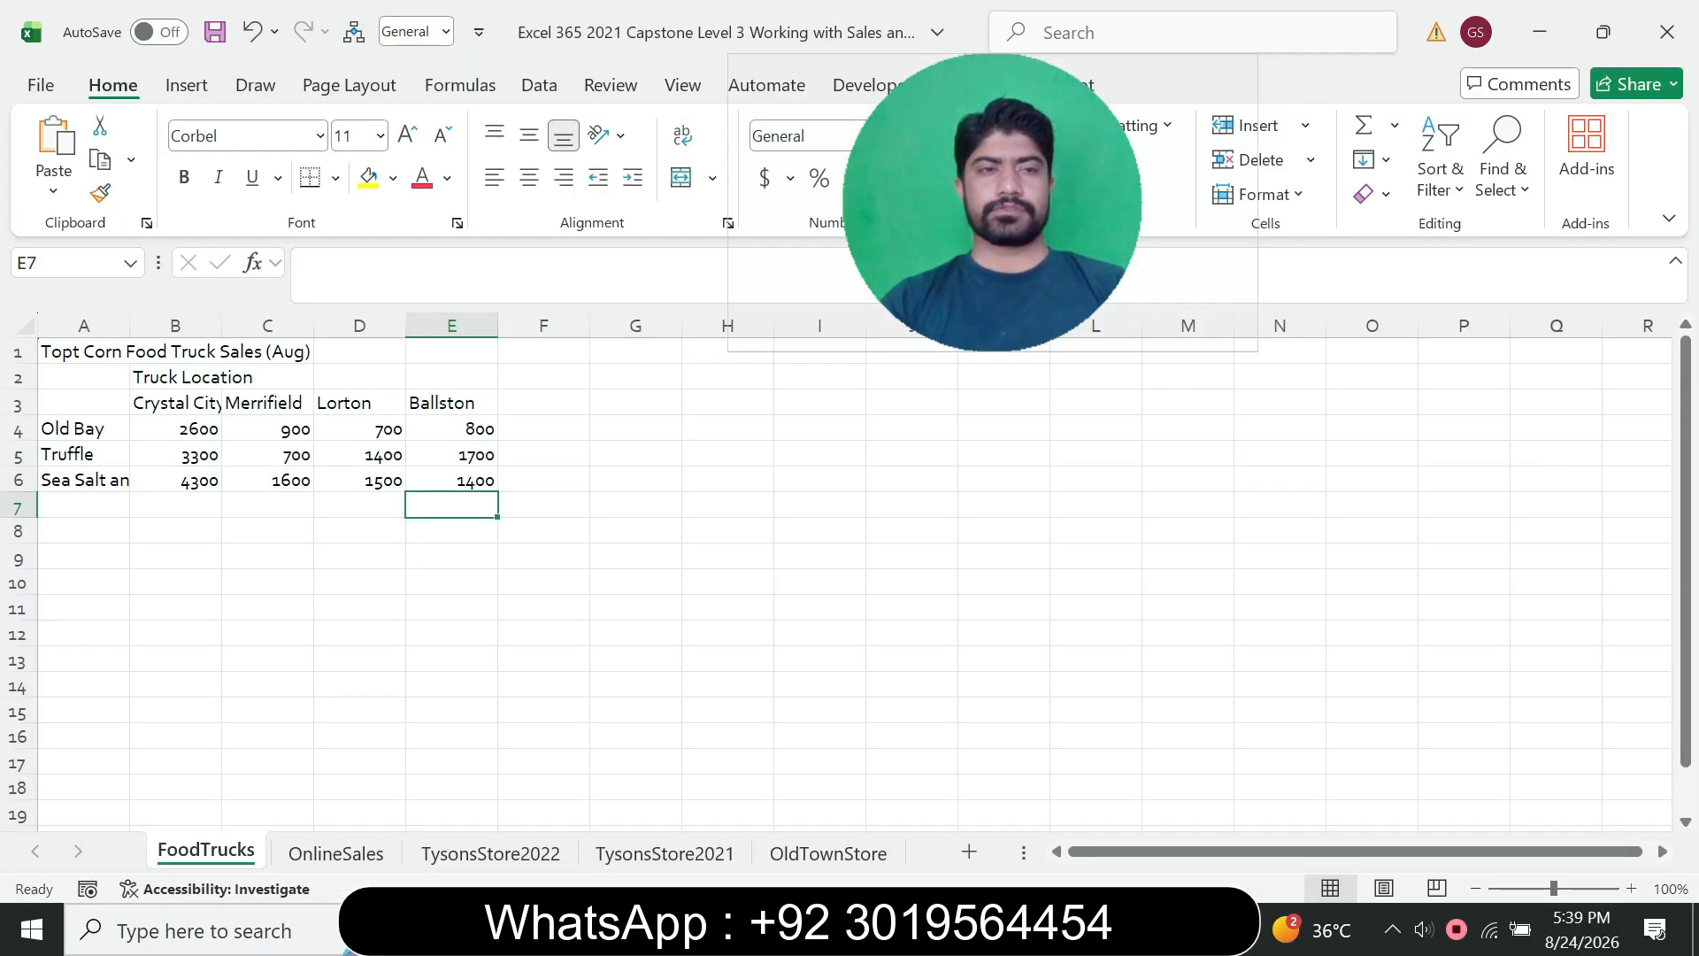
pyautogui.click(83, 351)
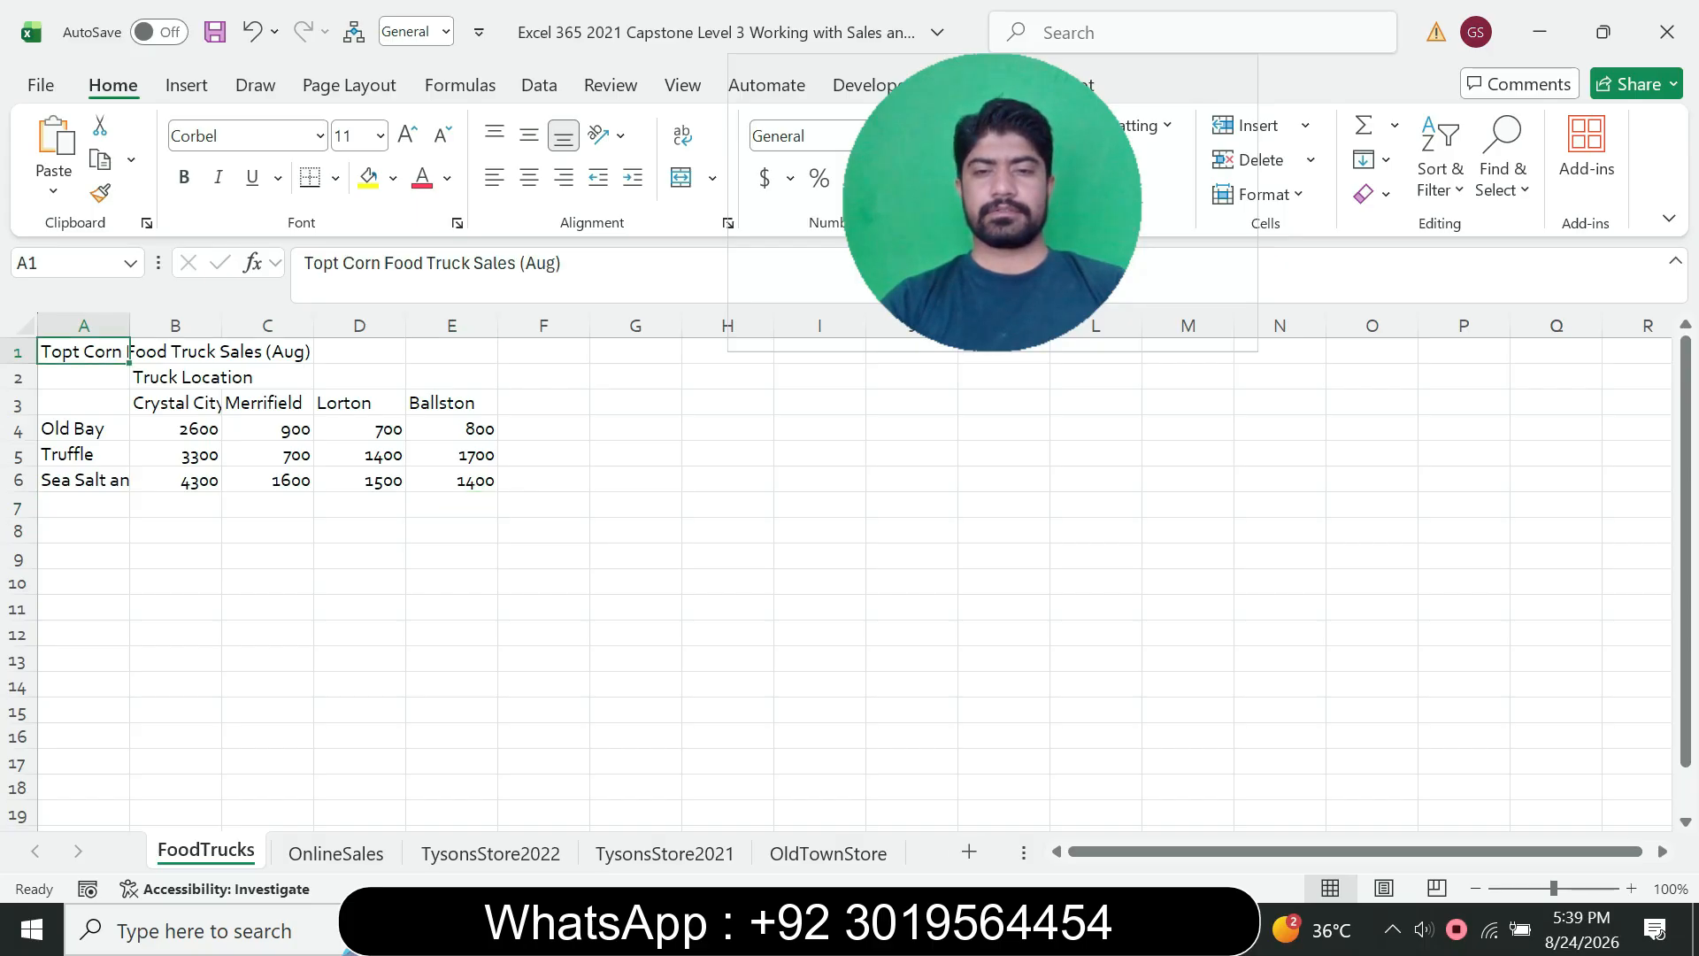
pyautogui.hotkey('alt', 'Tab')
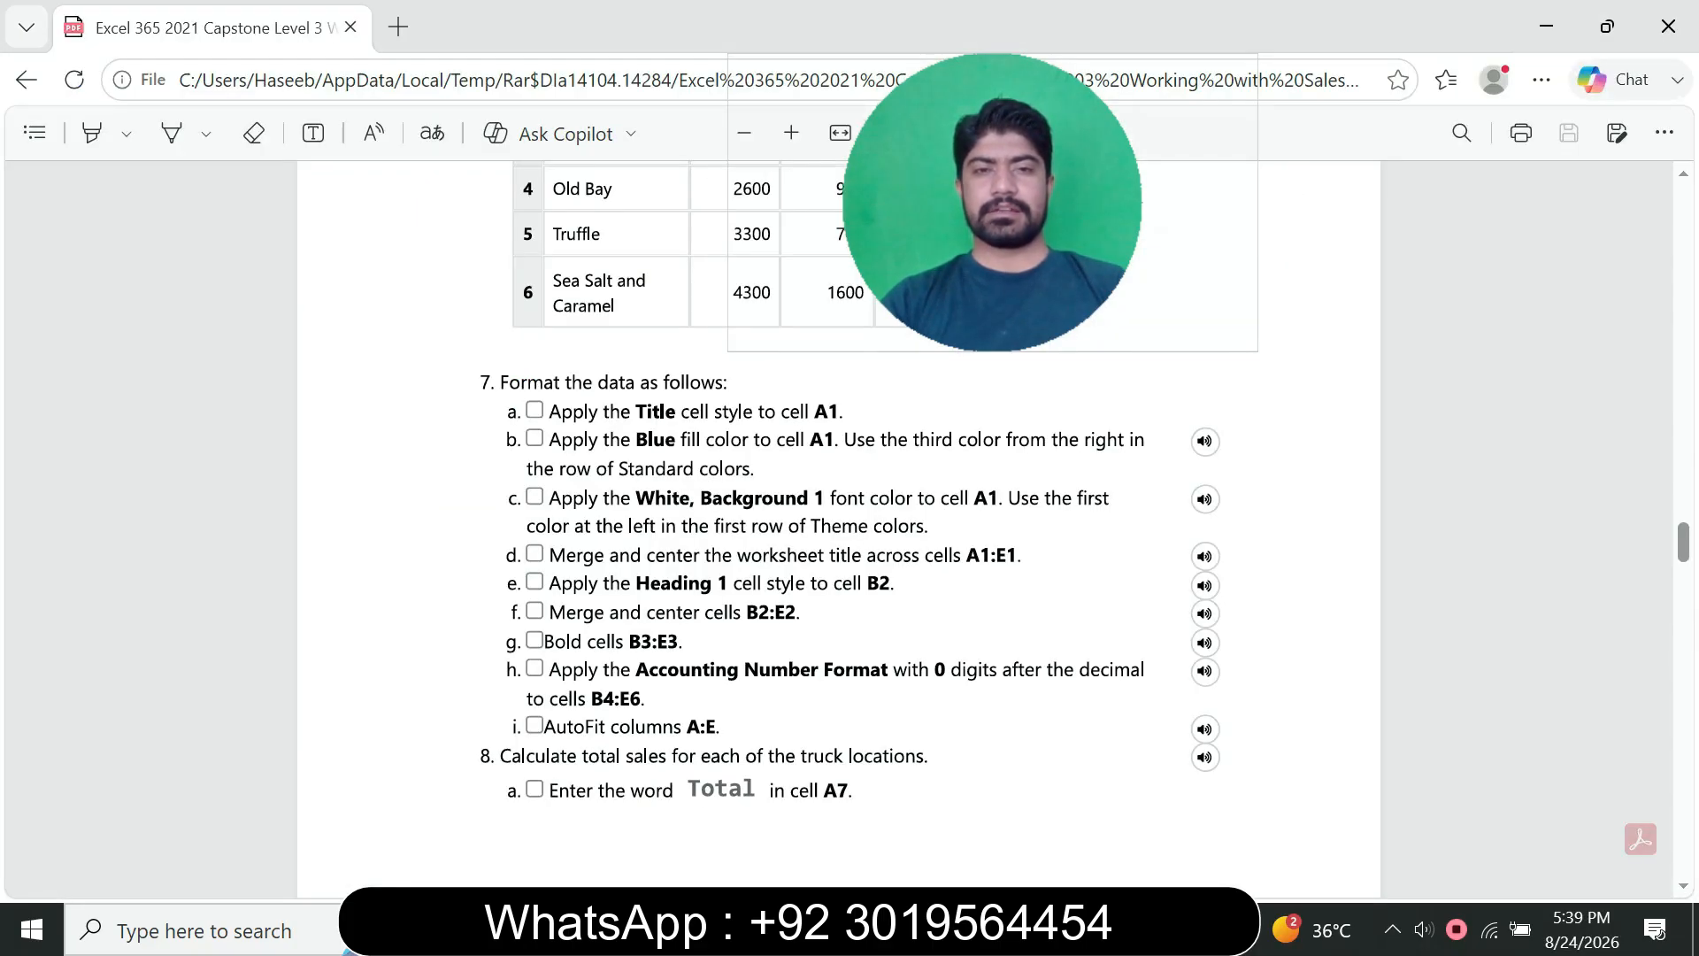
pyautogui.hotkey('alt', 'Tab')
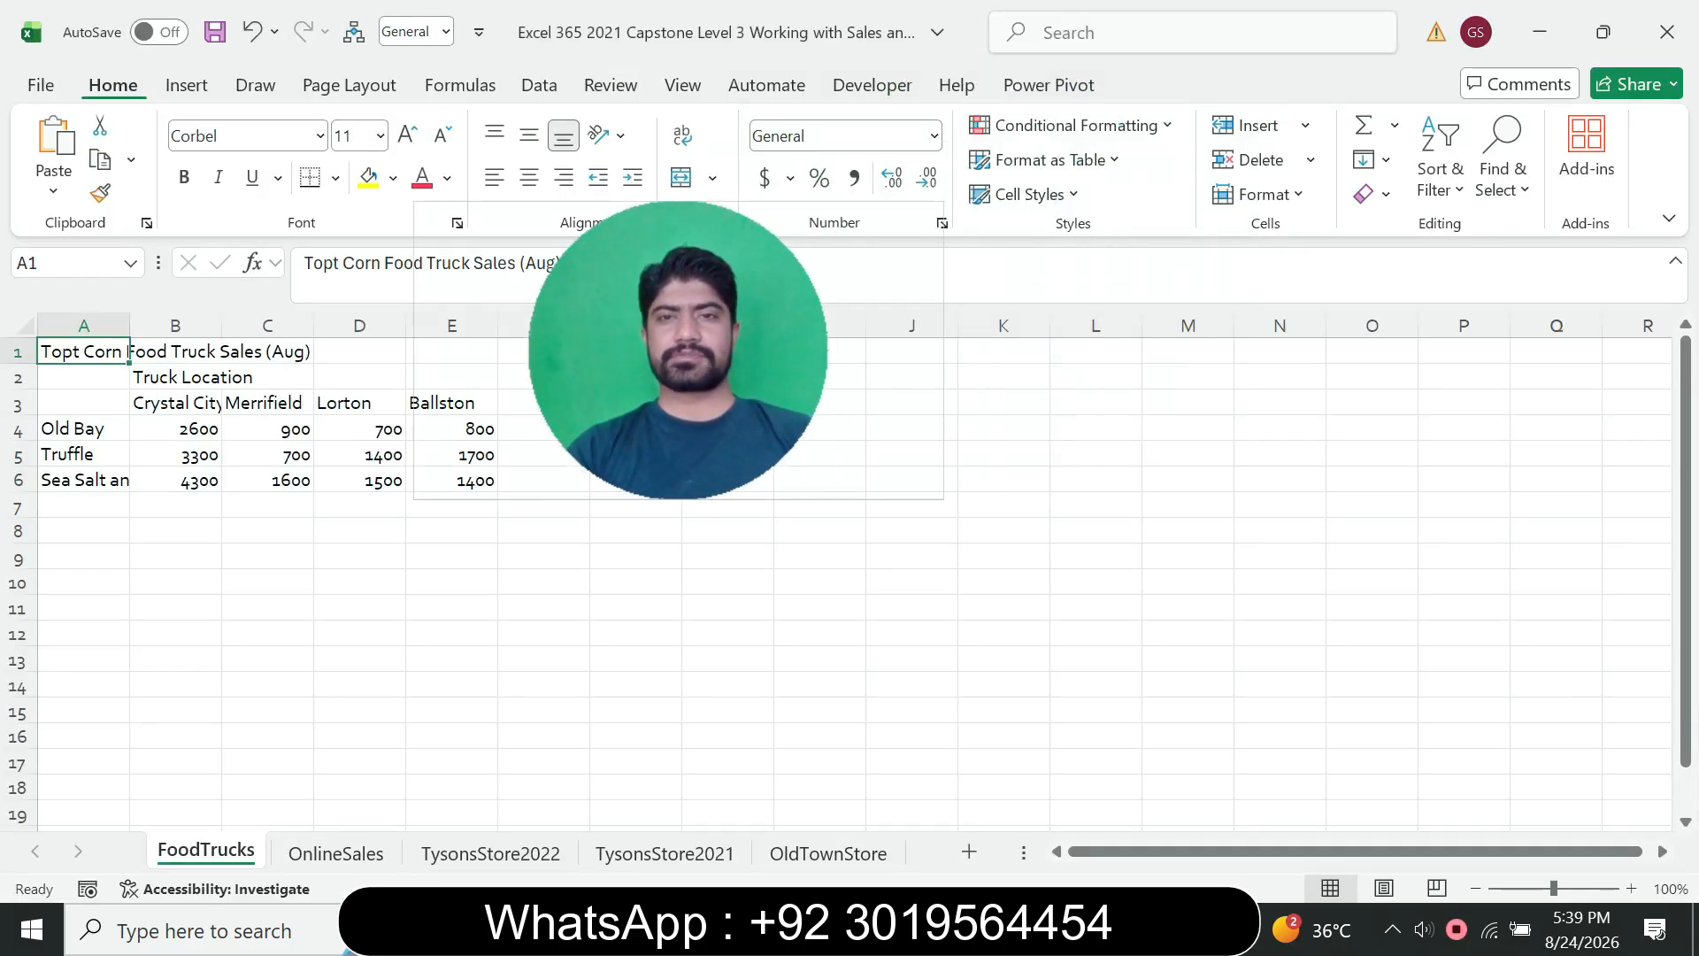
pyautogui.click(1026, 193)
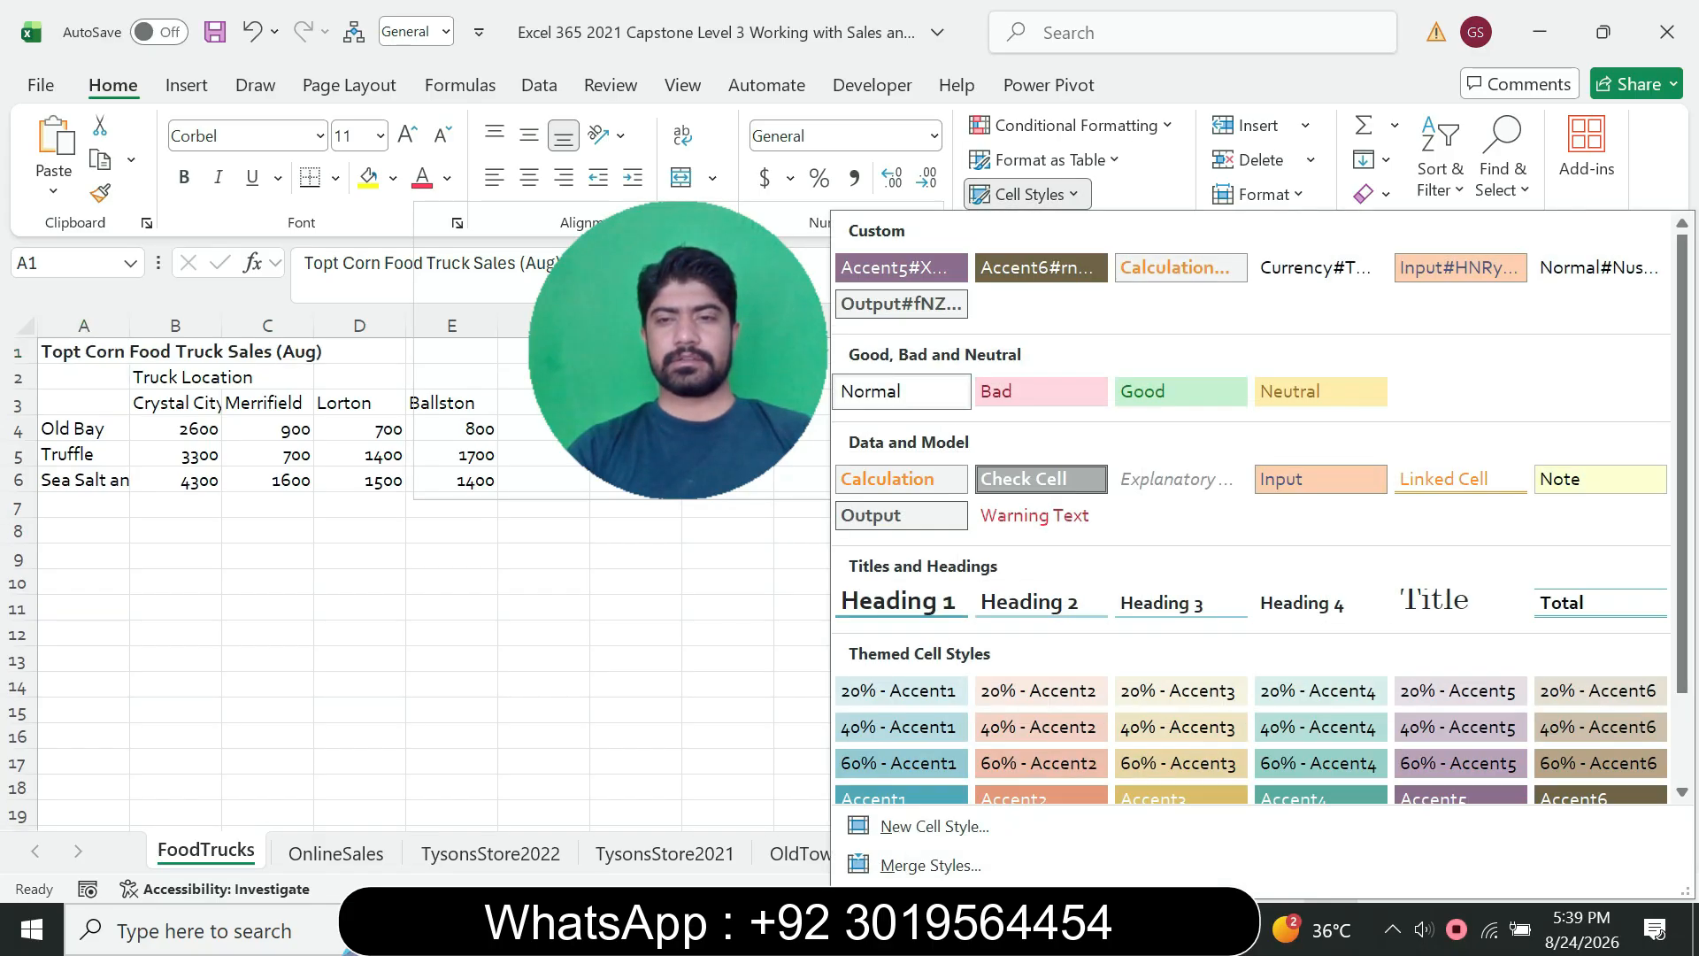
pyautogui.click(1438, 611)
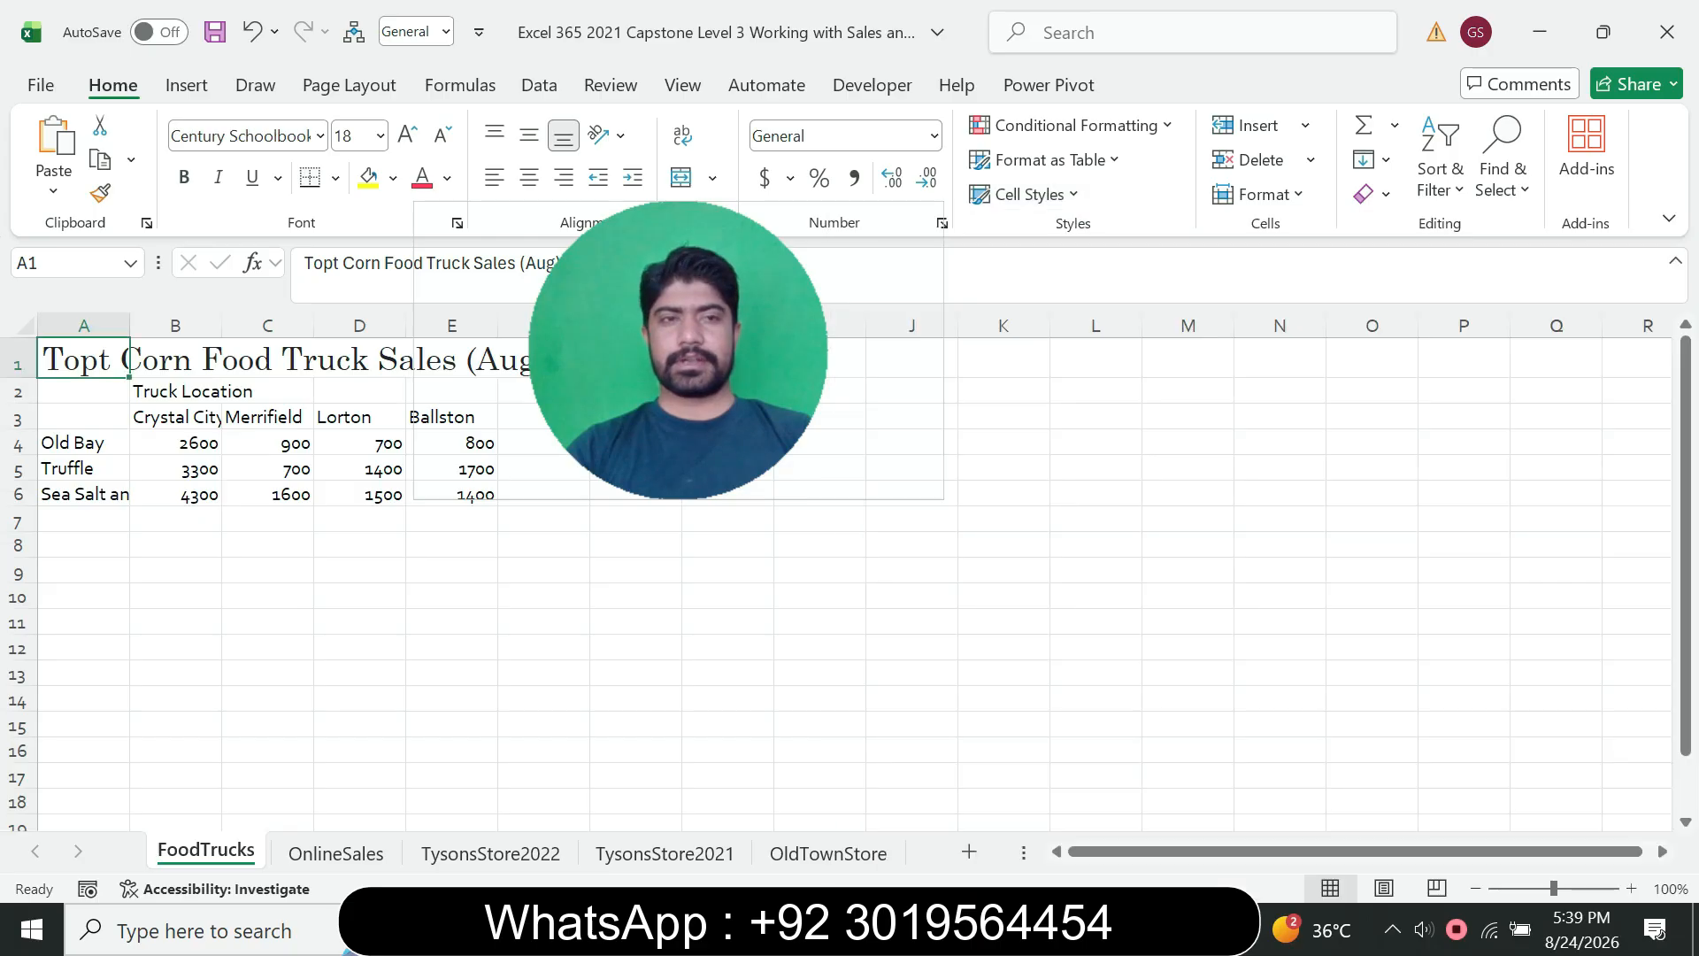
# - Consult step 7b in the PDF and apply the standard Blue fill color to cell A1
pyautogui.hotkey('alt', 'Tab')
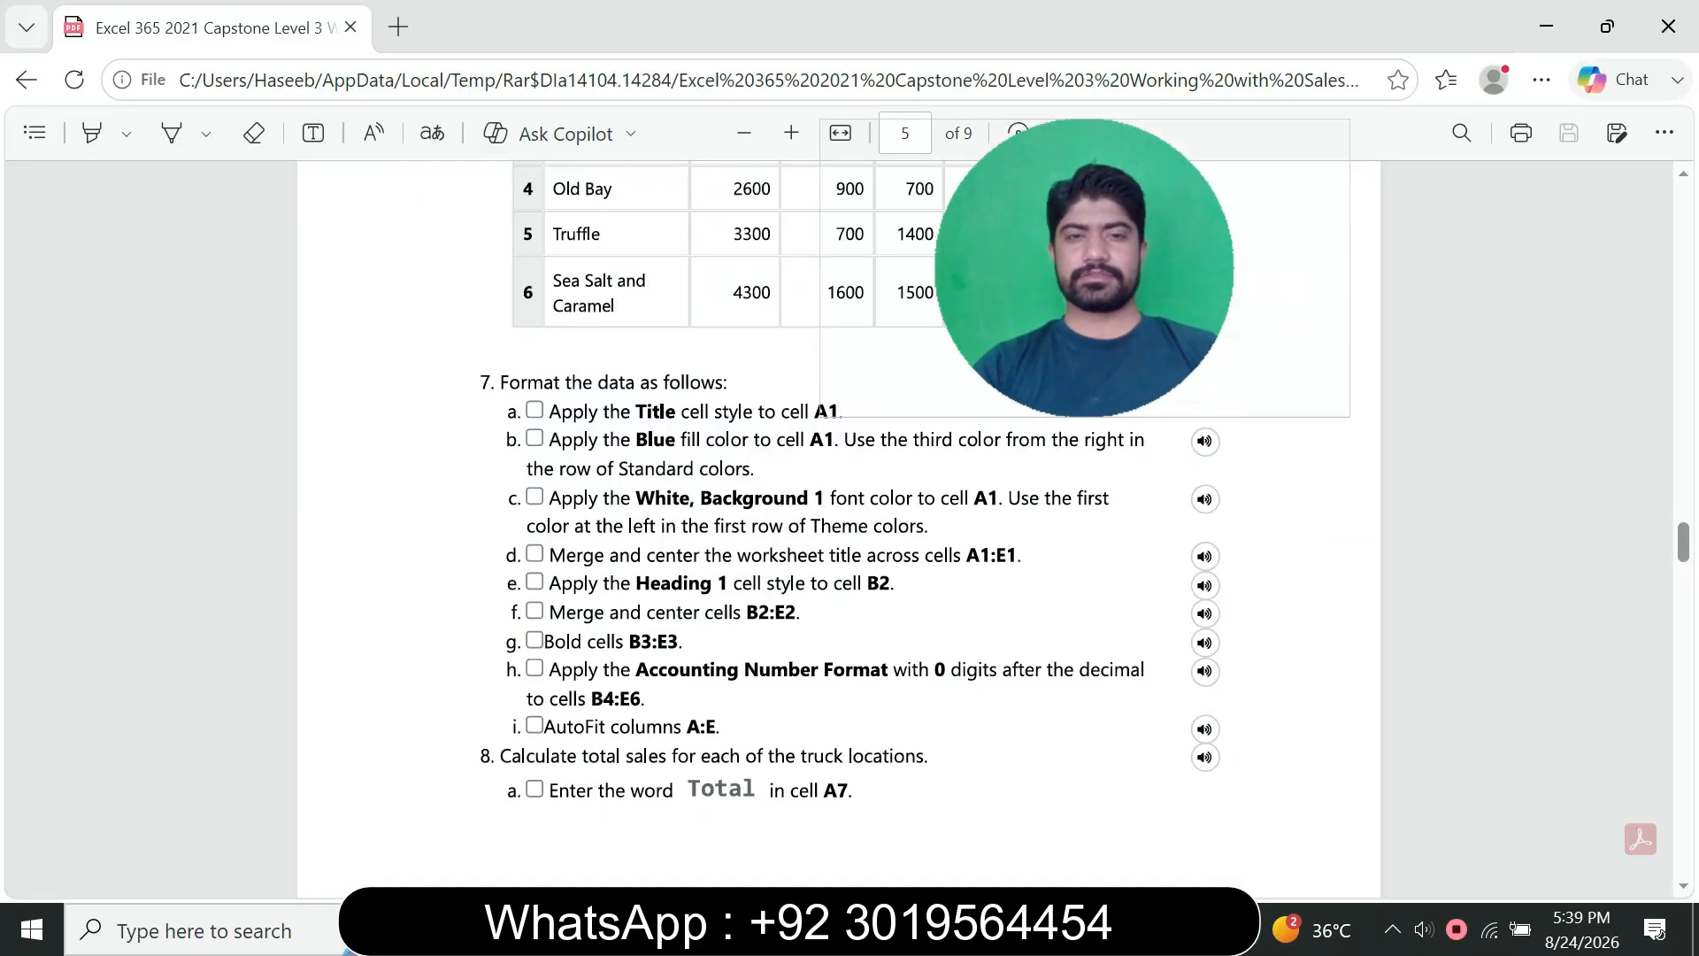
pyautogui.moveTo(1083, 283); pyautogui.dragTo(1021, 209)
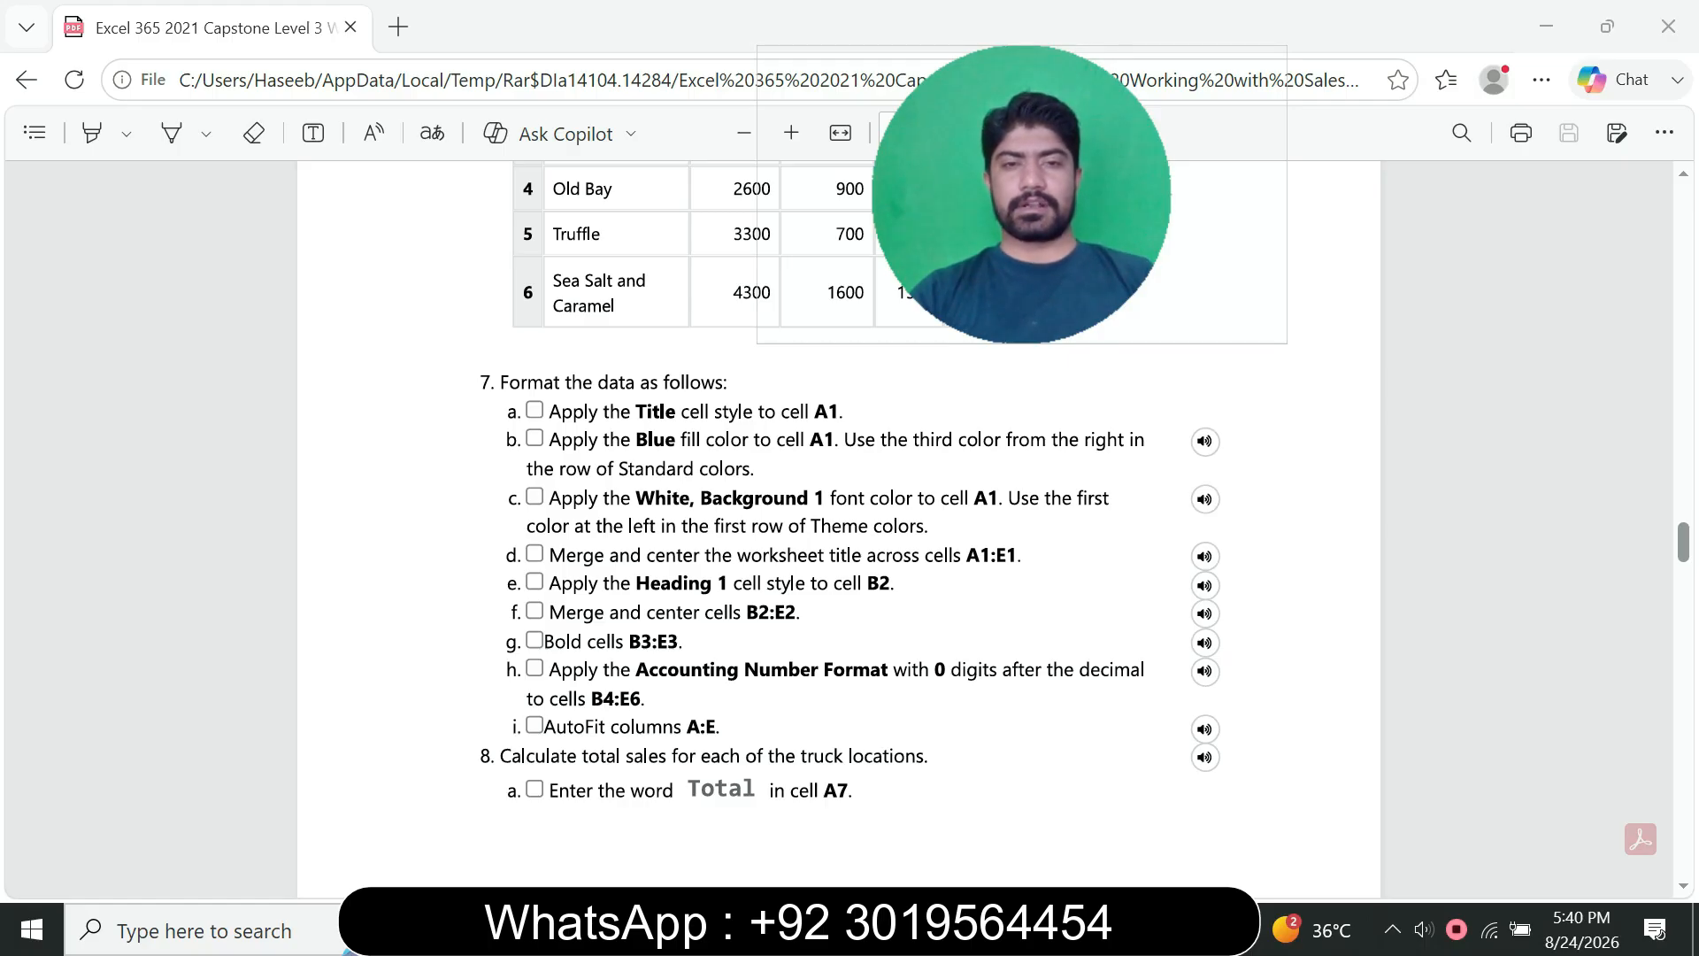
pyautogui.hotkey('alt', 'Tab')
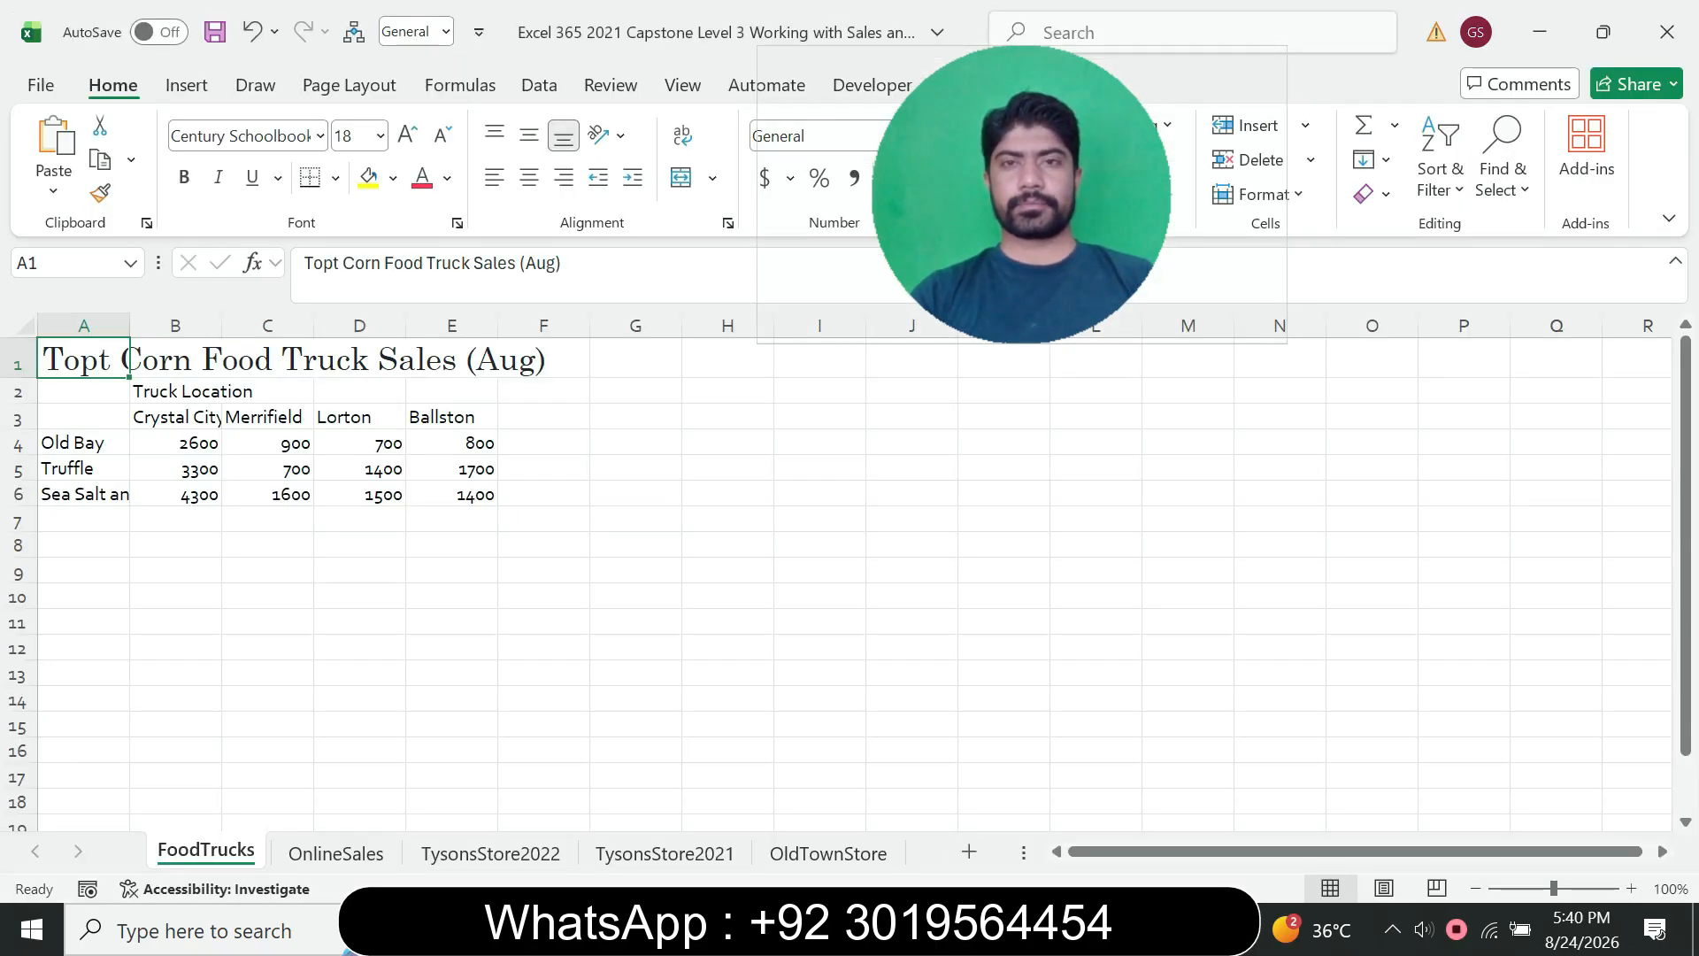
pyautogui.hotkey('alt', 'Tab')
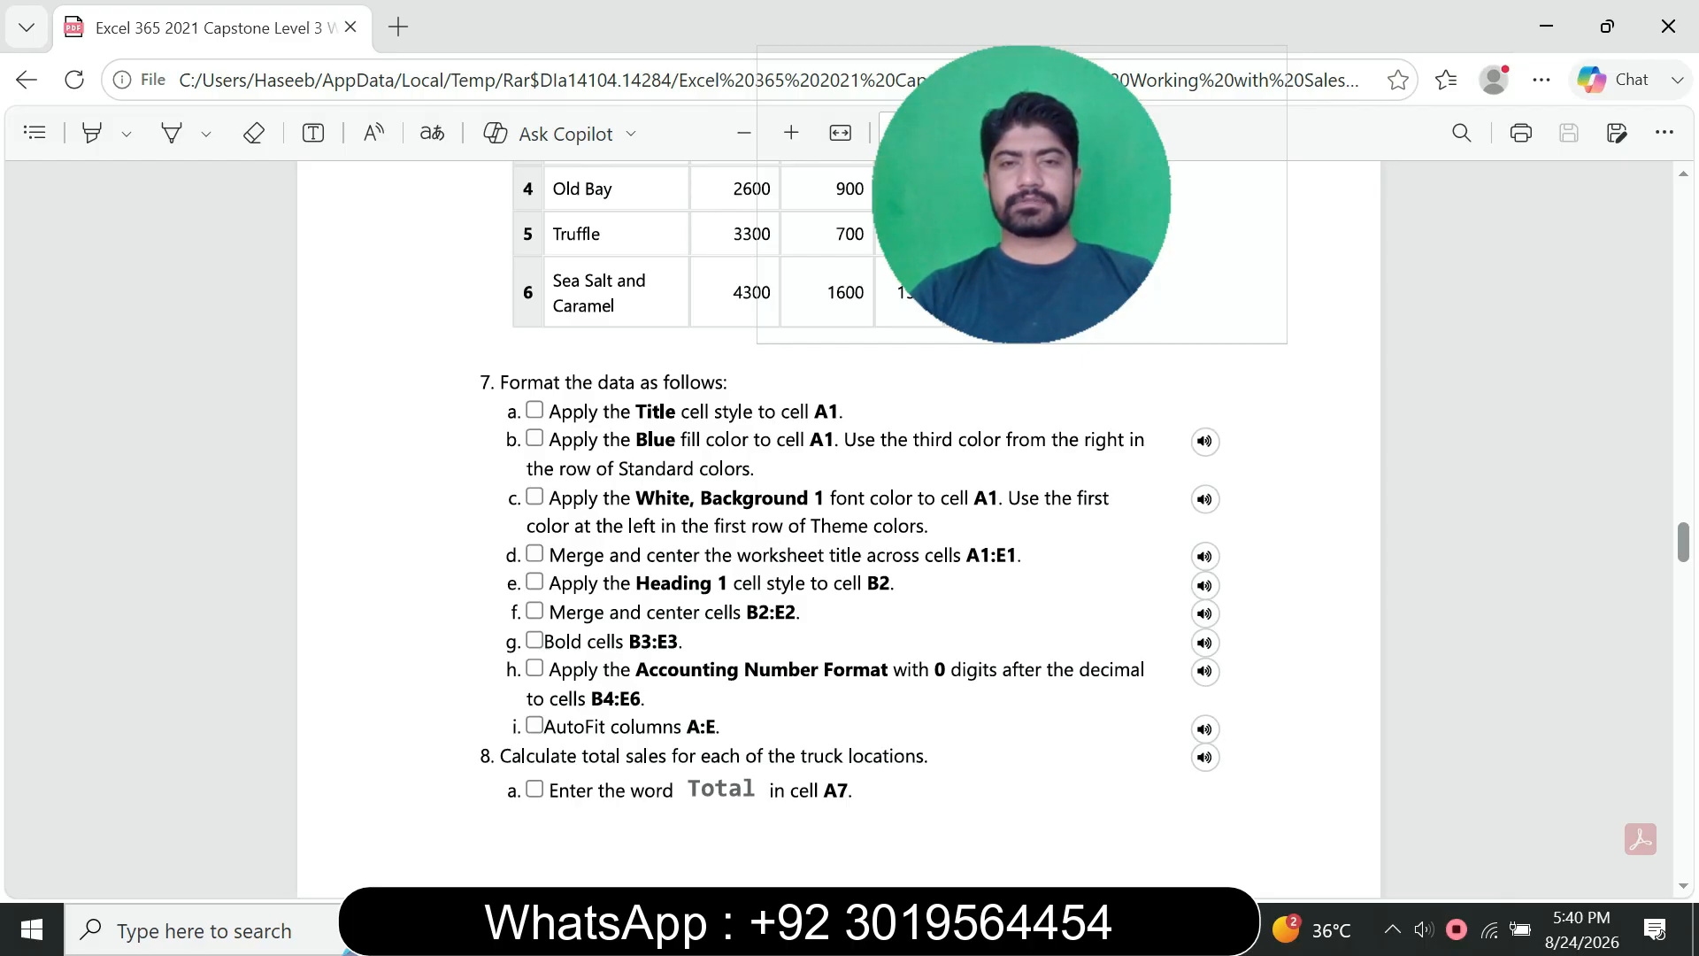
pyautogui.hotkey('alt', 'Tab')
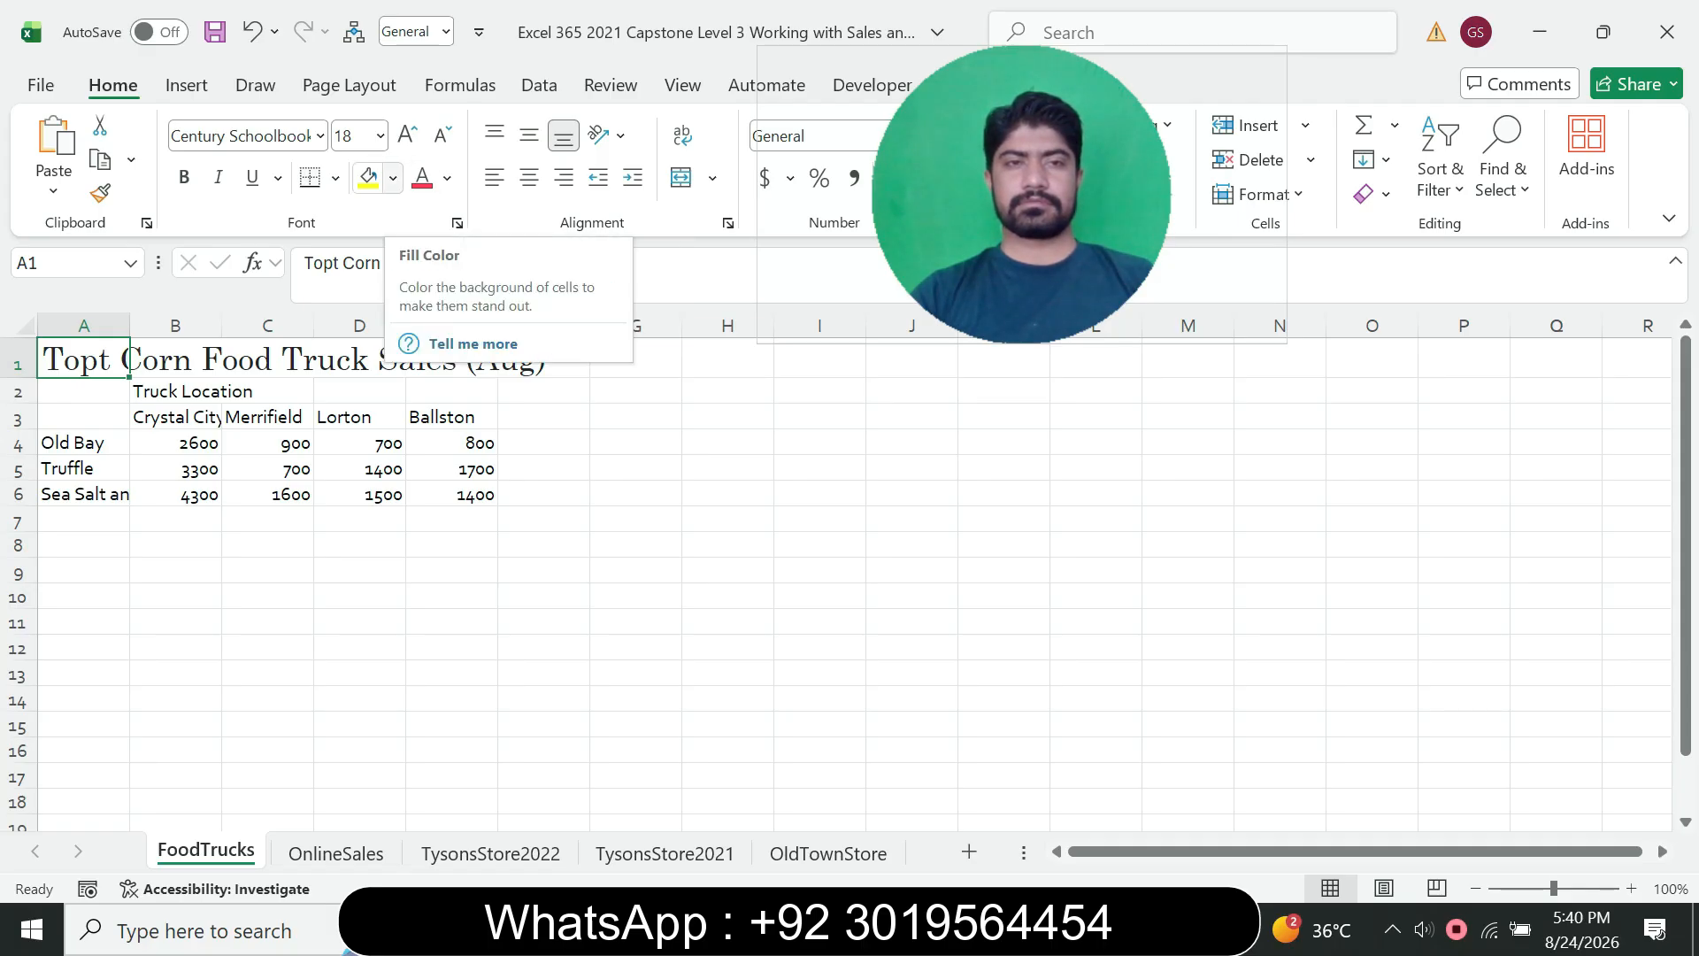
pyautogui.click(393, 178)
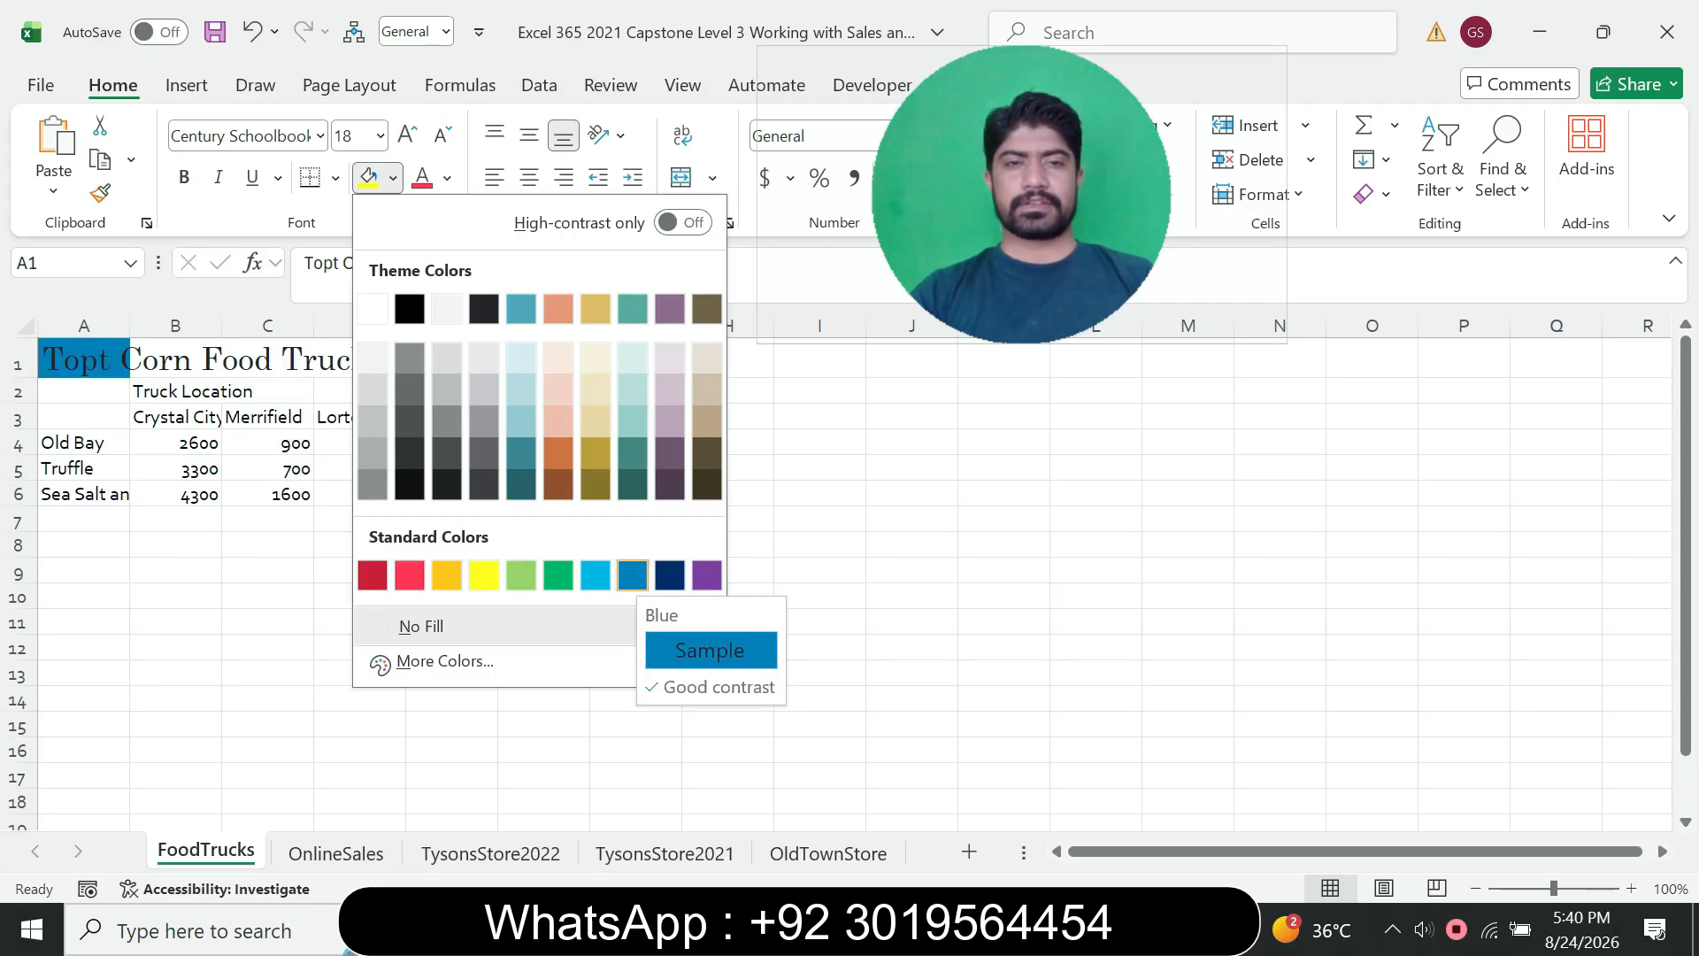
pyautogui.click(633, 575)
# - Consult step 7c in the PDF and apply the White, Background 1 font color to cell A1
pyautogui.hotkey('alt', 'Tab')
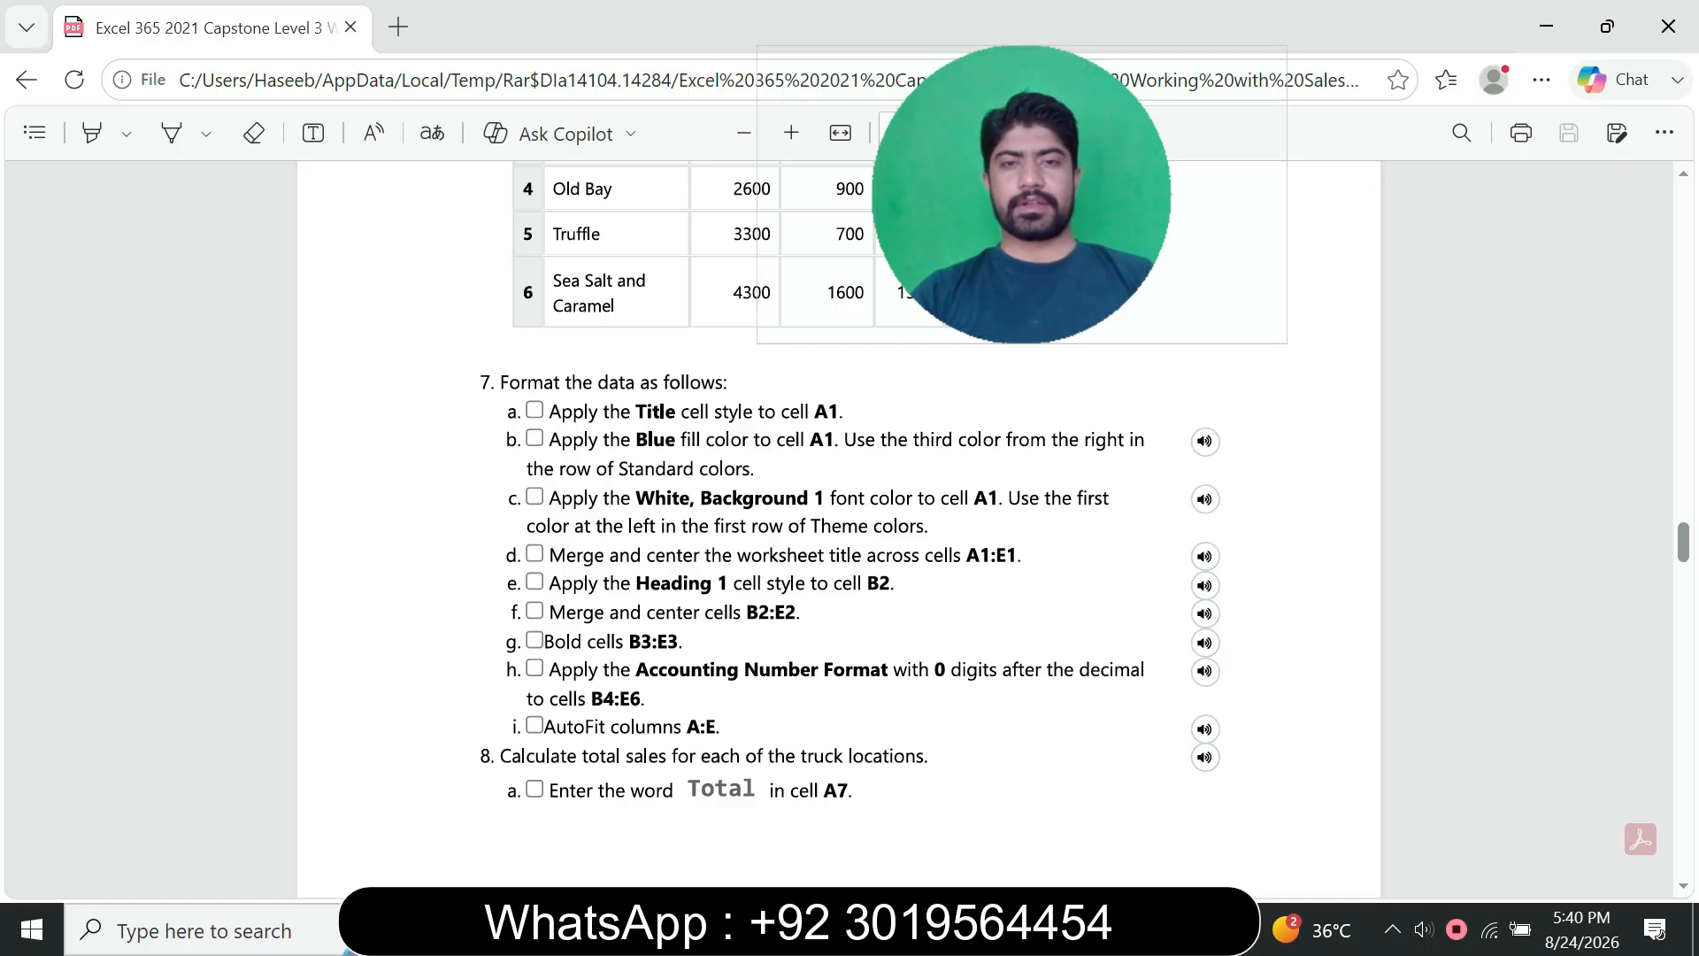
pyautogui.click(1080, 929)
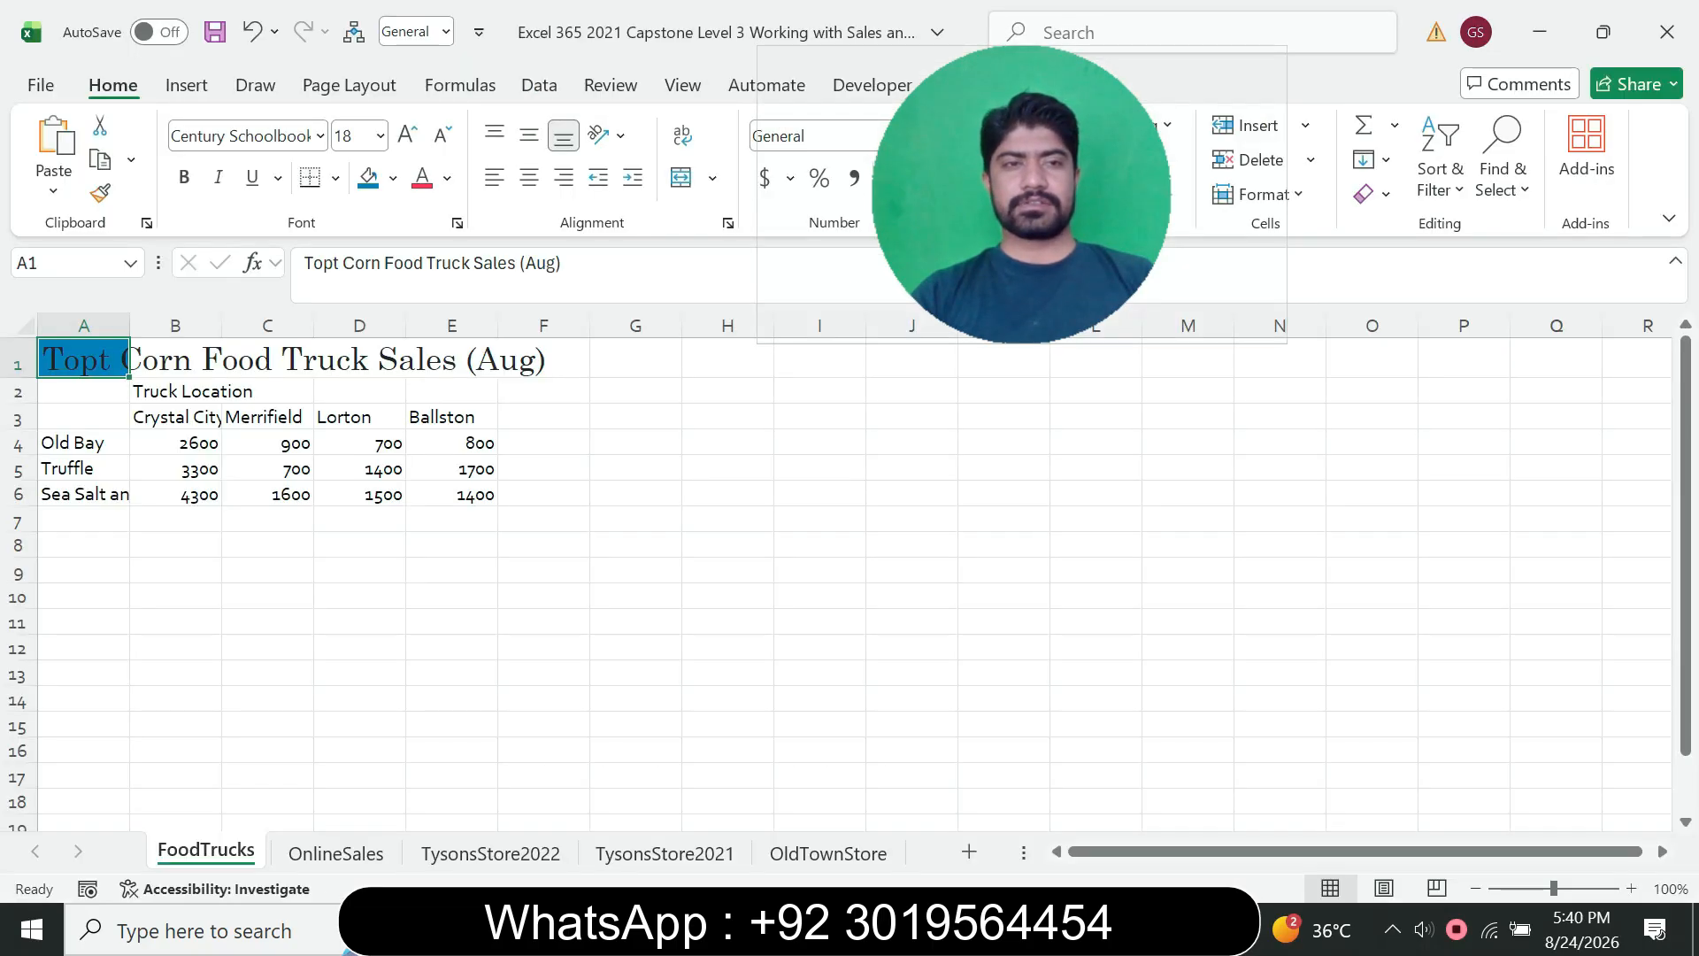
pyautogui.hotkey('alt', 'Tab')
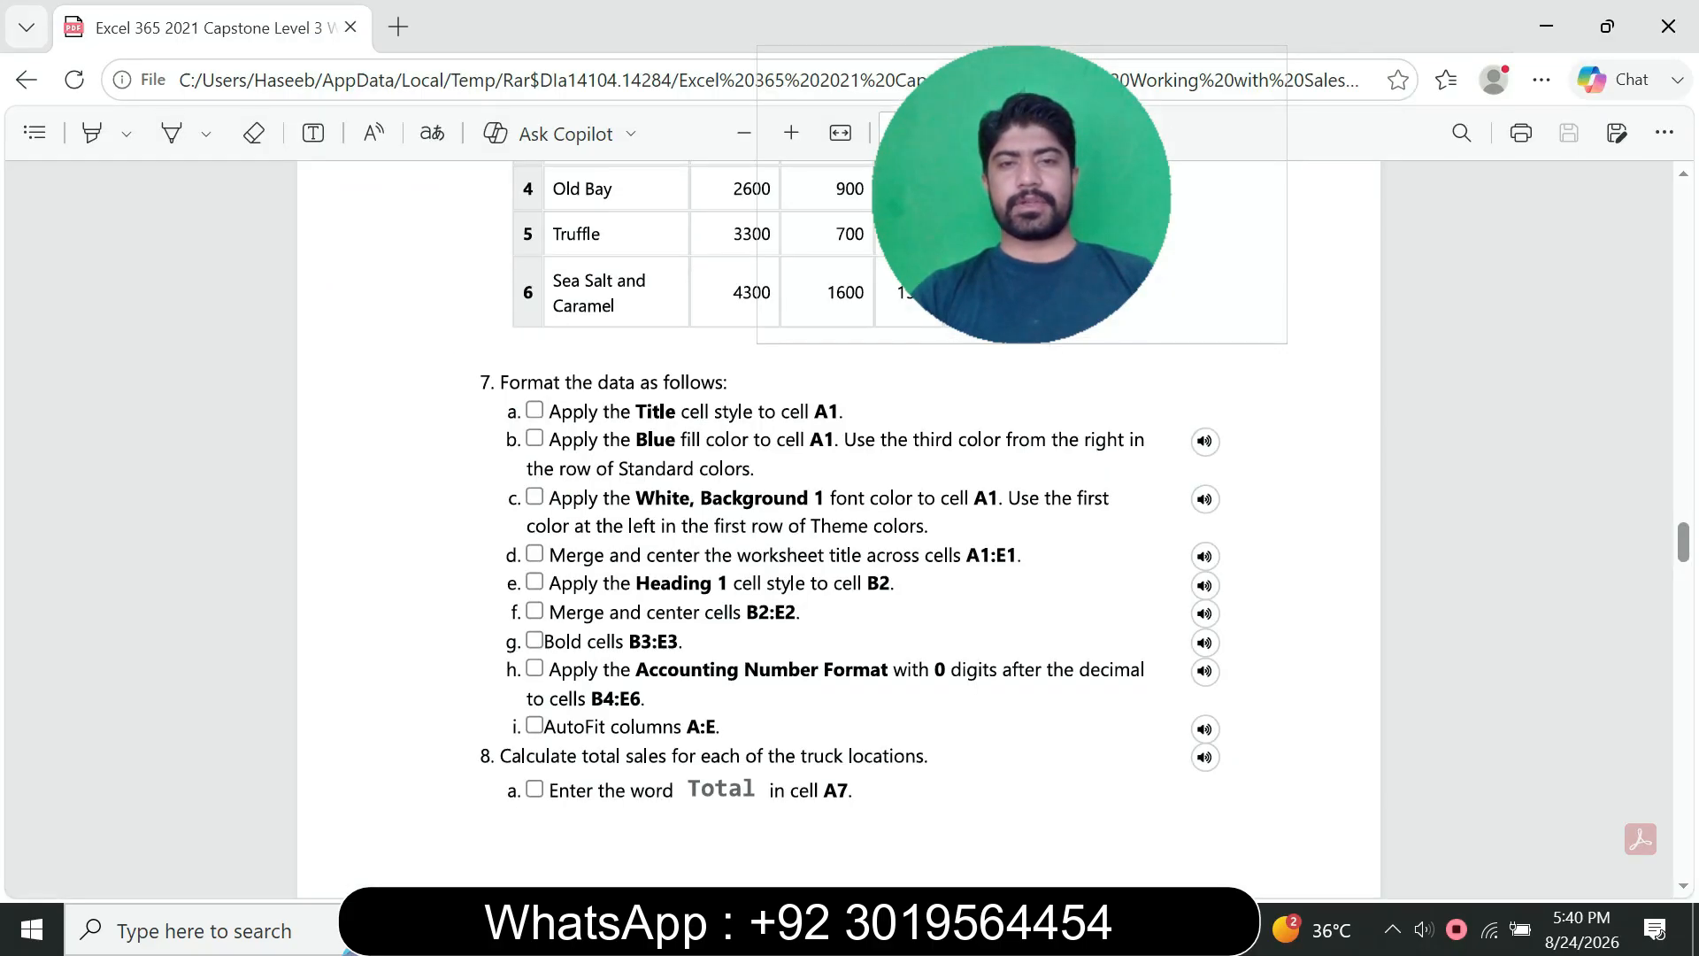
pyautogui.hotkey('alt', 'Tab')
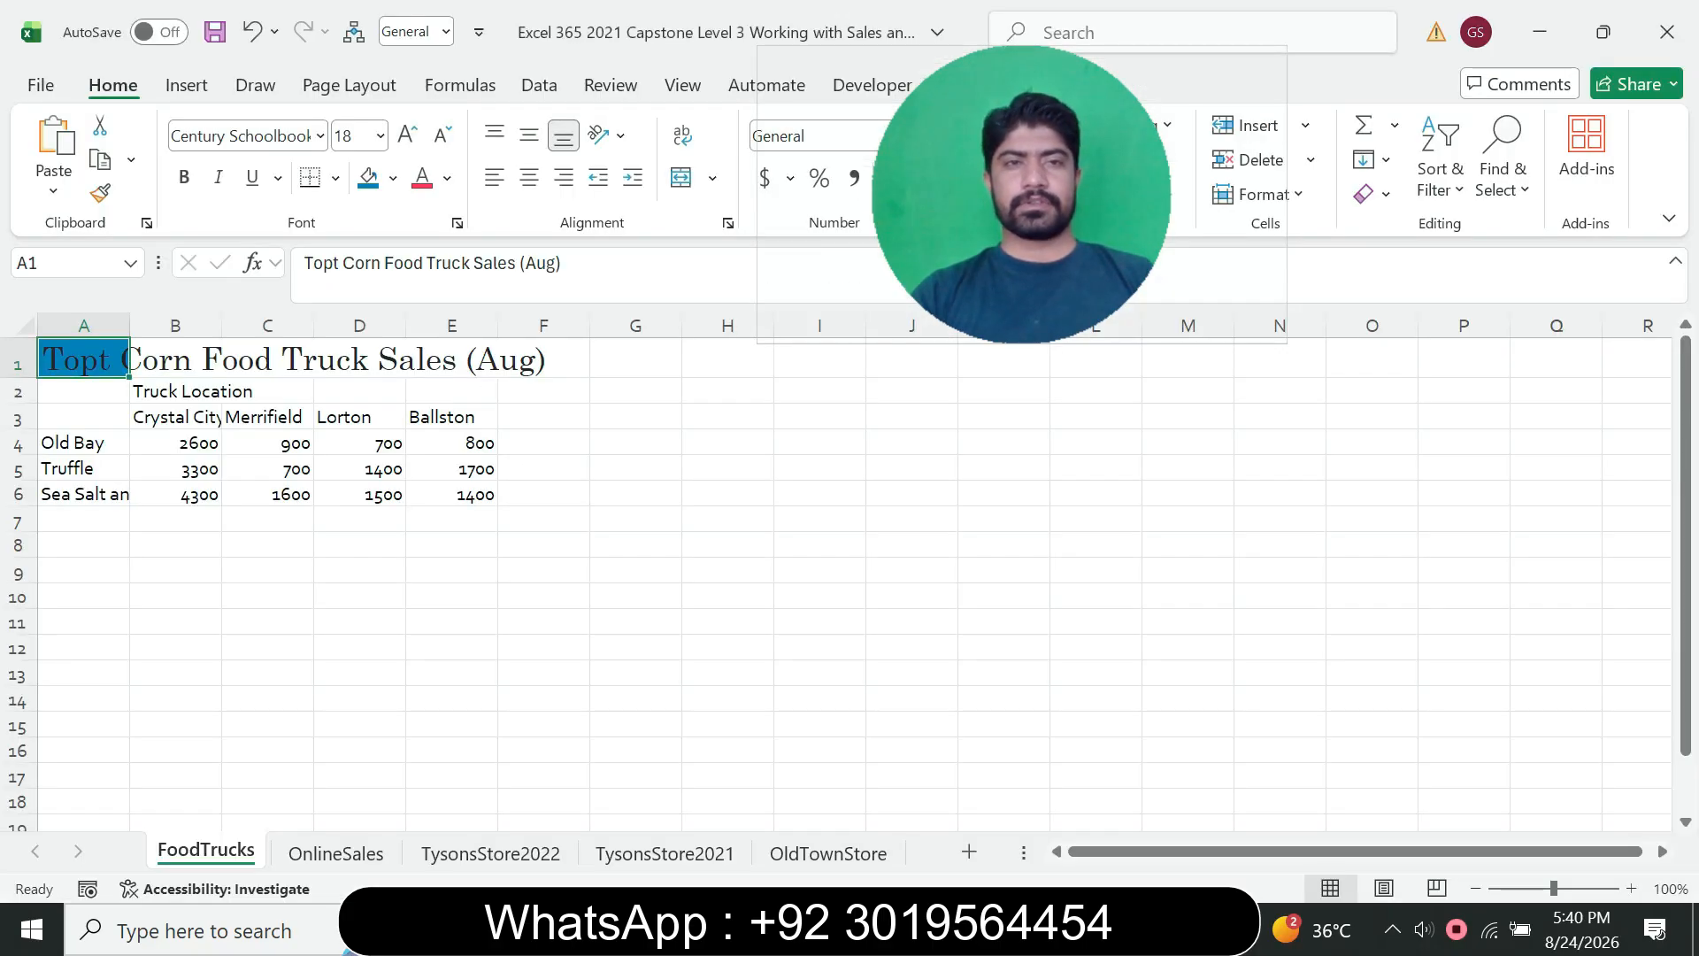
pyautogui.click(447, 178)
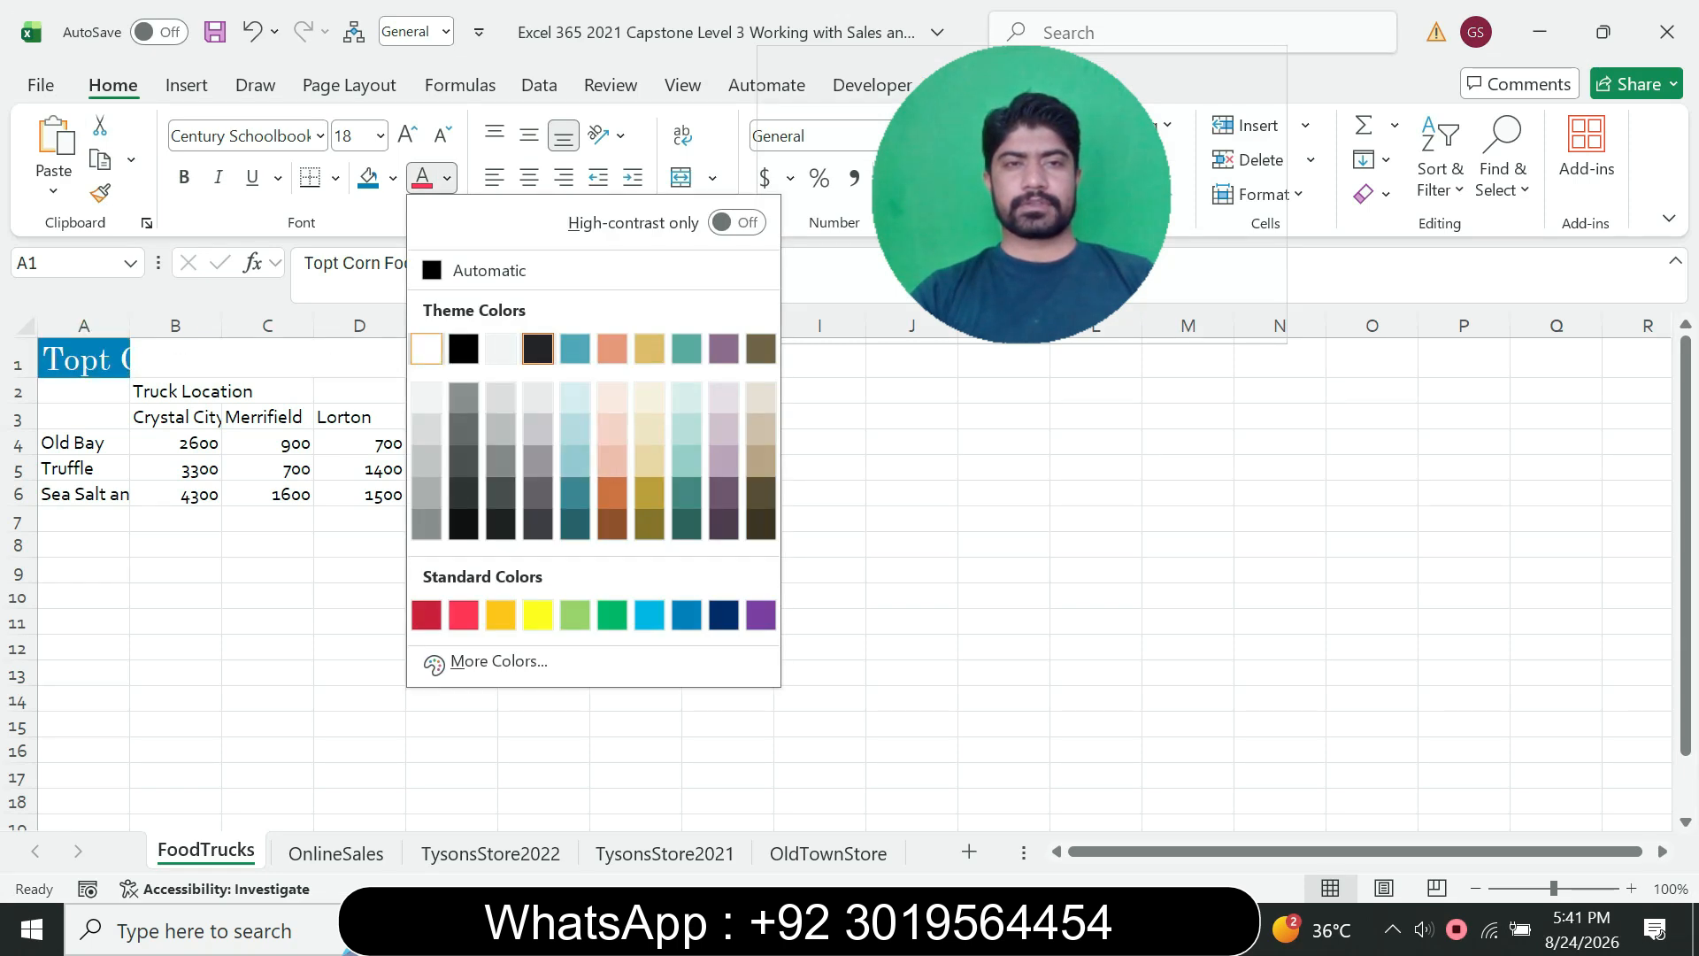
pyautogui.click(426, 349)
# - Consult step 7d in the PDF and merge and center the worksheet title across cells A1:E1
pyautogui.hotkey('alt', 'Tab')
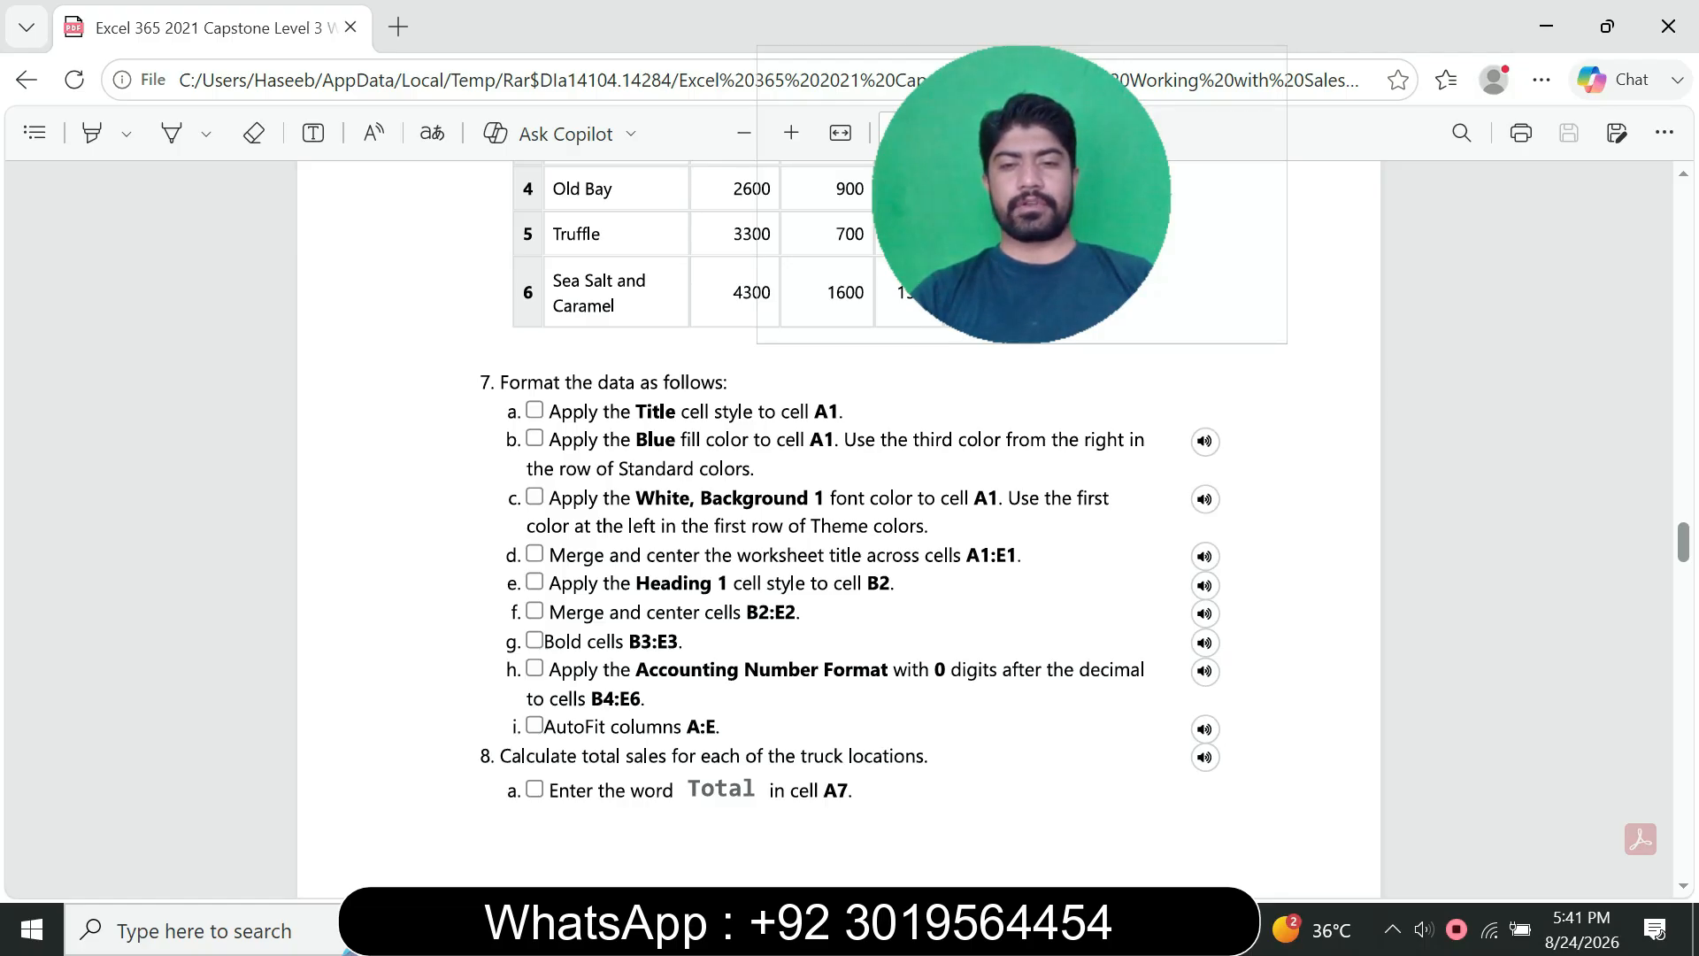
pyautogui.hotkey('alt', 'Tab')
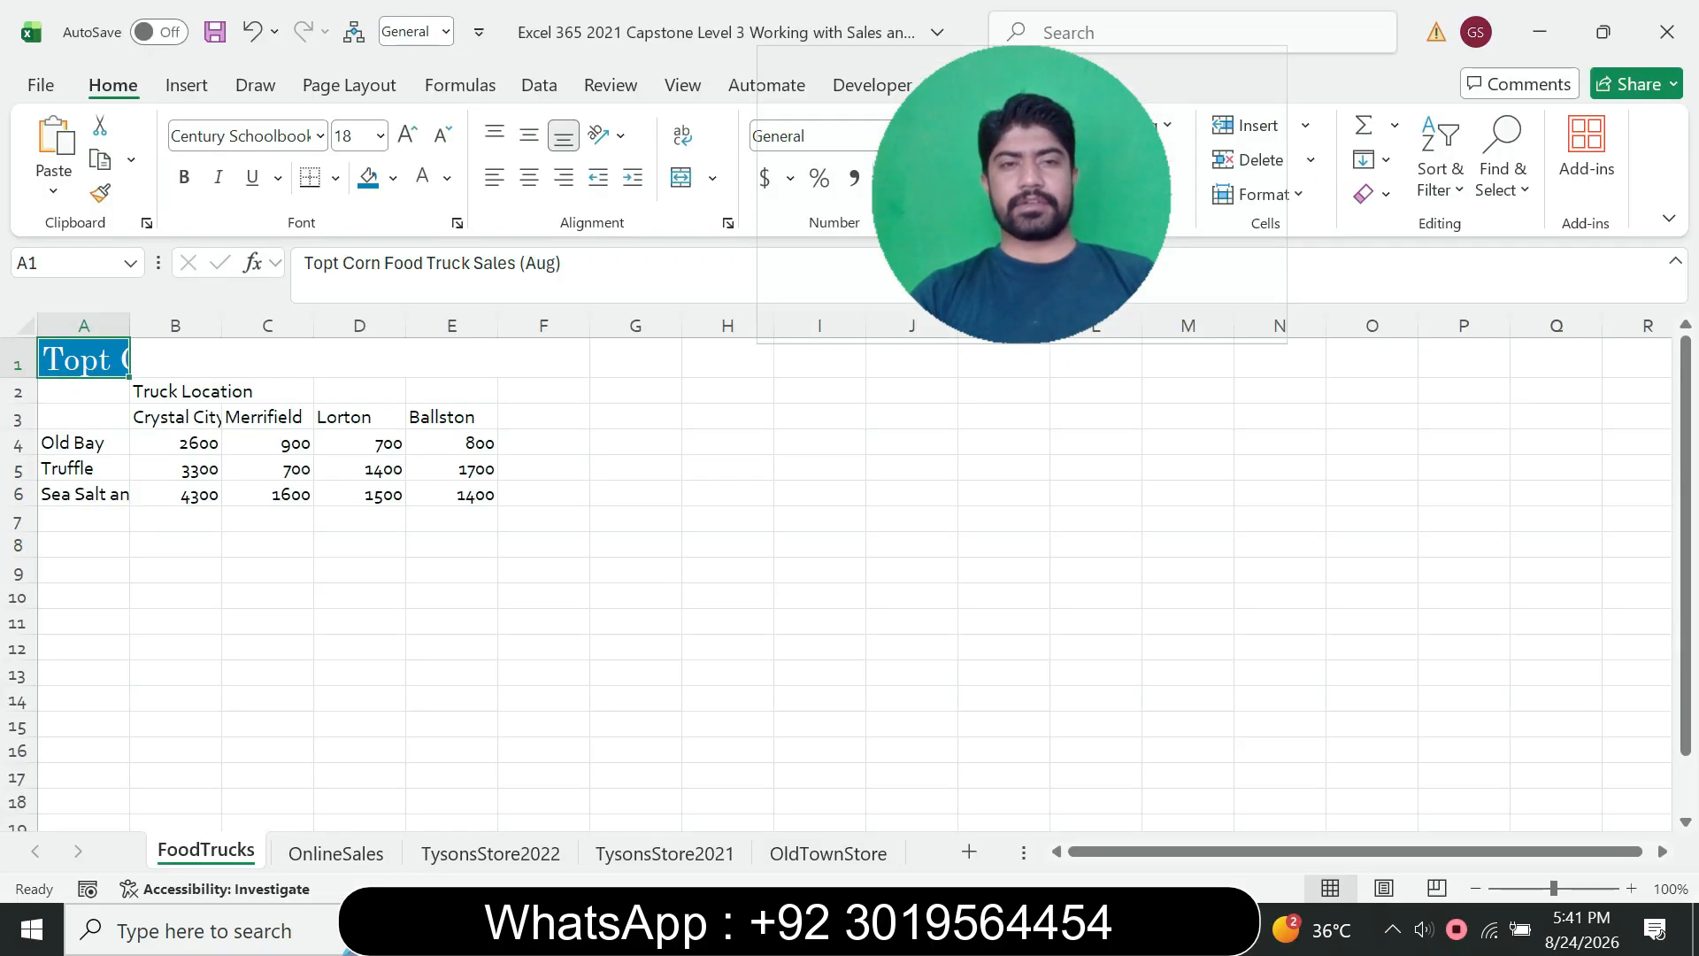
pyautogui.hotkey('shift', 'Right')
pyautogui.hotkey('shift', 'Right')
pyautogui.hotkey('shift', 'Right')
pyautogui.hotkey('shift', 'Right')
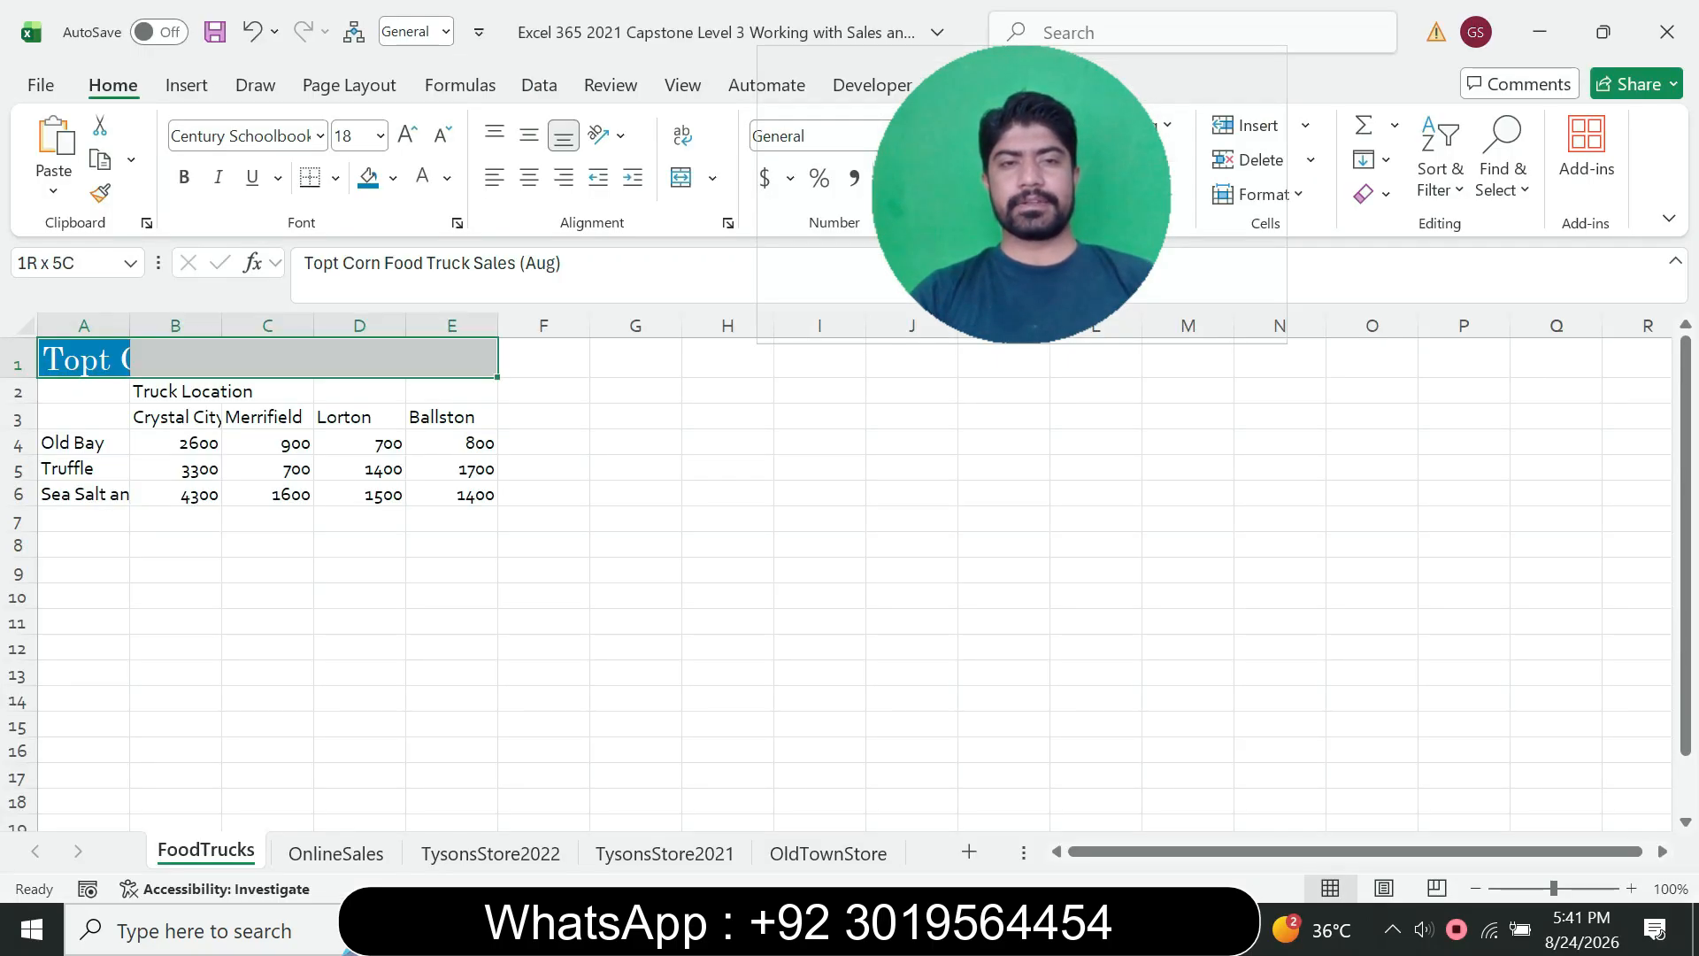
pyautogui.hotkey('alt', 'Tab')
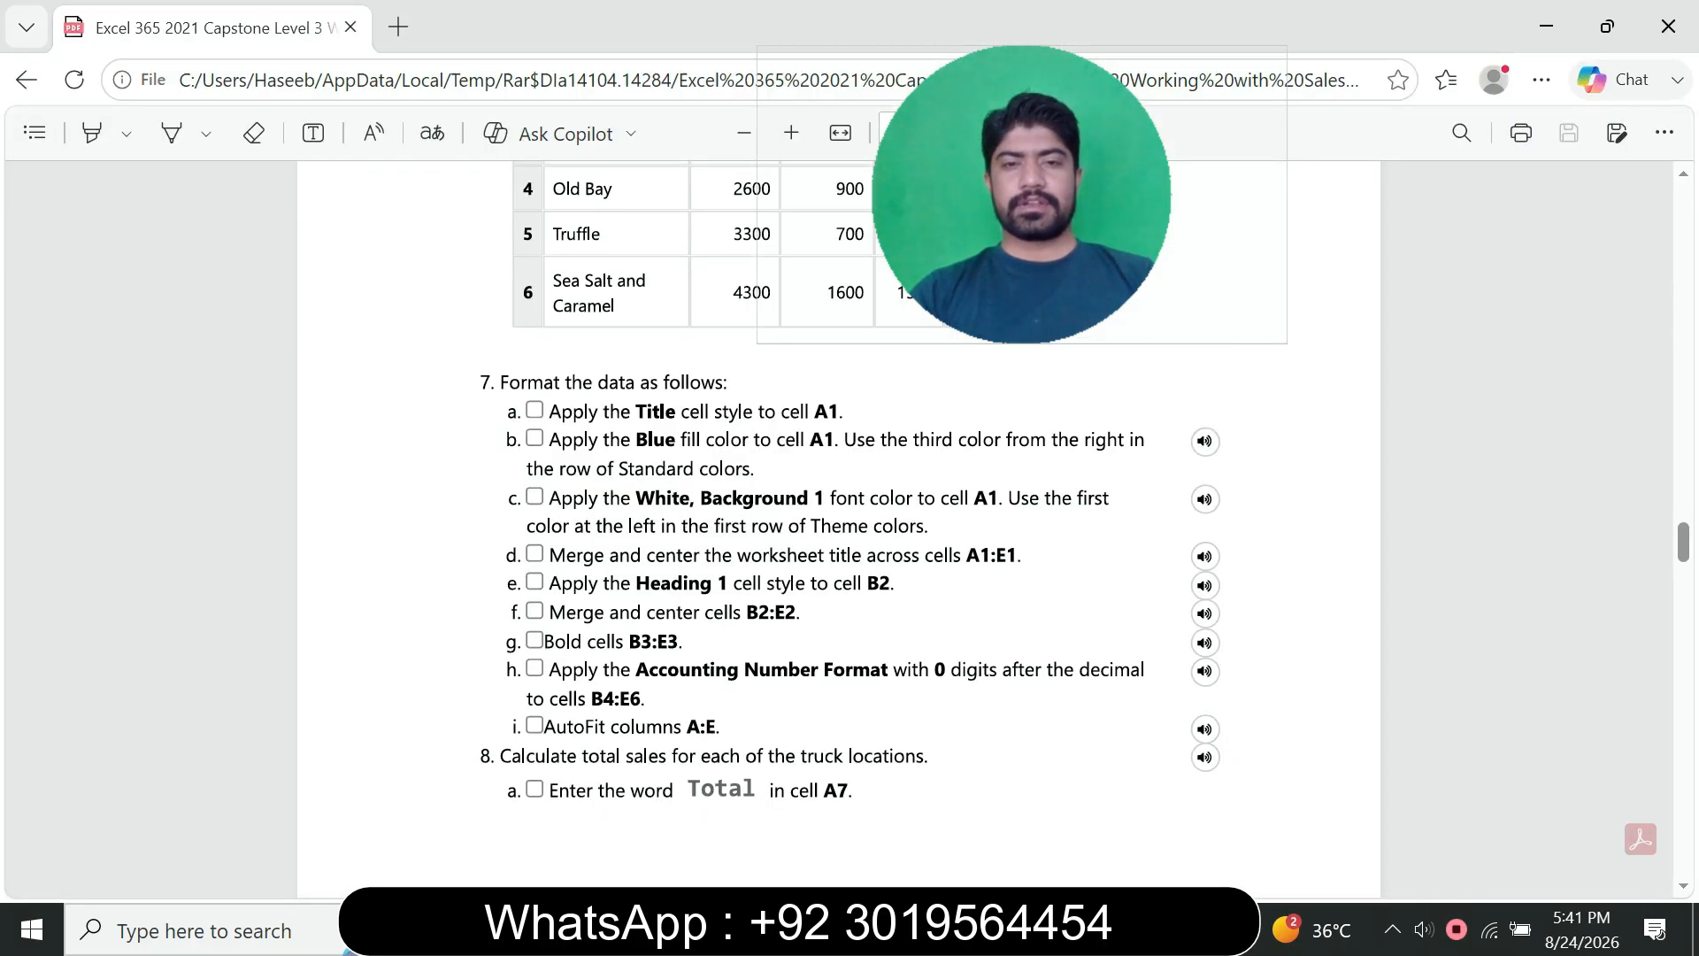
pyautogui.hotkey('alt', 'Tab')
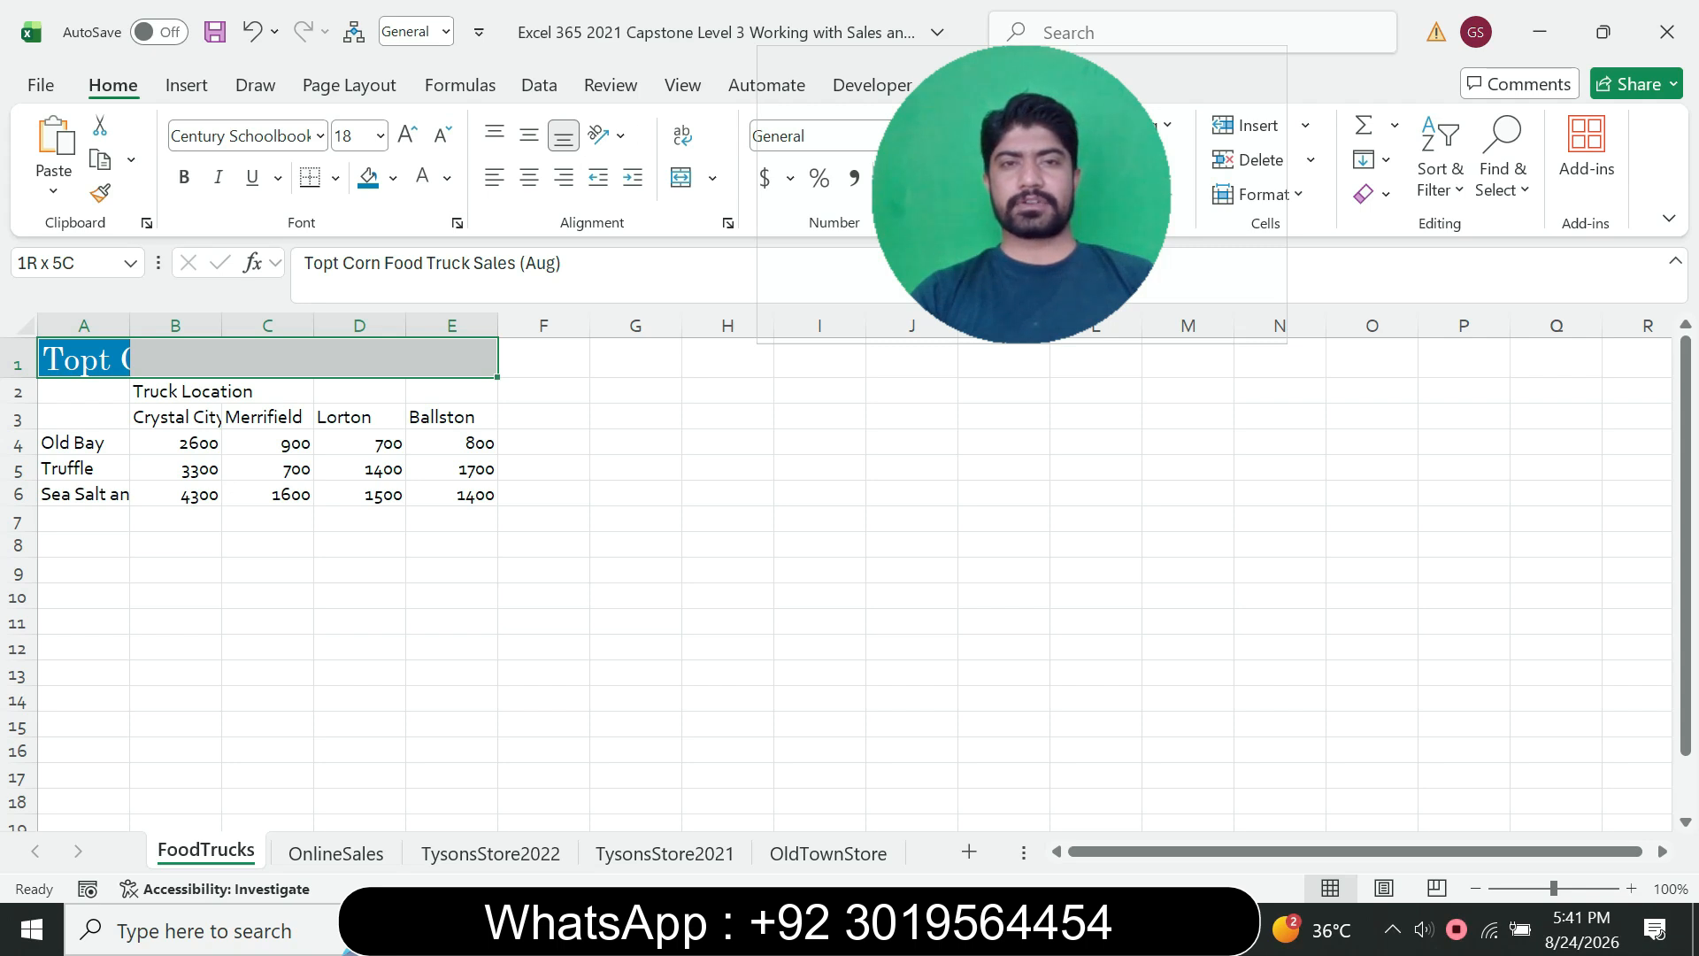
pyautogui.click(681, 177)
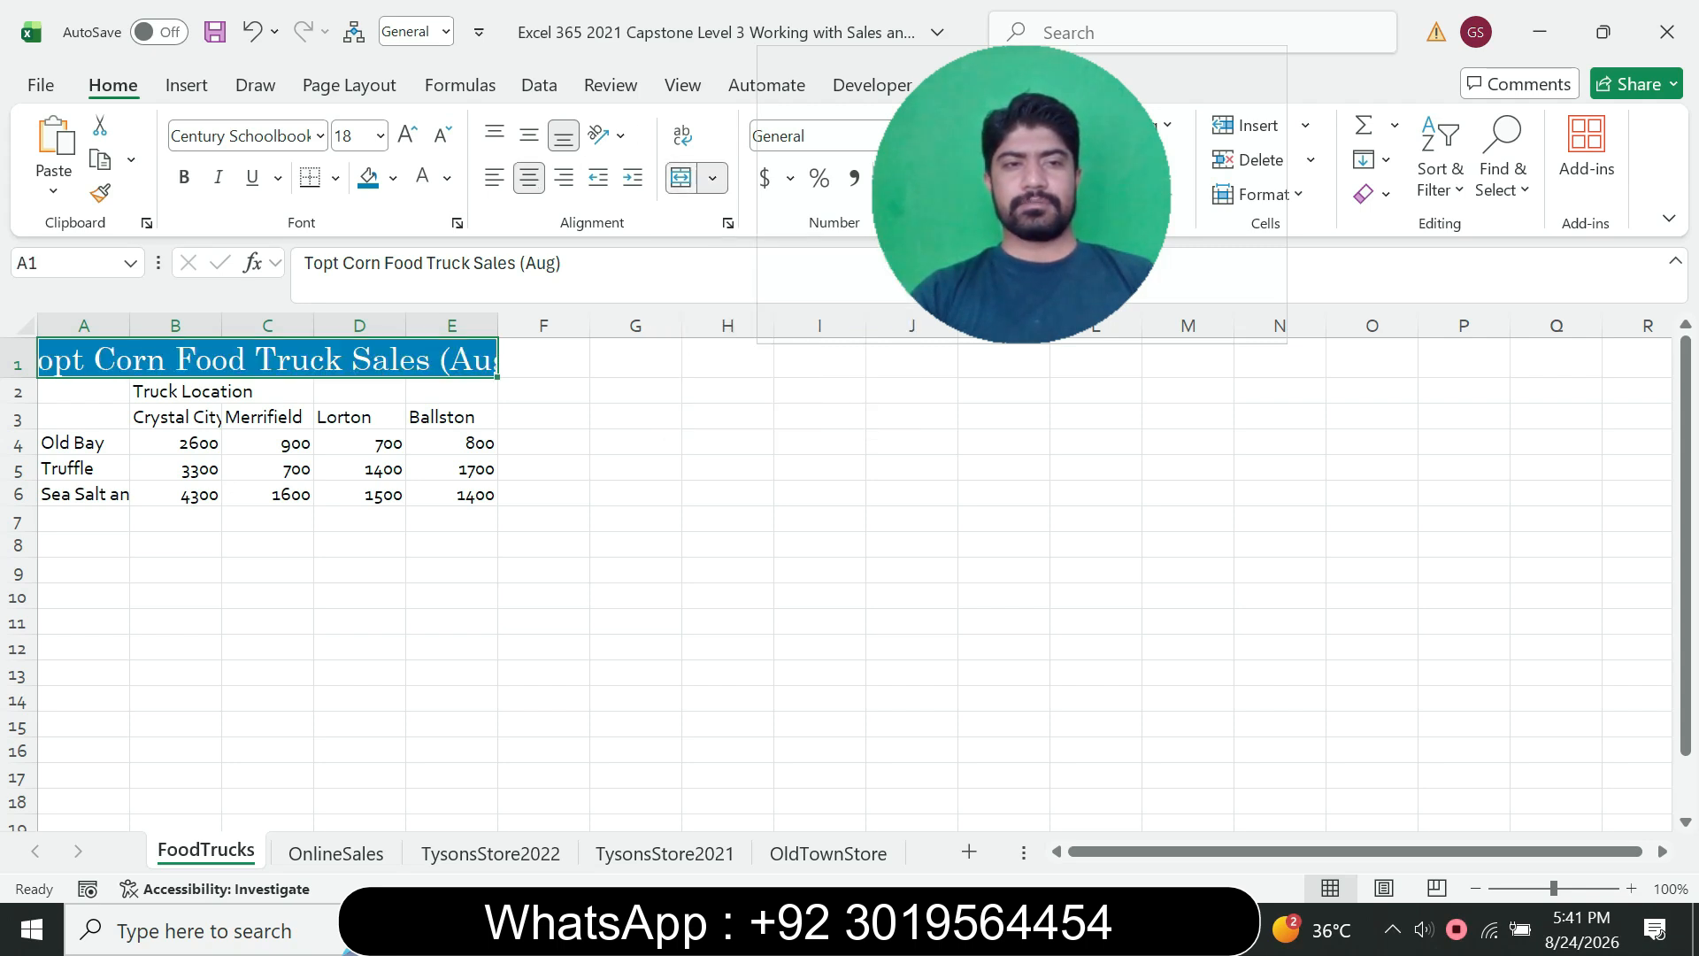
# - Consult step 7e in the PDF and apply the Heading 1 cell style to cell B2
pyautogui.hotkey('alt', 'Tab')
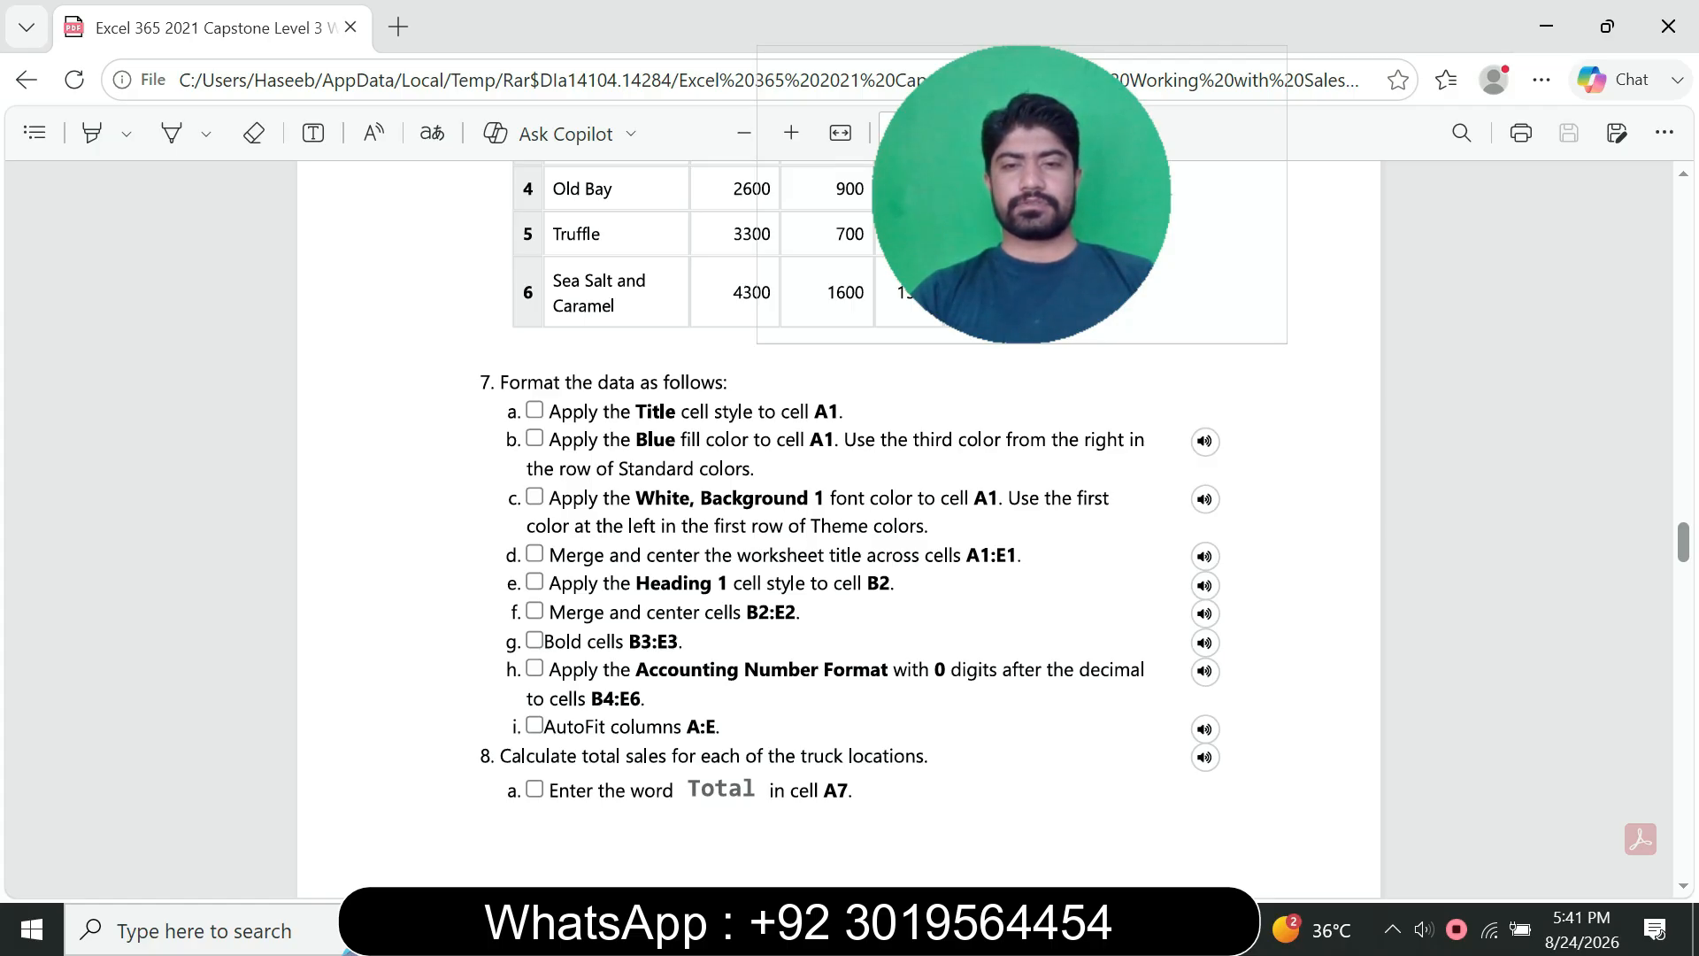
pyautogui.hotkey('alt', 'Tab')
pyautogui.click(175, 391)
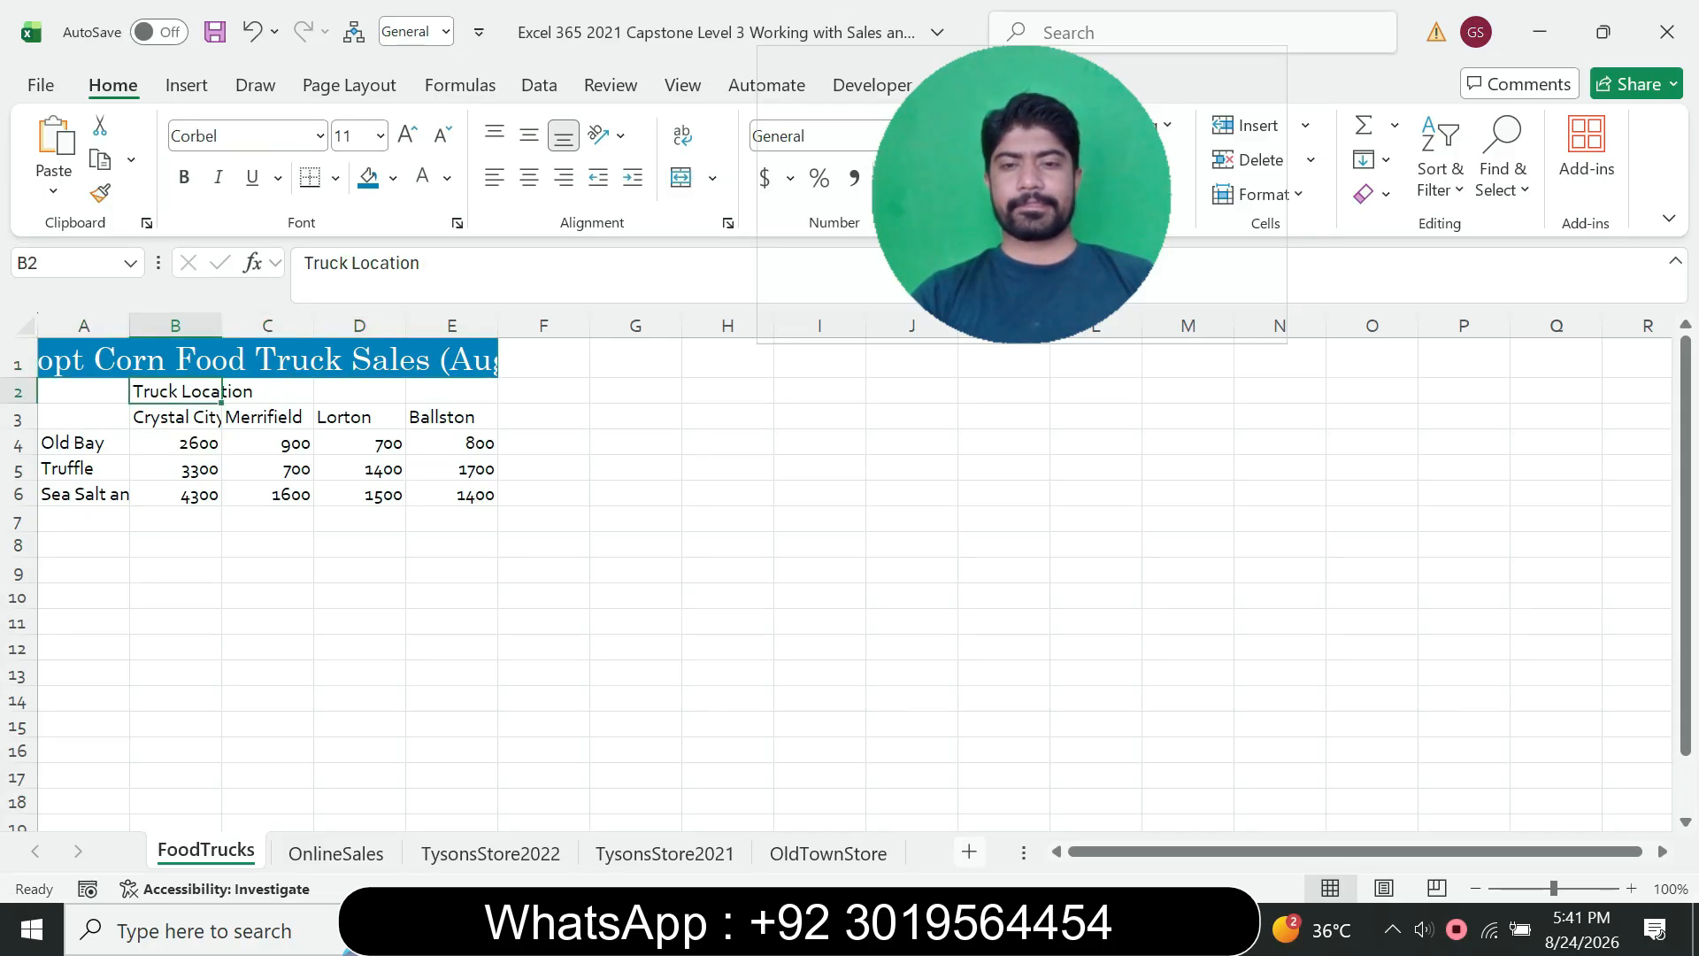
pyautogui.click(1012, 929)
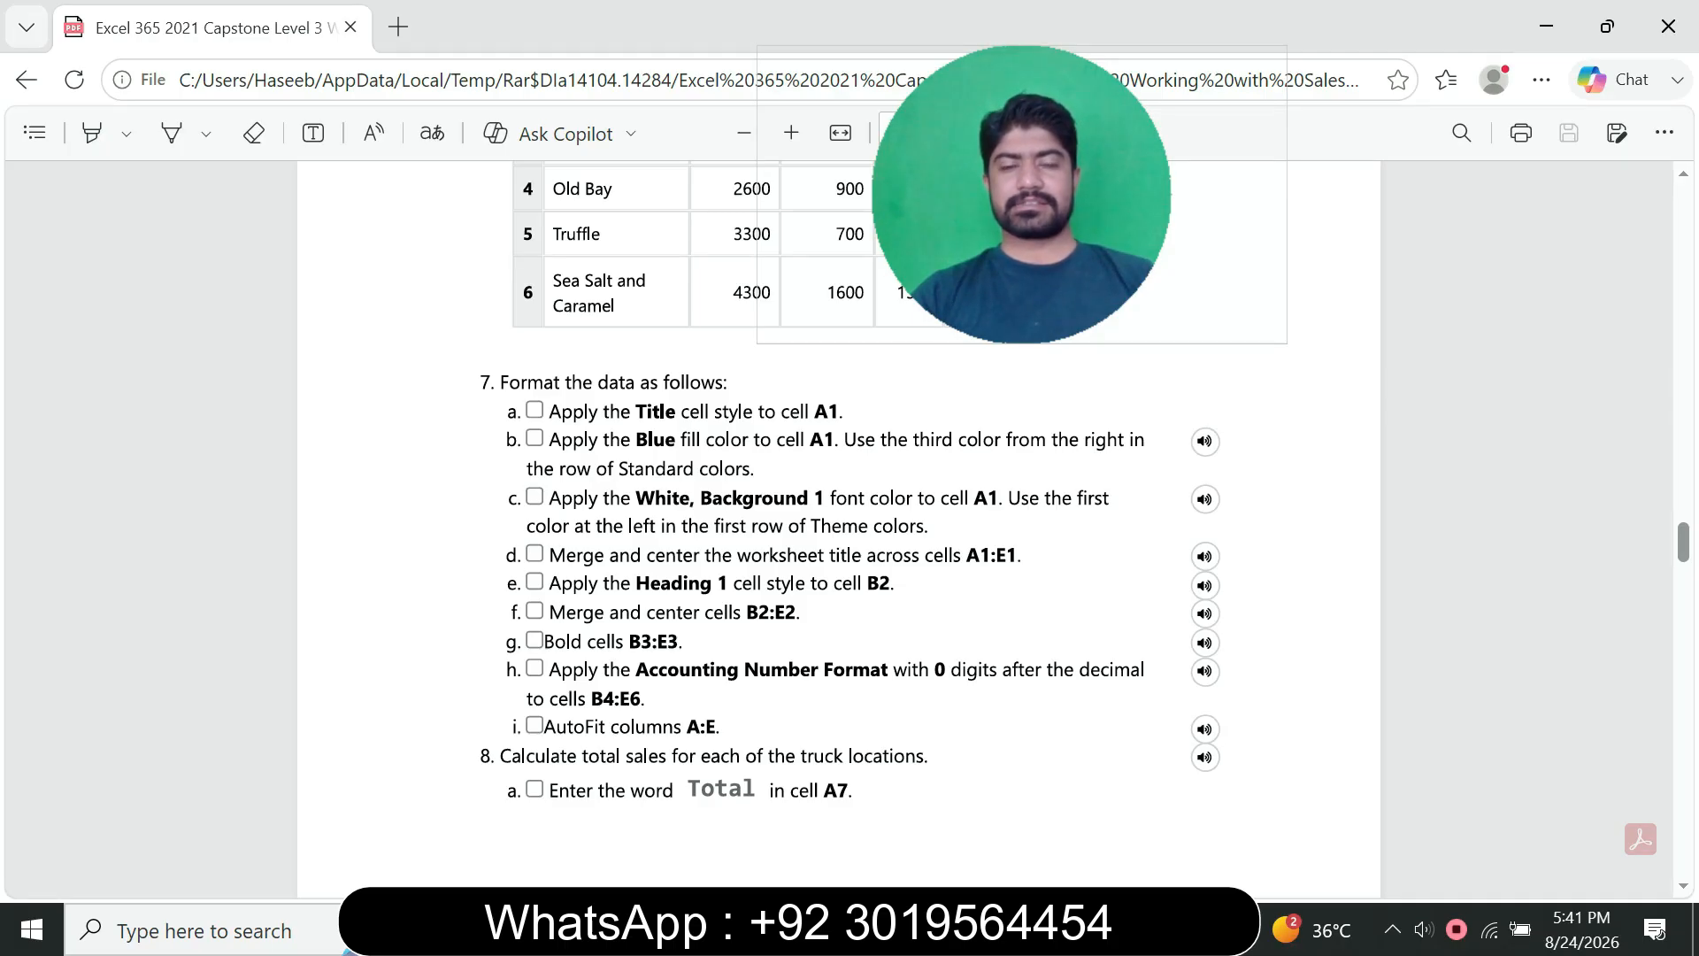
pyautogui.hotkey('alt', 'Tab')
pyautogui.moveTo(1022, 195); pyautogui.dragTo(711, 184)
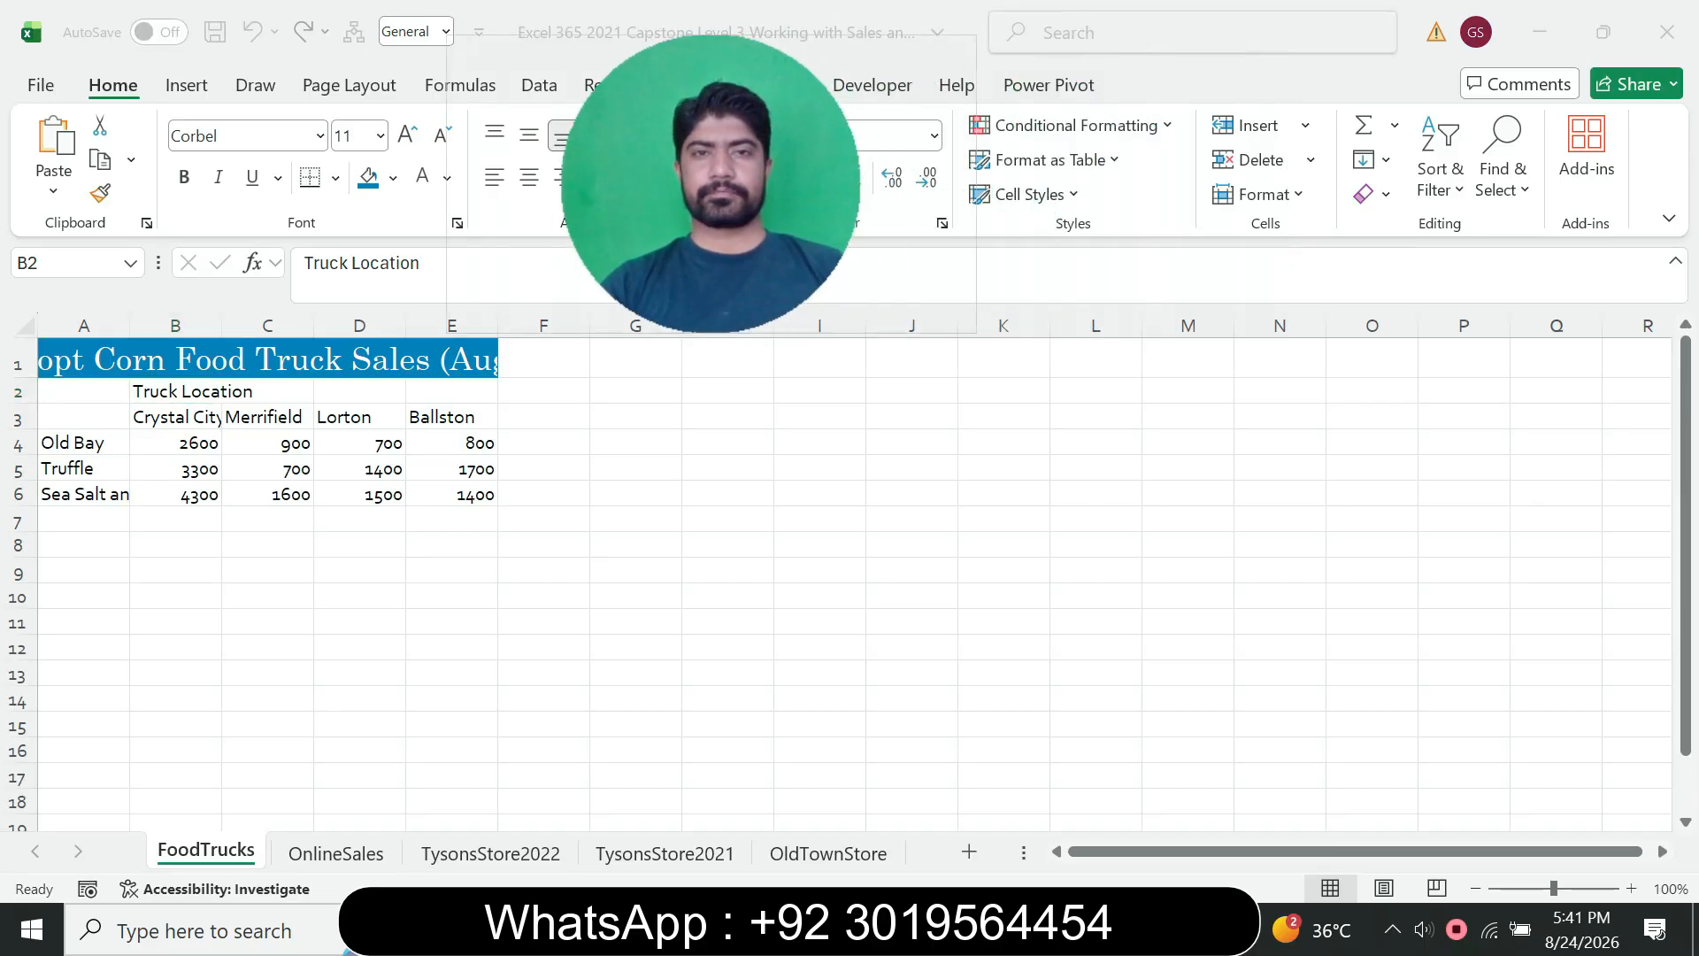
pyautogui.click(175, 390)
pyautogui.click(1027, 194)
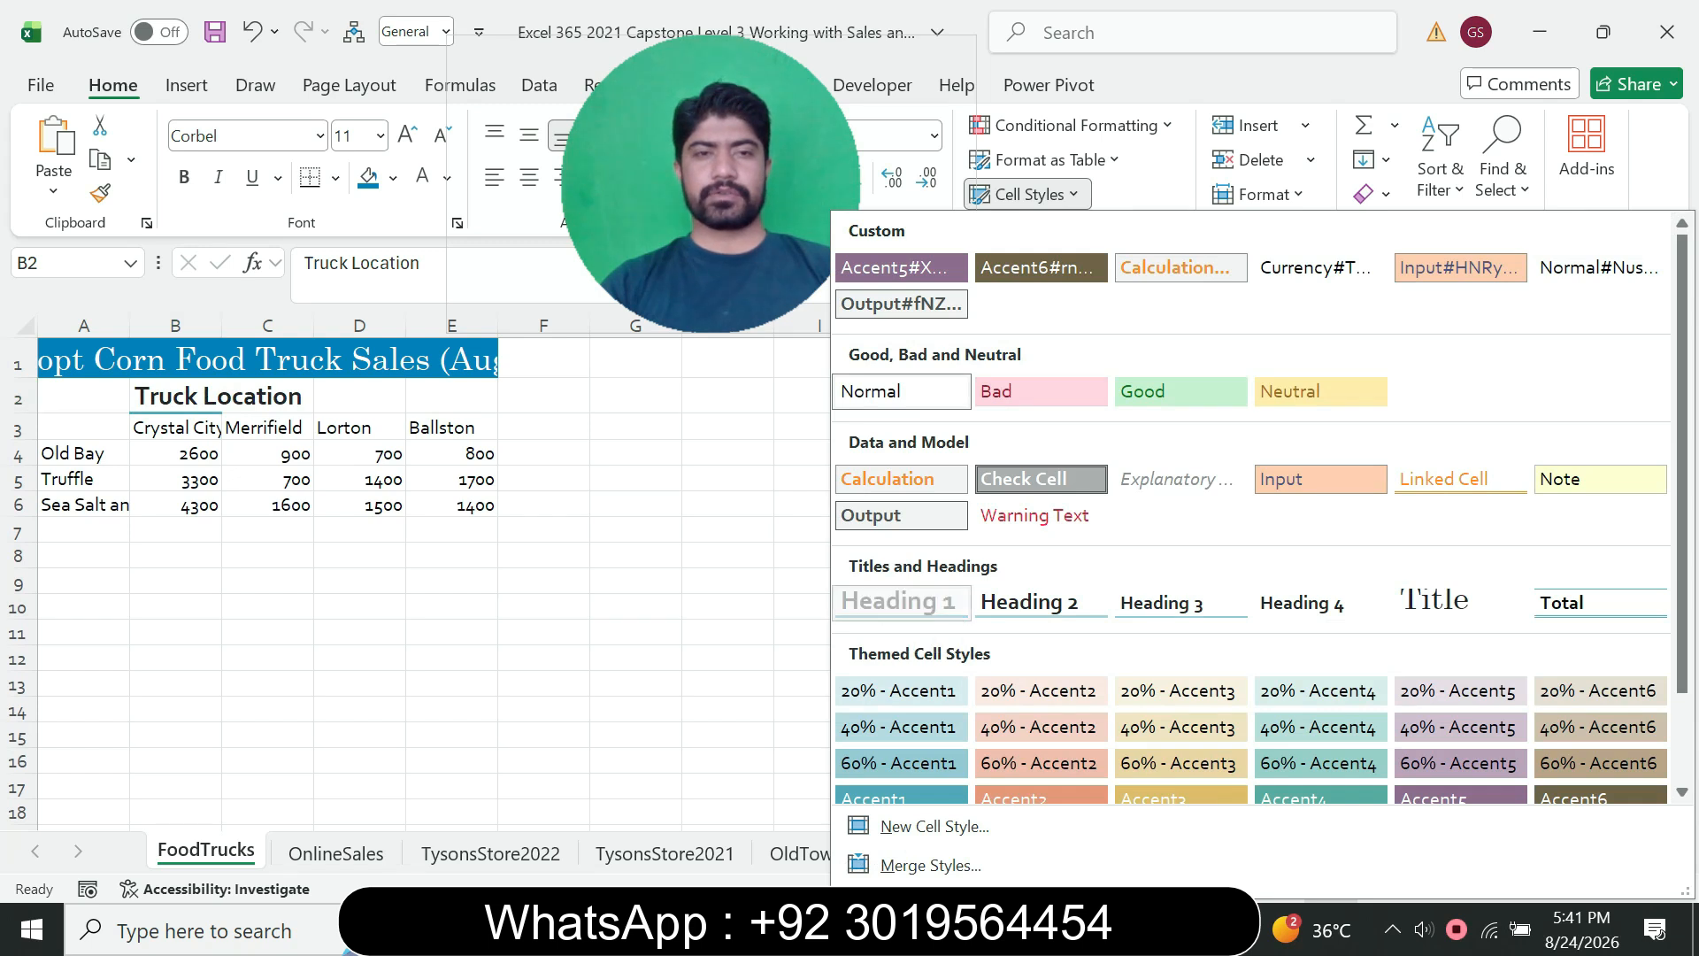
pyautogui.click(898, 603)
# - Consult step 7f in the PDF and merge and center cells B2:E2 on the FoodTrucks worksheet
pyautogui.hotkey('alt', 'Tab')
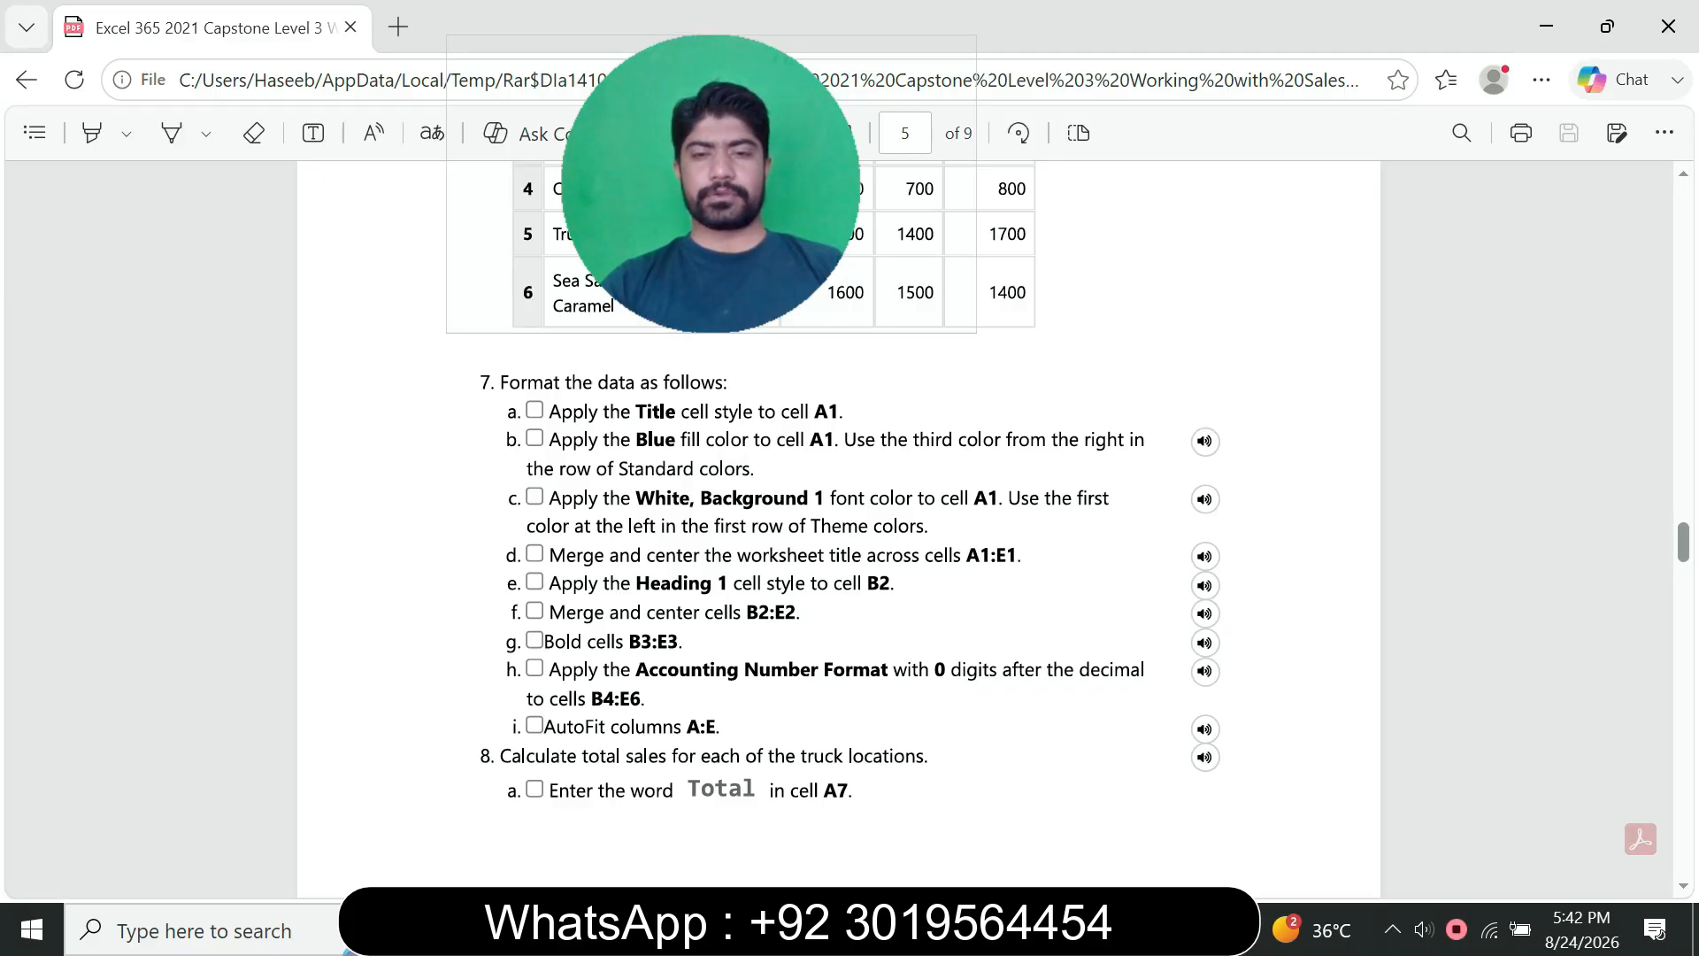
pyautogui.hotkey('alt', 'Tab')
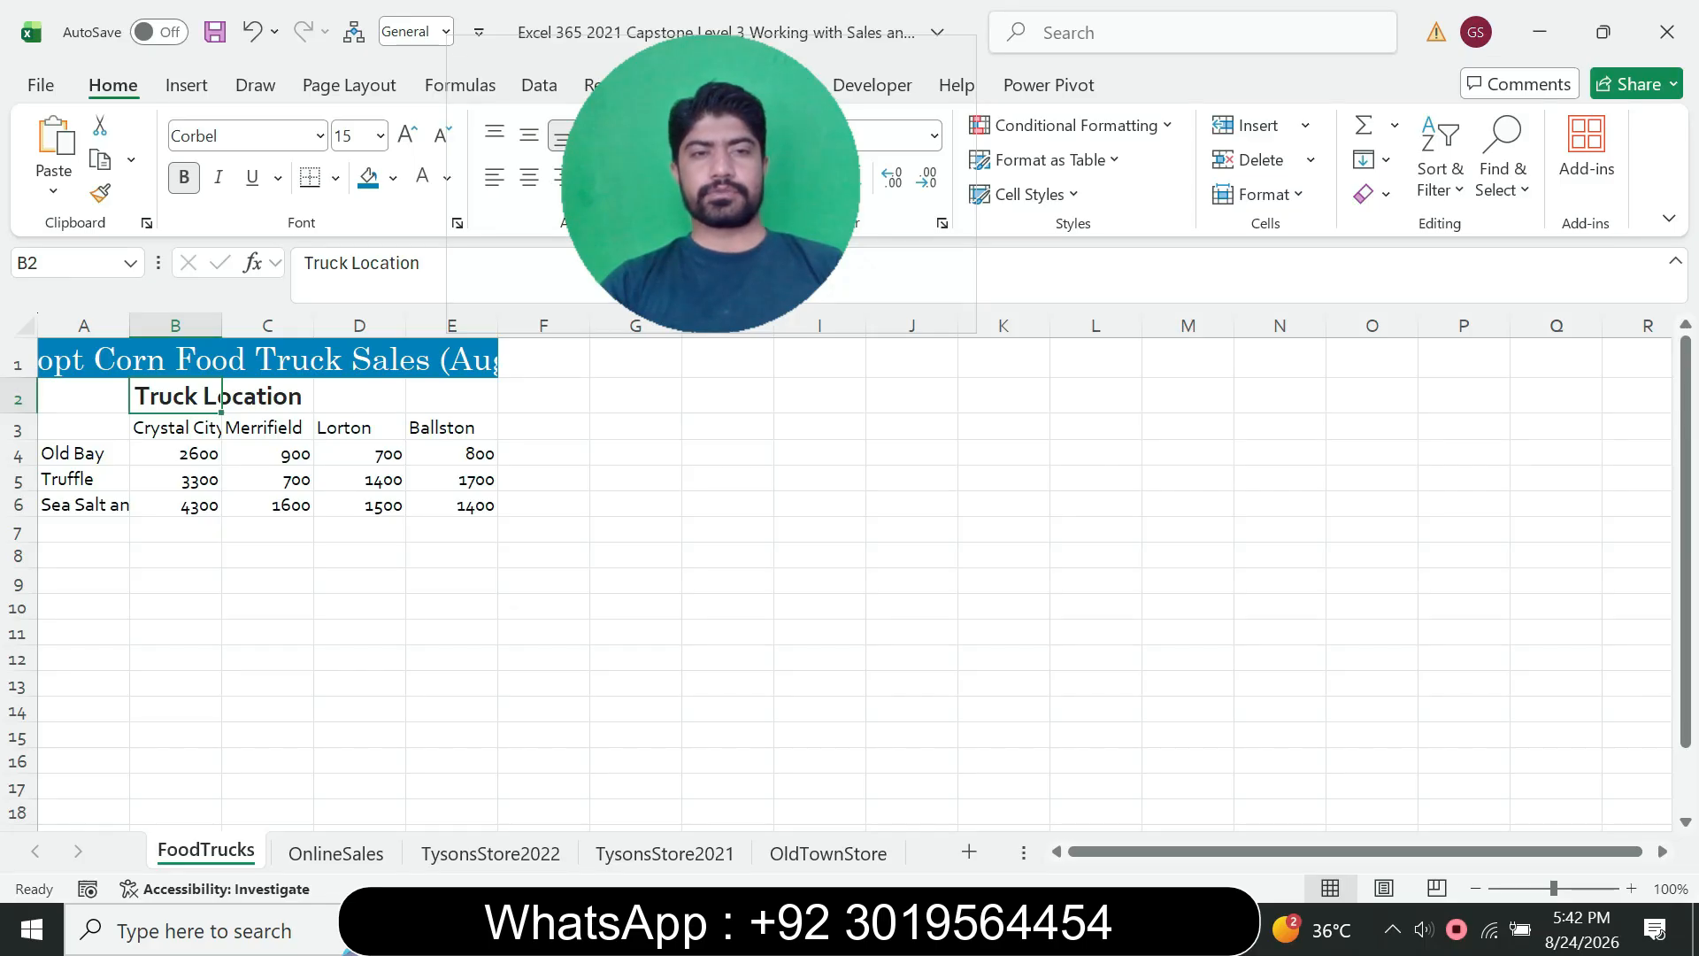
pyautogui.moveTo(220, 395); pyautogui.dragTo(456, 397)
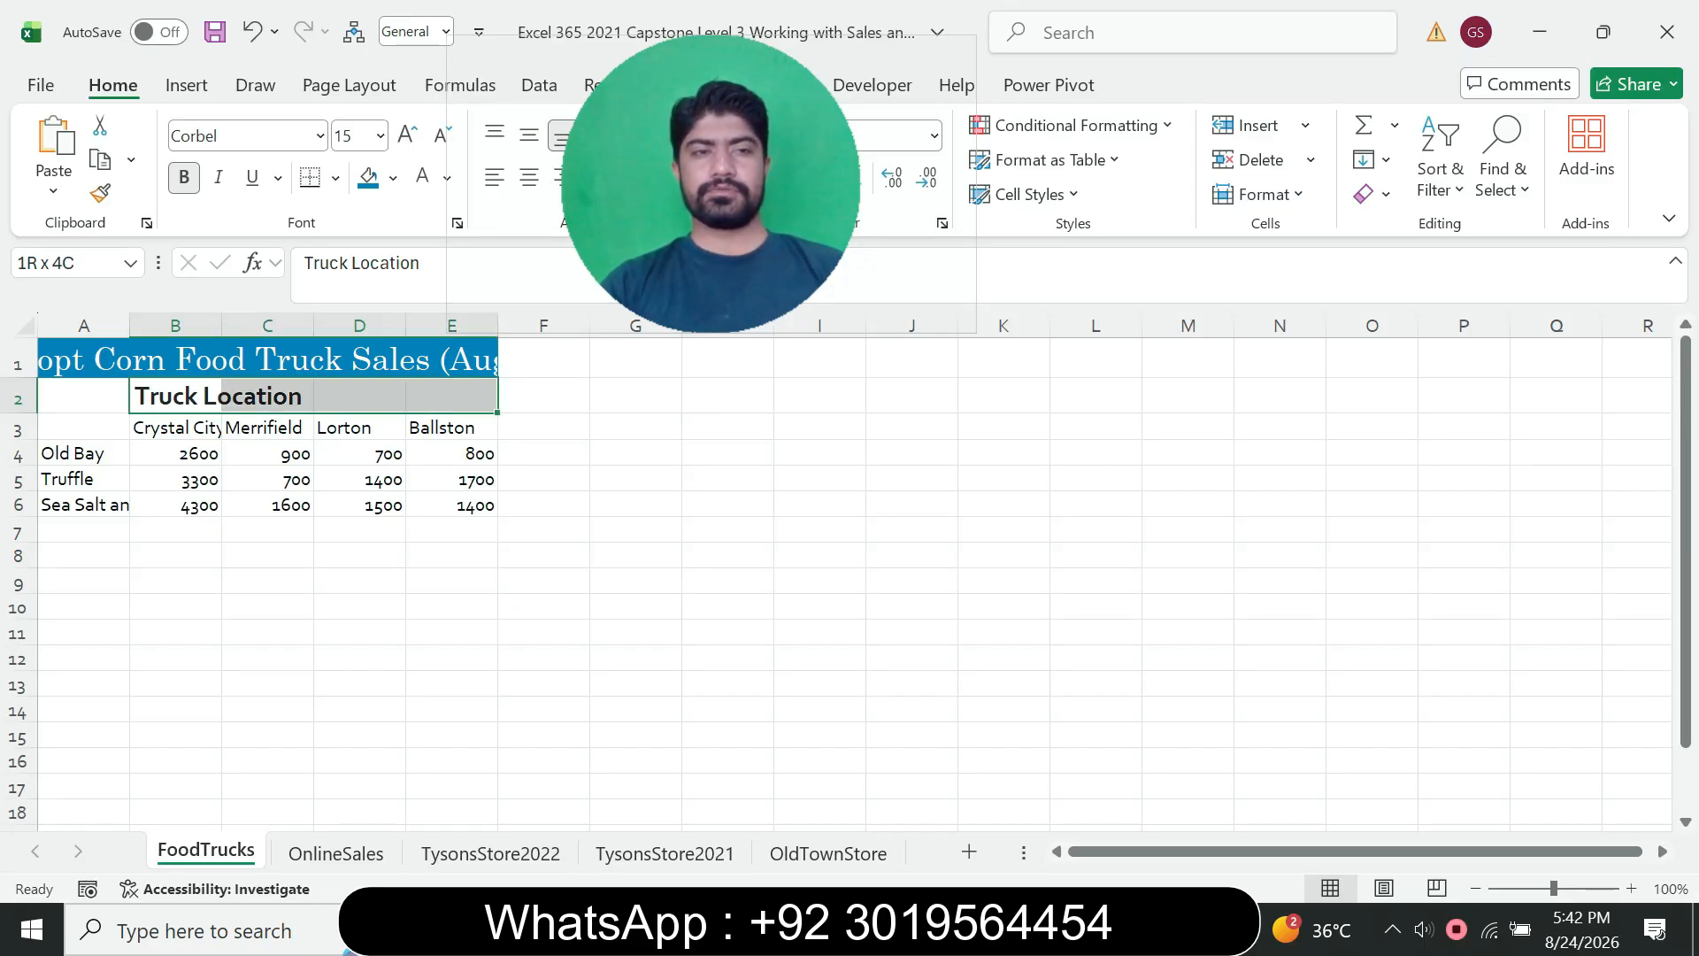
pyautogui.hotkey('alt', 'Tab')
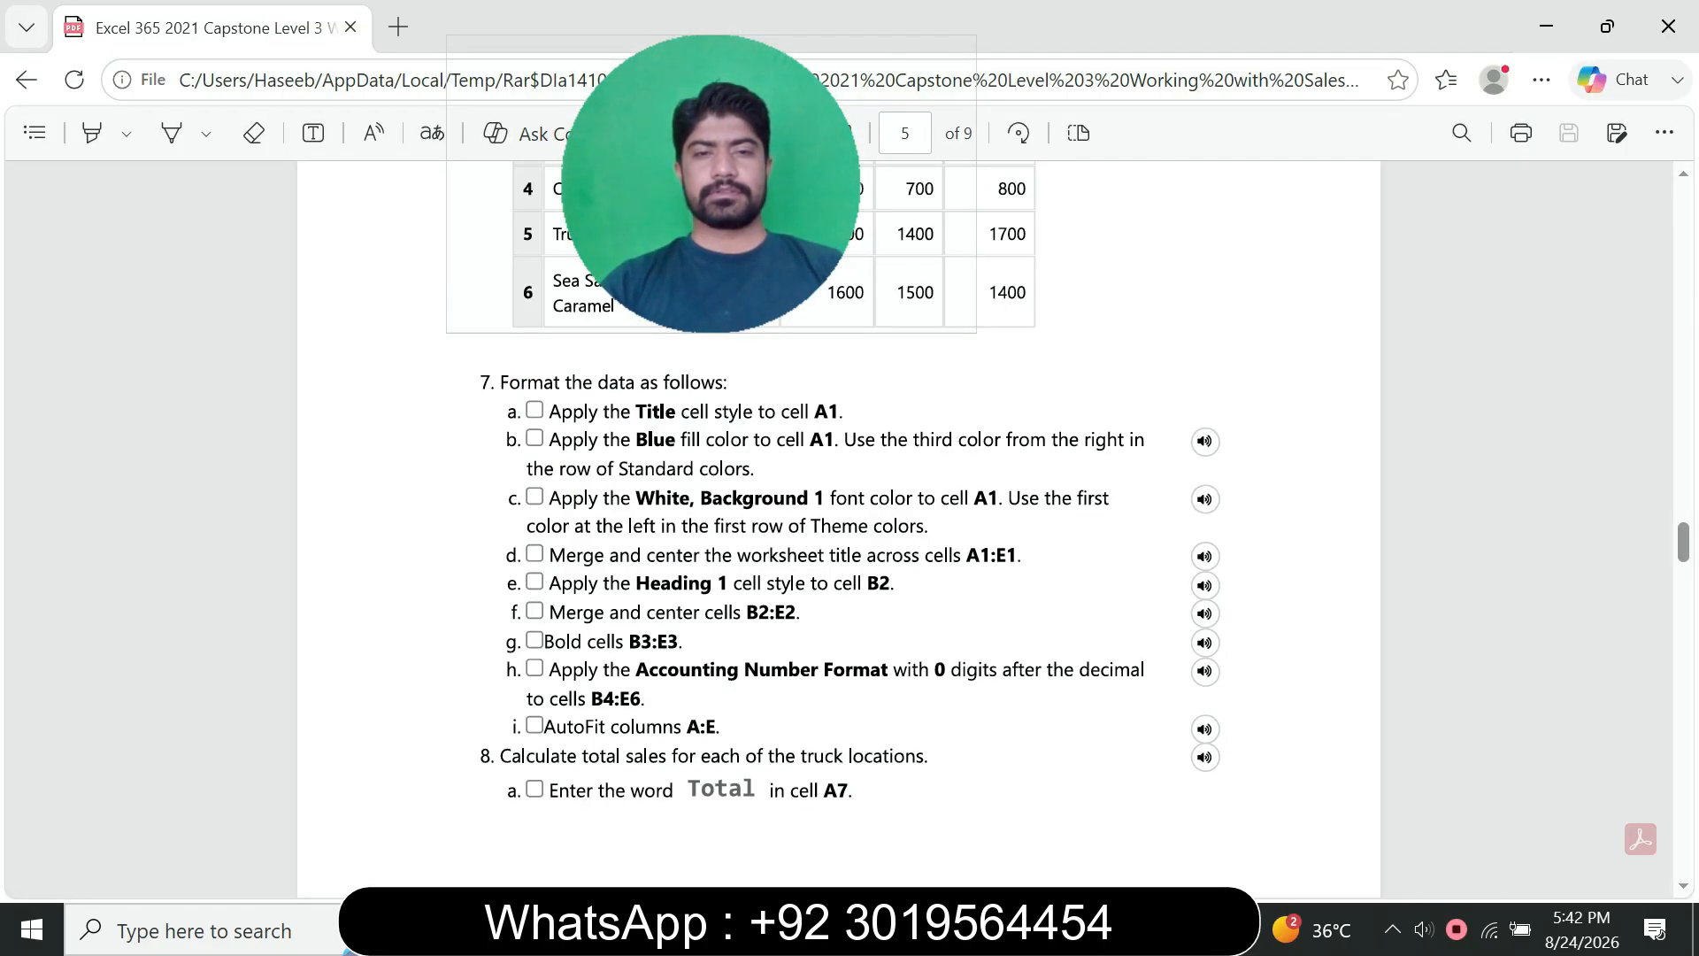
pyautogui.hotkey('alt', 'Tab')
pyautogui.moveTo(711, 184); pyautogui.dragTo(1116, 258)
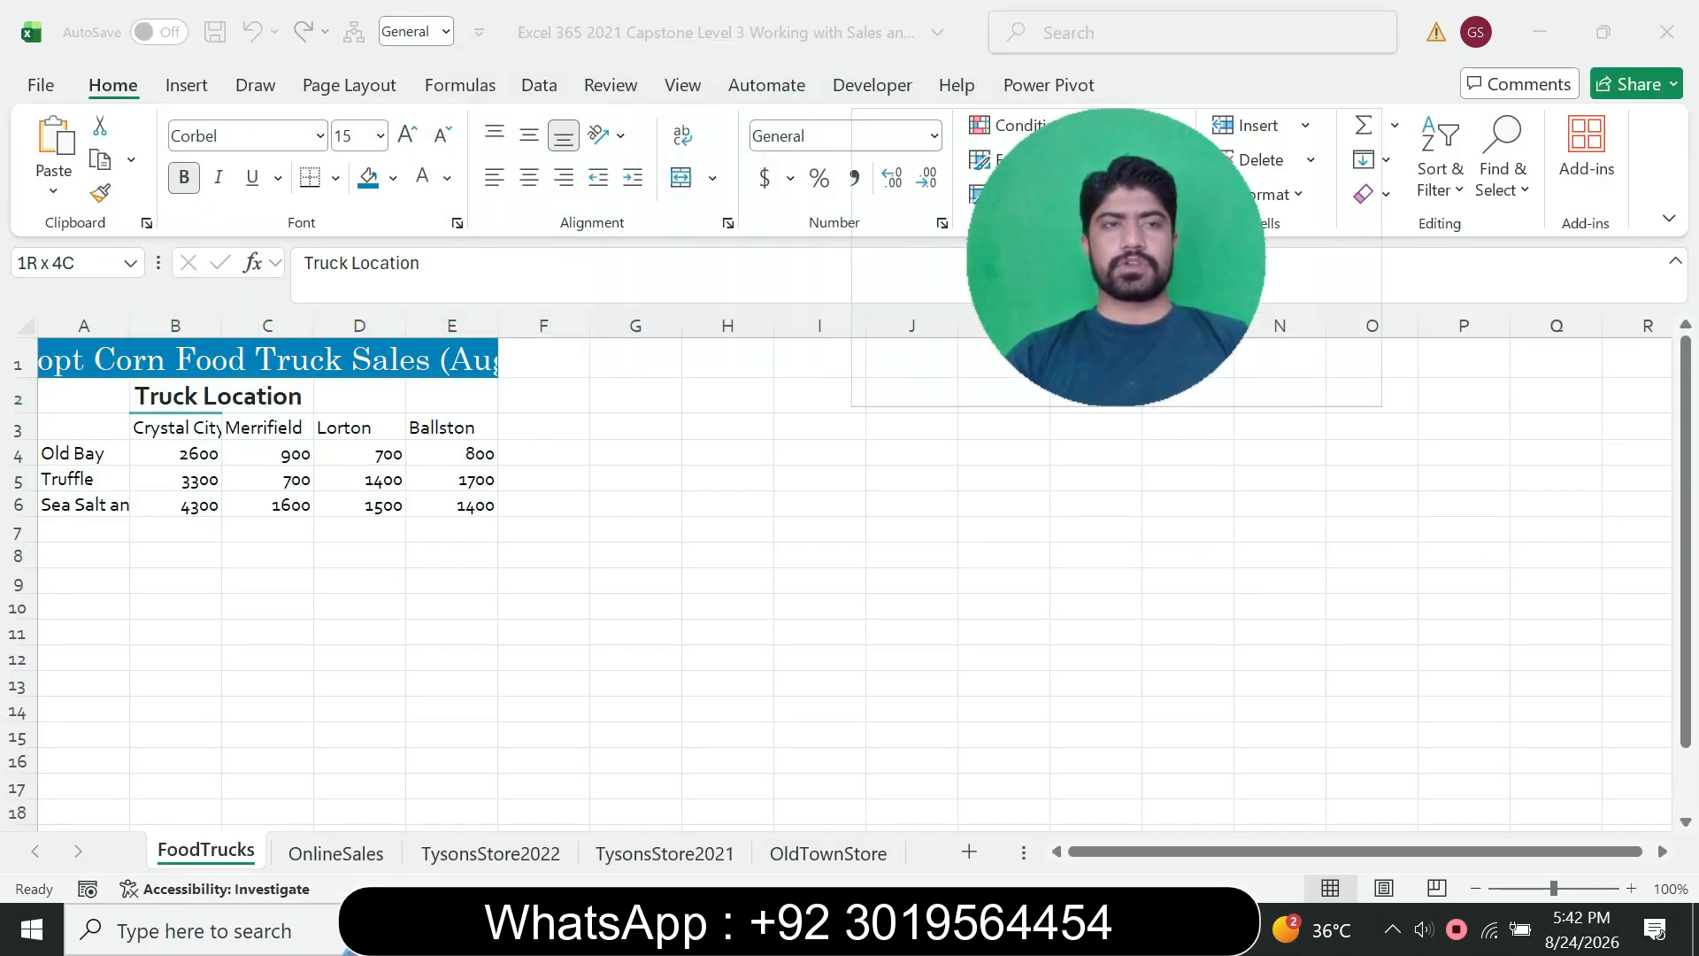
pyautogui.hotkey('alt', 'Tab')
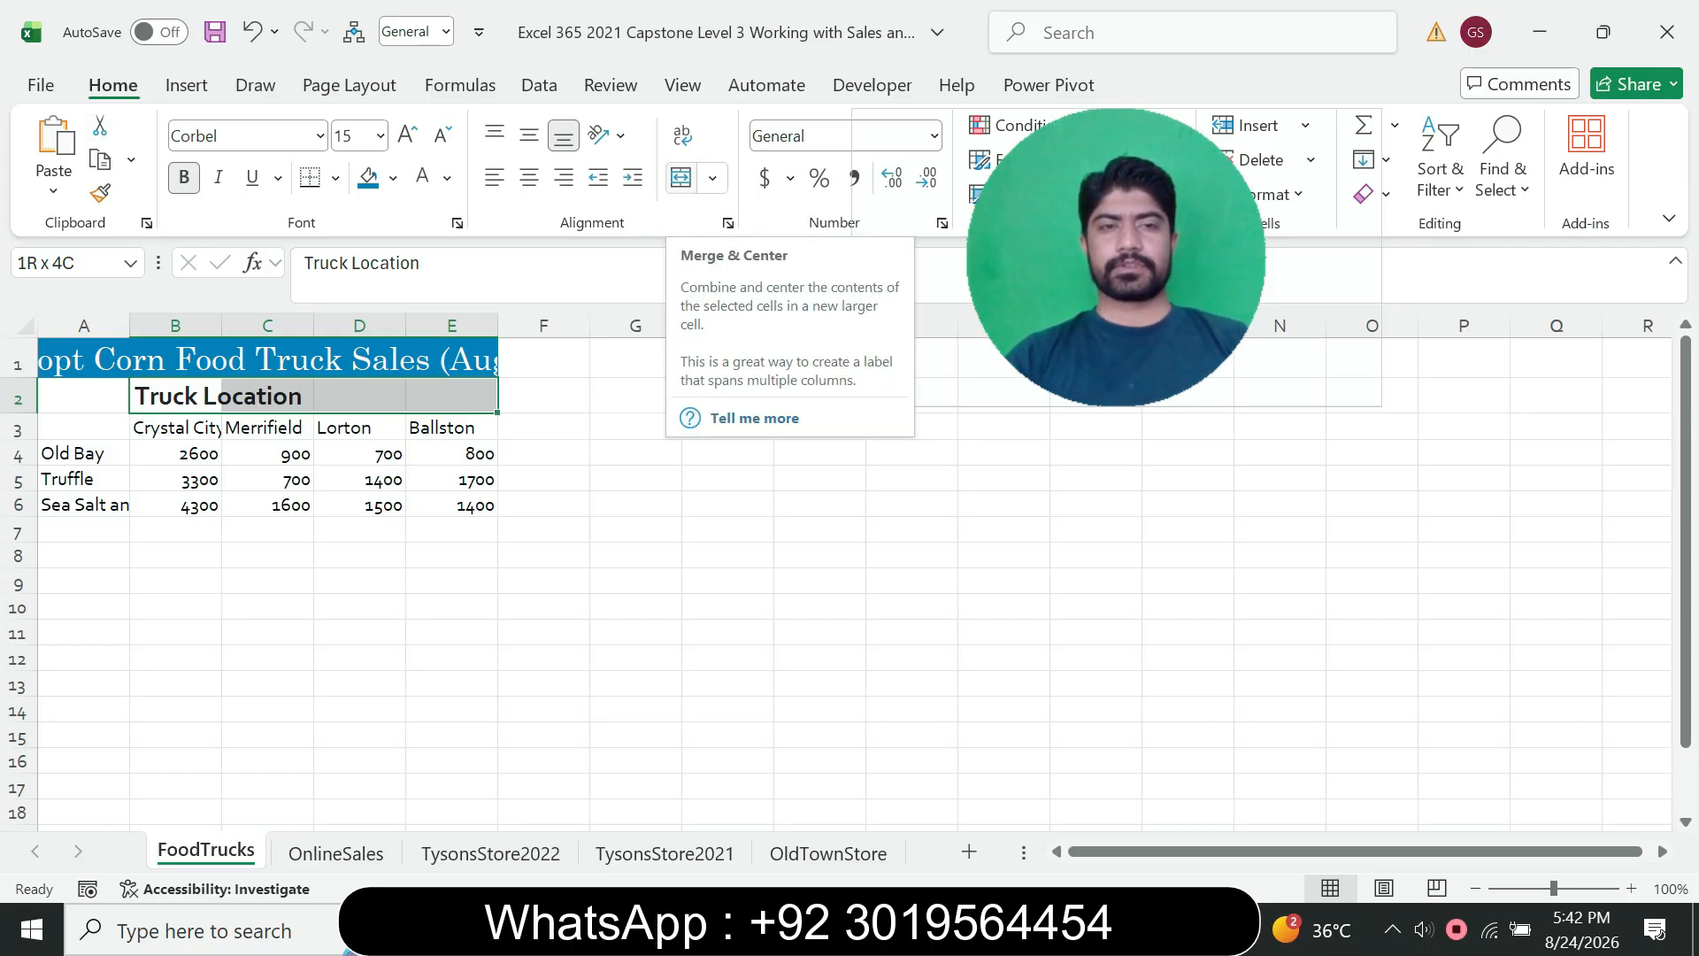
pyautogui.click(680, 177)
# - Consult step 7g in the PDF and bold the location names in cells B3:E3
pyautogui.click(1014, 929)
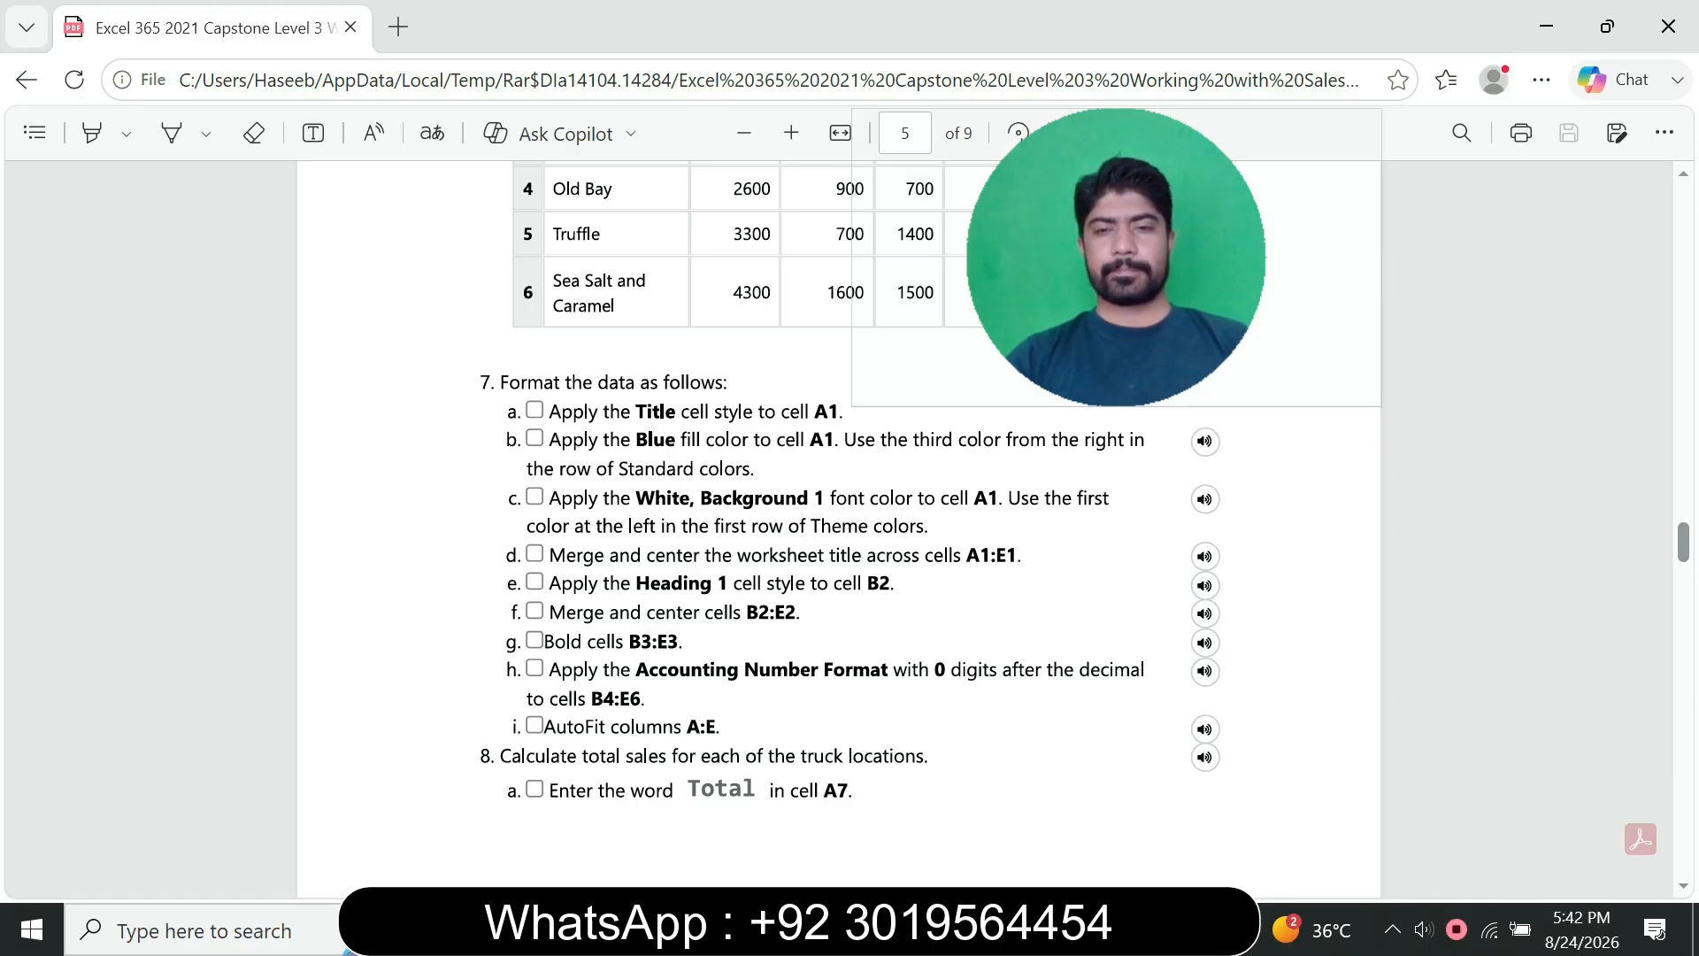
pyautogui.hotkey('alt', 'Tab')
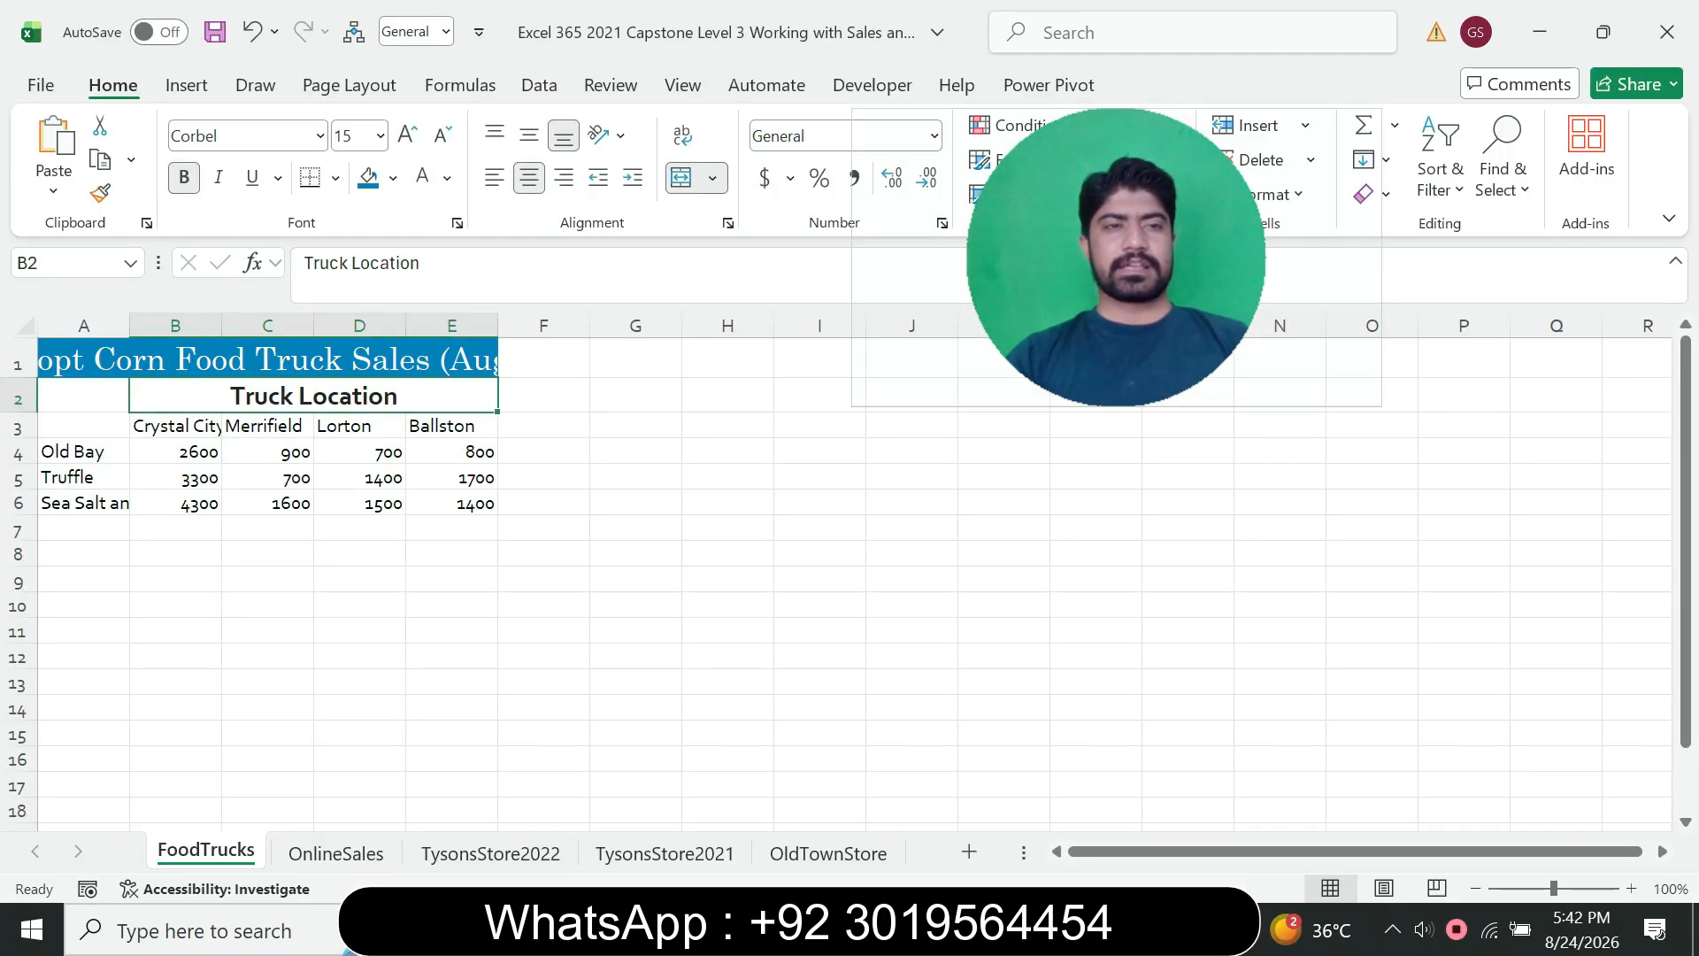
pyautogui.click(176, 426)
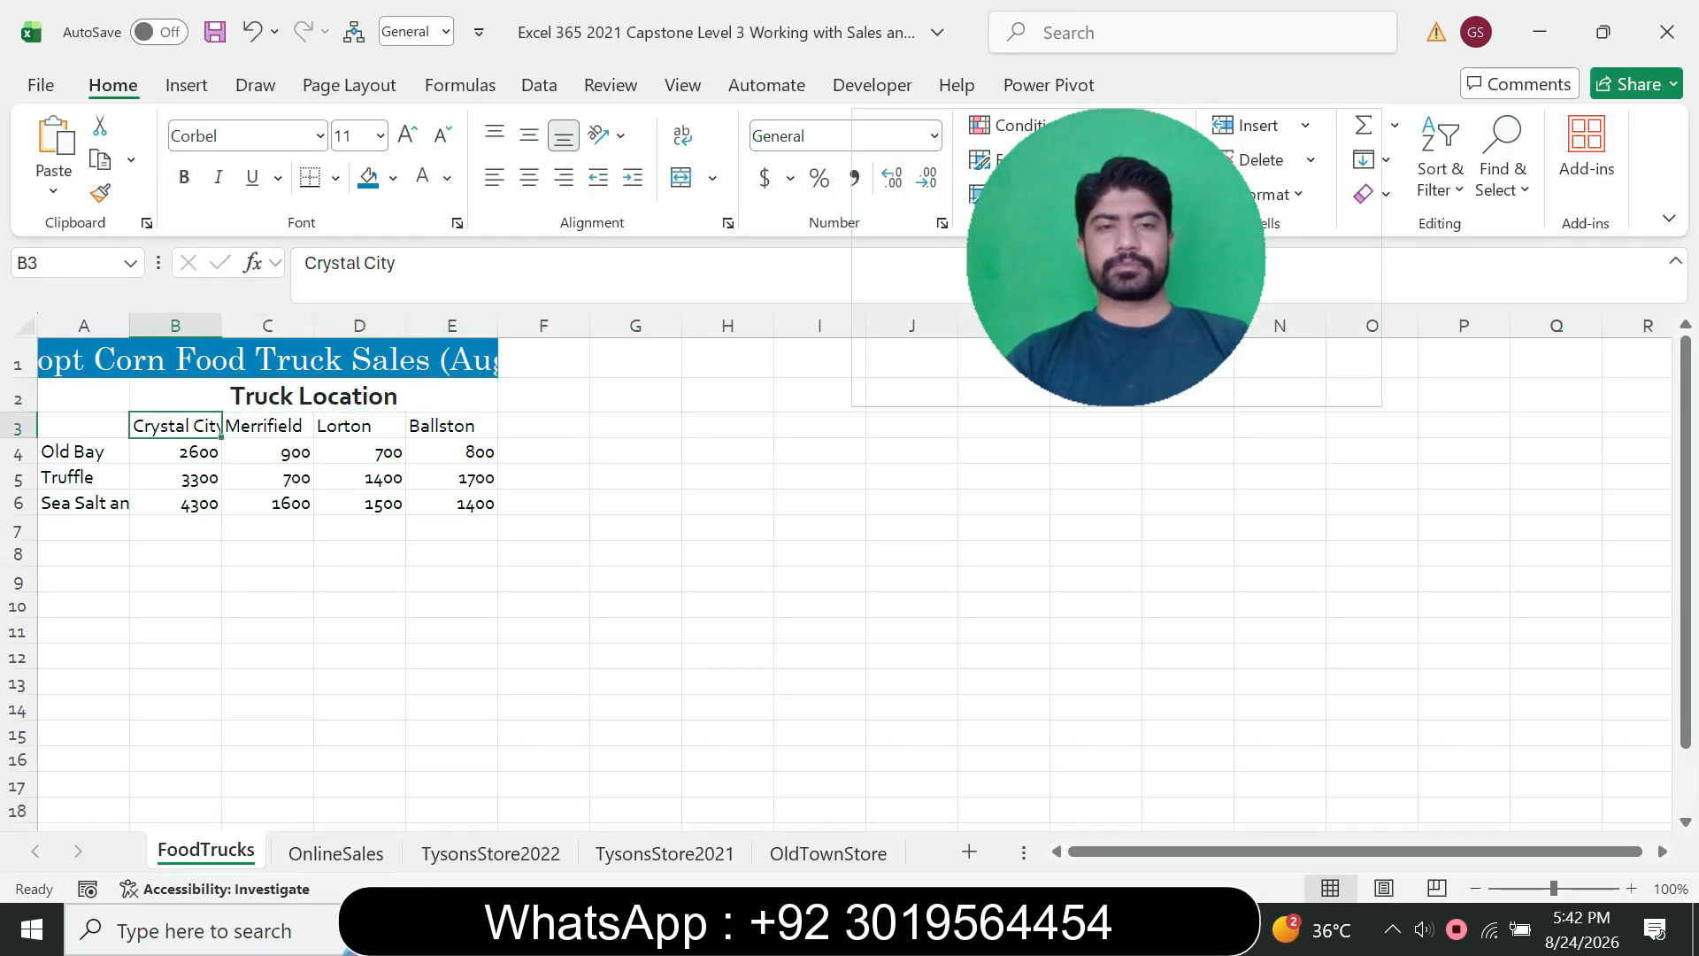
pyautogui.hotkey('shift', 'Right')
pyautogui.hotkey('shift', 'Right')
pyautogui.hotkey('shift', 'Right')
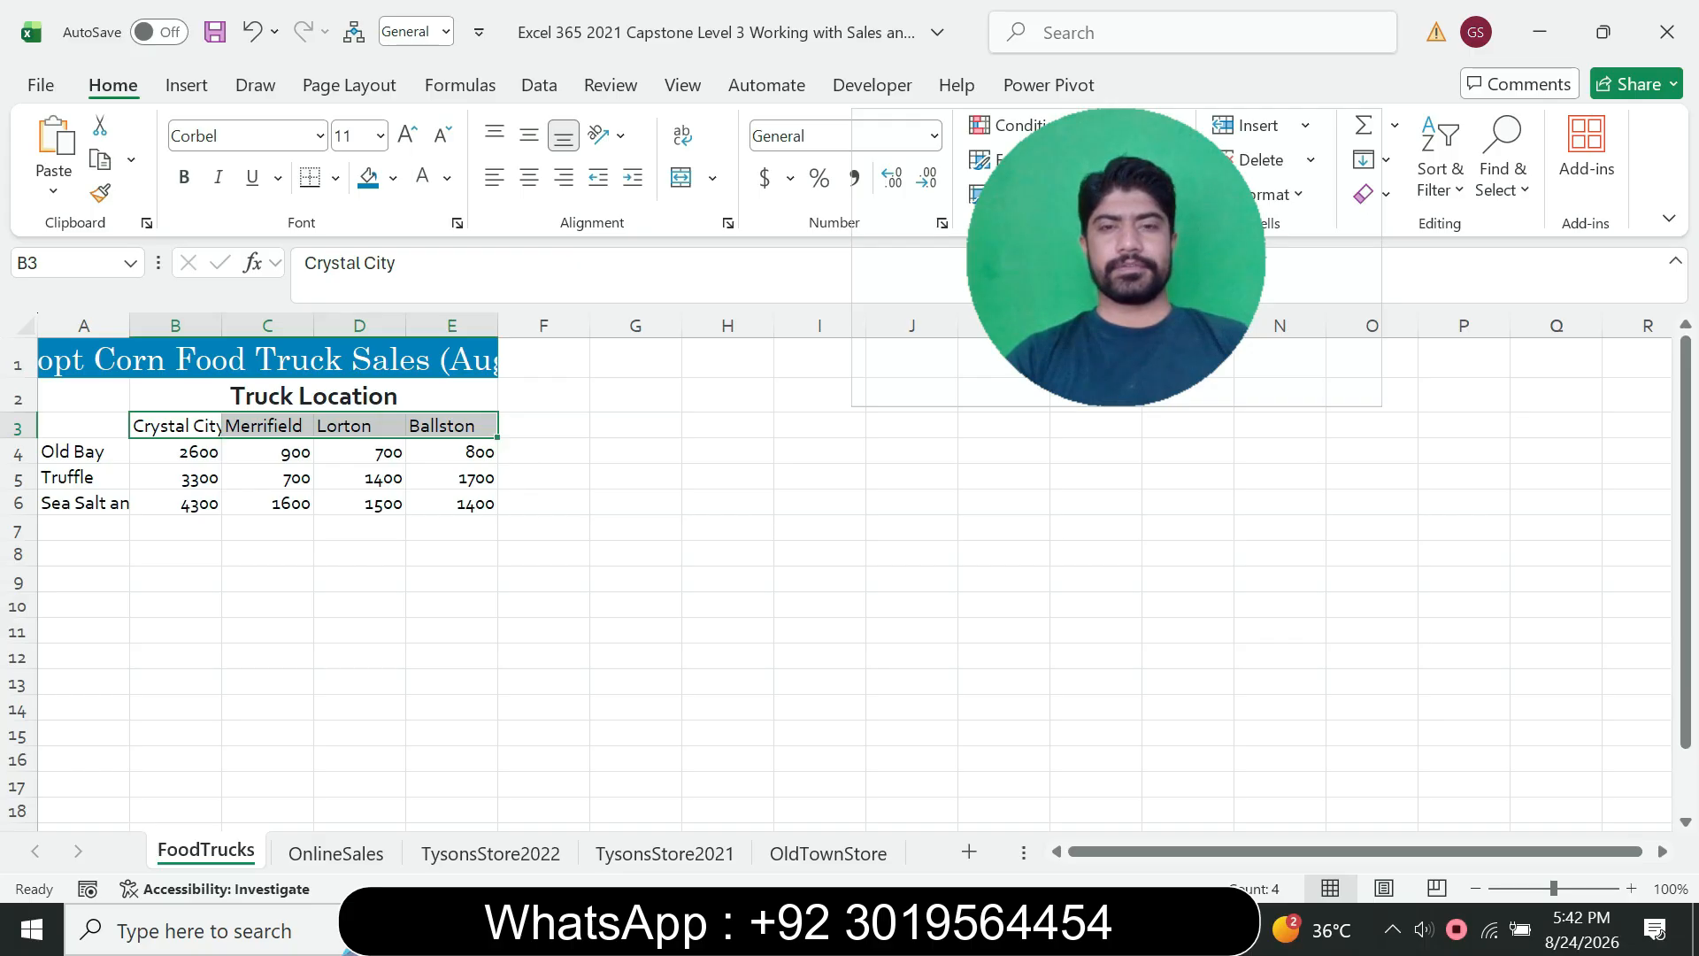
pyautogui.hotkey('alt', 'Tab')
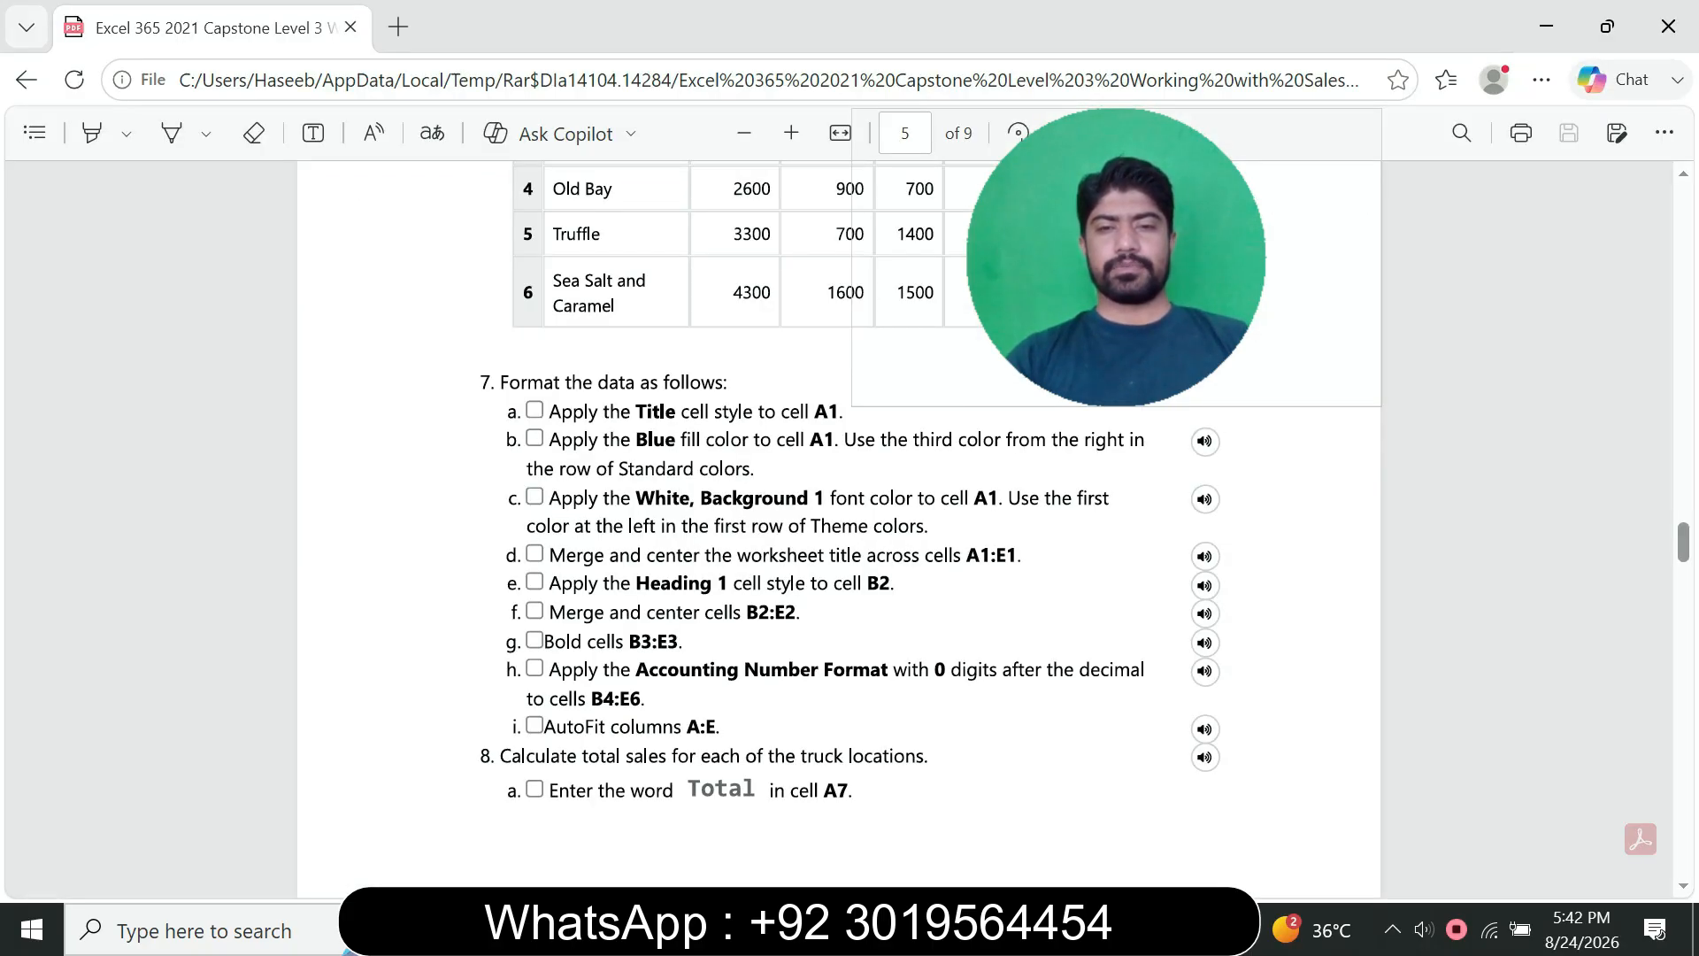
pyautogui.hotkey('alt', 'Tab')
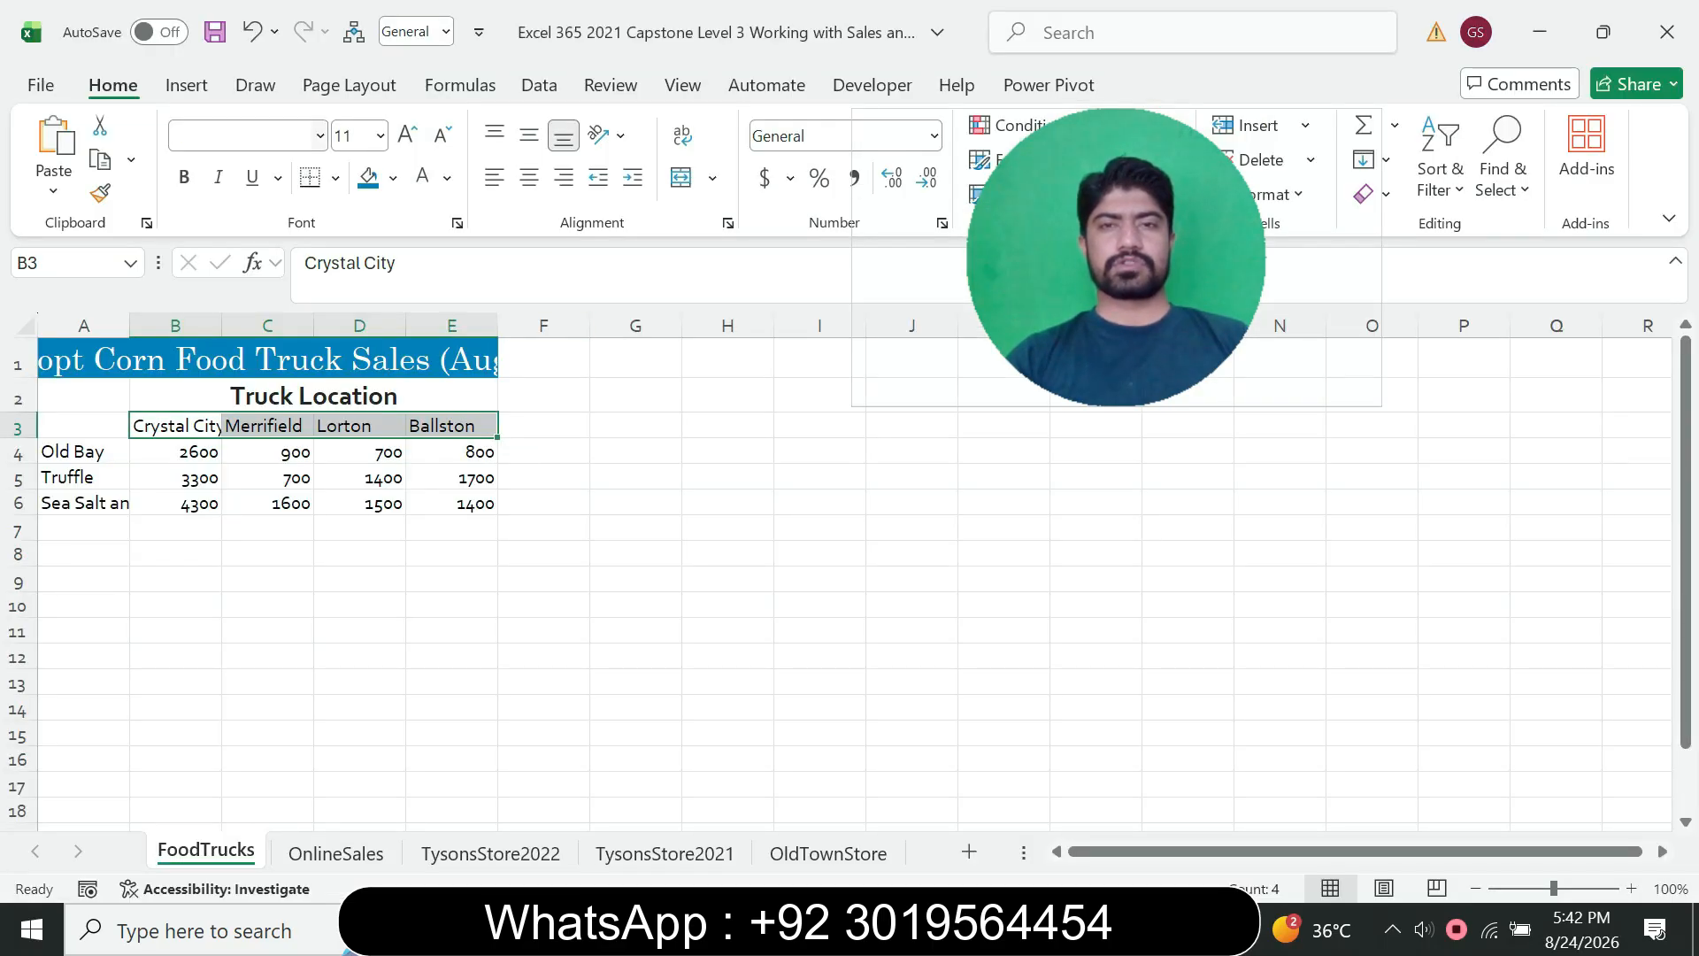
pyautogui.click(184, 177)
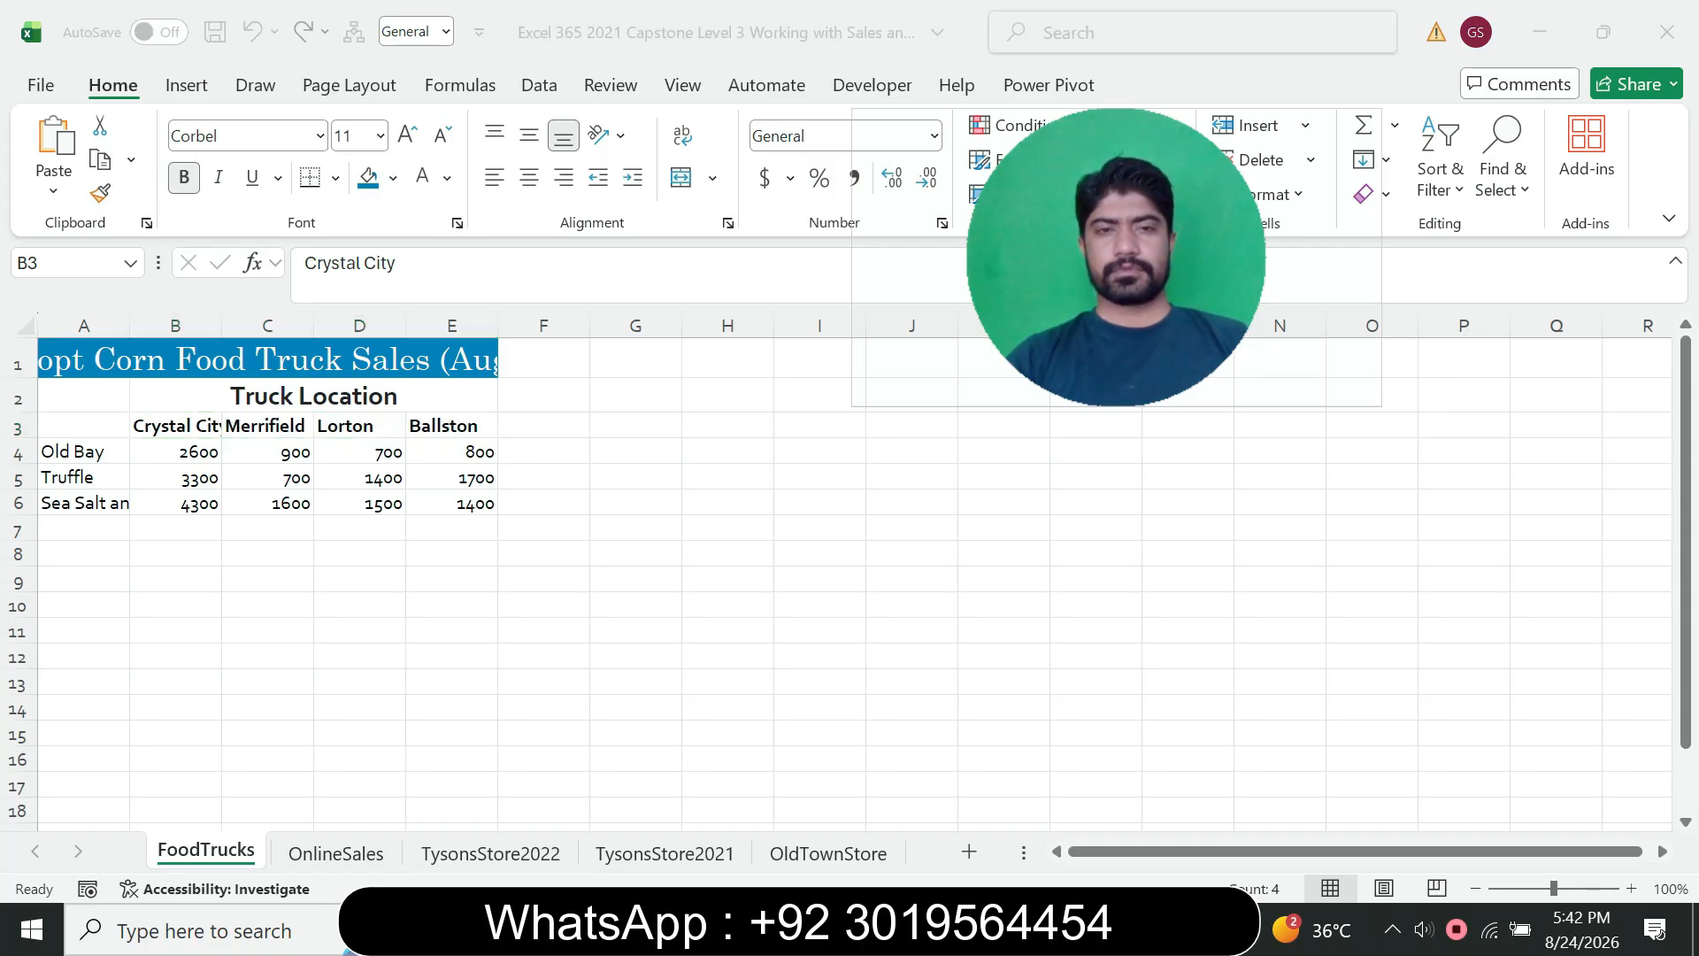
# - Consult step 7h in the PDF and apply the $ English (United States) accounting number format to cells B4:E6
pyautogui.hotkey('alt', 'Tab')
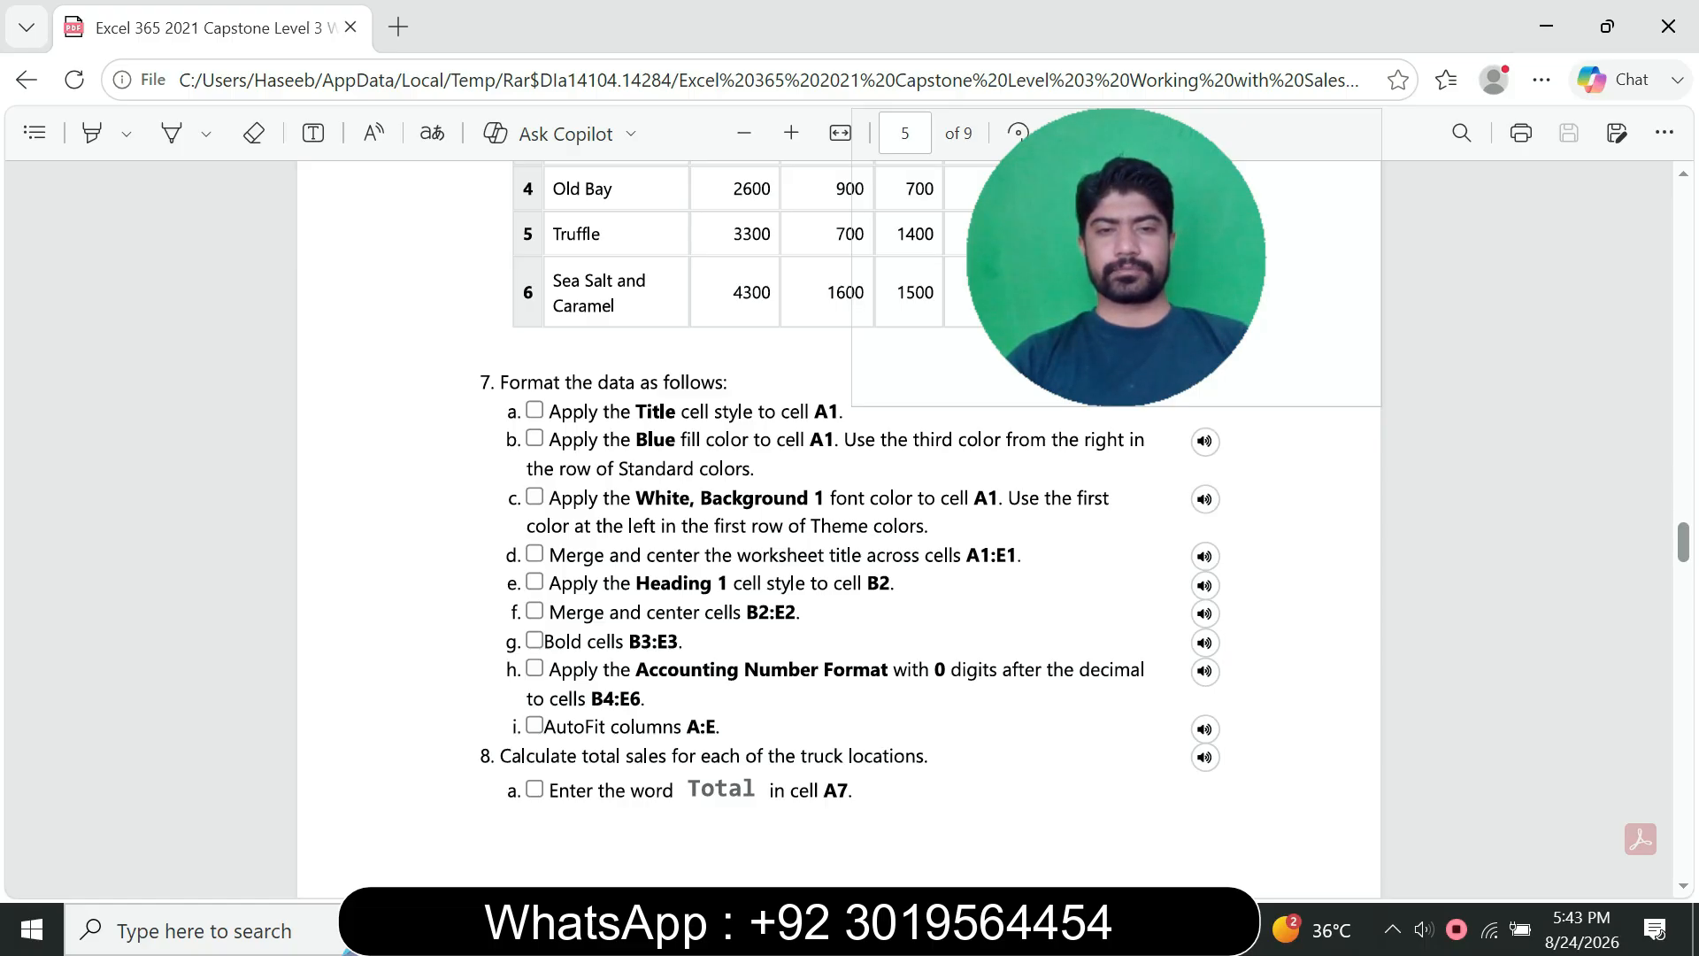
pyautogui.click(1079, 929)
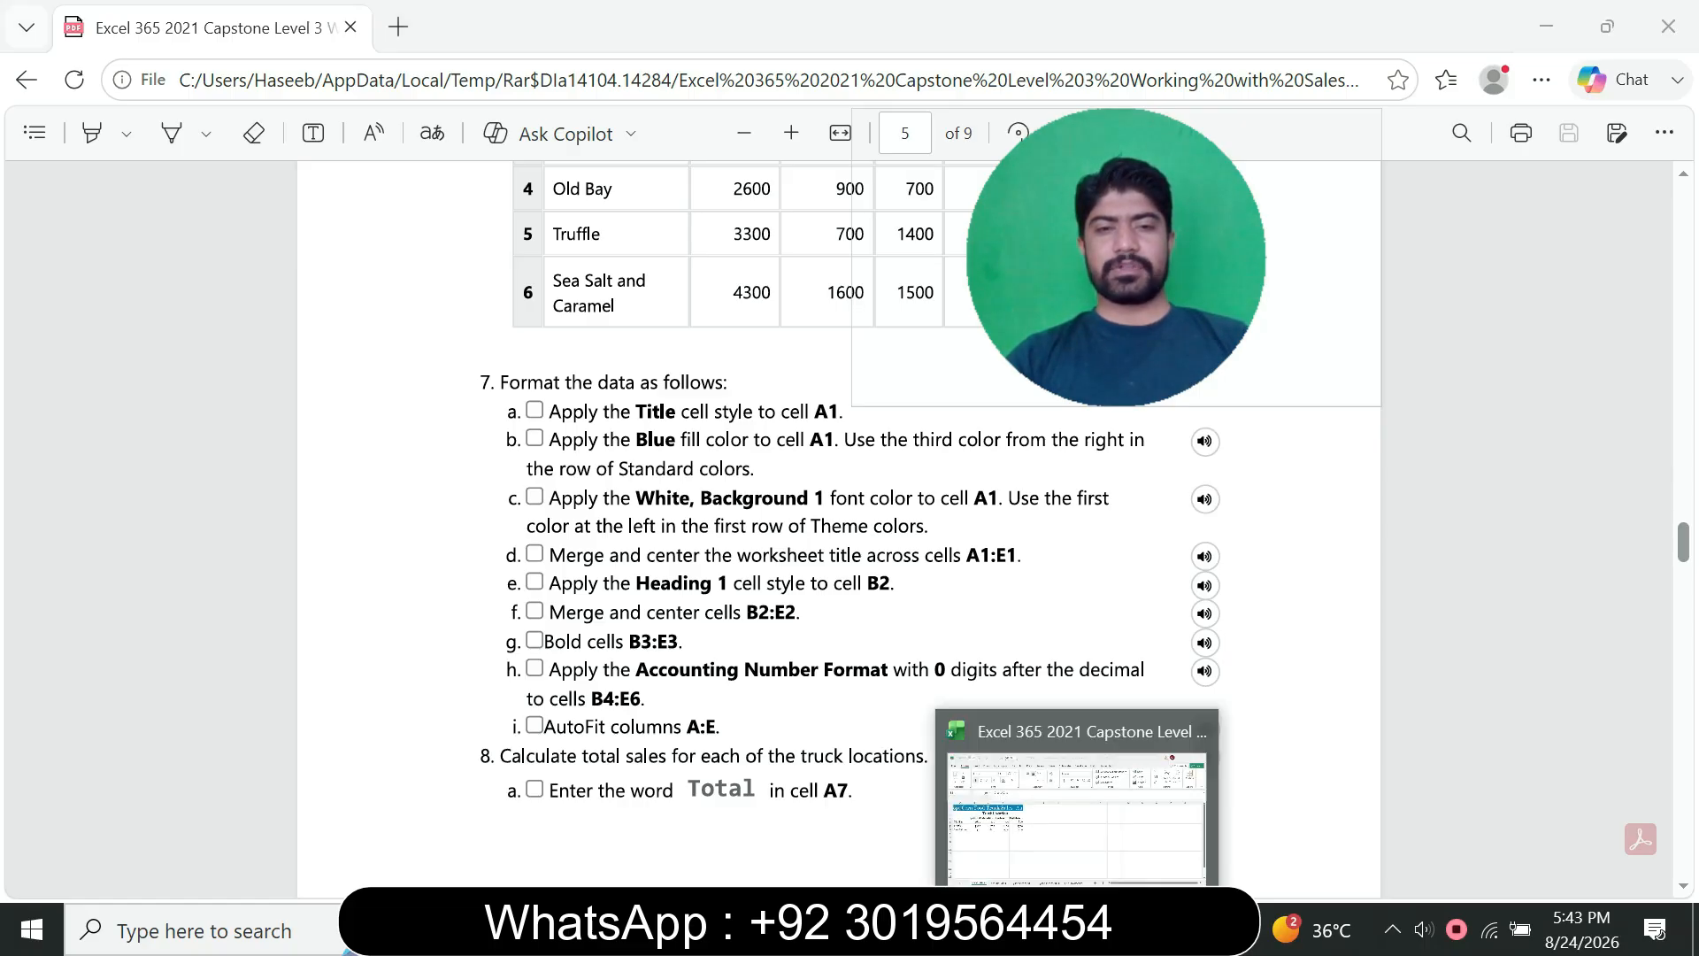
pyautogui.click(78, 263)
pyautogui.write('B4:')
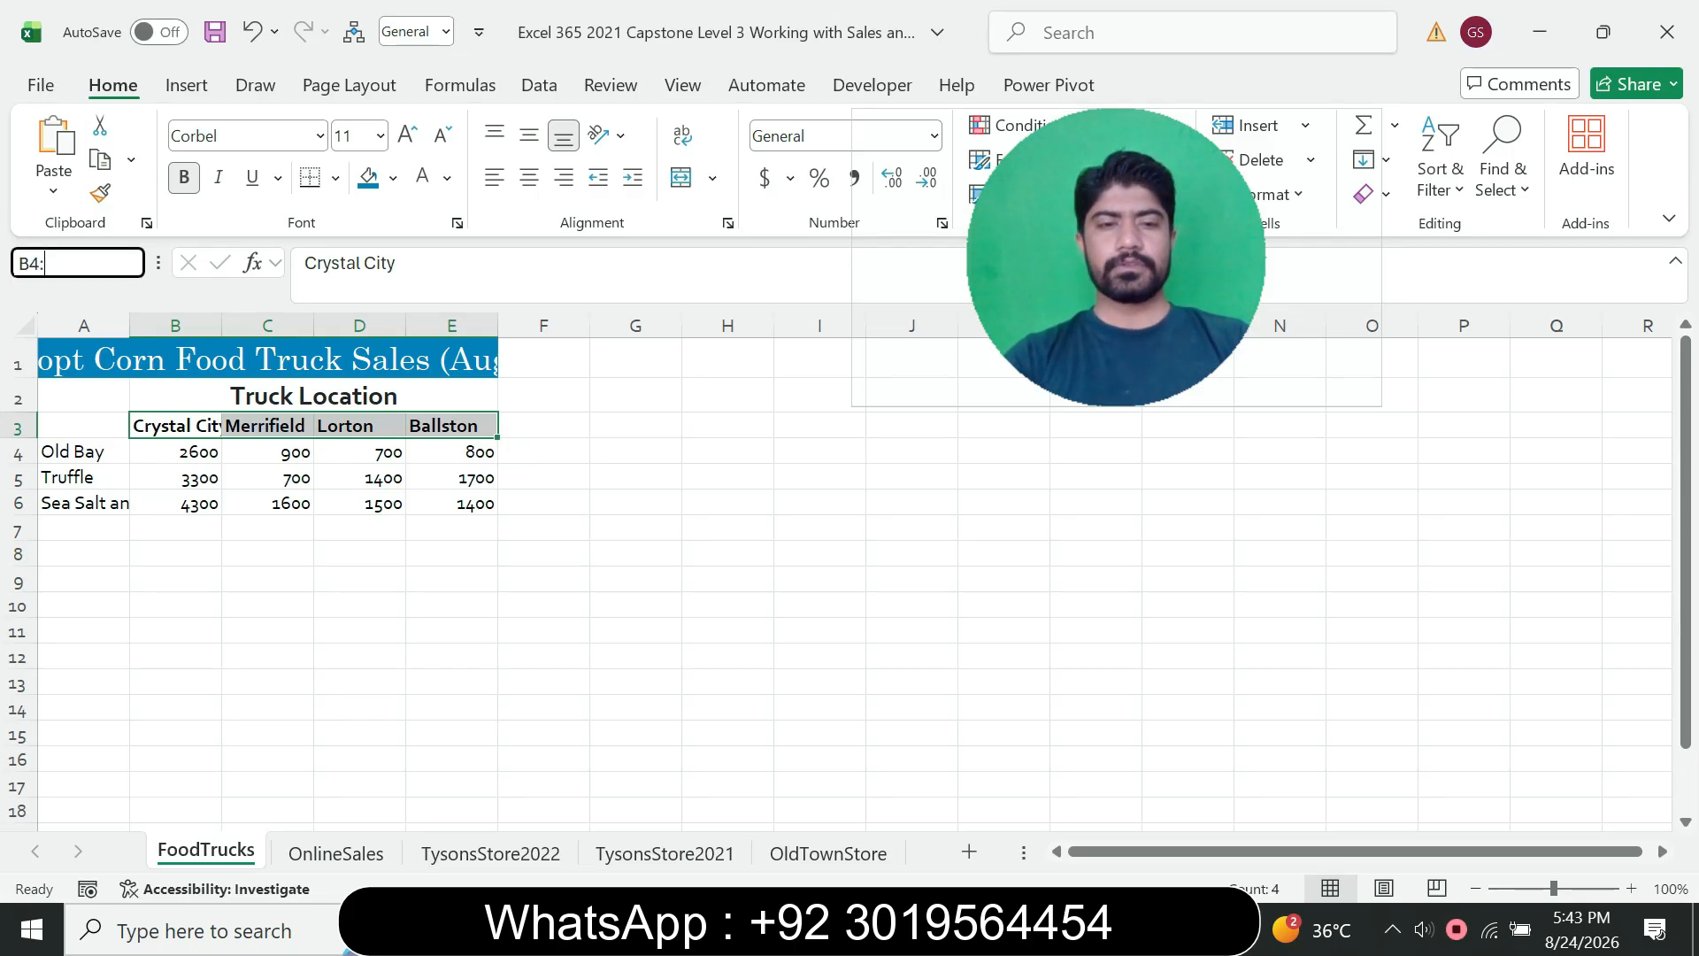
pyautogui.write('E')
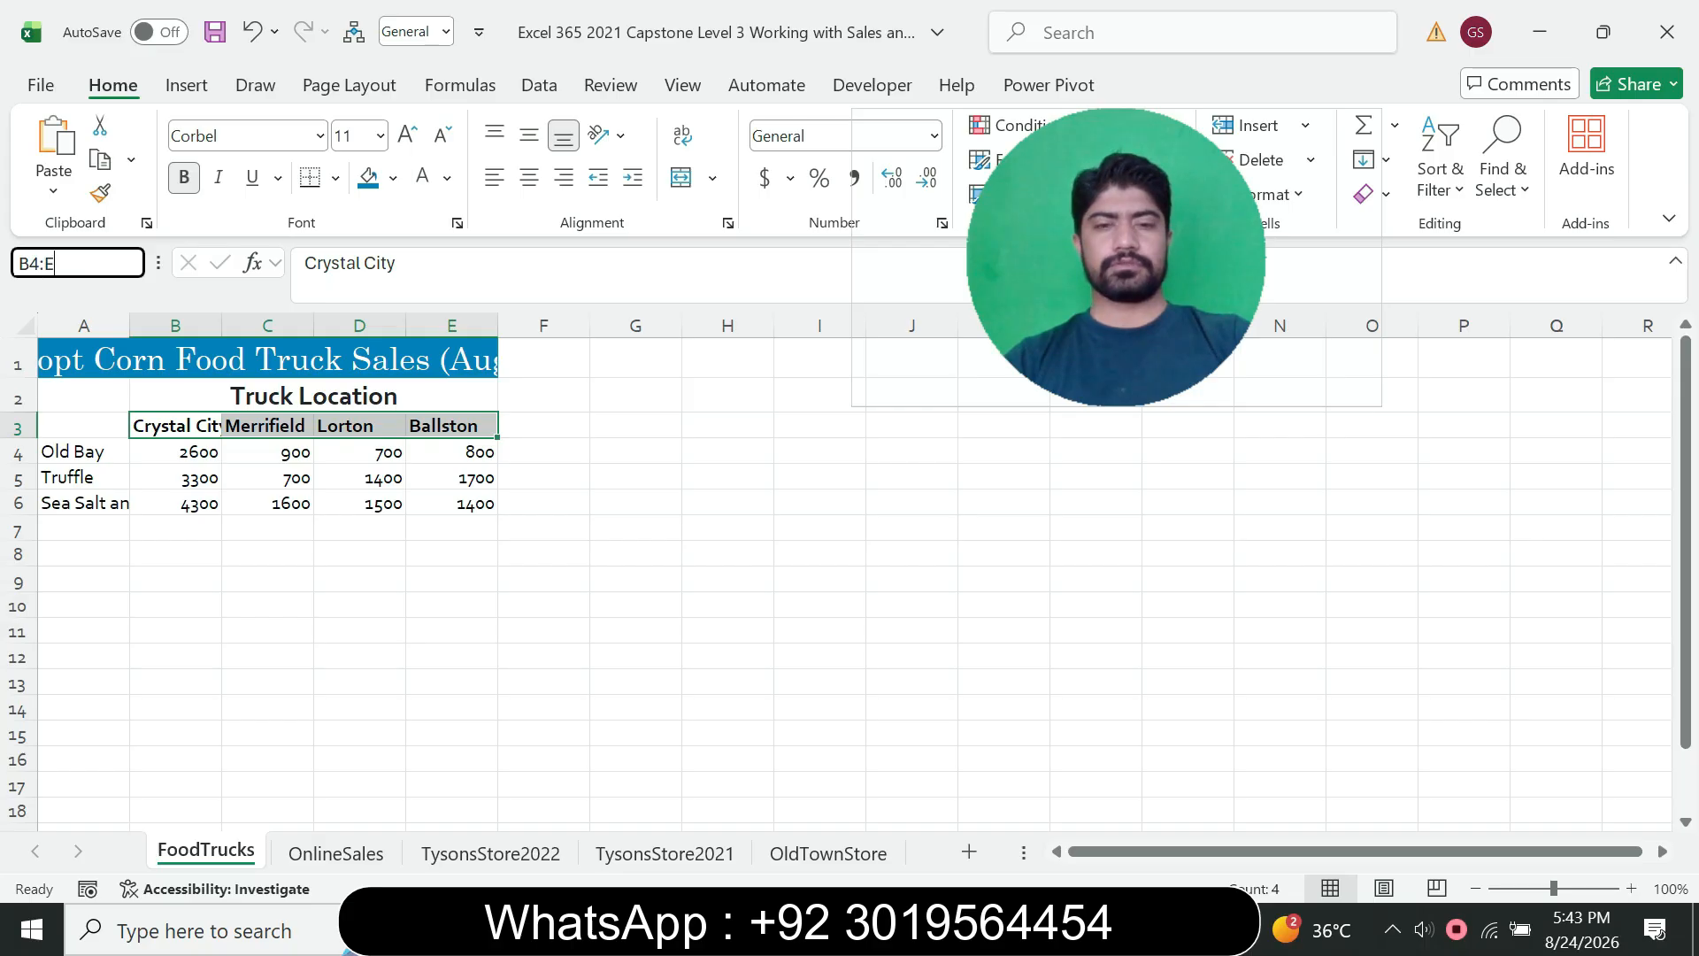
pyautogui.write('6')
pyautogui.press('Return')
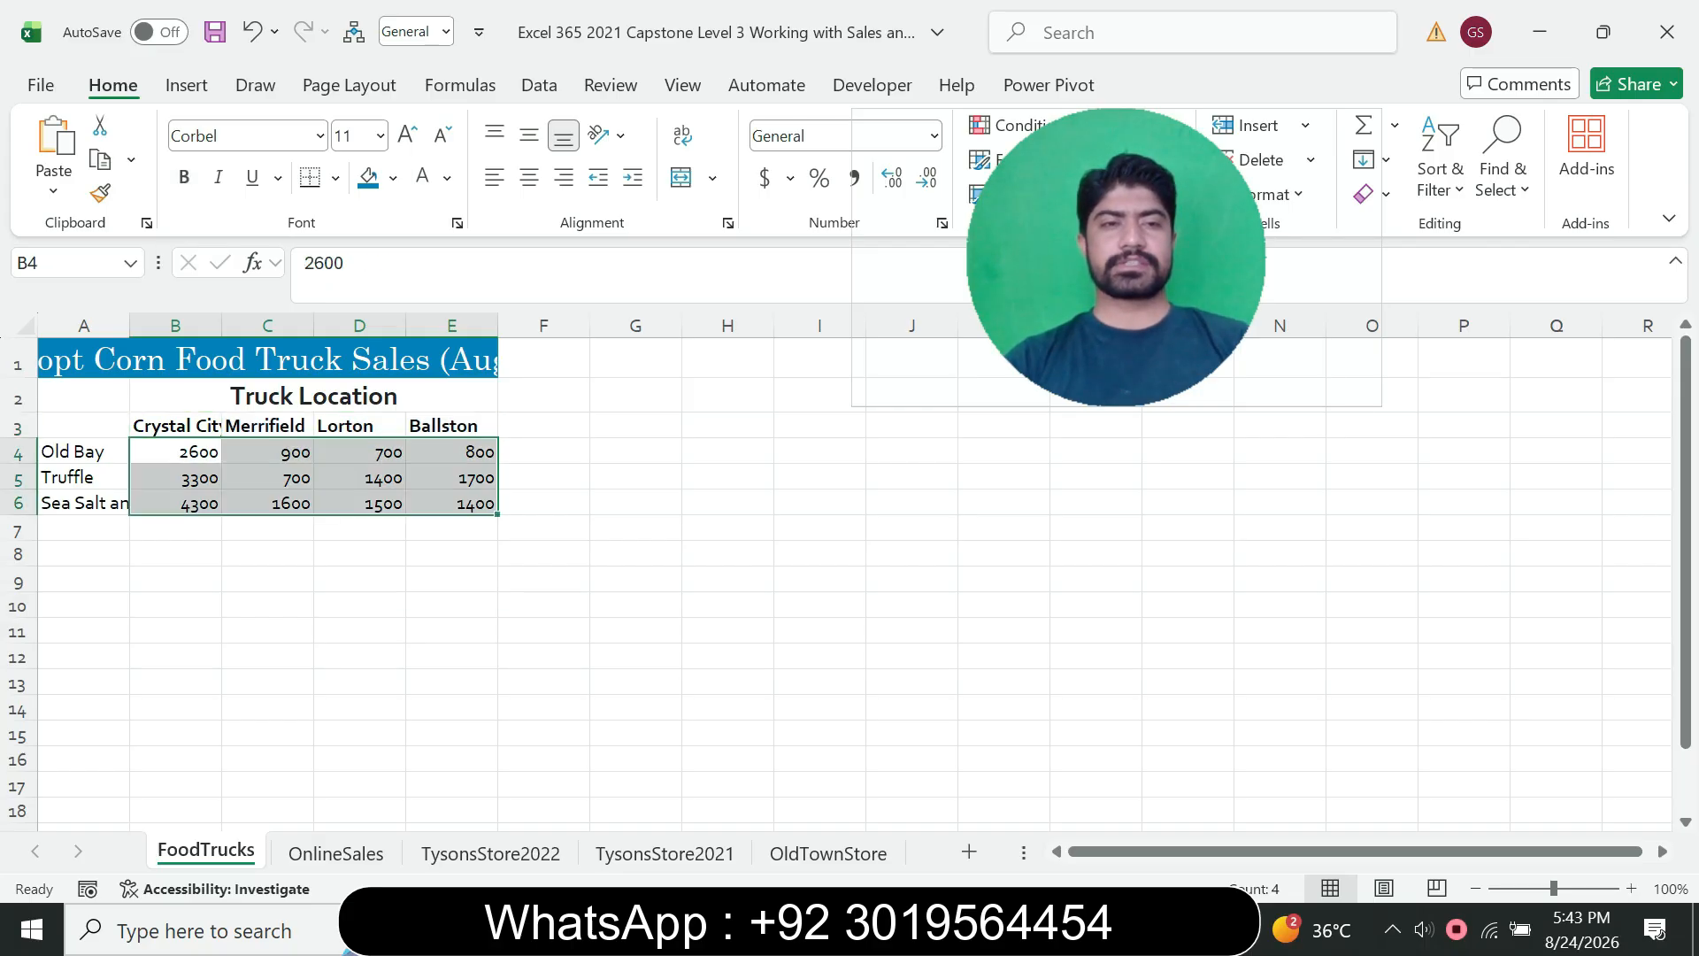
pyautogui.hotkey('alt', 'Tab')
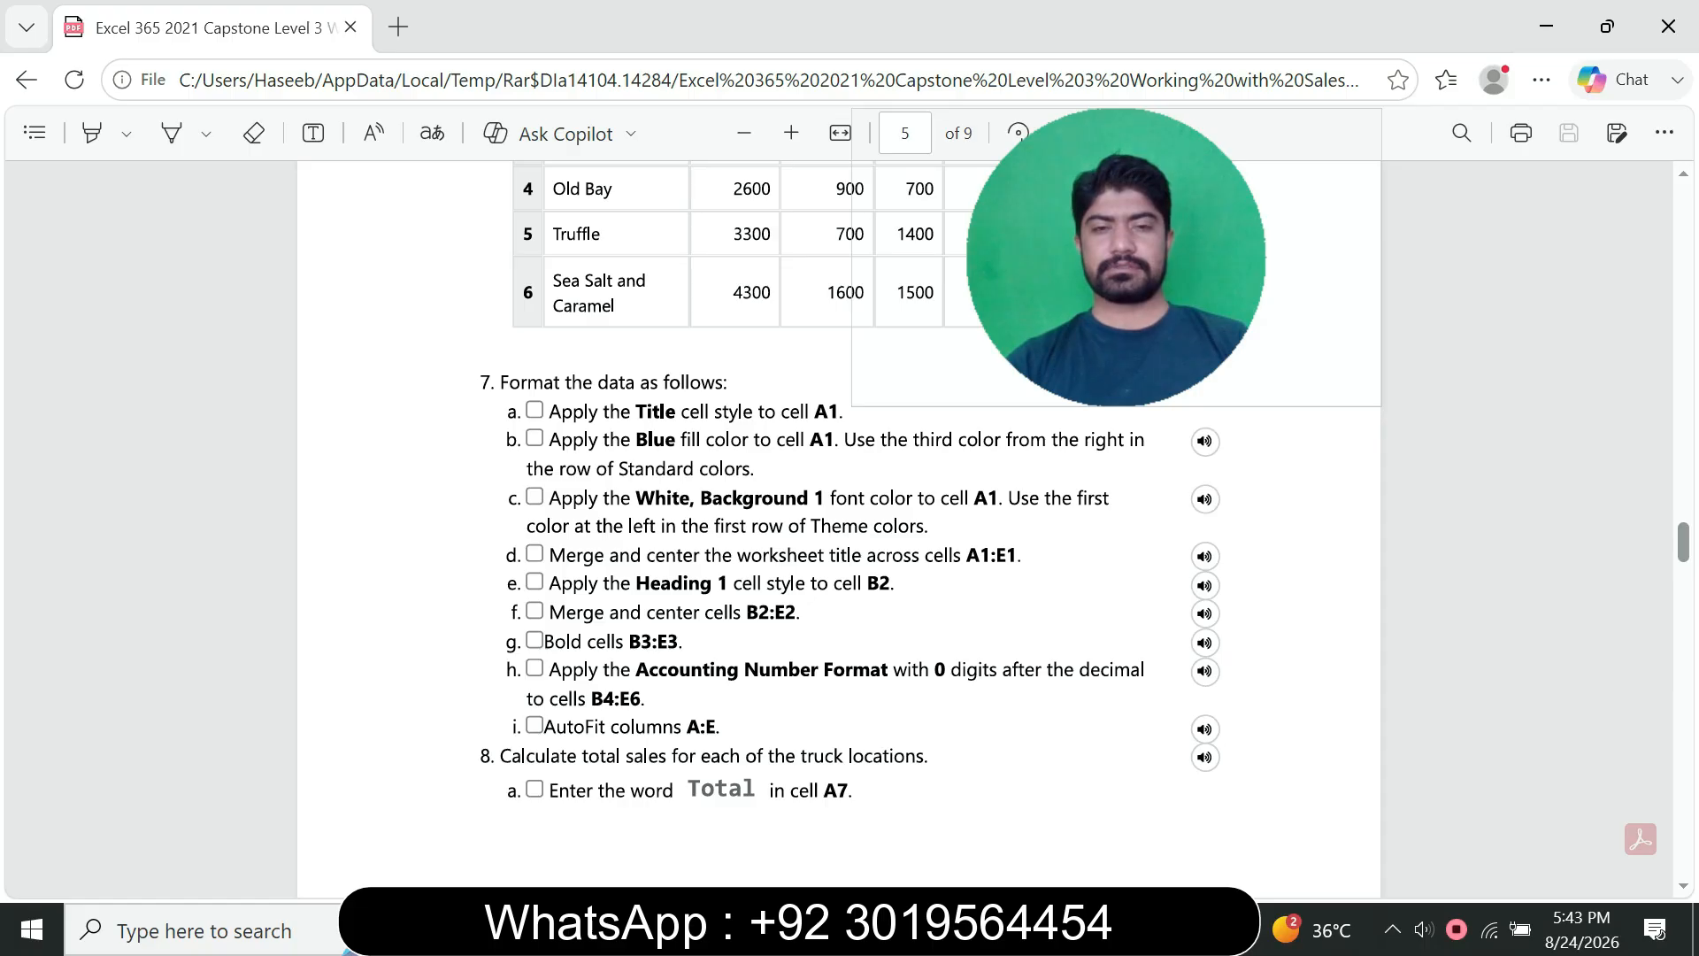
pyautogui.hotkey('alt', 'Tab')
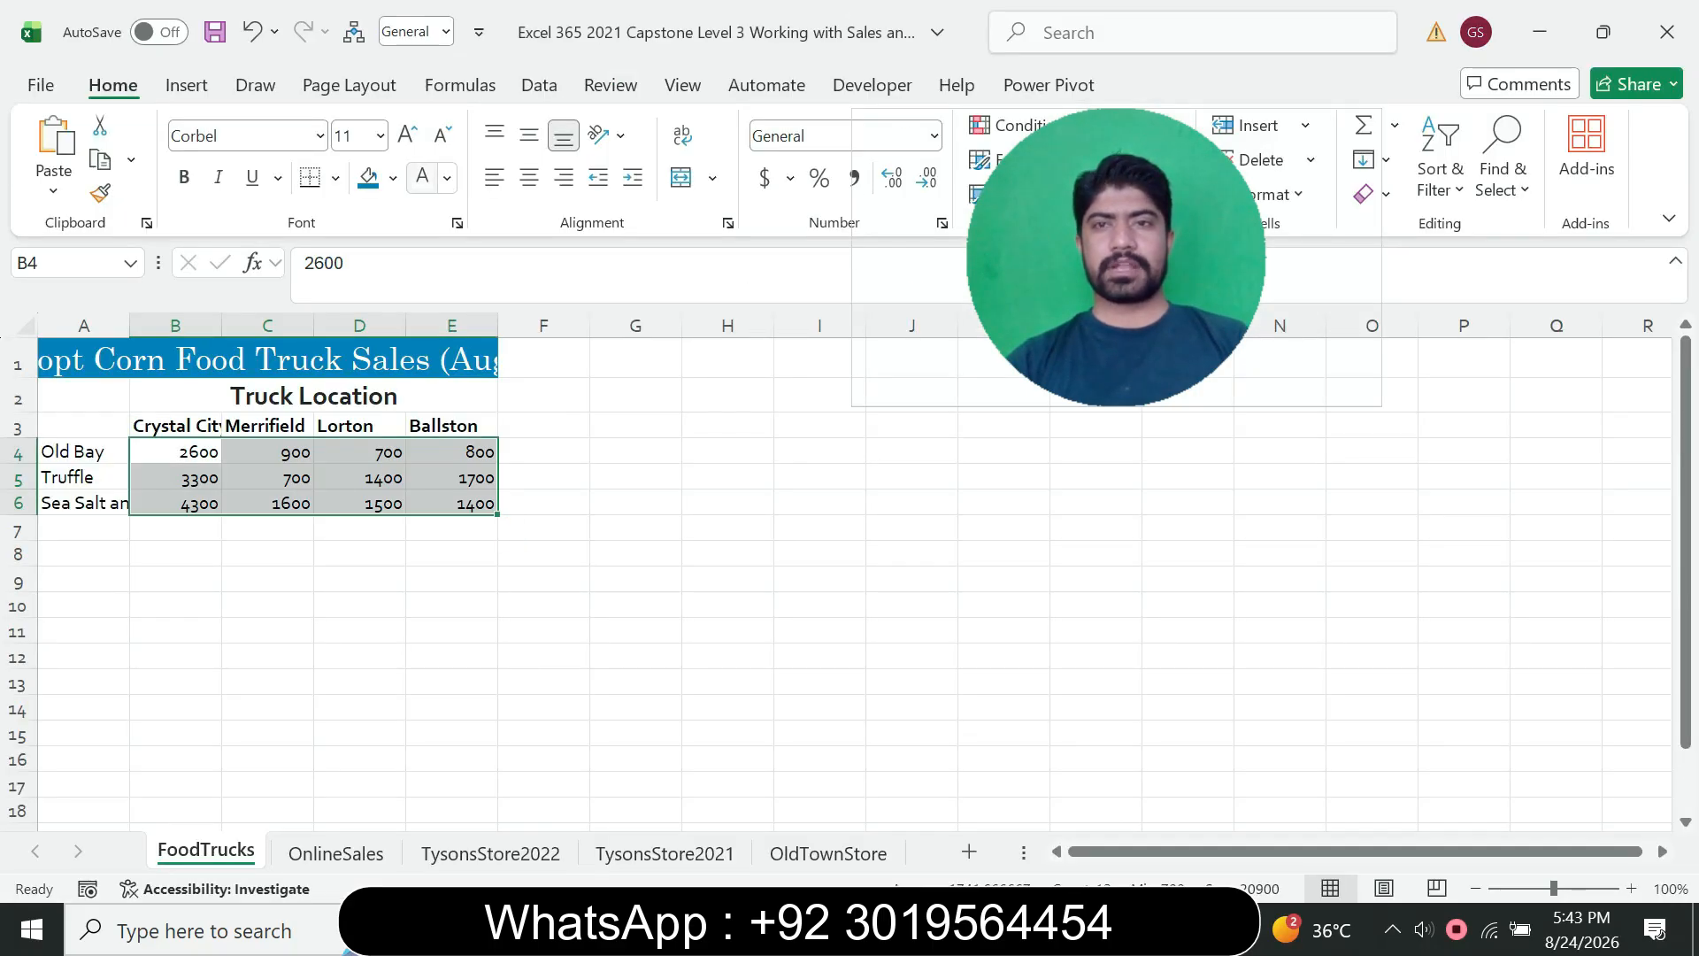
pyautogui.click(789, 178)
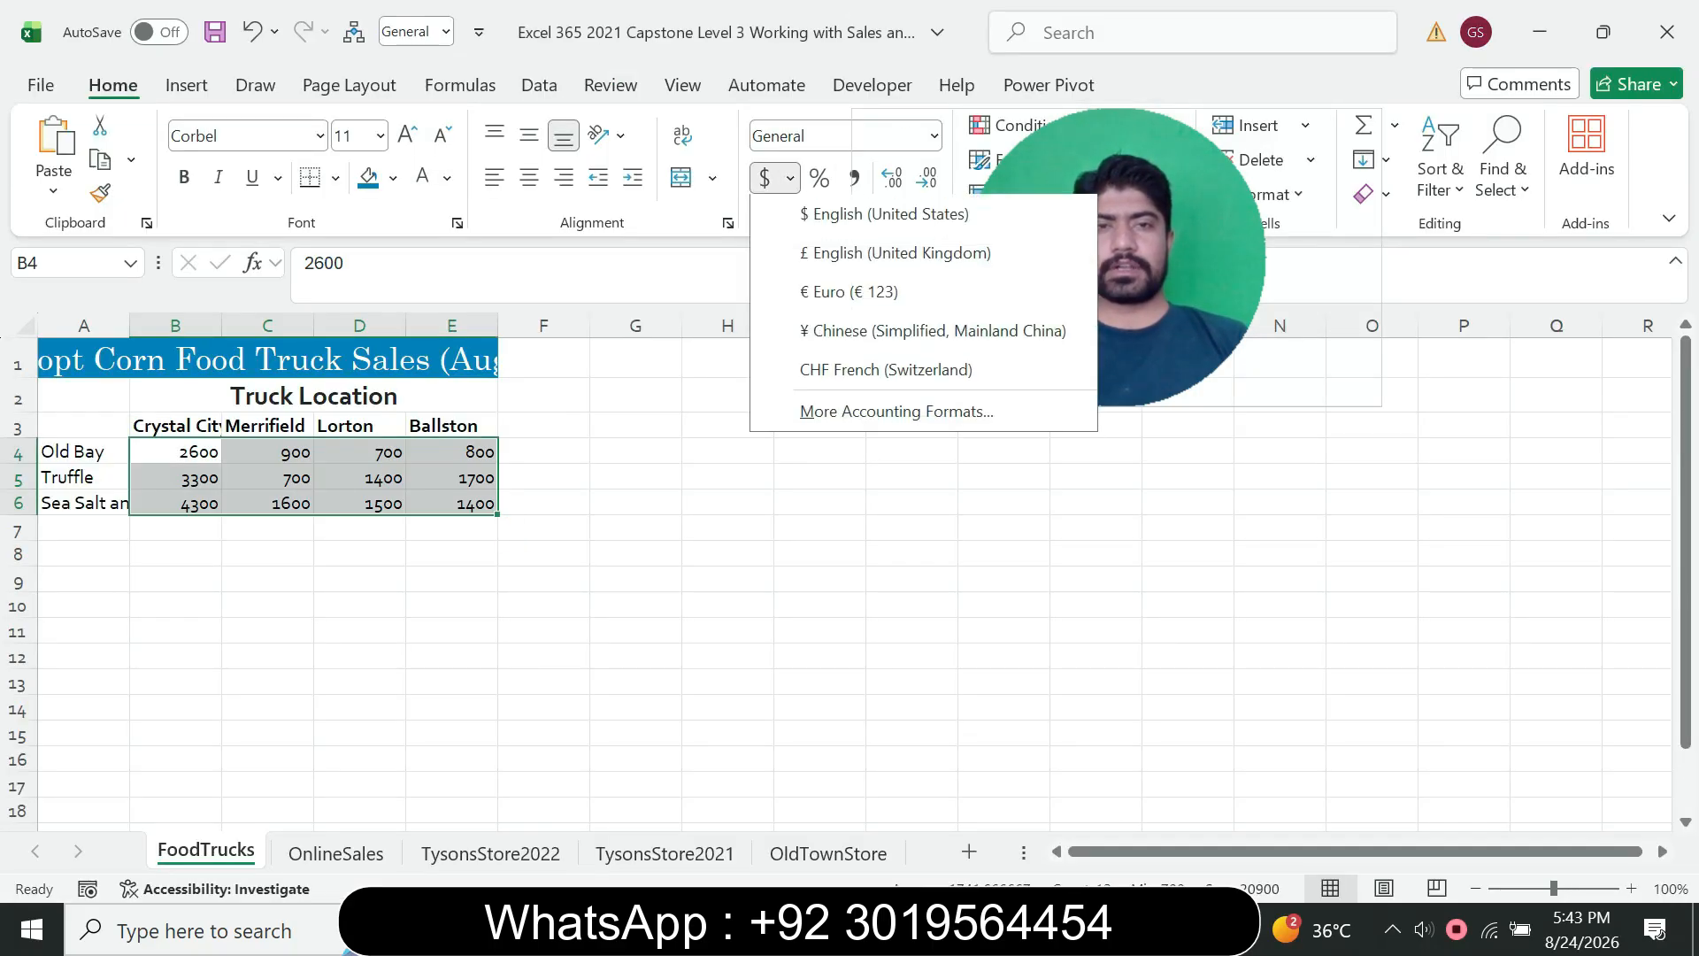
pyautogui.click(885, 215)
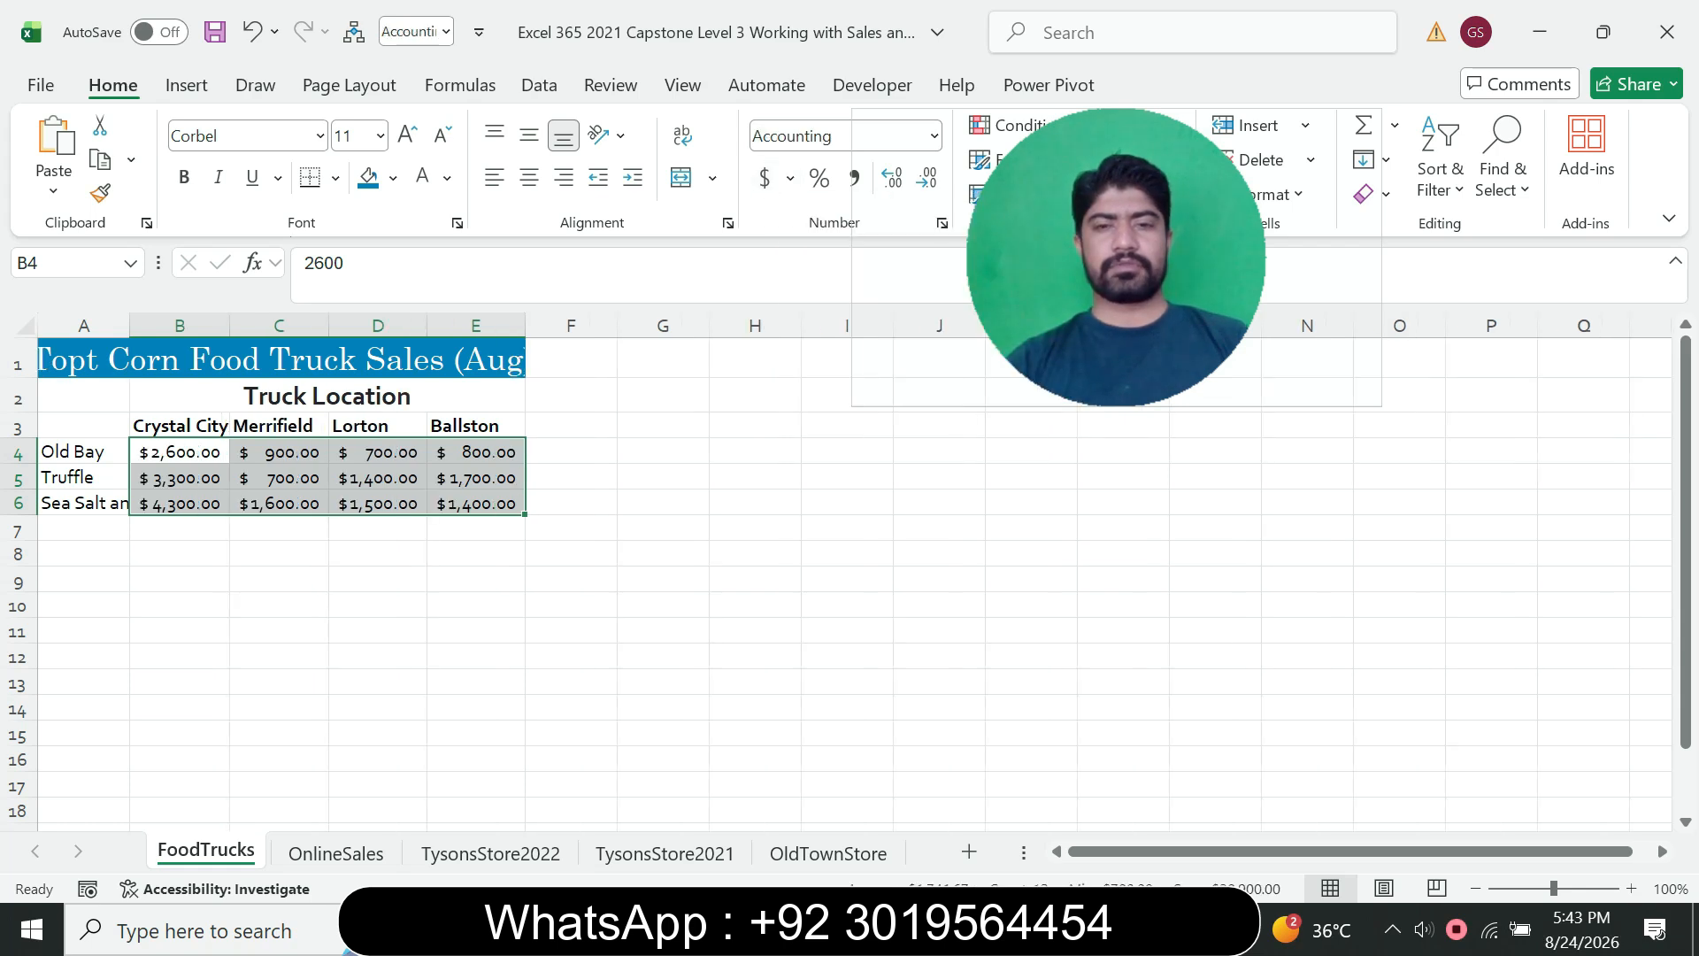
# - Recheck step 7h in the PDF and set the accounting format of cells B4:E6 to 0 decimal places
pyautogui.hotkey('alt', 'Tab')
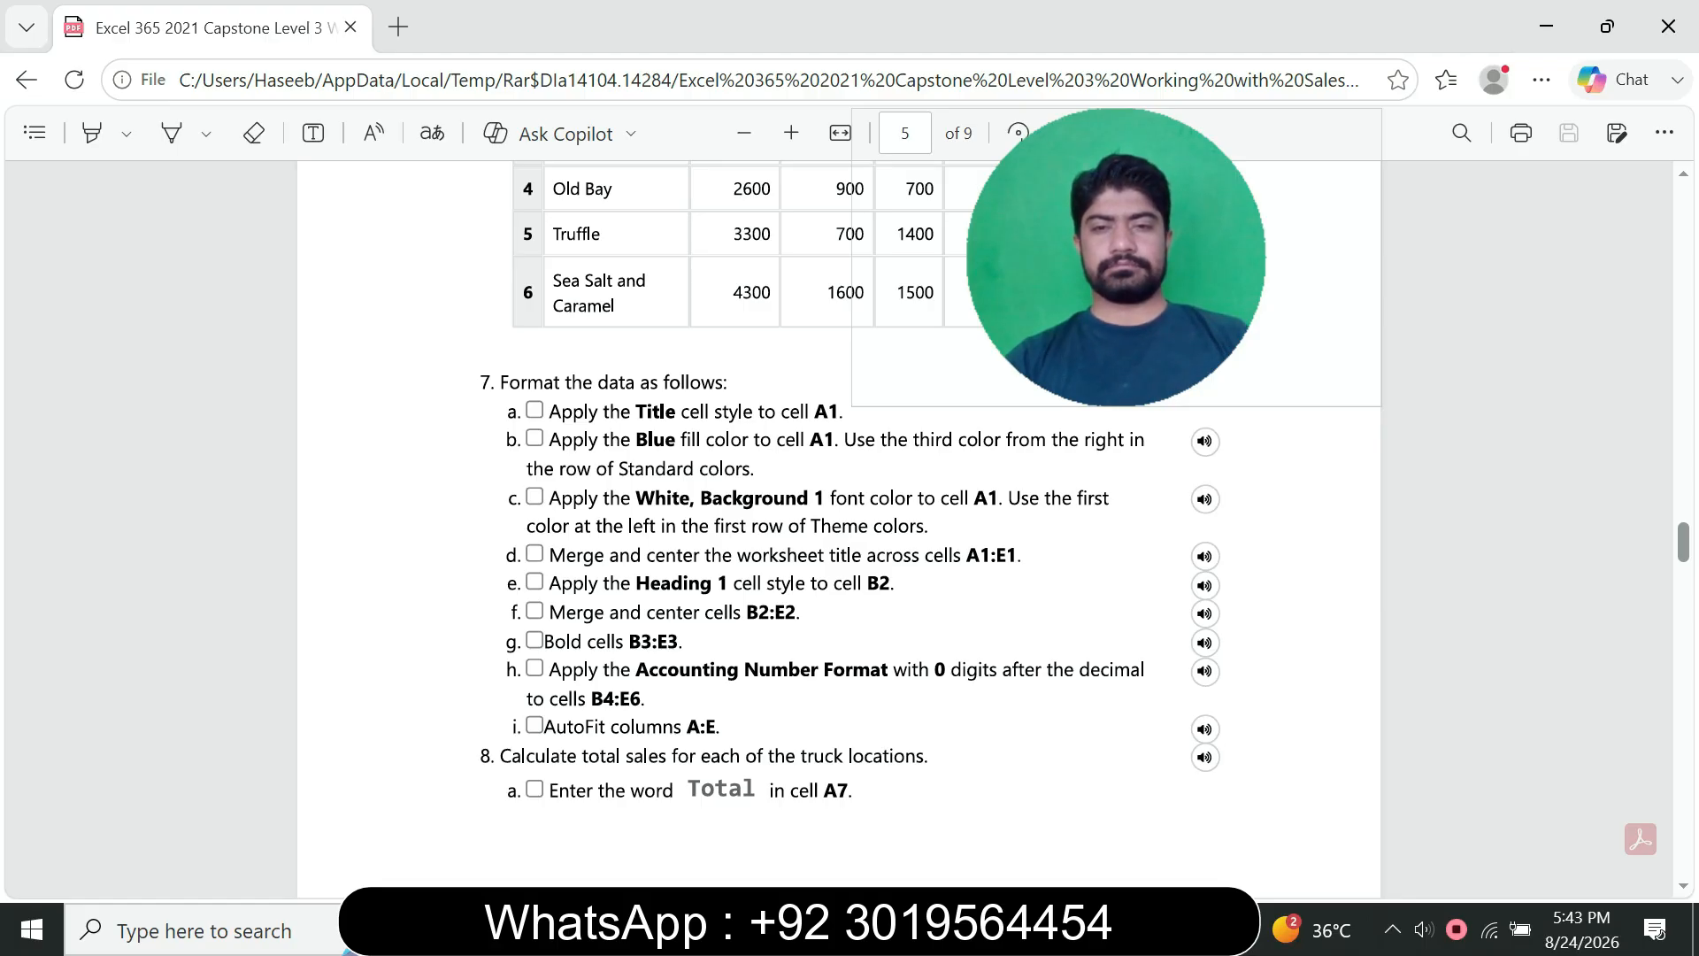
pyautogui.click(1077, 929)
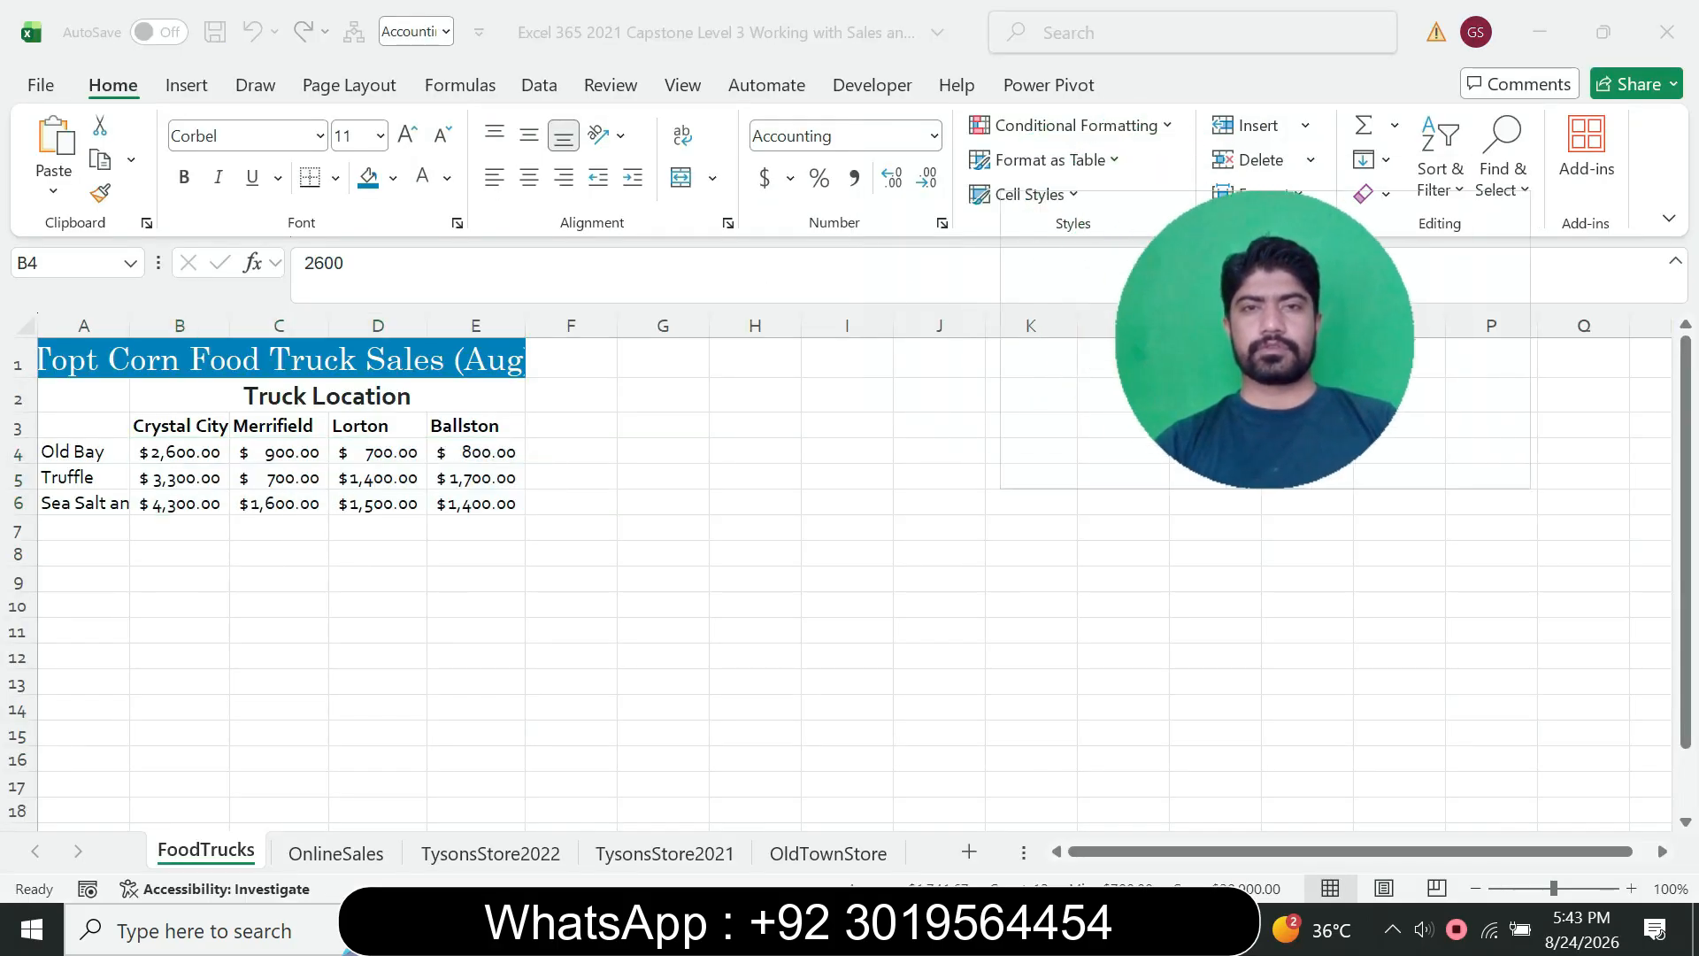
pyautogui.click(943, 223)
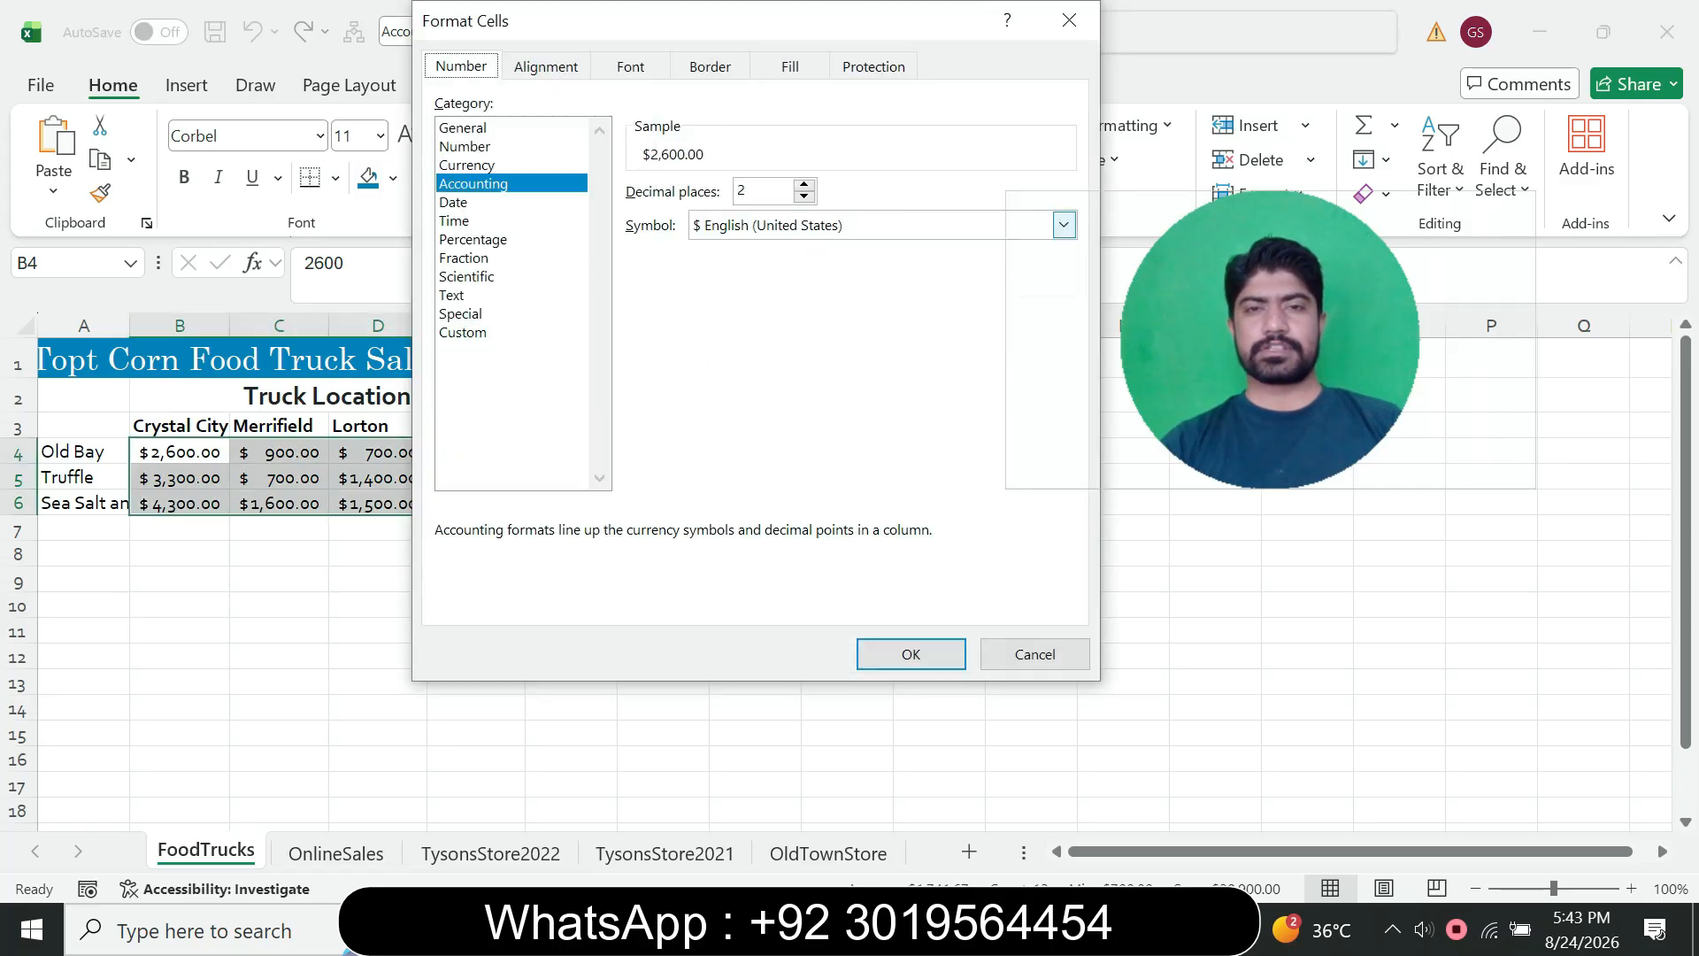
pyautogui.click(803, 196)
pyautogui.click(804, 197)
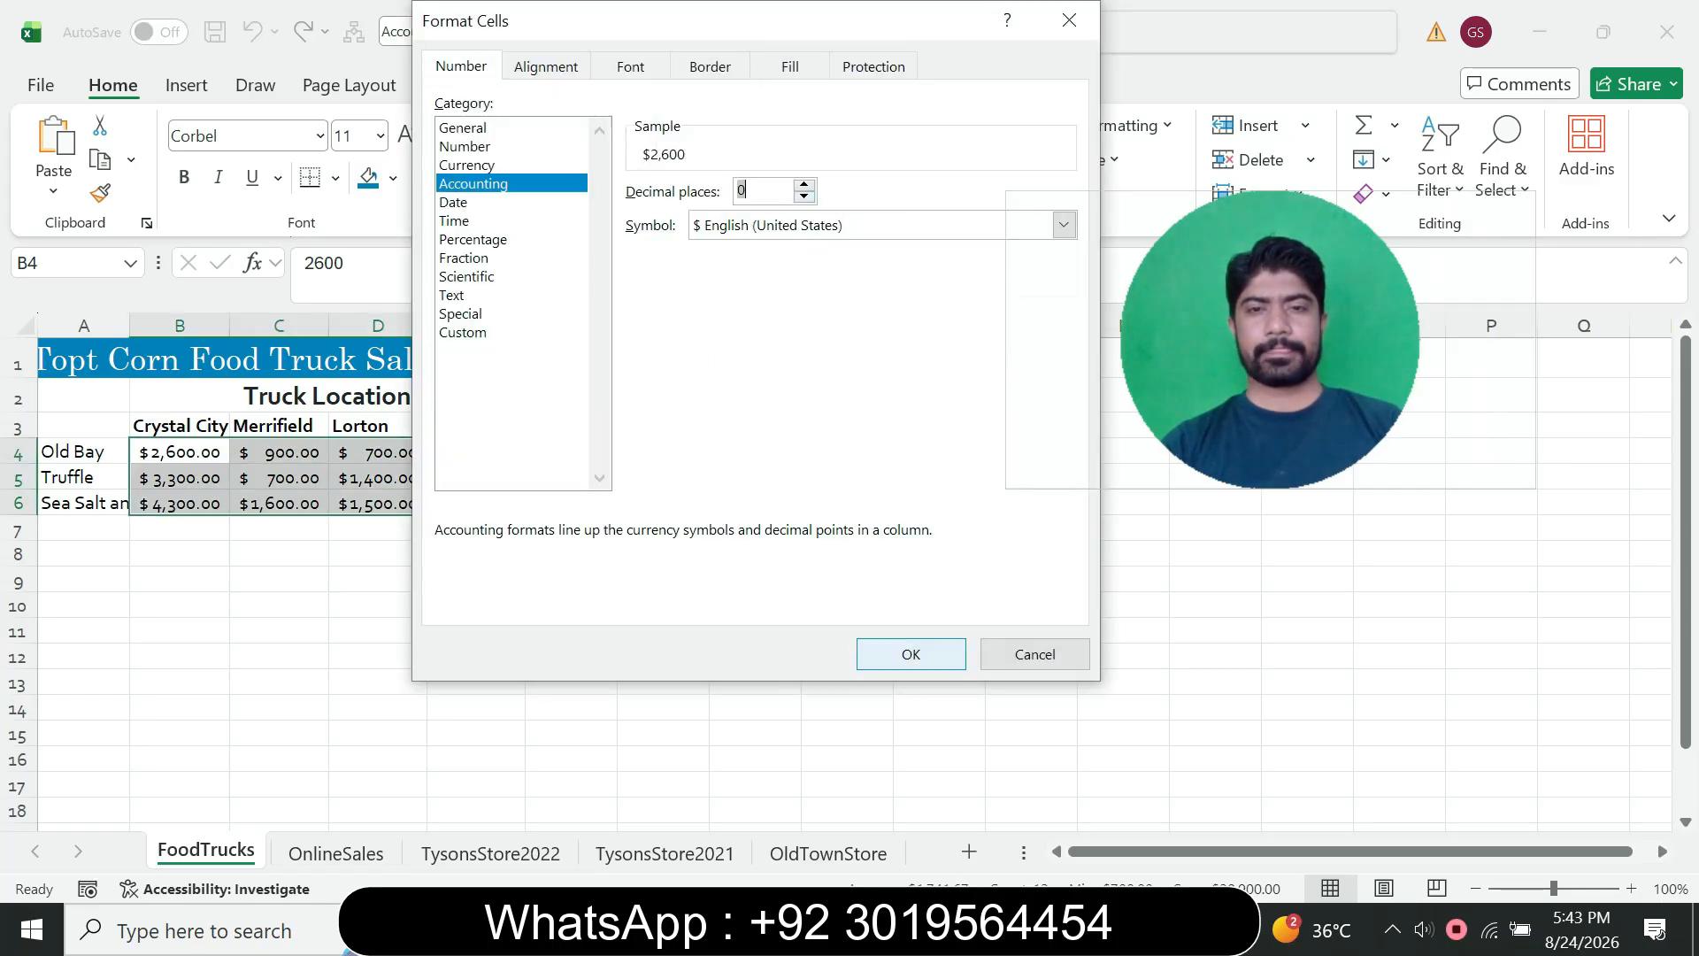
pyautogui.click(910, 654)
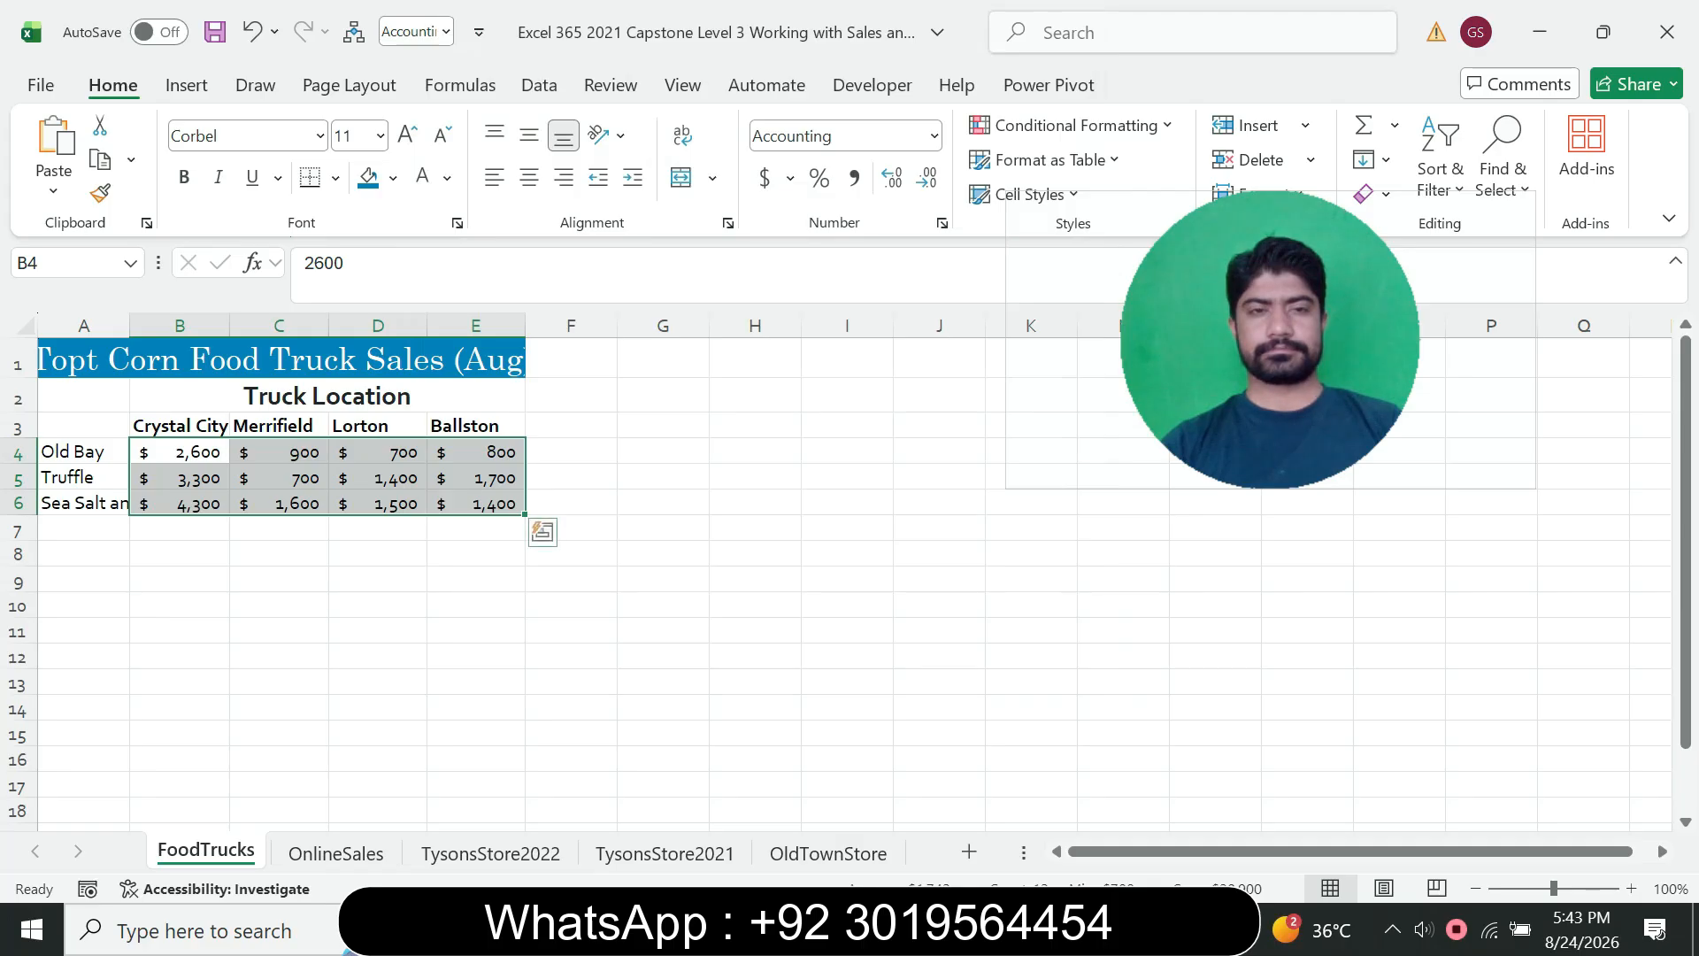
pyautogui.click(662, 529)
# - Read the remaining step 7 formatting and the upcoming totals and chart instructions in the PDF, and return to the workbook
pyautogui.hotkey('alt', 'Tab')
pyautogui.moveTo(1270, 345); pyautogui.dragTo(1071, 301)
pyautogui.hotkey('alt', 'Tab')
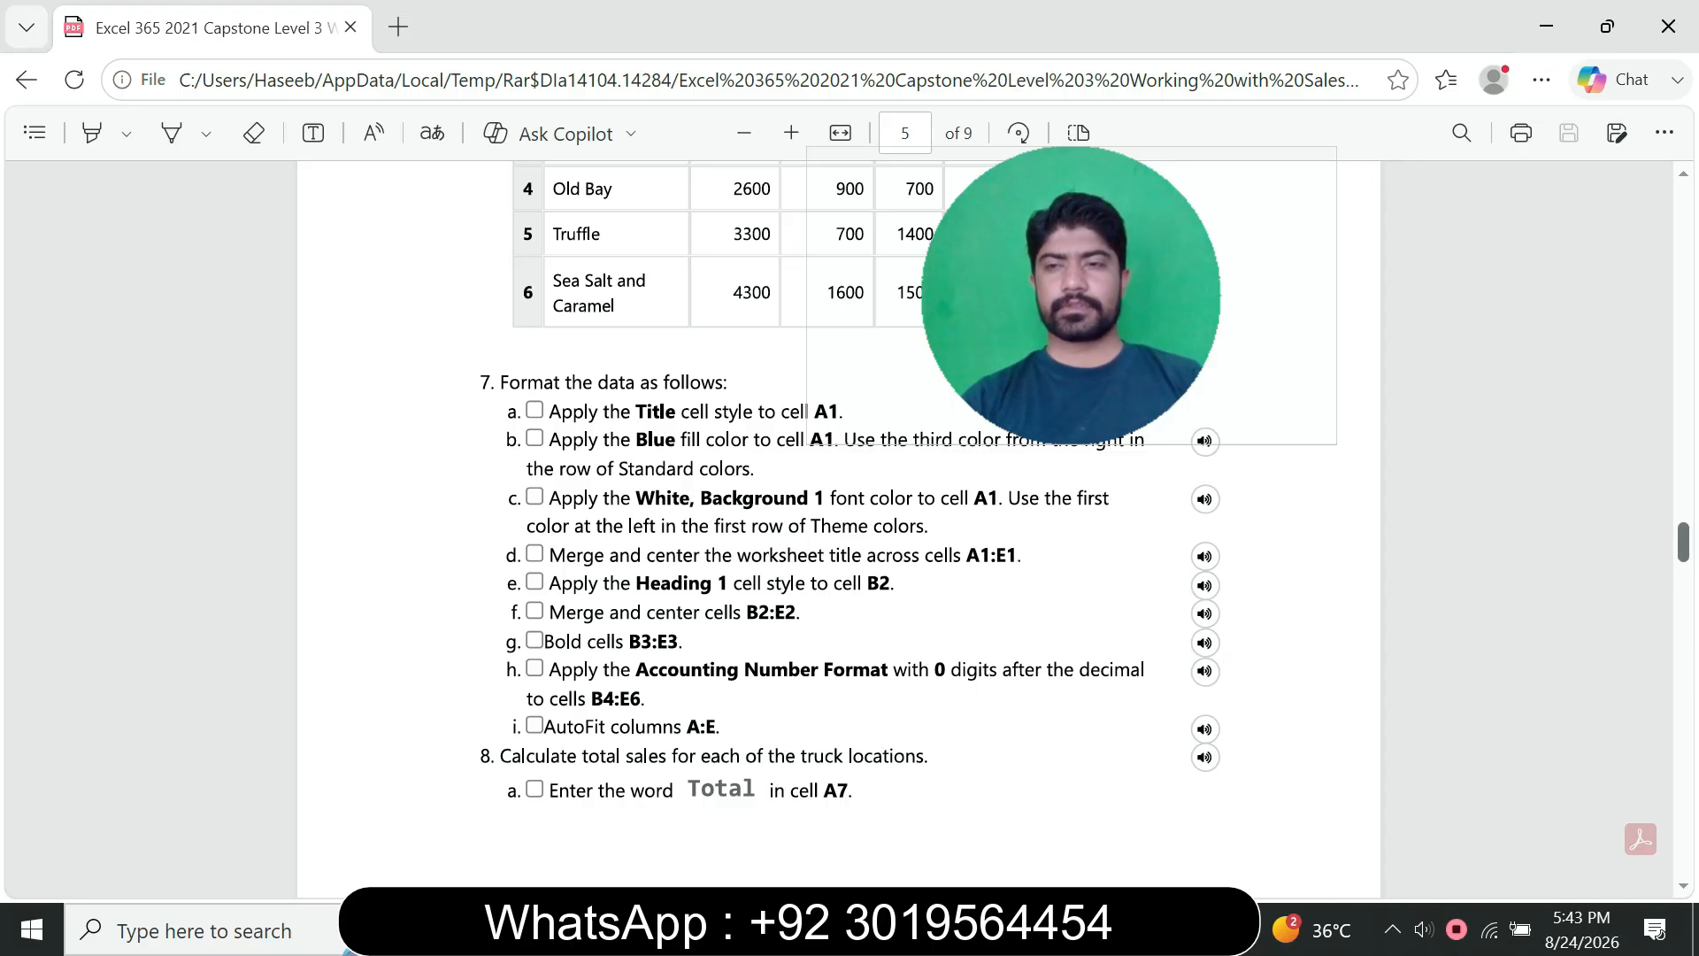
pyautogui.scroll(-2, 839, 528)
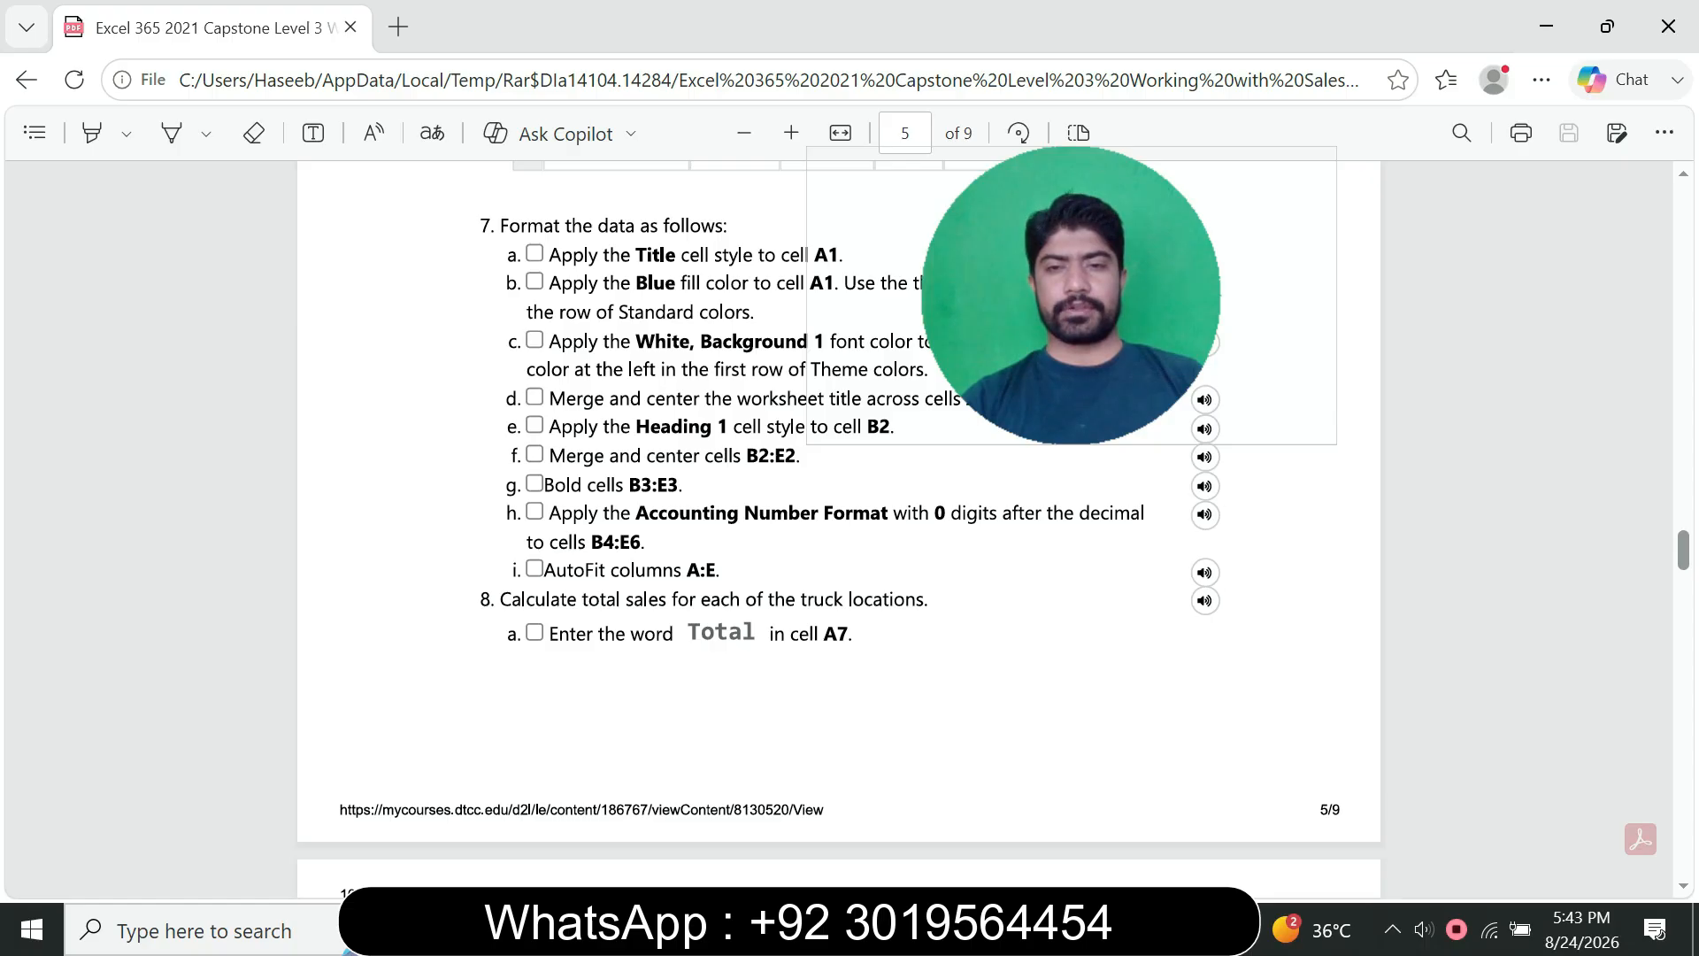
pyautogui.scroll(-6, 839, 528)
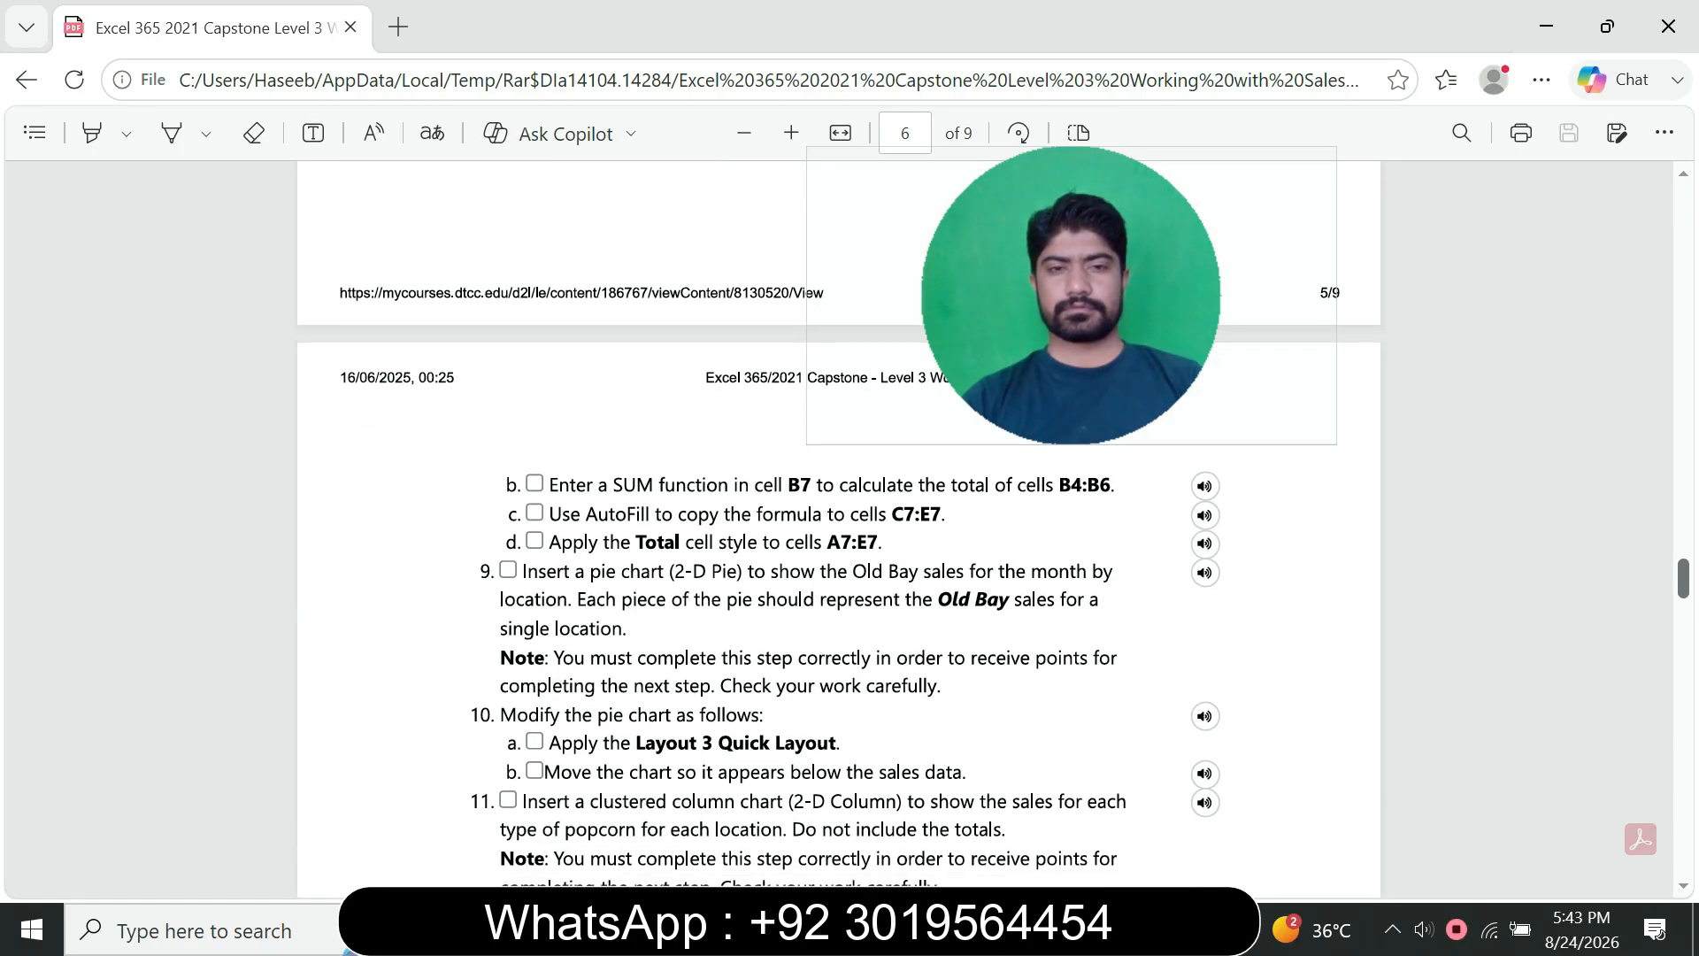
pyautogui.scroll(-1, 839, 529)
pyautogui.scroll(4, 839, 528)
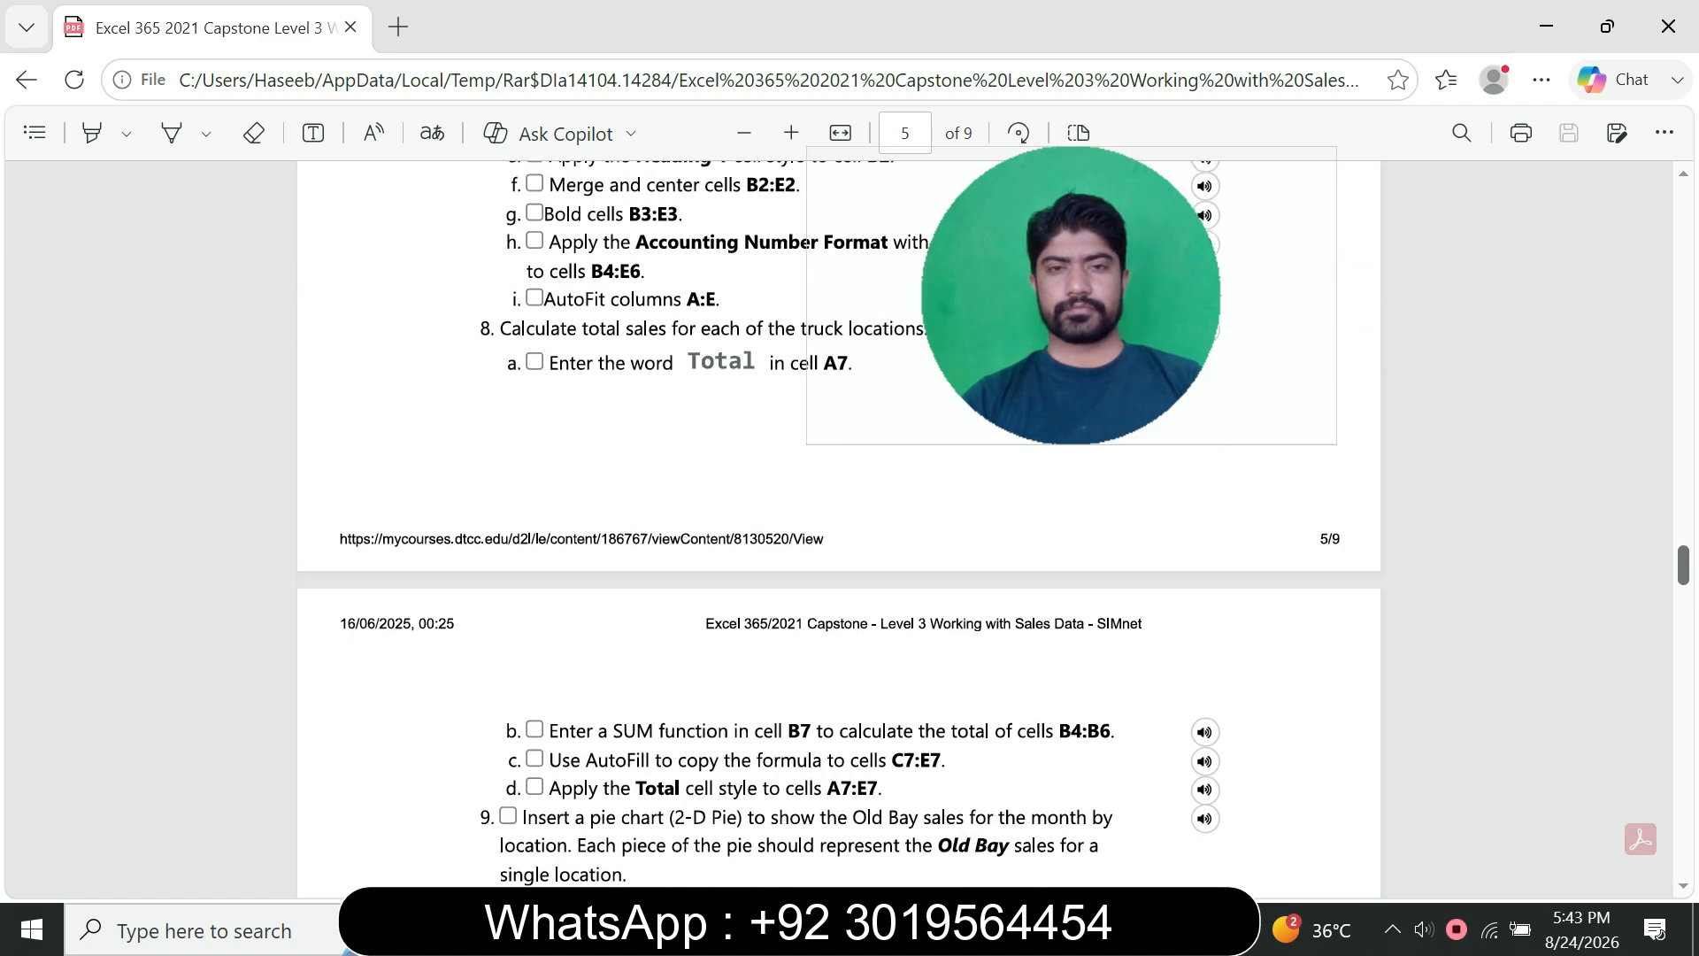
pyautogui.scroll(1, 839, 528)
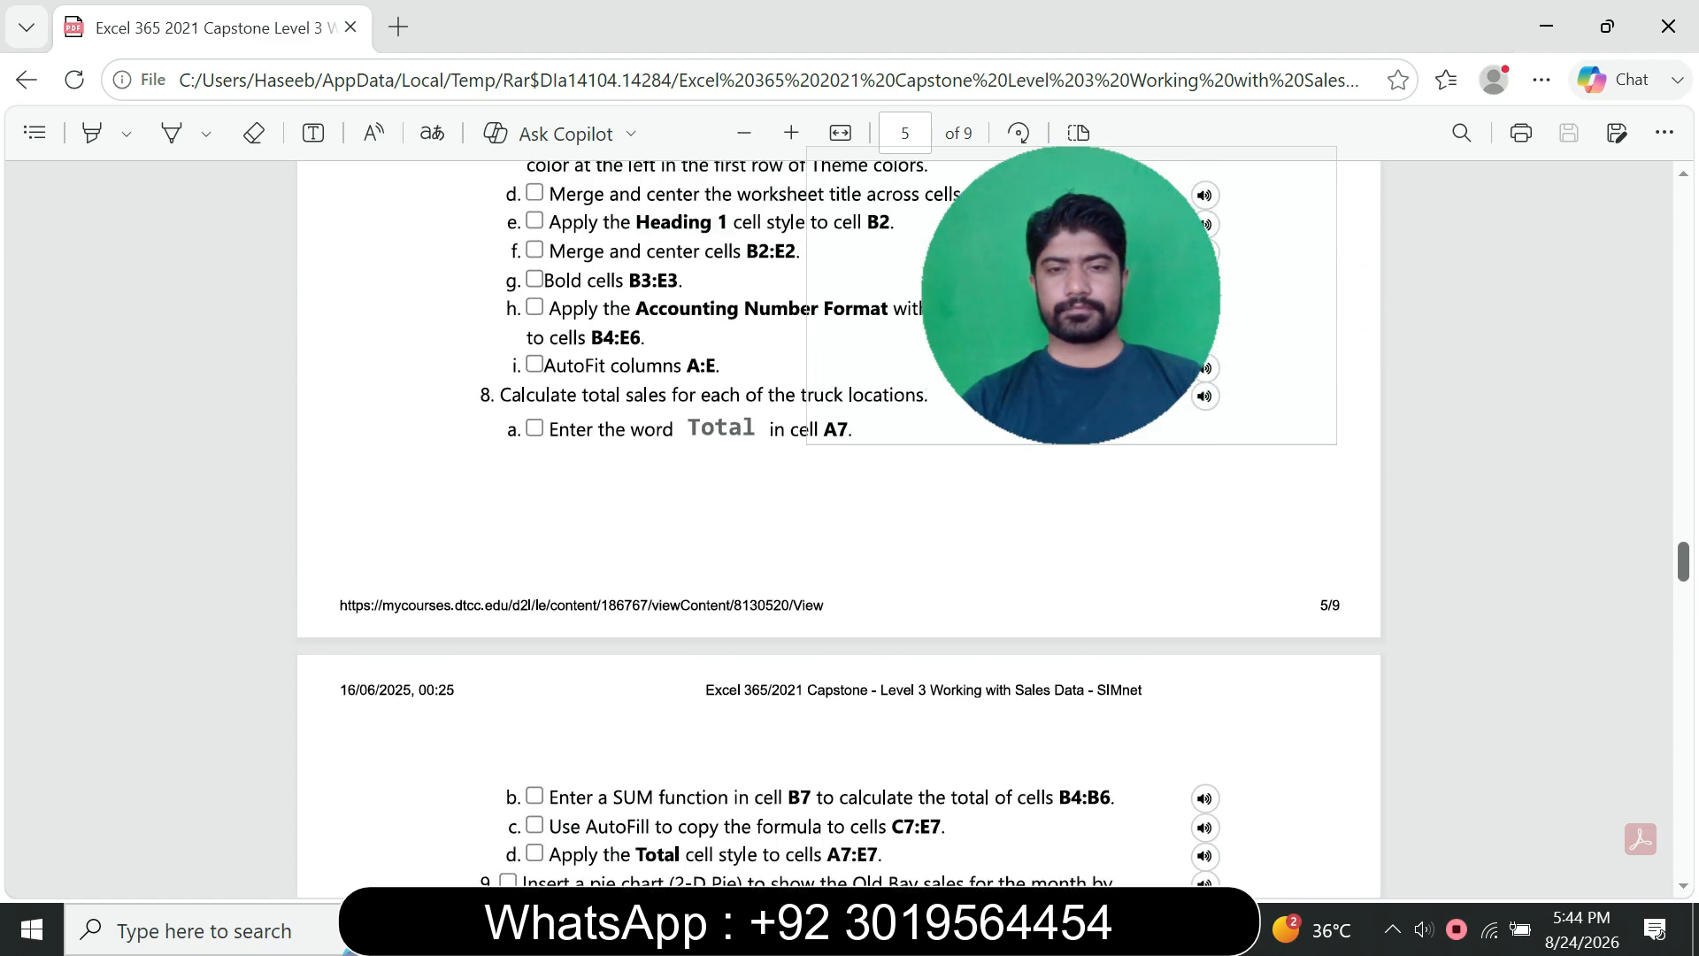
pyautogui.scroll(-1, 839, 528)
pyautogui.scroll(5, 839, 529)
pyautogui.scroll(-3, 839, 529)
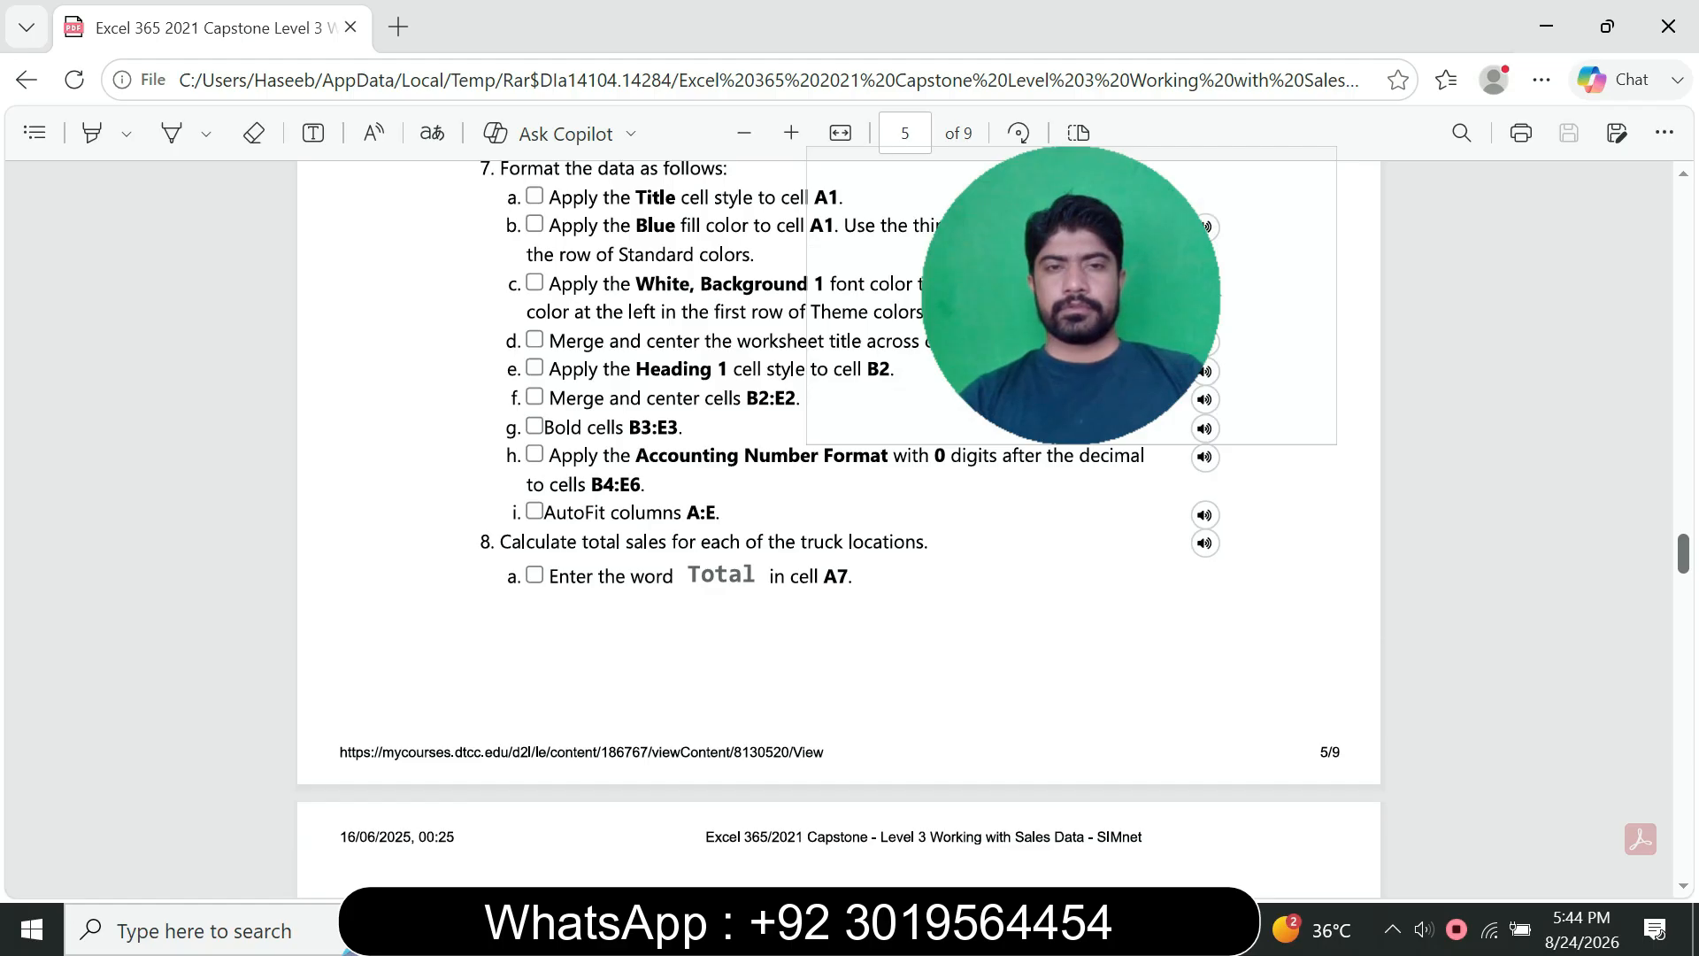
pyautogui.scroll(3, 839, 528)
pyautogui.scroll(-2, 839, 528)
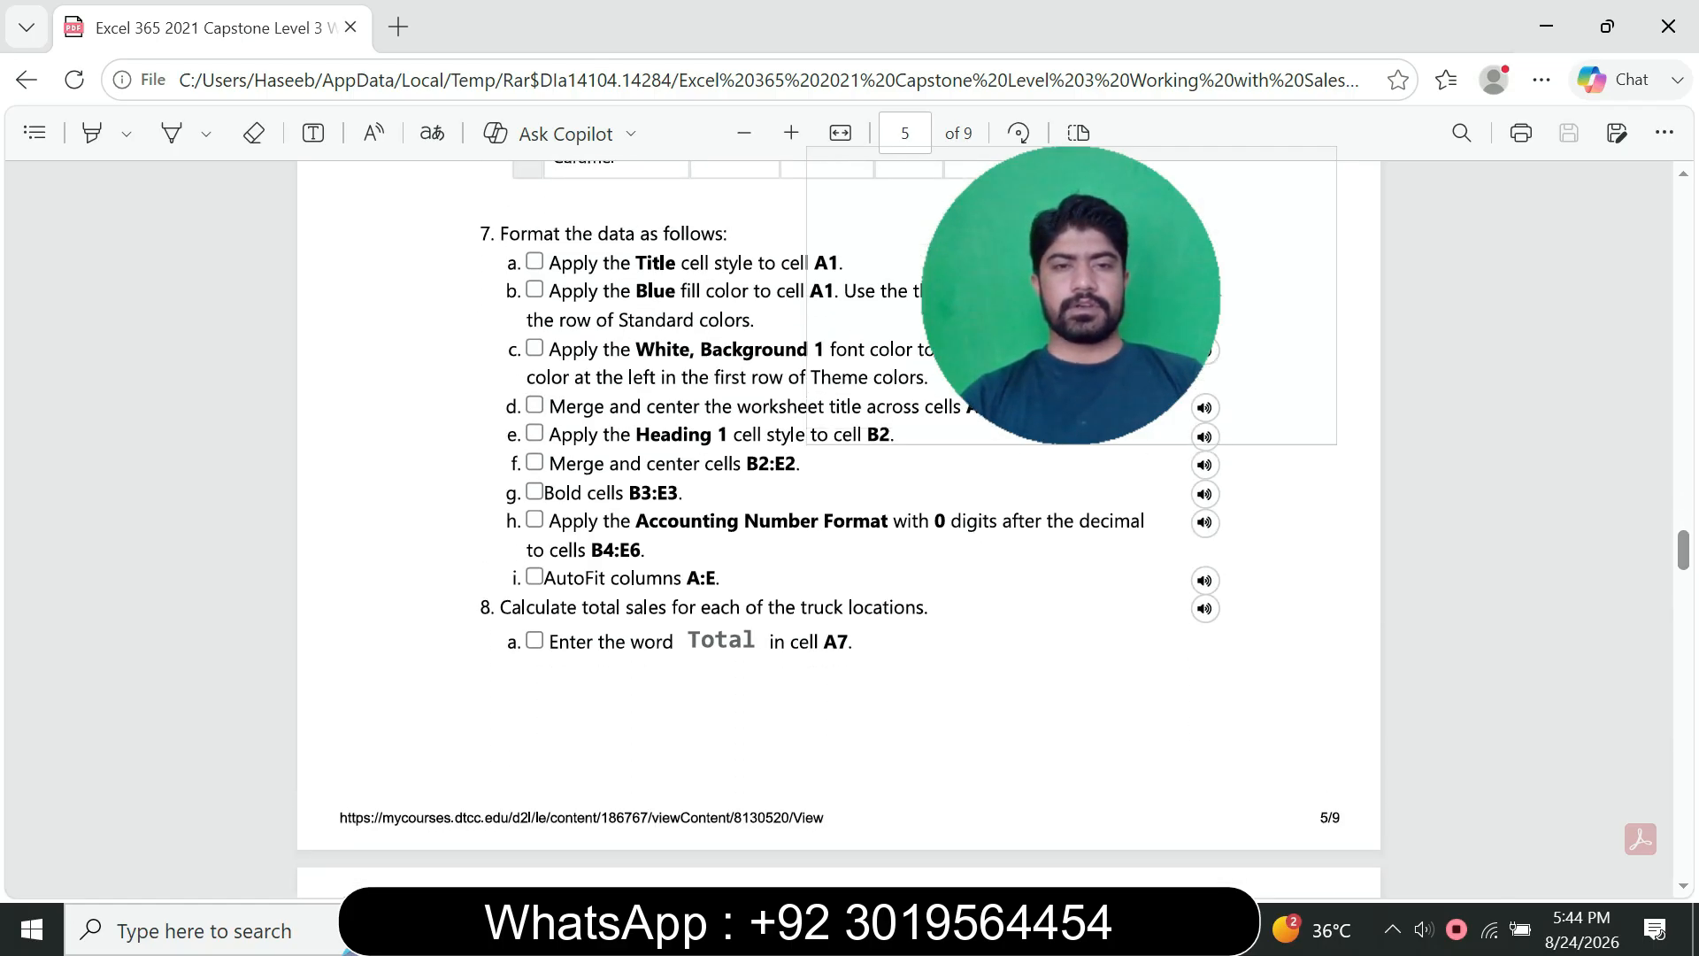
pyautogui.hotkey('alt', 'Tab')
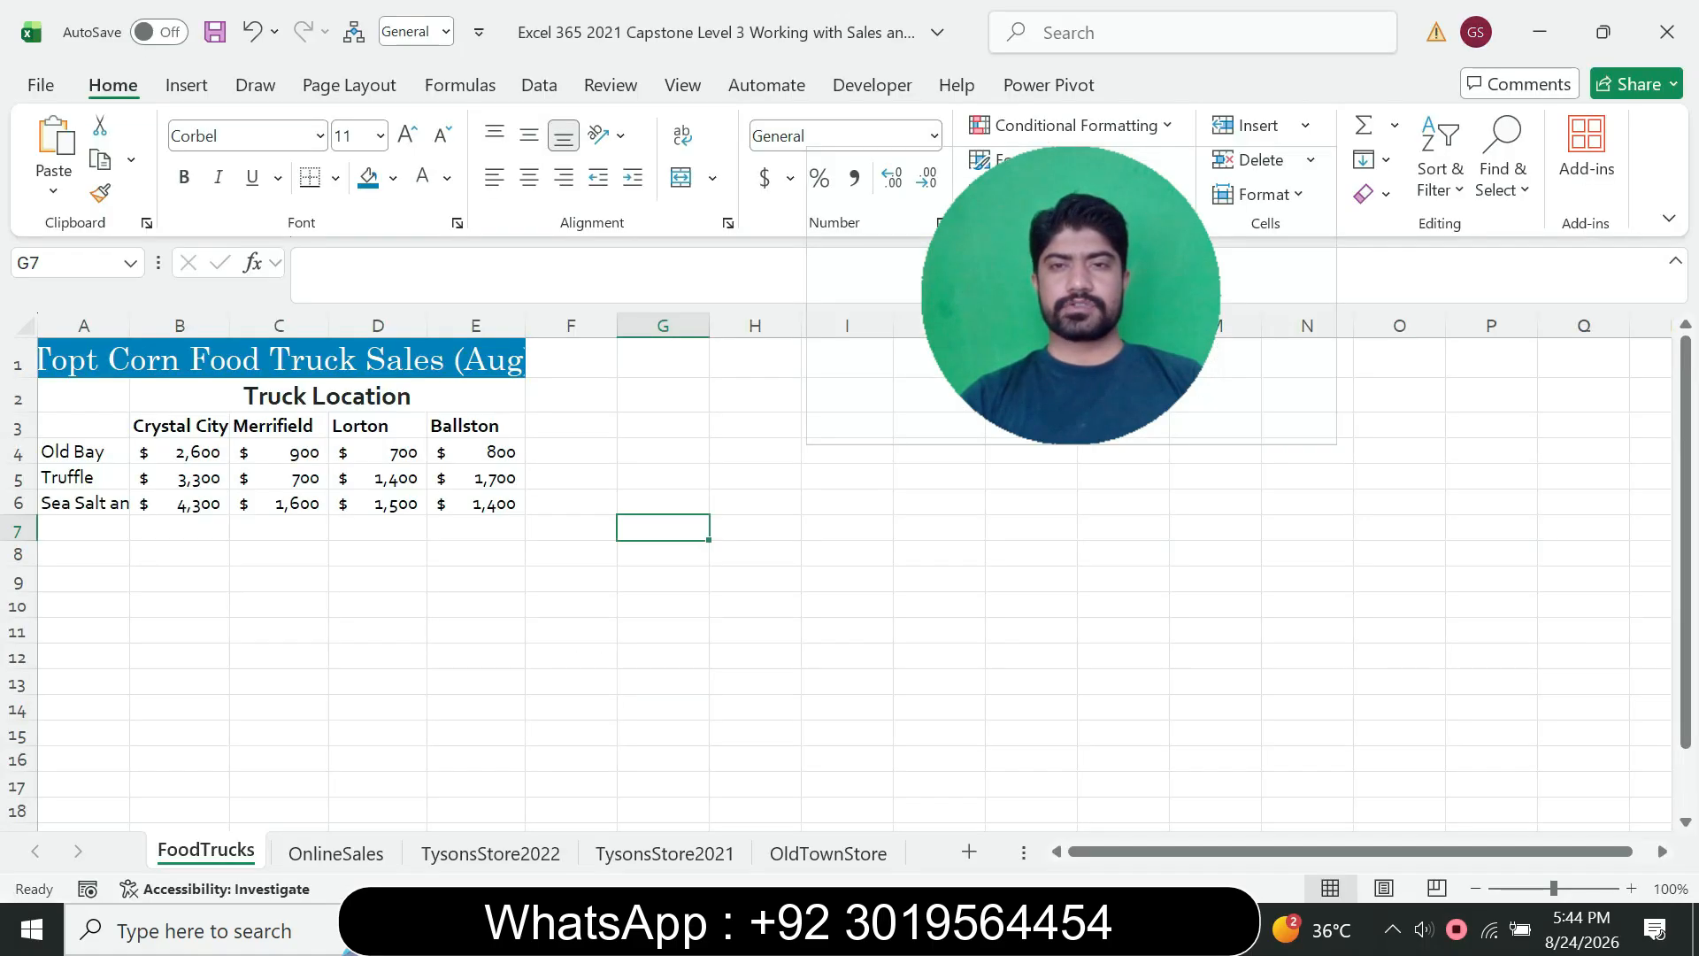
# - AutoFit the widths of columns A through E on the FoodTrucks worksheet
pyautogui.click(281, 358)
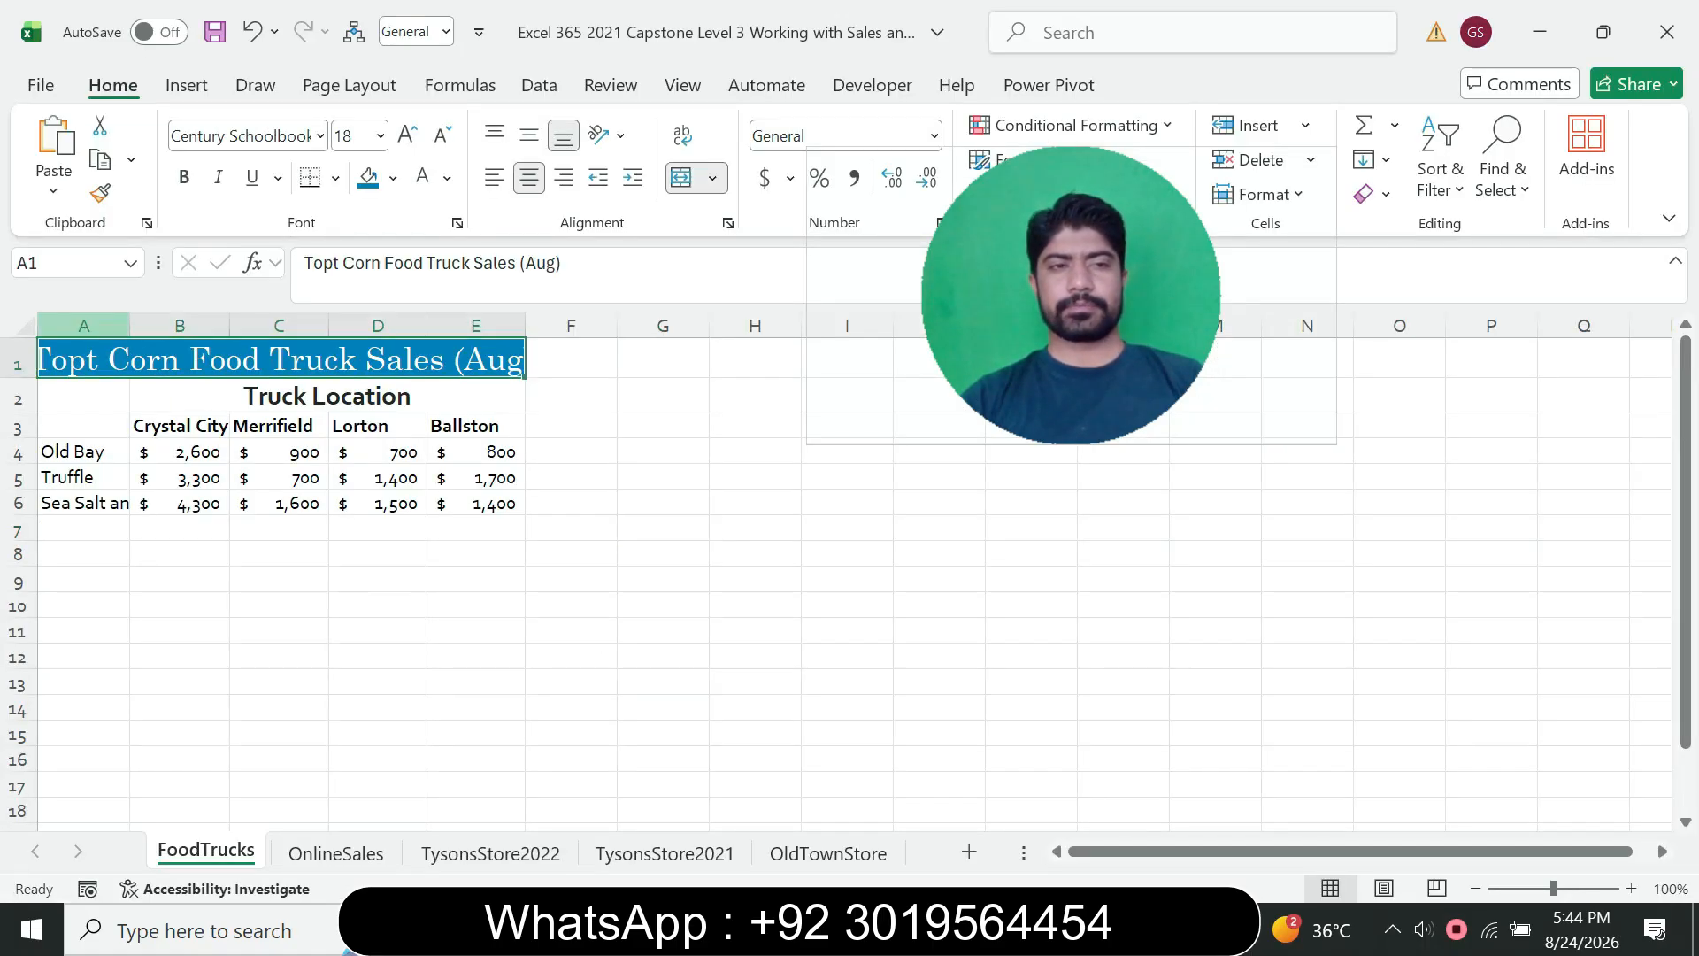
pyautogui.click(85, 326)
pyautogui.keyDown('shift'); pyautogui.click(475, 326); pyautogui.keyUp('shift')
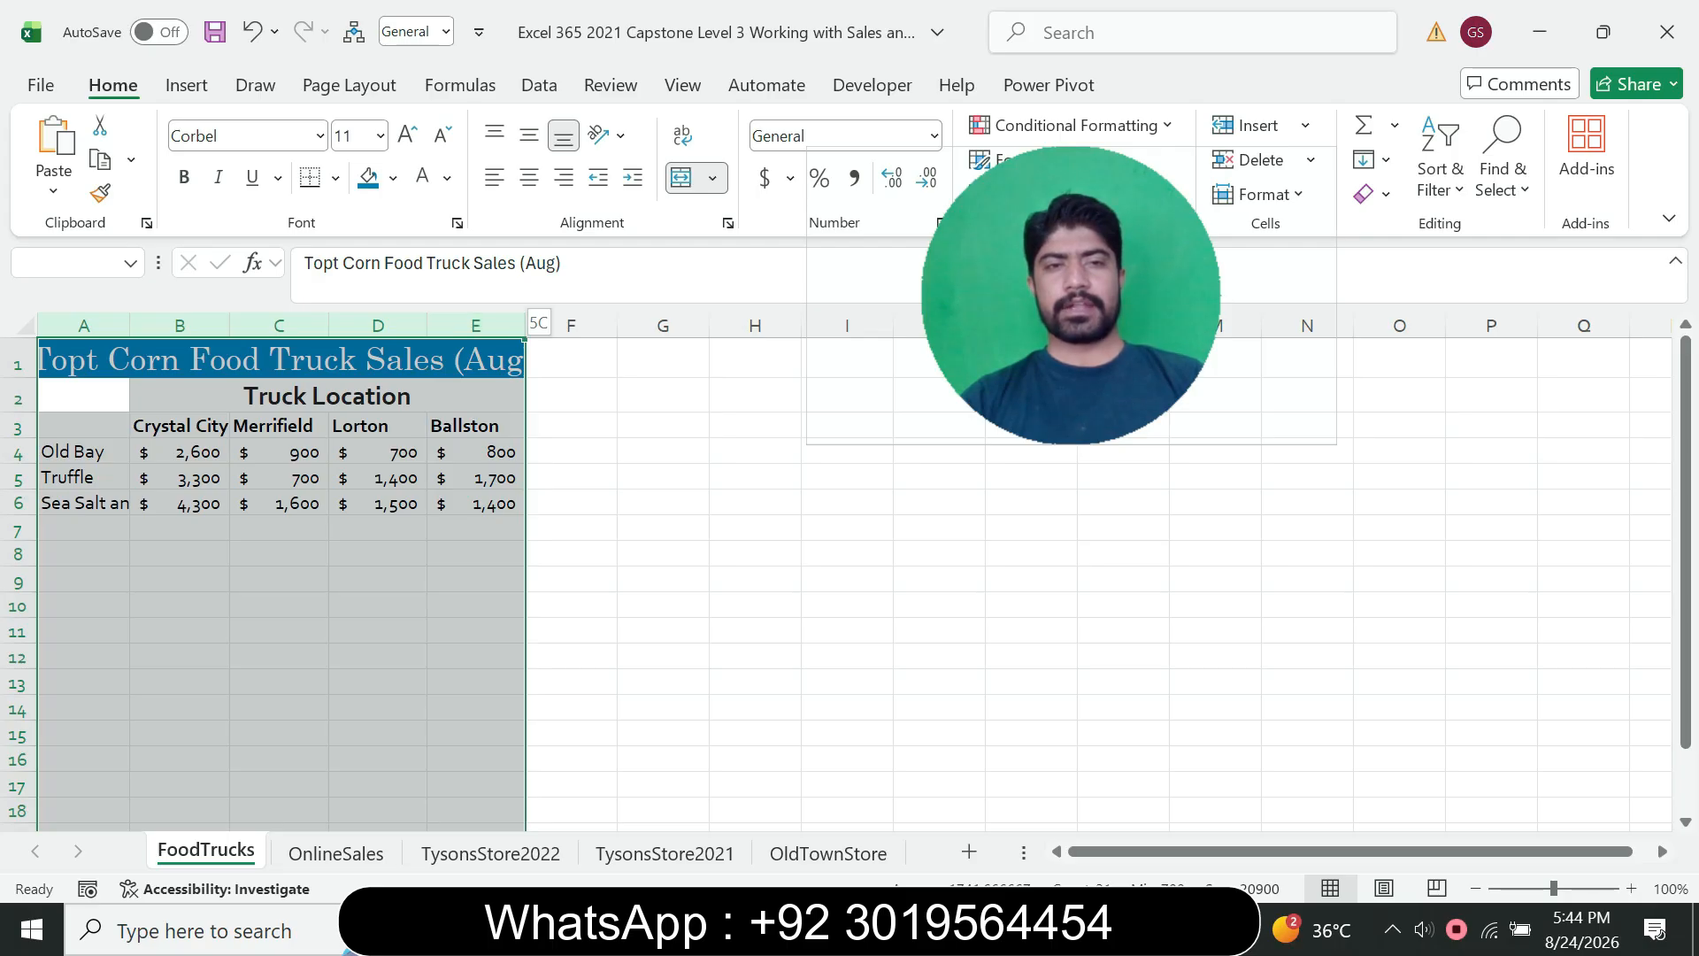
pyautogui.moveTo(525, 326); pyautogui.dragTo(525, 325)
pyautogui.doubleClick(525, 326)
pyautogui.click(447, 478)
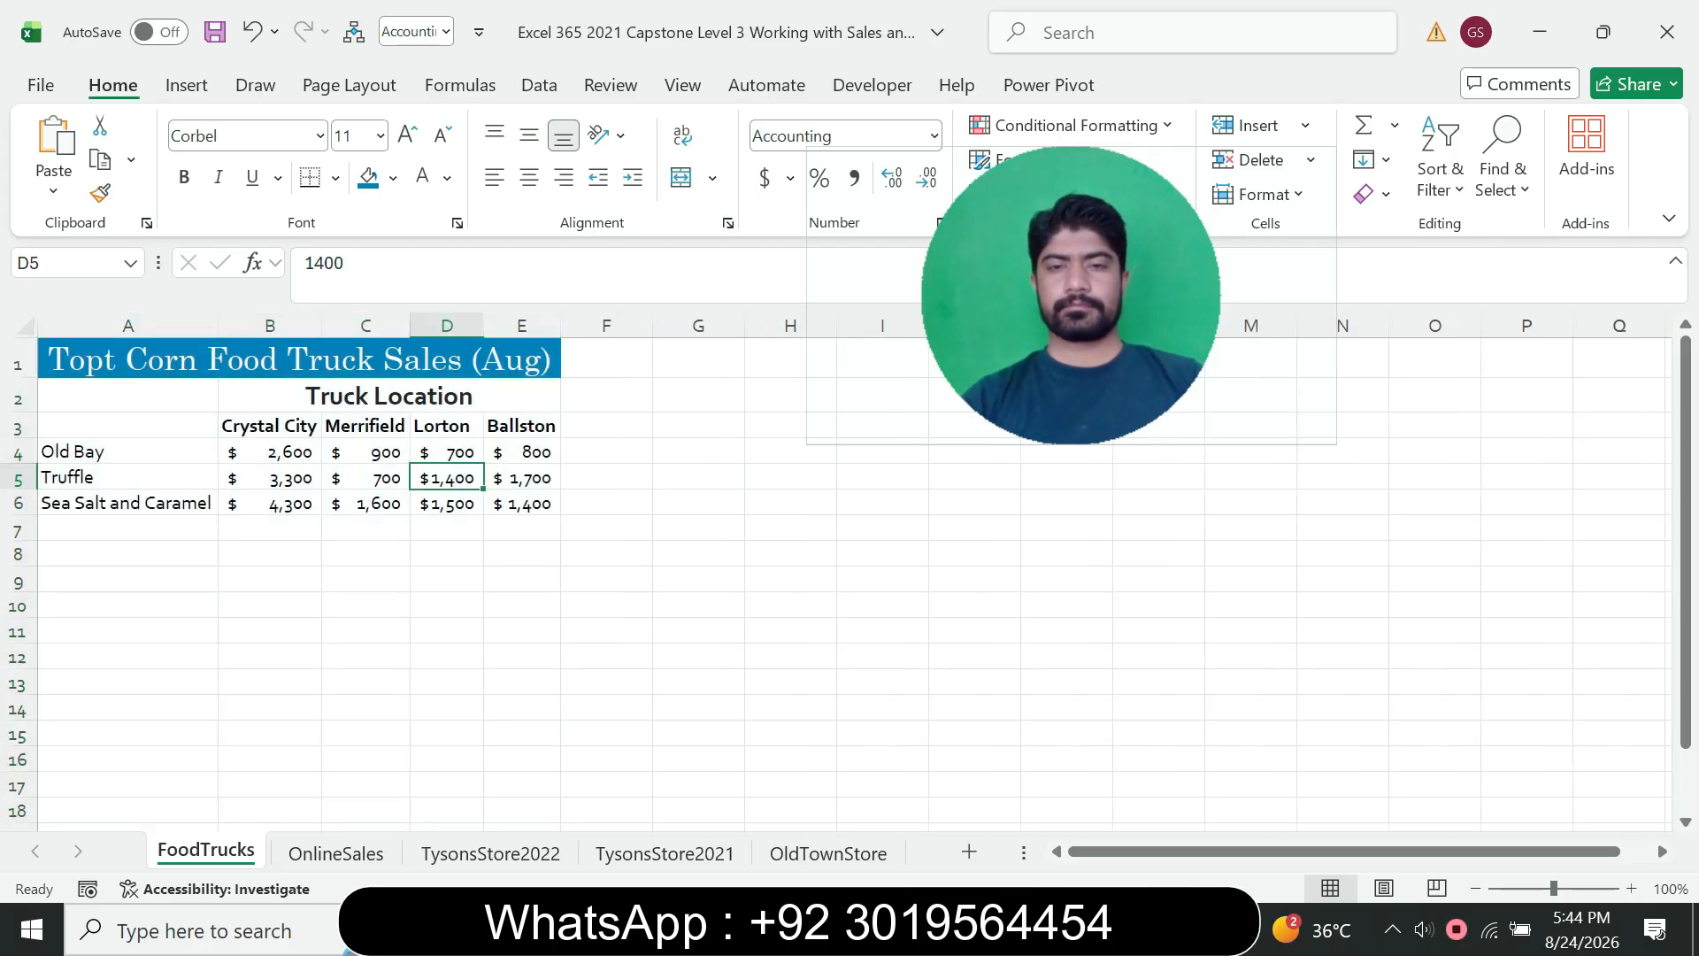
# - Consult step 8a in the PDF and enter the word Total in cell A7 of the FoodTrucks worksheet
pyautogui.hotkey('alt', 'Tab')
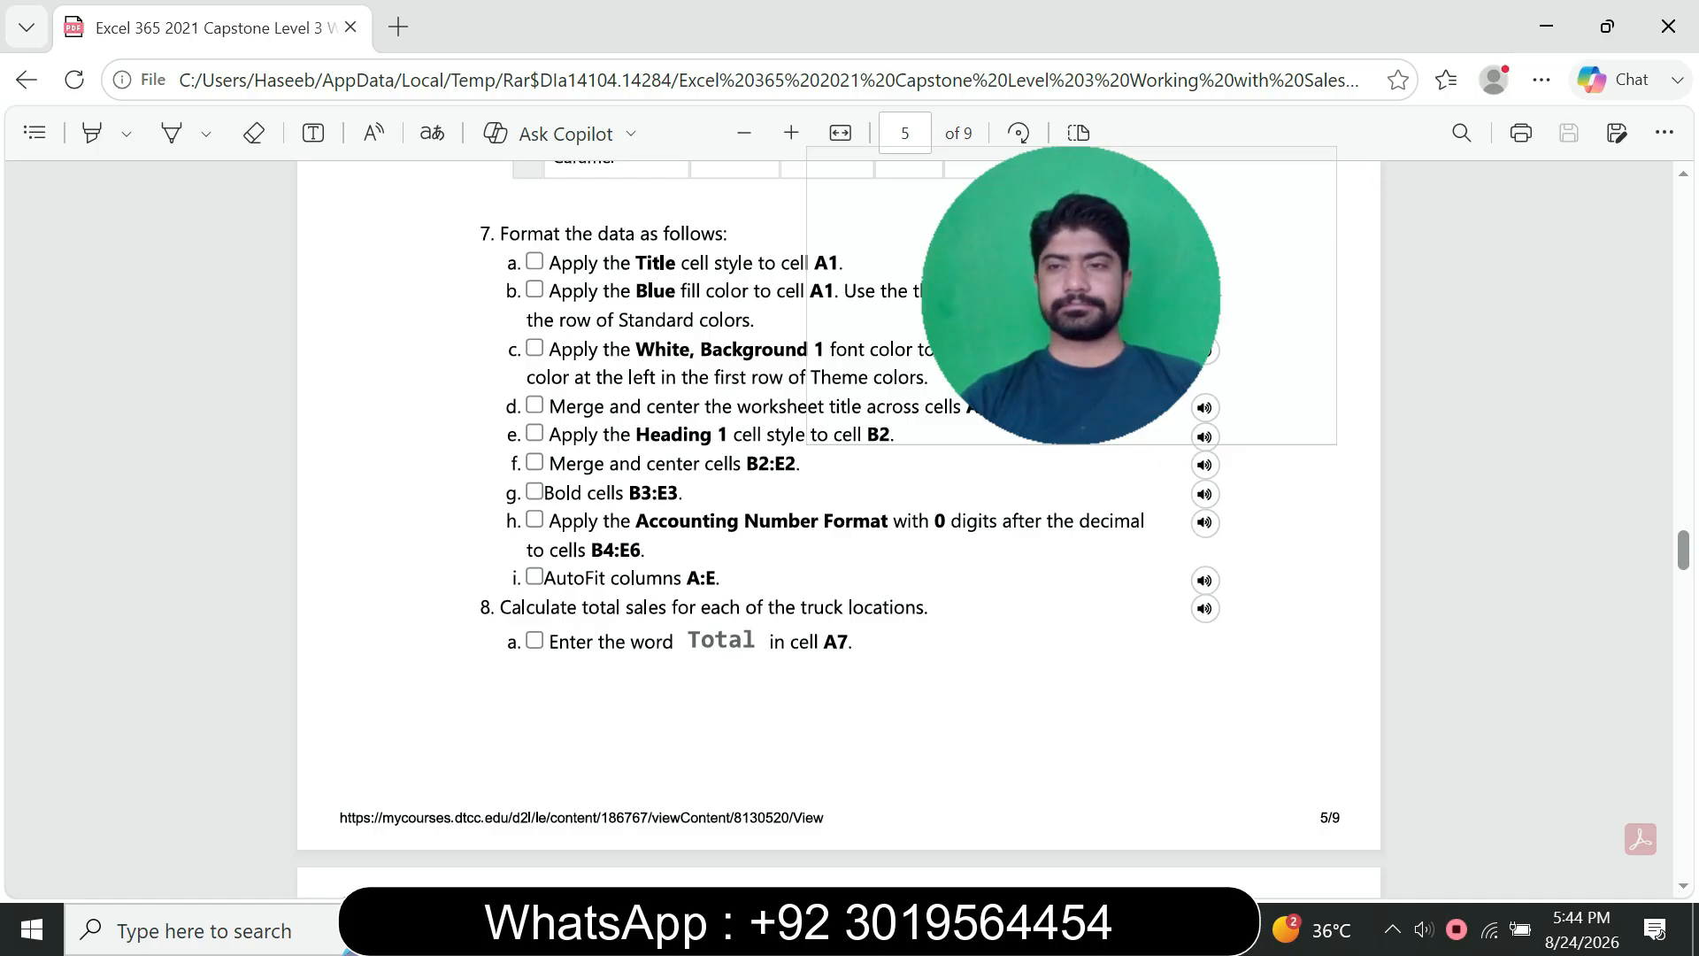
pyautogui.scroll(-1, 839, 513)
pyautogui.moveTo(1071, 295); pyautogui.dragTo(840, 213)
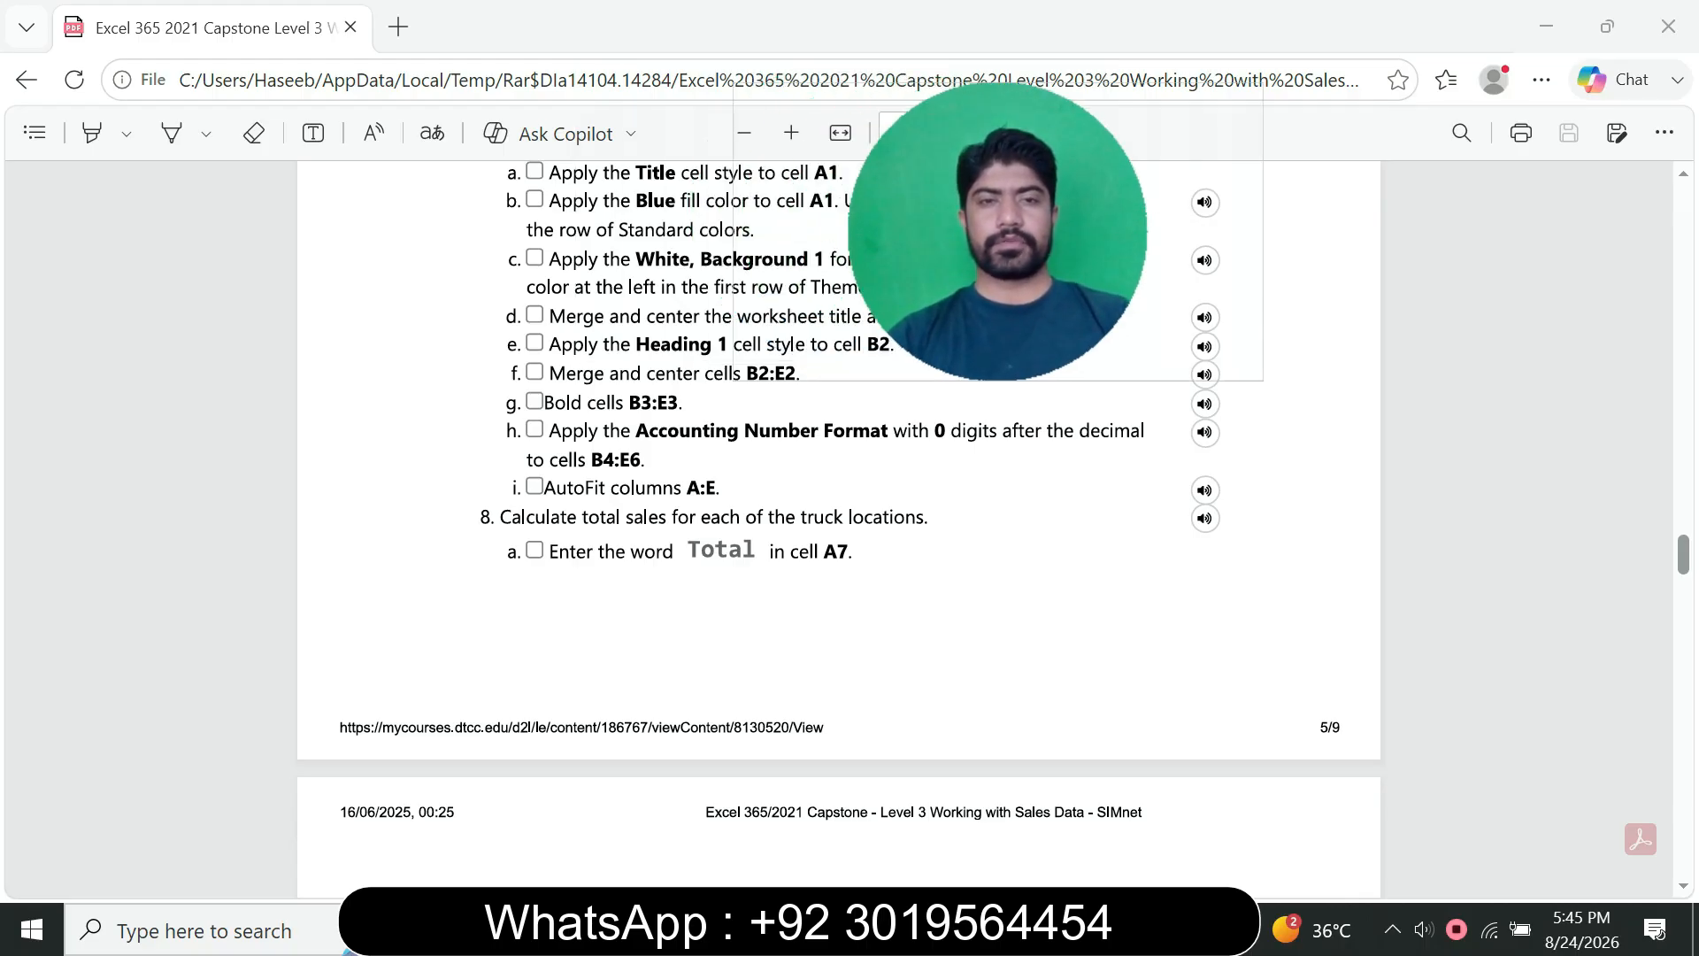
pyautogui.hotkey('alt', 'Tab')
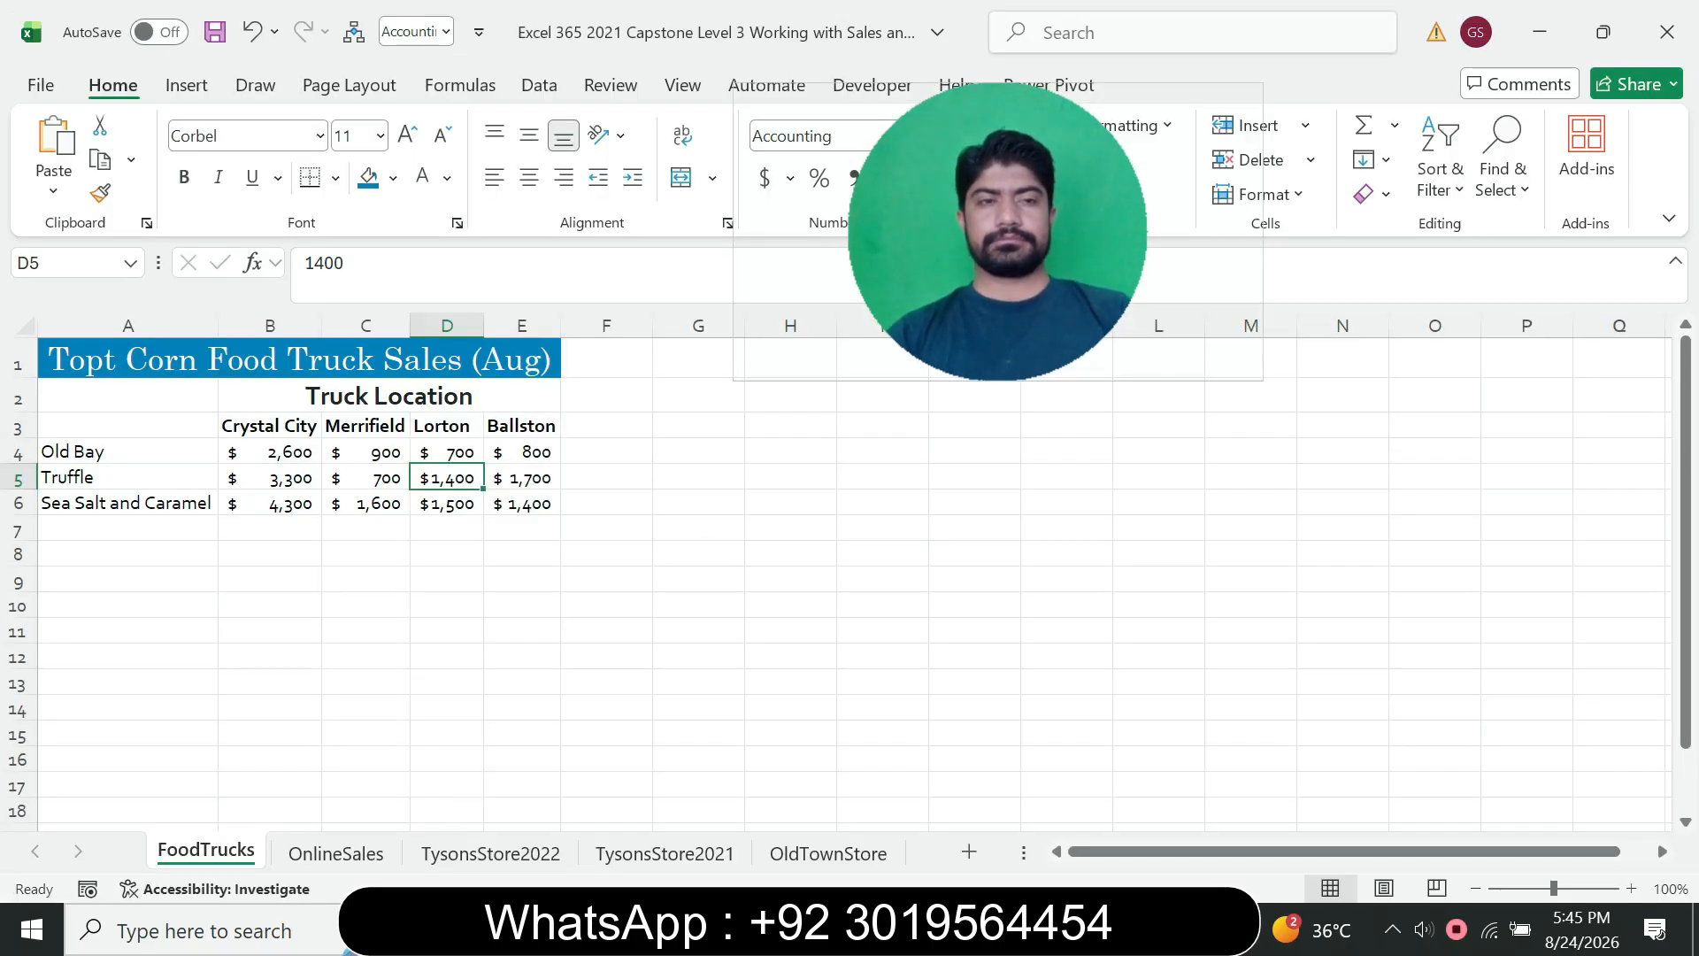
pyautogui.hotkey('alt', 'Tab')
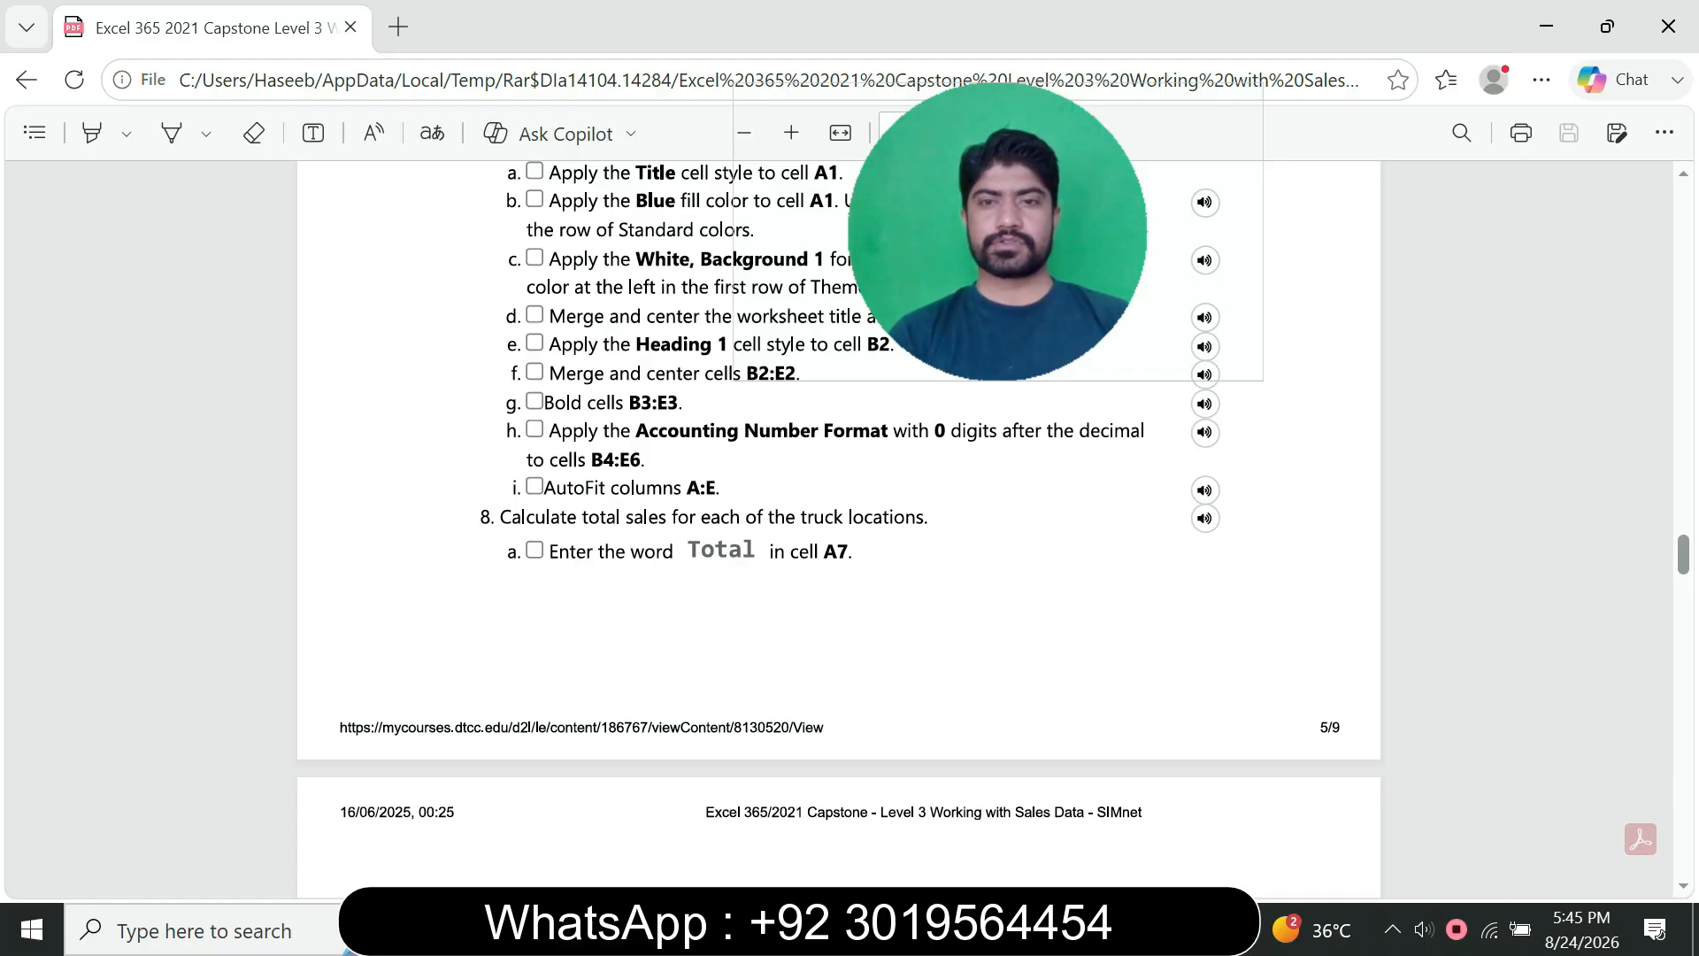
pyautogui.click(1013, 929)
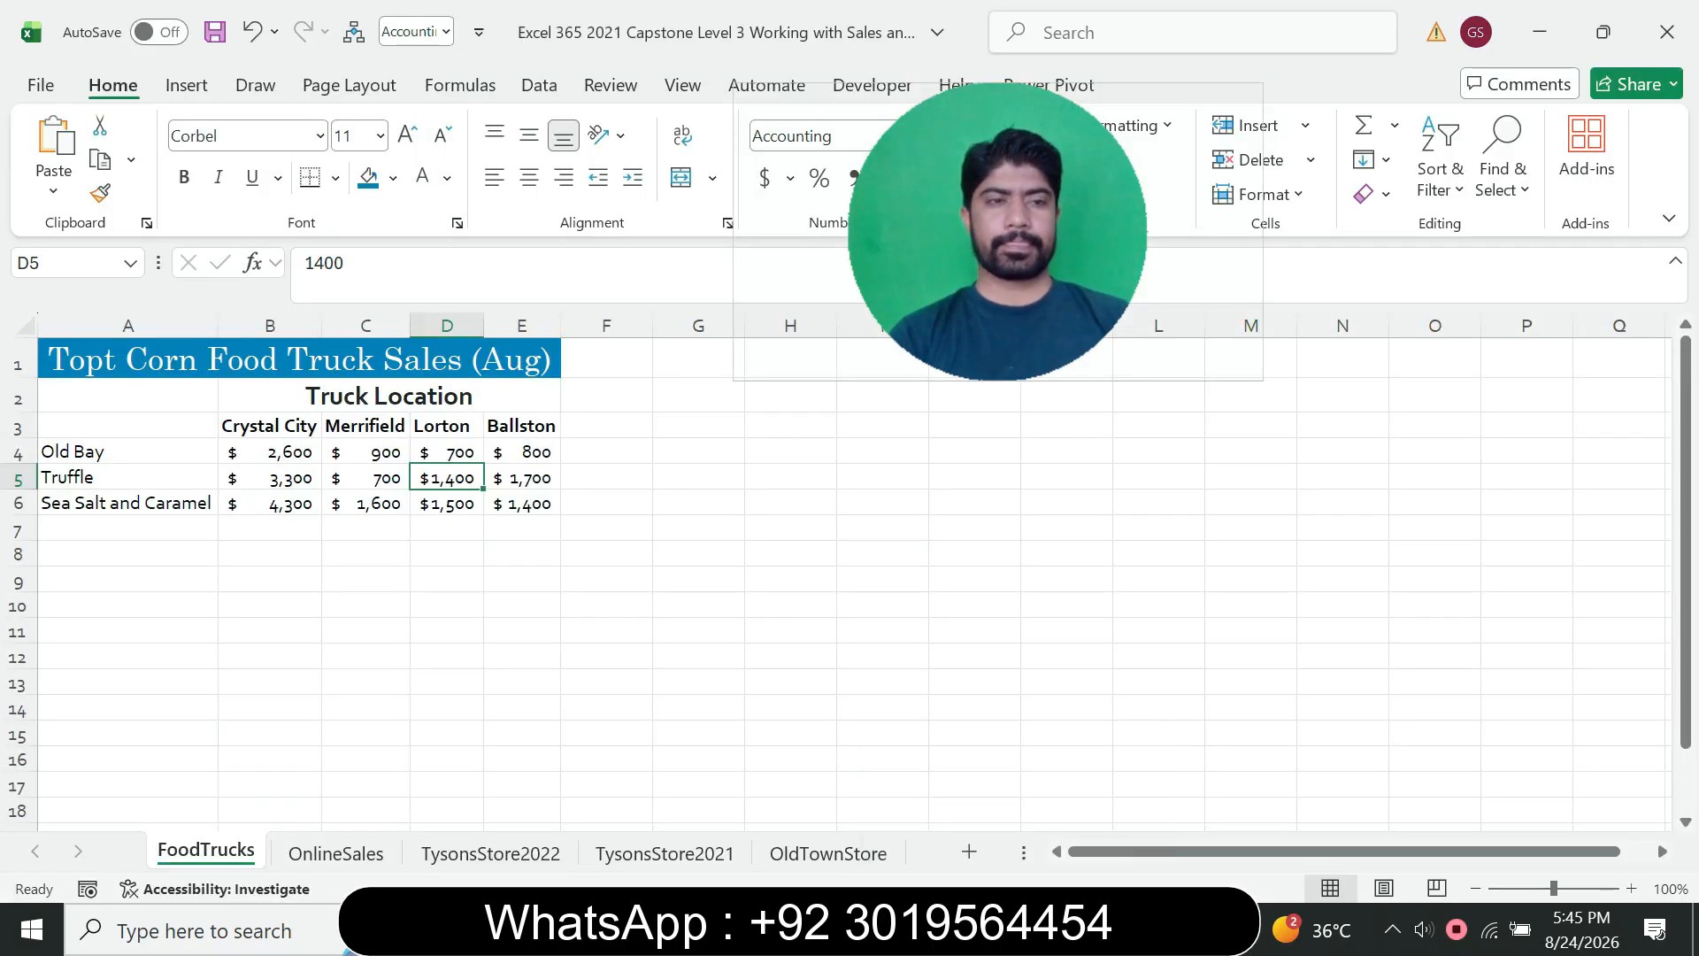
pyautogui.click(127, 529)
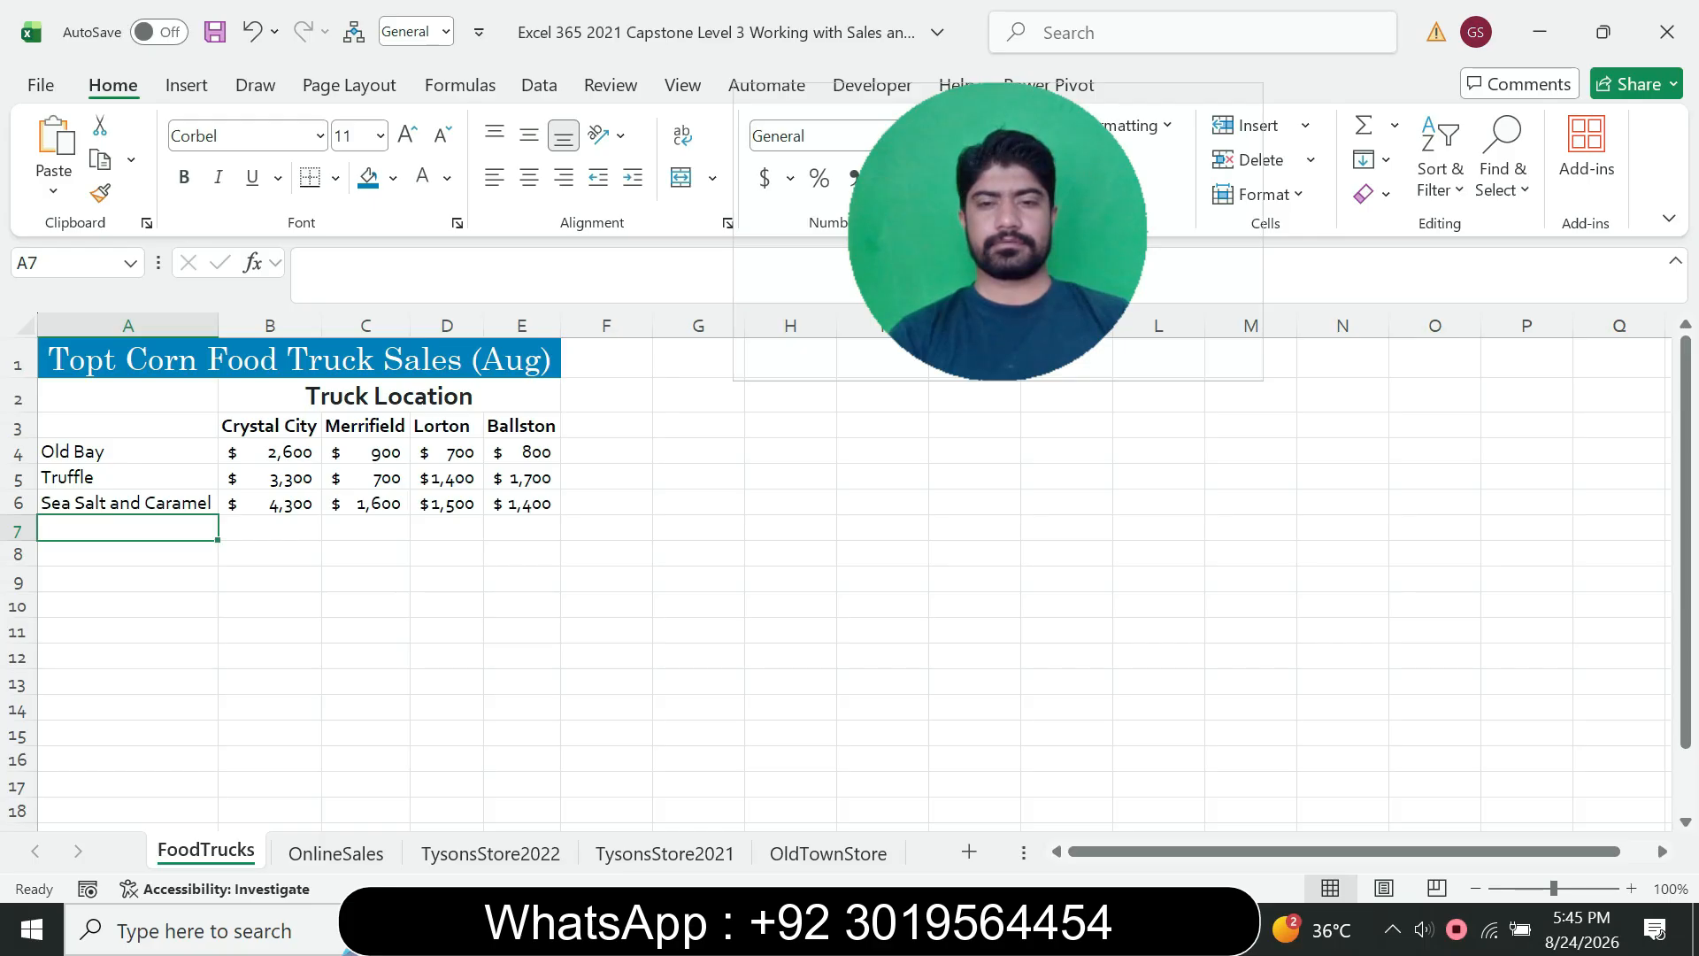
pyautogui.hotkey('alt', 'Tab')
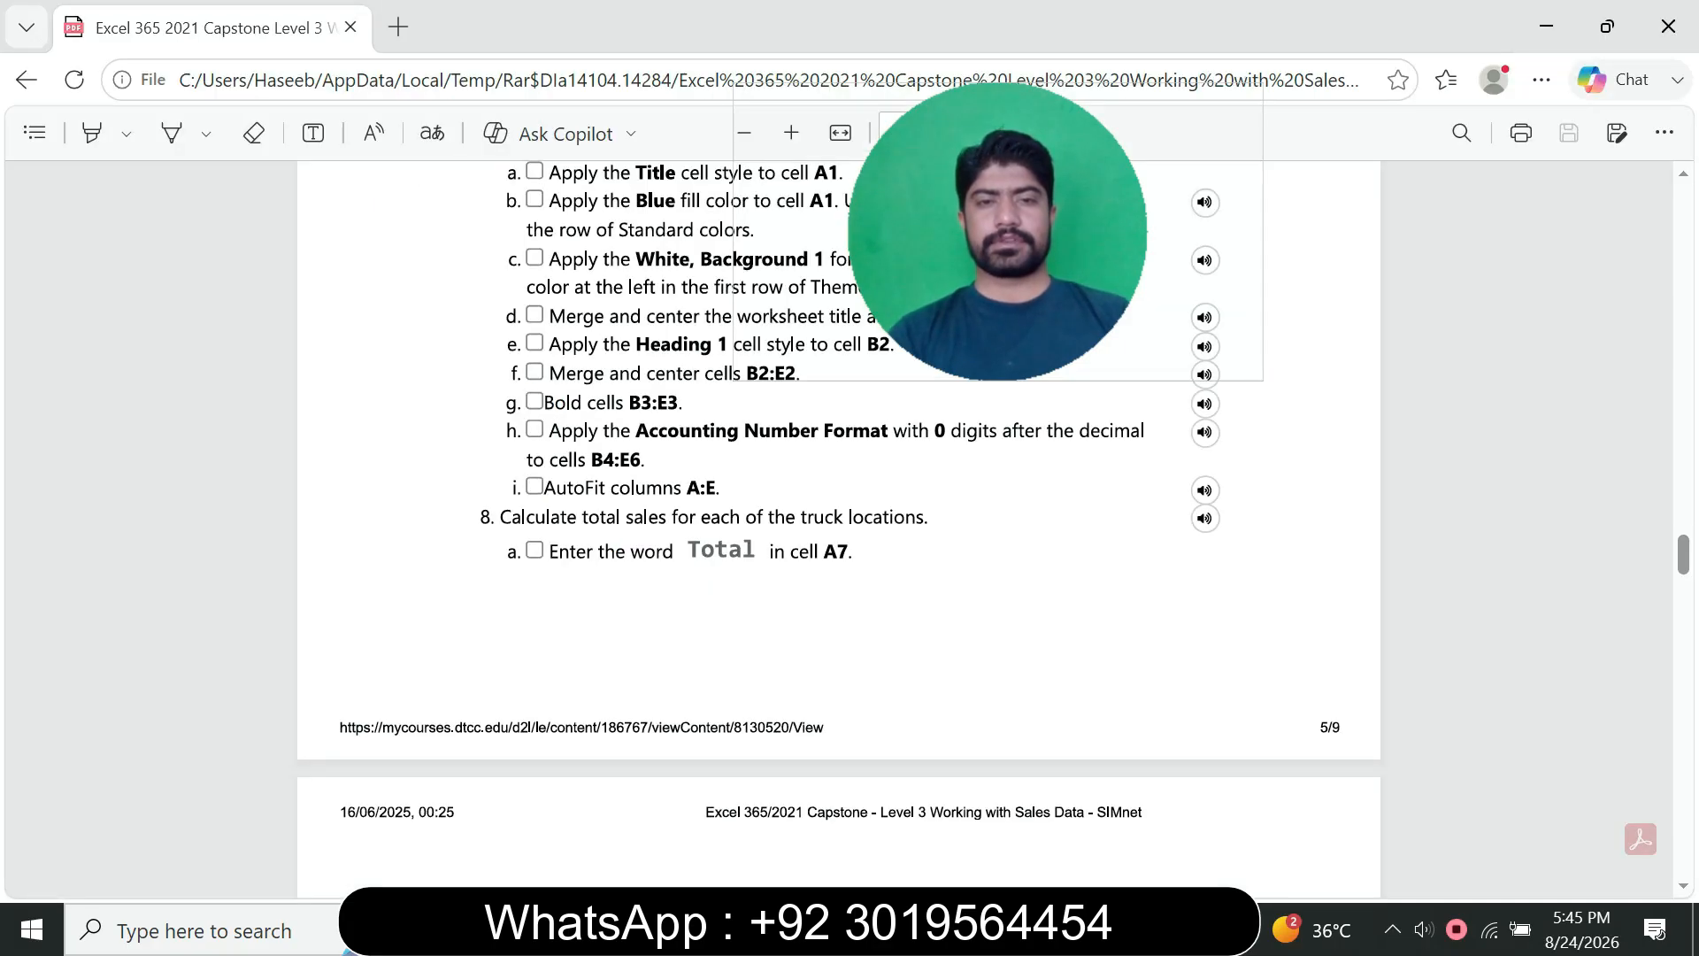
pyautogui.hotkey('alt', 'Tab')
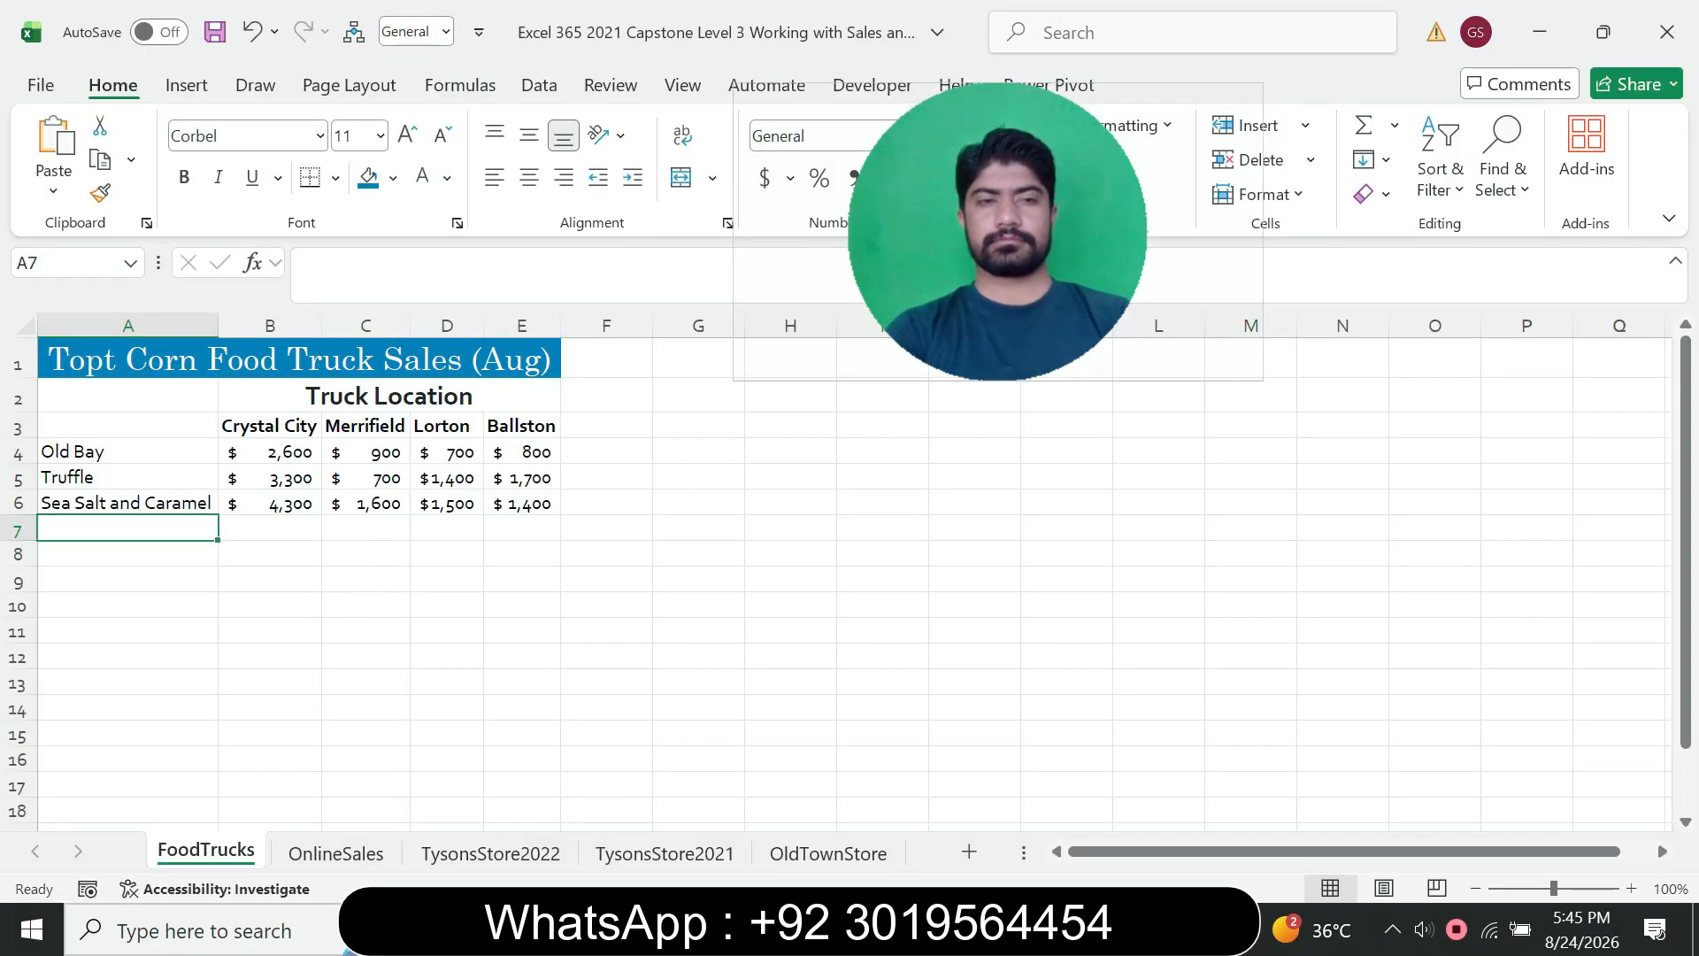
pyautogui.write('Total')
pyautogui.press('Return')
pyautogui.hotkey('alt', 'Tab')
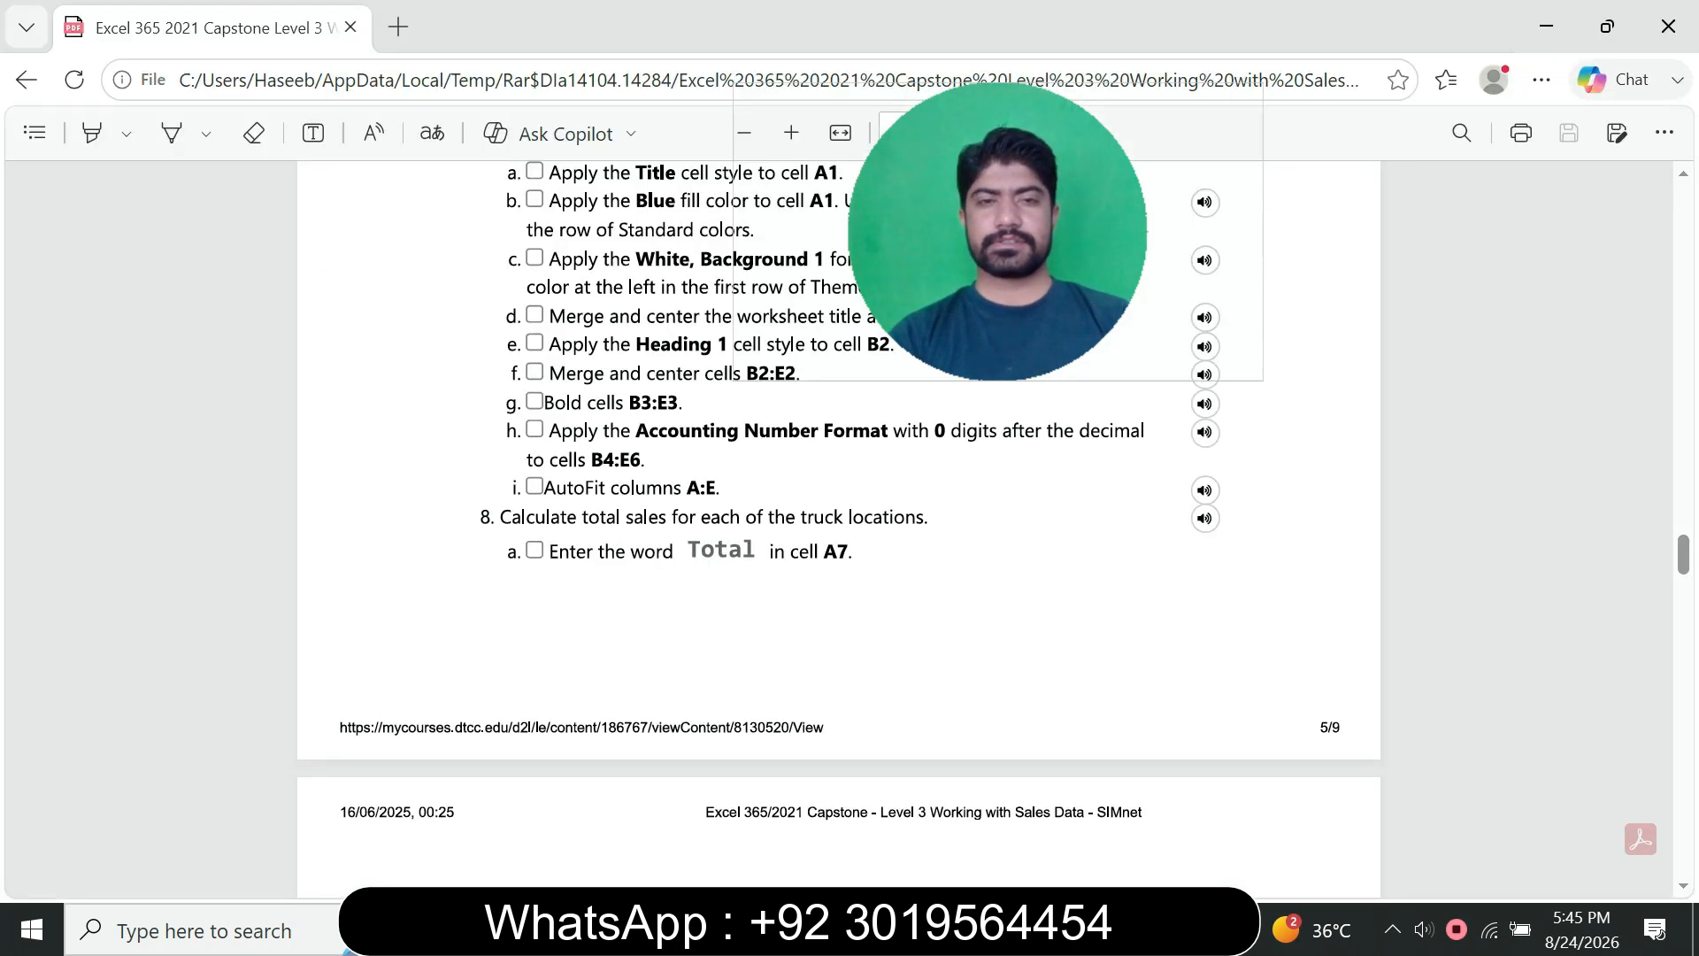
pyautogui.click(1014, 930)
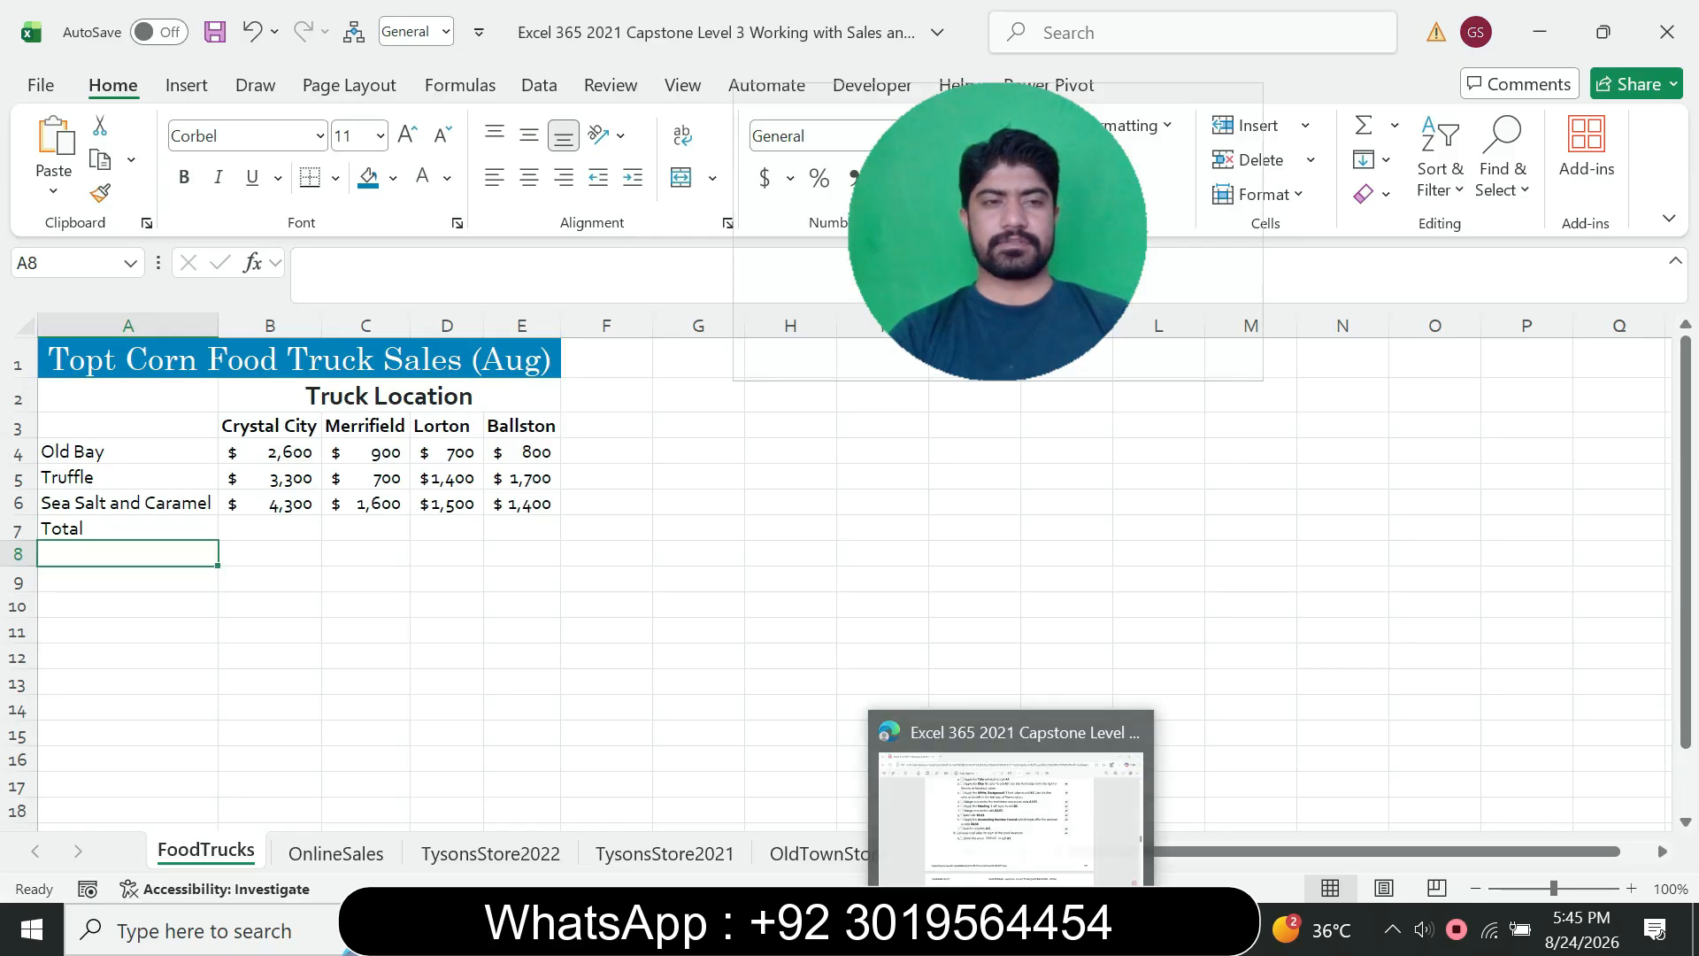
pyautogui.press('Up')
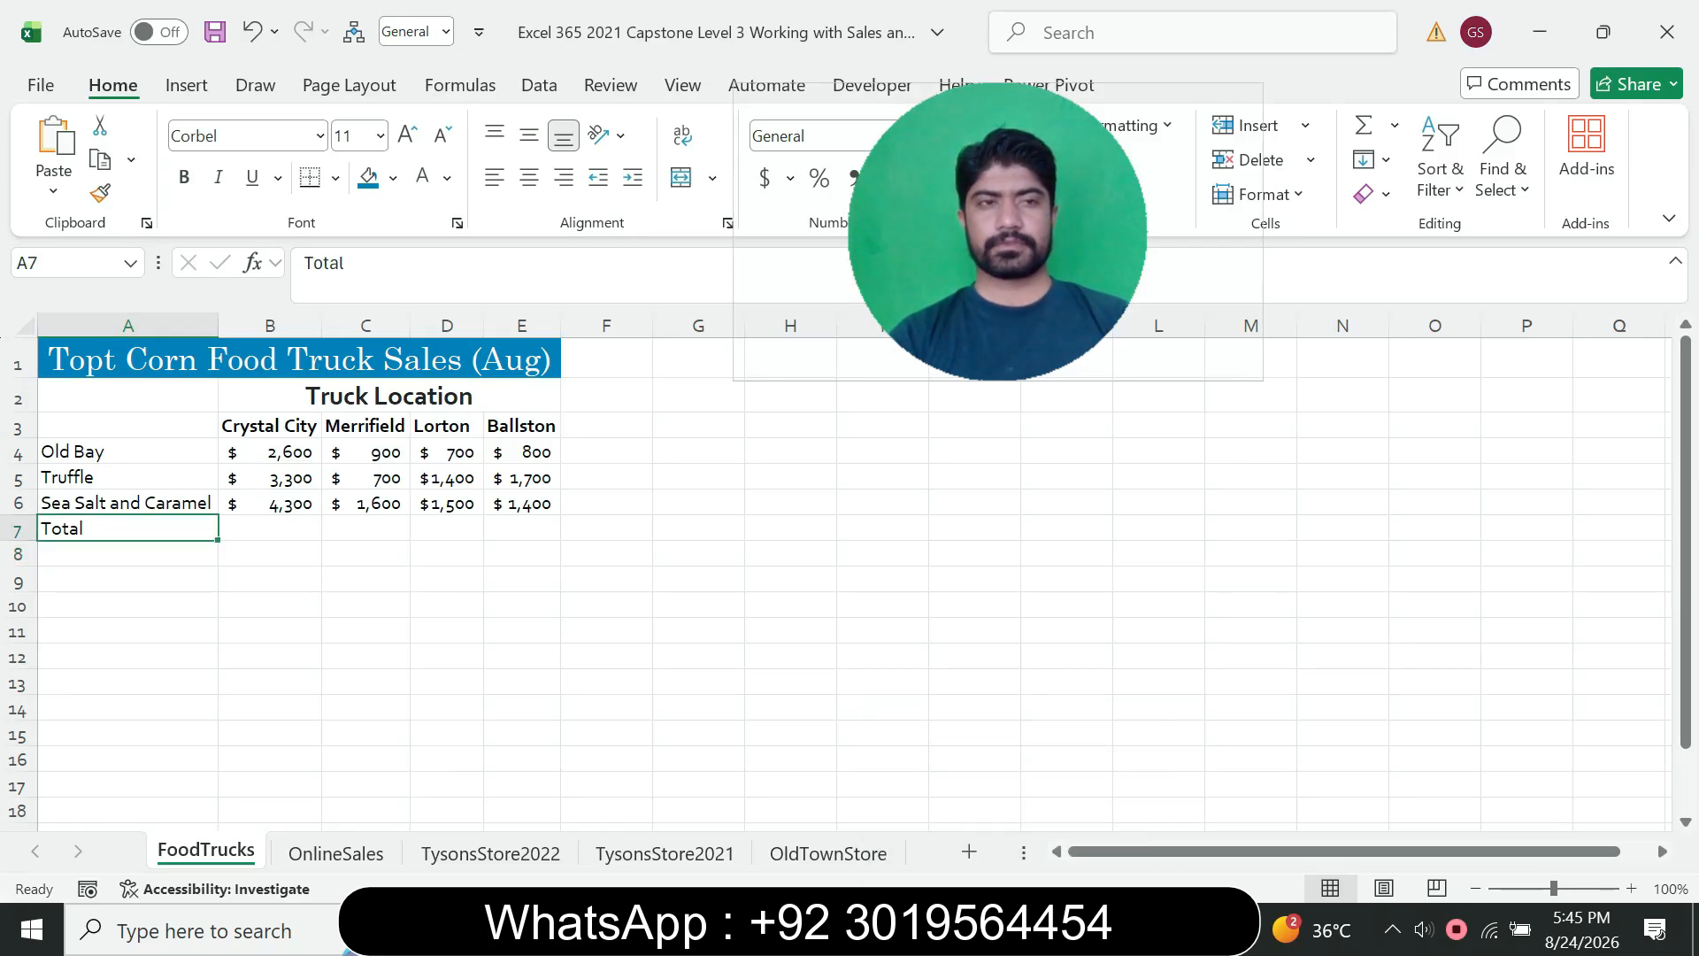
# - Consult step 8b in the PDF and enter a SUM function in cell B7 that totals cells B4:B6
pyautogui.hotkey('alt', 'Tab')
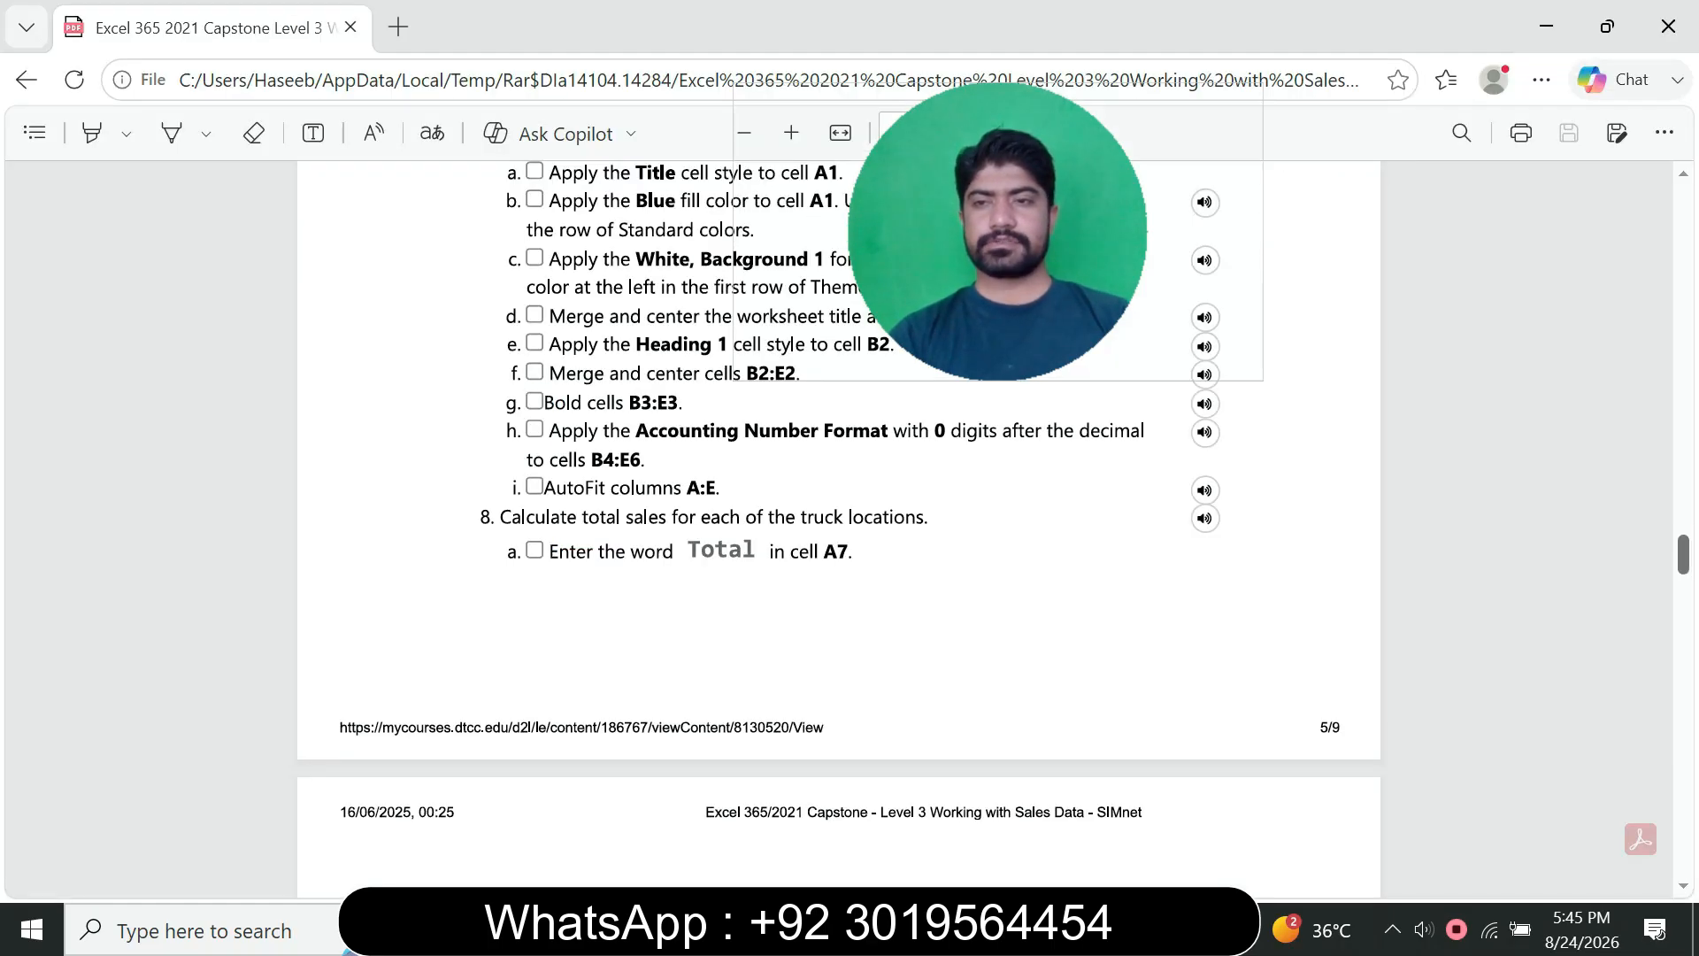
pyautogui.scroll(-5, 838, 531)
pyautogui.scroll(1, 839, 531)
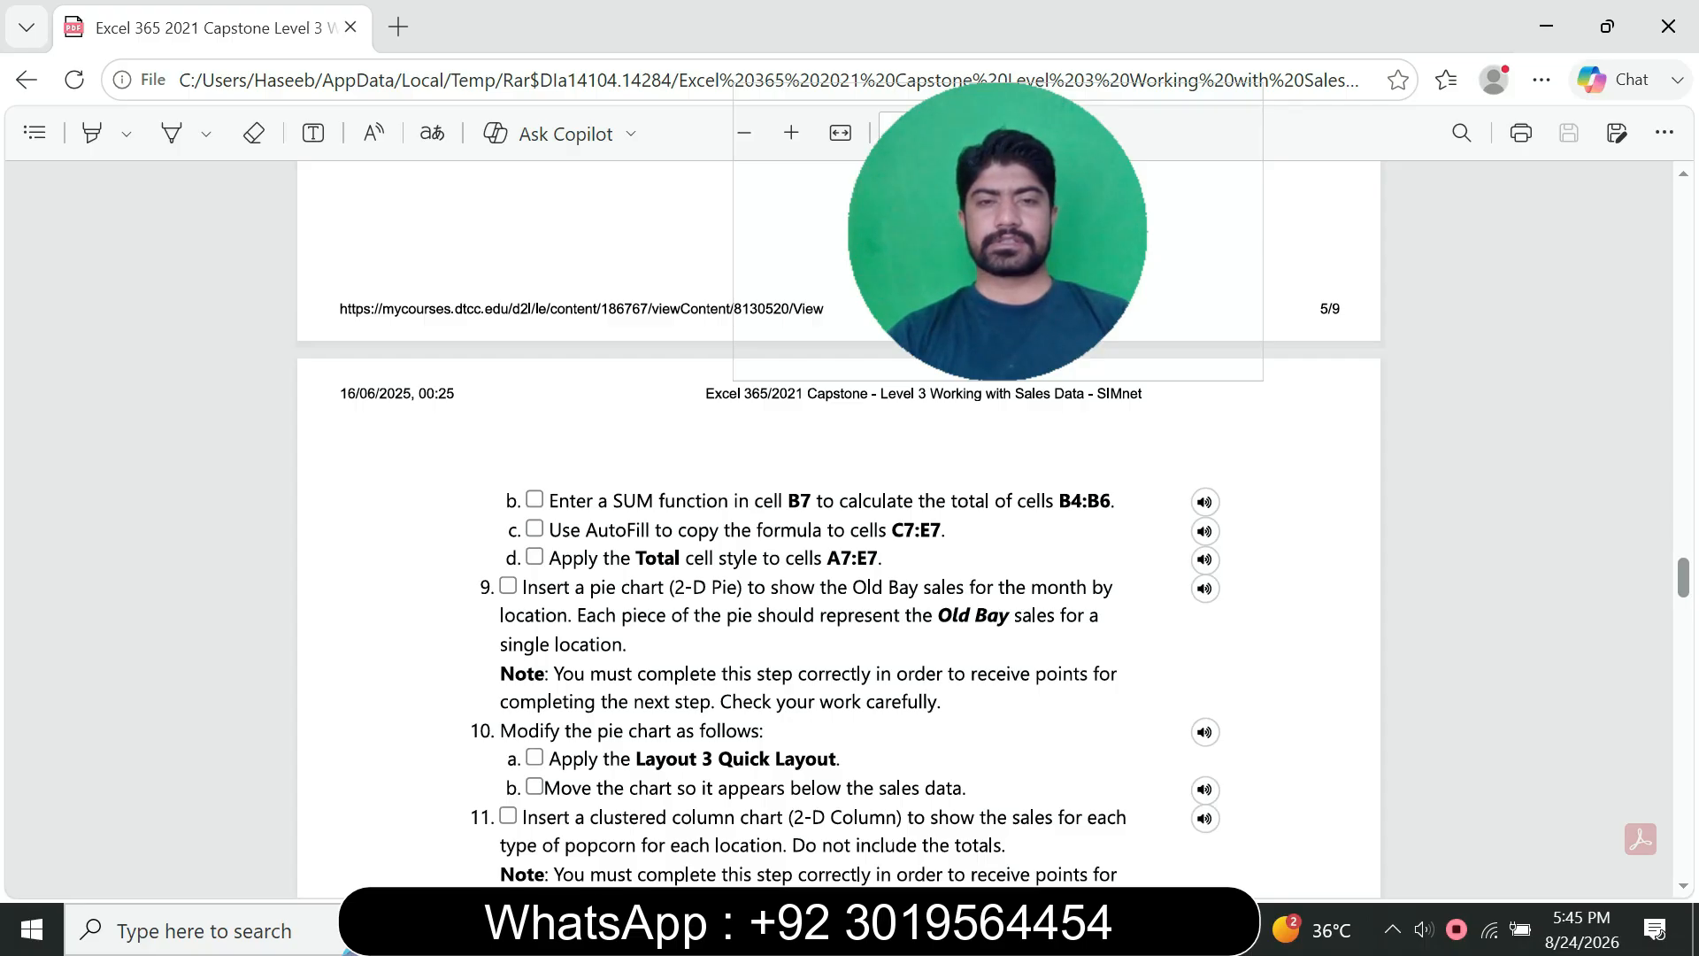
pyautogui.hotkey('alt', 'Tab')
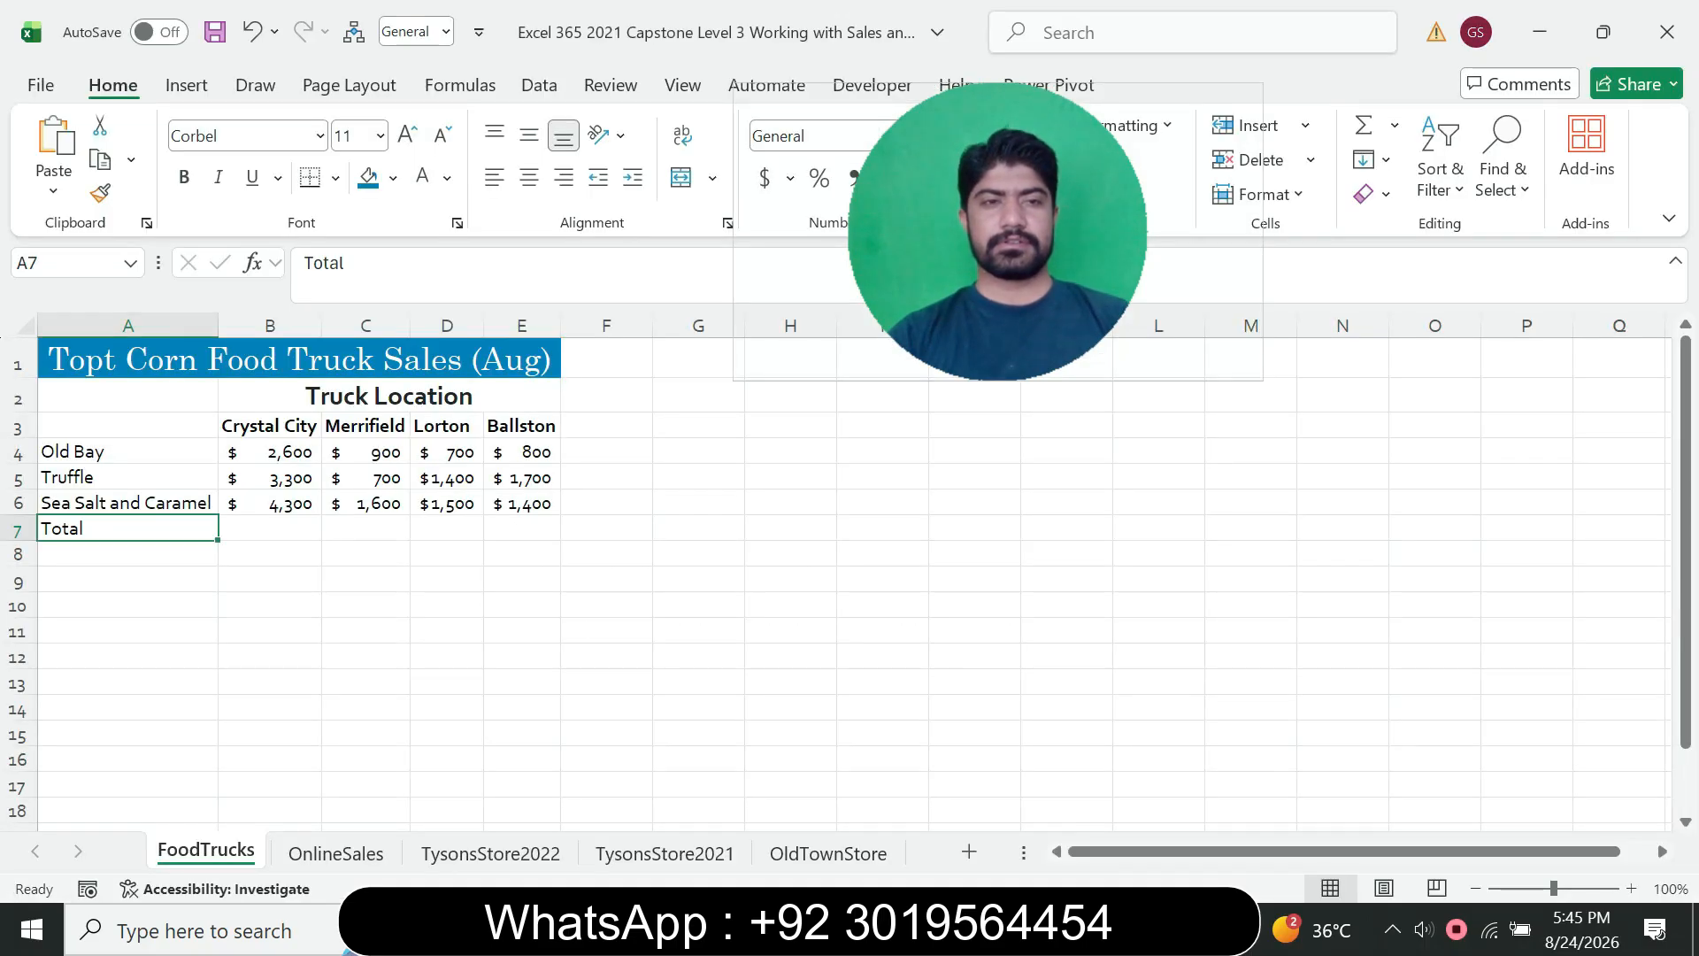
pyautogui.click(270, 528)
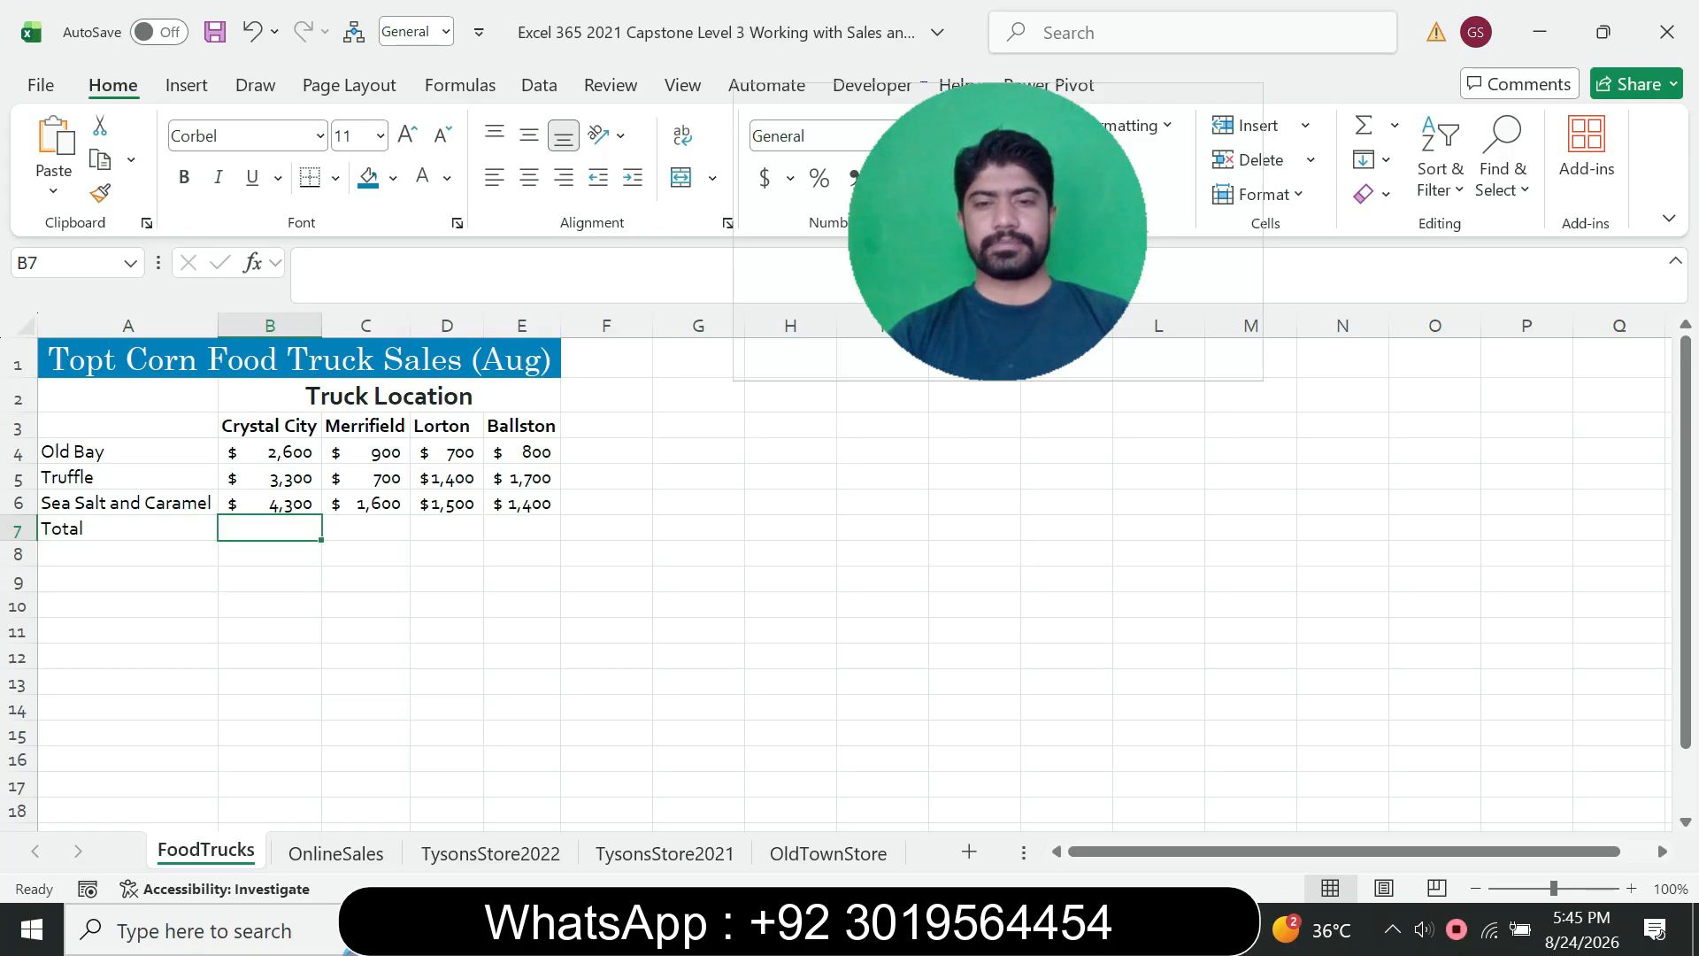
pyautogui.hotkey('alt', 'Tab')
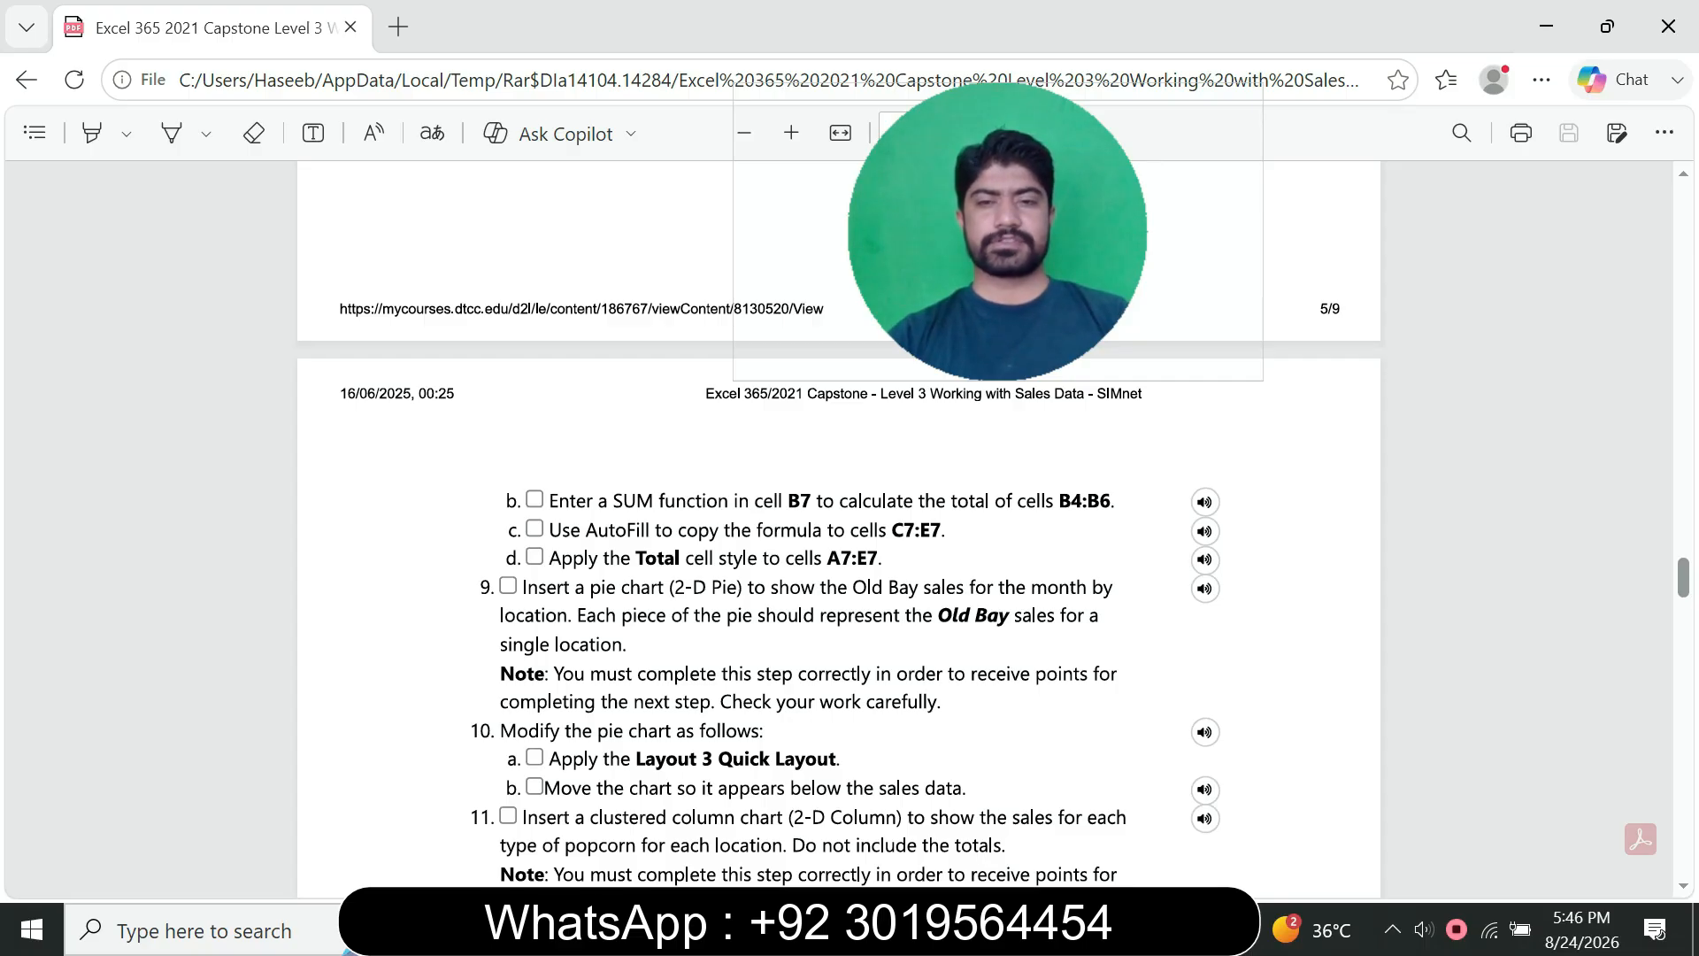
pyautogui.hotkey('alt', 'Tab')
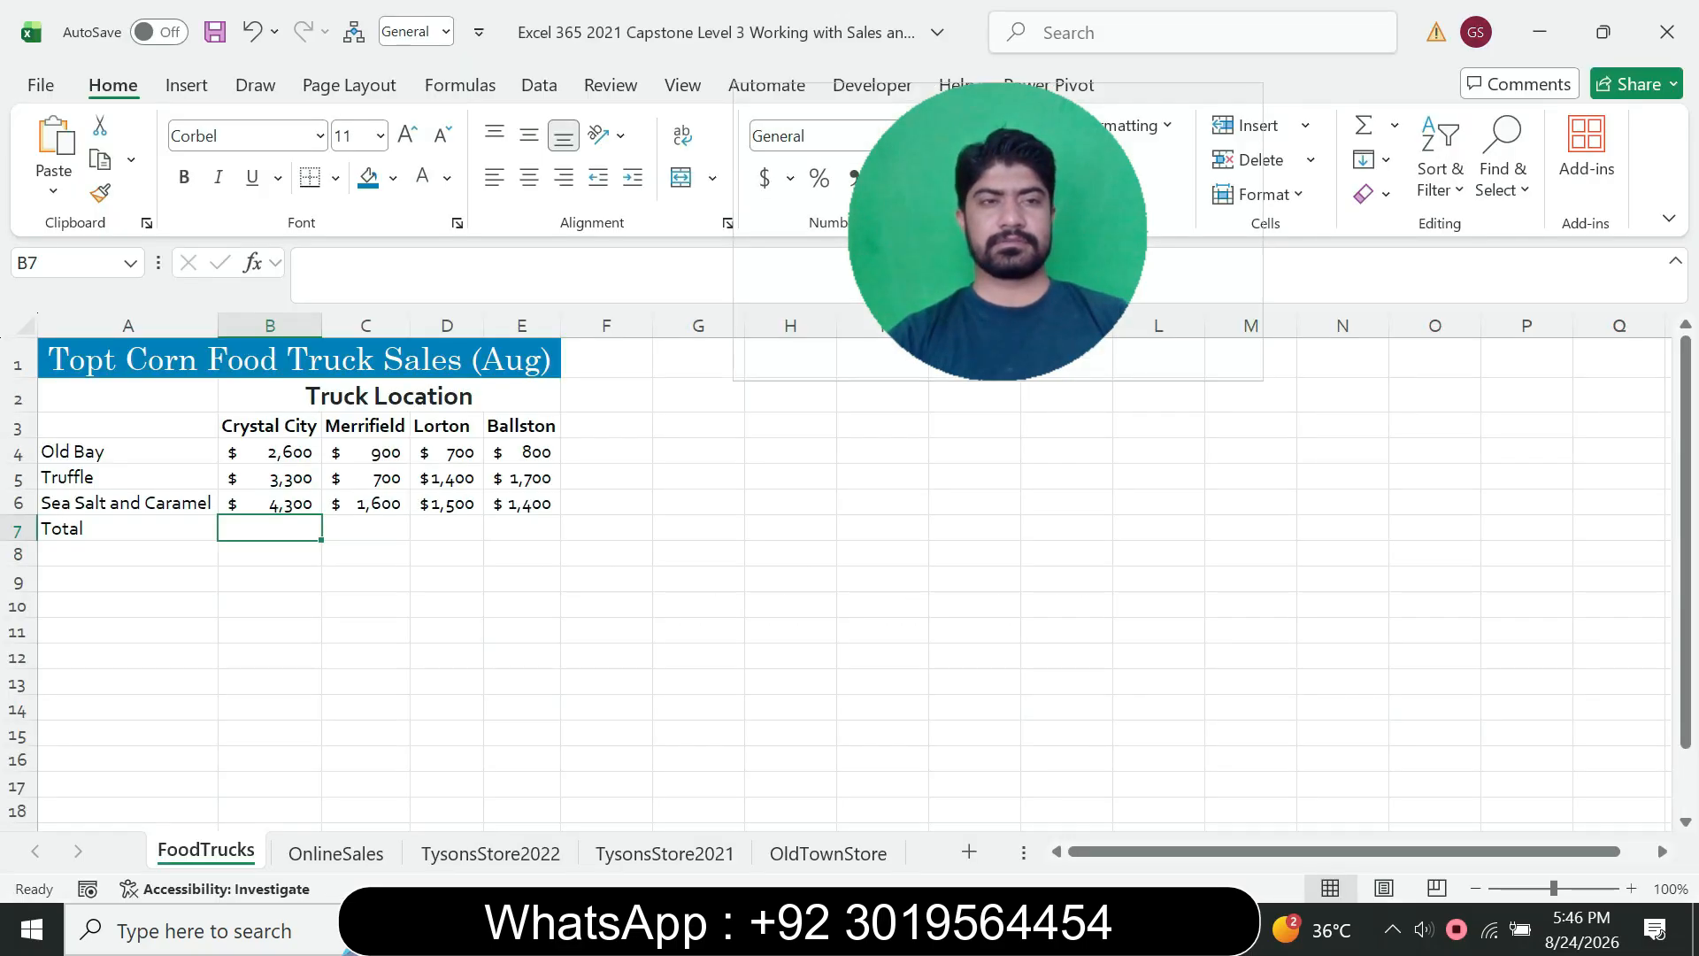
pyautogui.hotkey('alt', 'Tab')
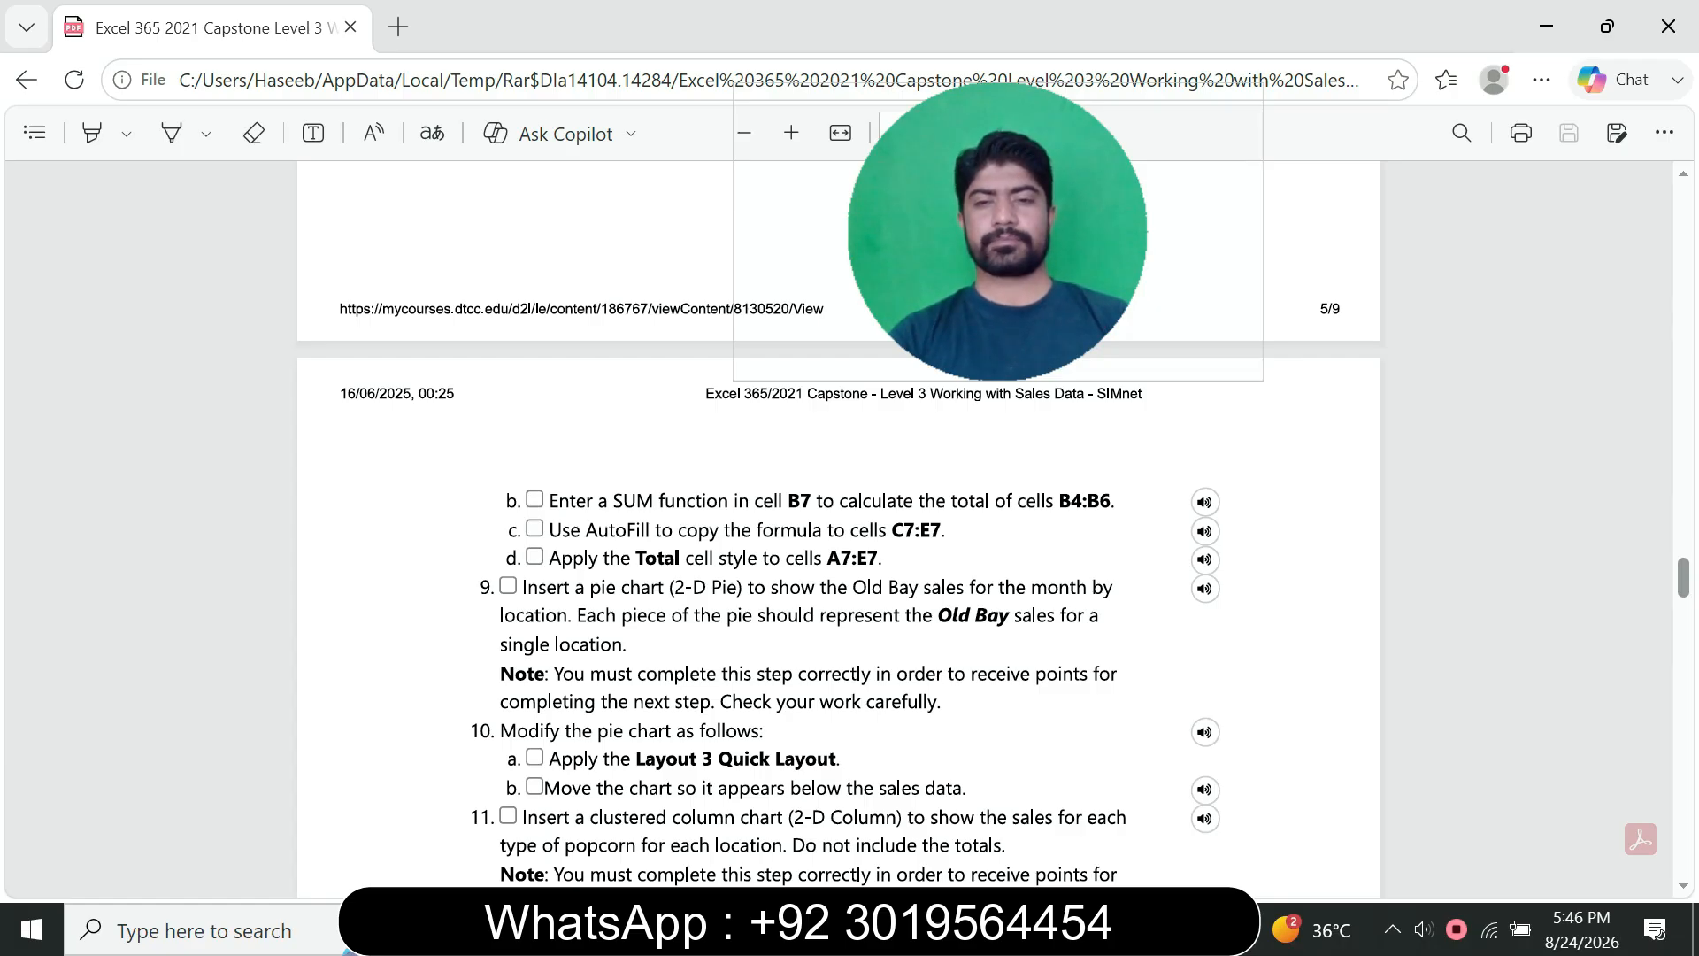
pyautogui.hotkey('alt', 'Tab')
pyautogui.write('=sum')
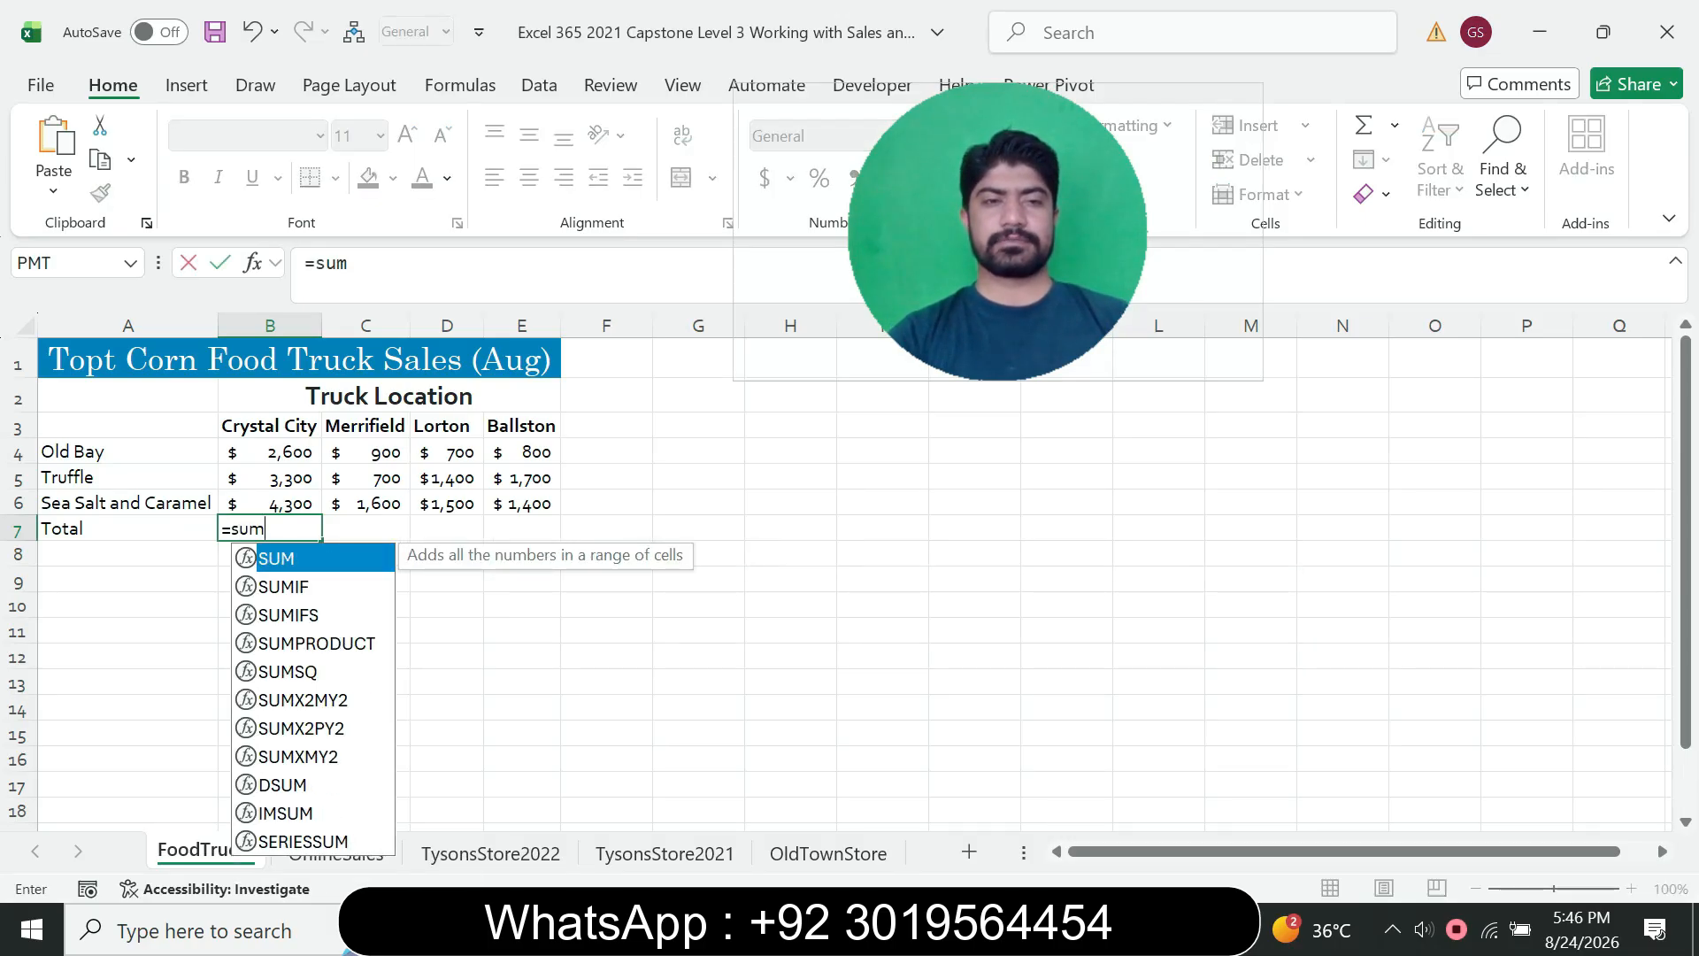
pyautogui.press('Tab')
pyautogui.moveTo(270, 452); pyautogui.dragTo(270, 503)
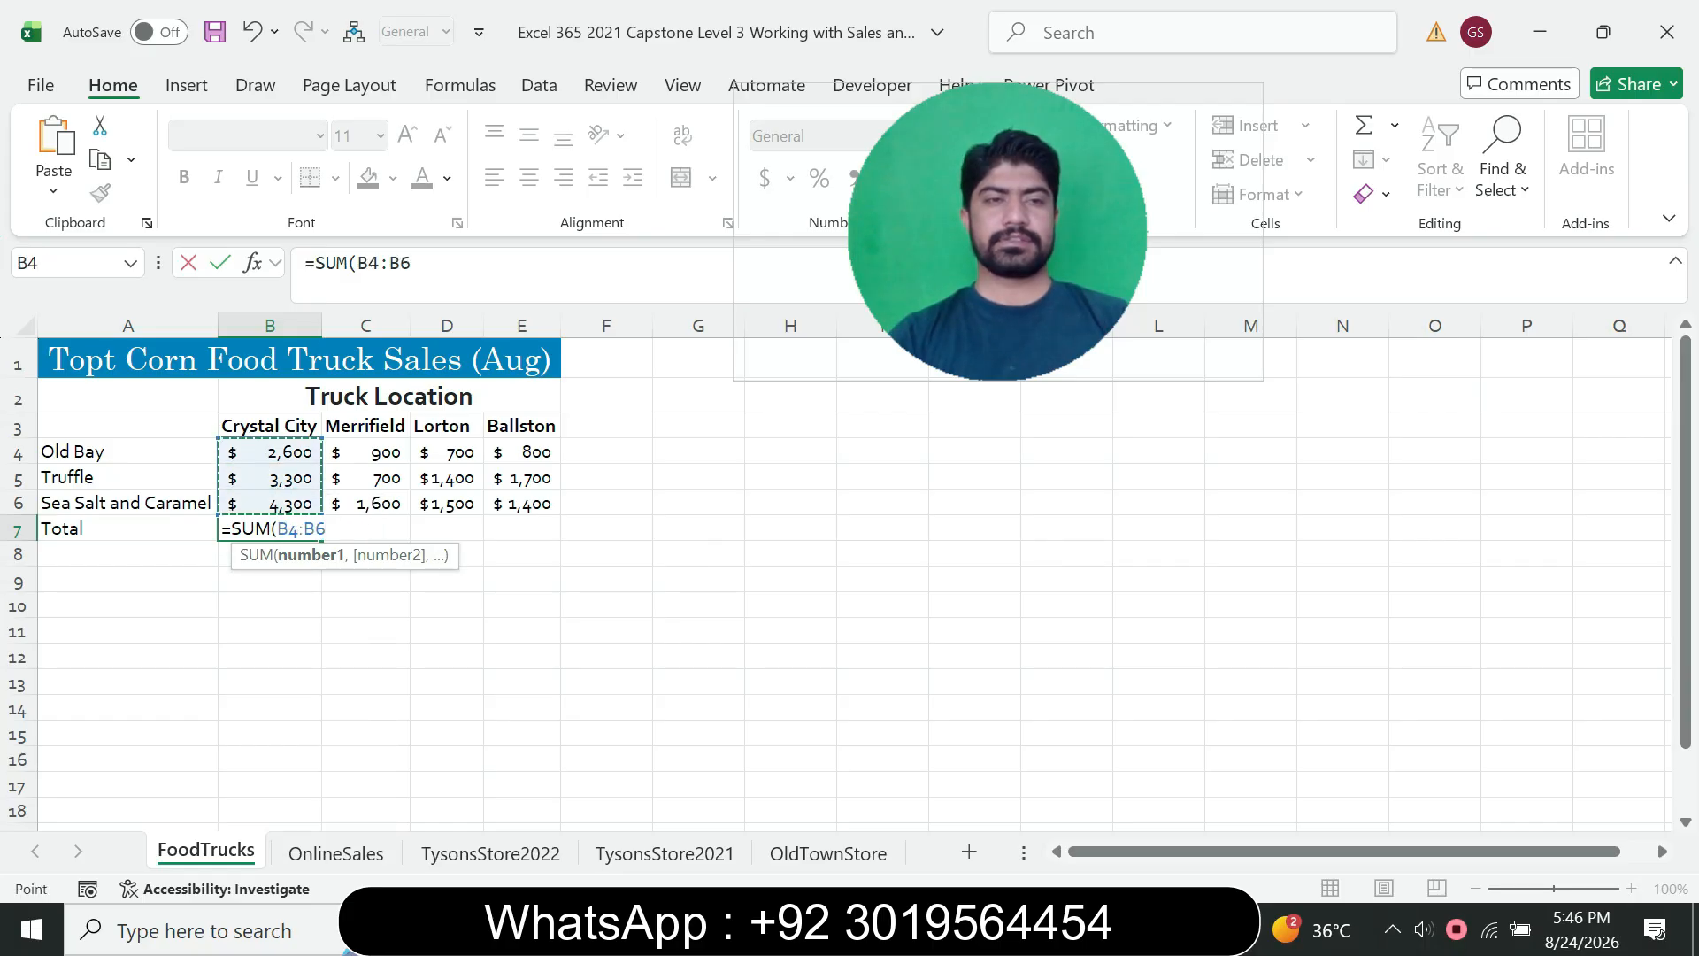
pyautogui.press('Return')
# - Consult step 8c in the PDF and AutoFill the SUM formula from cell B7 across cells C7:E7
pyautogui.click(365, 529)
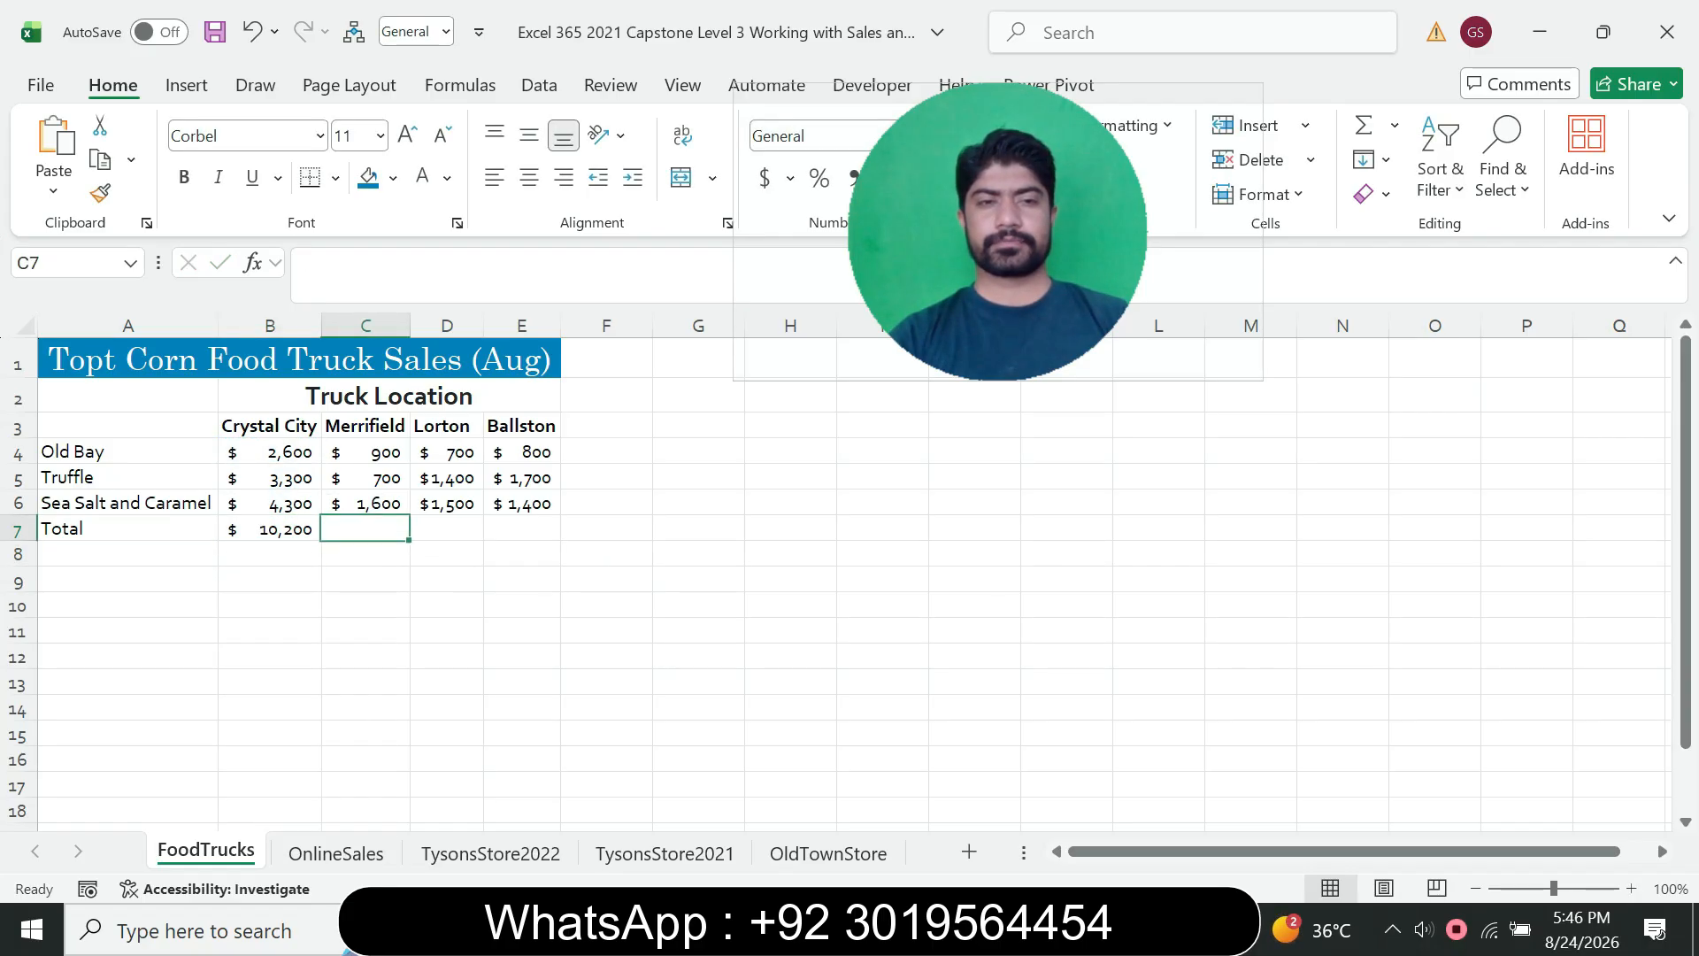
pyautogui.hotkey('alt', 'Tab')
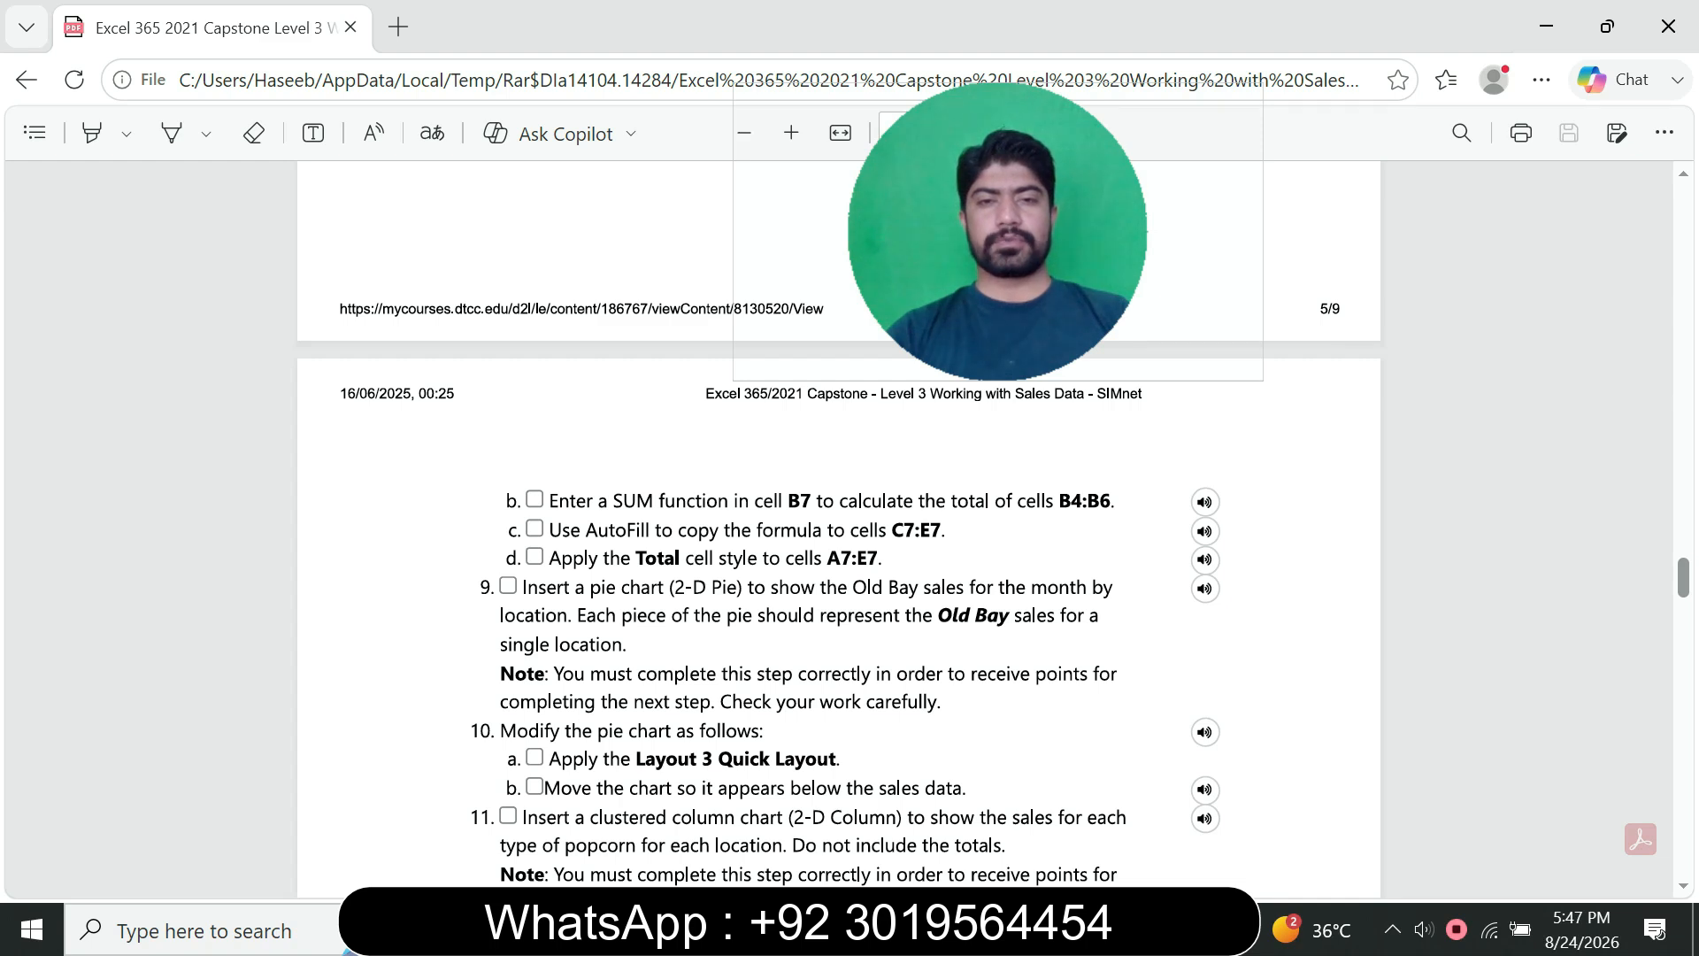
pyautogui.hotkey('alt', 'Tab')
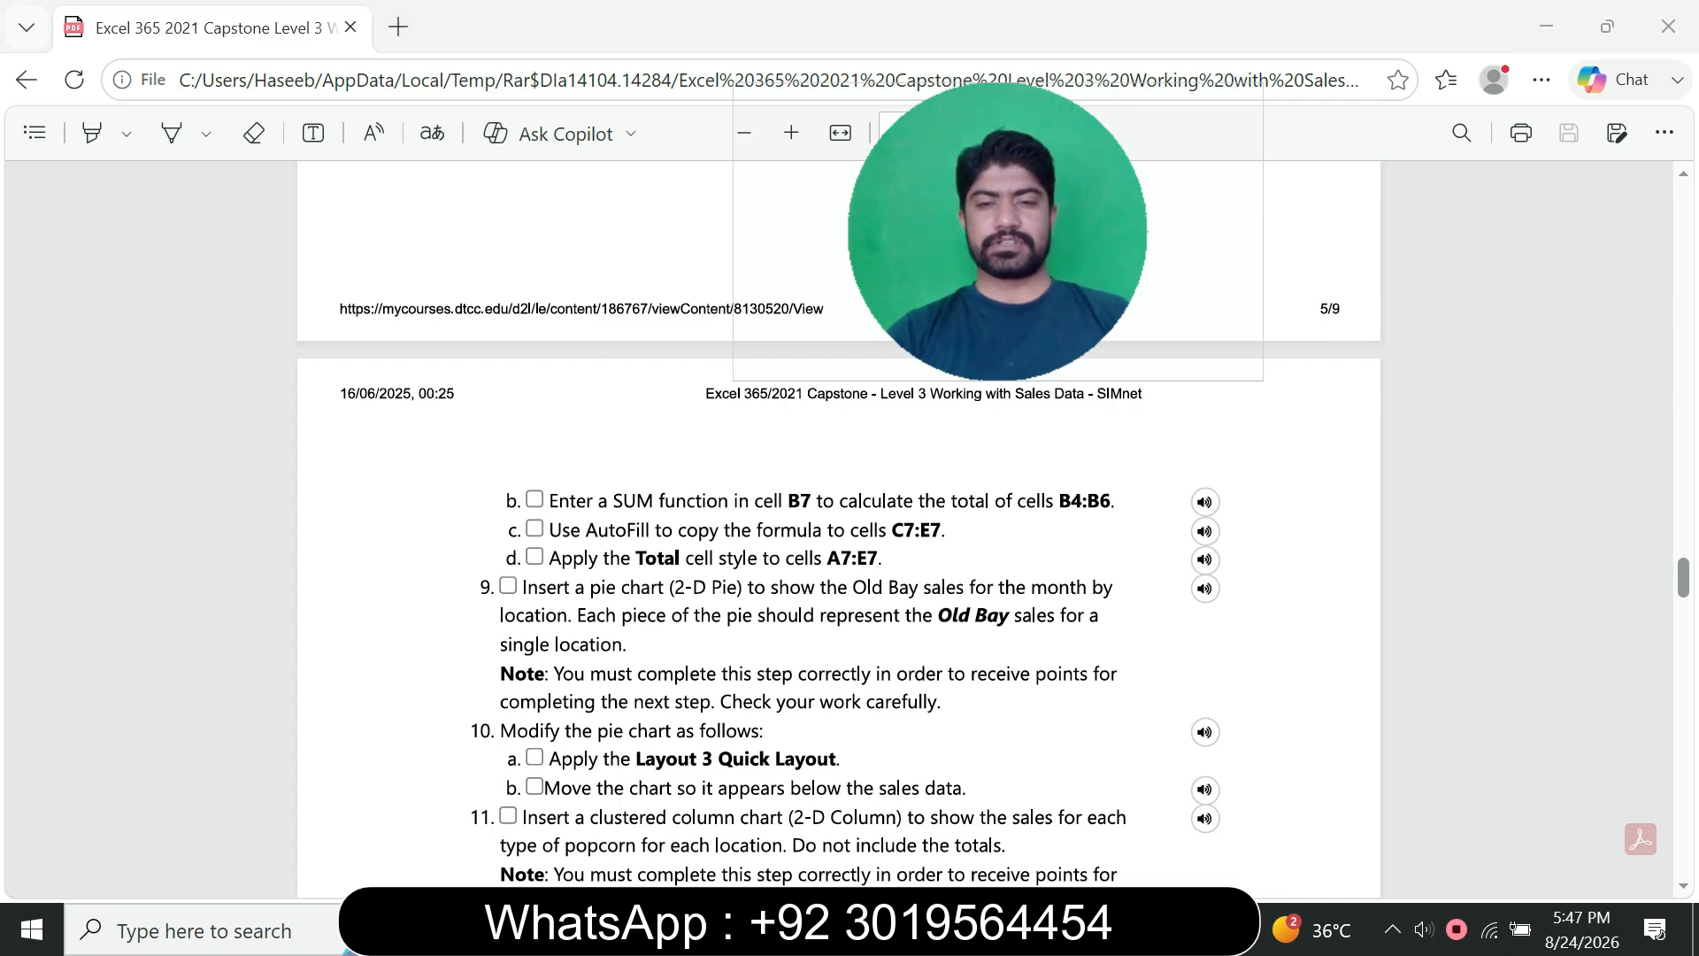
pyautogui.click(269, 529)
pyautogui.moveTo(321, 540); pyautogui.dragTo(522, 531)
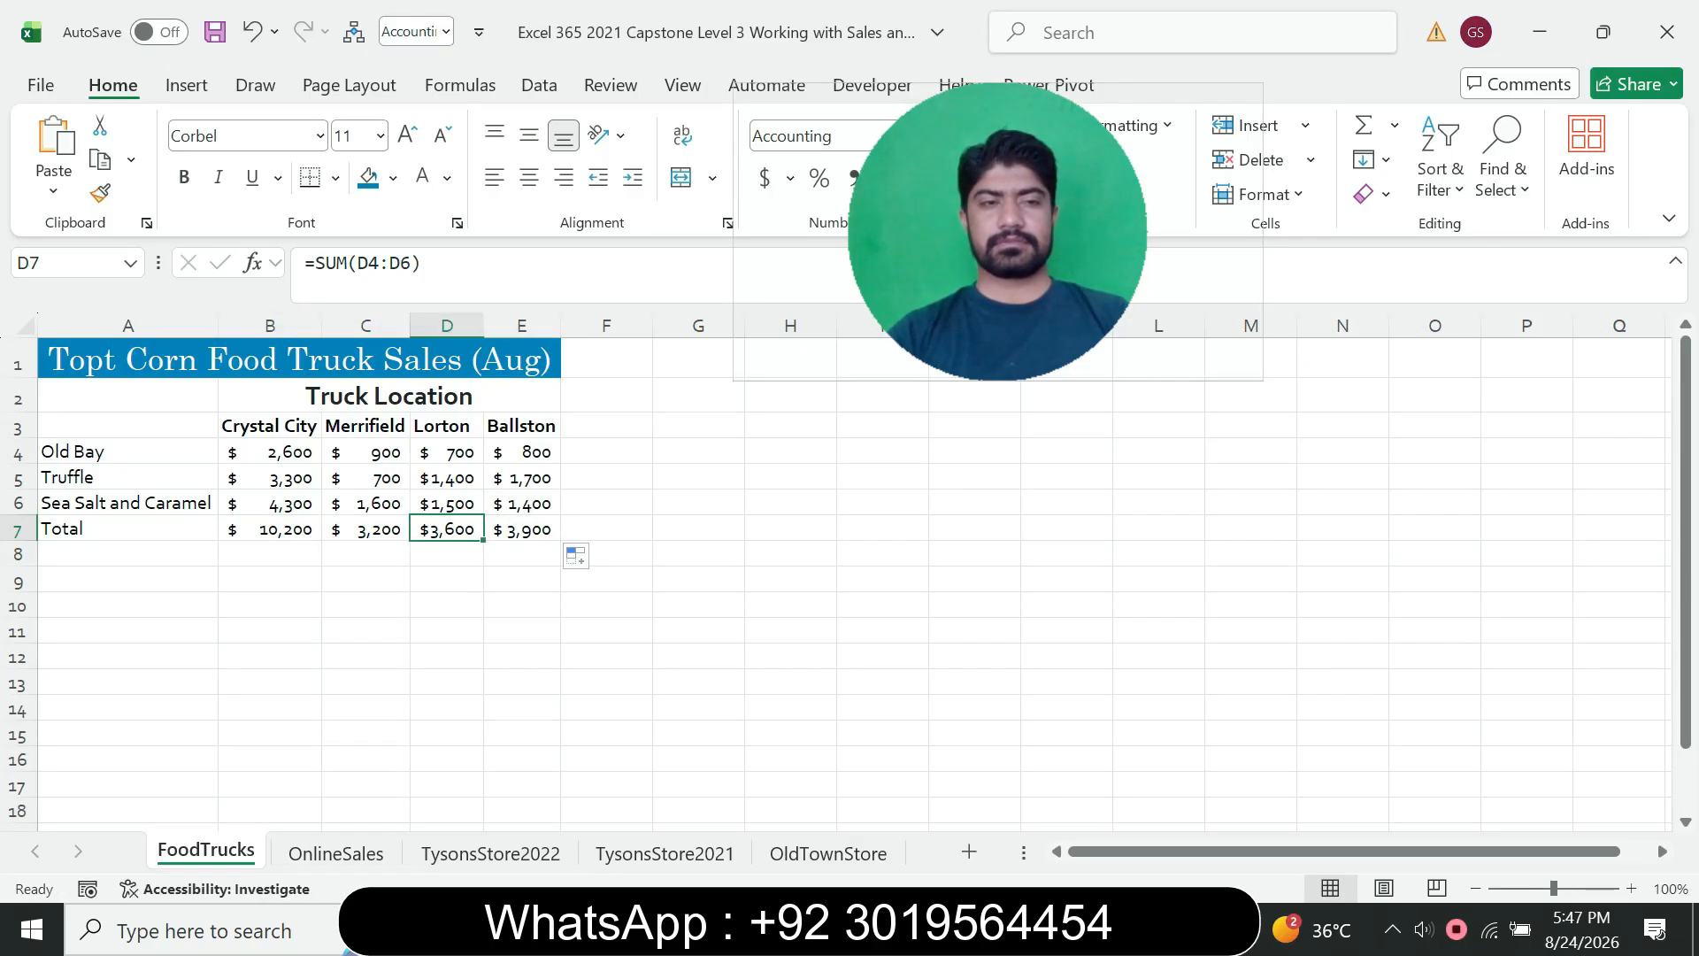
# - Consult step 8d in the PDF and apply the Total cell style to cells A7:E7
pyautogui.hotkey('alt', 'Tab')
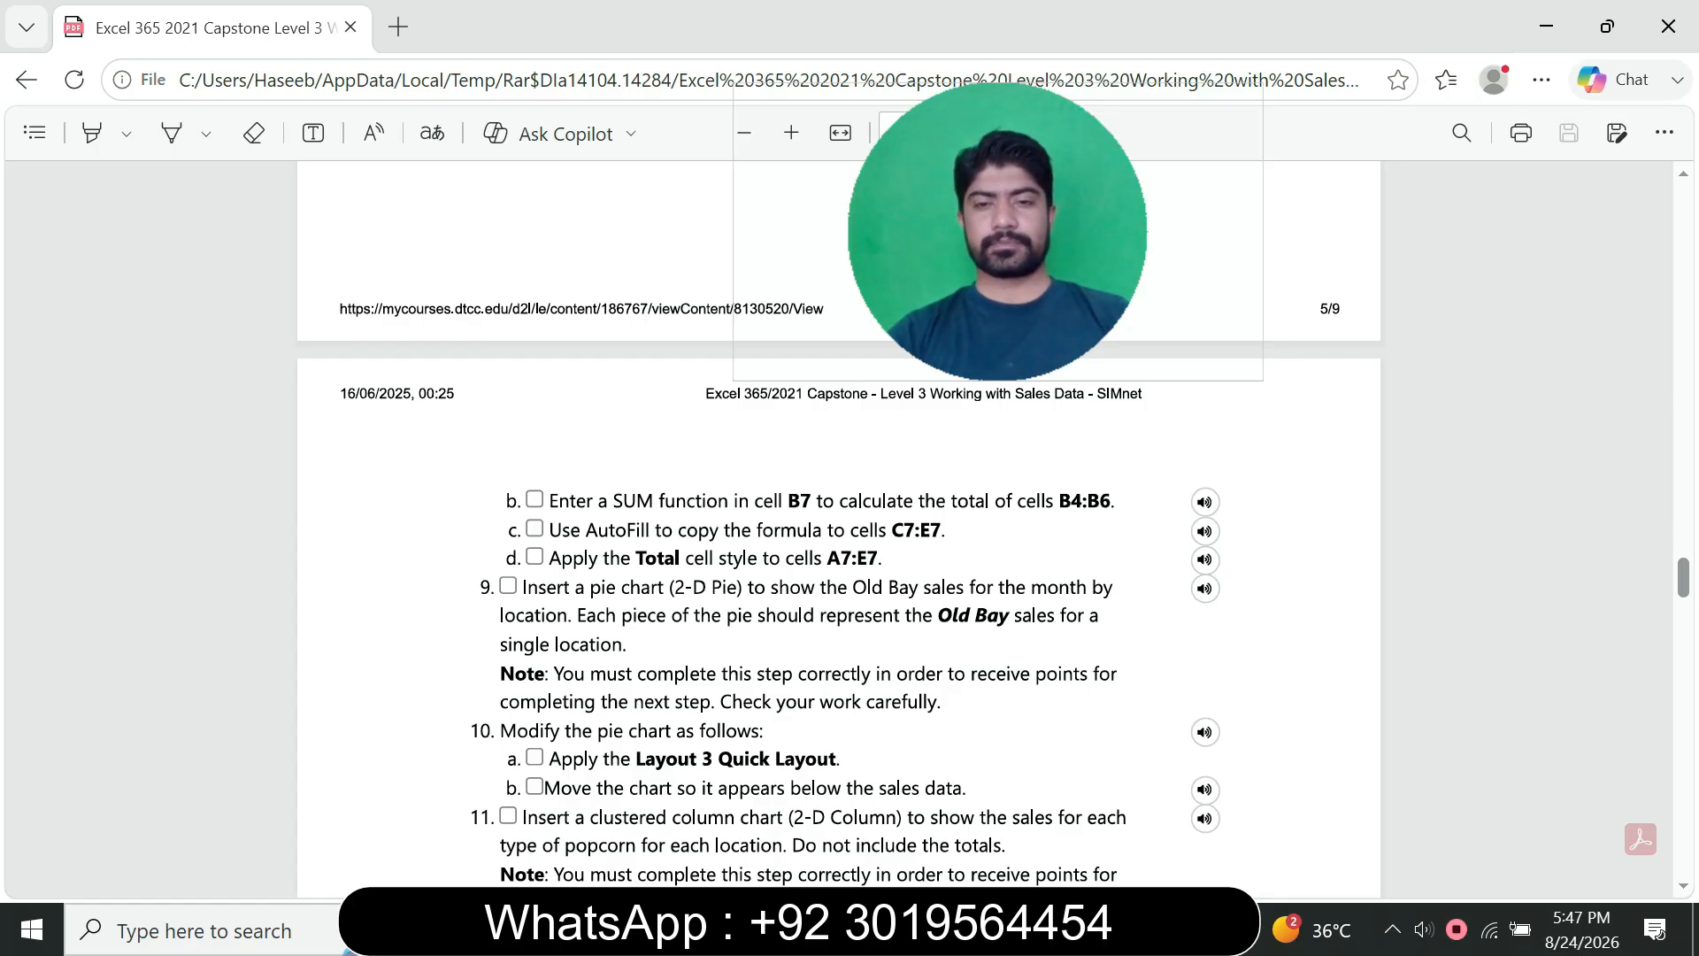
pyautogui.hotkey('alt', 'Tab')
pyautogui.click(270, 529)
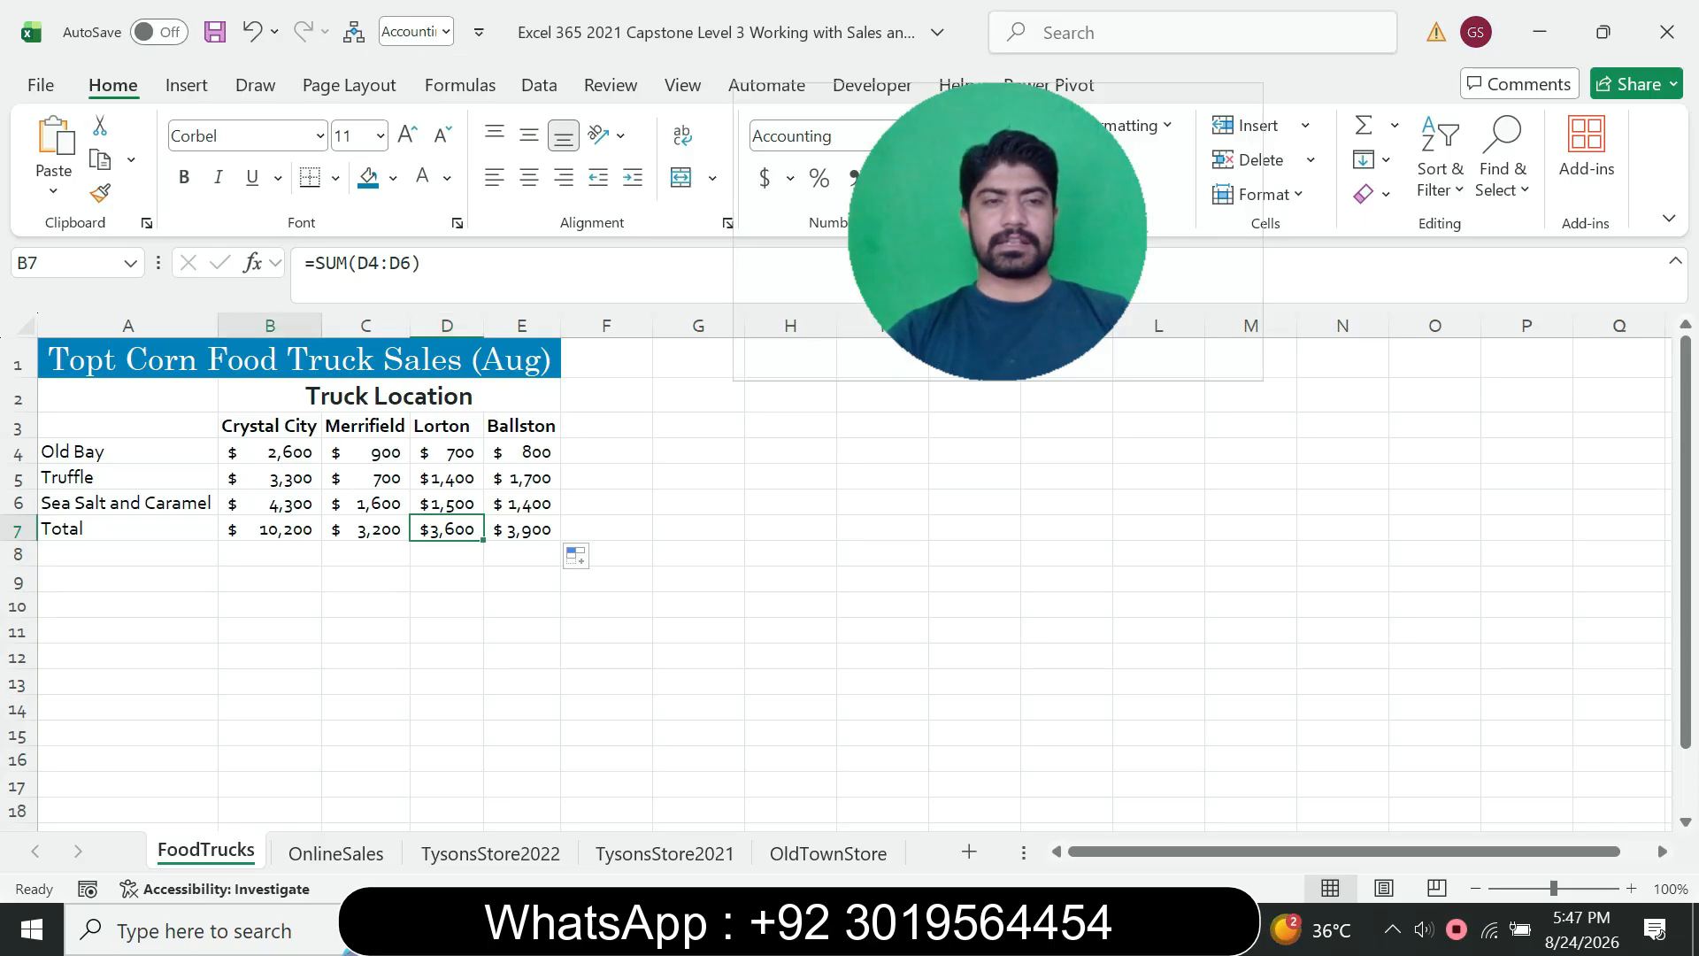
pyautogui.click(129, 529)
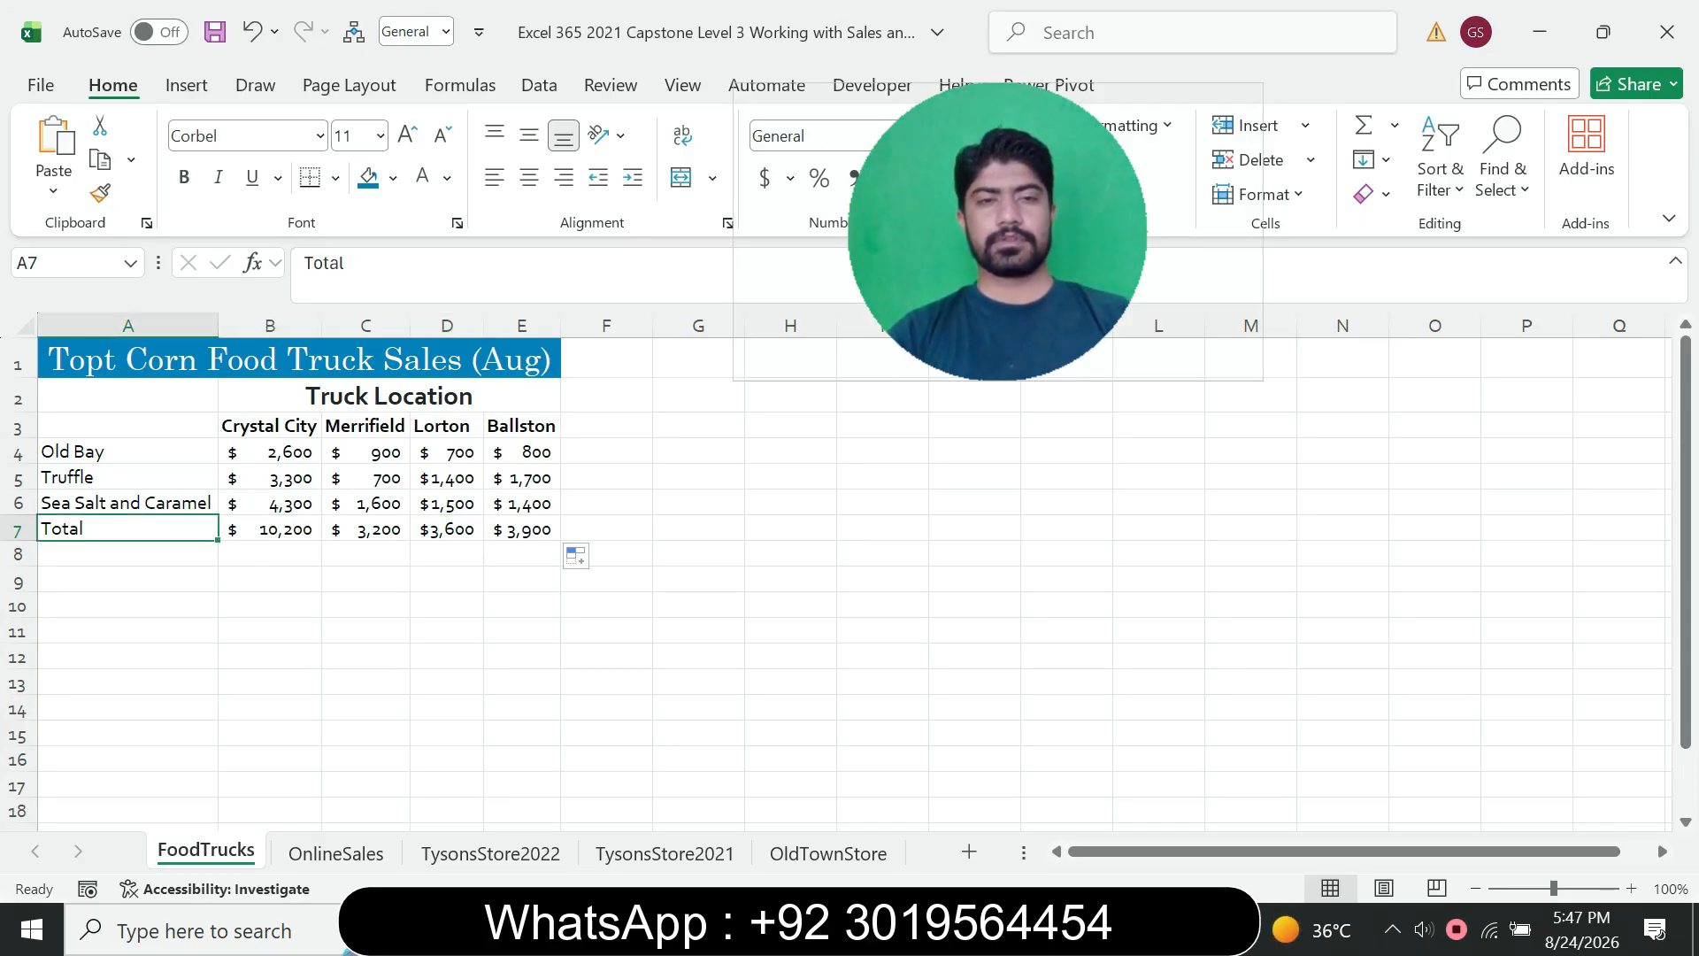
pyautogui.hotkey('ctrl', 'shift', 'Right')
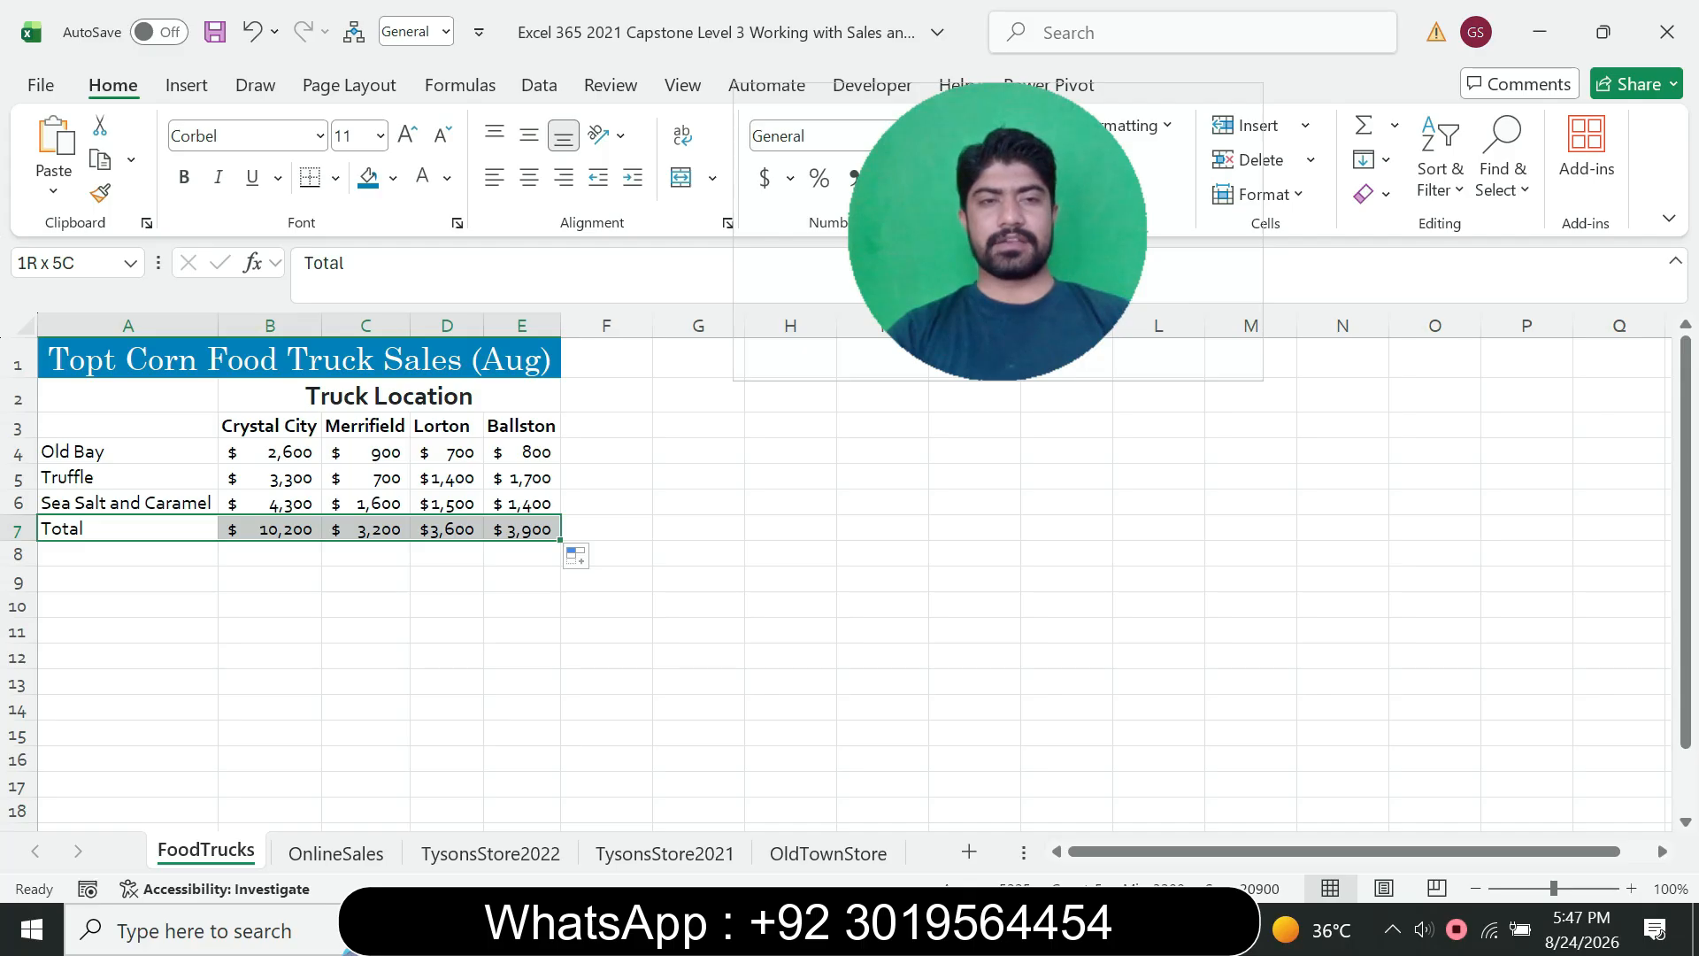
pyautogui.hotkey('alt', 'Tab')
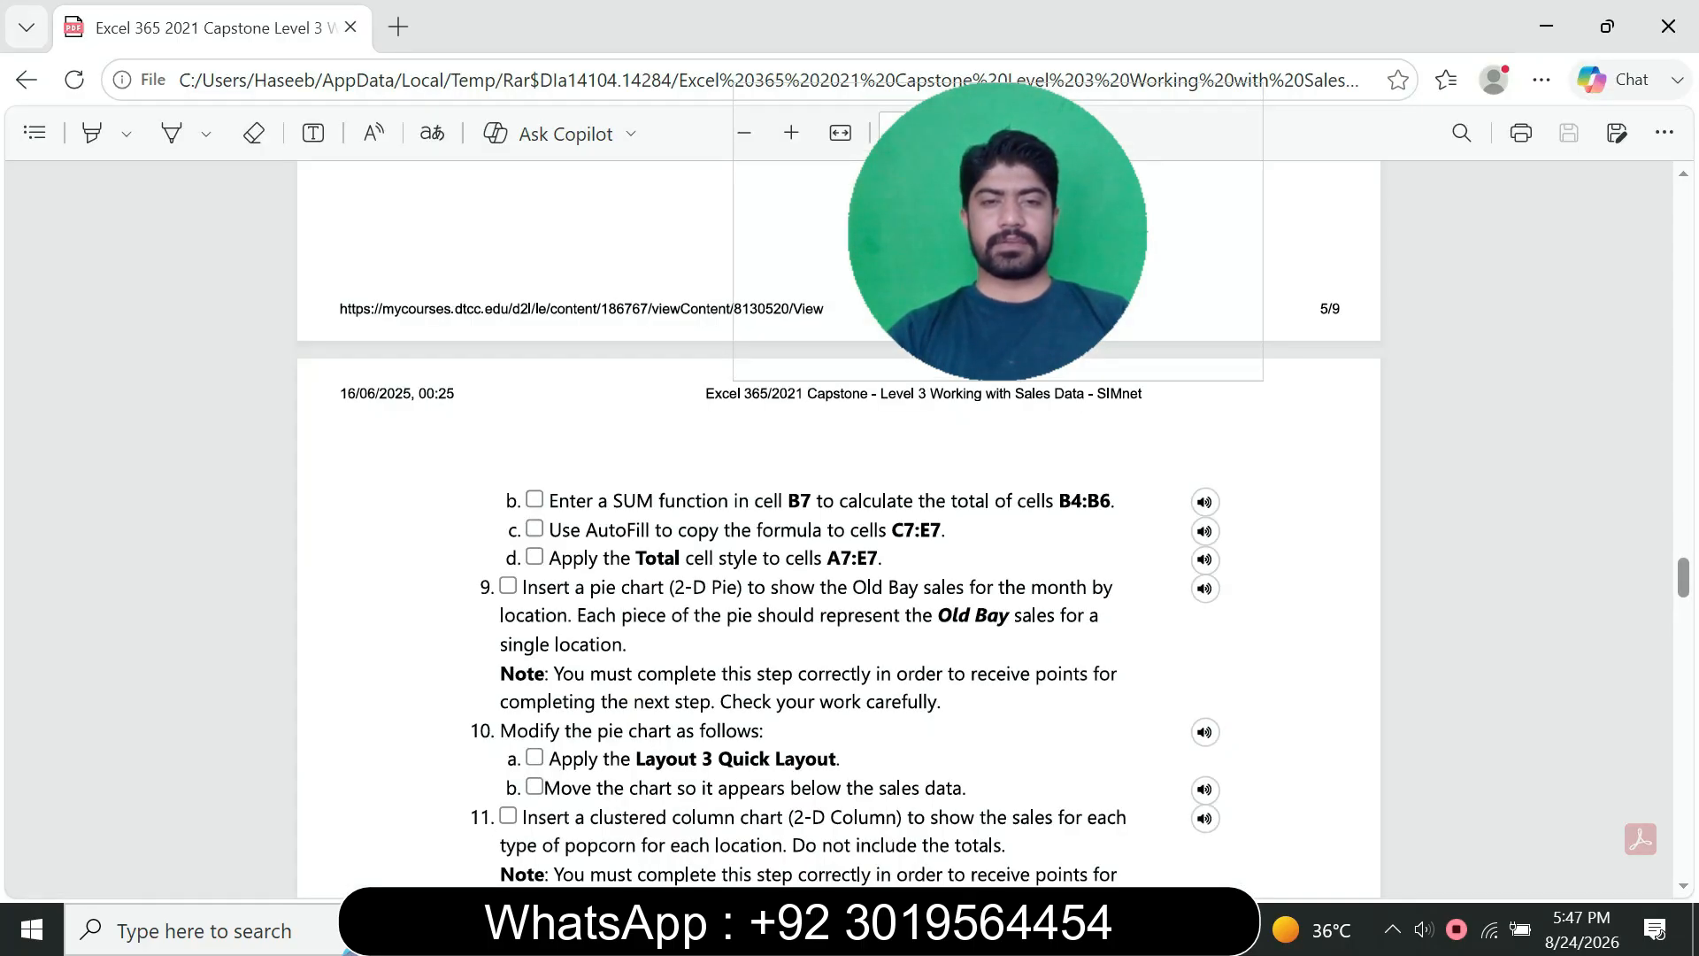
pyautogui.hotkey('alt', 'Tab')
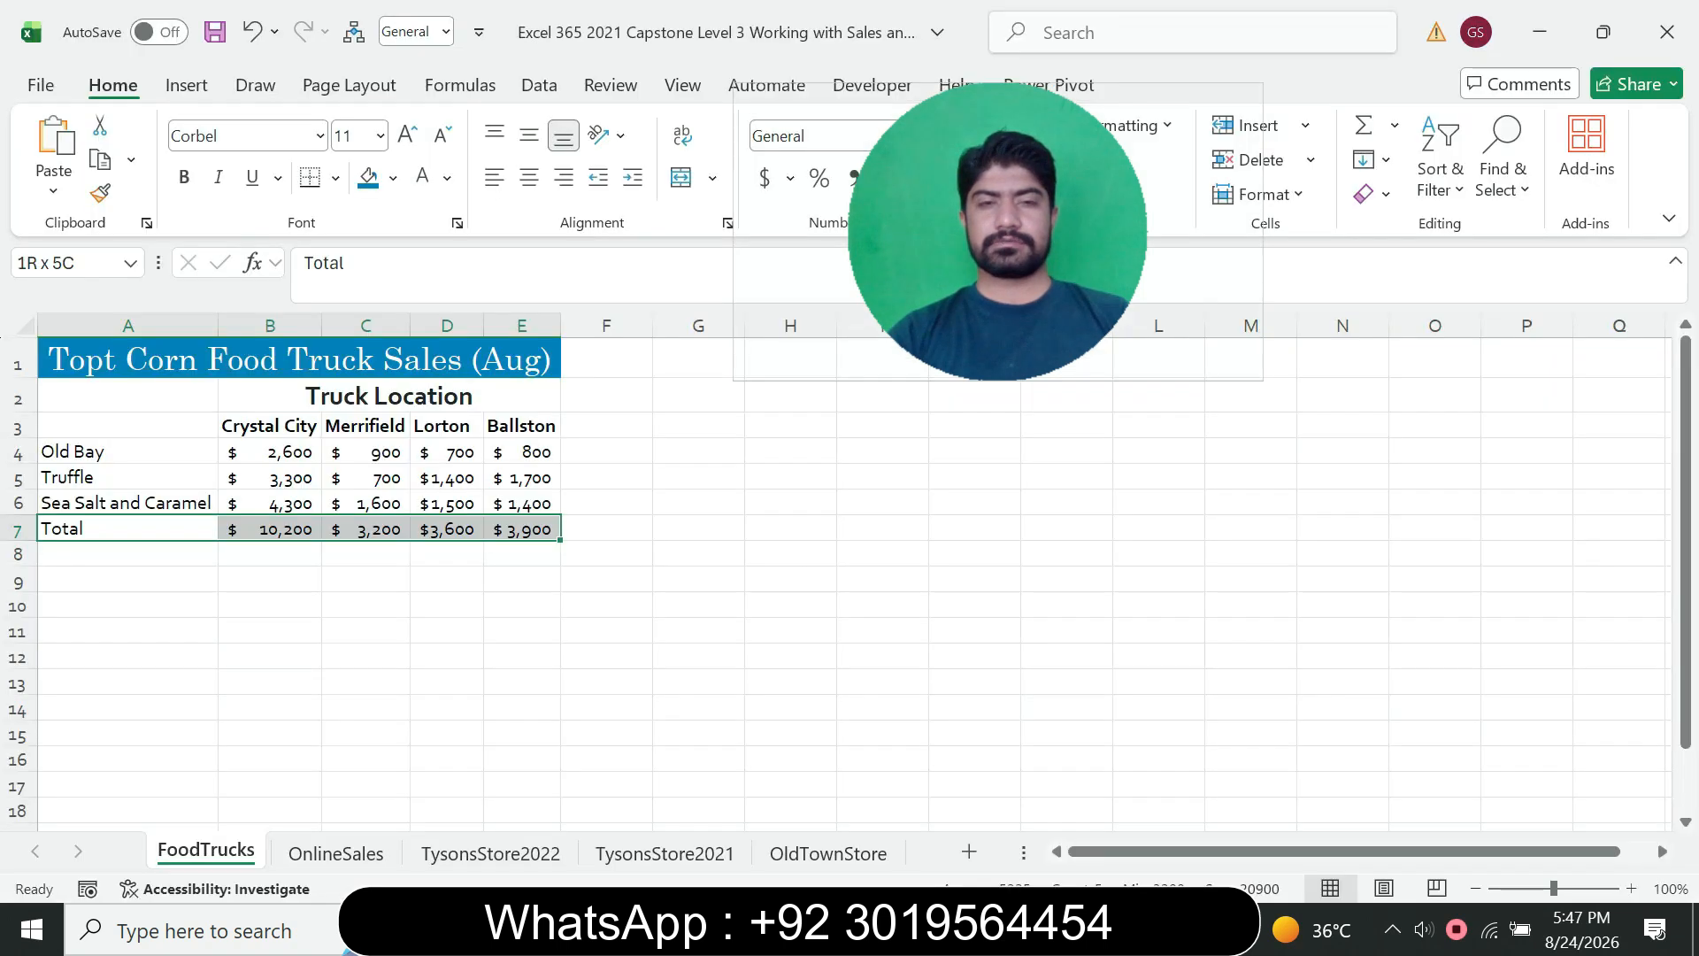
pyautogui.moveTo(998, 232); pyautogui.dragTo(658, 321)
pyautogui.click(1027, 195)
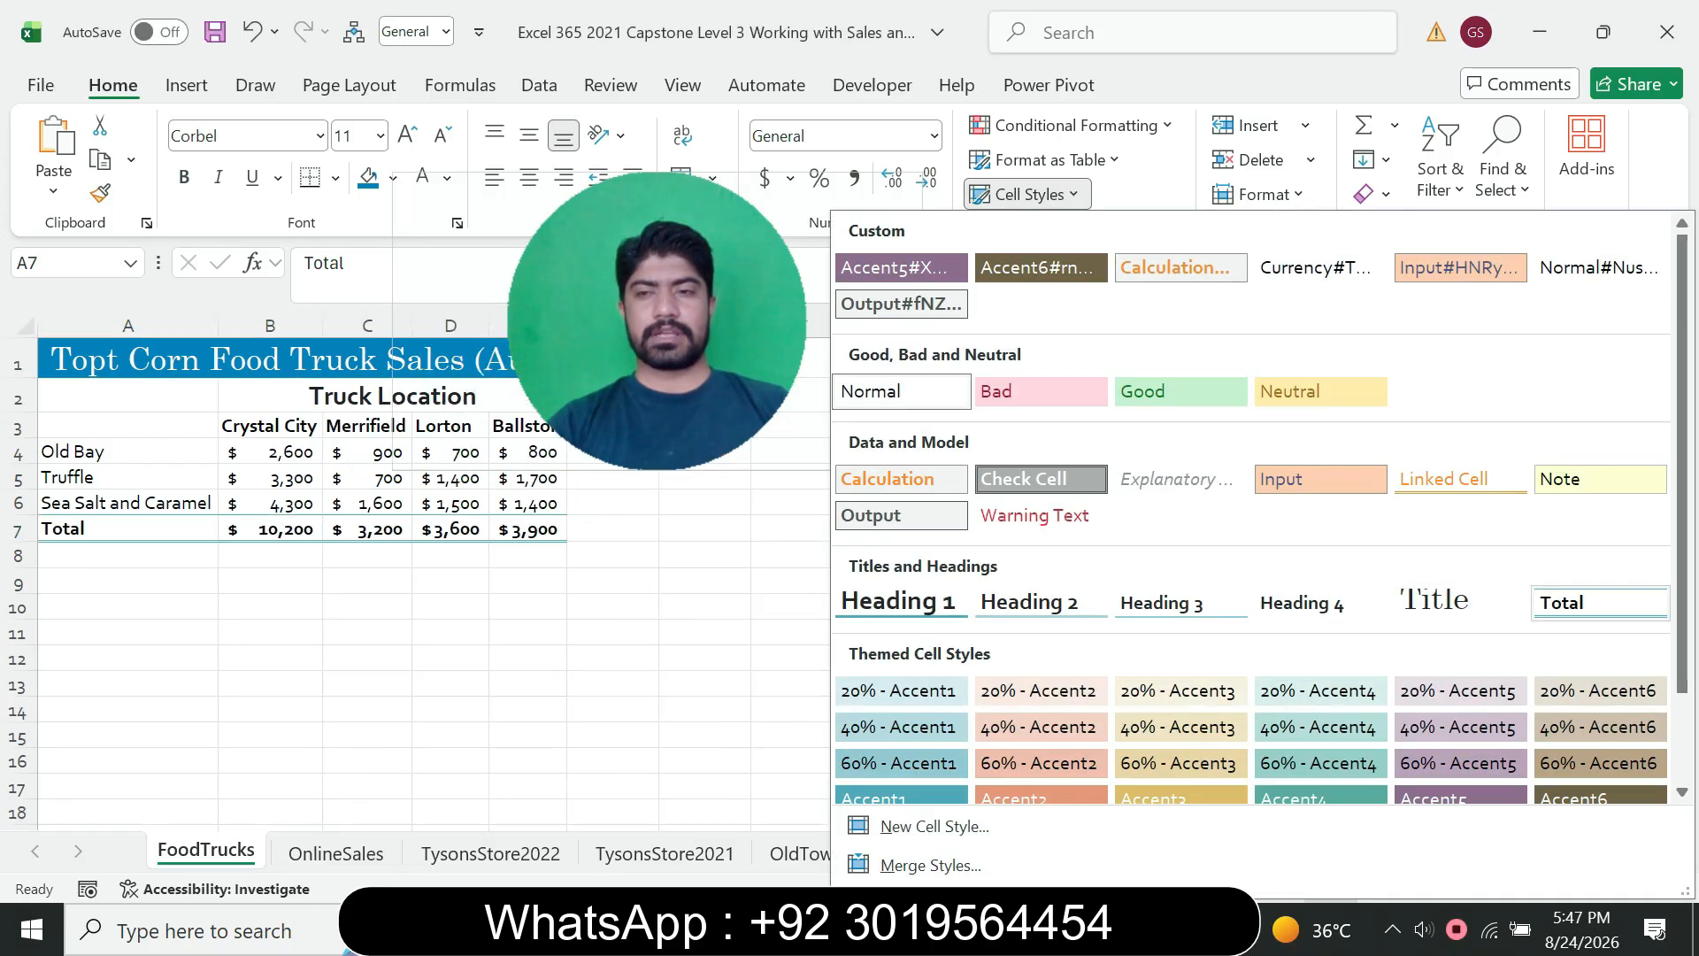
pyautogui.click(1600, 602)
pyautogui.moveTo(657, 321); pyautogui.dragTo(1061, 237)
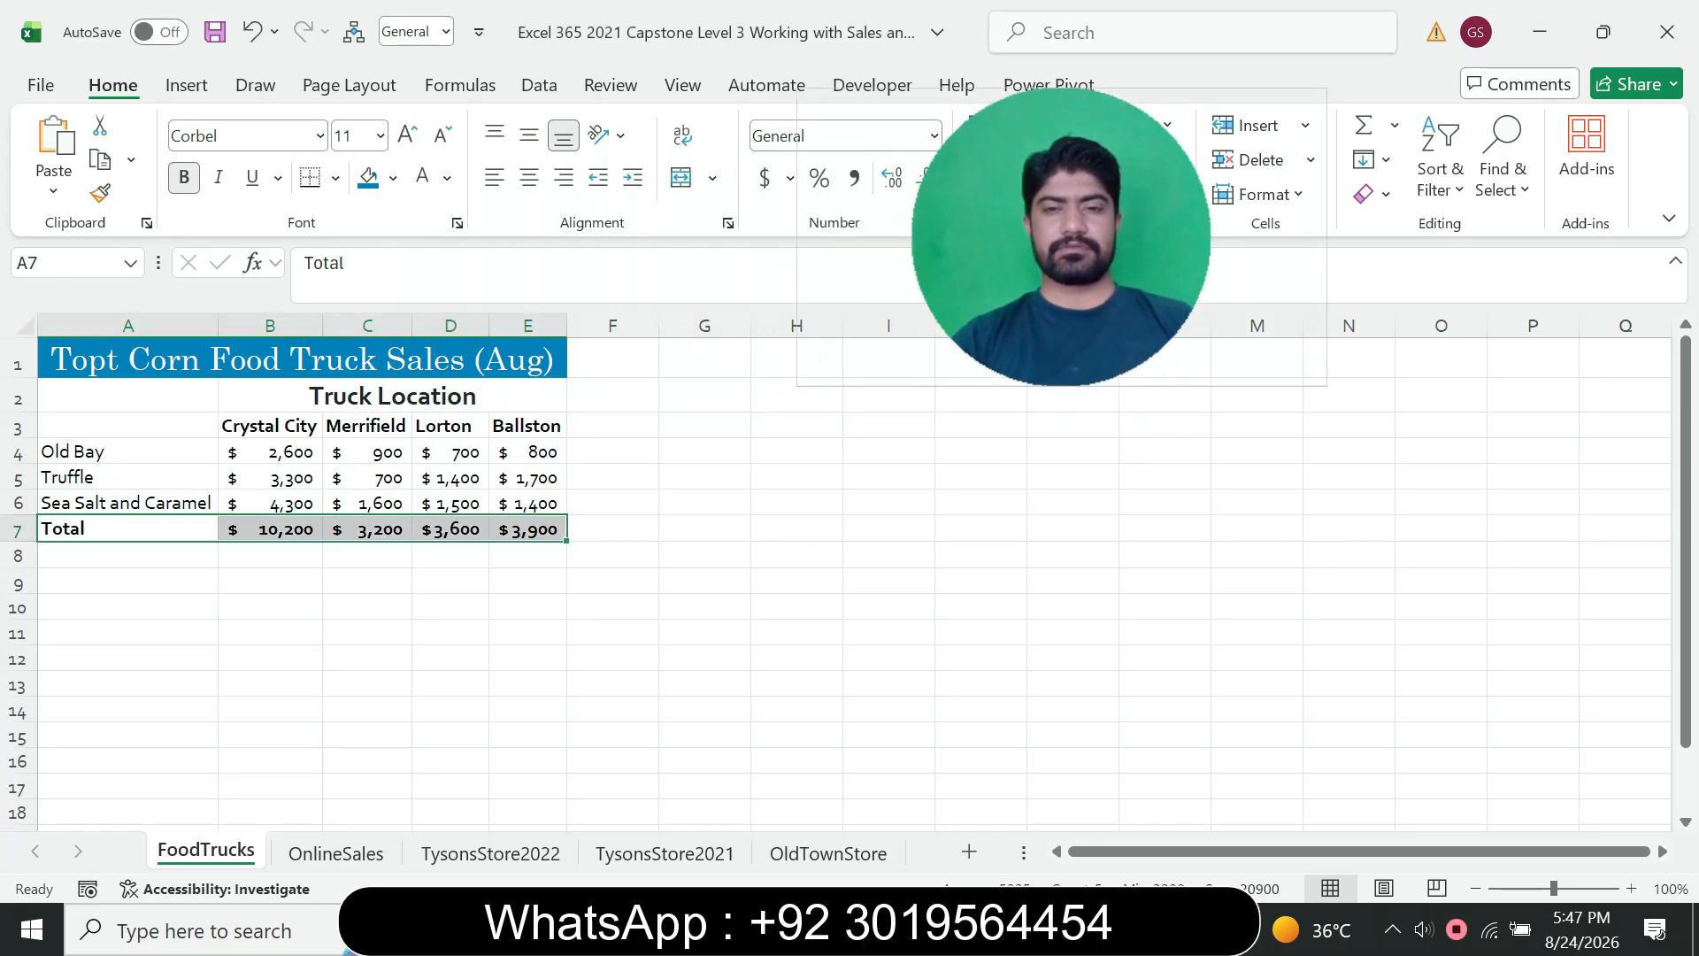
# - Consult step 9 in the PDF and insert a 2-D pie chart of the Old Bay sales from cells A4:E4 on the FoodTrucks worksheet
pyautogui.click(797, 659)
pyautogui.click(1040, 929)
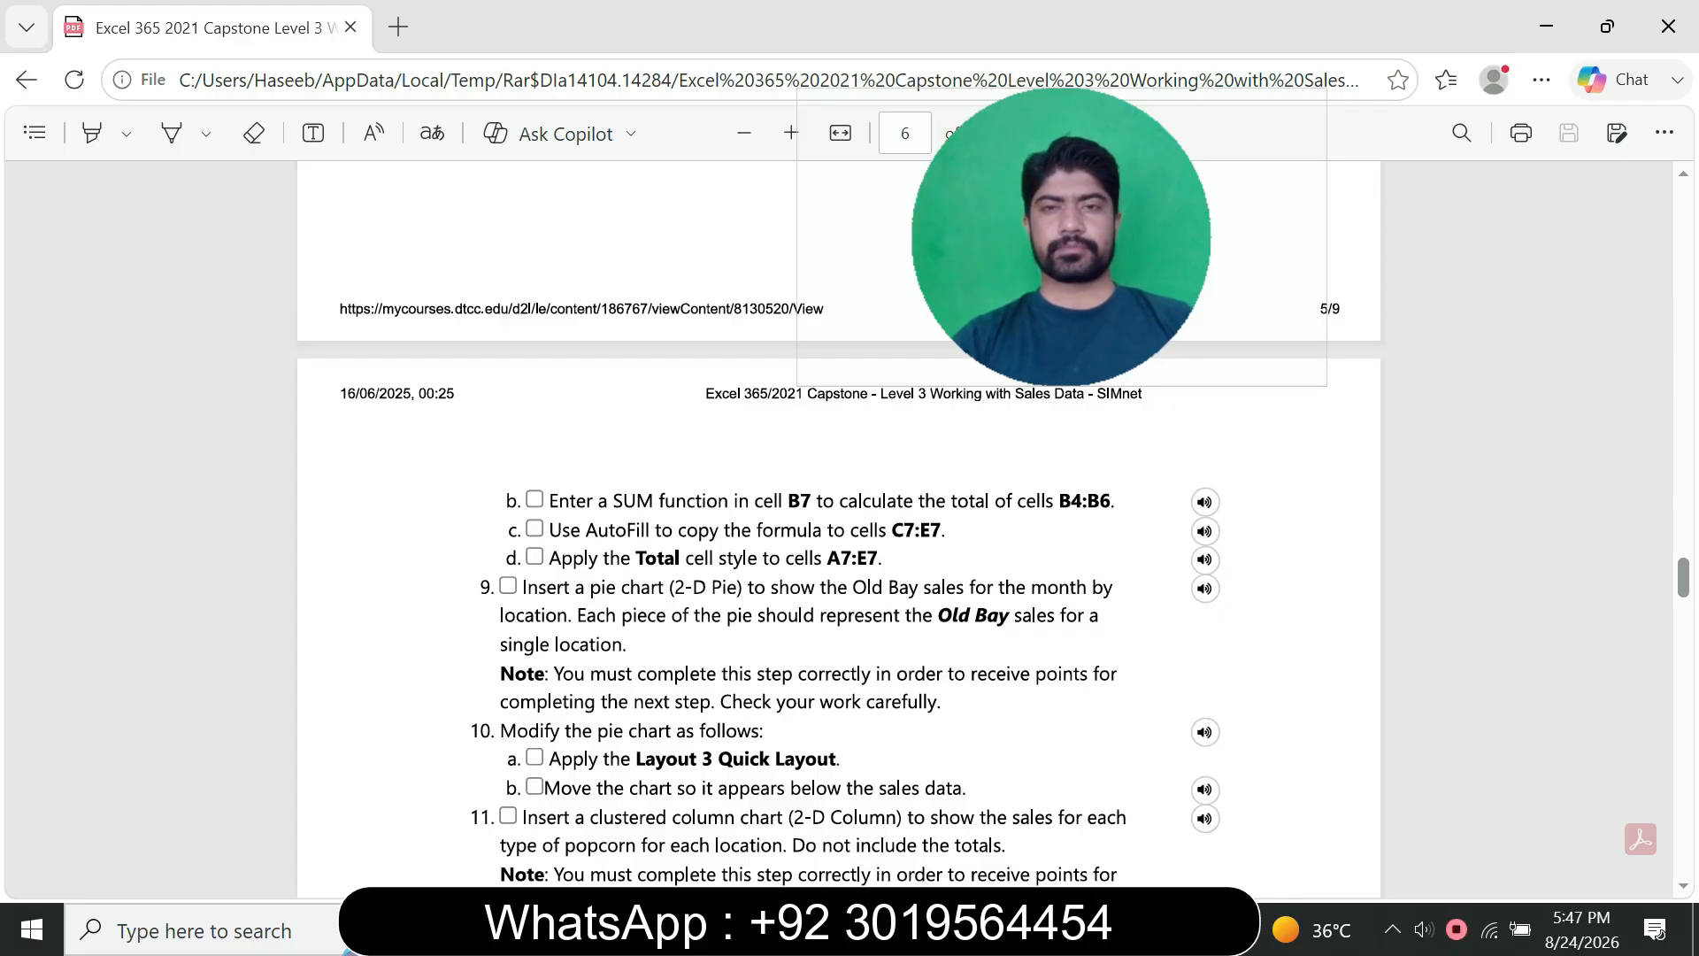
pyautogui.moveTo(1061, 237); pyautogui.dragTo(1050, 217)
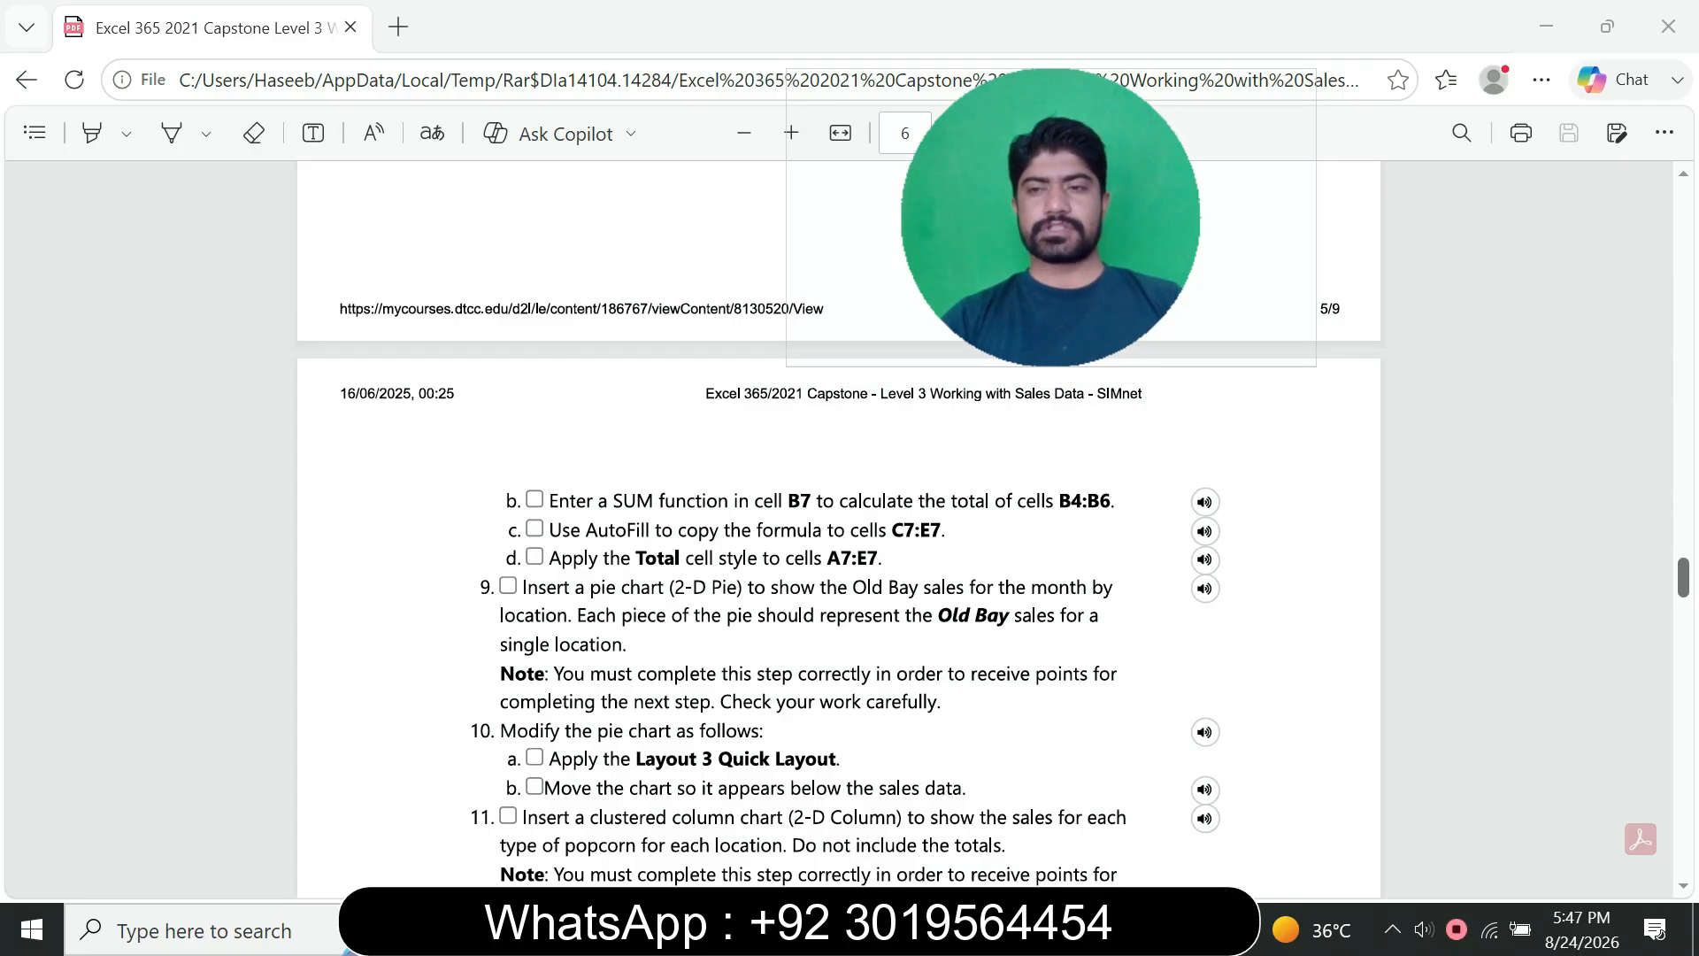
pyautogui.scroll(-1, 839, 581)
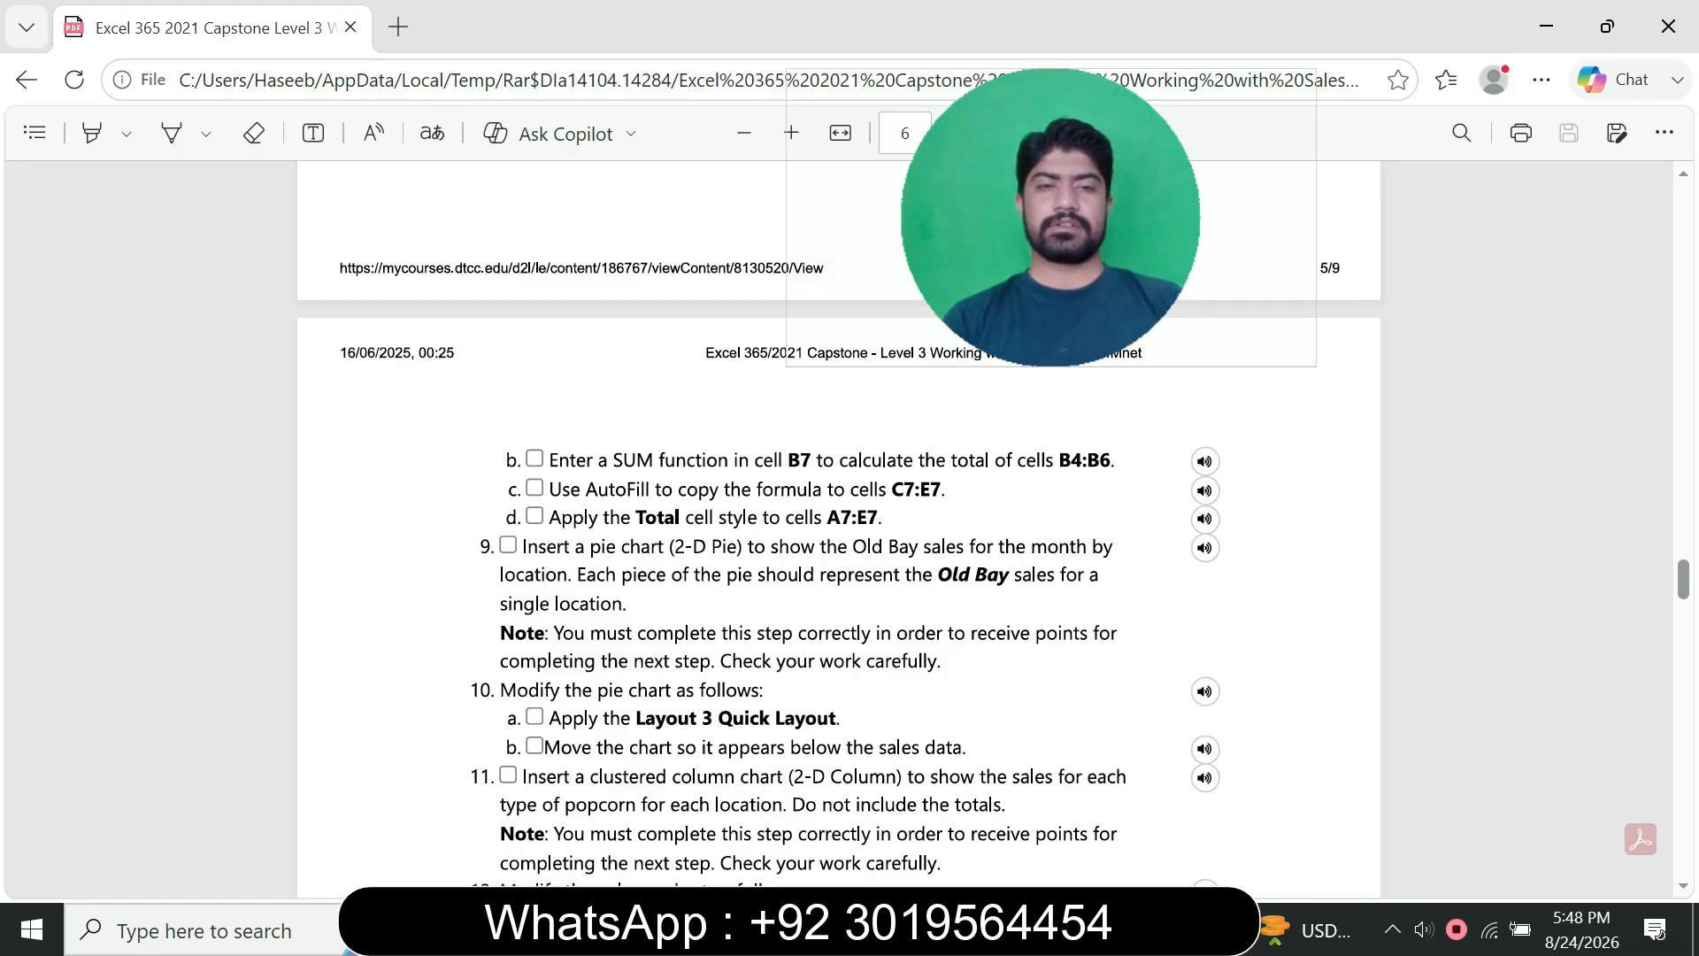
pyautogui.hotkey('alt', 'Tab')
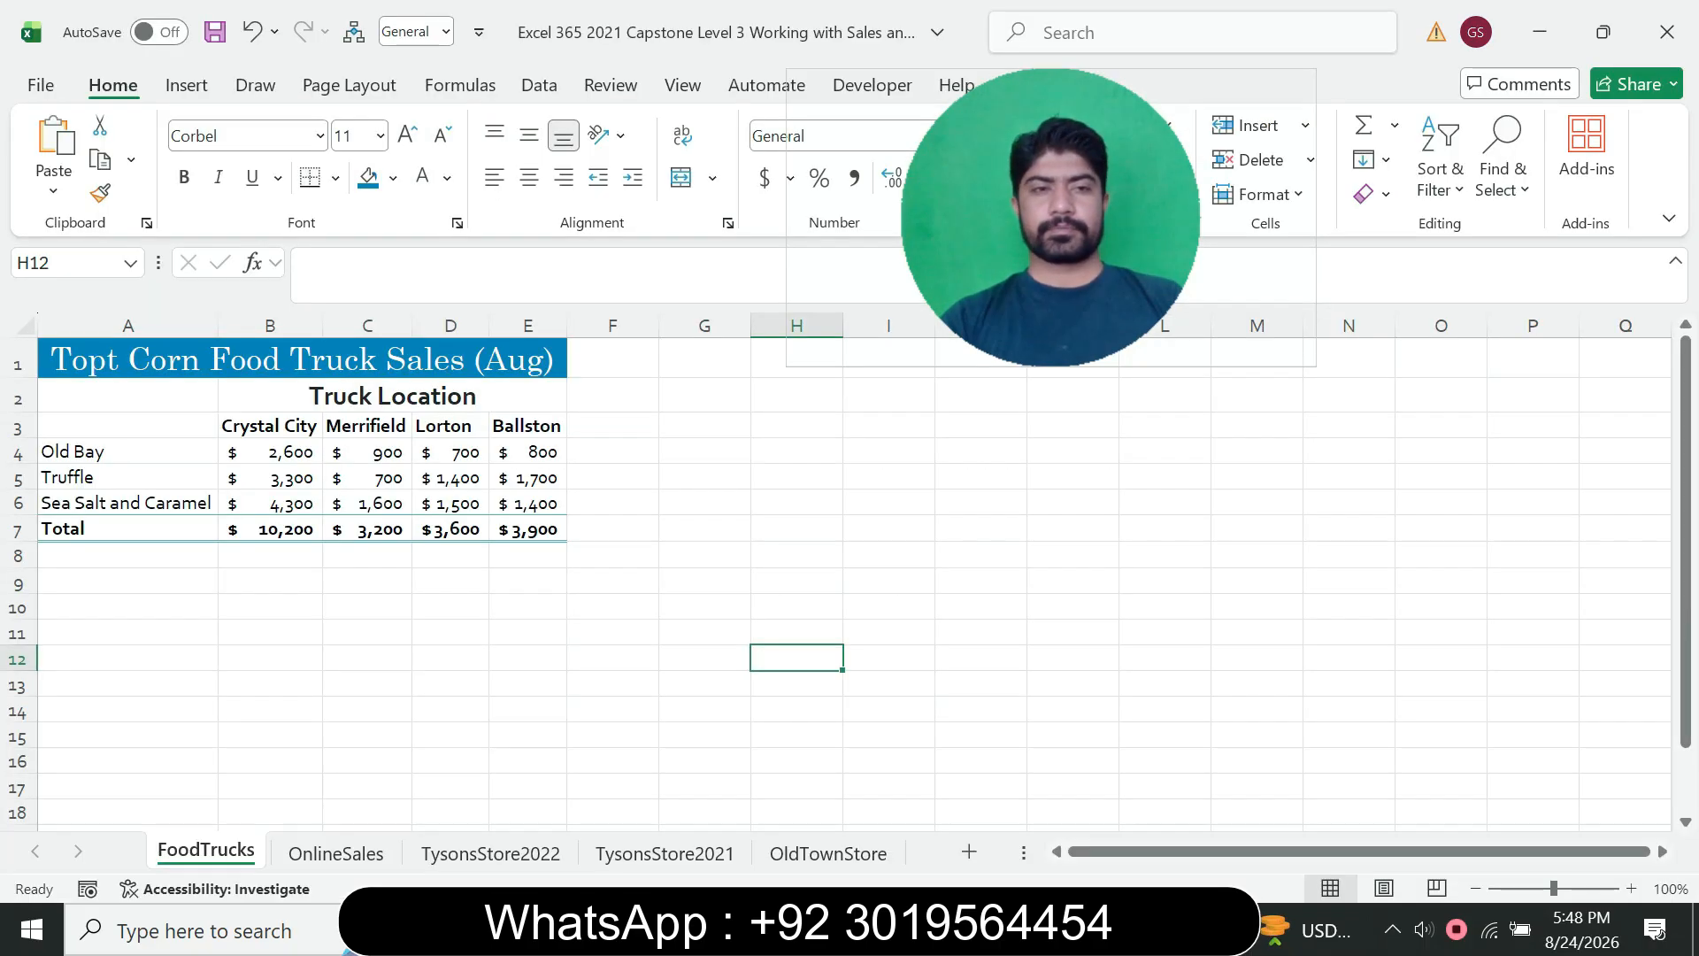
pyautogui.moveTo(128, 453); pyautogui.dragTo(528, 451)
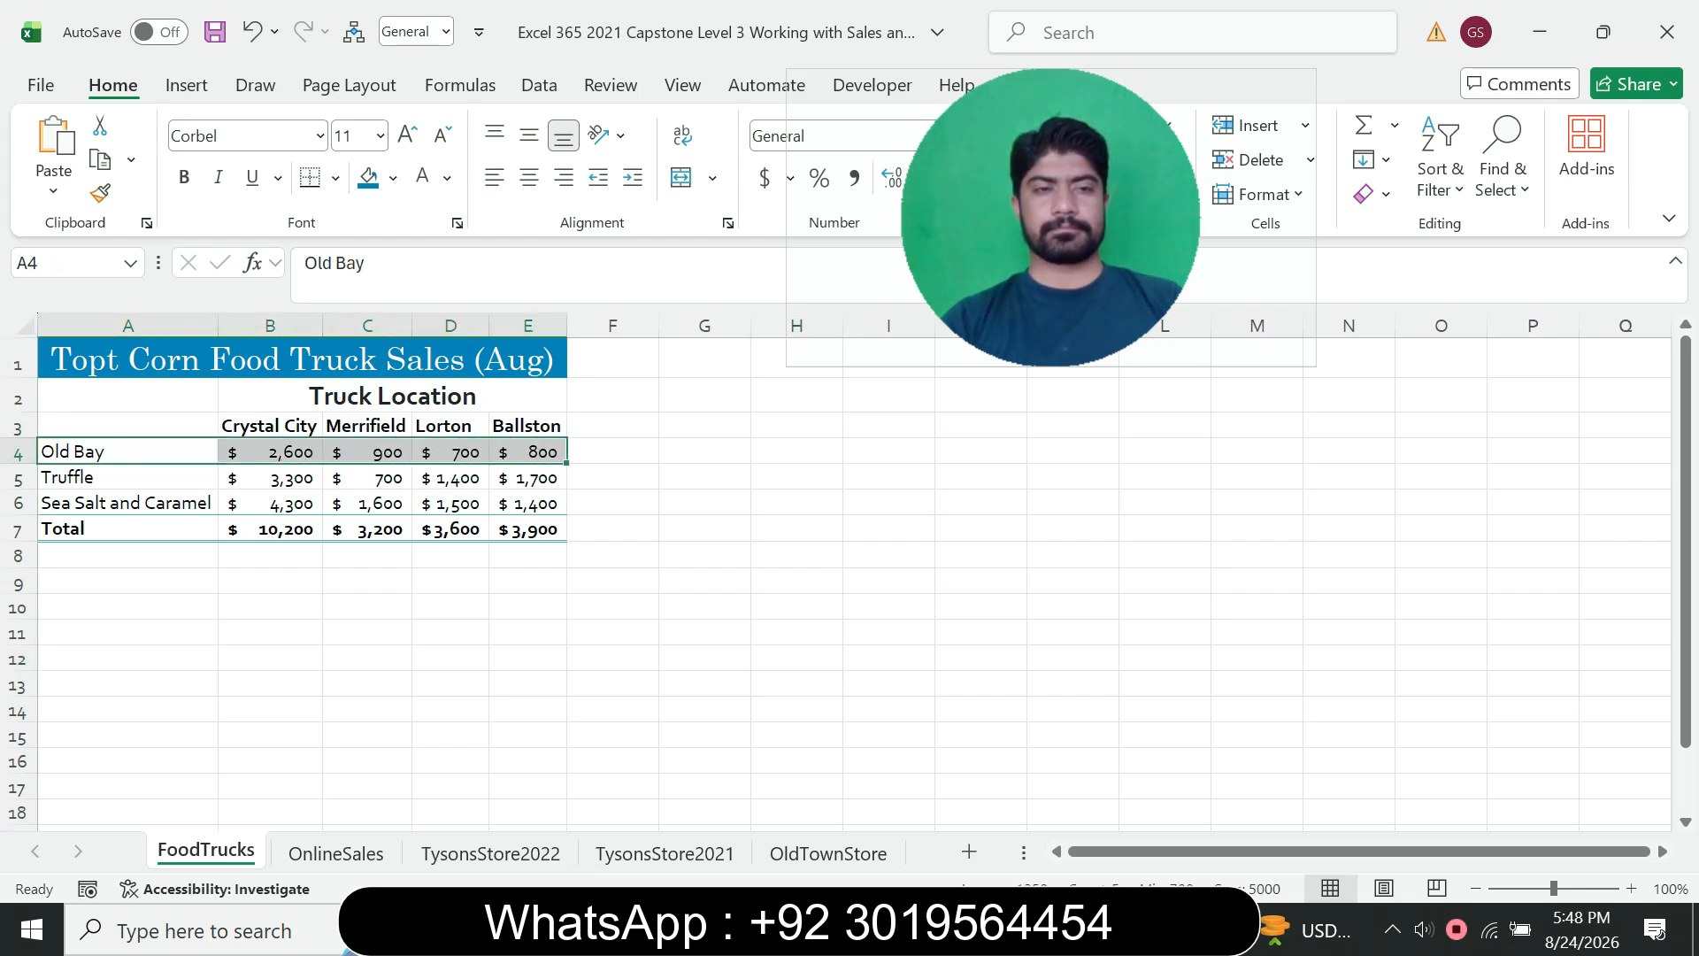
pyautogui.hotkey('alt', 'Tab')
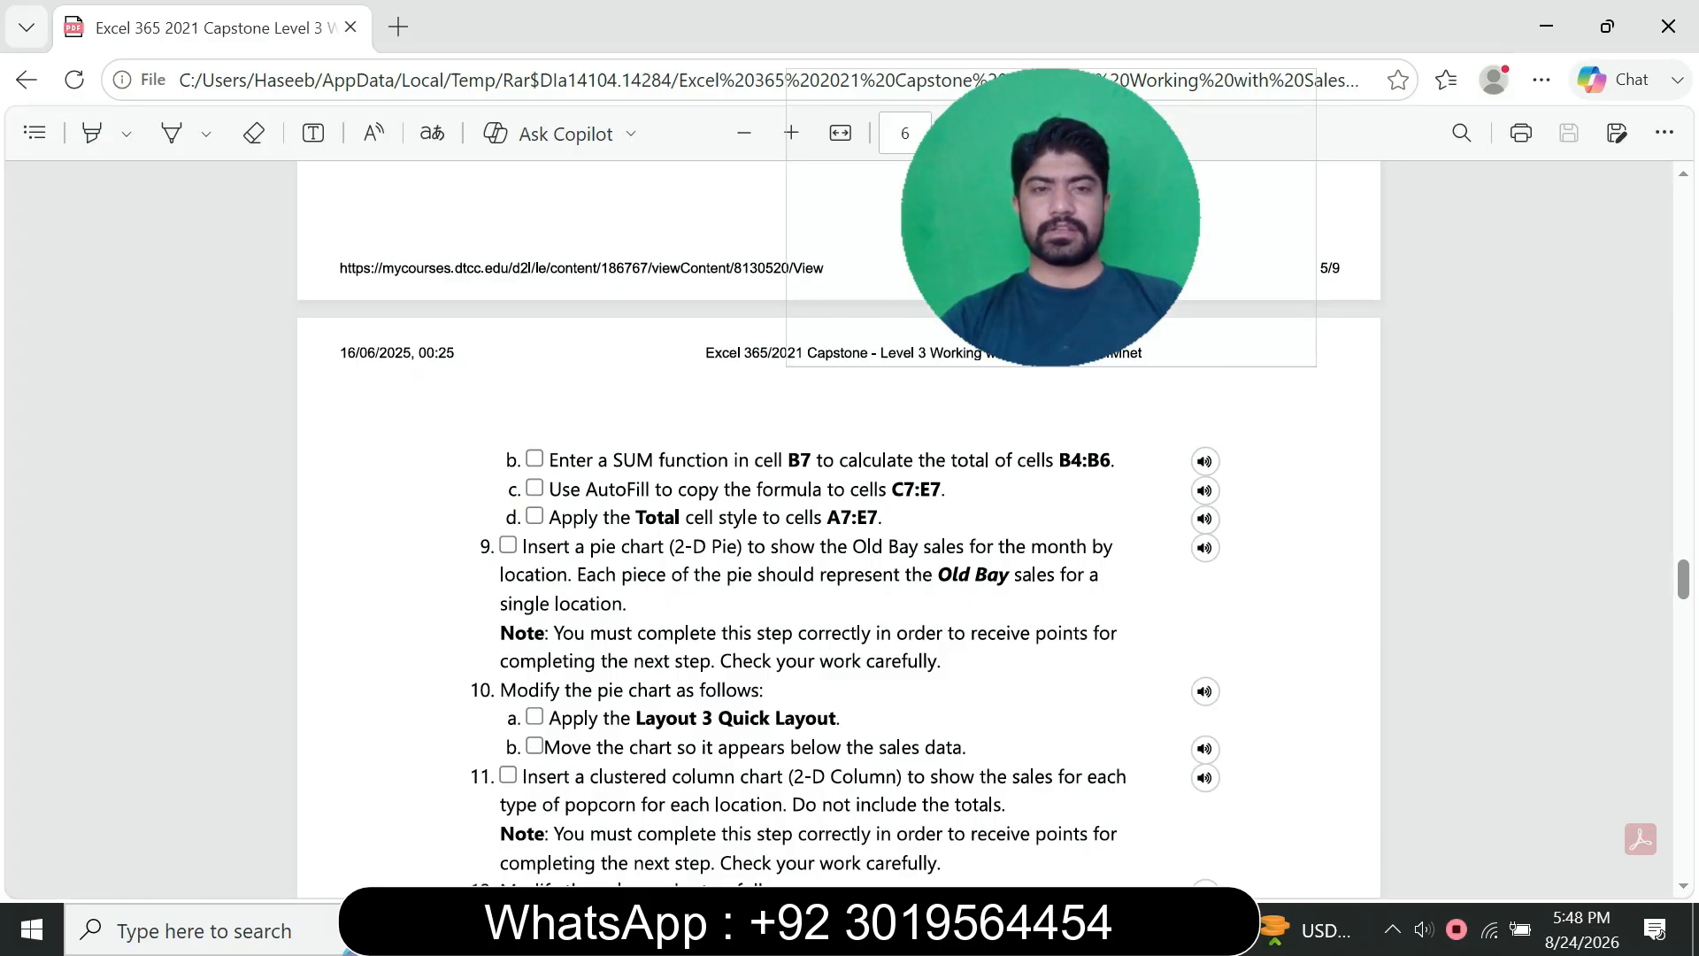
pyautogui.hotkey('alt', 'Tab')
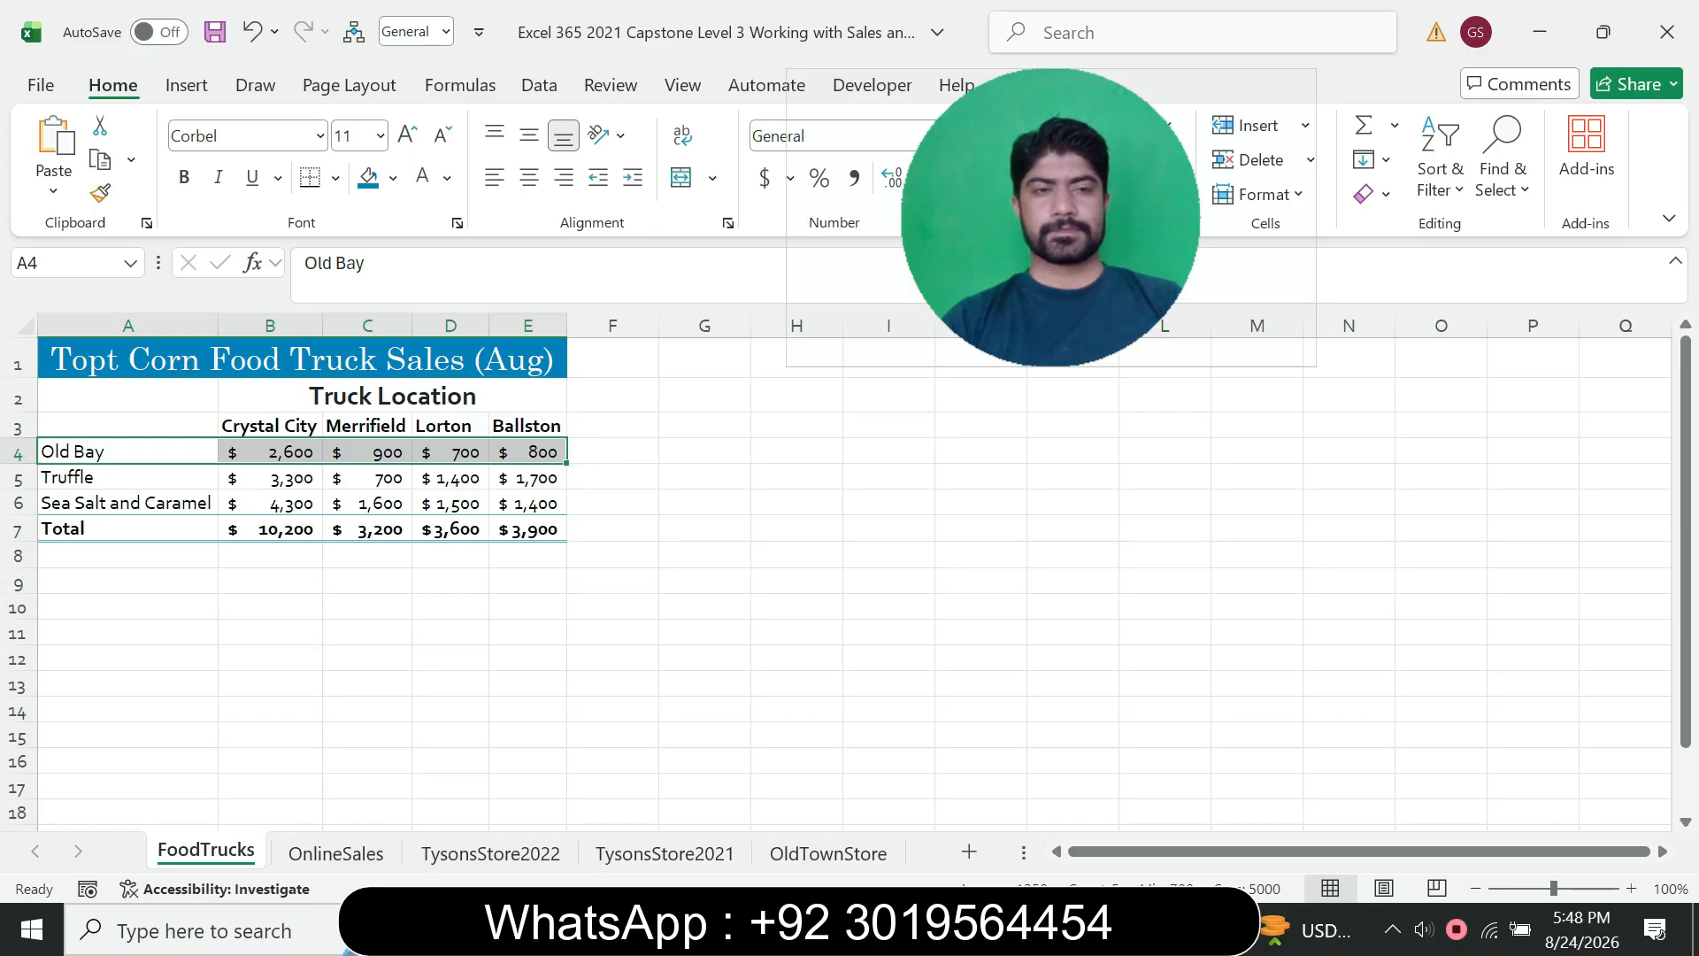
pyautogui.hotkey('alt', 'Tab')
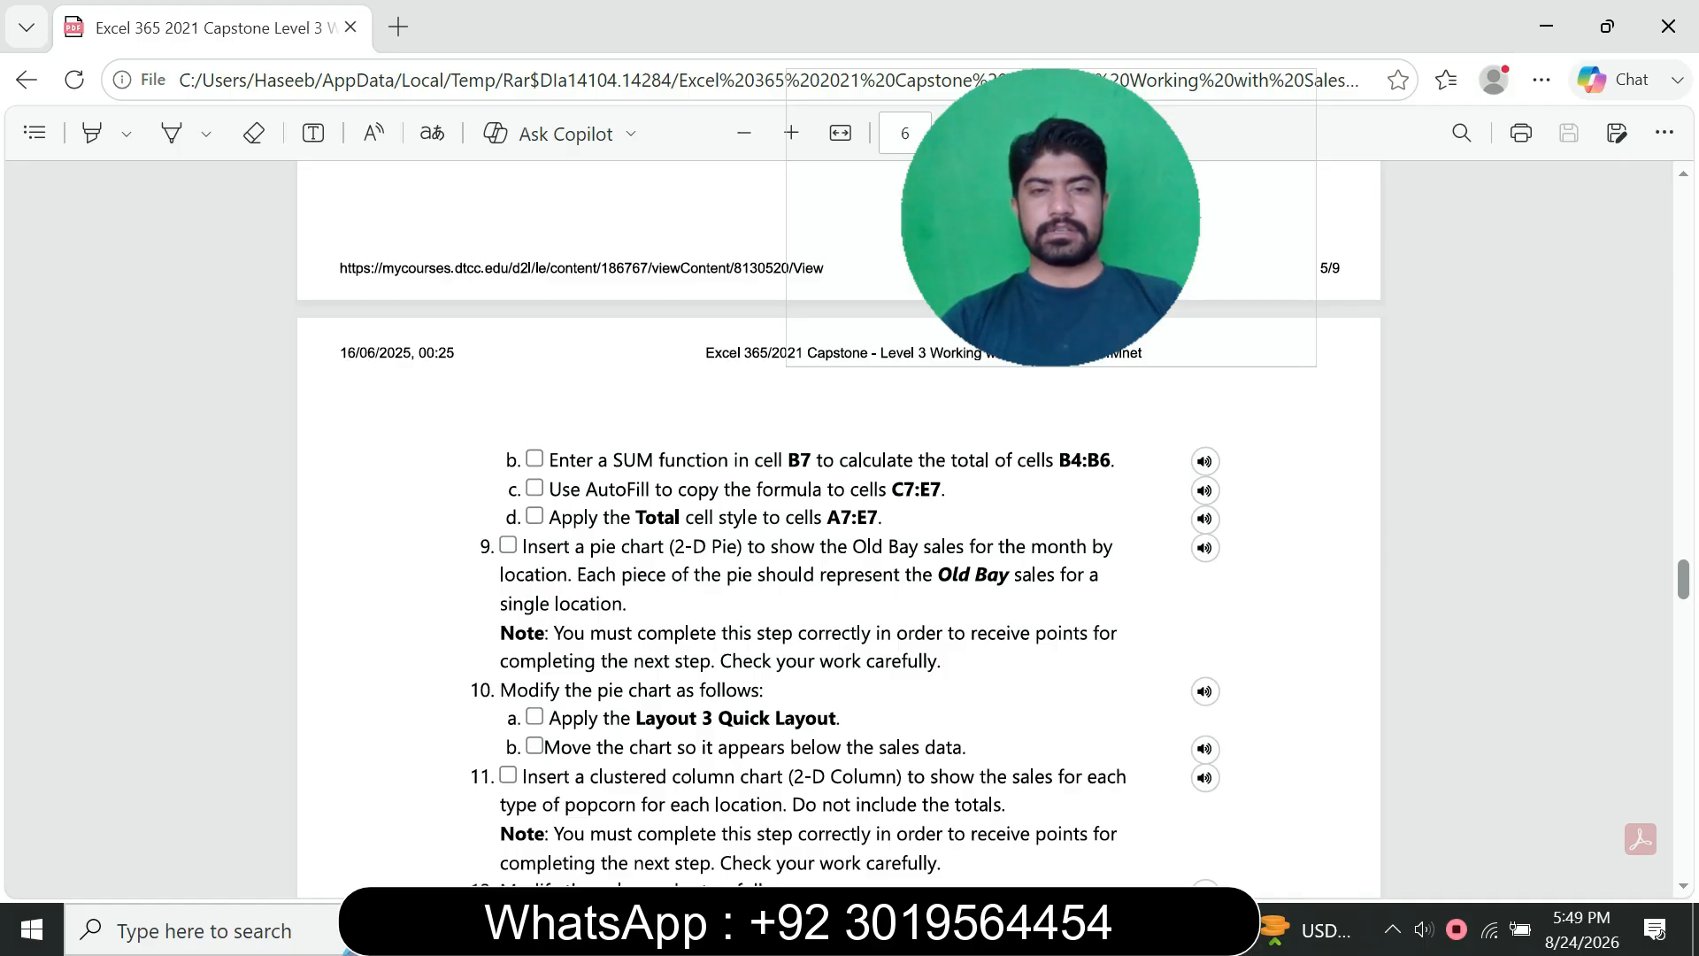
pyautogui.hotkey('alt', 'Tab')
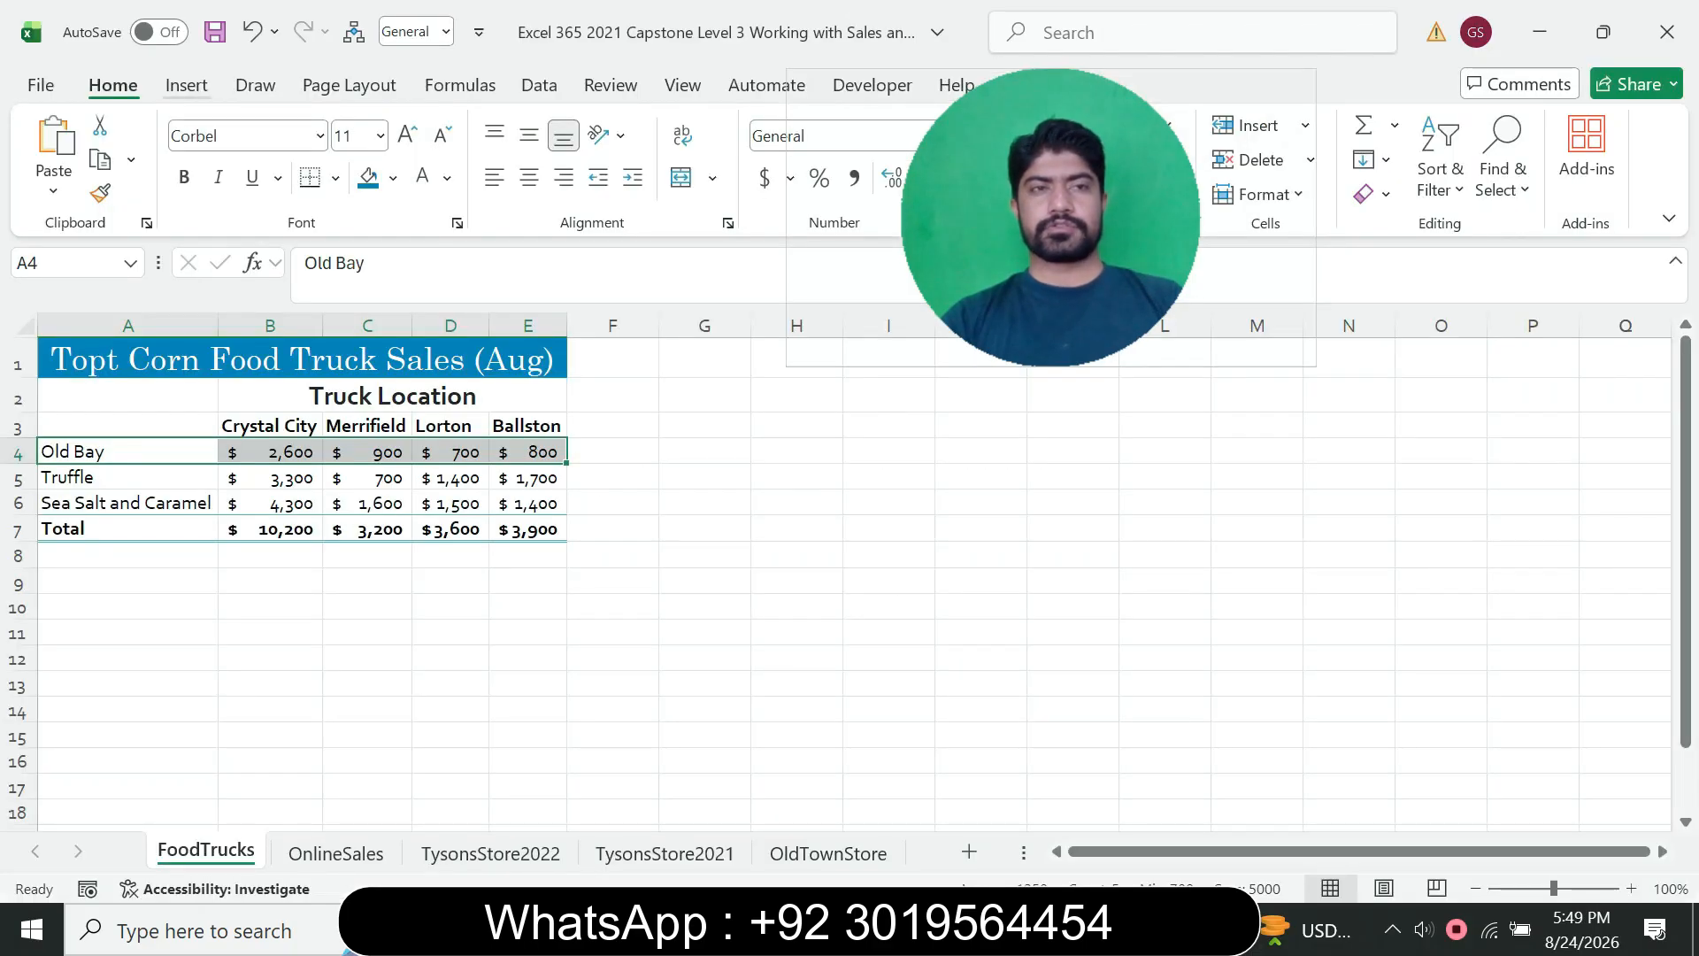
pyautogui.click(186, 86)
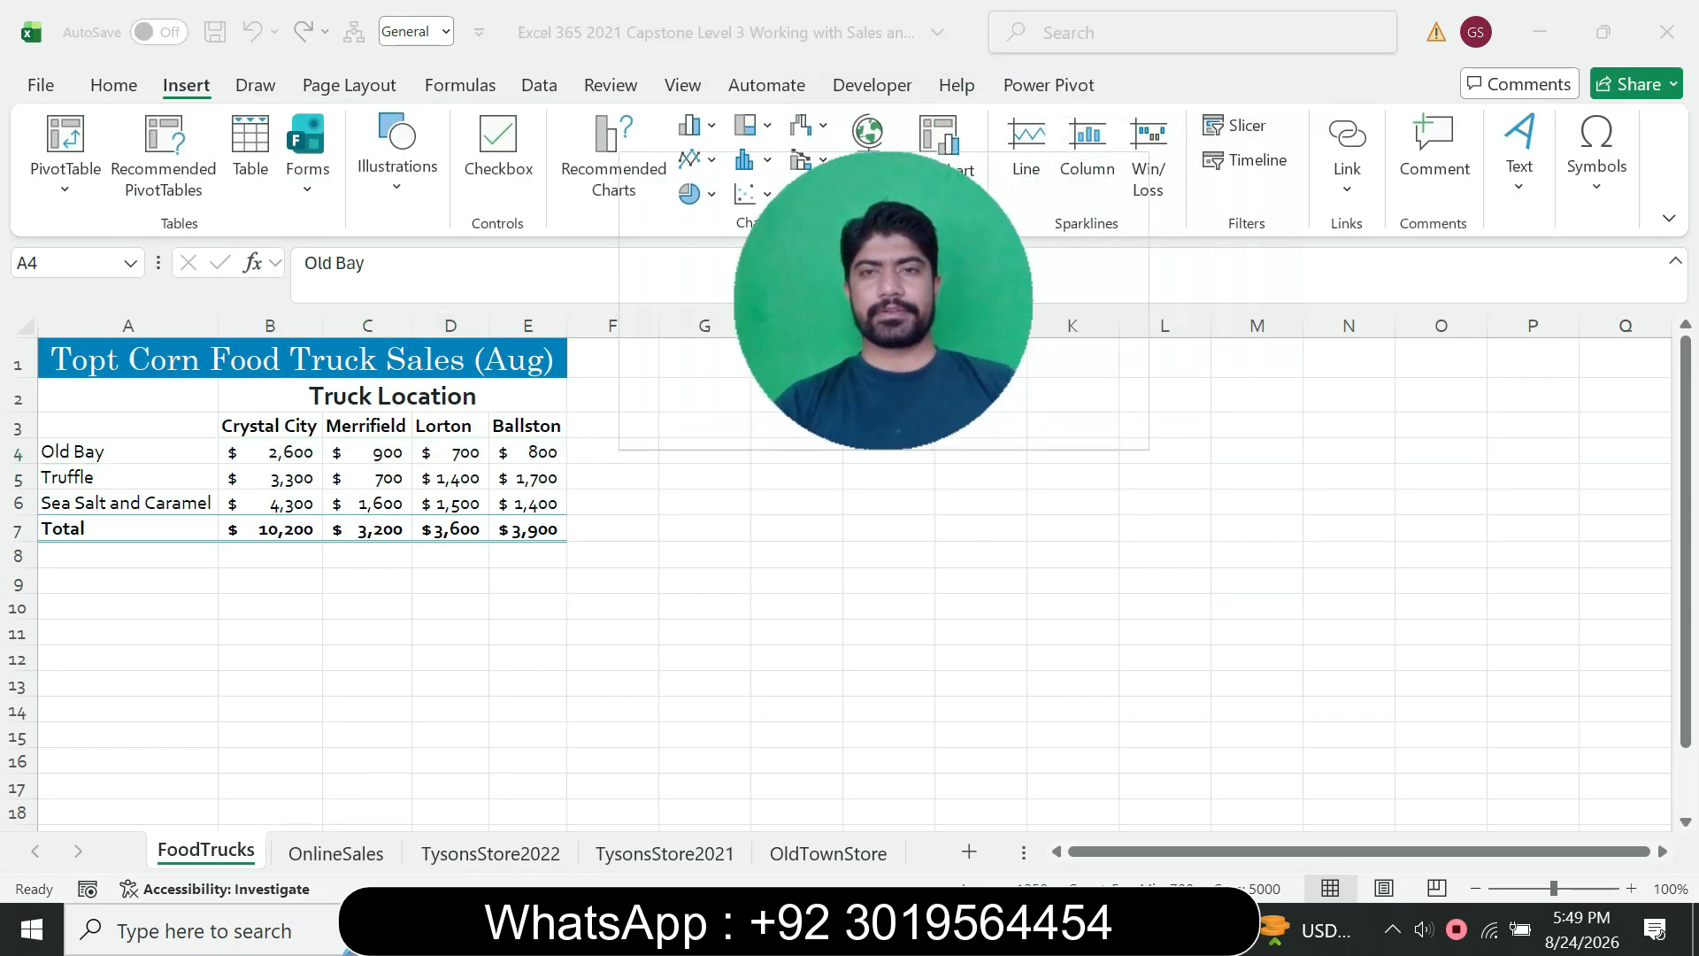
pyautogui.hotkey('alt', 'Tab')
pyautogui.moveTo(768, 460); pyautogui.dragTo(766, 300)
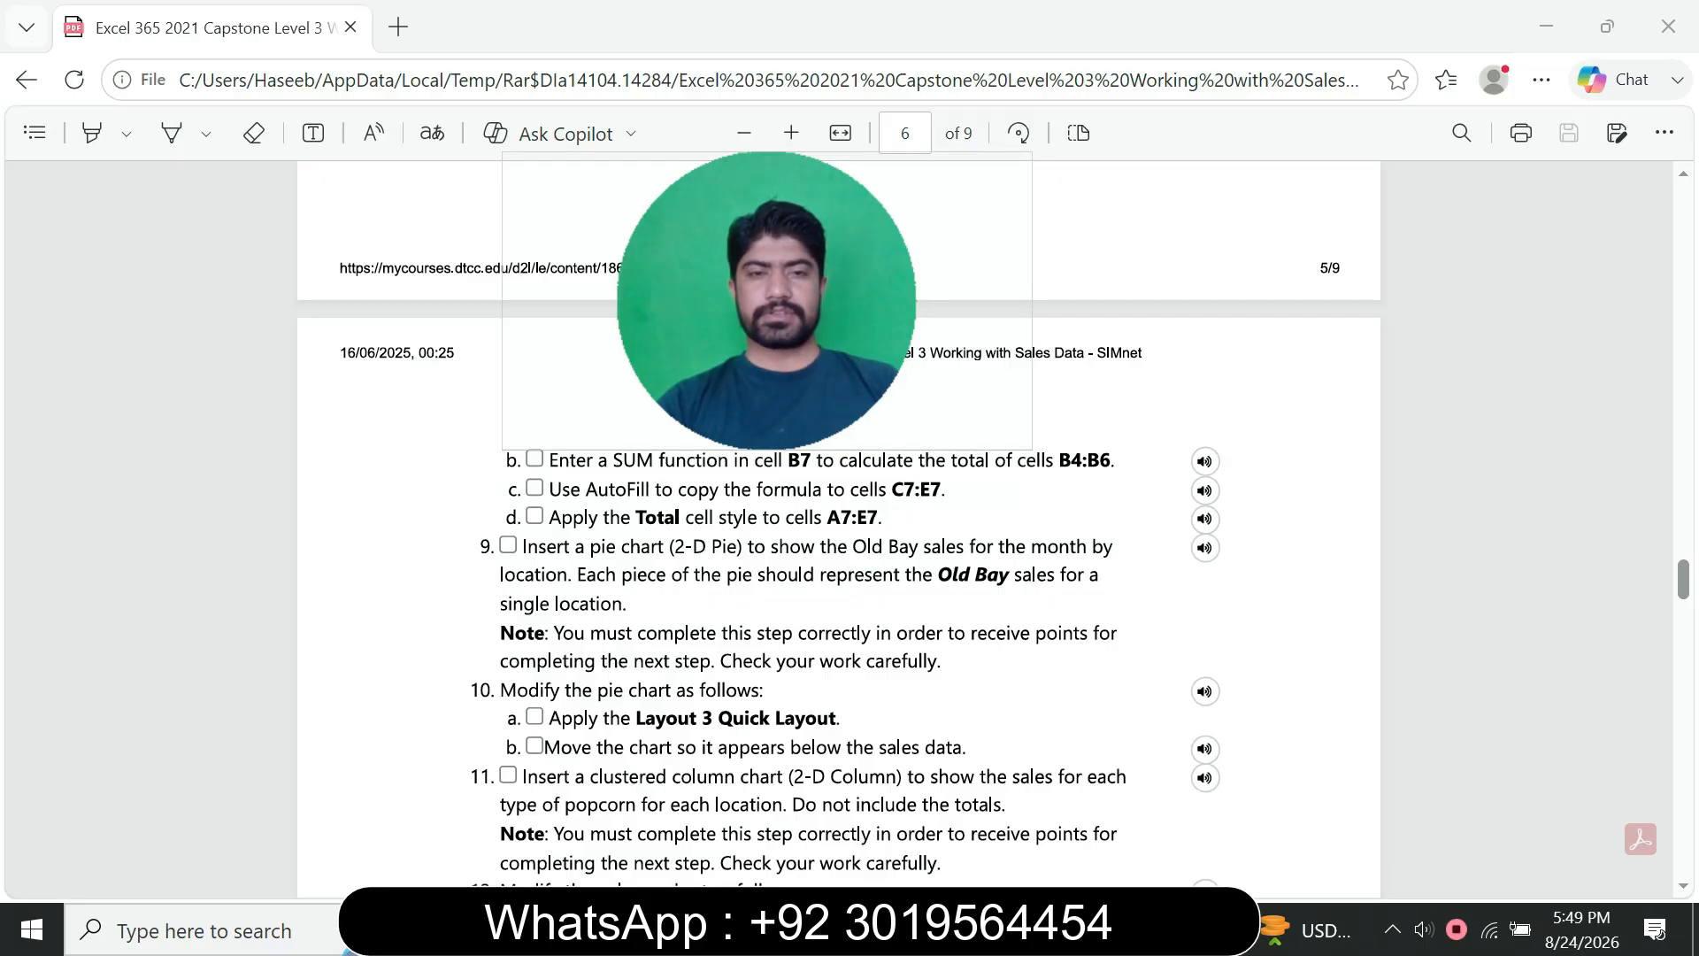
pyautogui.hotkey('alt', 'Tab')
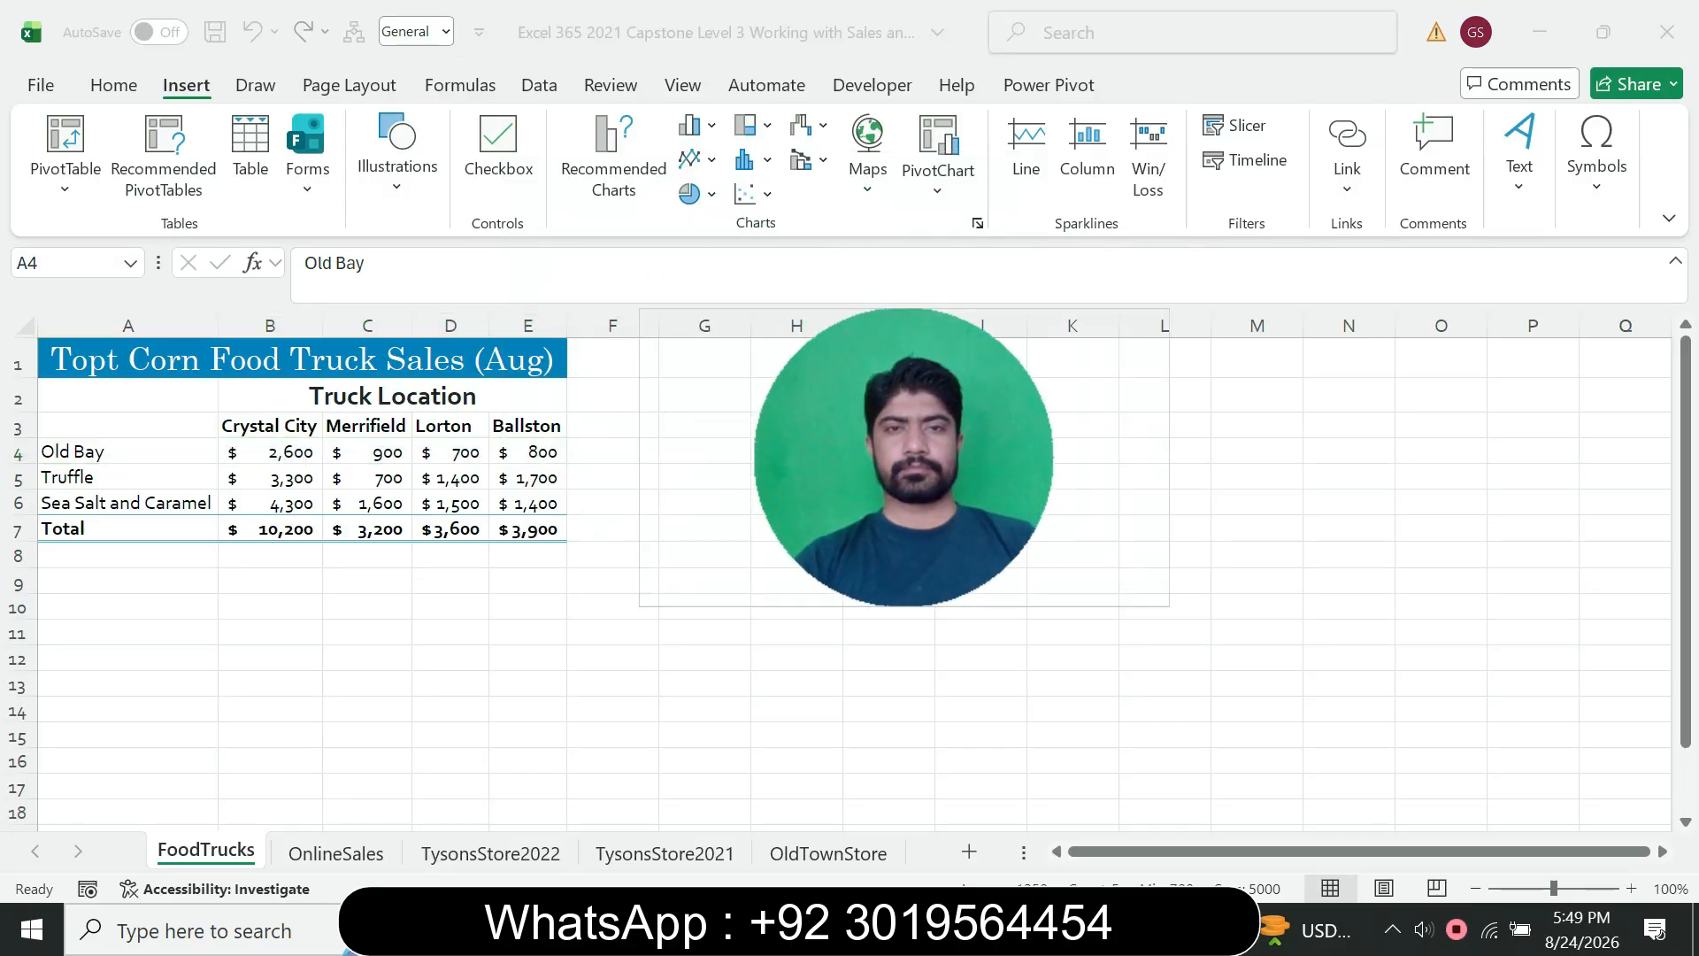
pyautogui.click(696, 193)
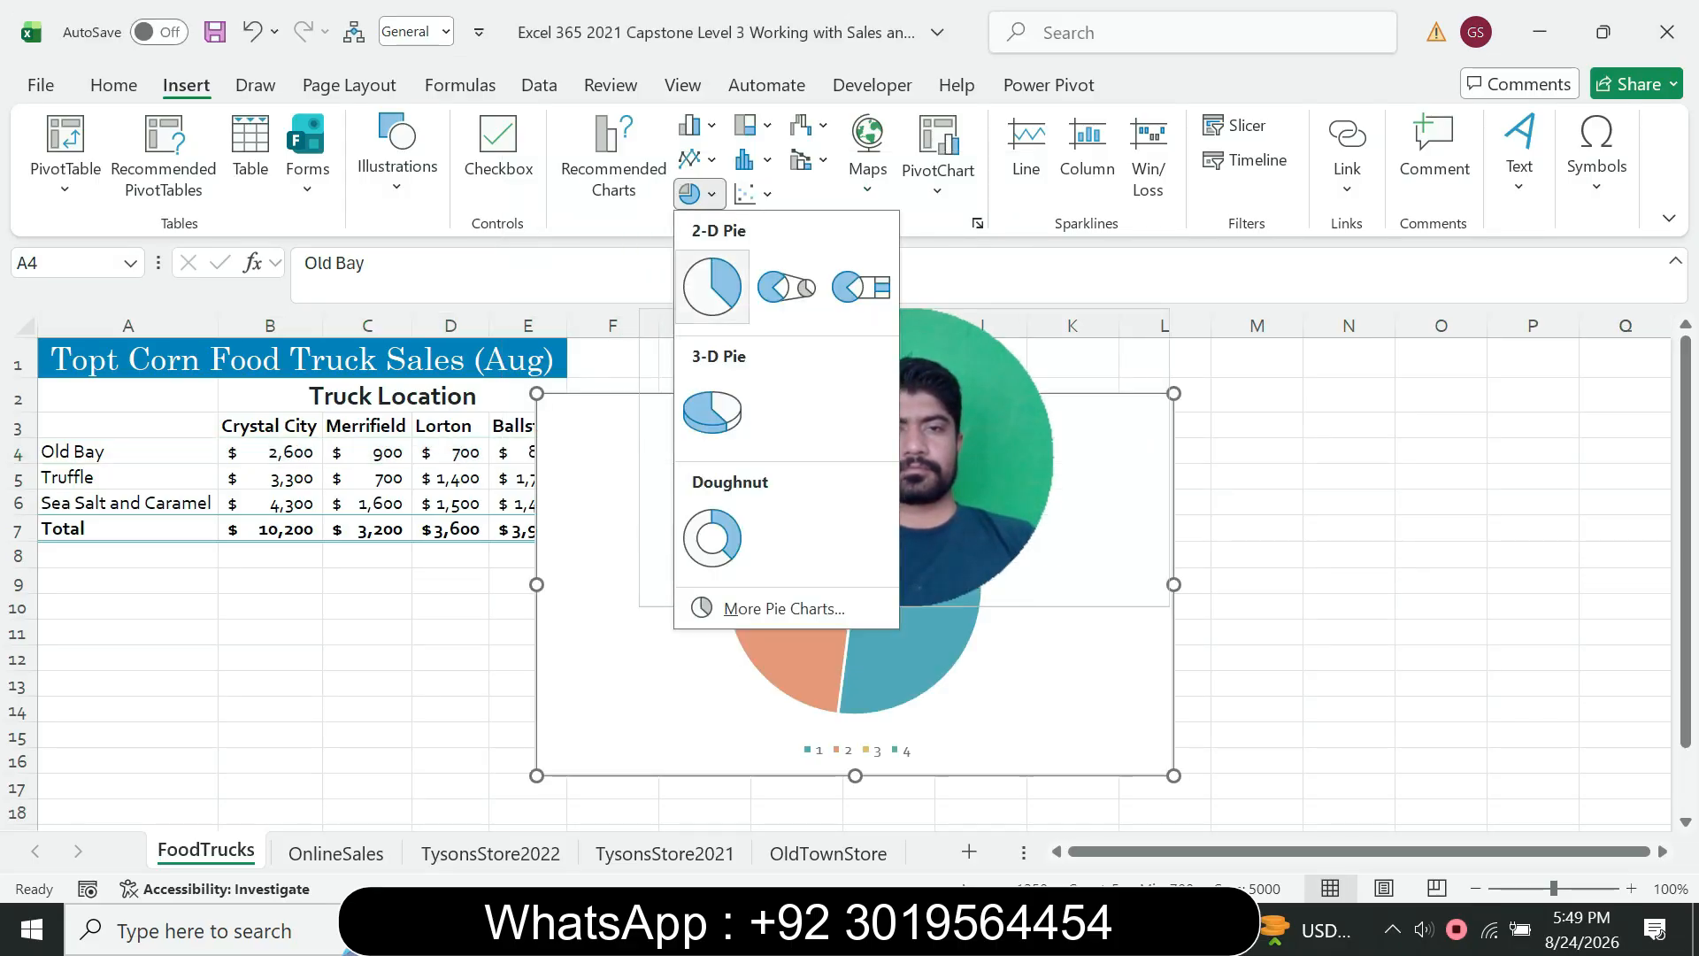
pyautogui.click(712, 286)
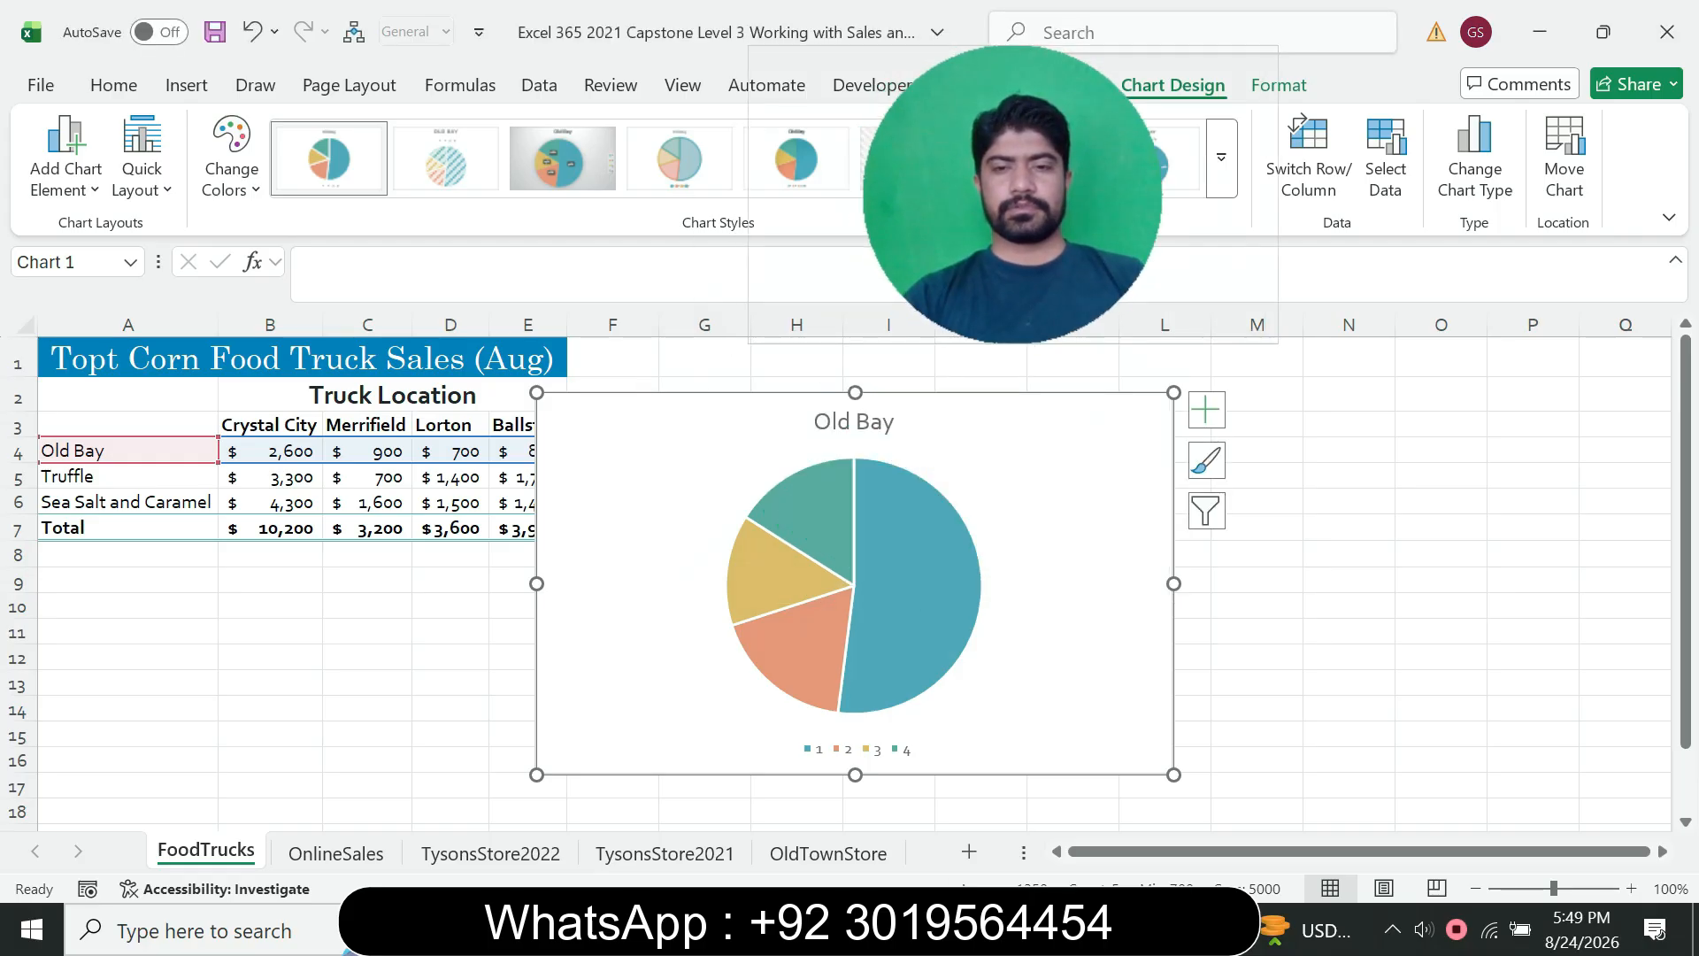
# - Consult step 10a in the PDF and apply the Layout 3 Quick Layout to the Old Bay pie chart
pyautogui.hotkey('alt', 'Tab')
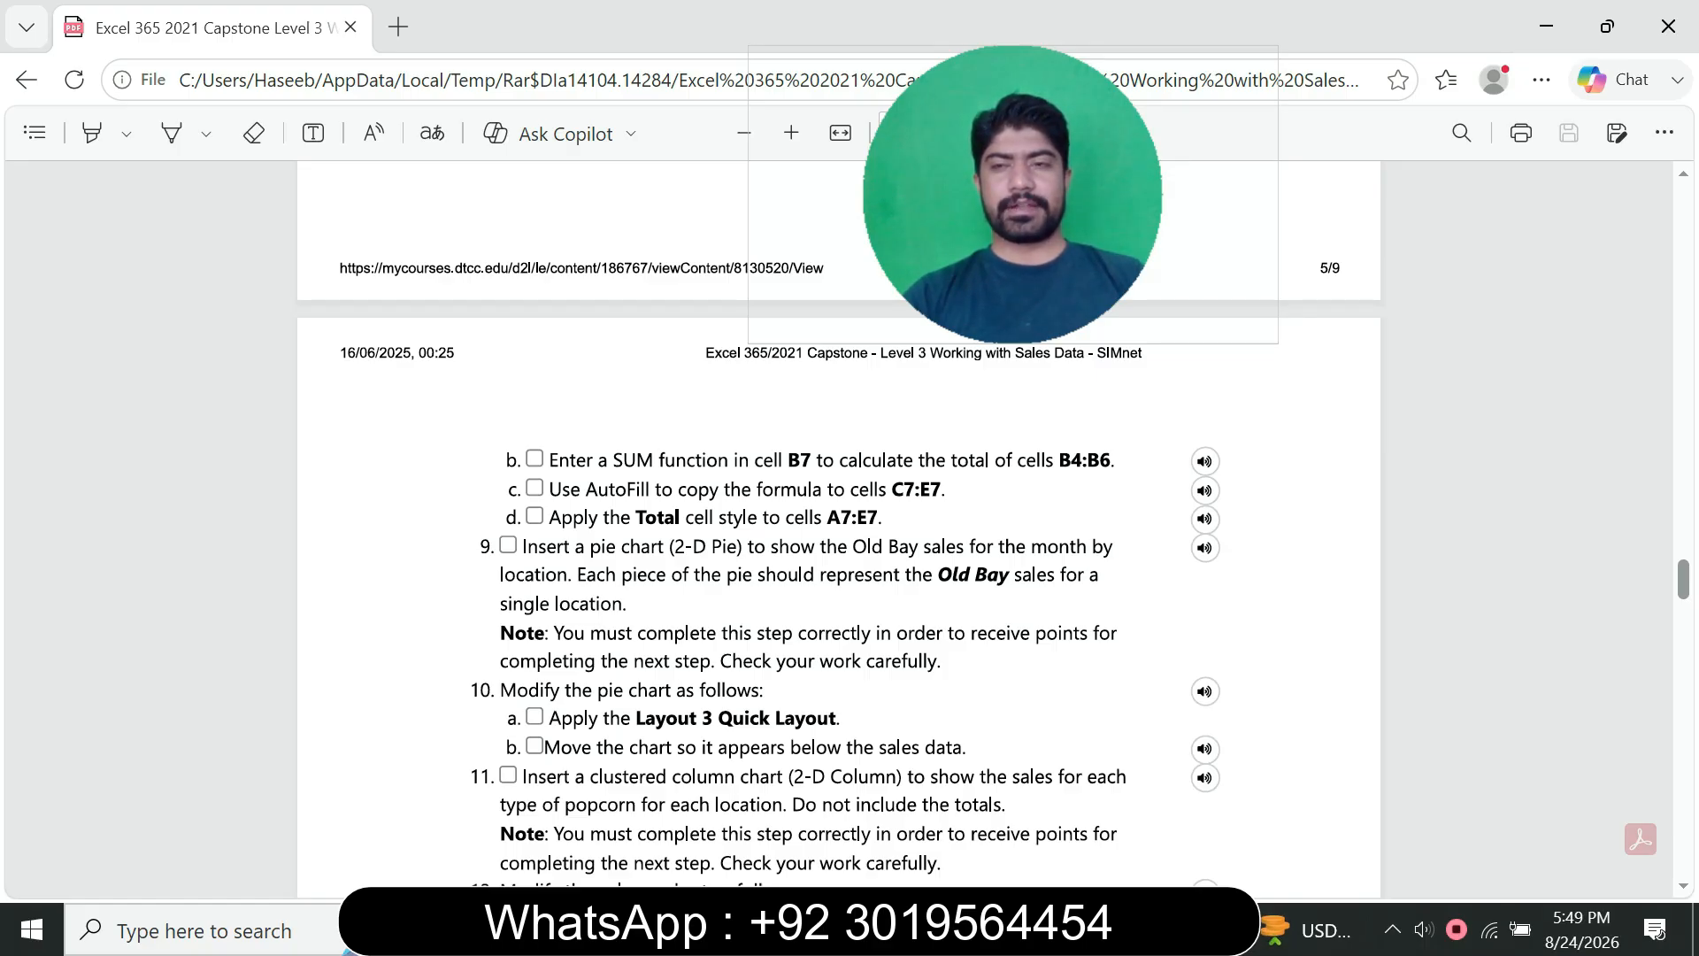
pyautogui.scroll(-3, 848, 531)
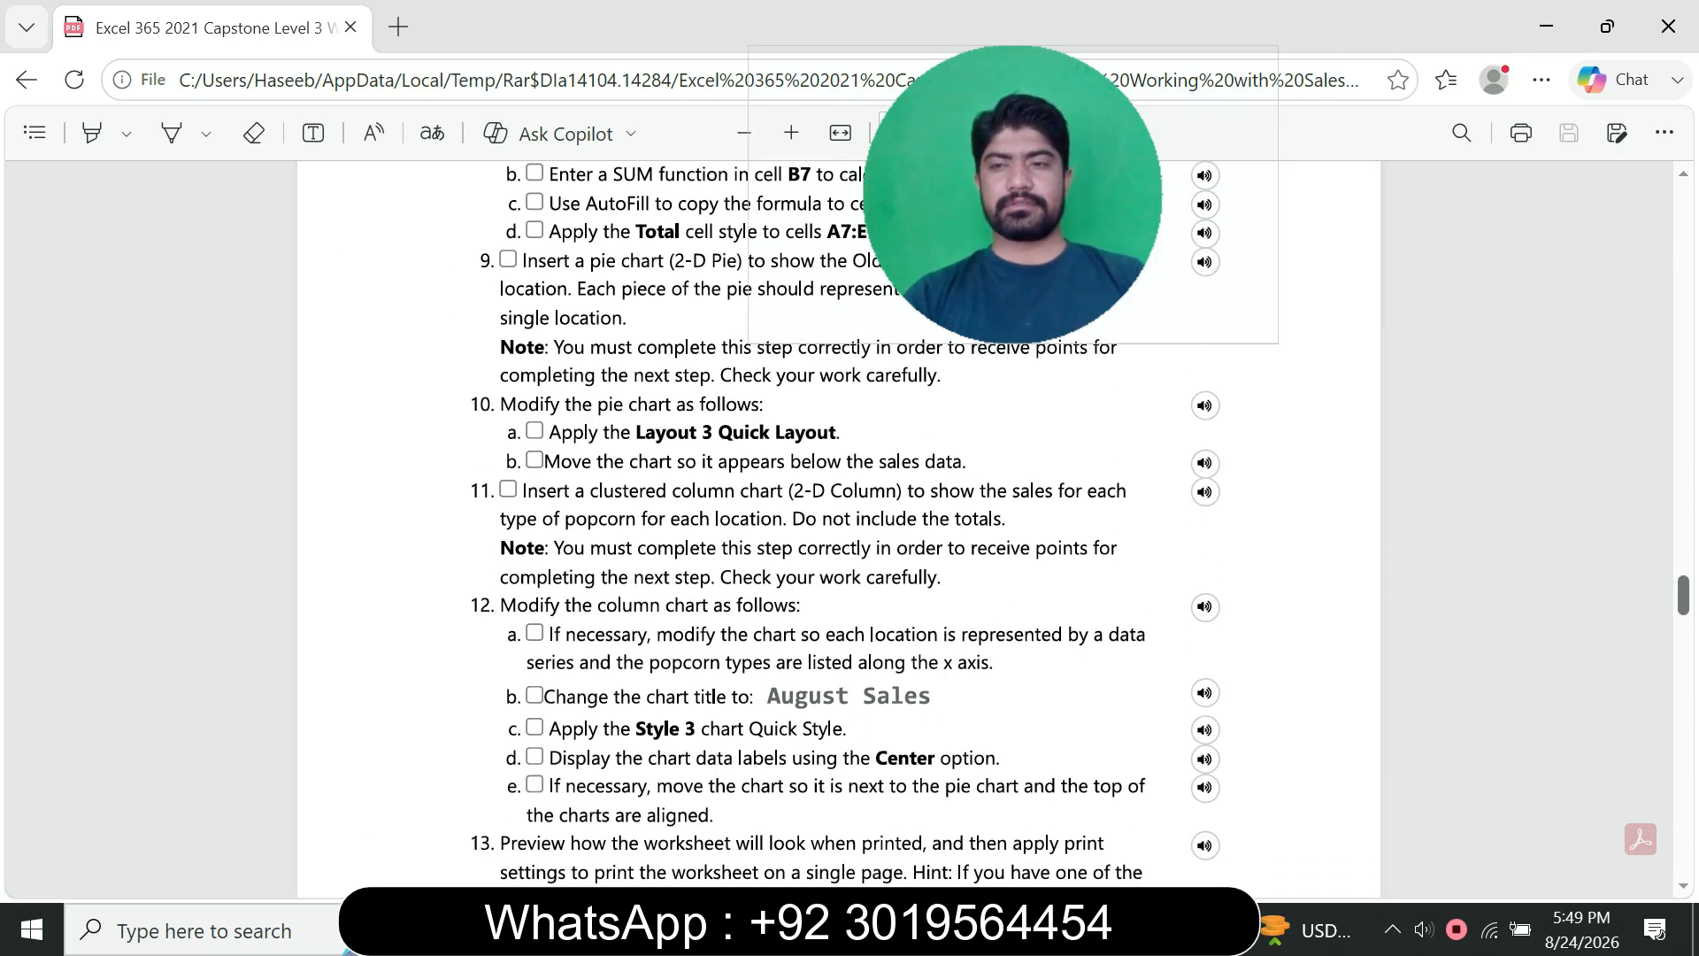
pyautogui.scroll(-20, 839, 528)
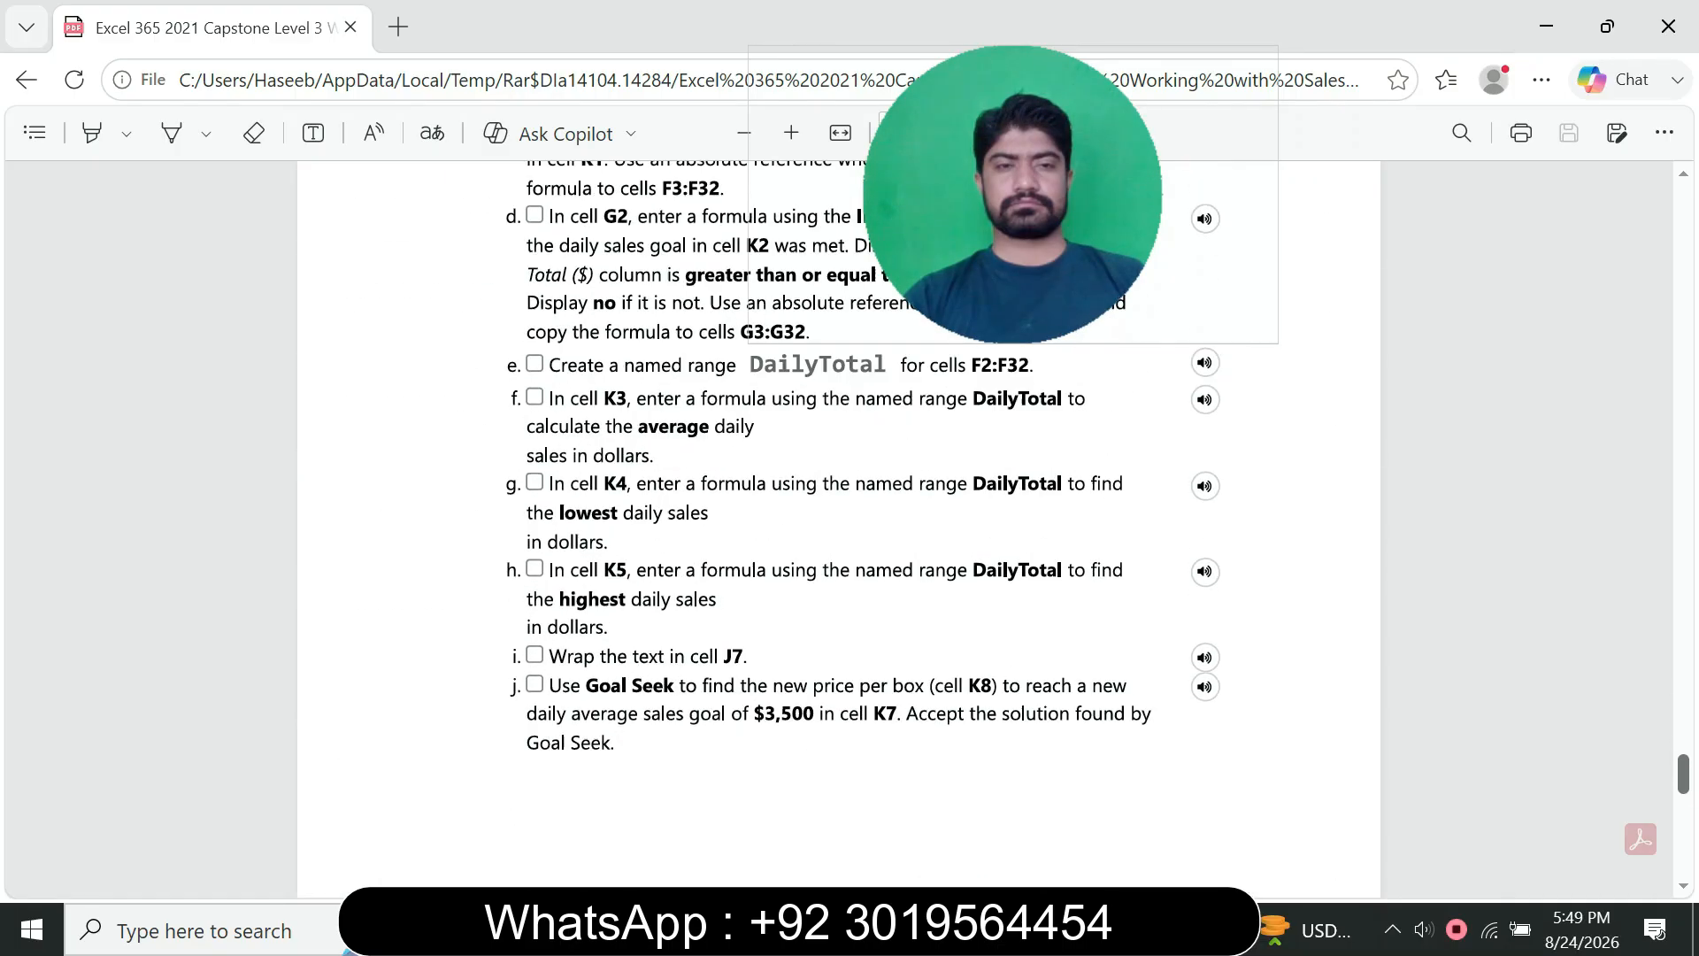
pyautogui.scroll(20, 839, 529)
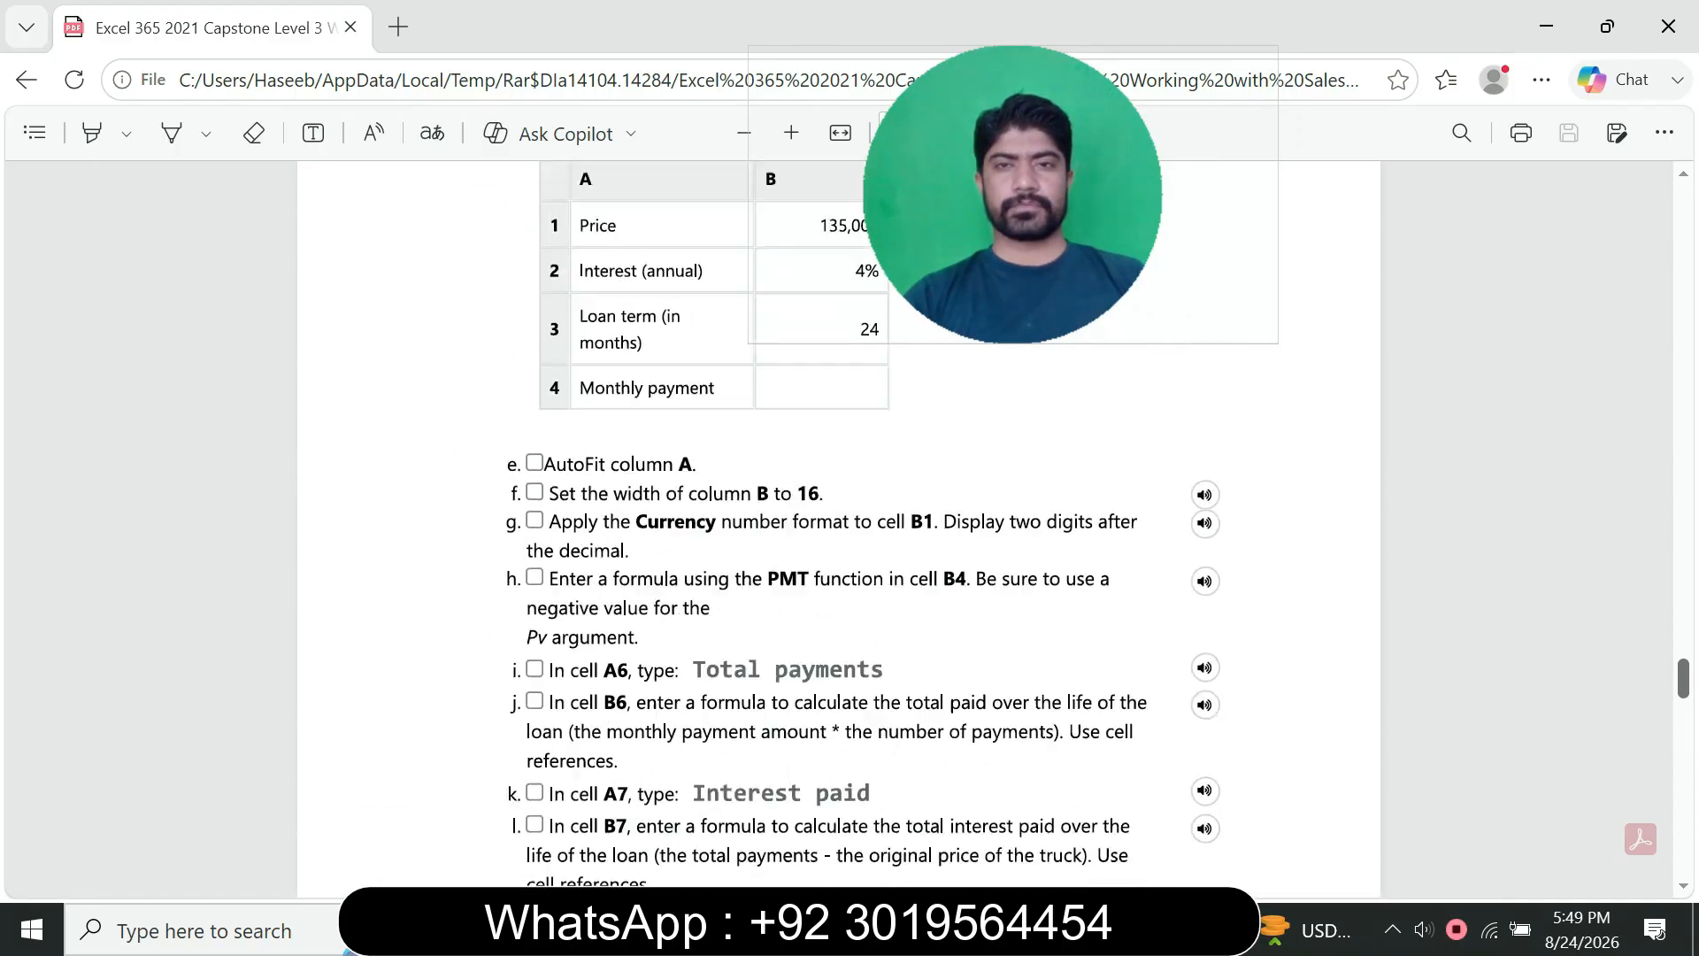
pyautogui.scroll(6, 839, 523)
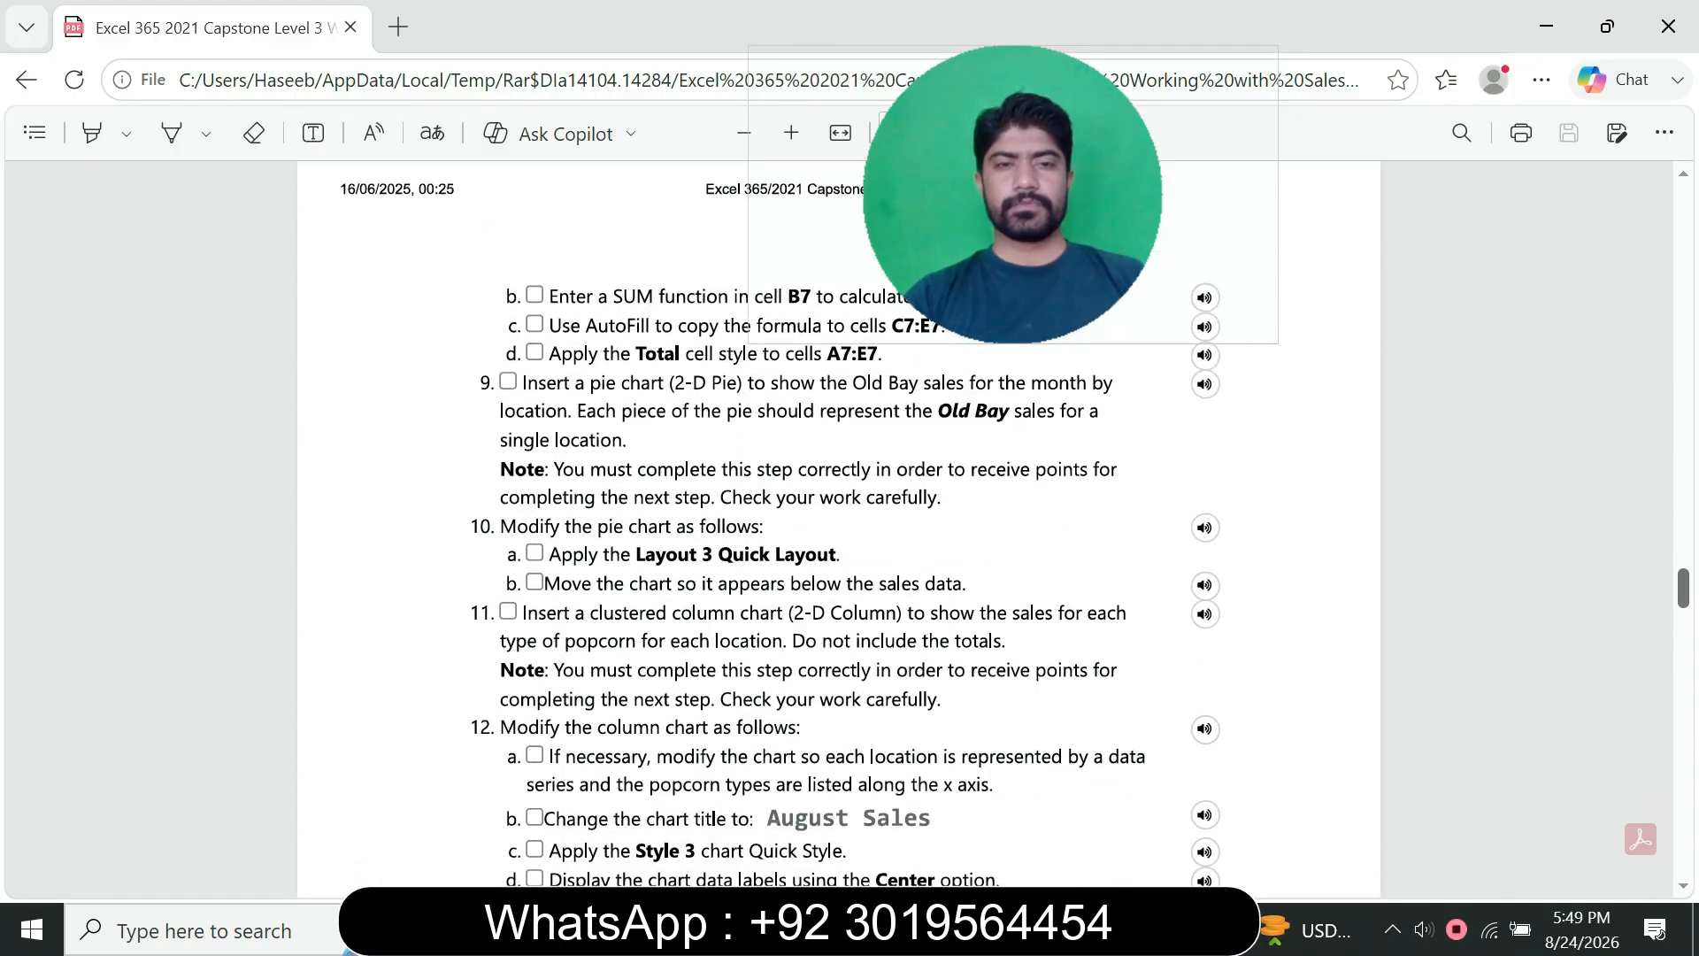
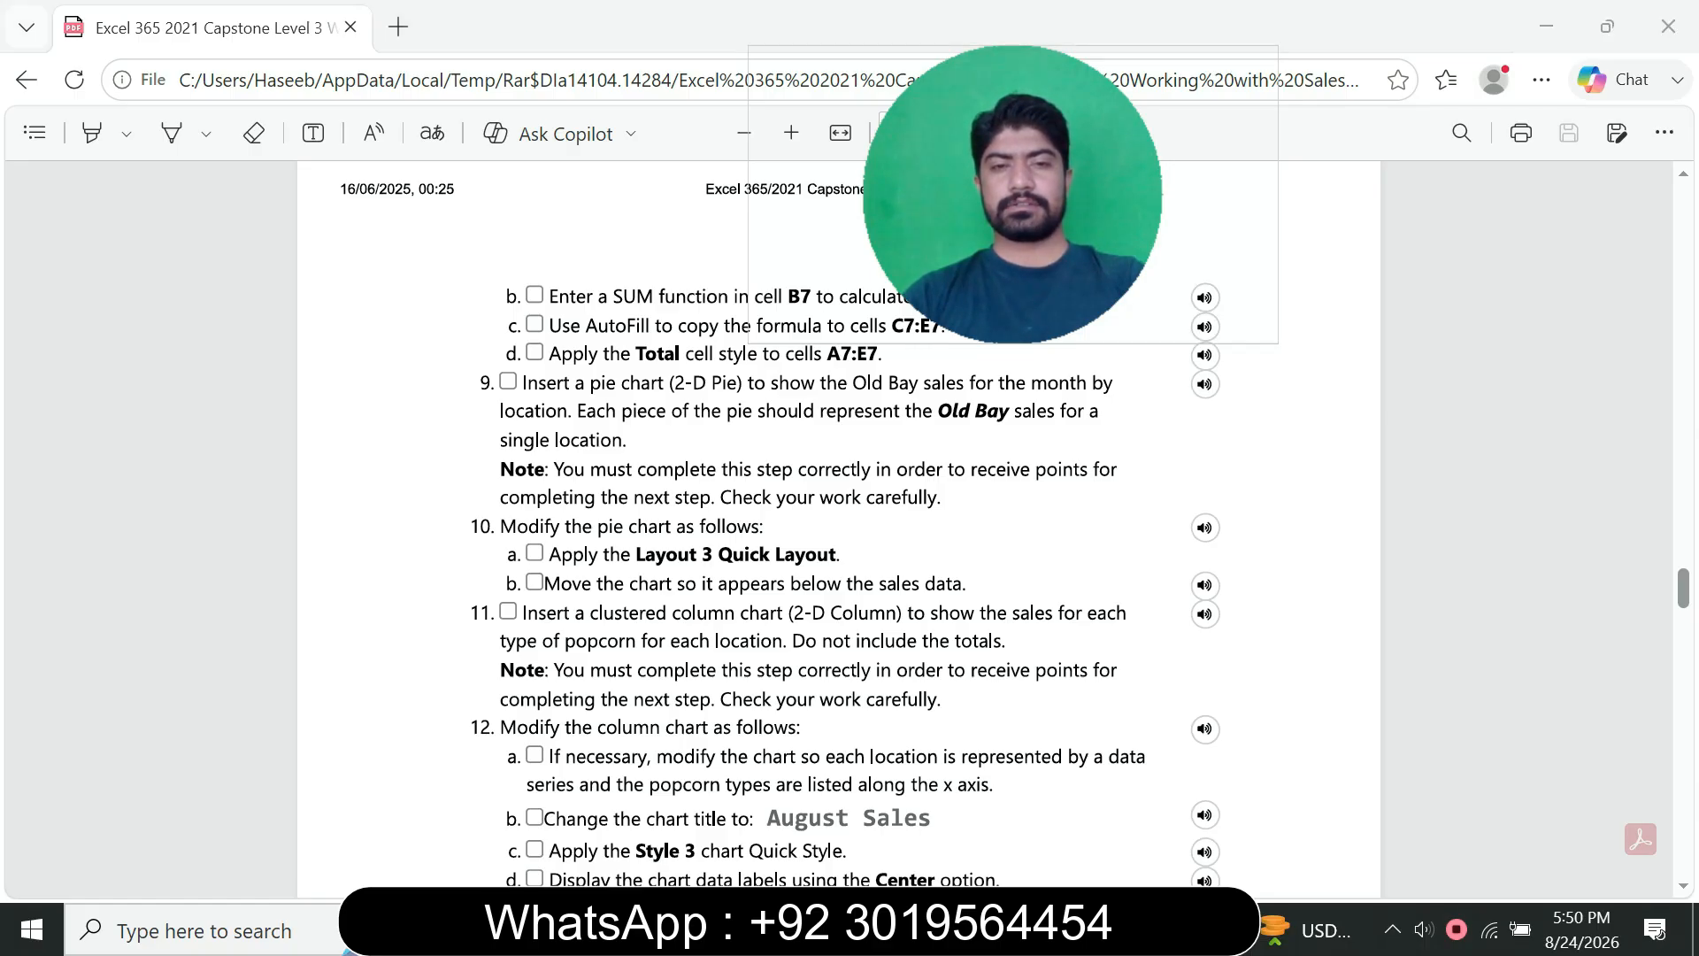
pyautogui.hotkey('alt', 'Tab')
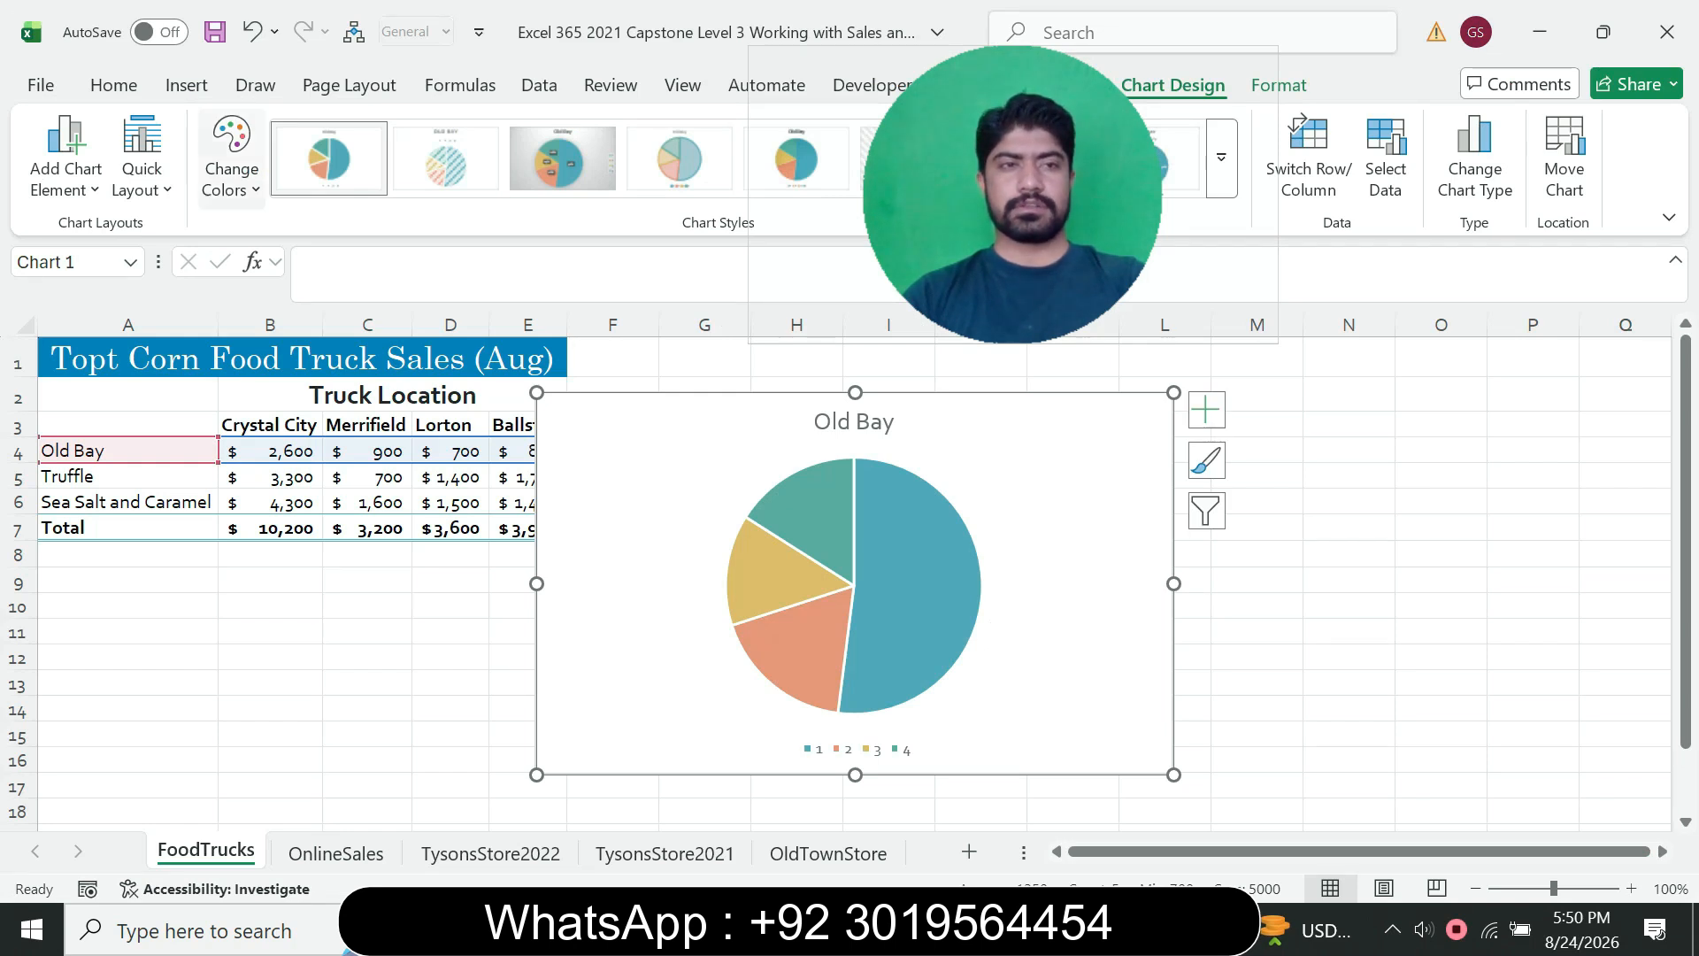
pyautogui.click(142, 169)
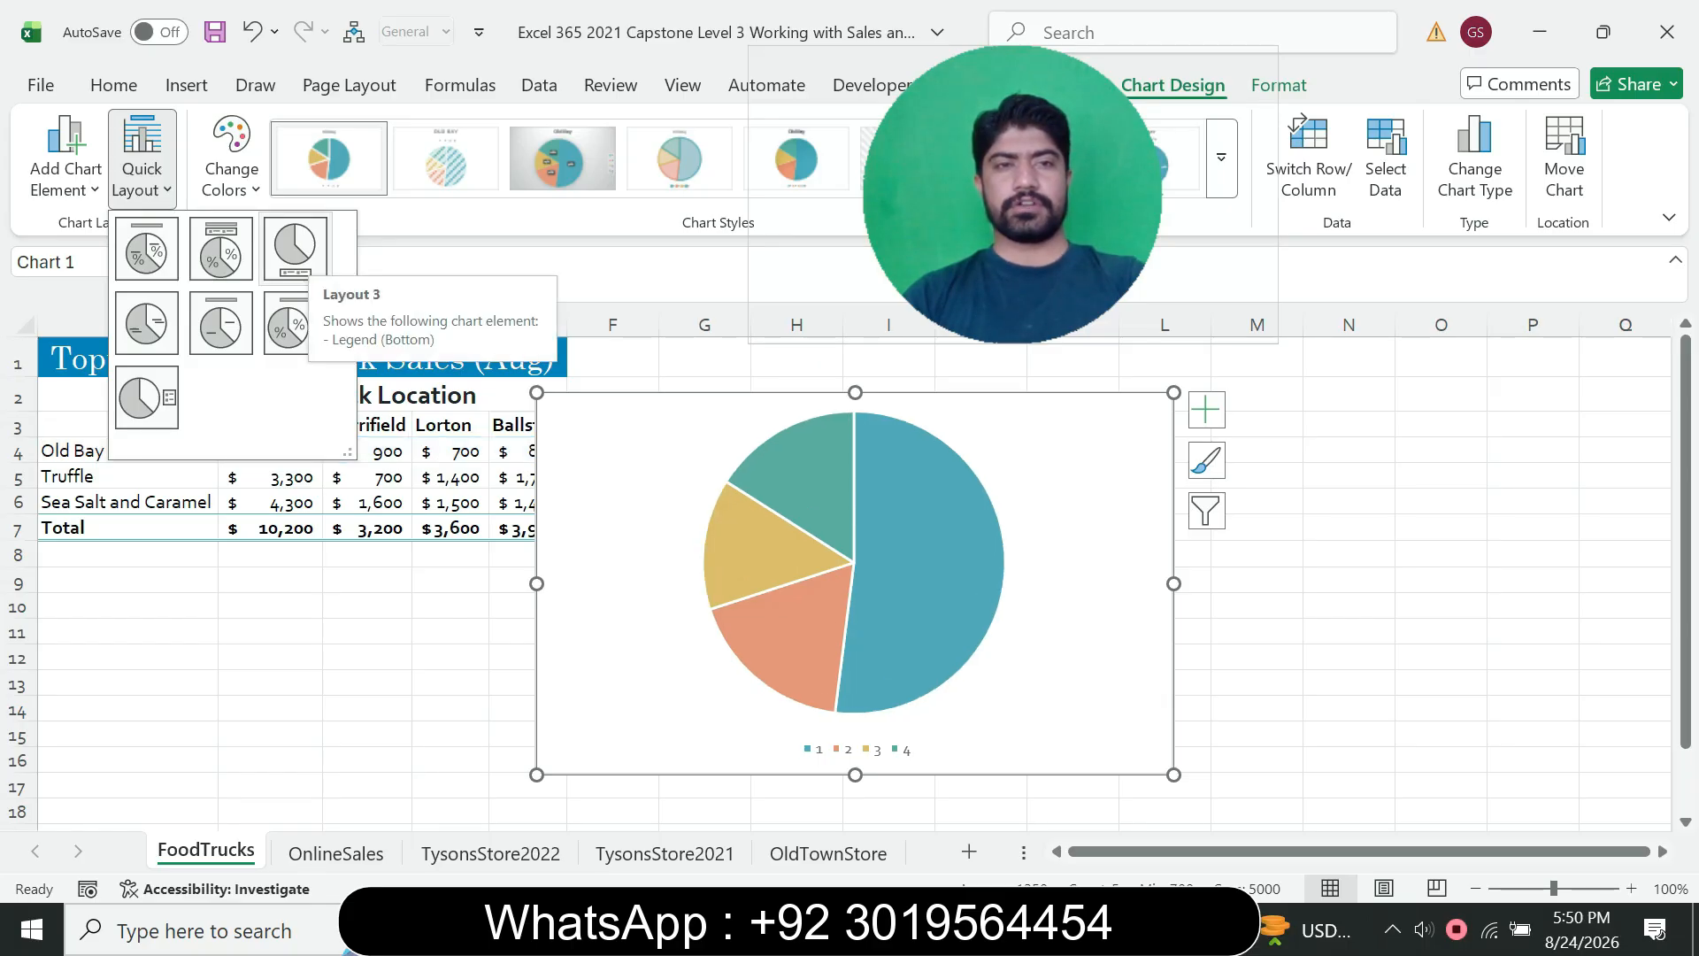
pyautogui.click(294, 248)
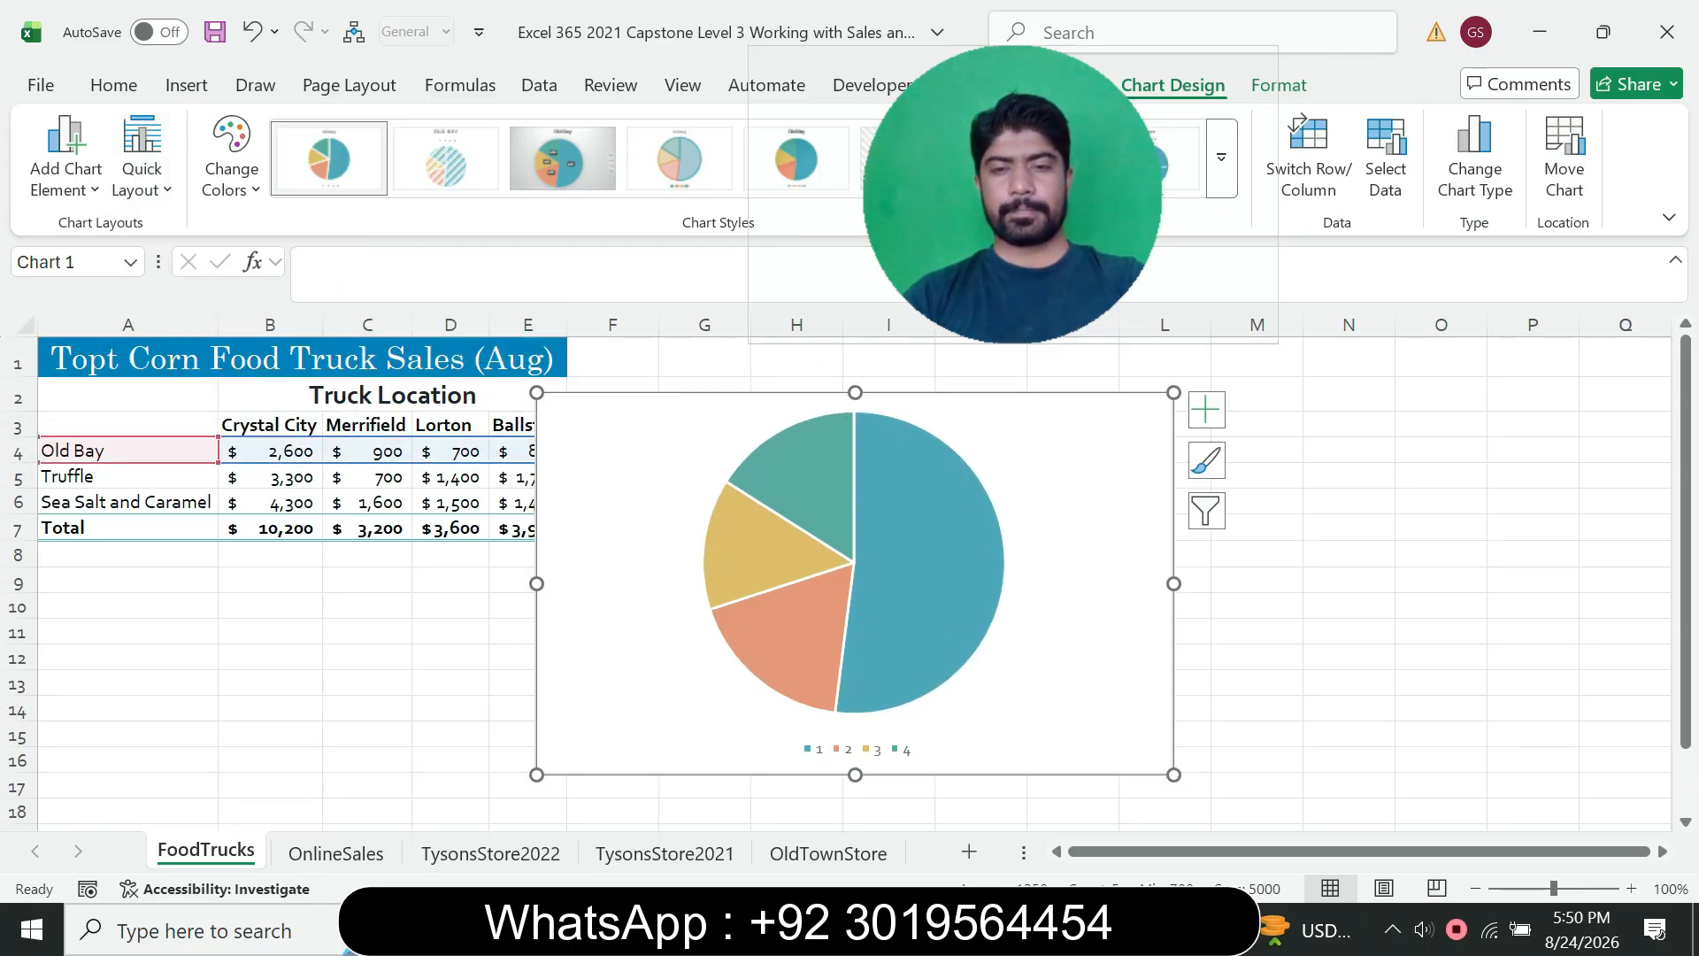
# - Consult step 10b in the PDF and move the pie chart below the sales data, with its upper-left corner near cell A9
pyautogui.hotkey('alt', 'Tab')
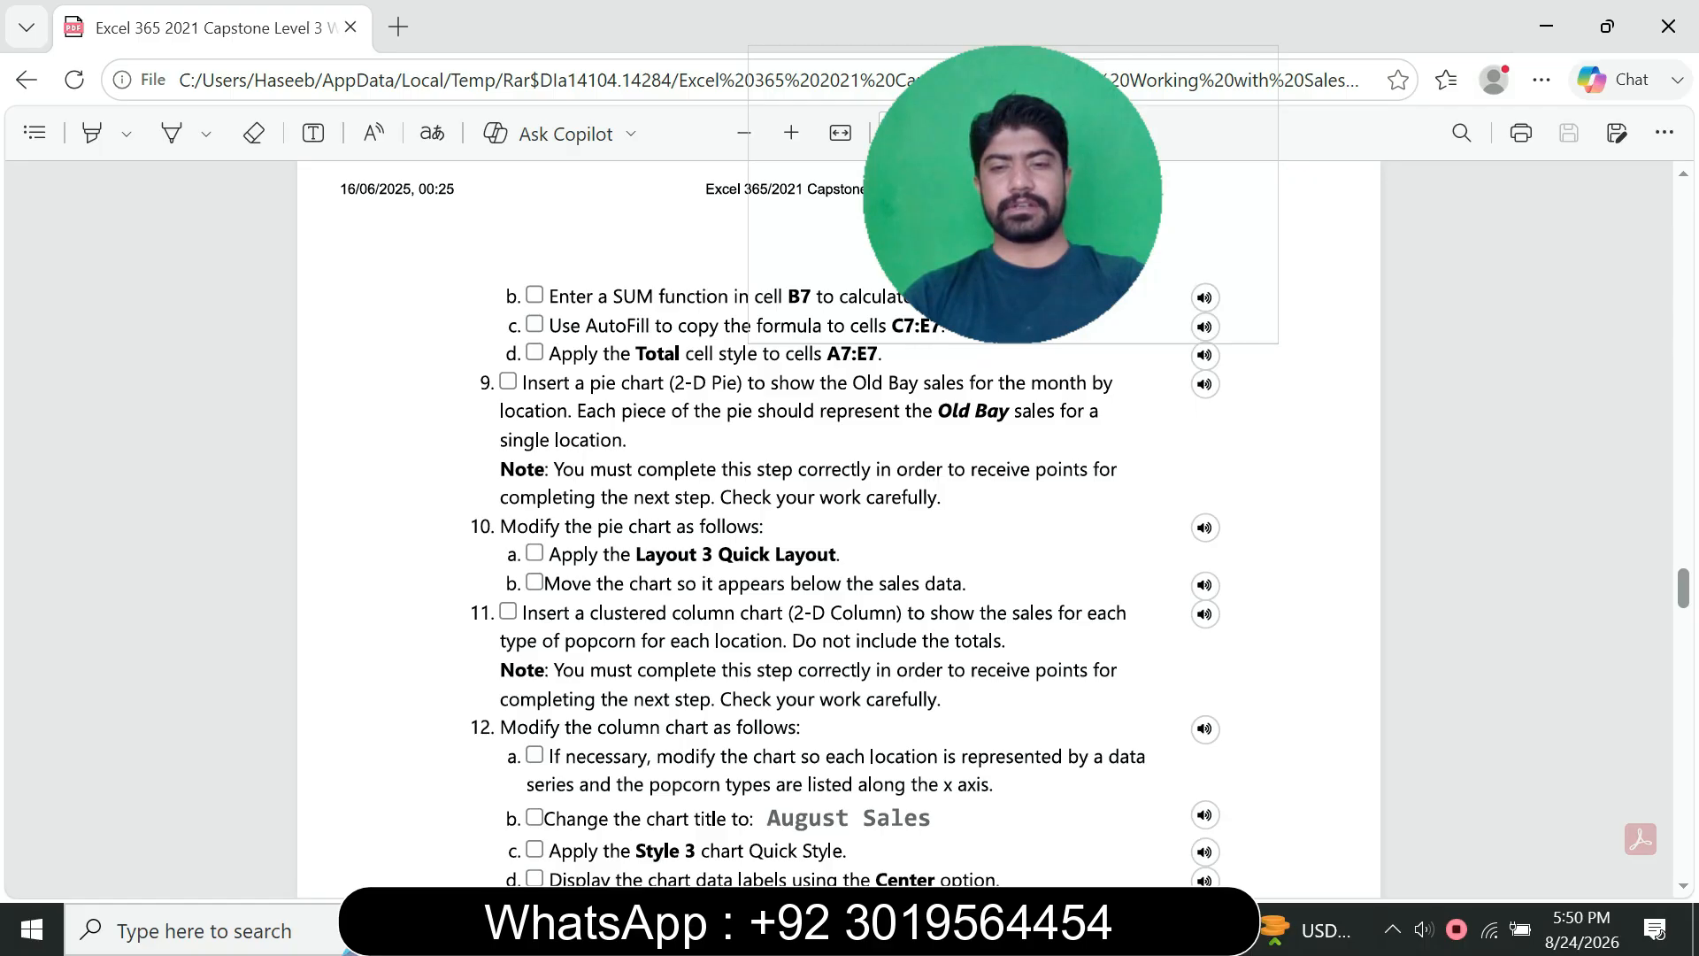
pyautogui.hotkey('alt', 'Tab')
pyautogui.moveTo(1053, 477)
pyautogui.mouseDown()
pyautogui.moveTo(1032, 523)
pyautogui.moveTo(877, 646)
pyautogui.moveTo(734, 684)
pyautogui.moveTo(556, 654)
pyautogui.mouseUp()
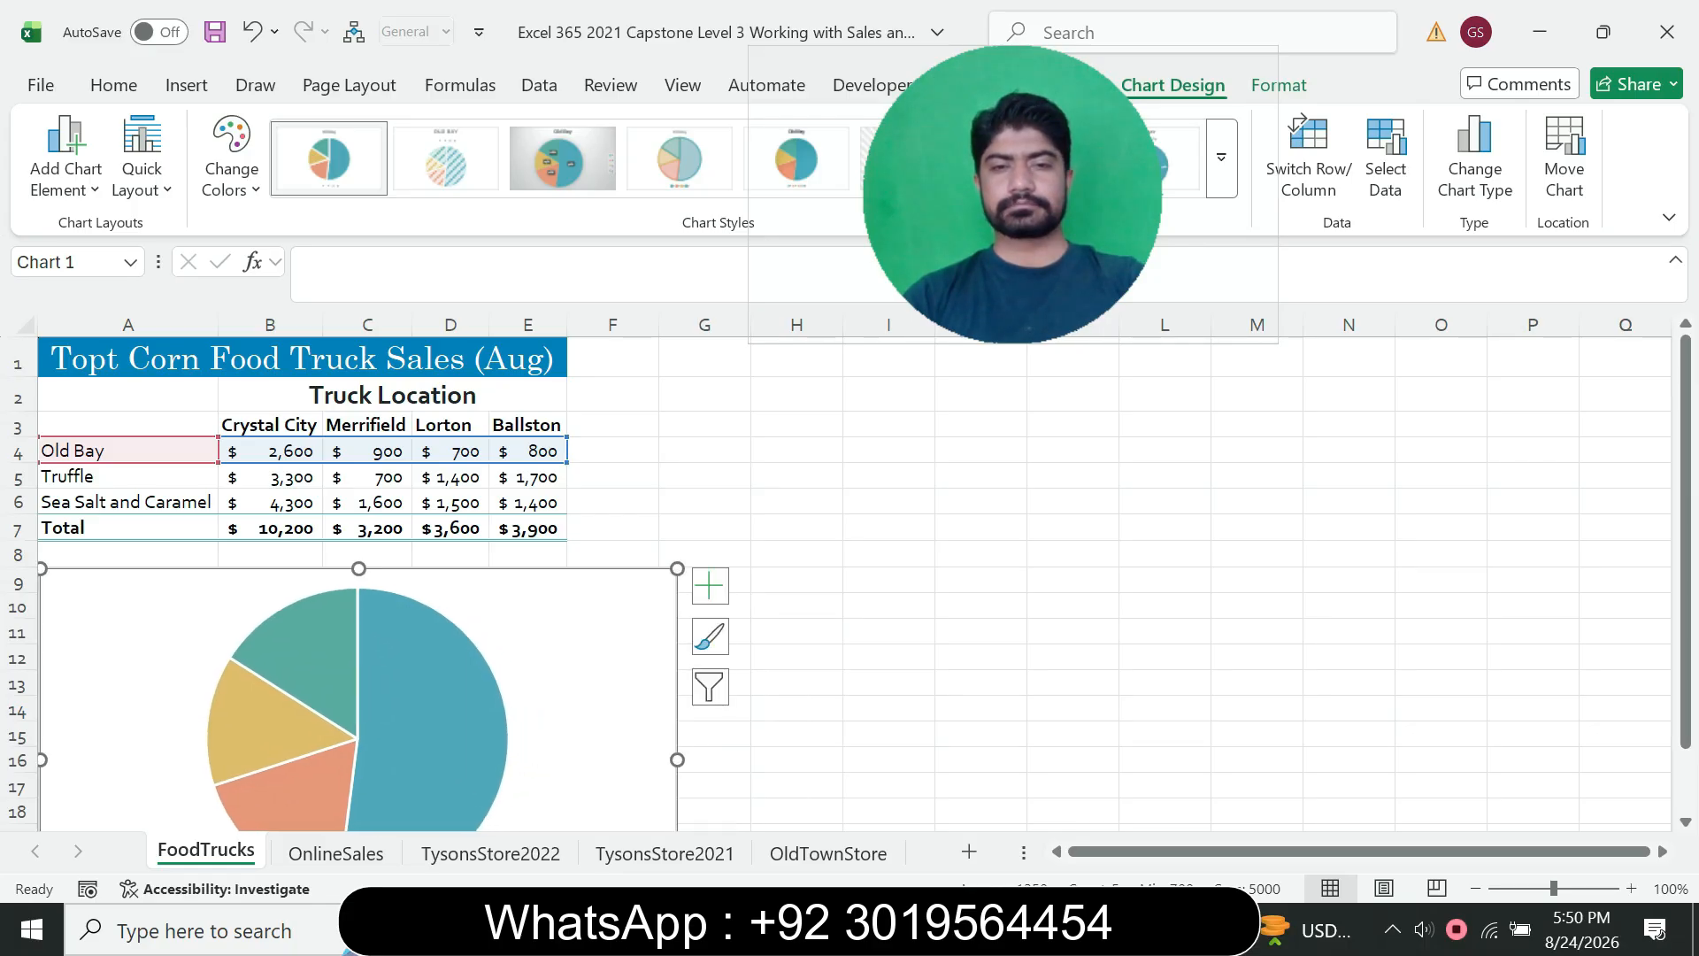
# - Consult steps 11 and 12a in the PDF and select the sales data without totals in cells A3:E6 on the FoodTrucks worksheet
pyautogui.hotkey('alt', 'Tab')
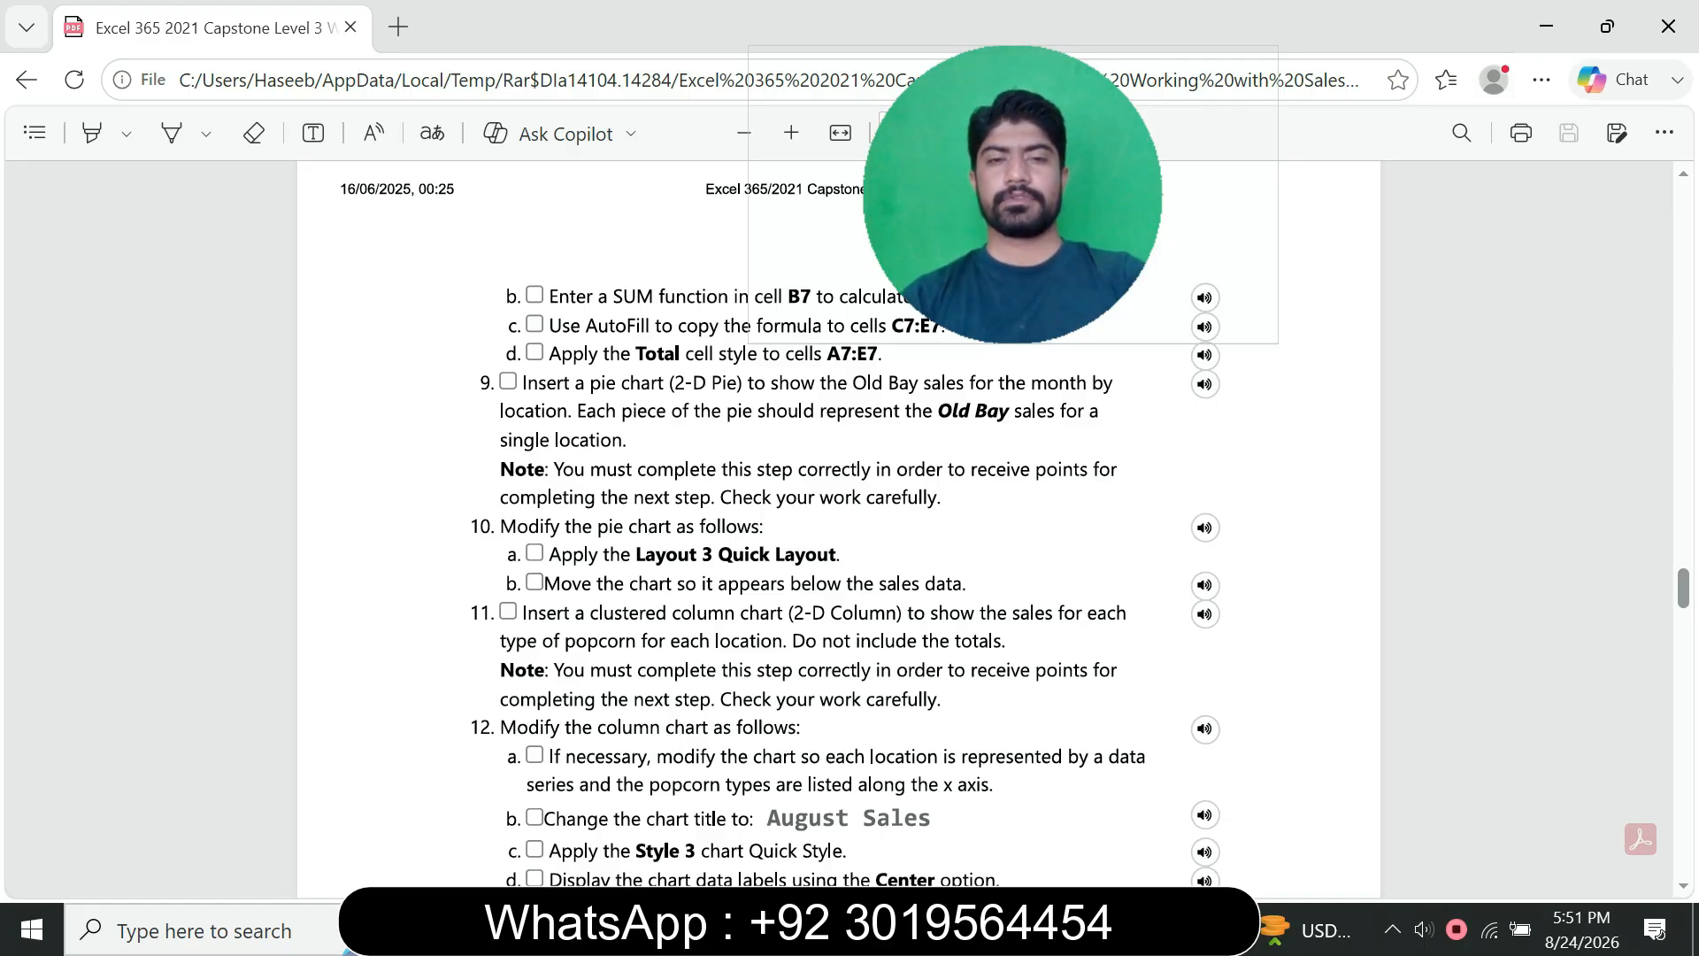
pyautogui.scroll(-2, 845, 522)
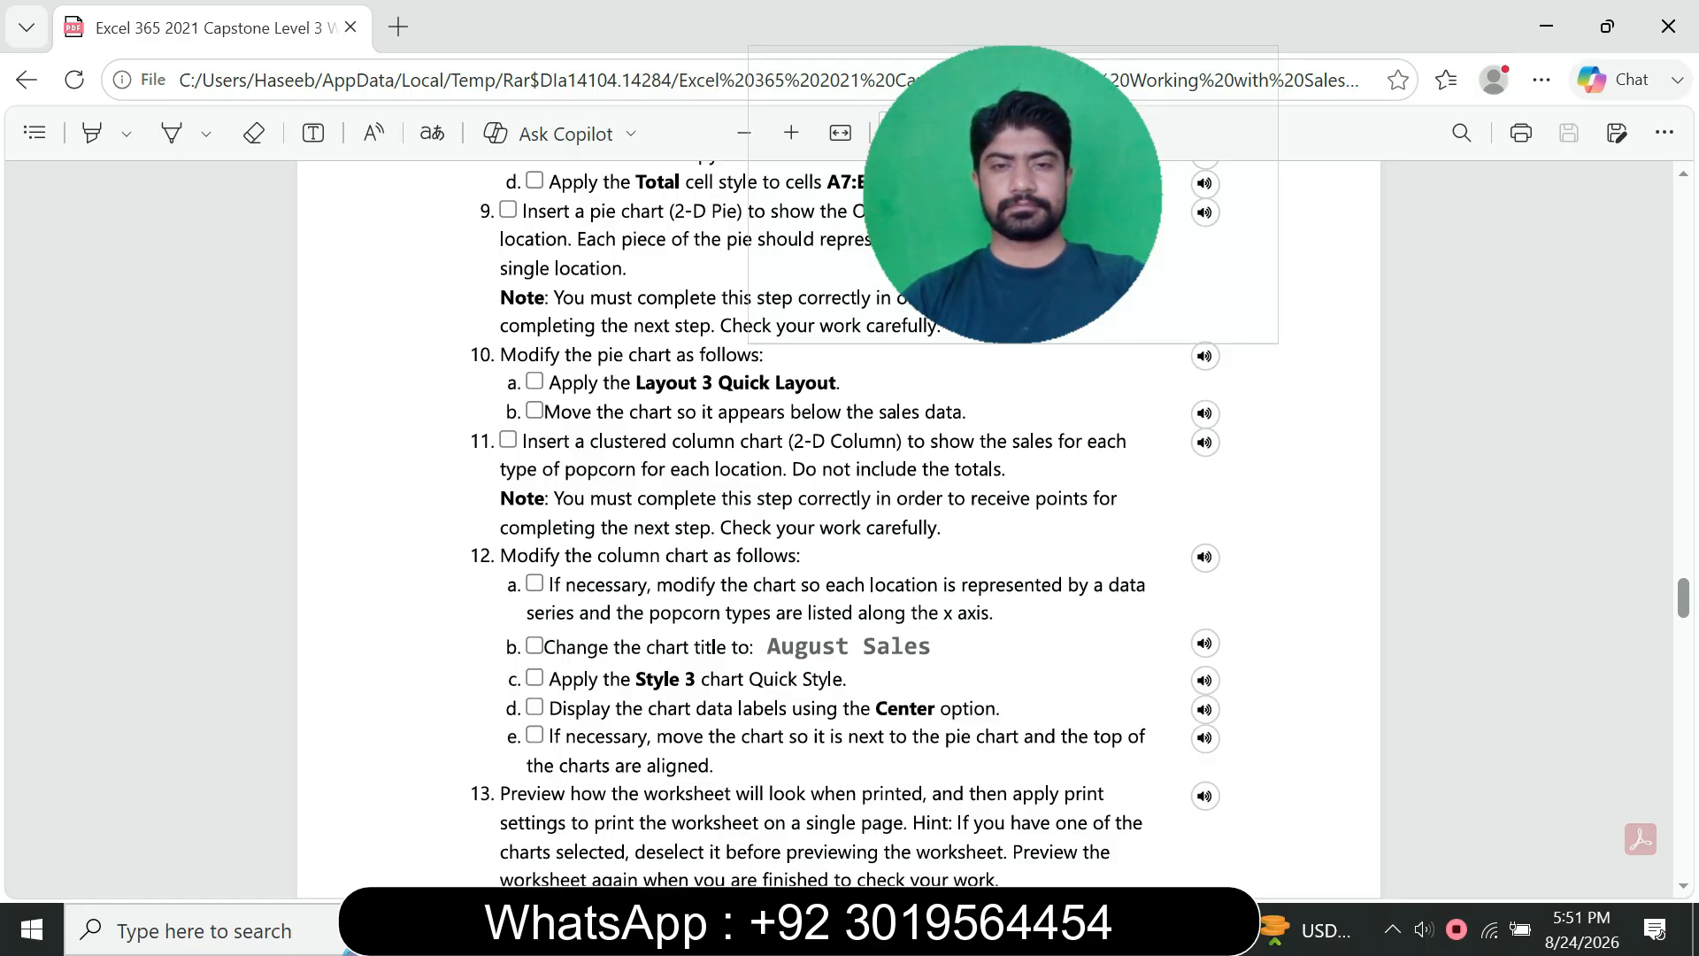
pyautogui.hotkey('alt', 'Tab')
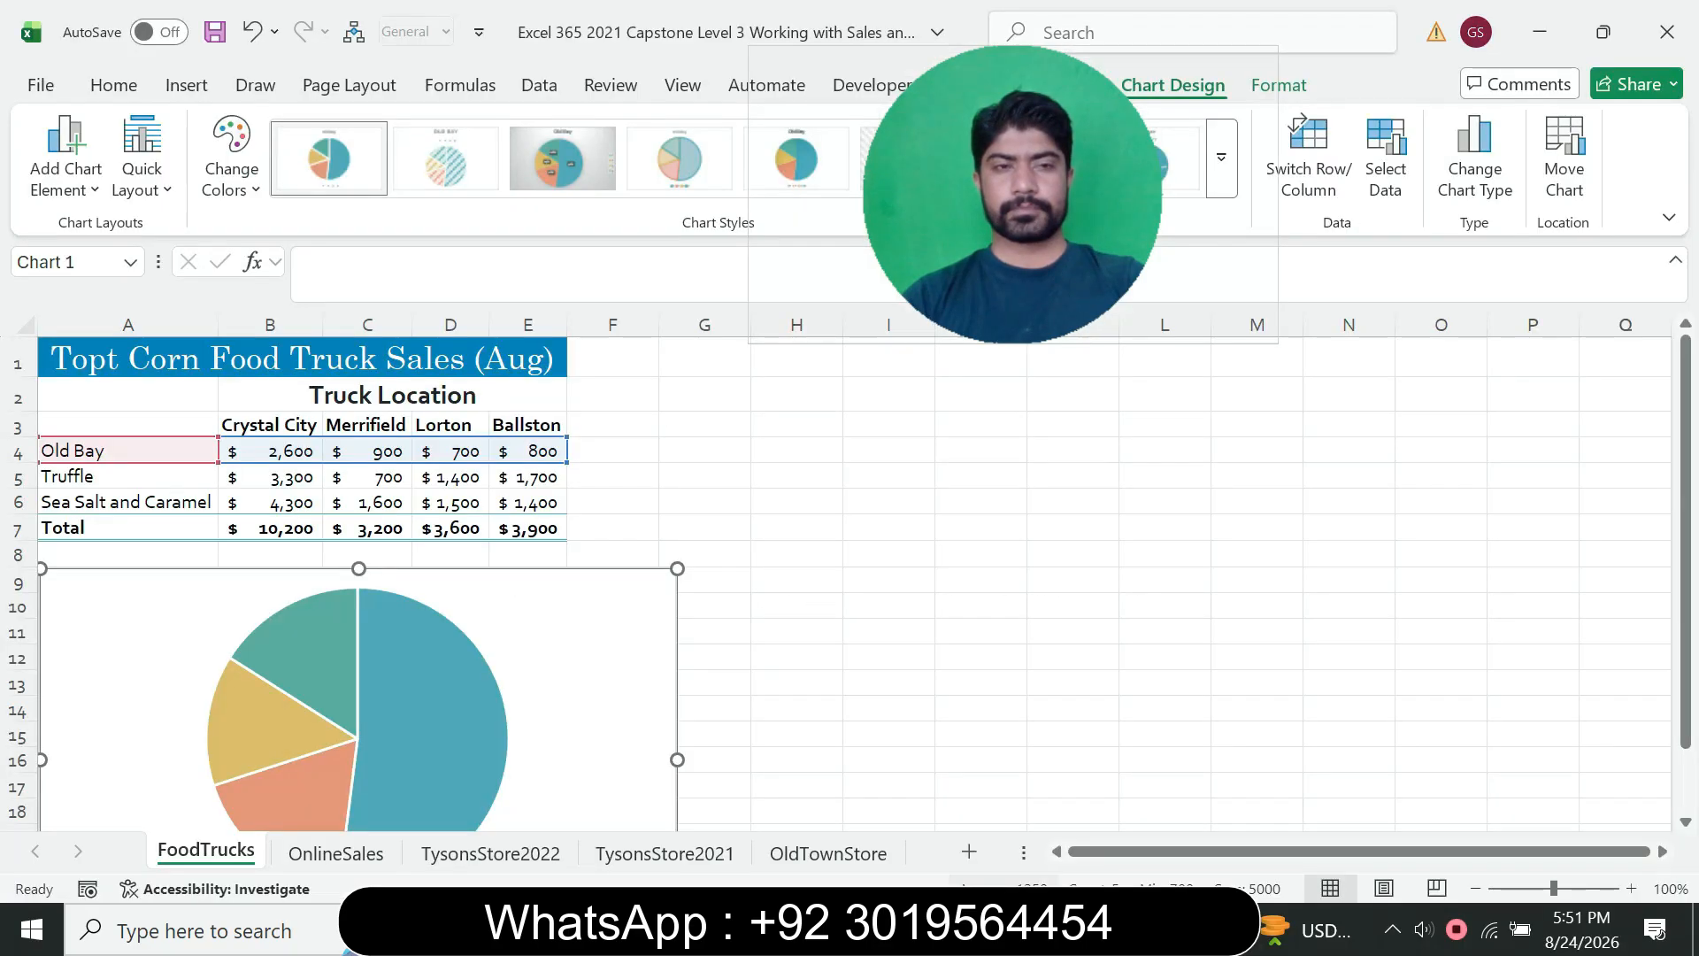
pyautogui.click(127, 425)
pyautogui.moveTo(128, 425); pyautogui.dragTo(529, 503)
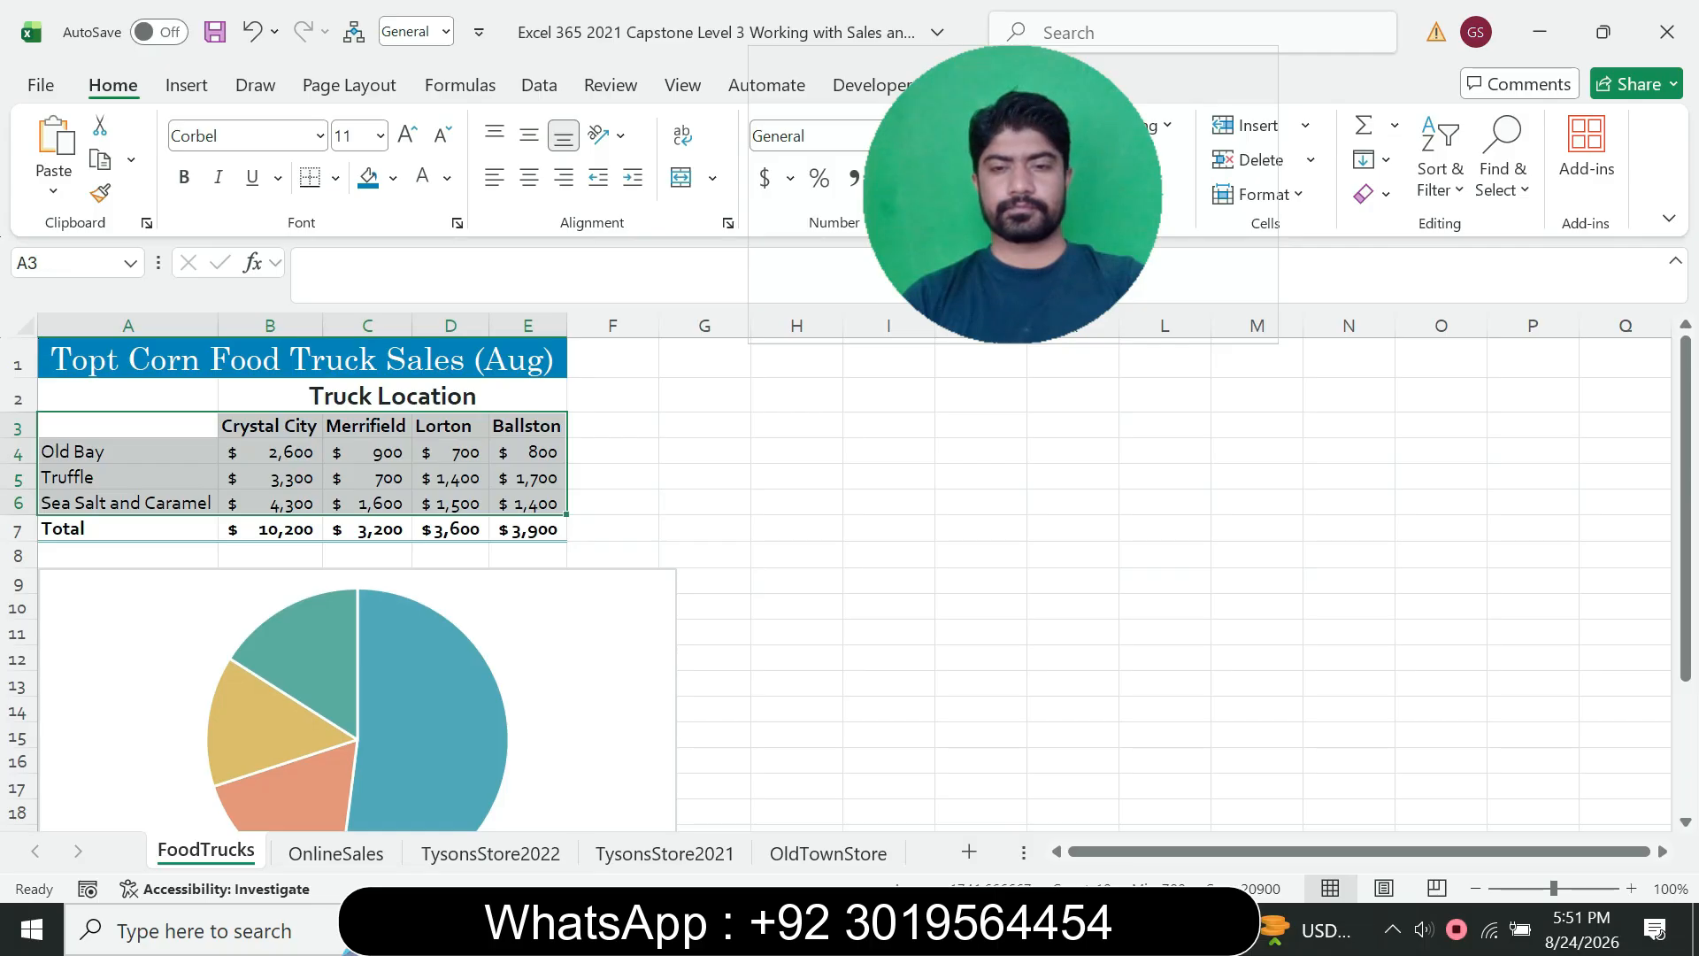
pyautogui.hotkey('alt', 'Tab')
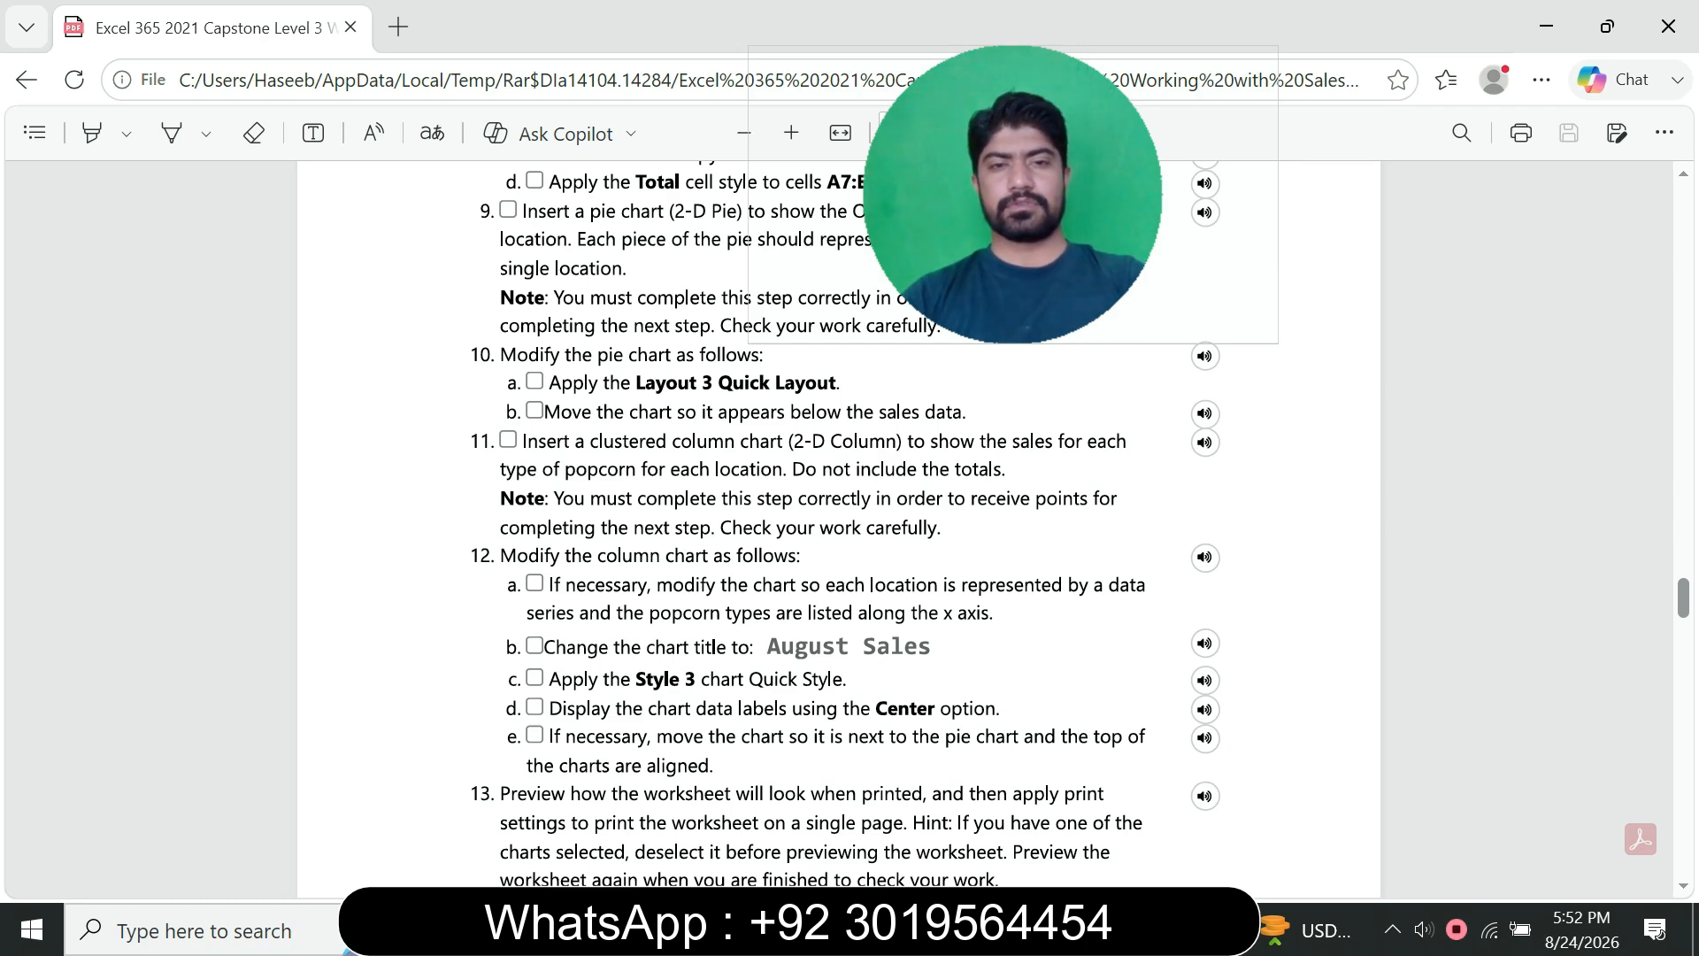
pyautogui.hotkey('alt', 'Tab')
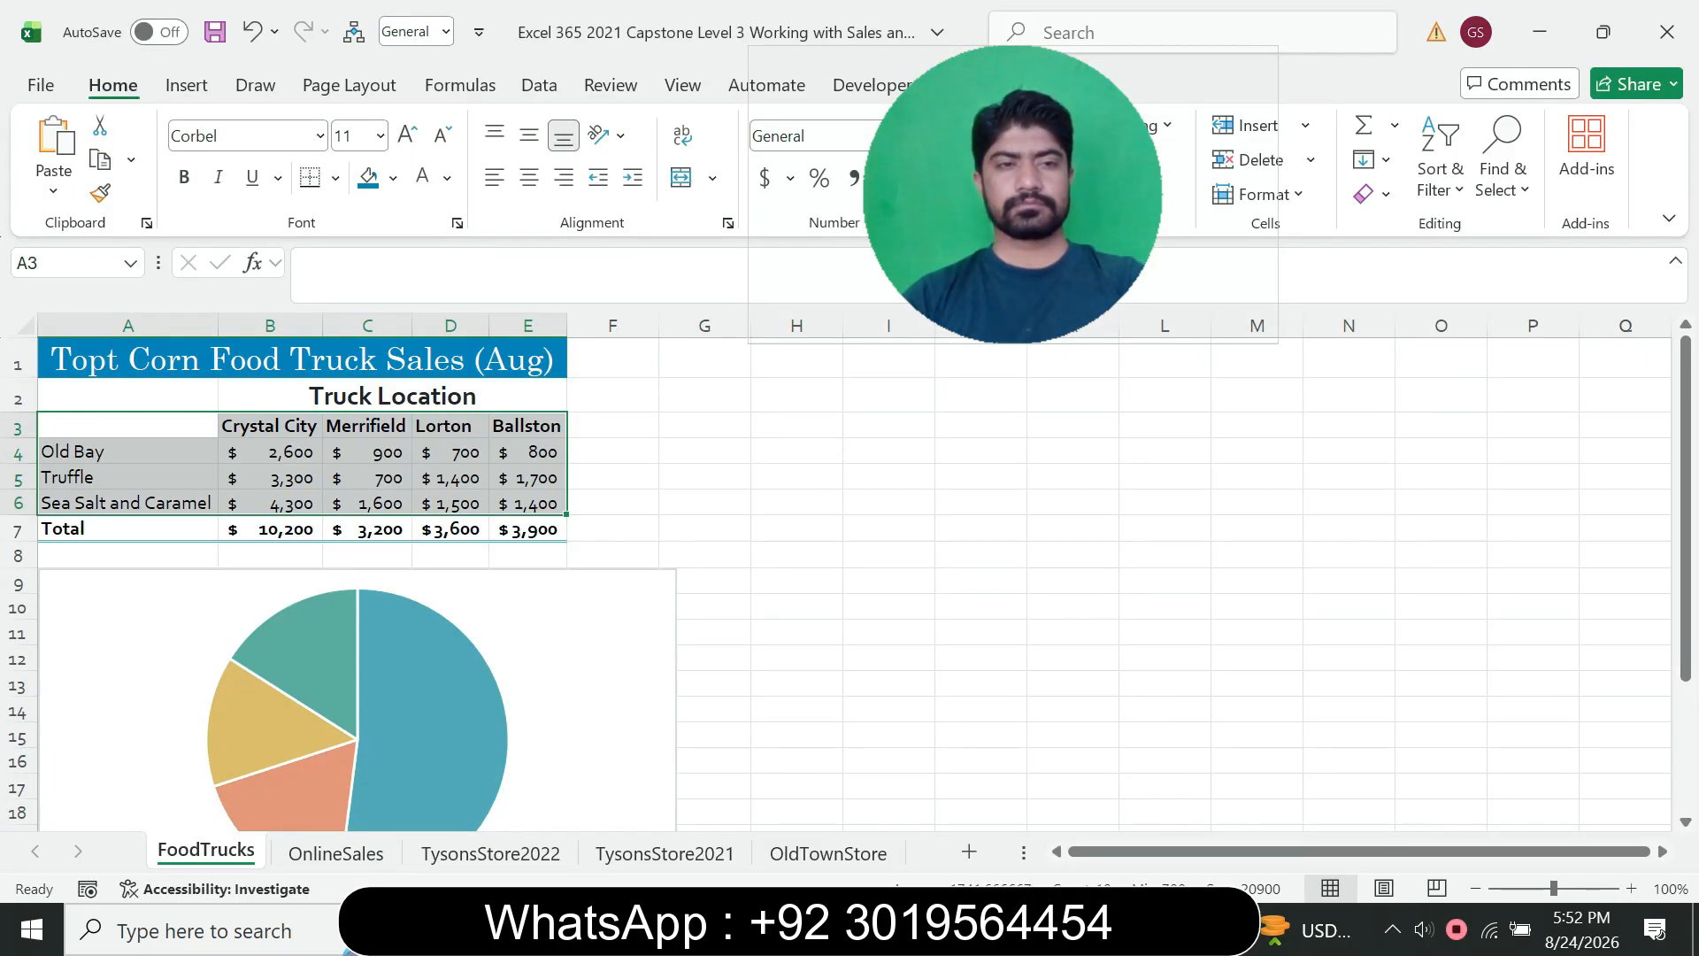
pyautogui.hotkey('alt', 'Tab')
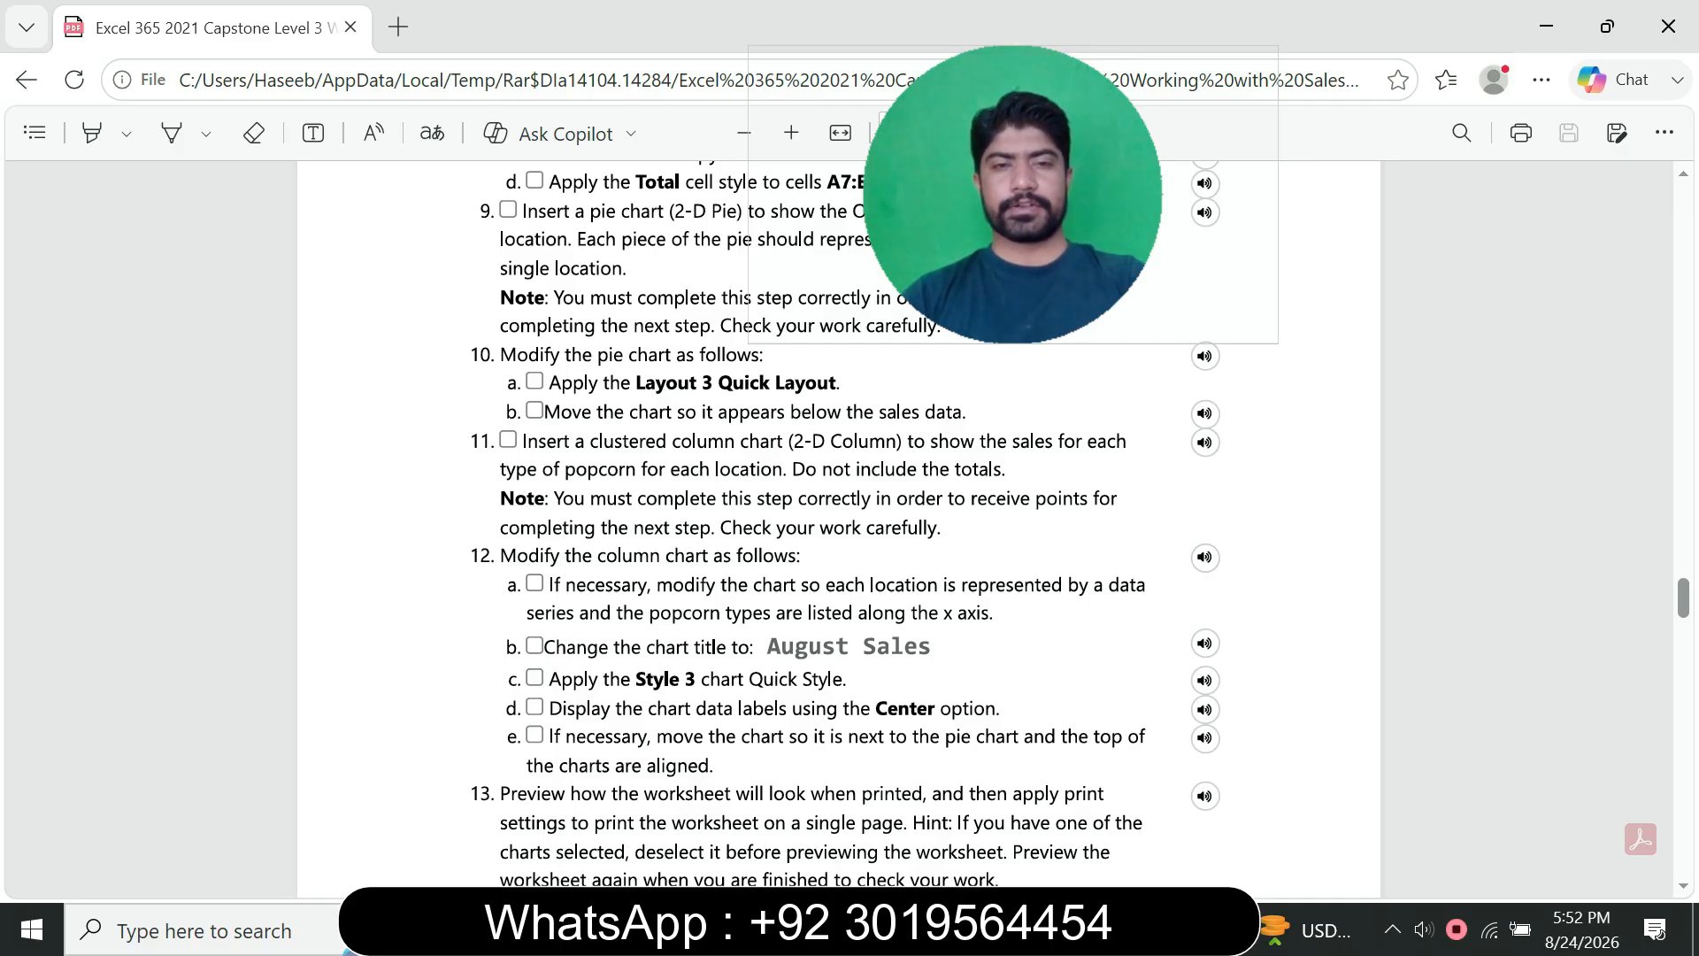
pyautogui.hotkey('alt', 'Tab')
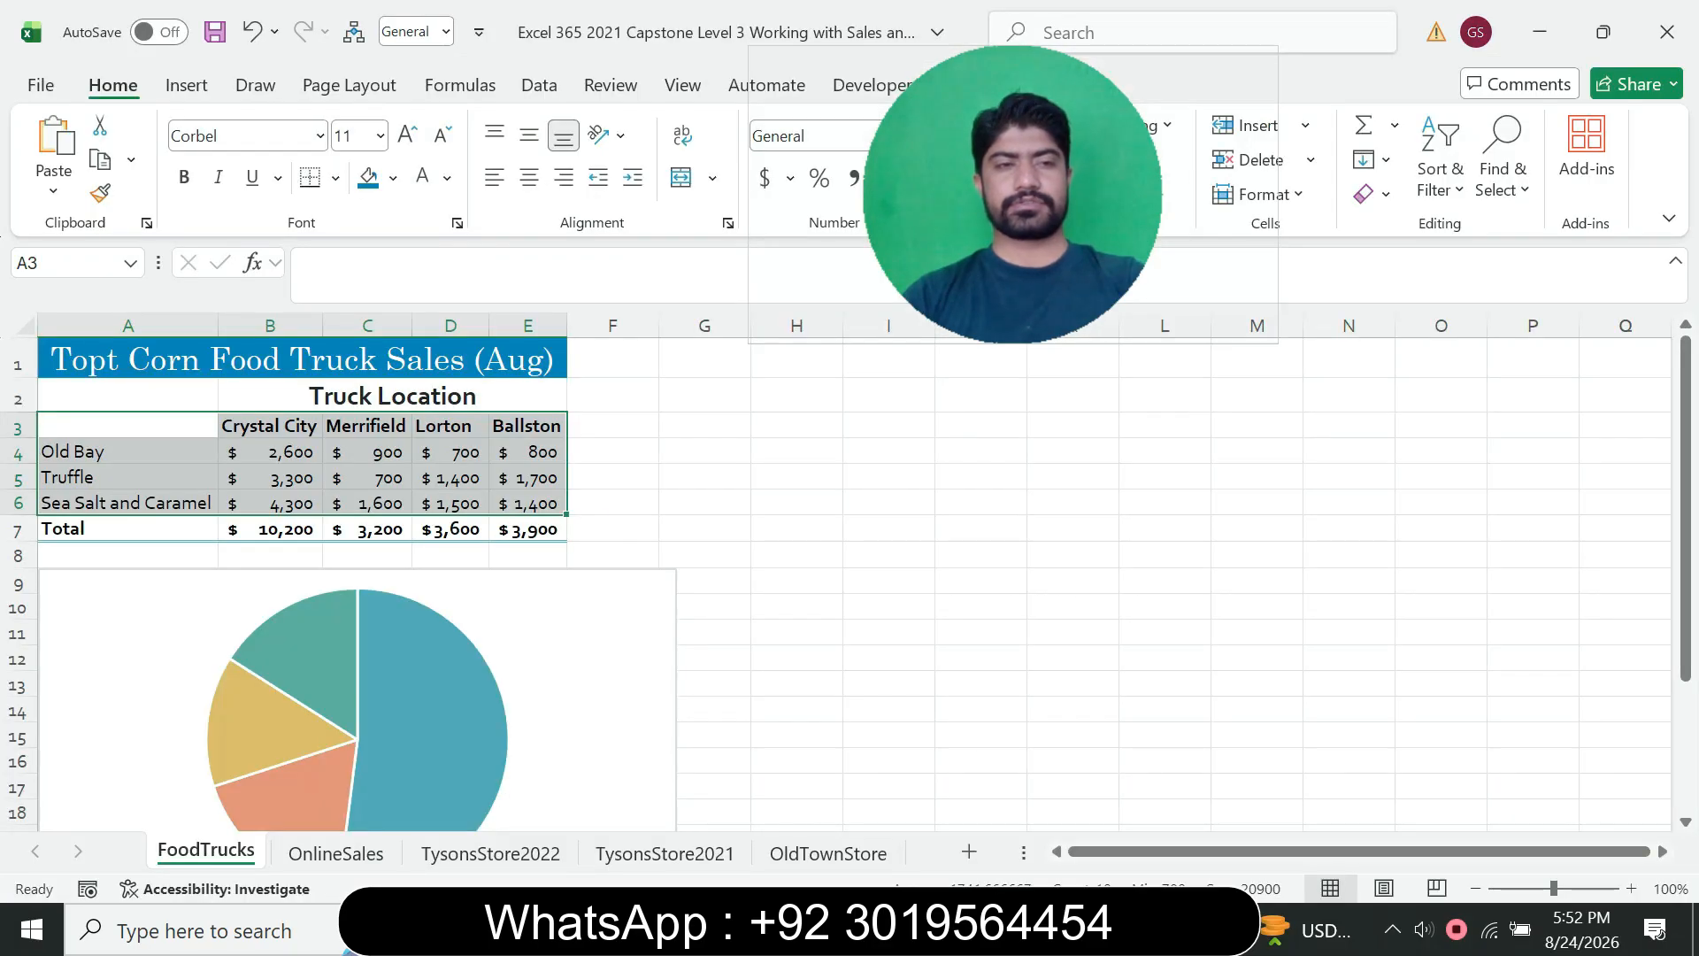
pyautogui.hotkey('alt', 'Tab')
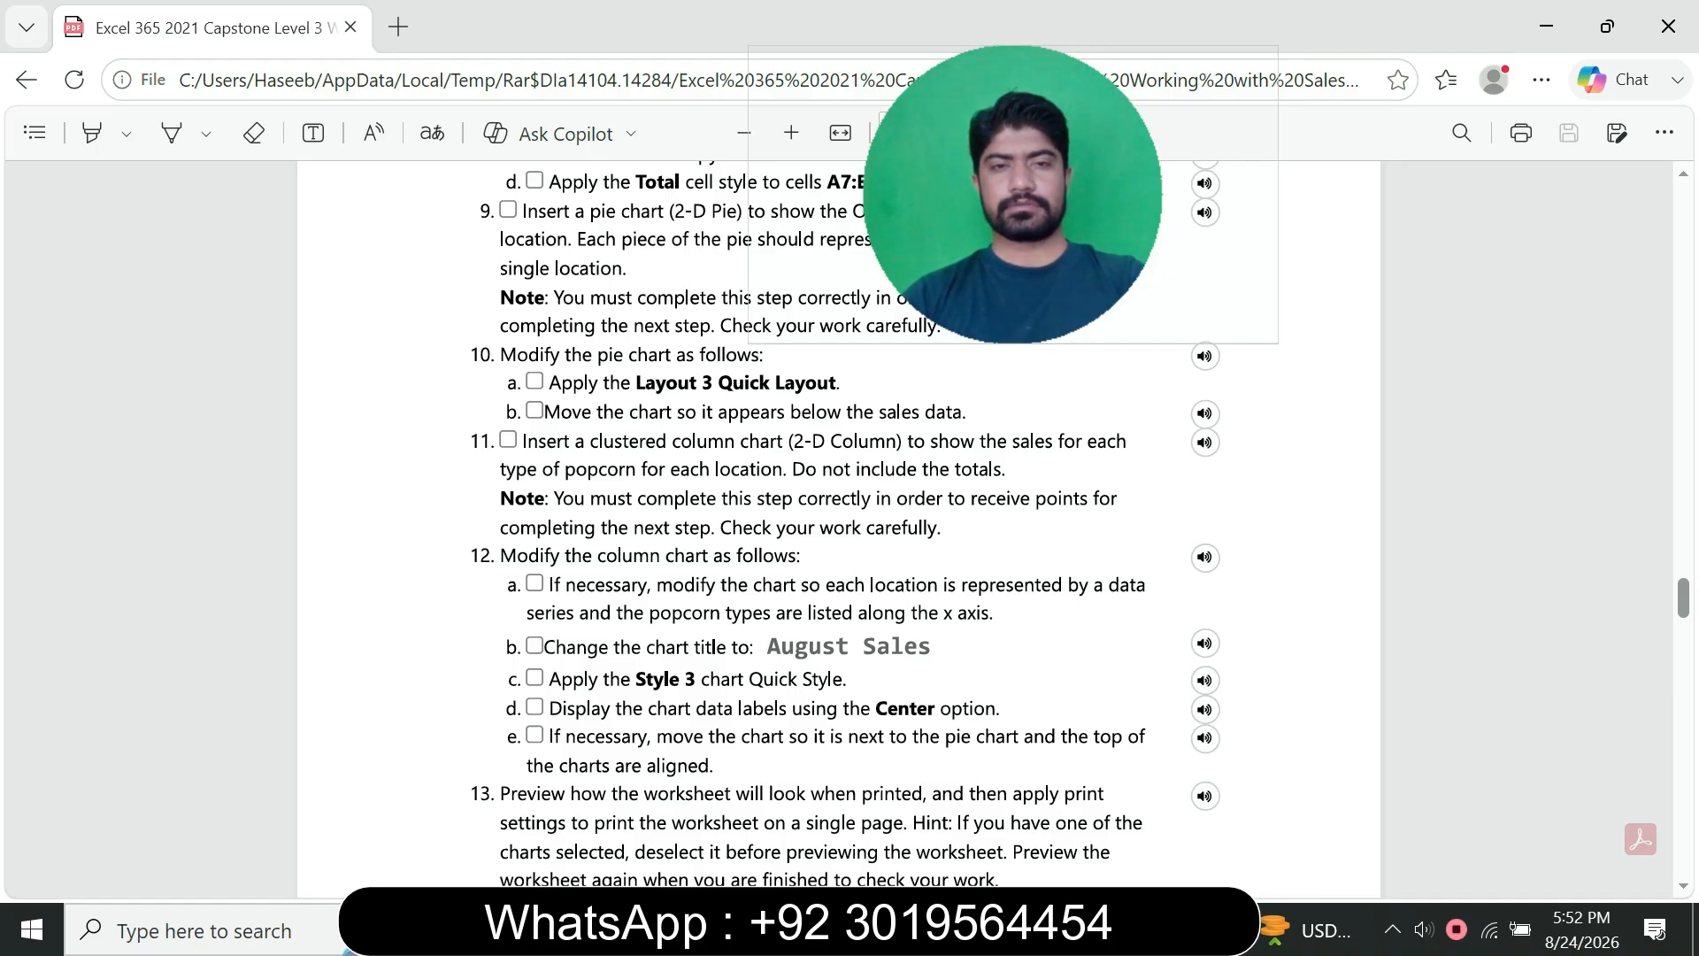
pyautogui.hotkey('alt', 'Tab')
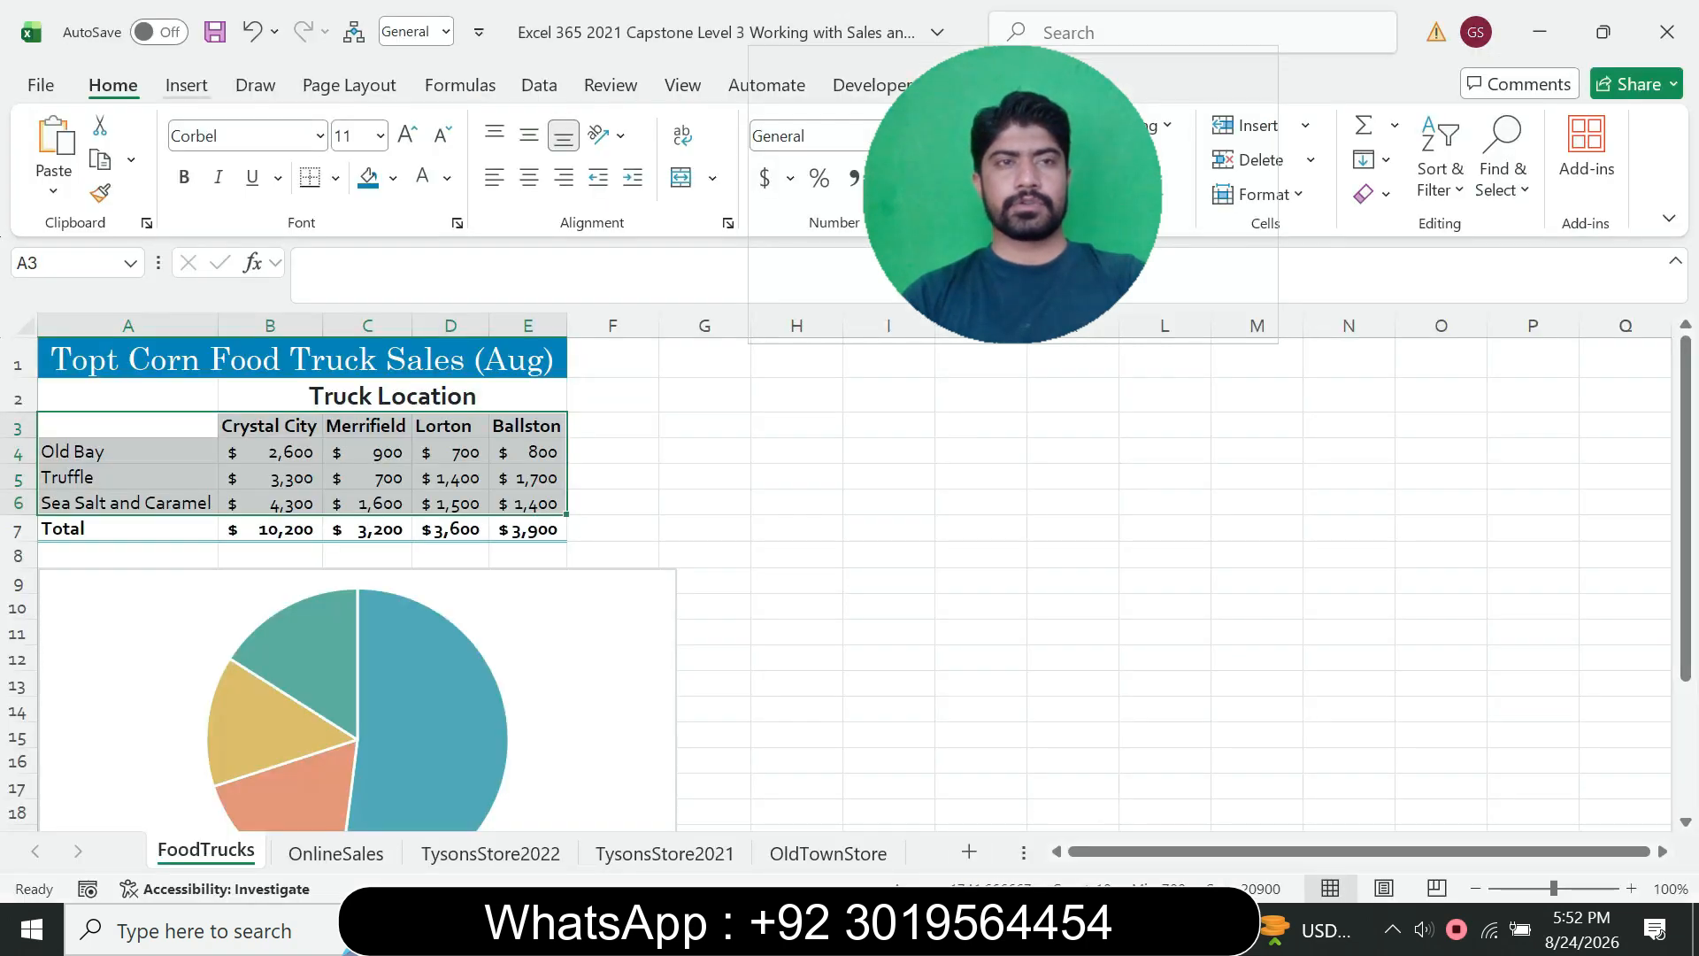
# - Insert a 2-D clustered column chart from the selected data, with locations as the data series and popcorn types along the x axis
pyautogui.click(185, 85)
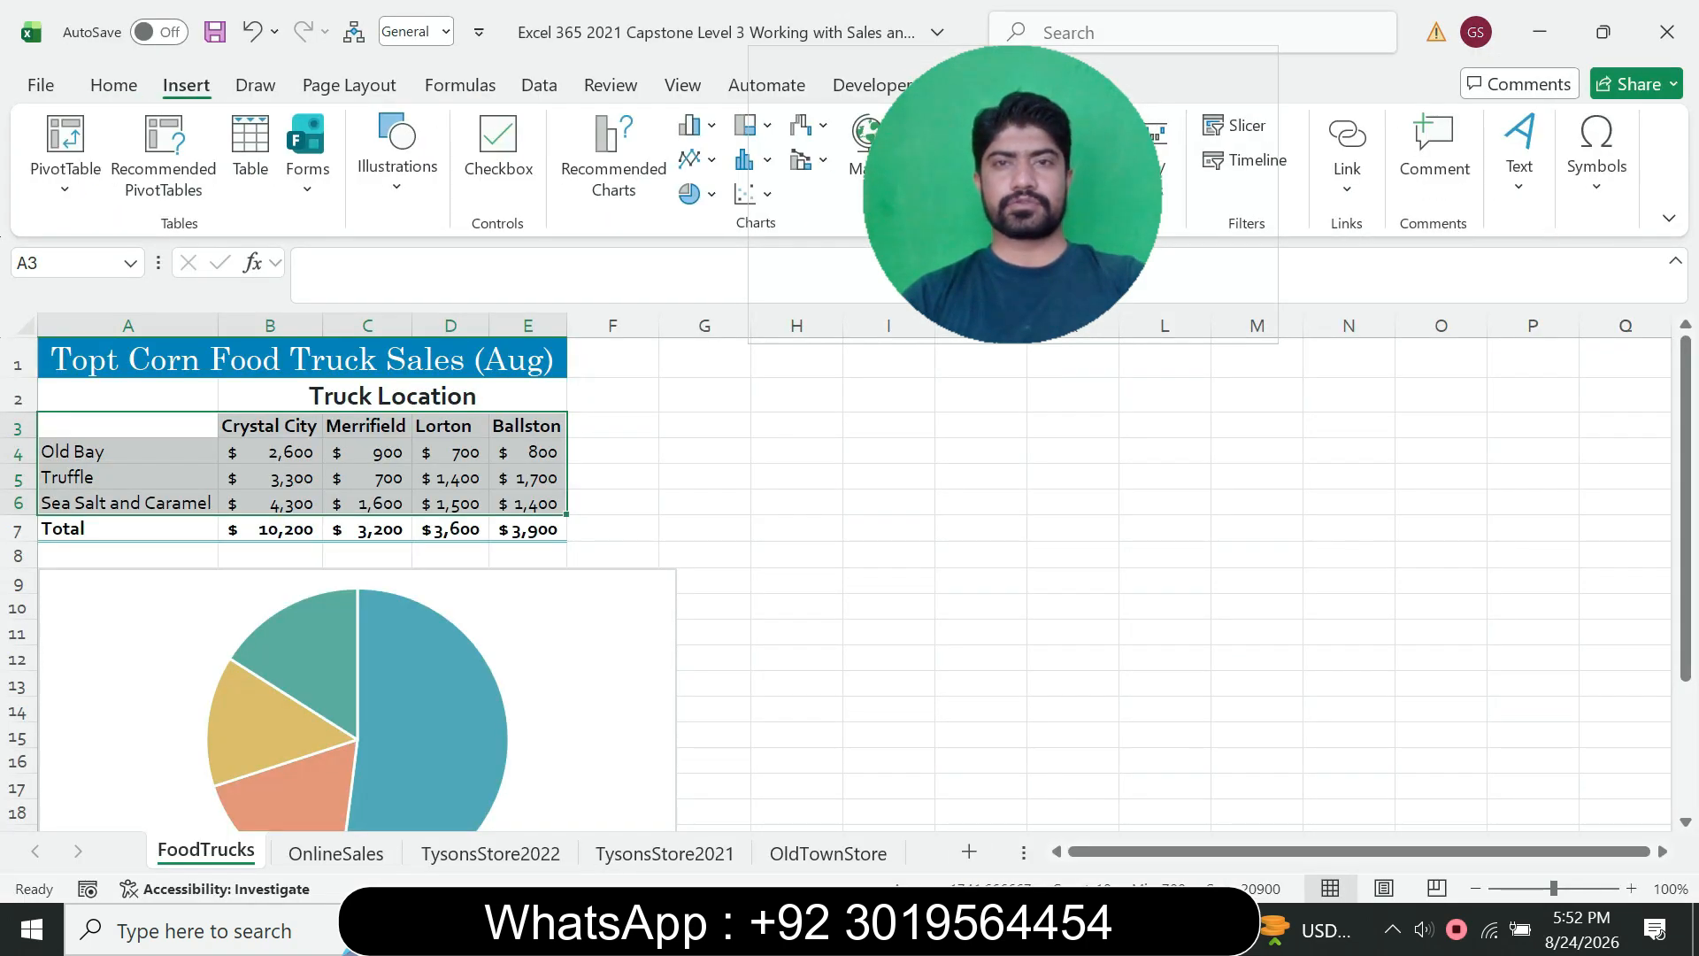
pyautogui.moveTo(1013, 195); pyautogui.dragTo(1087, 183)
pyautogui.click(756, 194)
pyautogui.click(756, 194)
pyautogui.click(756, 193)
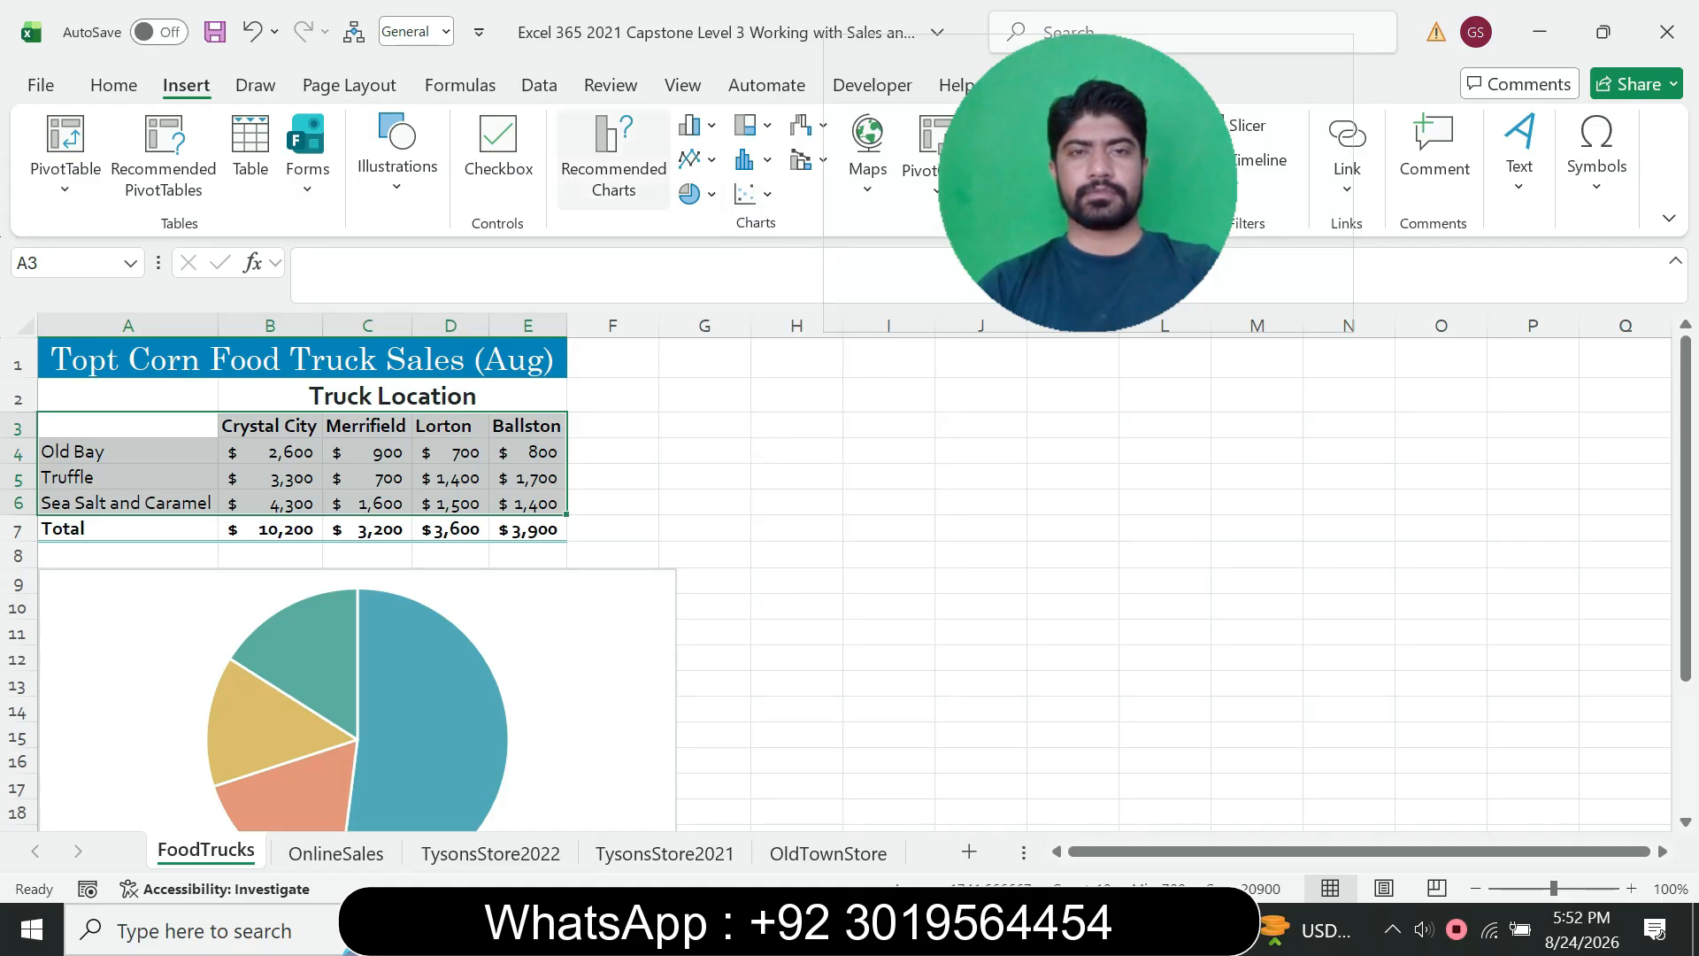
pyautogui.click(613, 159)
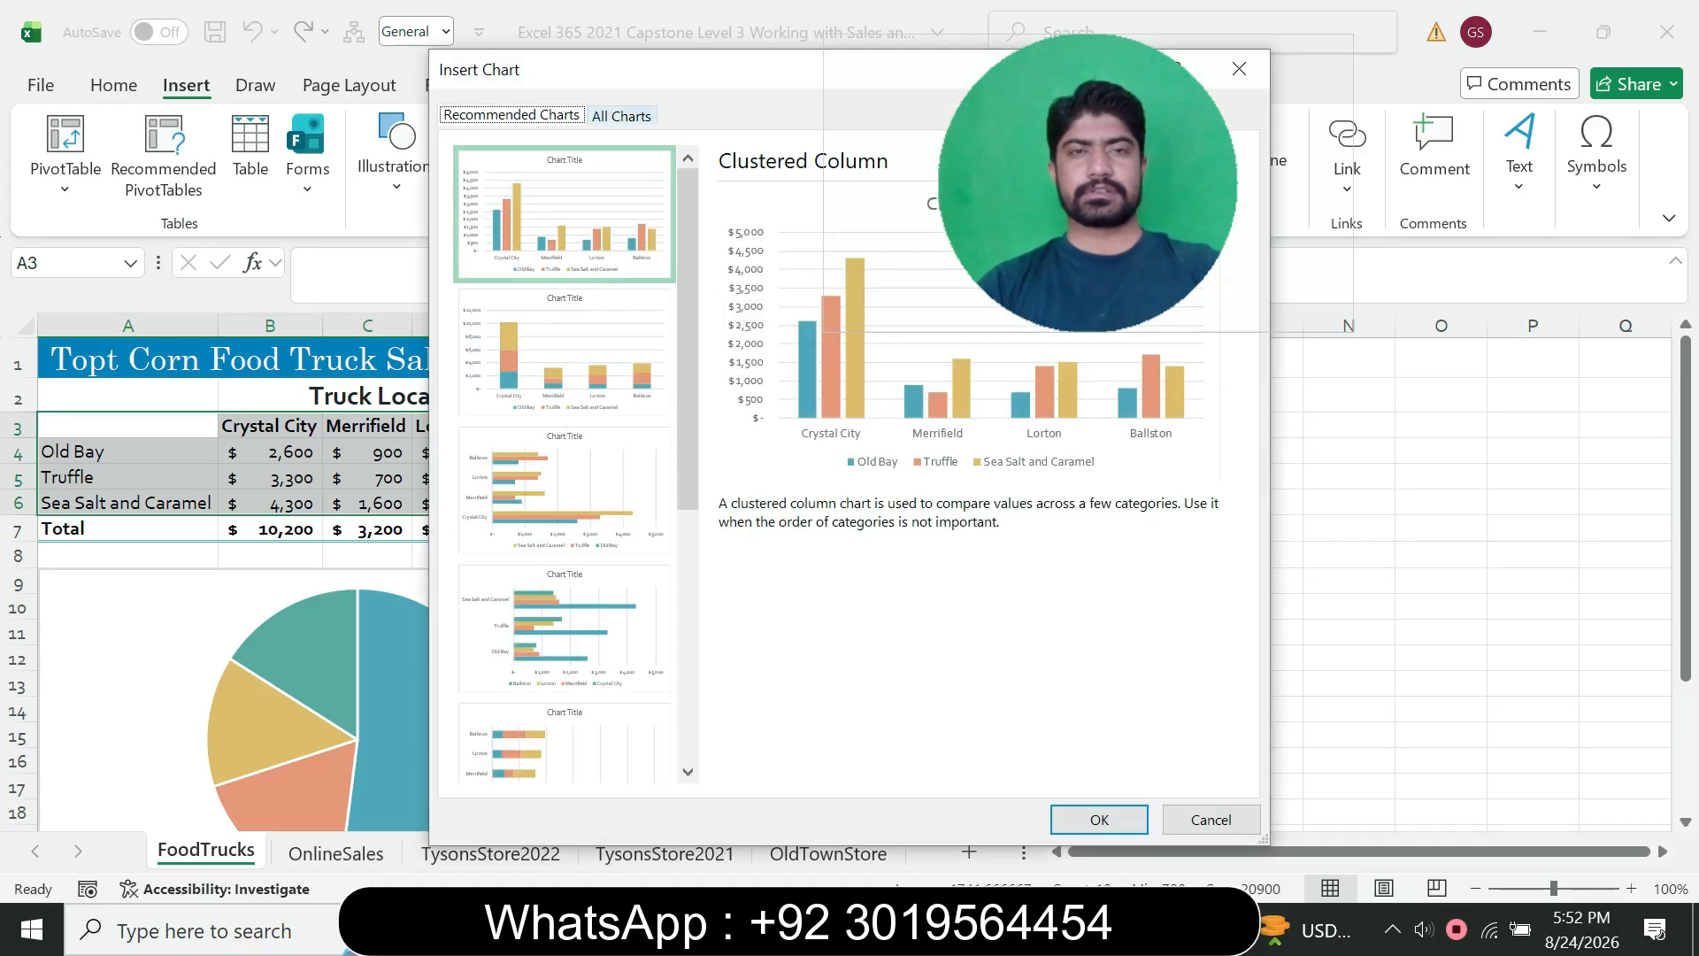
pyautogui.click(621, 115)
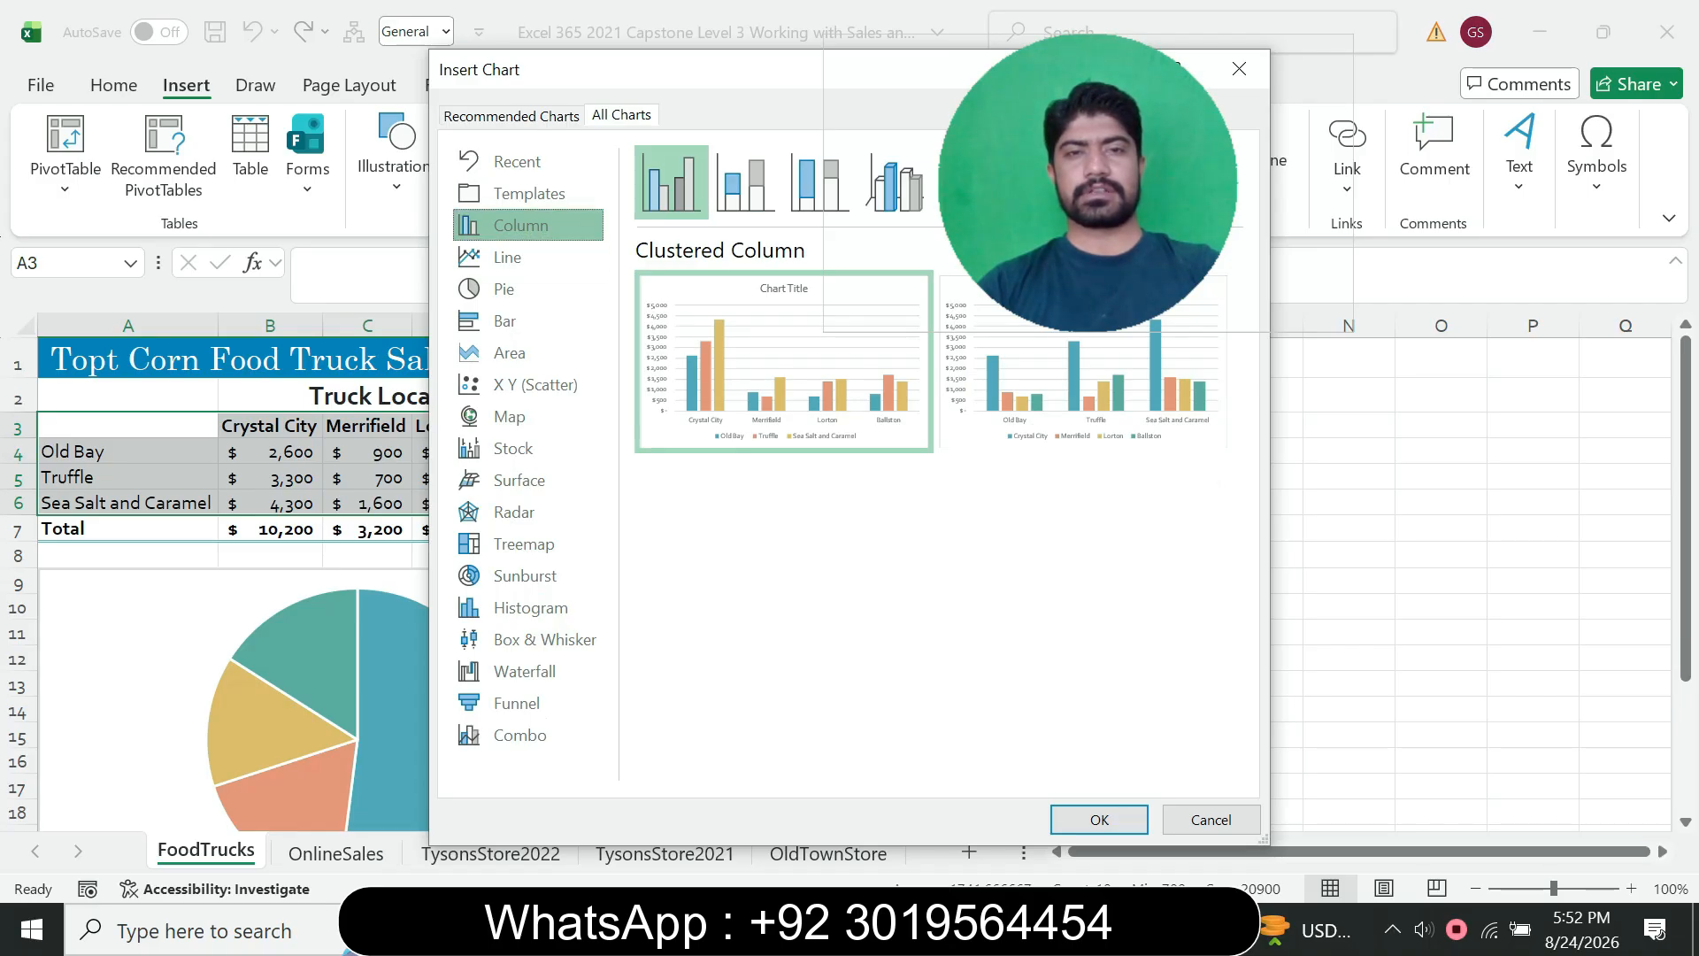
pyautogui.click(1084, 376)
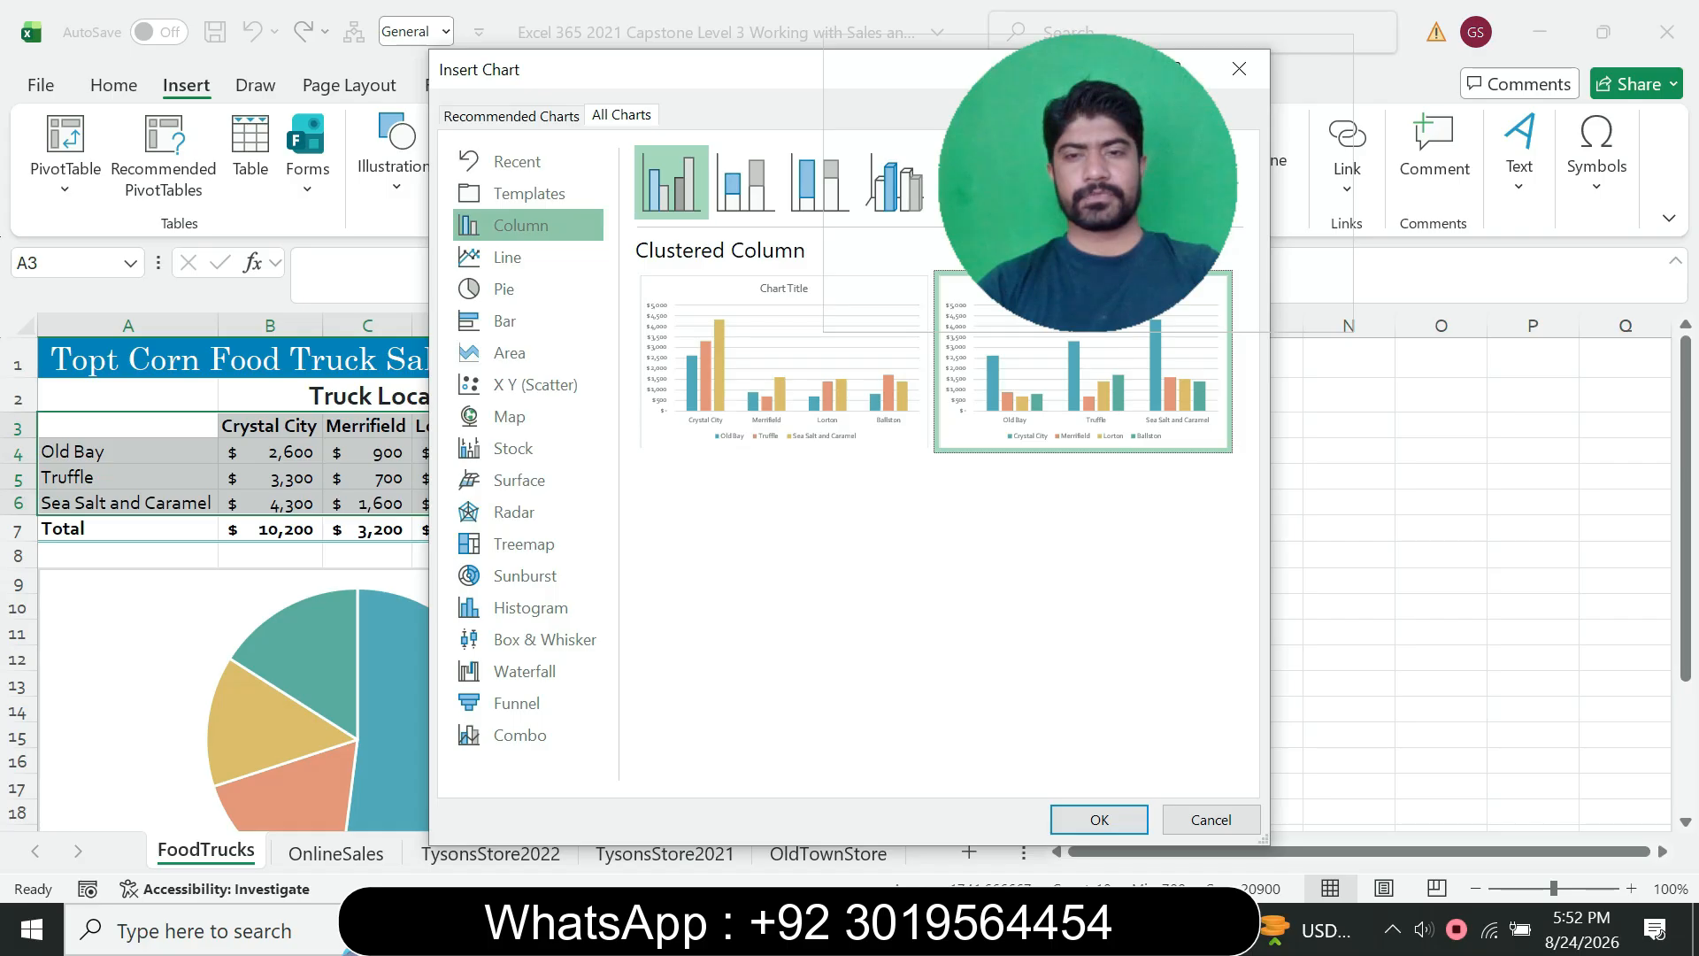
pyautogui.click(1099, 819)
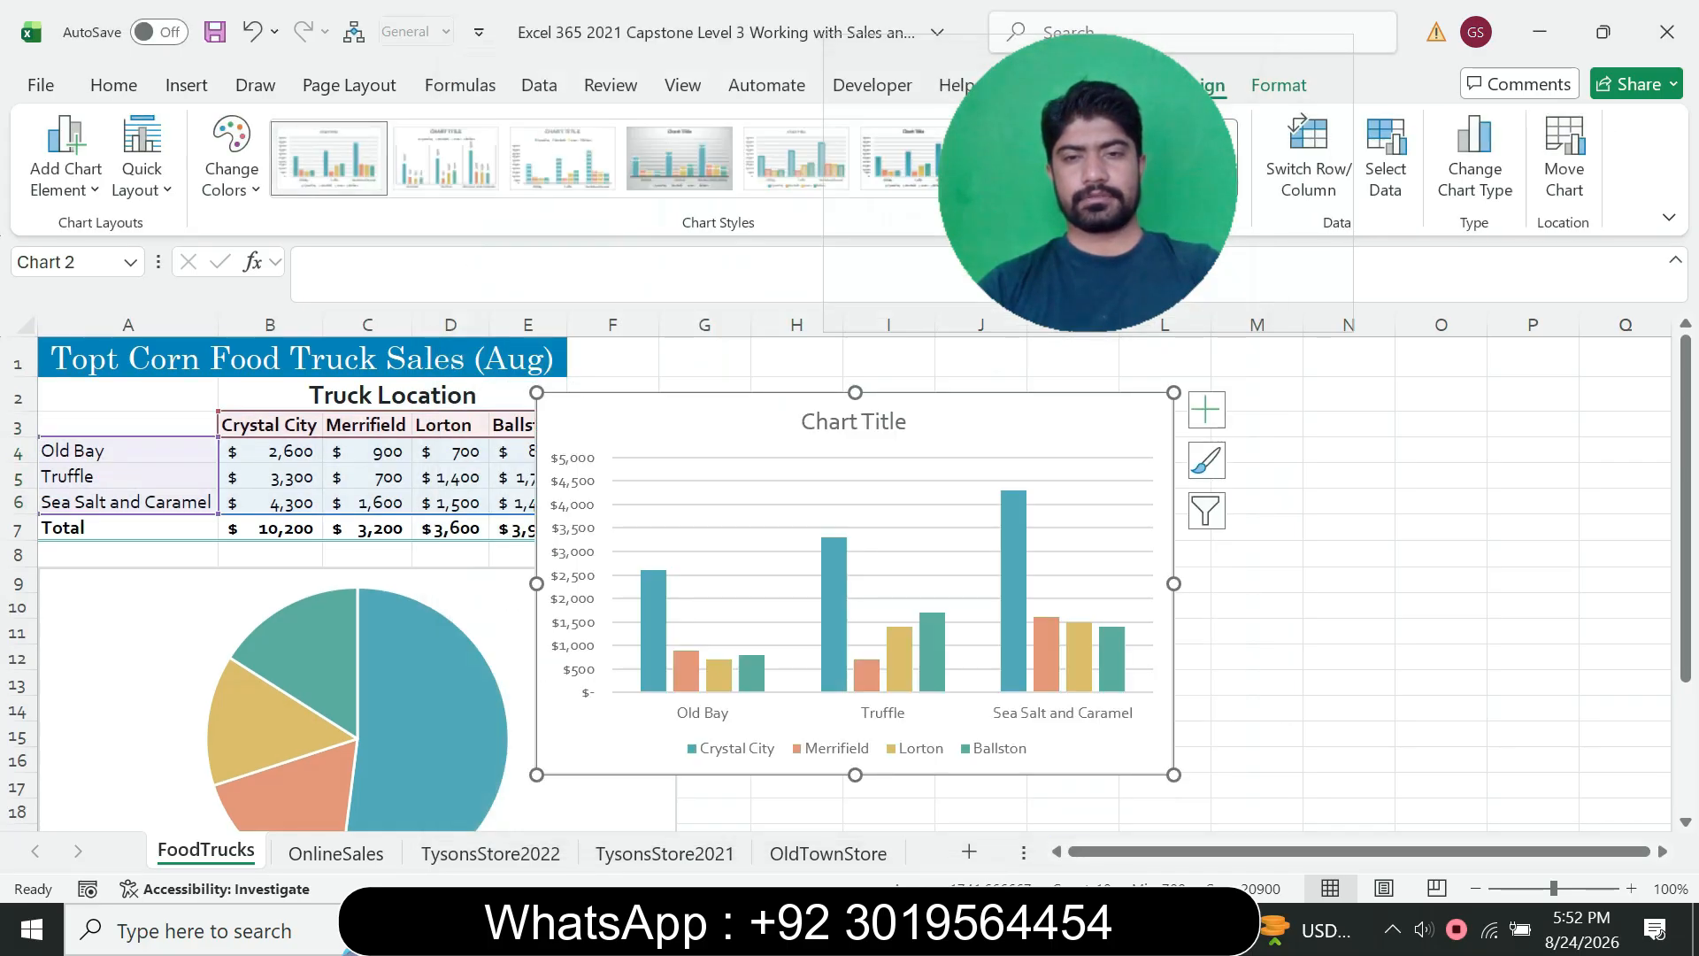
# - Consult step 12b in the PDF and change the column chart's title to August Sales
pyautogui.hotkey('alt', 'Tab')
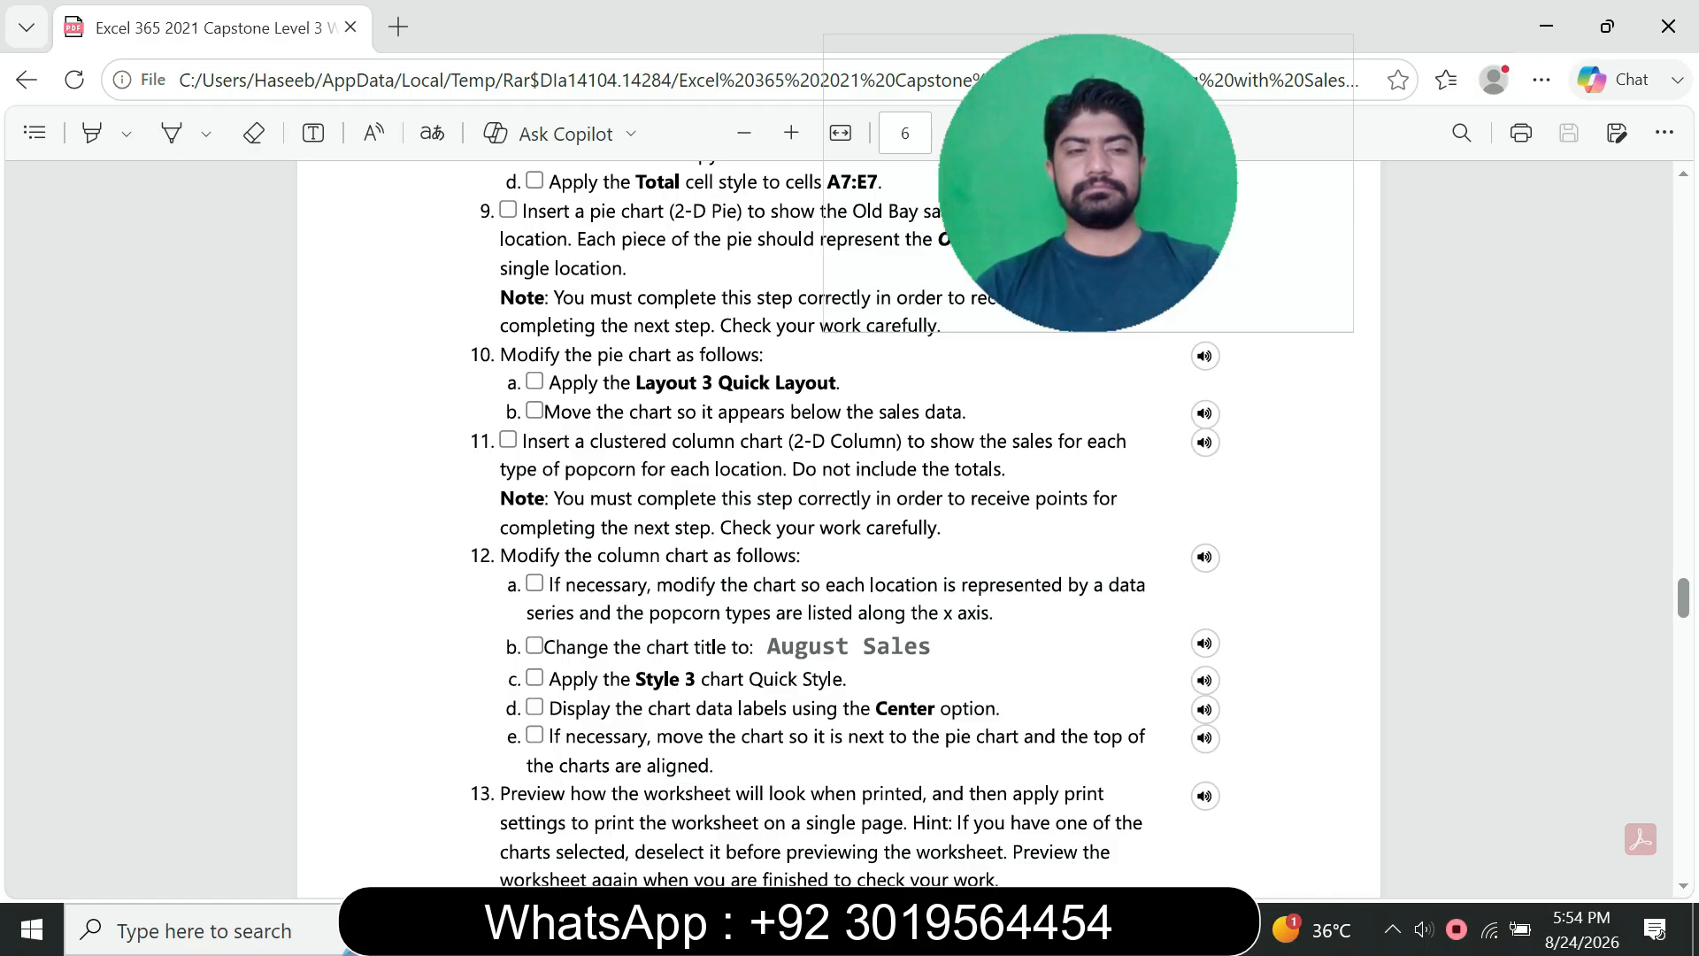
pyautogui.hotkey('alt', 'Tab')
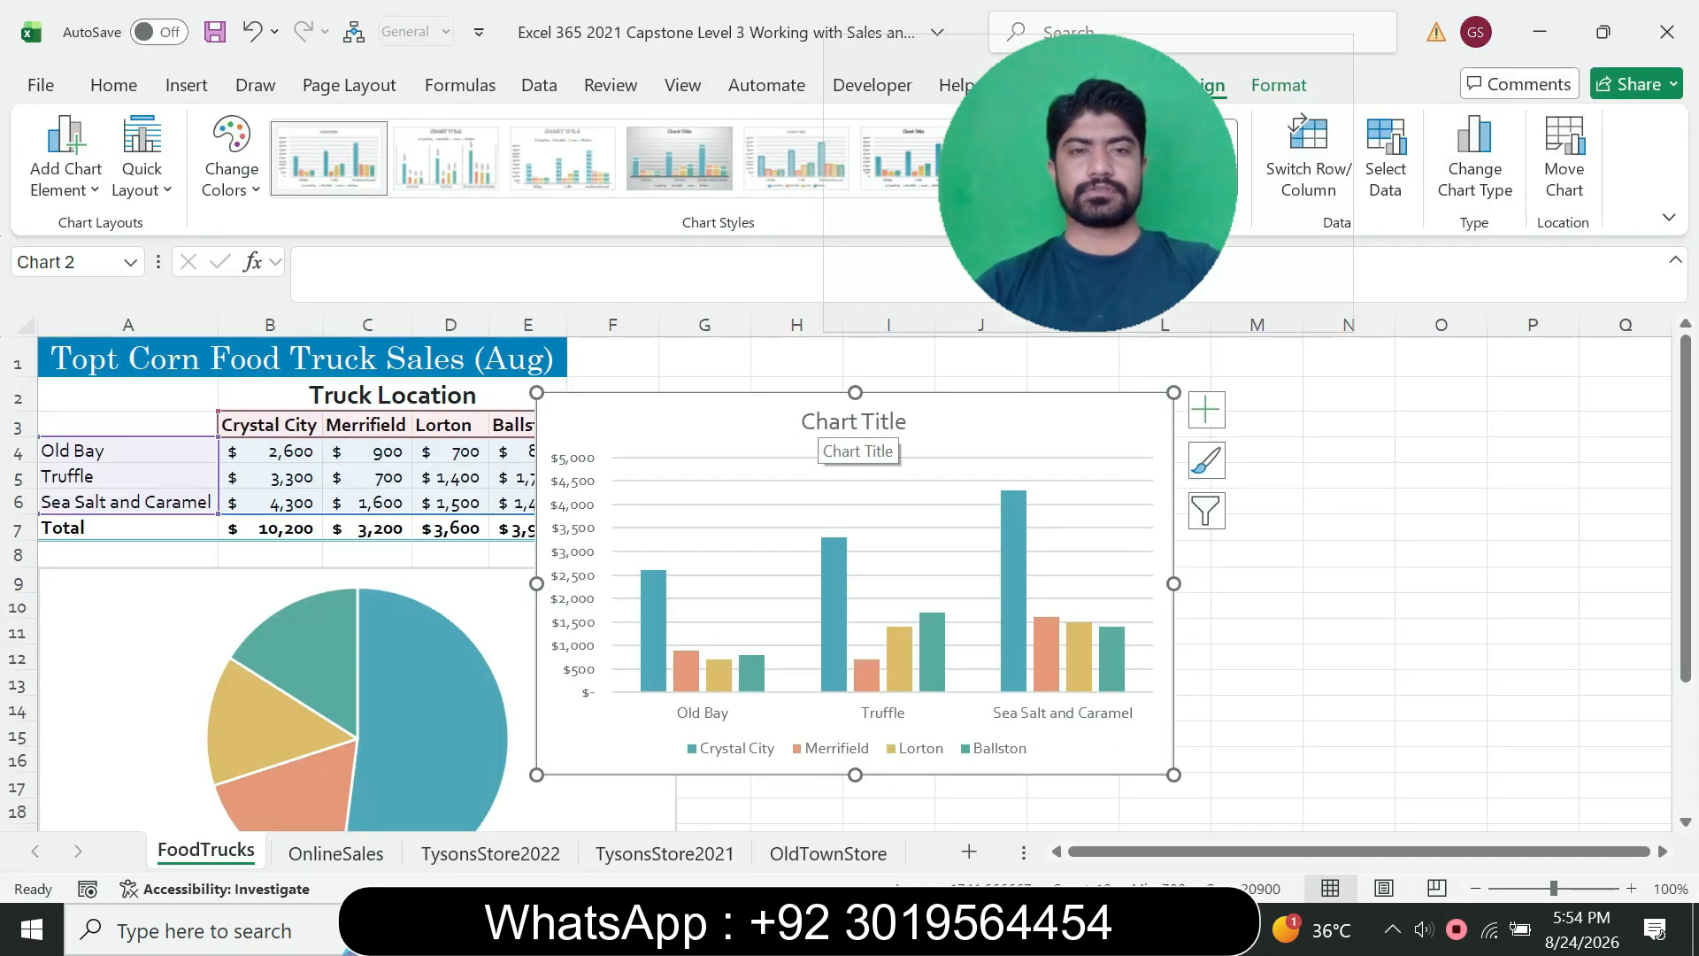
pyautogui.click(851, 424)
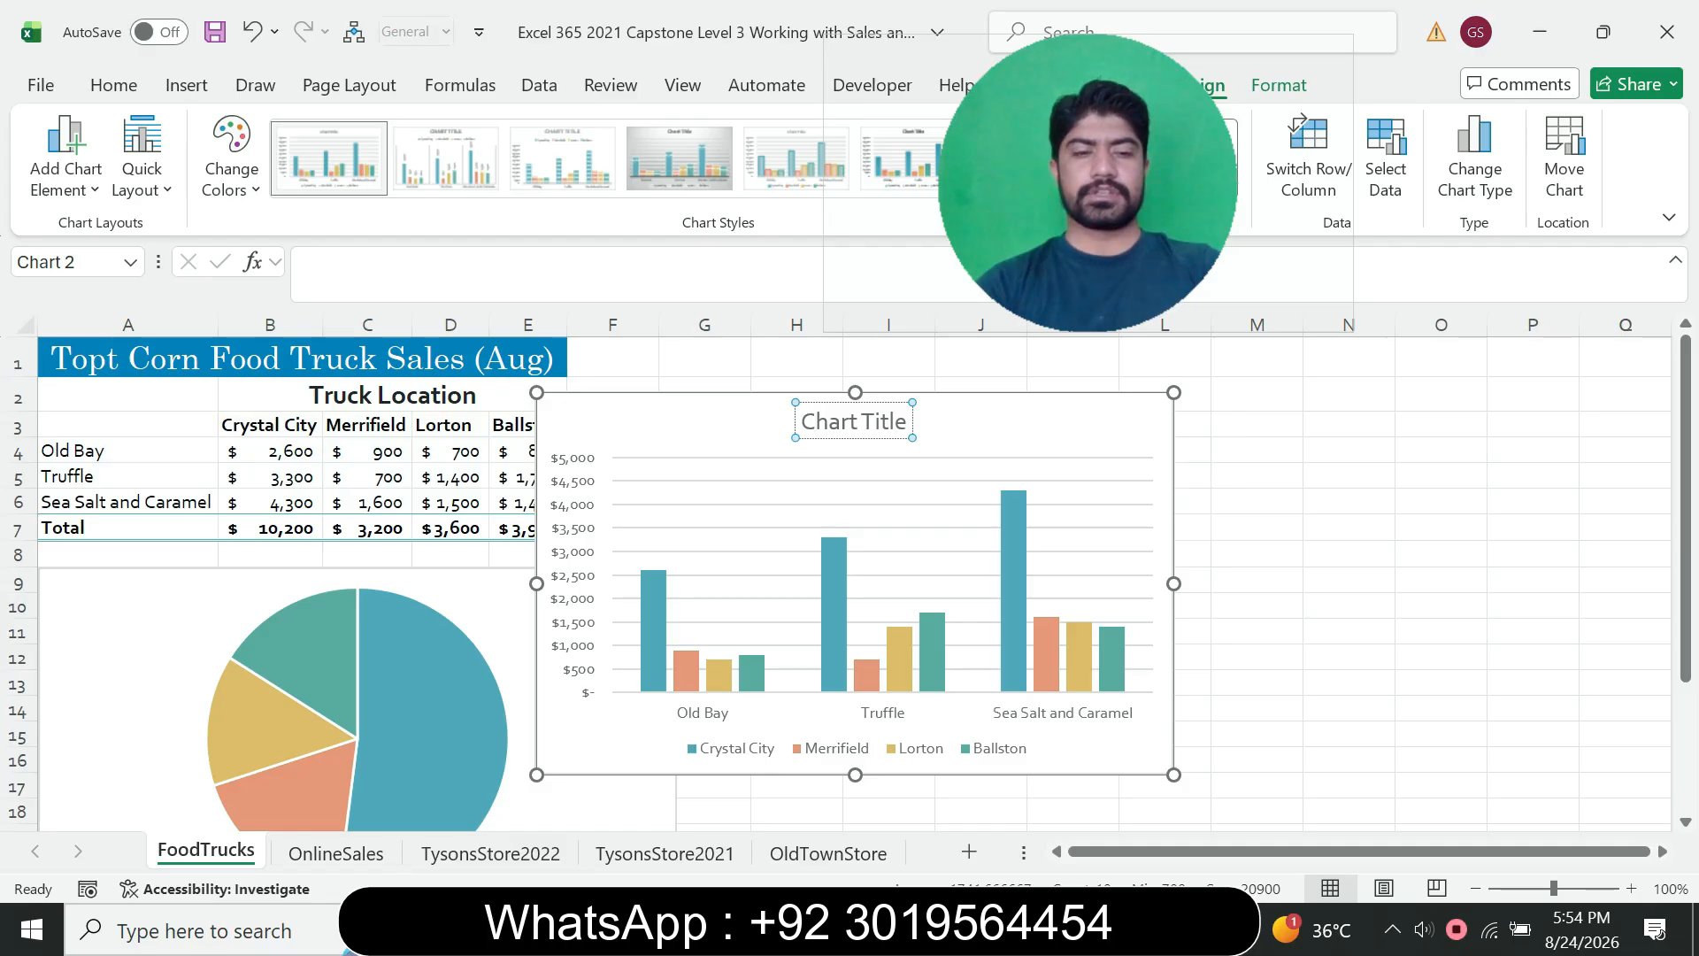
pyautogui.tripleClick(815, 421)
pyautogui.write('A')
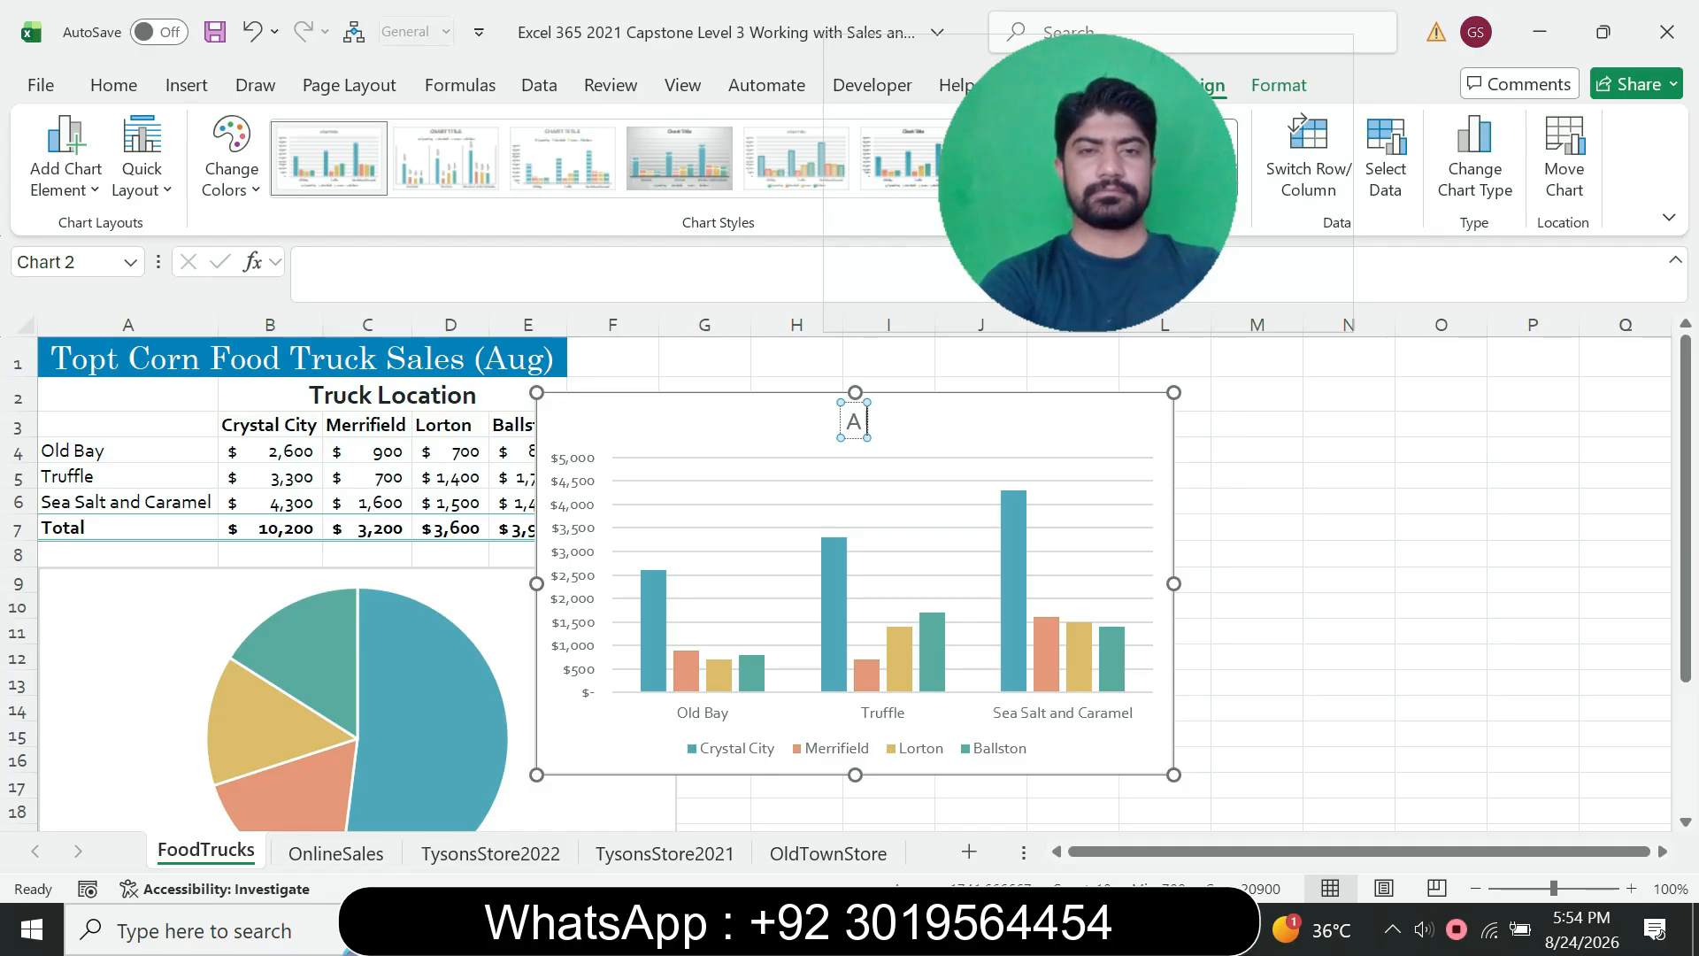
pyautogui.write('ugust')
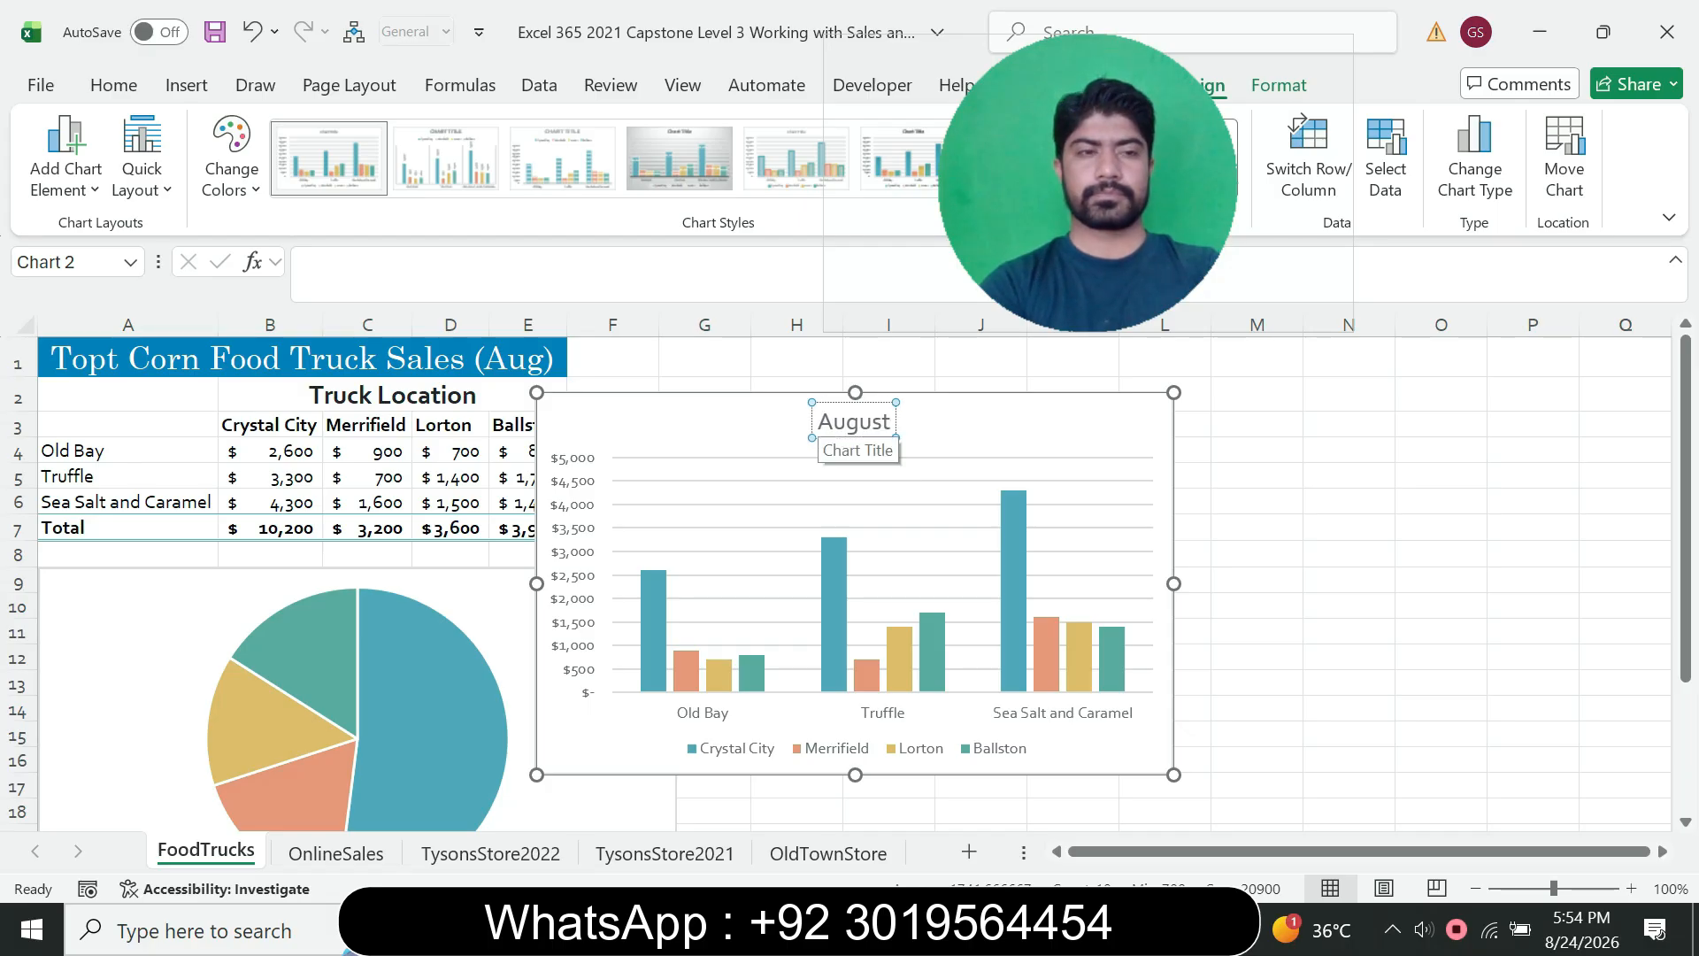
pyautogui.write(' Sales')
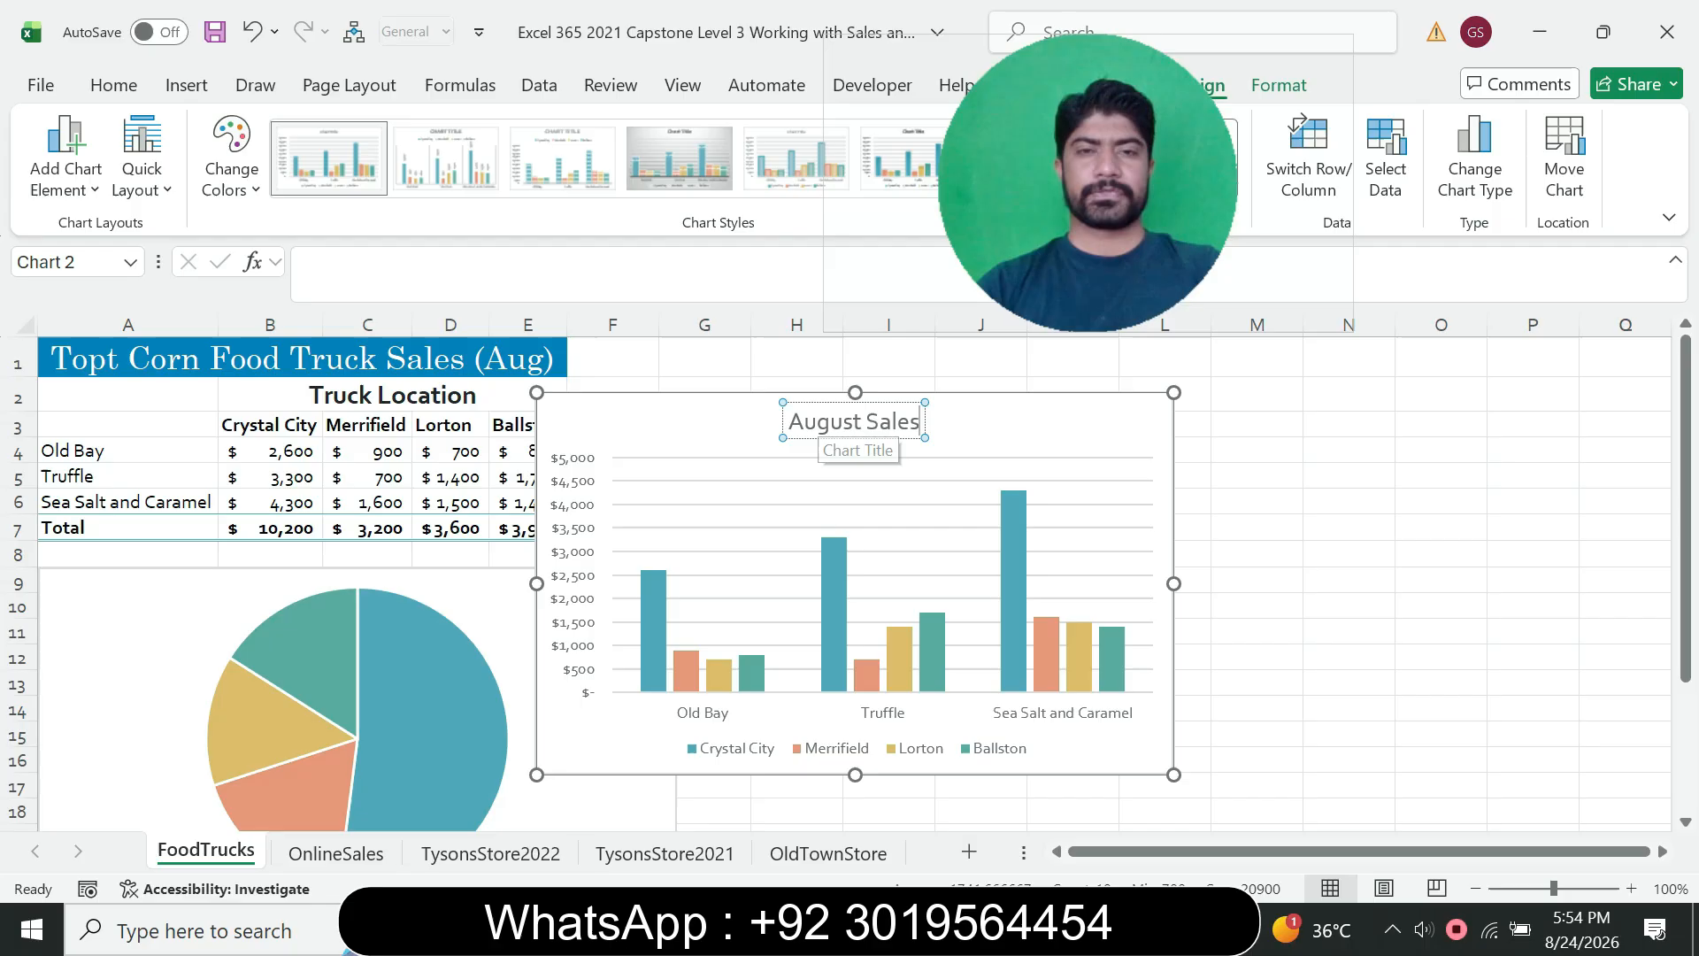
pyautogui.press('Escape')
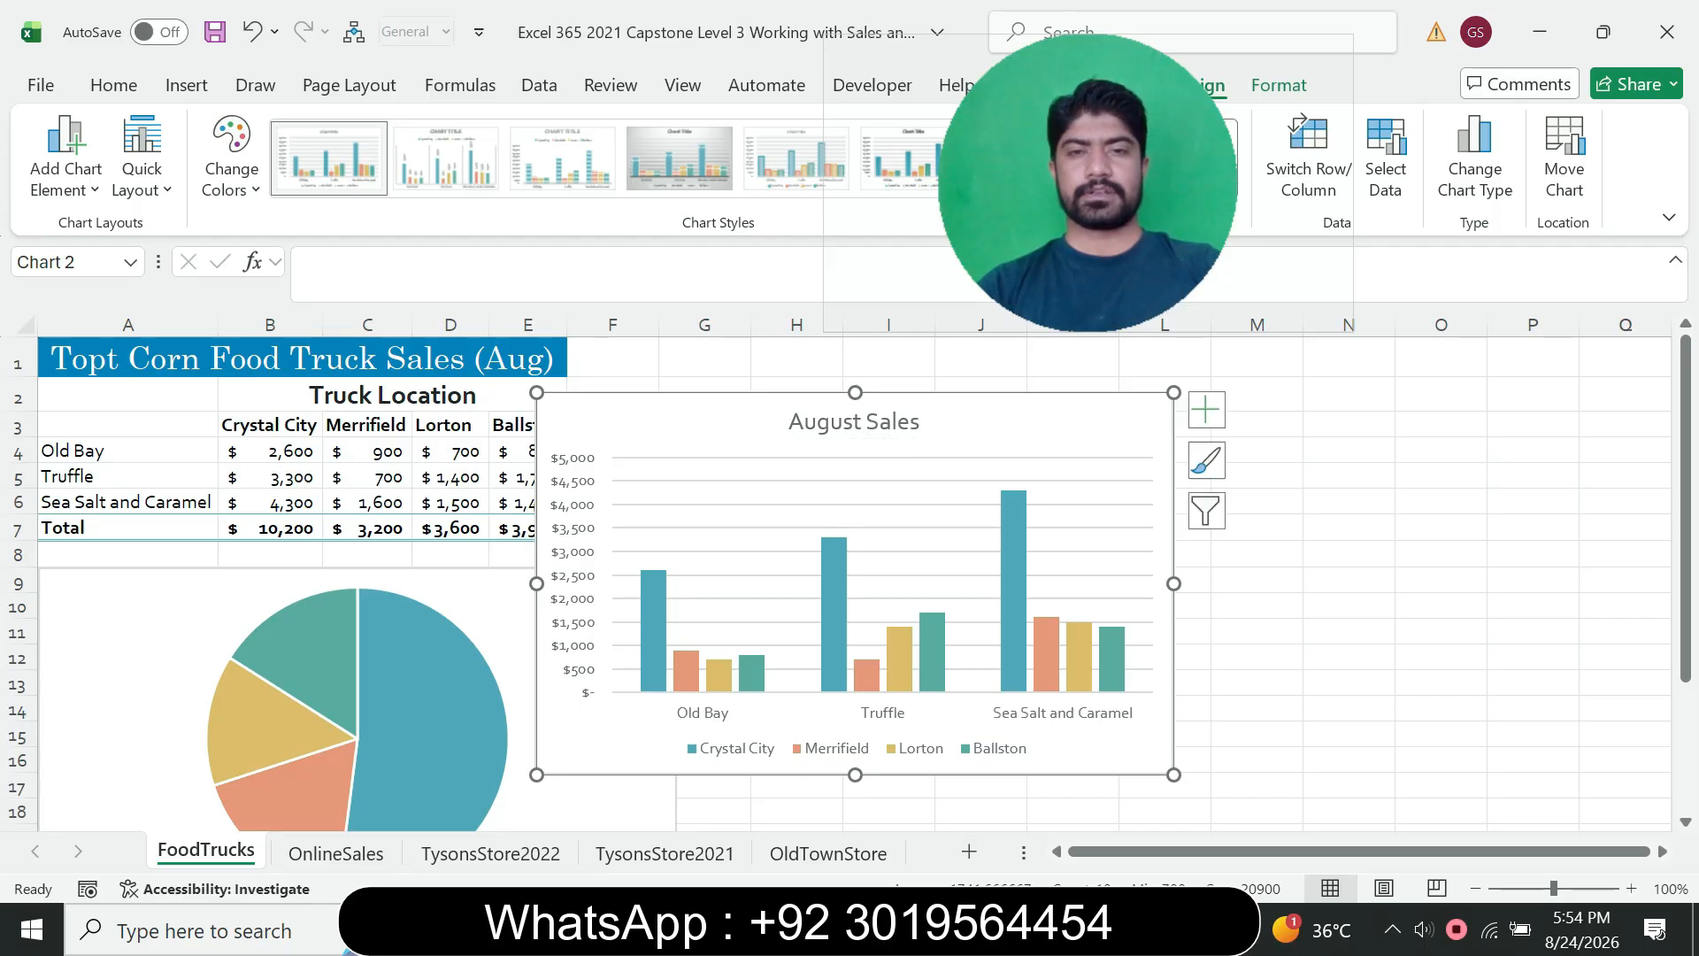
# - Consult step 12c in the PDF and apply the Style 3 chart Quick Style to the column chart
pyautogui.hotkey('alt', 'Tab')
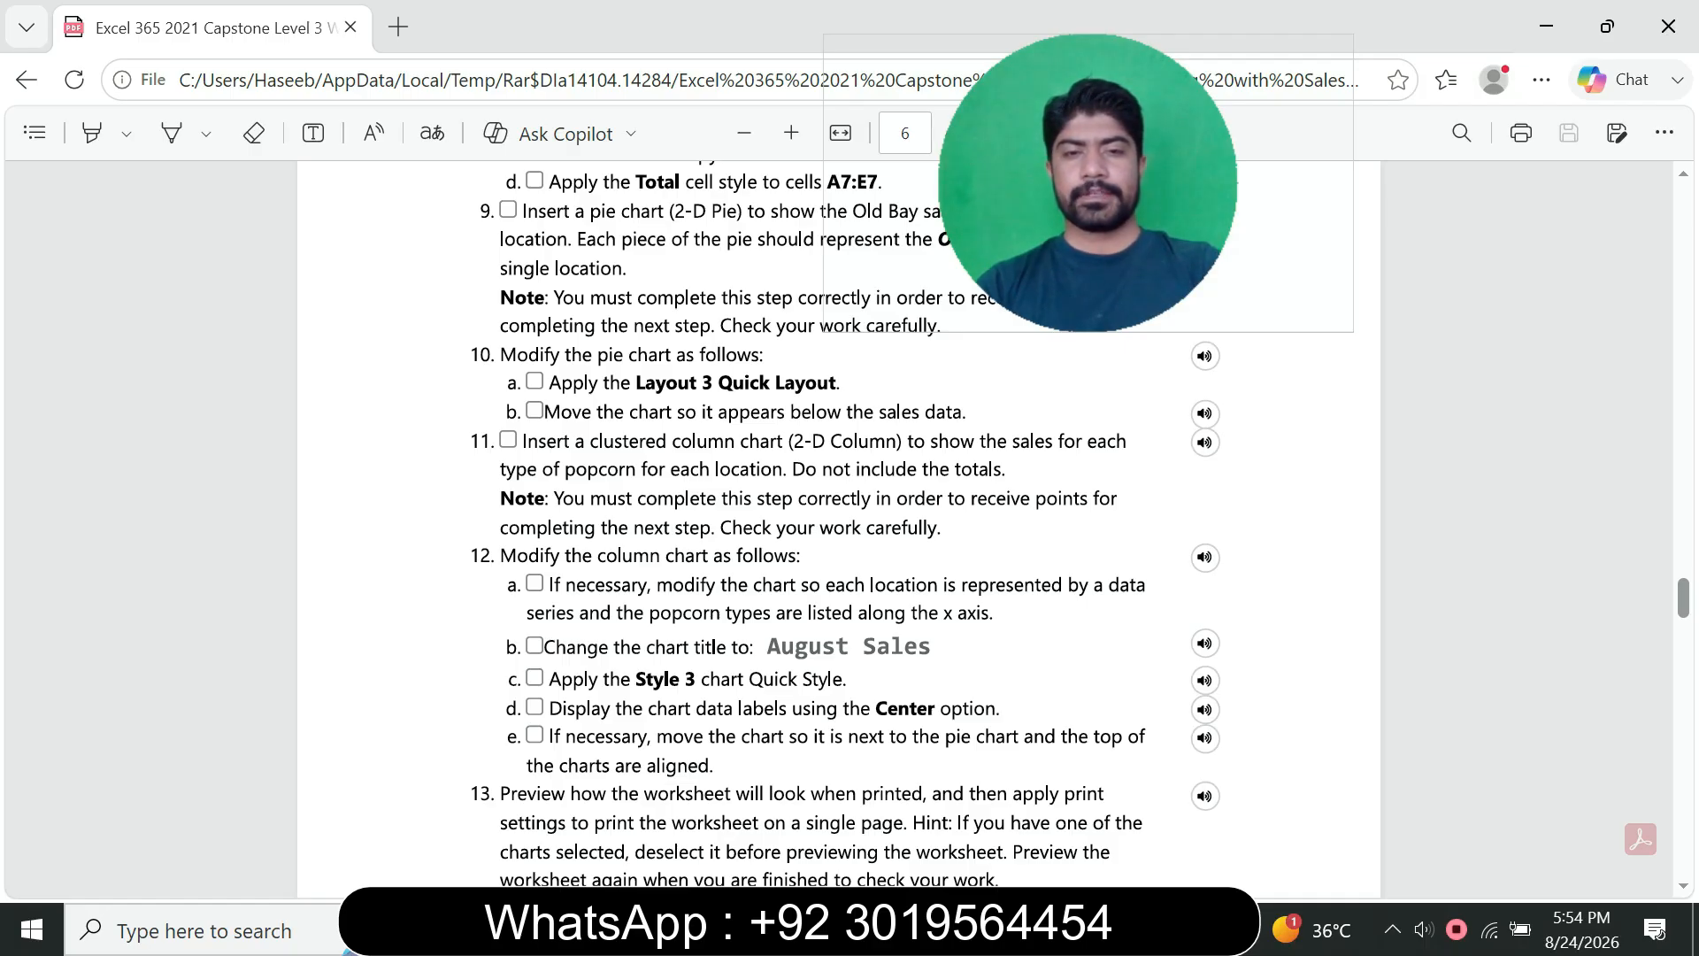
pyautogui.hotkey('alt', 'Tab')
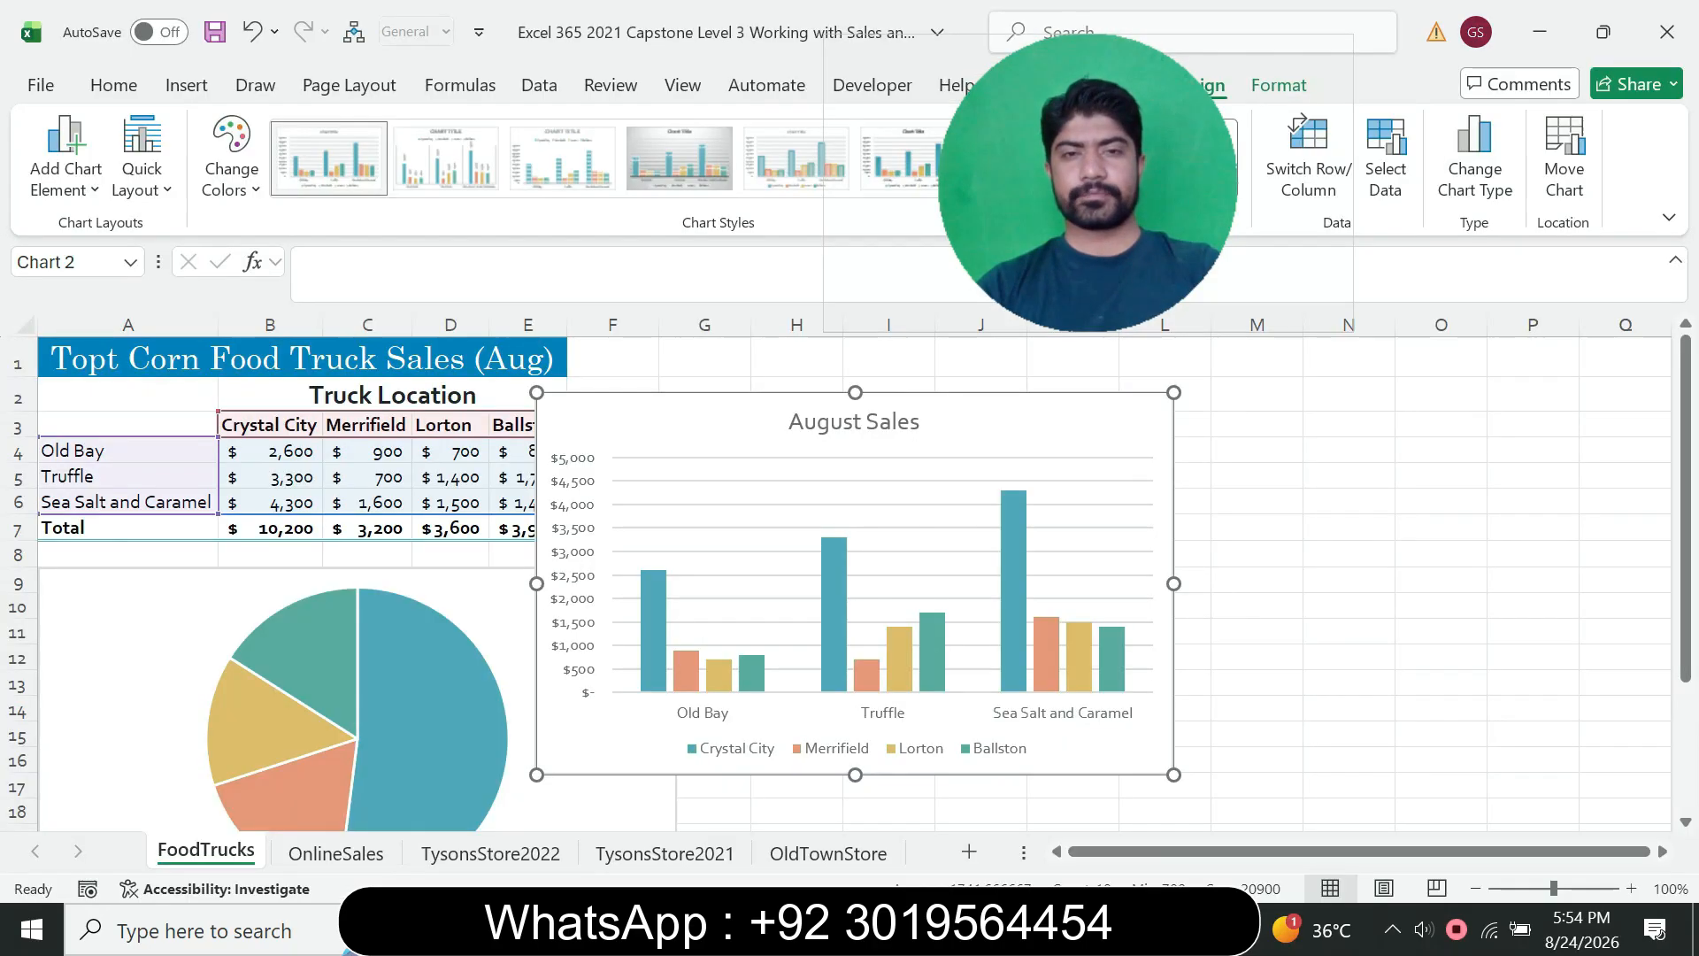
pyautogui.moveTo(1088, 183); pyautogui.dragTo(1379, 337)
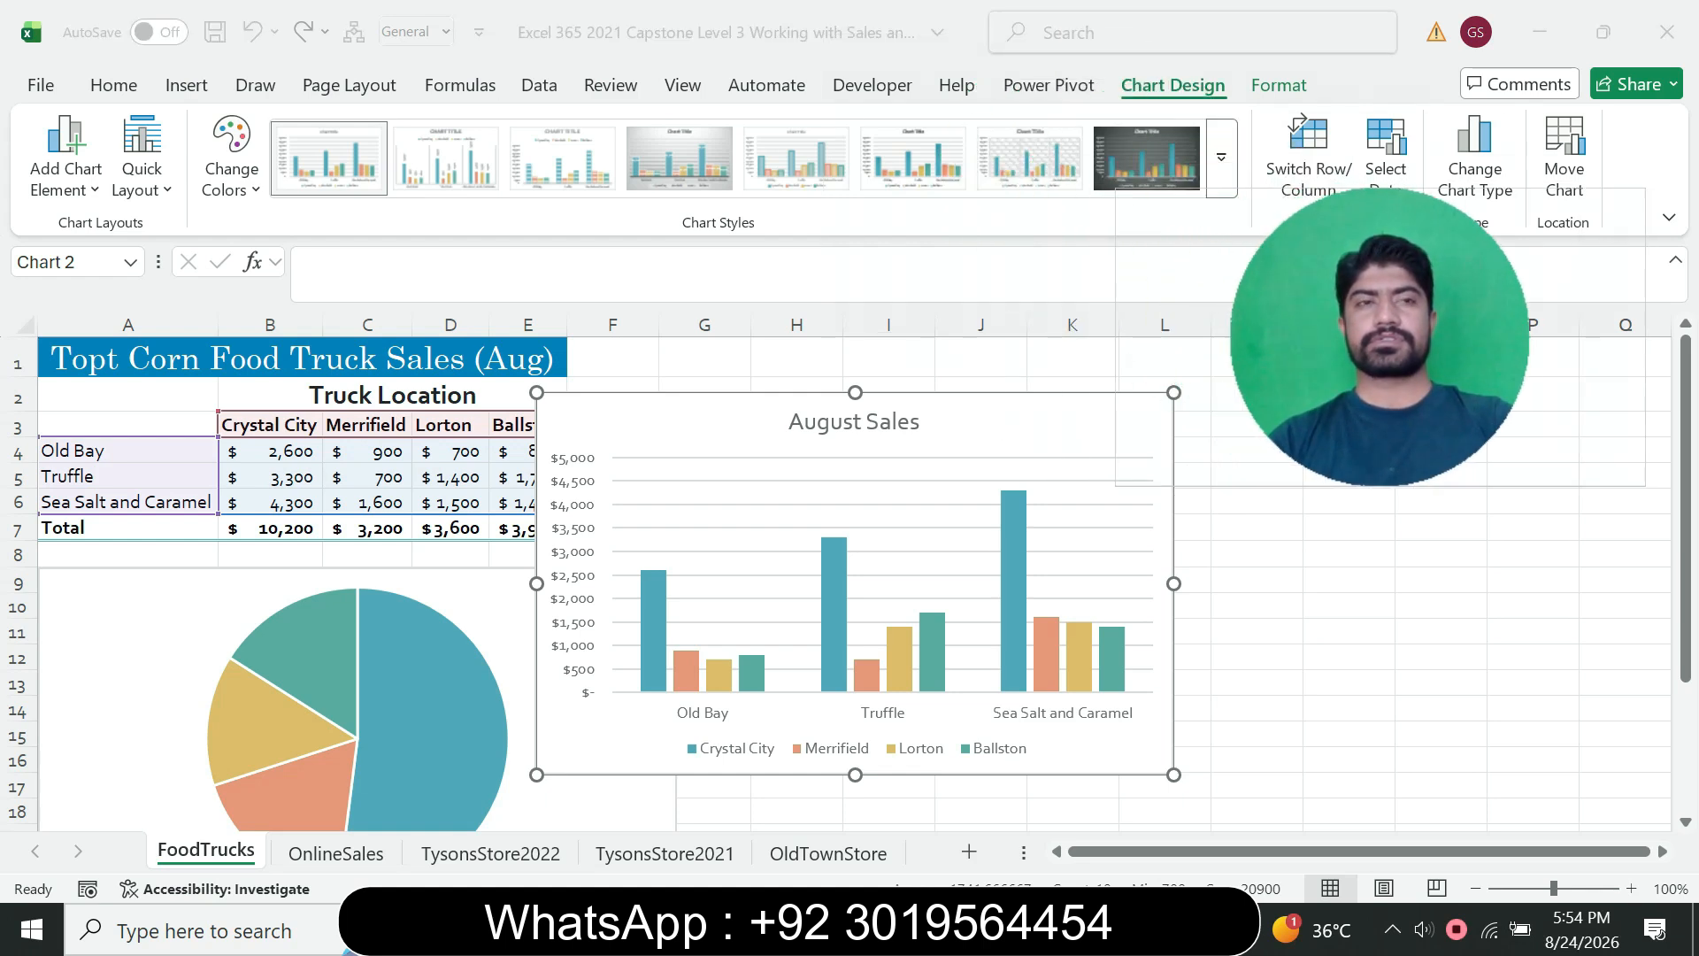
pyautogui.click(1174, 85)
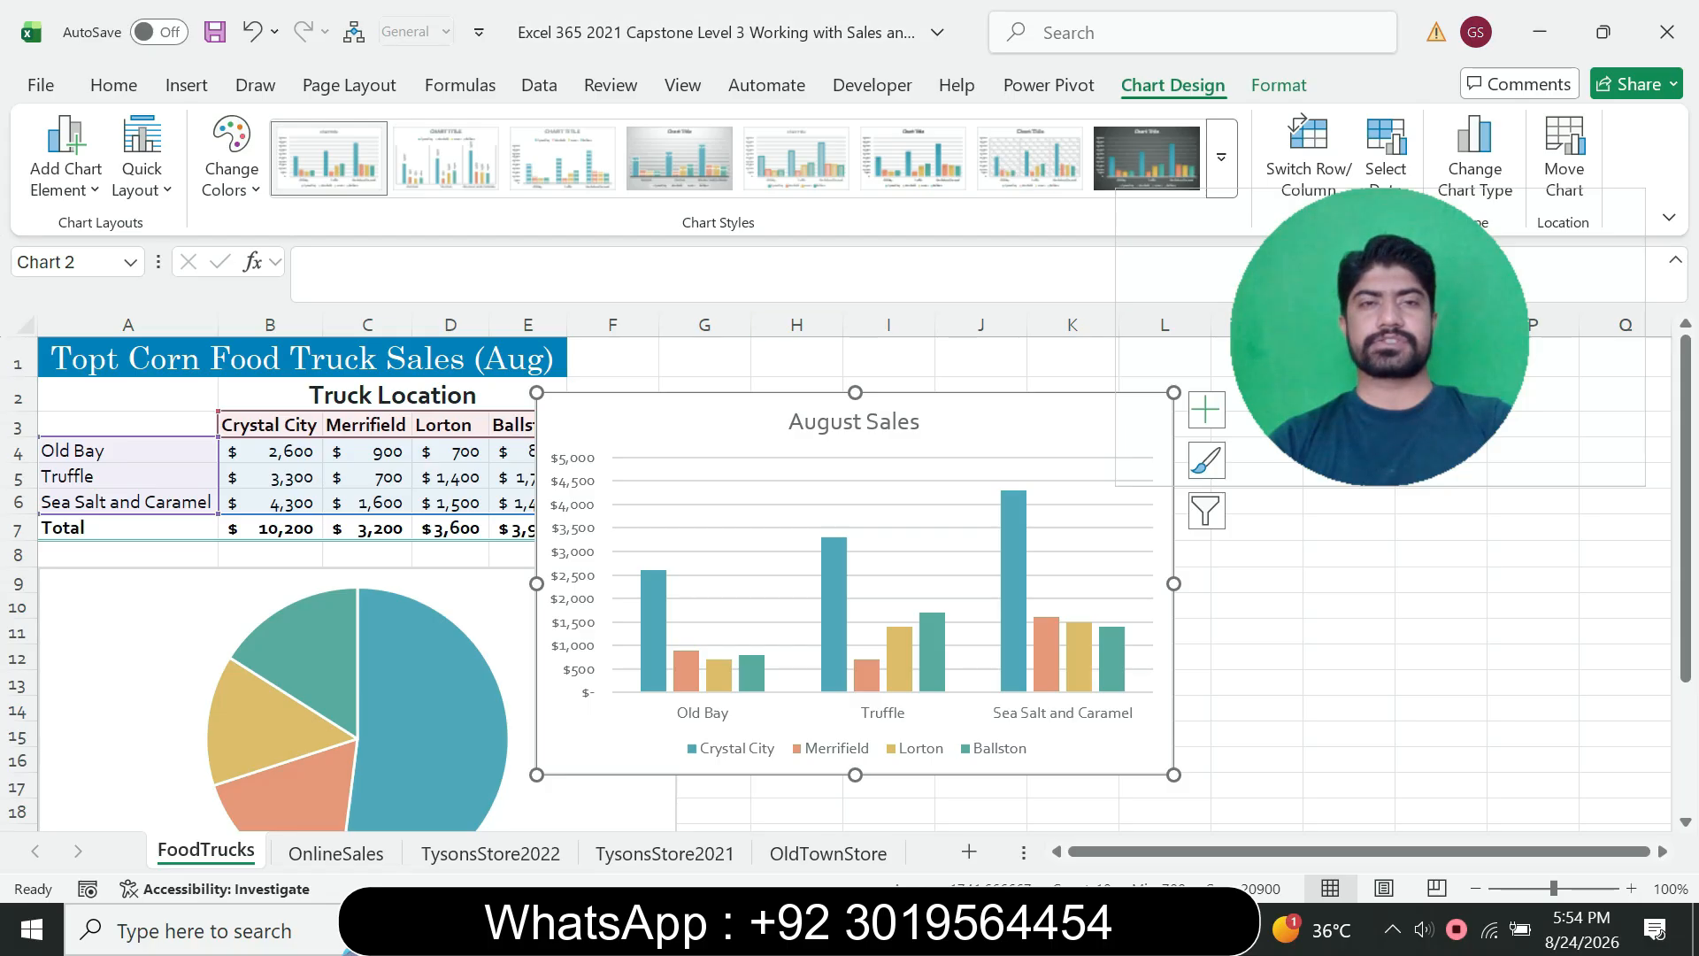
pyautogui.click(563, 158)
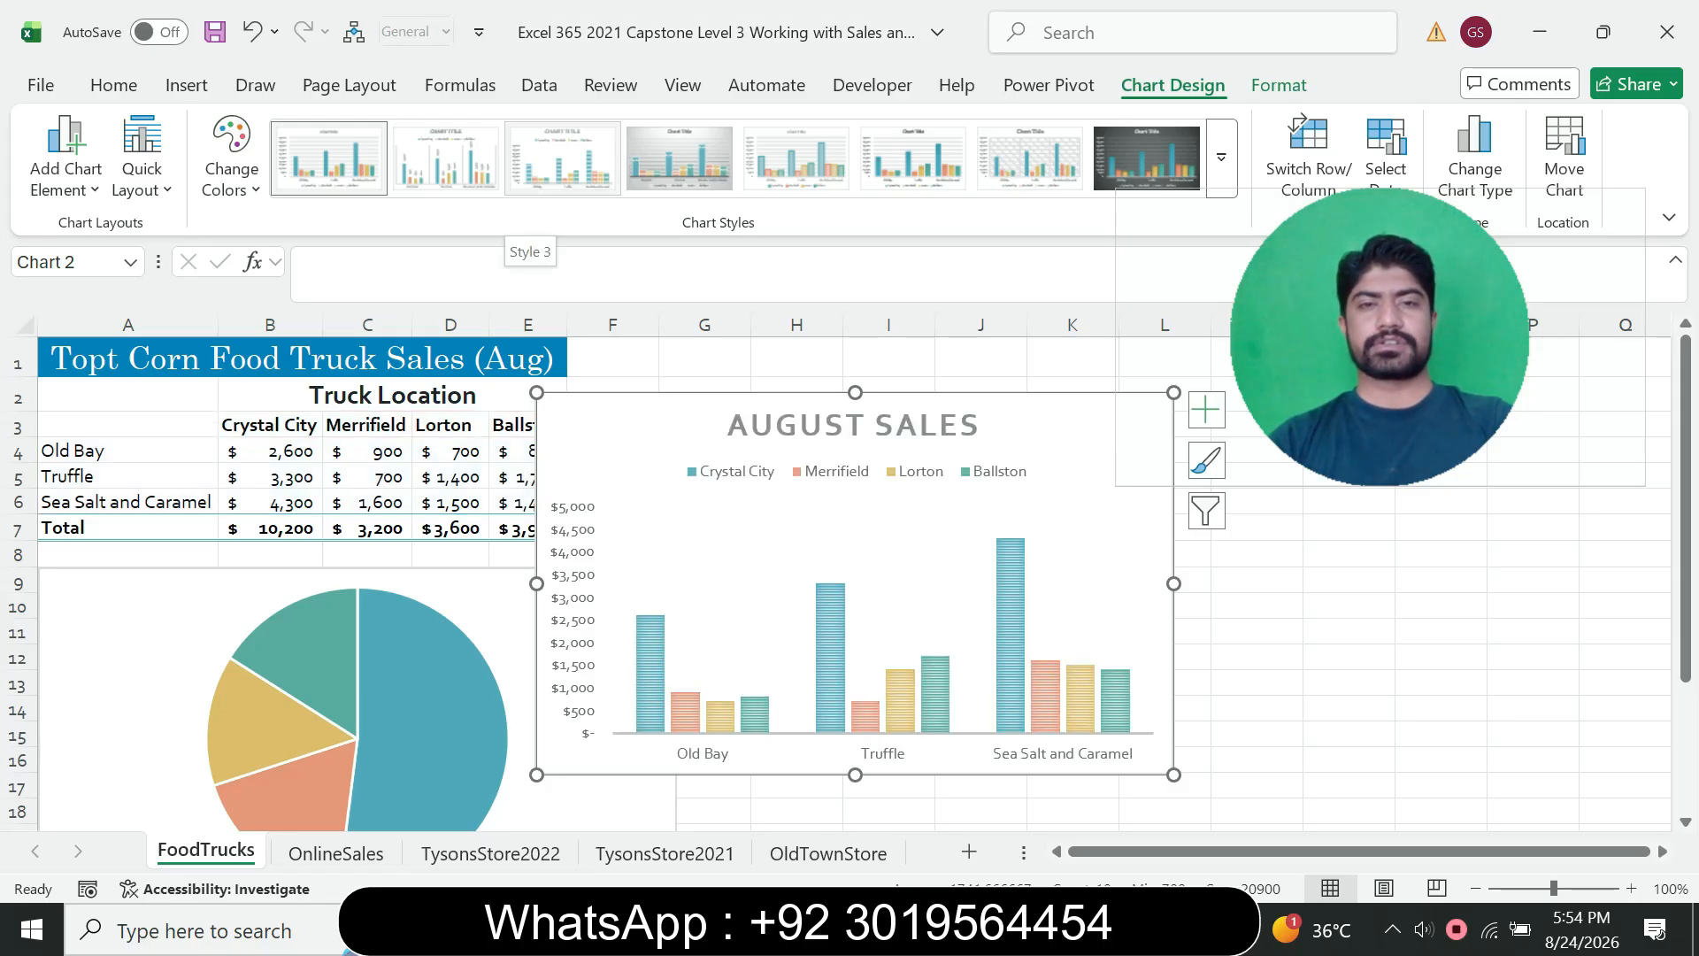
pyautogui.click(563, 157)
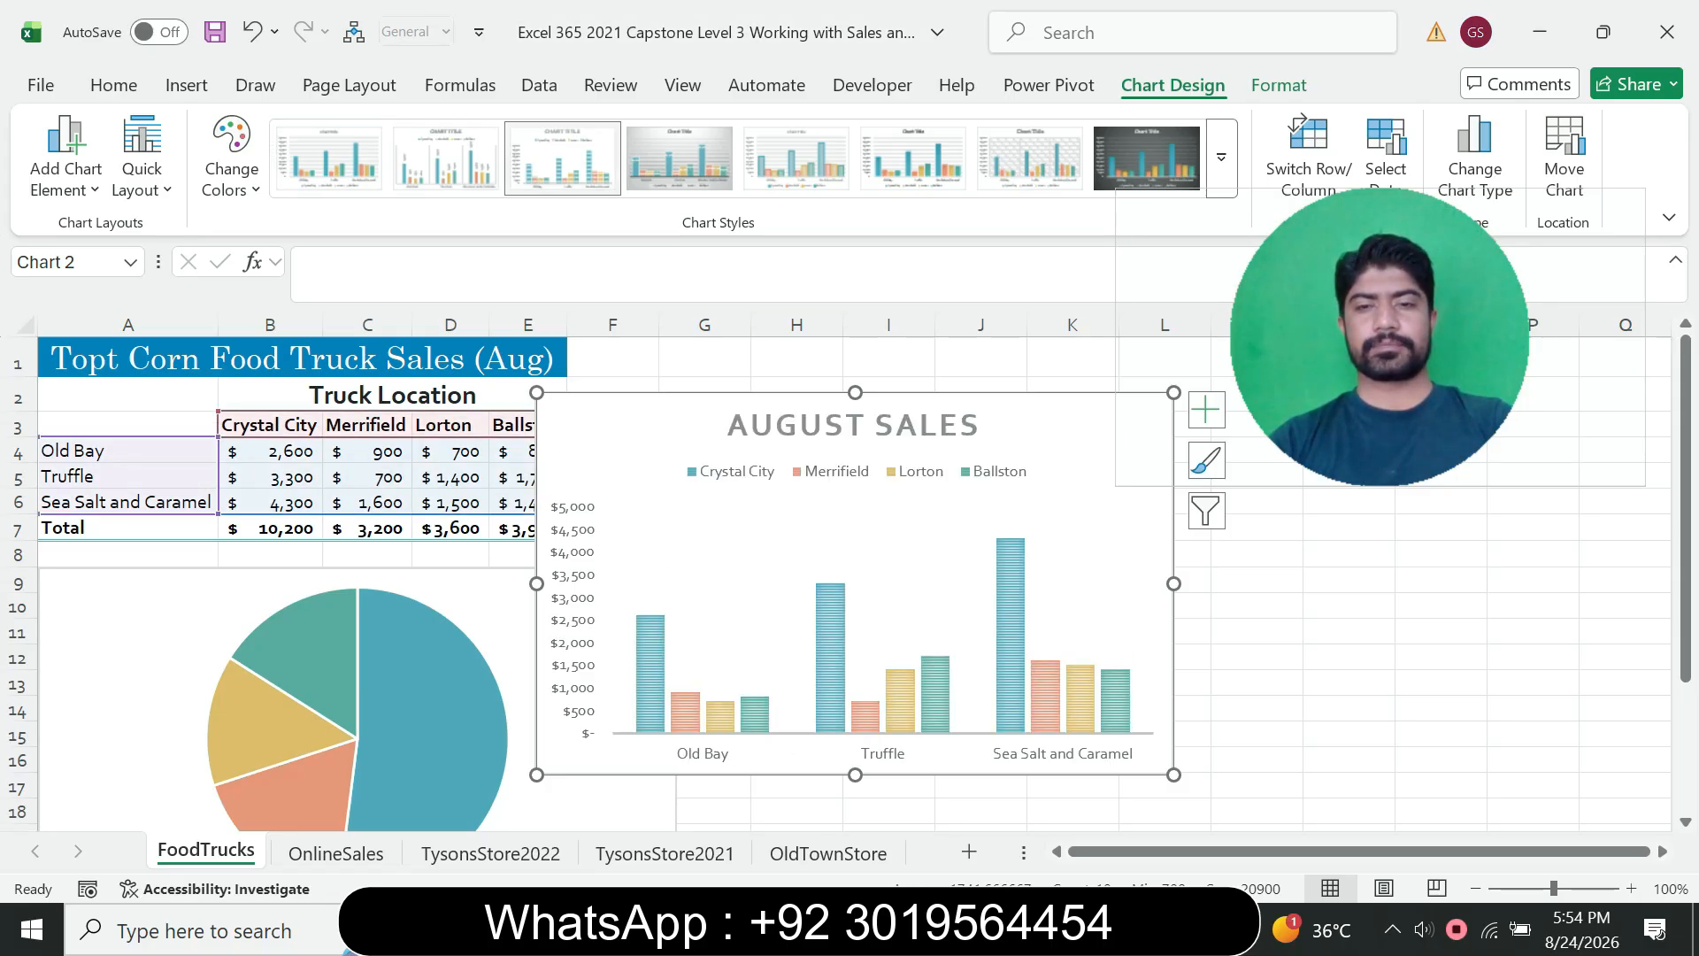
# - Consult step 12d in the PDF and display the column chart's data labels using the Center option
pyautogui.hotkey('alt', 'Tab')
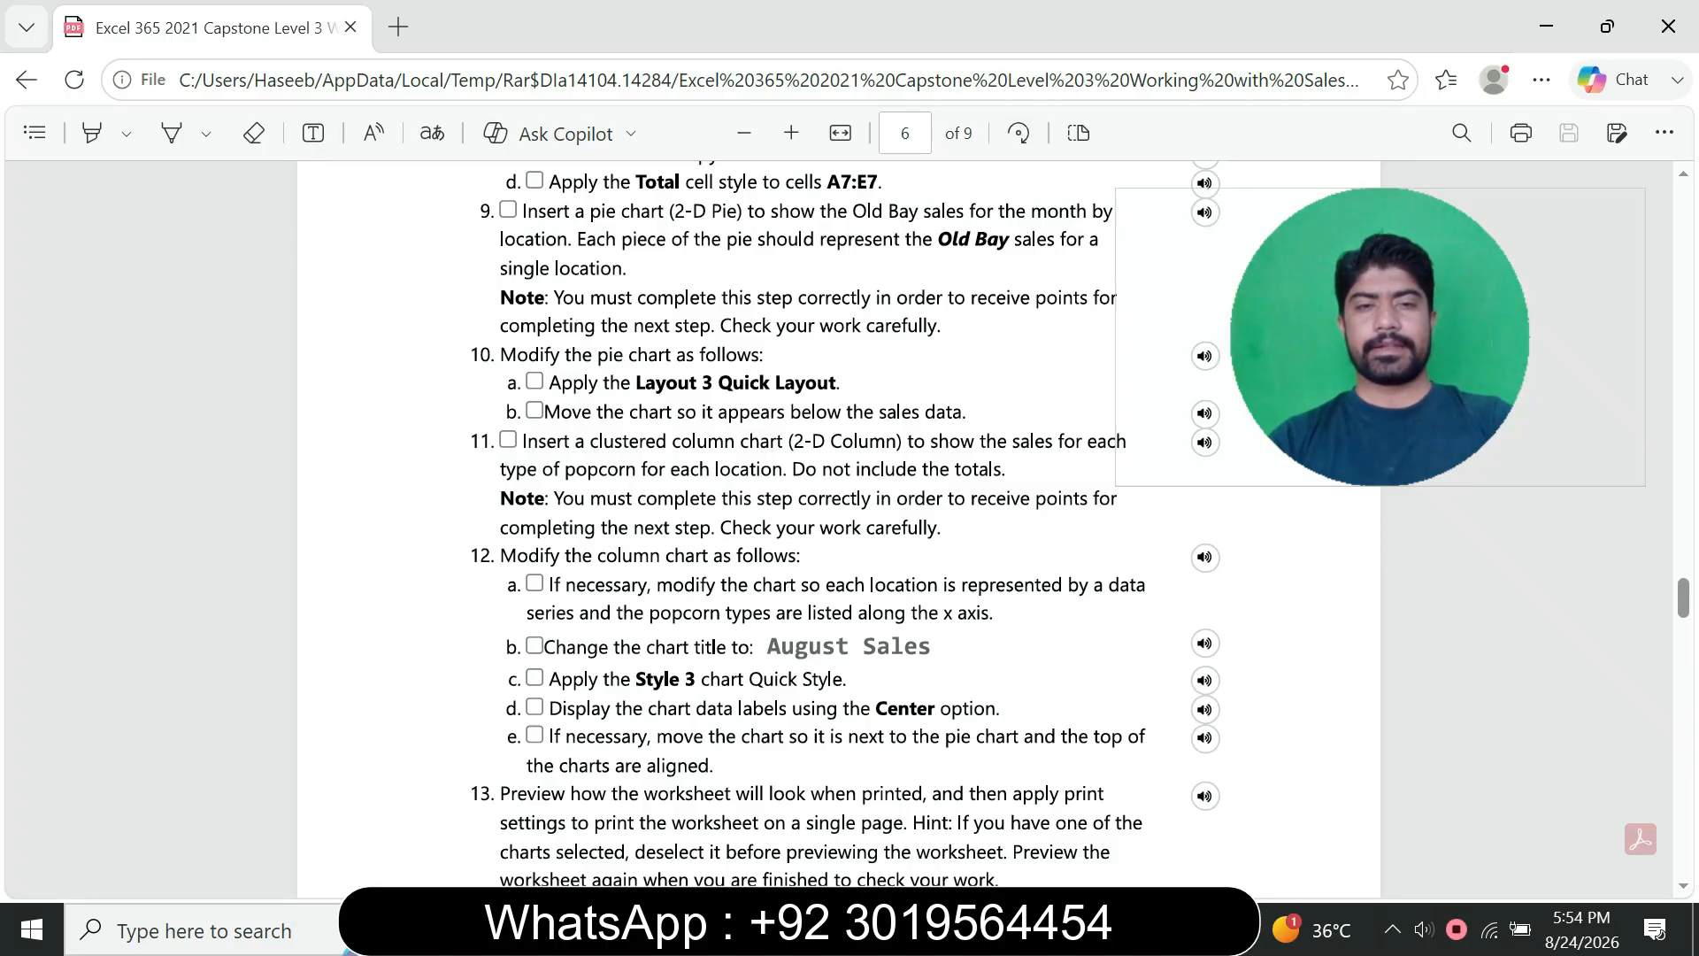
pyautogui.moveTo(1380, 354); pyautogui.dragTo(912, 317)
pyautogui.hotkey('alt', 'Tab')
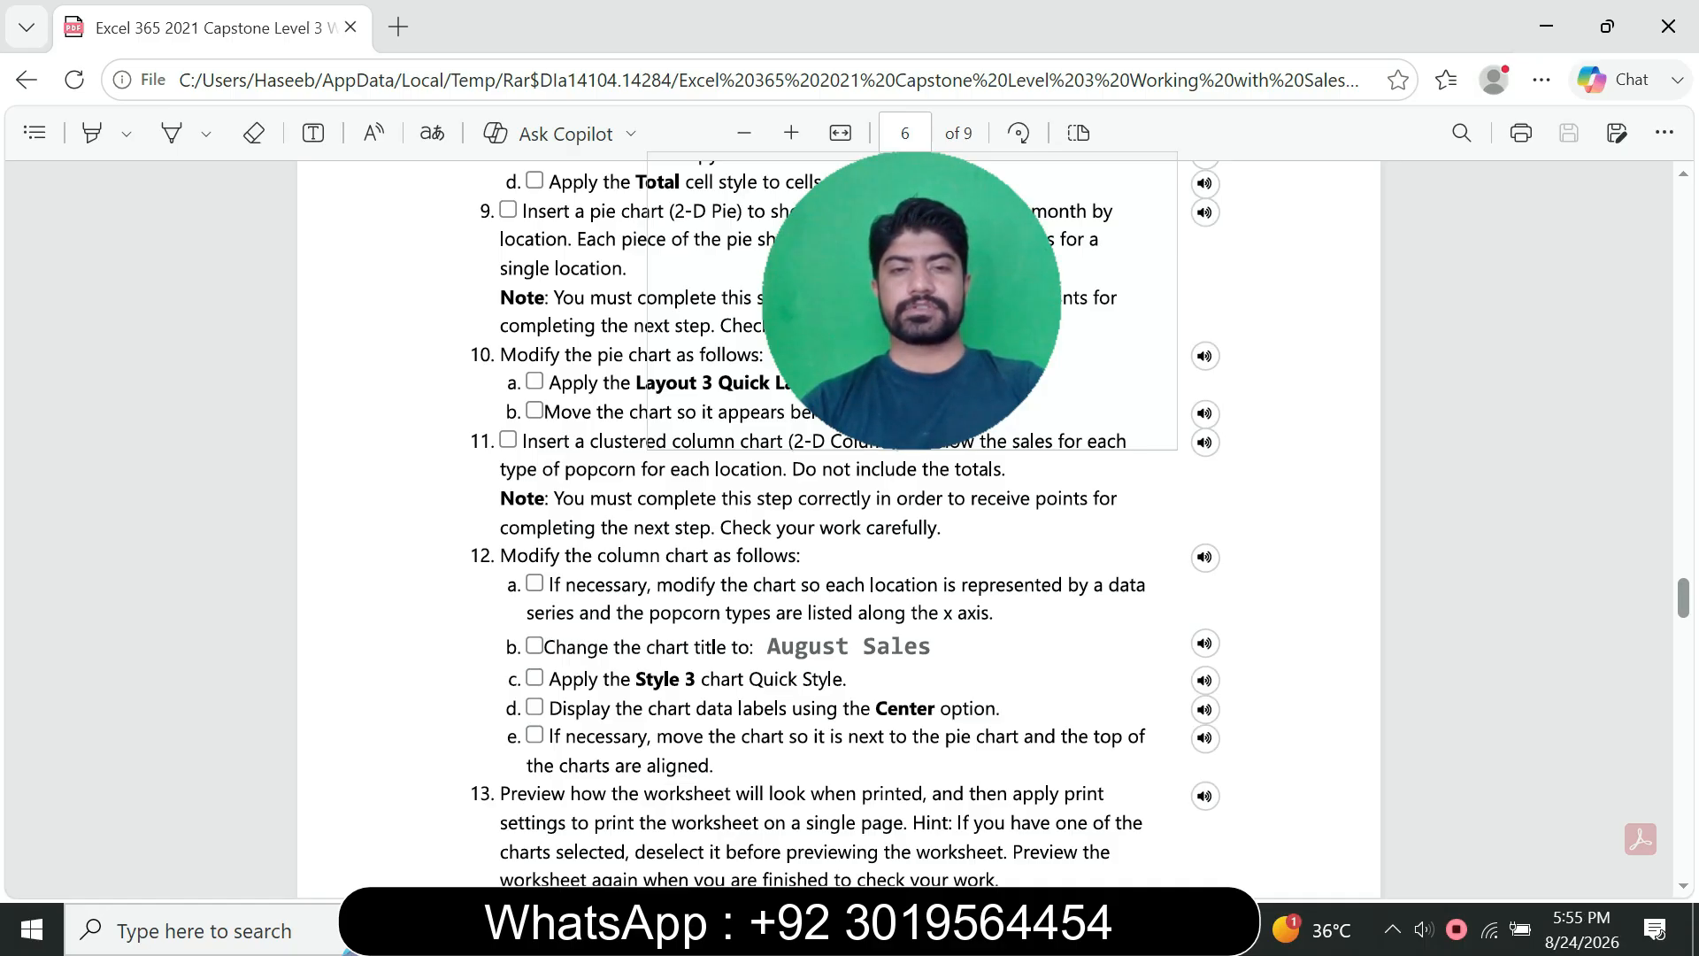
pyautogui.hotkey('alt', 'Tab')
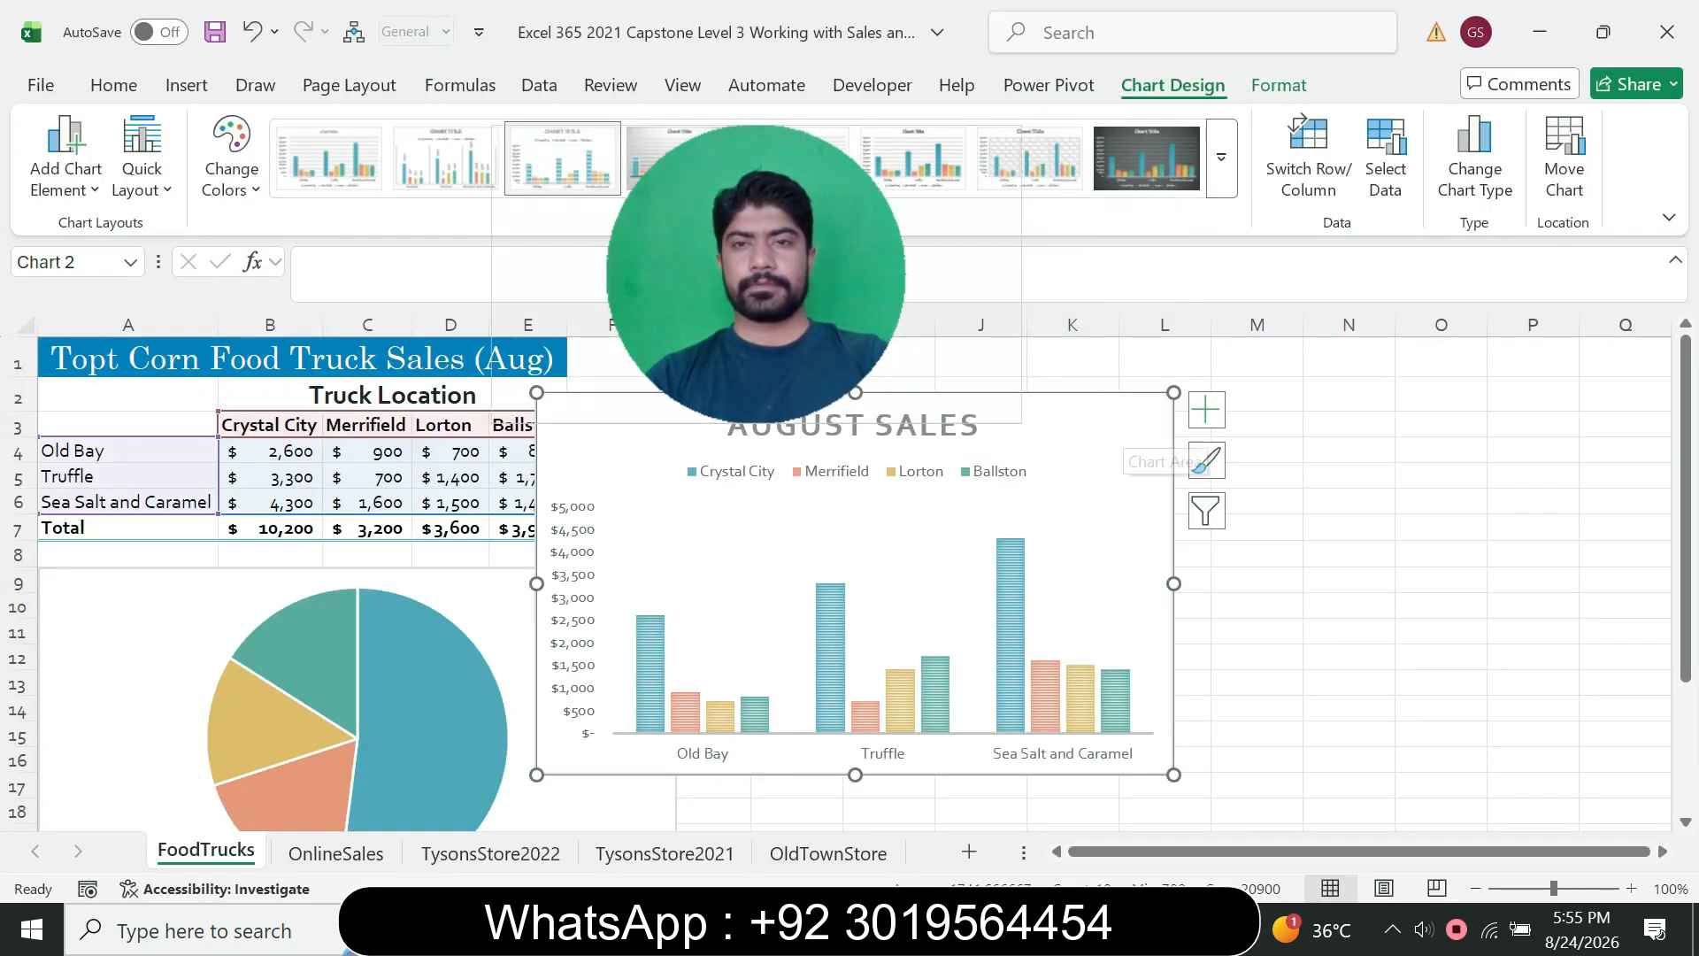
pyautogui.click(1206, 410)
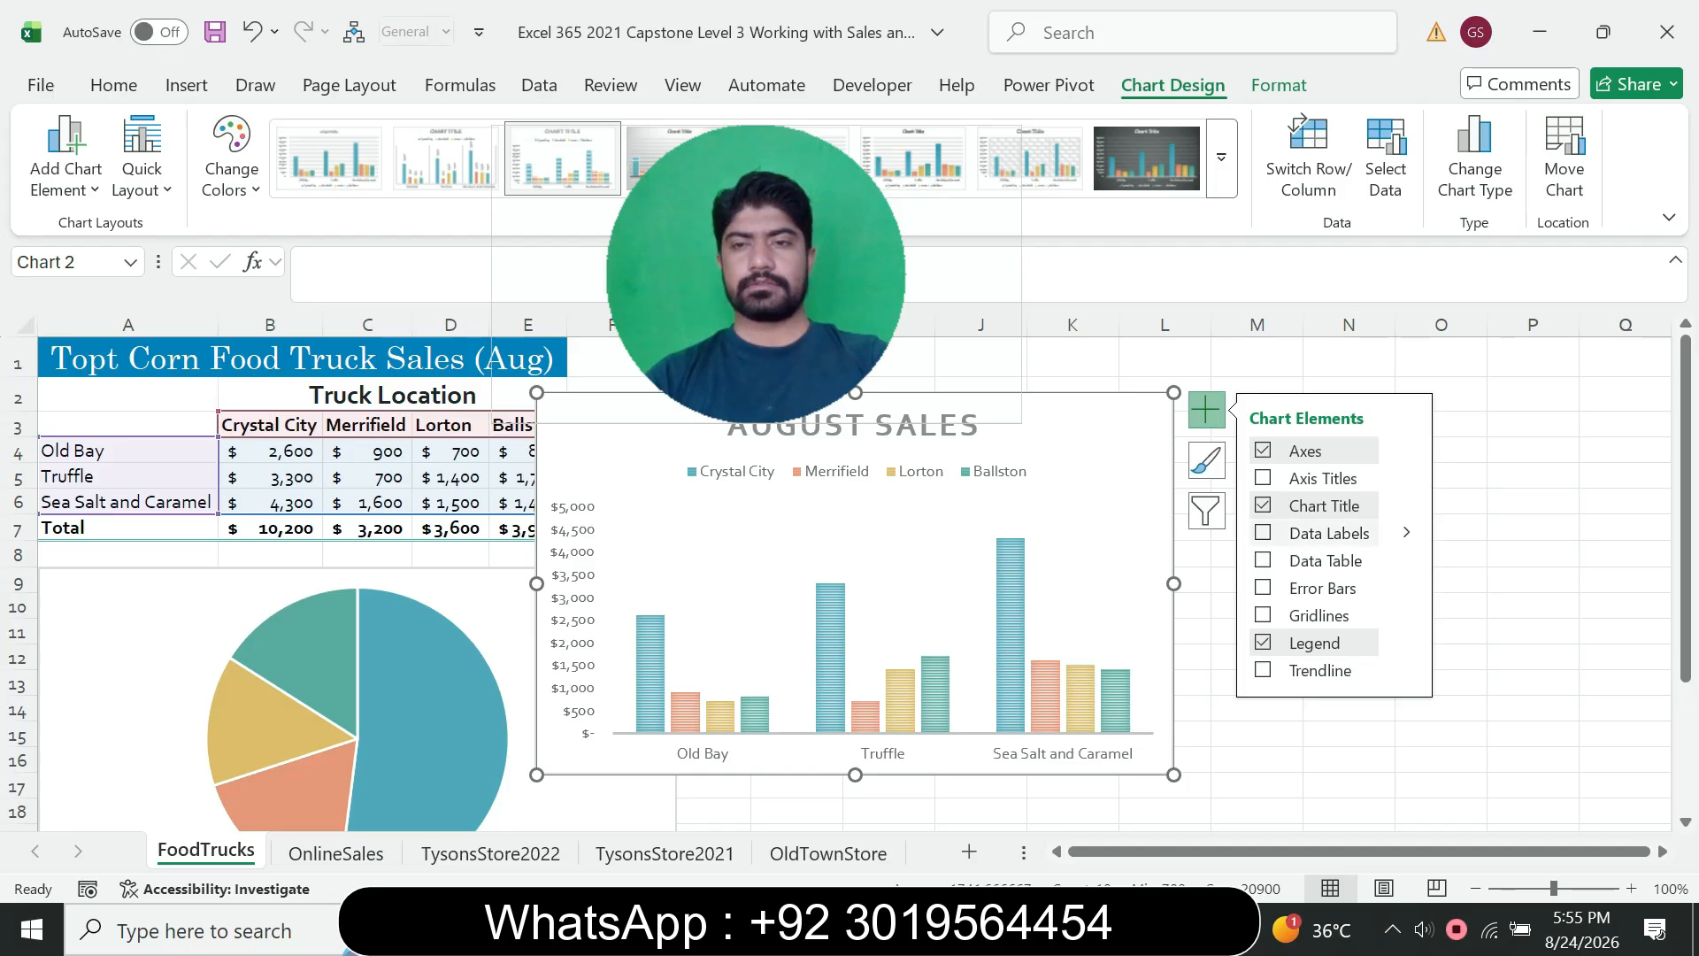
pyautogui.click(1406, 532)
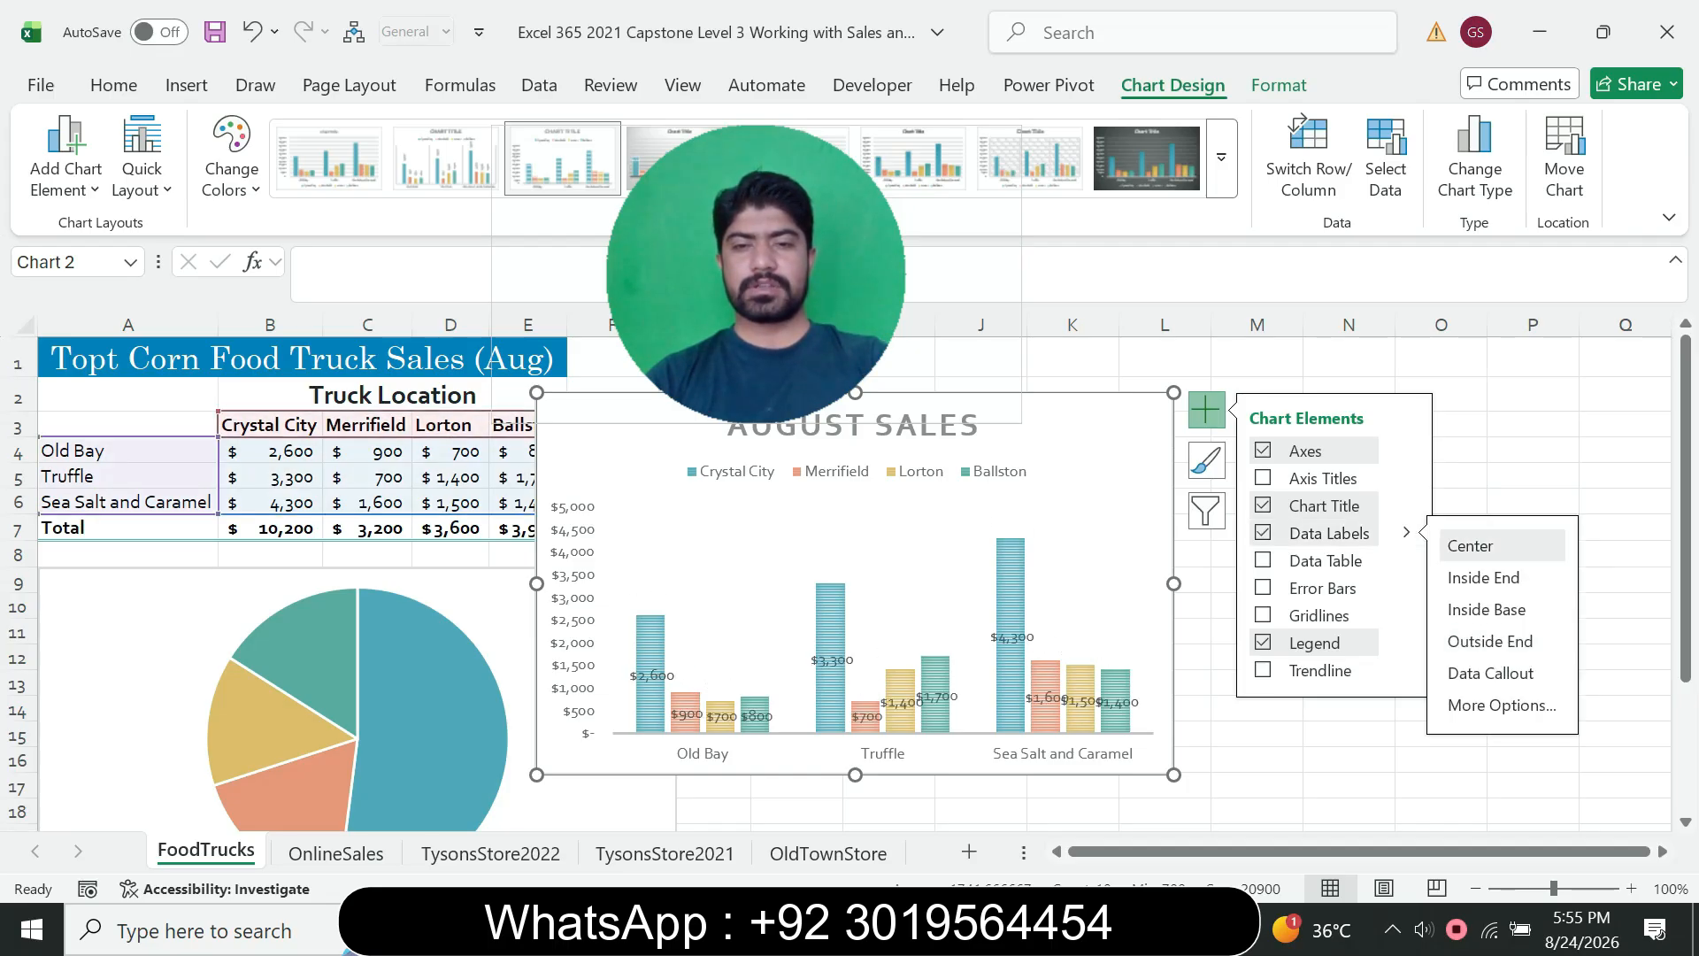
# - Consult step 12e in the PDF and move the column chart beside the pie chart with their tops aligned at row 9
pyautogui.hotkey('alt', 'Tab')
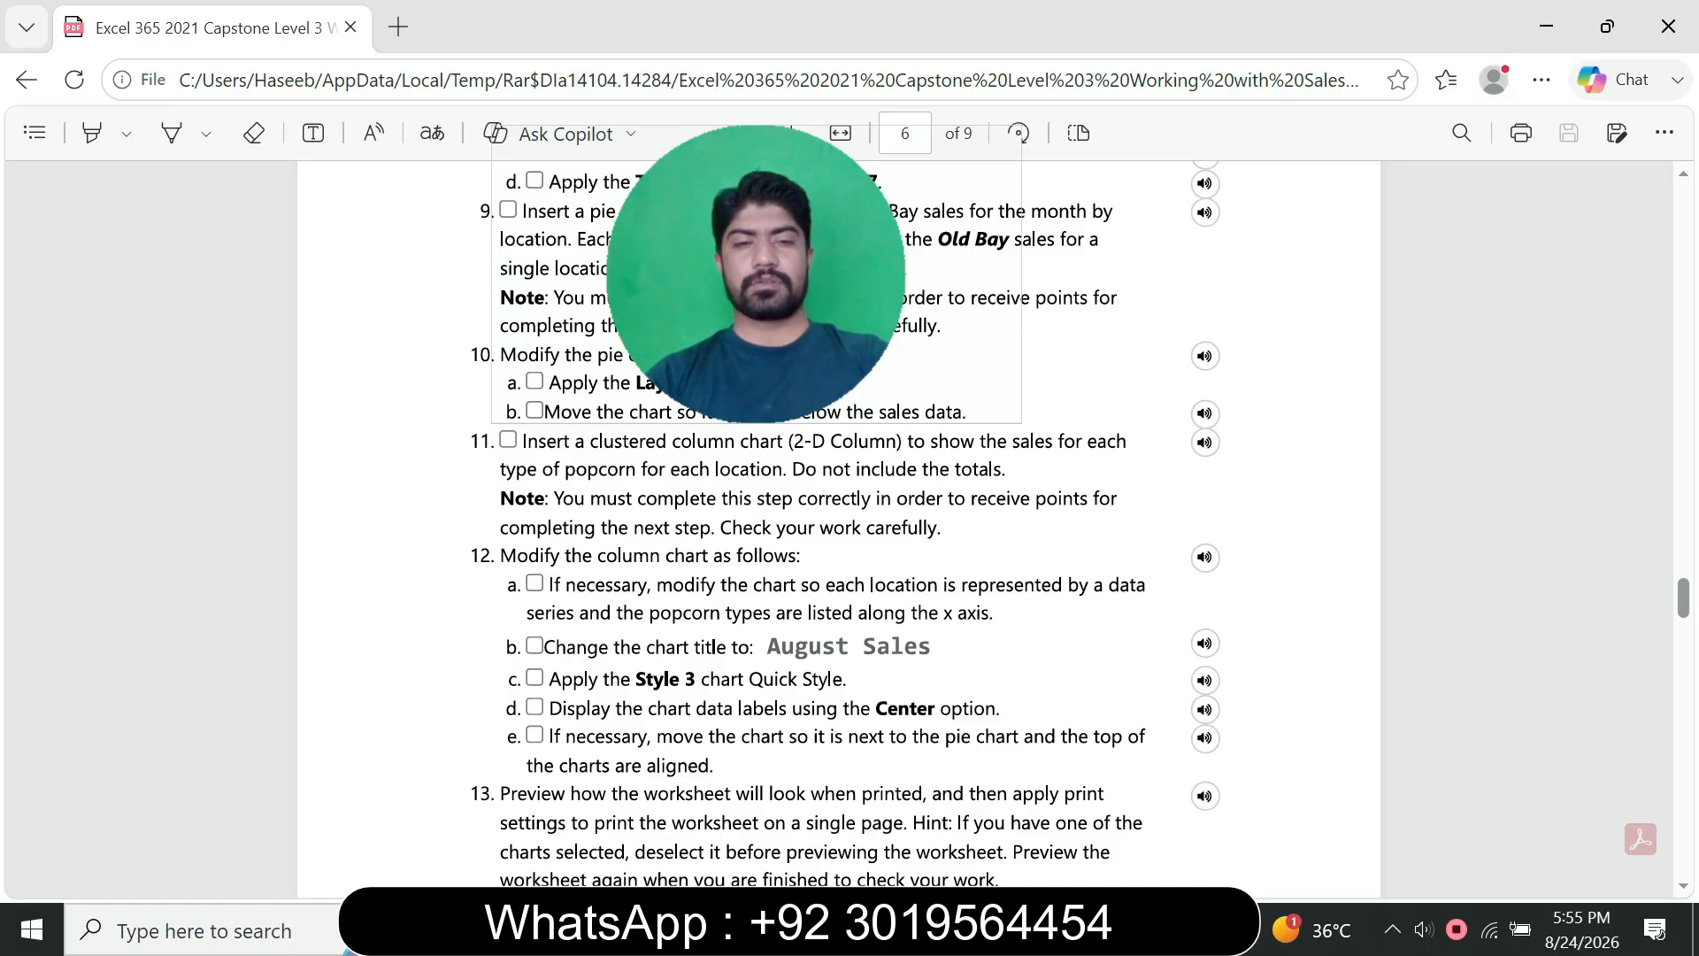
pyautogui.hotkey('alt', 'Tab')
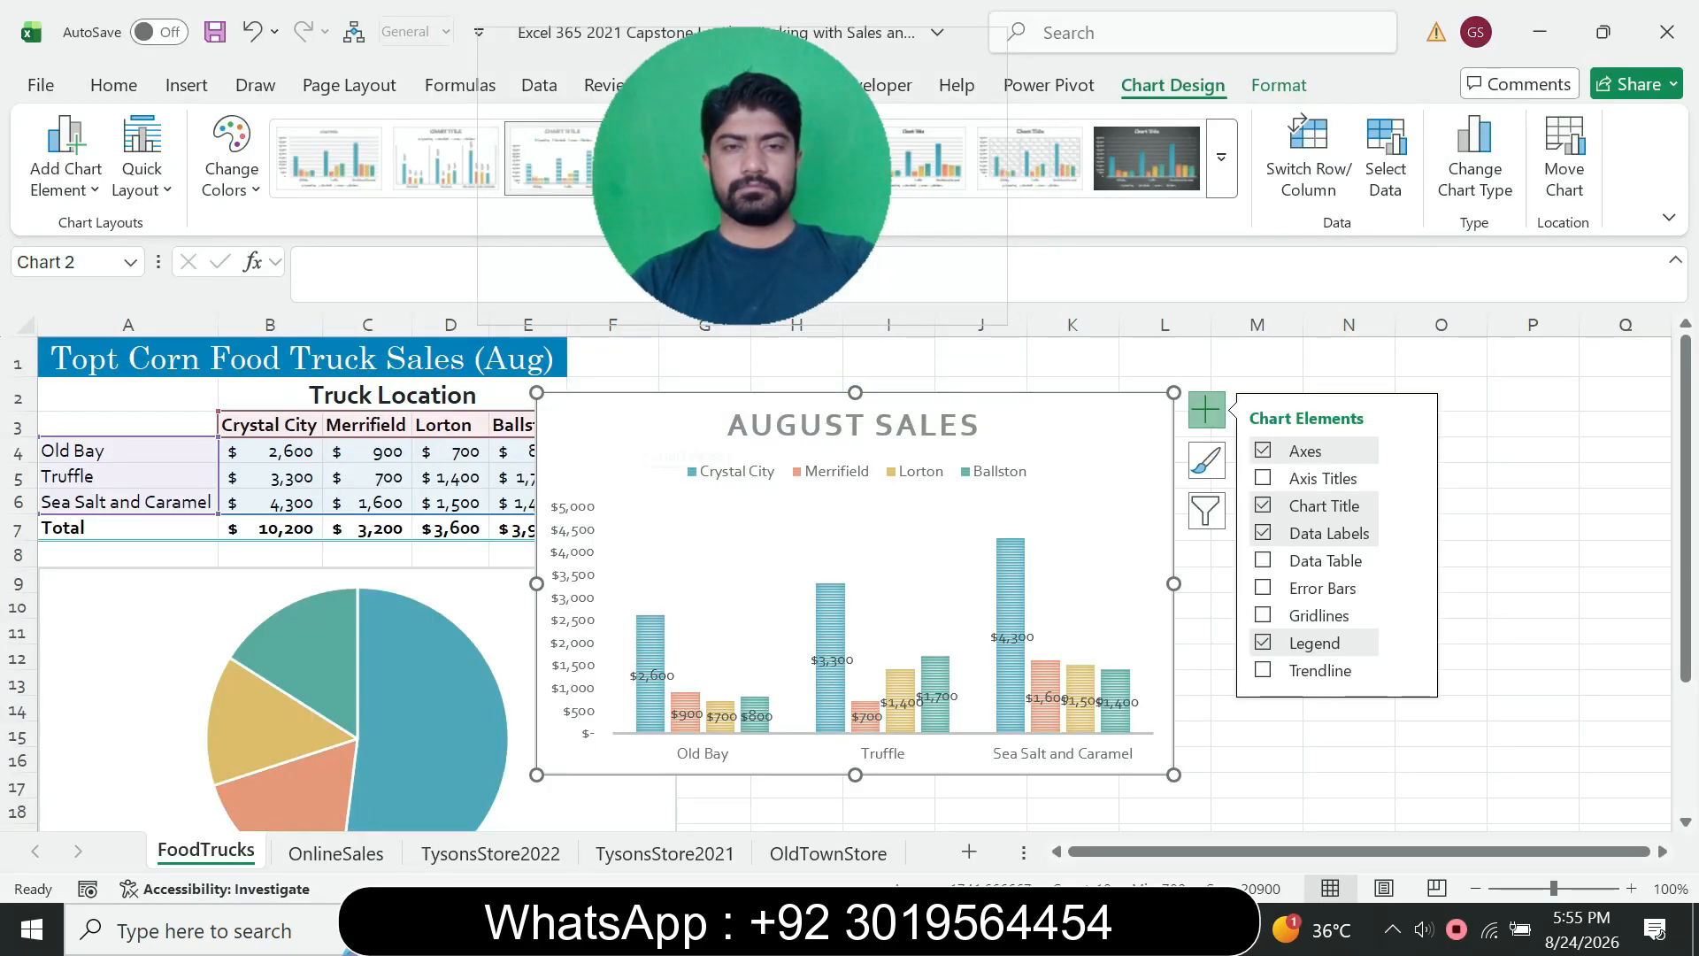
pyautogui.moveTo(1062, 425); pyautogui.dragTo(1203, 601)
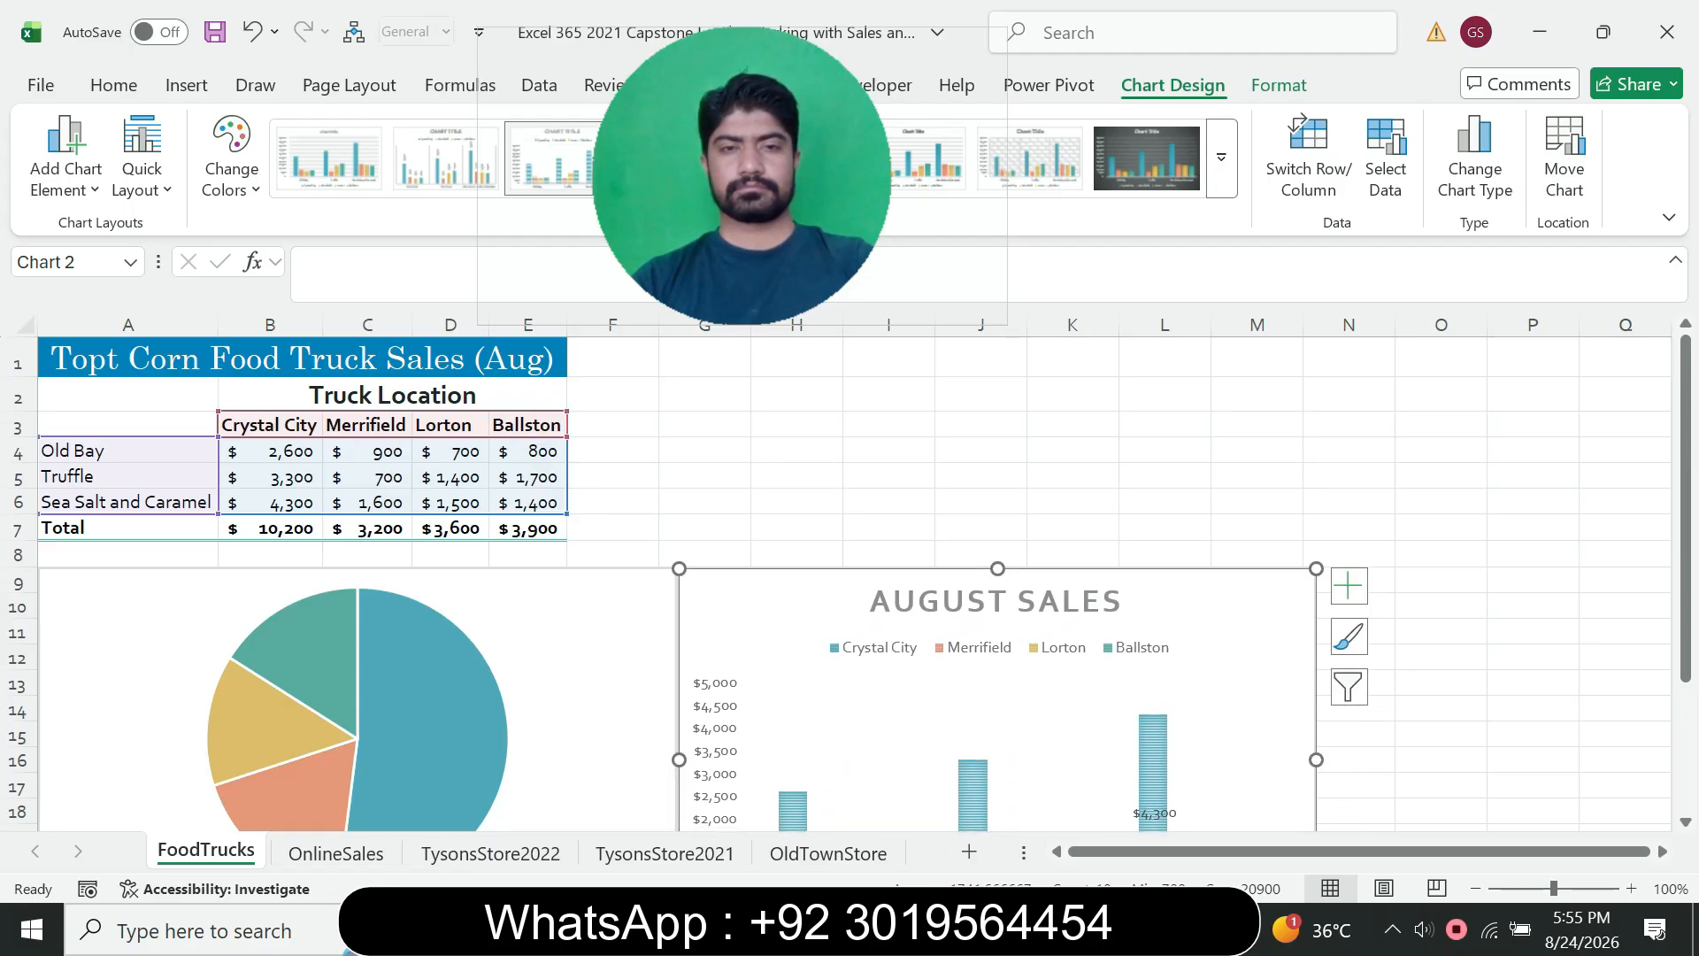
pyautogui.click(796, 501)
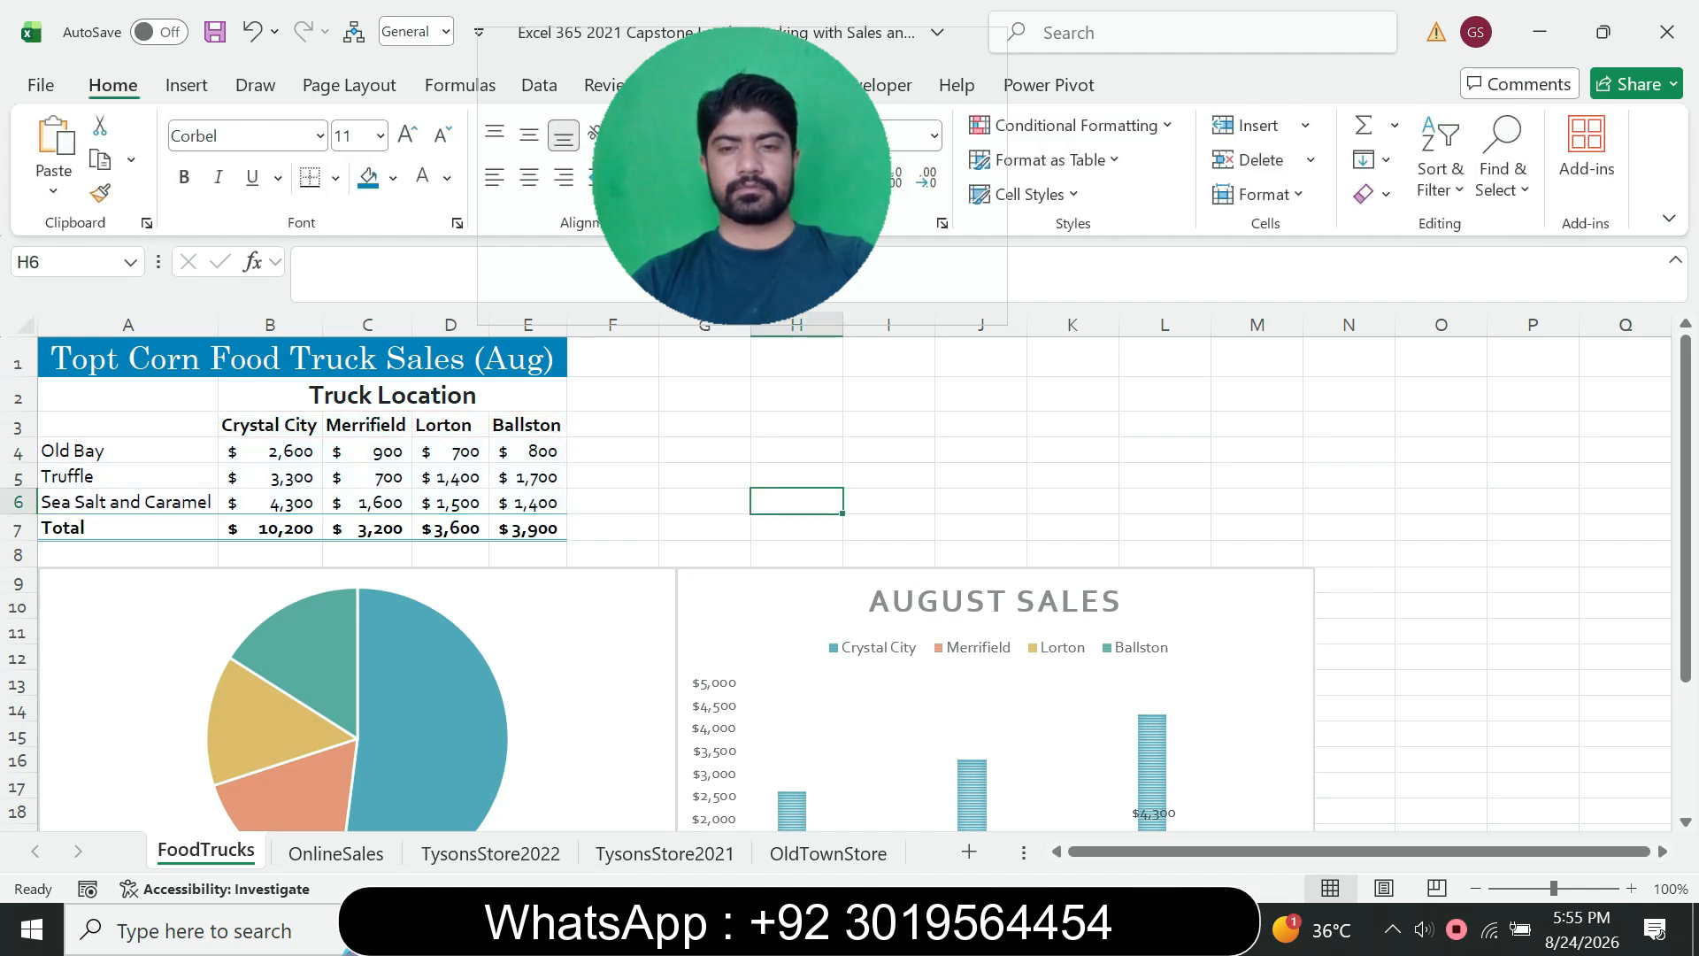
# - Review the project title, course and date details on the PDF's first page, and return to the FoodTrucks sheet in Excel
pyautogui.hotkey('alt', 'Tab')
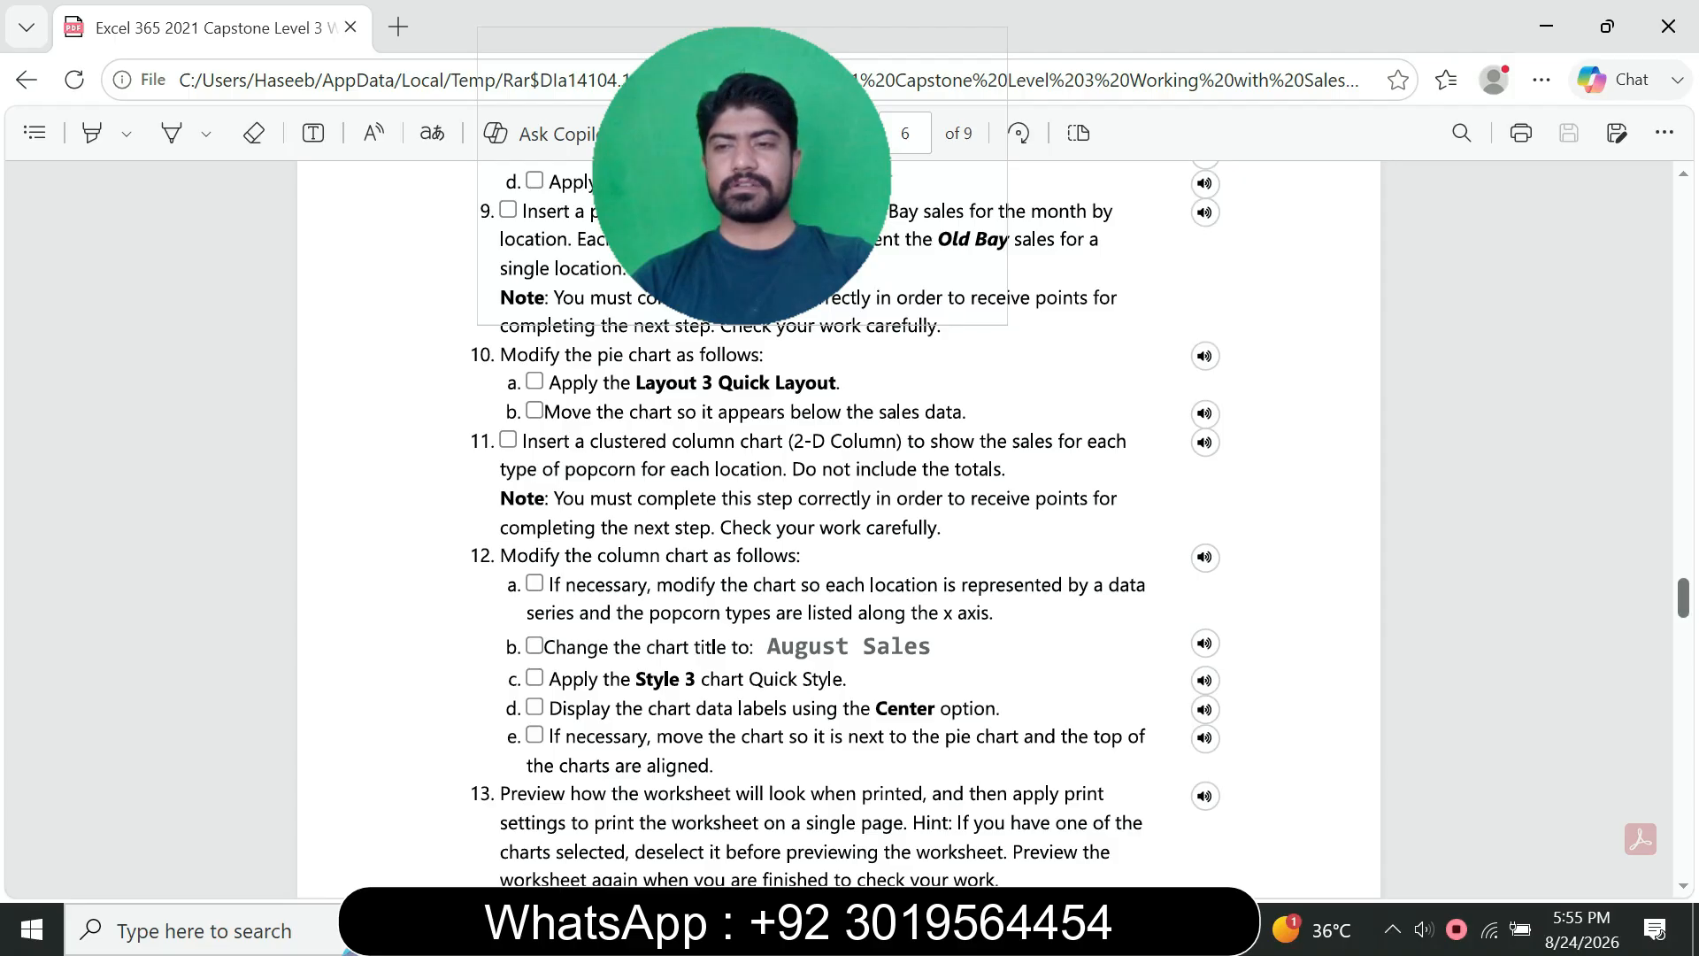
pyautogui.scroll(20, 839, 530)
pyautogui.scroll(20, 838, 531)
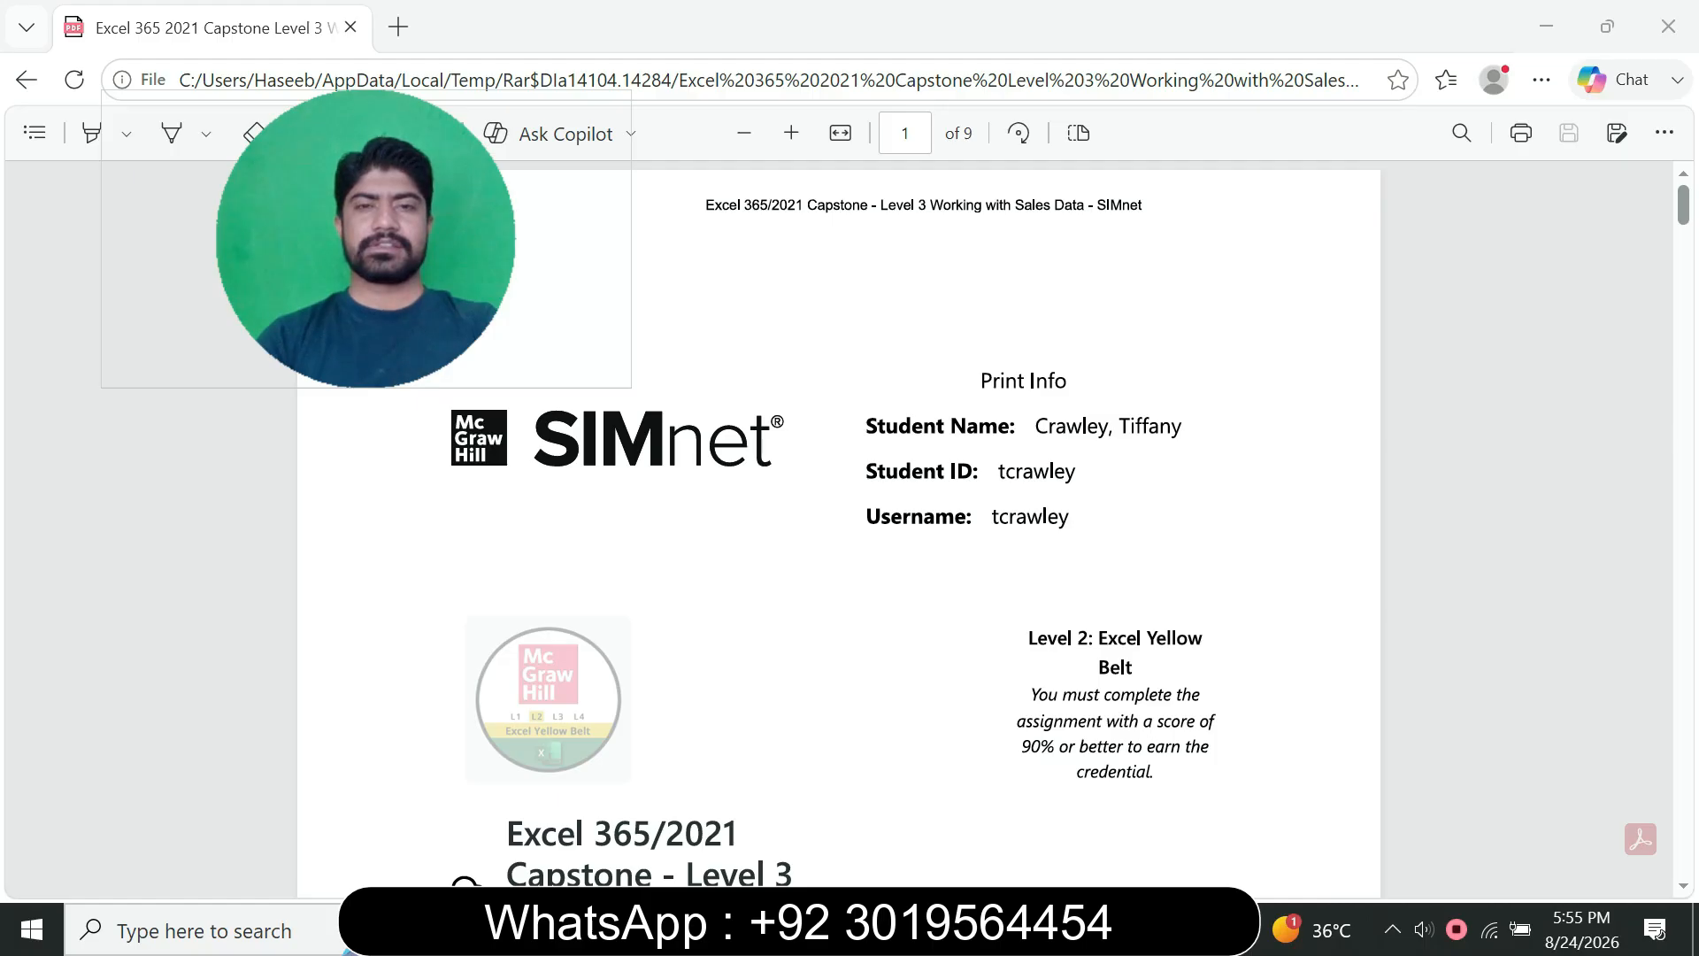
pyautogui.scroll(-5, 838, 531)
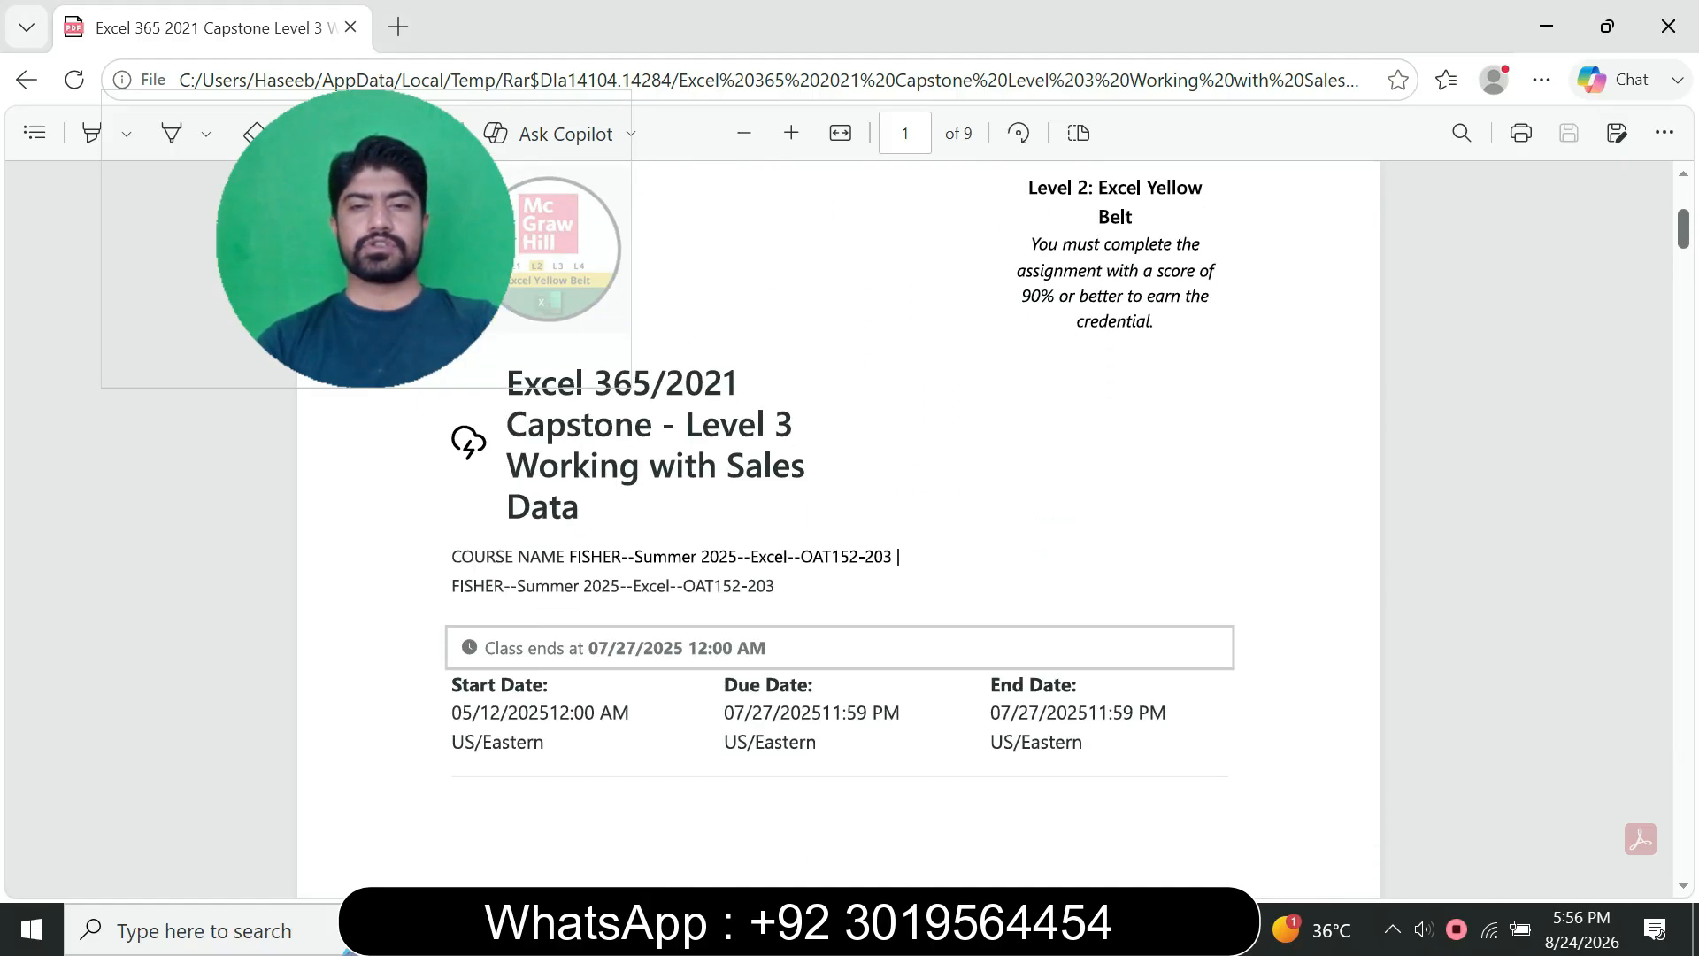
pyautogui.scroll(-1, 838, 531)
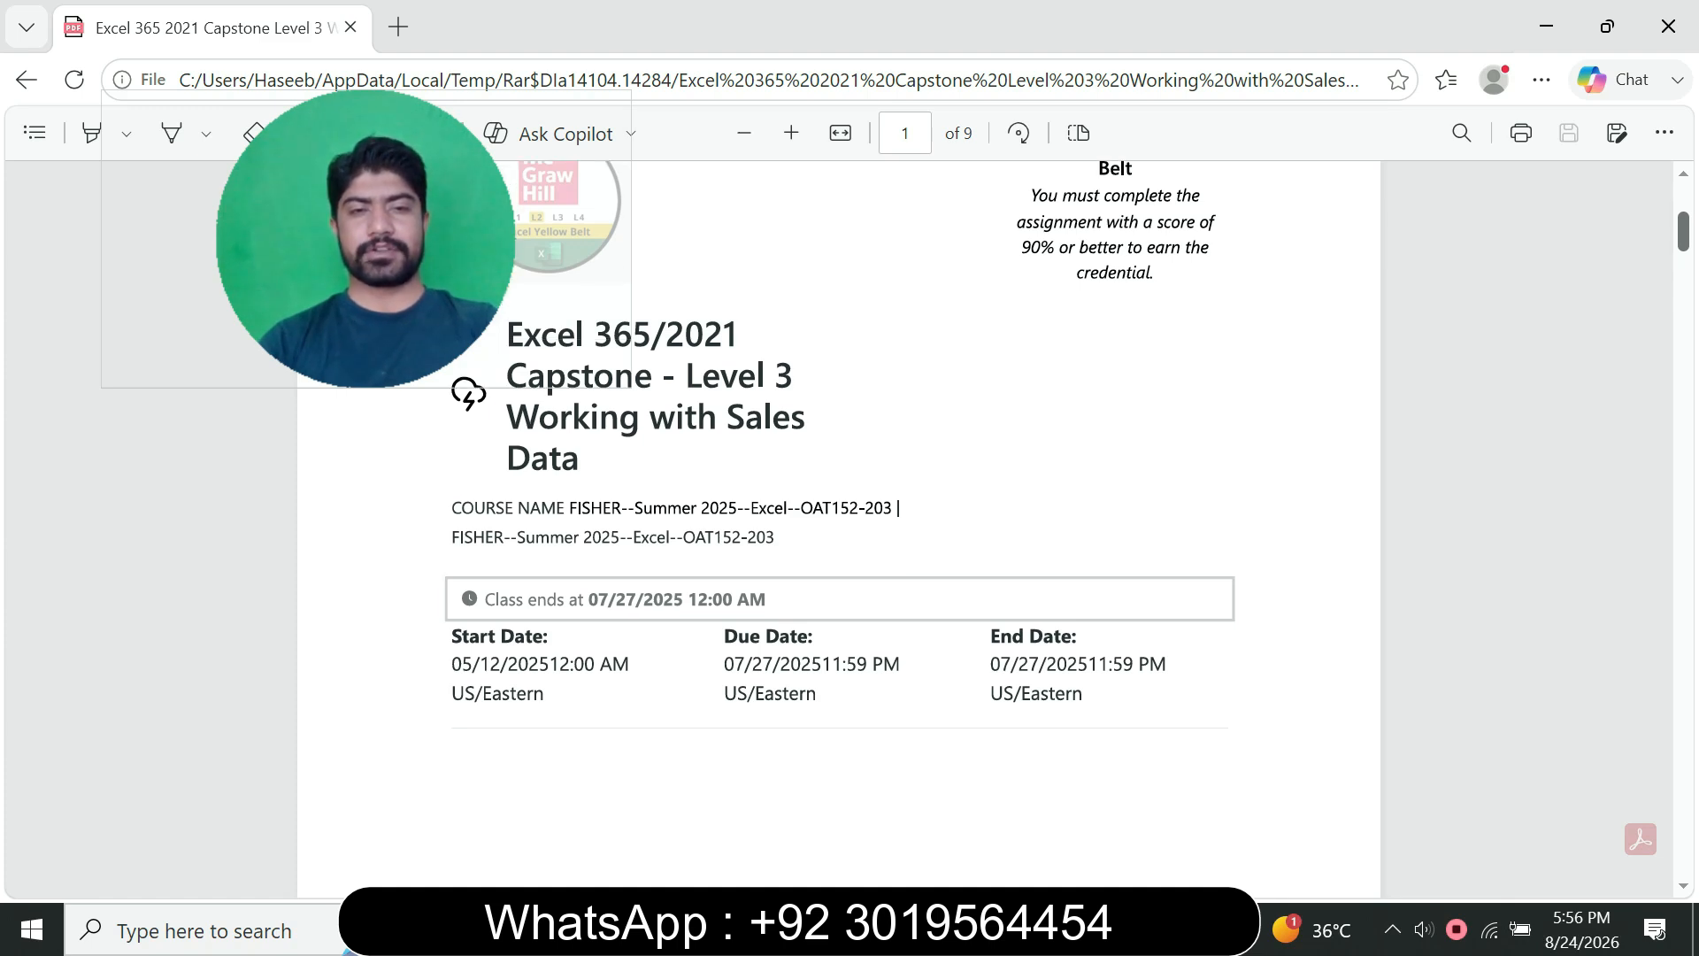
pyautogui.moveTo(366, 239); pyautogui.dragTo(1278, 429)
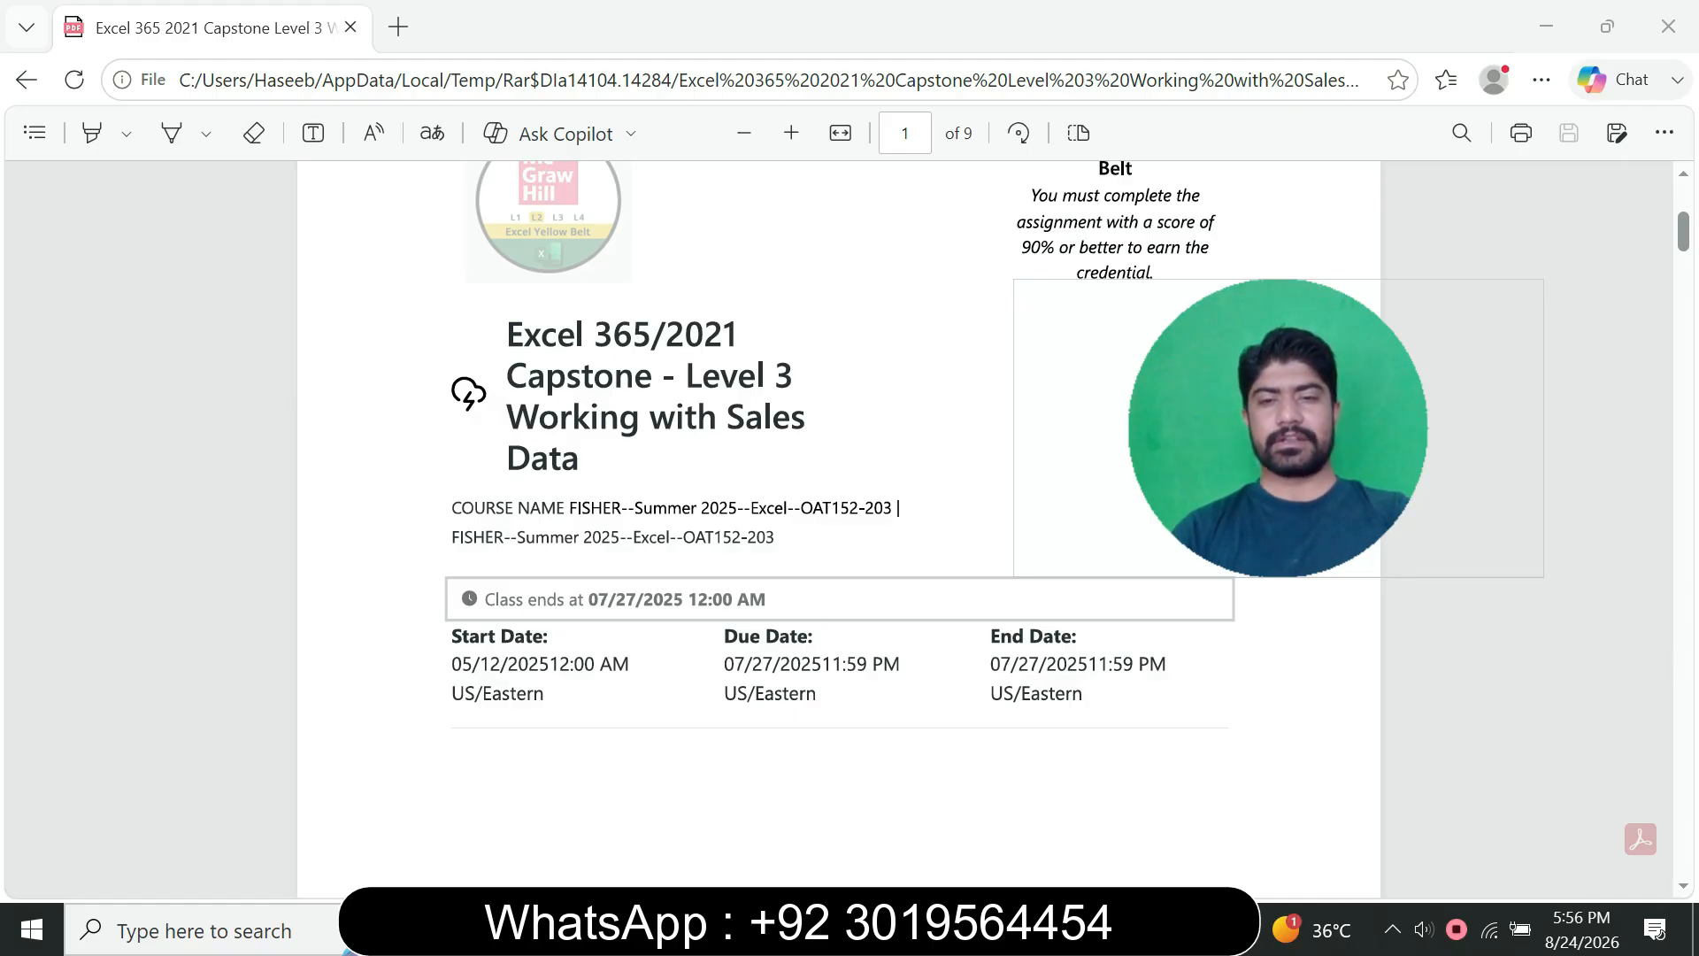
pyautogui.hotkey('alt', 'Tab')
pyautogui.click(796, 451)
pyautogui.moveTo(1279, 428); pyautogui.dragTo(895, 265)
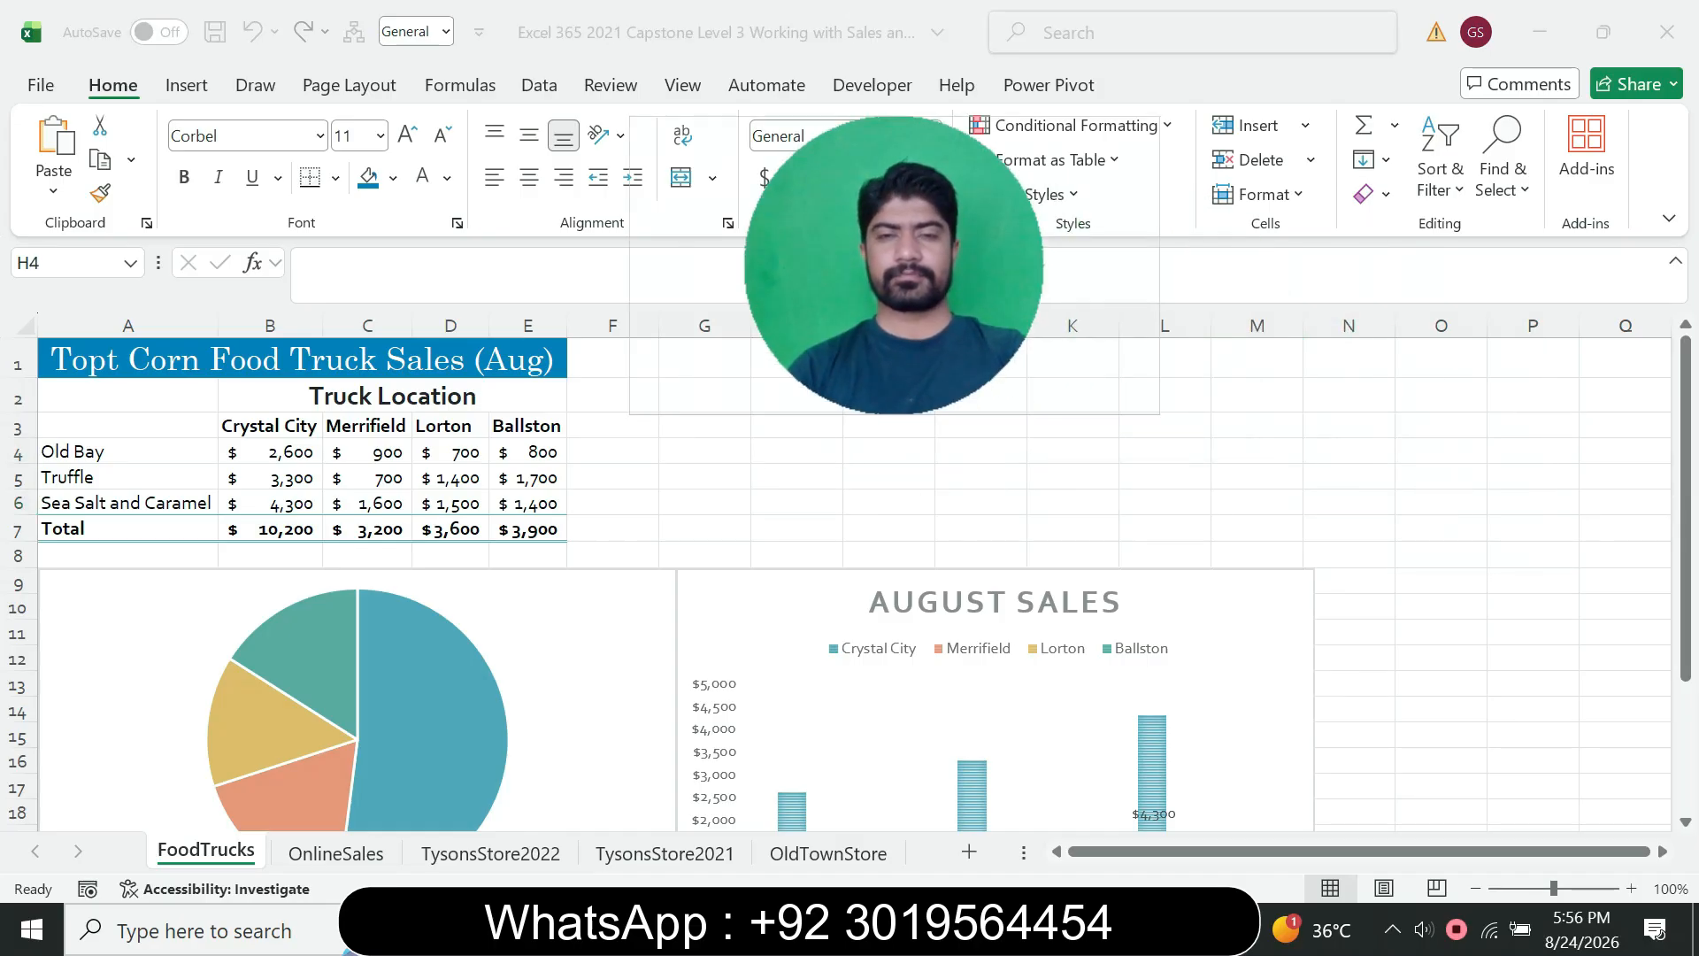